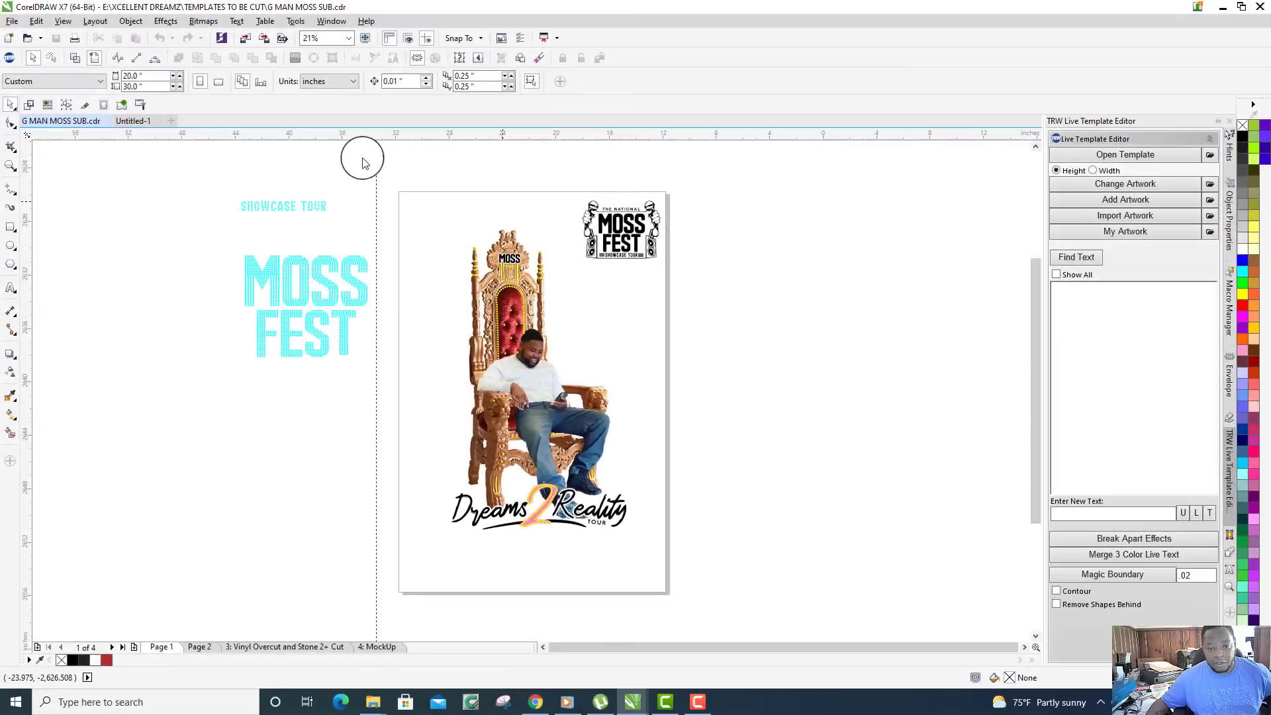
Step: Examine the throne artwork, its yellow rhinestone accents and the Moss Fest logo on Page 1
{"action": "left_click", "coordinate": [286, 103]}
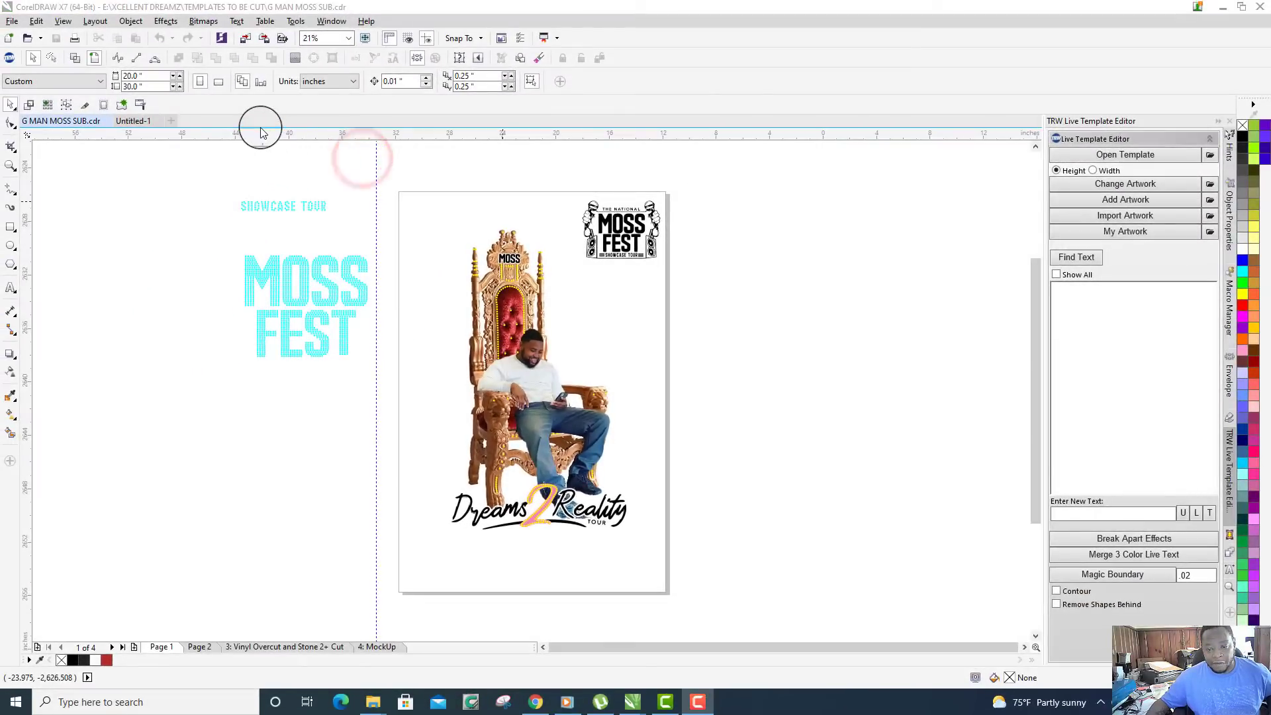
{"action": "scroll", "coordinate": [478, 391], "scroll_direction": "up", "scroll_amount": 3}
{"action": "scroll", "coordinate": [482, 396], "scroll_direction": "down", "scroll_amount": 3}
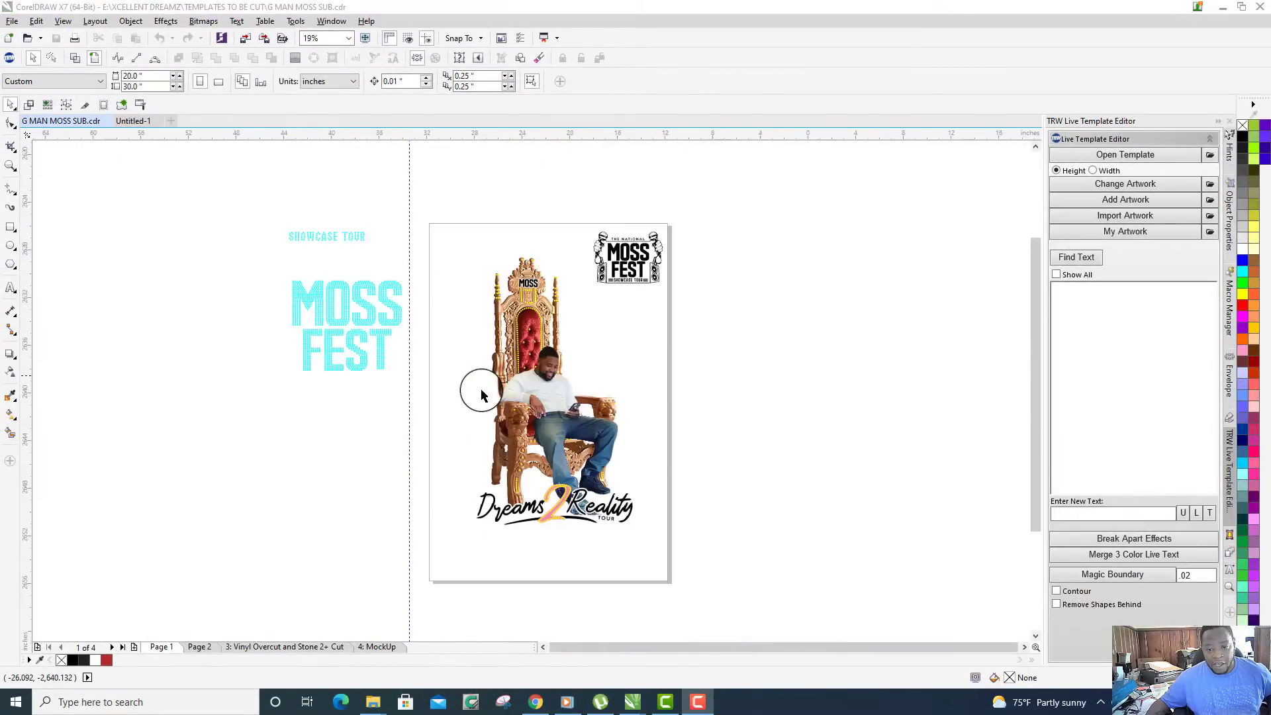
{"action": "scroll", "coordinate": [518, 194], "scroll_direction": "up", "scroll_amount": 3}
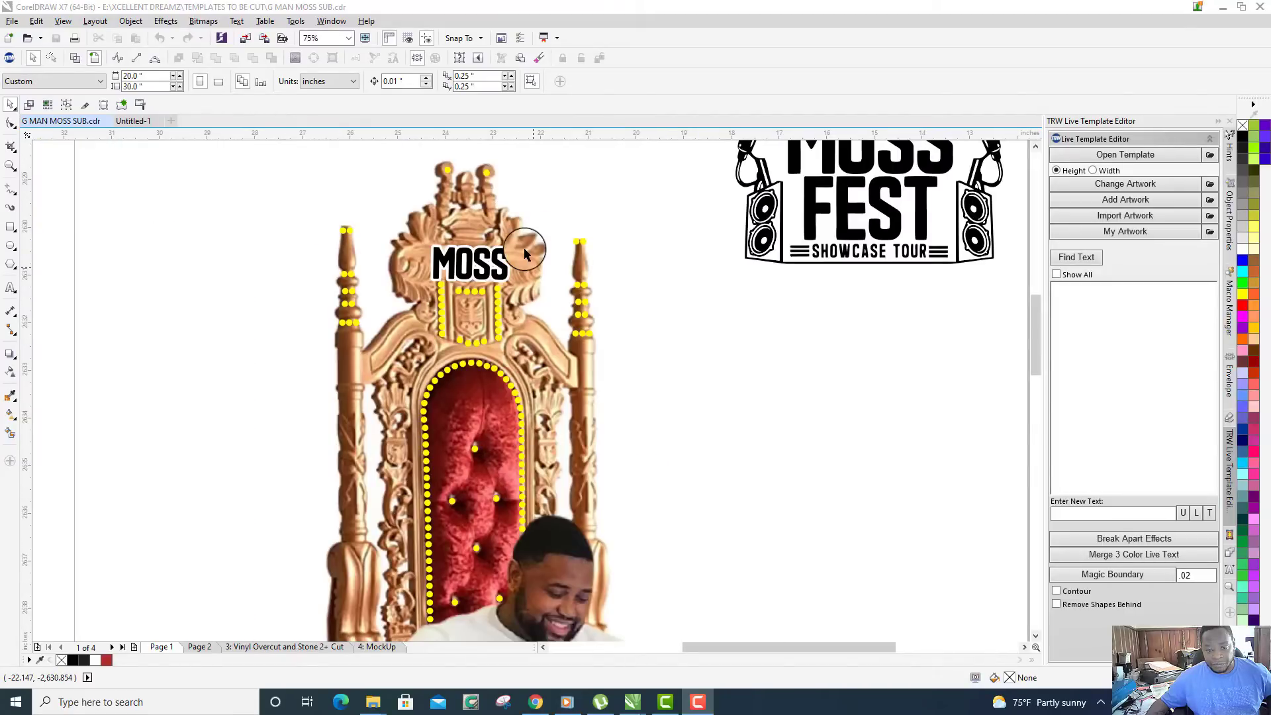
{"action": "scroll", "coordinate": [525, 253], "scroll_direction": "down", "scroll_amount": 2}
{"action": "scroll", "coordinate": [525, 253], "scroll_direction": "up", "scroll_amount": 2}
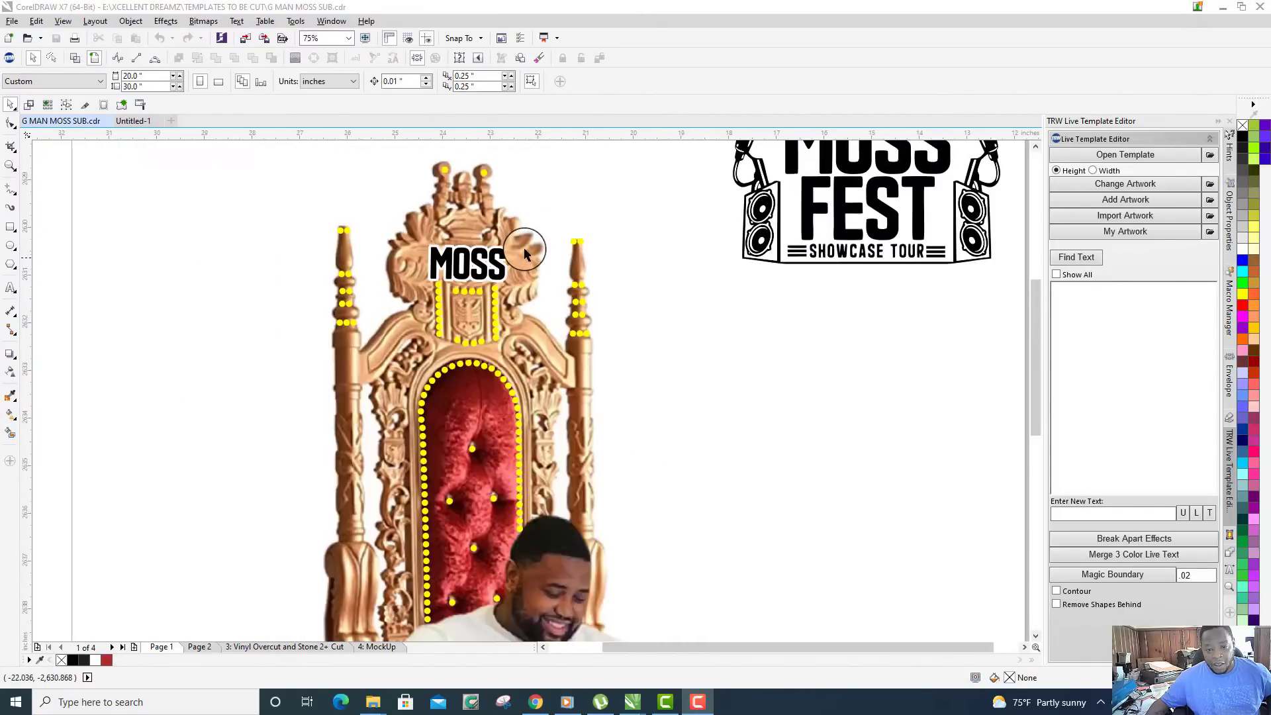
{"action": "scroll", "coordinate": [525, 250], "scroll_direction": "down", "scroll_amount": 2}
Step: Move the throne image off the page into the empty area on its right, and undo both moves
{"action": "left_click", "coordinate": [531, 339]}
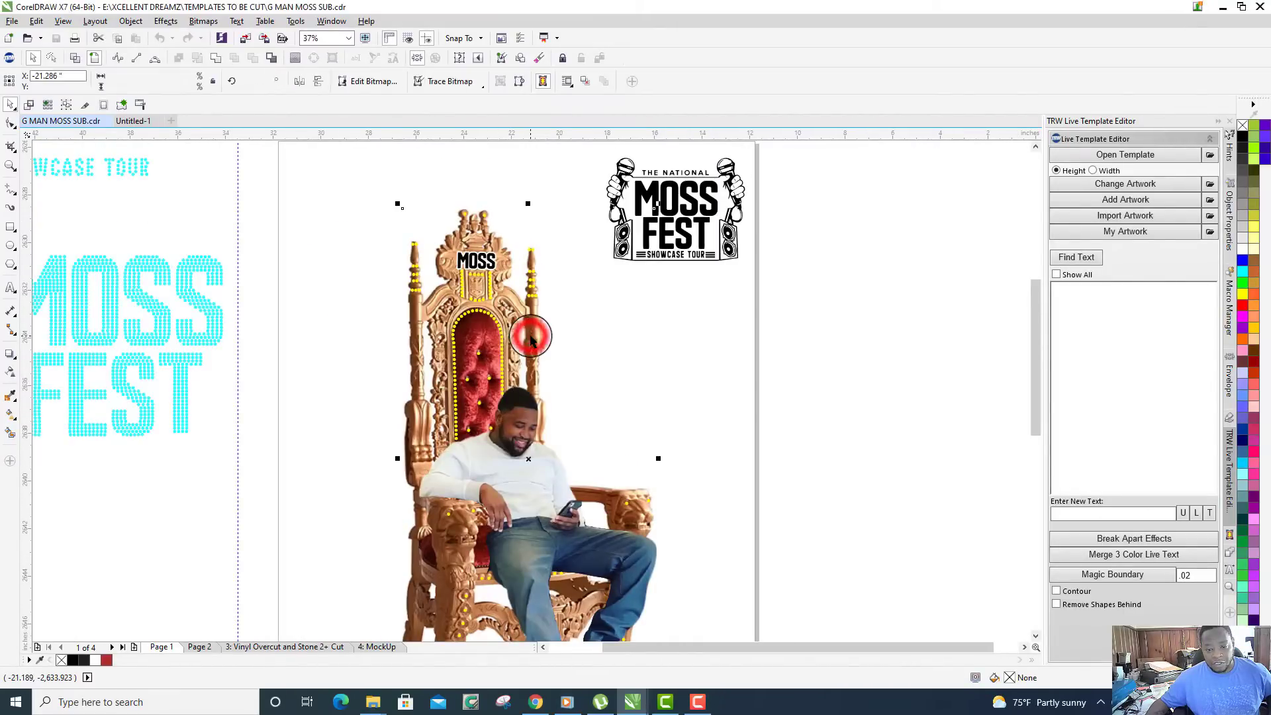
{"action": "scroll", "coordinate": [531, 338], "scroll_direction": "down", "scroll_amount": 2}
{"action": "left_click_drag", "start_coordinate": [525, 389], "coordinate": [690, 387]}
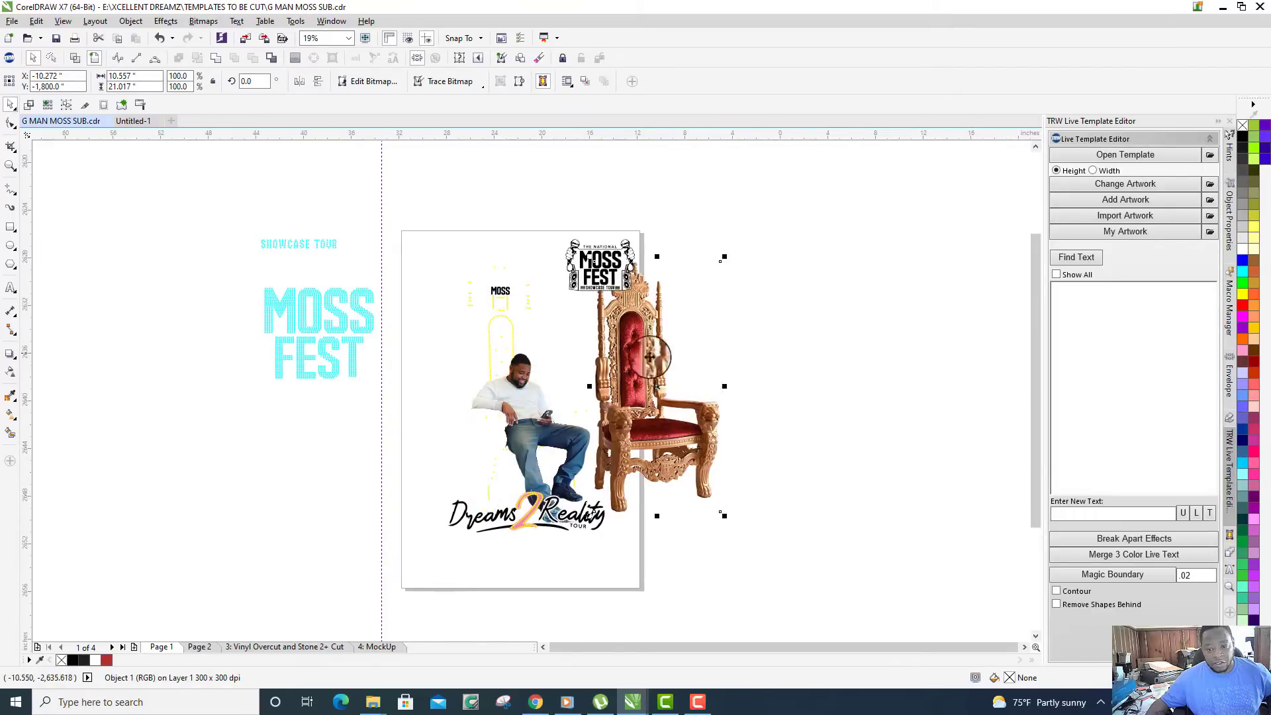
{"action": "left_click_drag", "start_coordinate": [633, 354], "coordinate": [724, 341]}
{"action": "scroll", "coordinate": [683, 369], "scroll_direction": "down", "scroll_amount": 3}
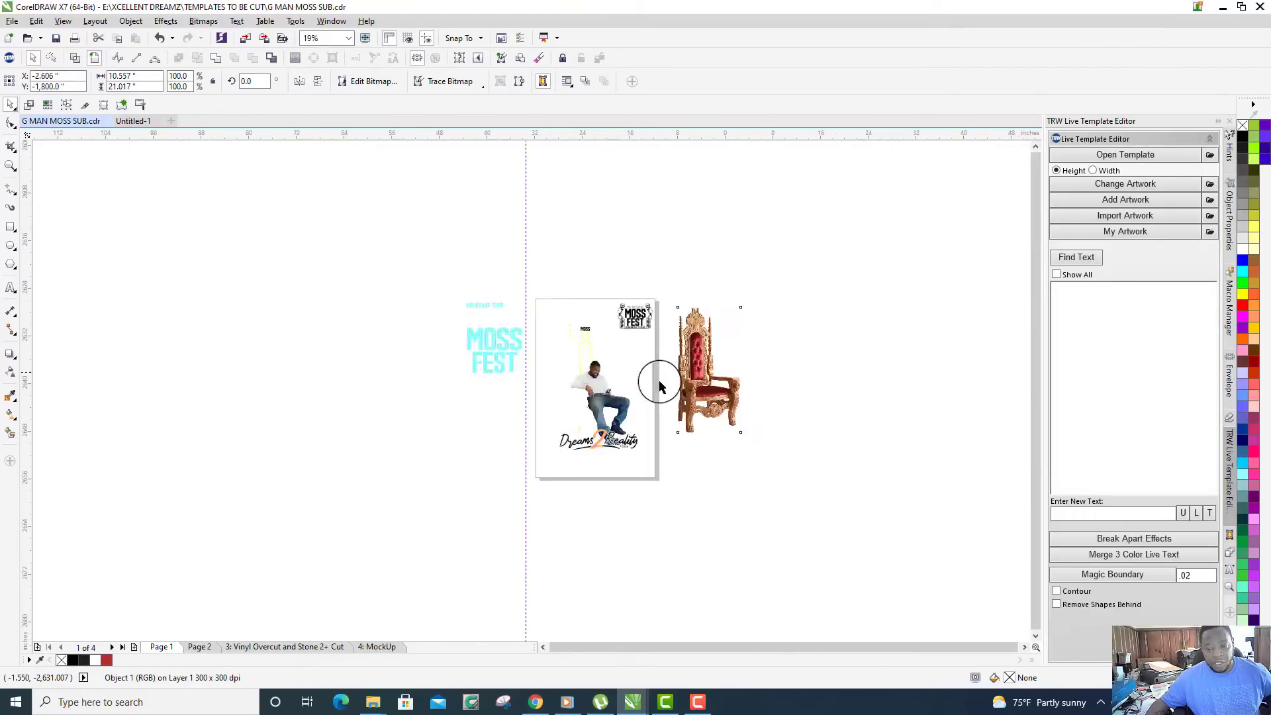
{"action": "scroll", "coordinate": [666, 372], "scroll_direction": "up", "scroll_amount": 1}
{"action": "scroll", "coordinate": [574, 429], "scroll_direction": "up", "scroll_amount": 2}
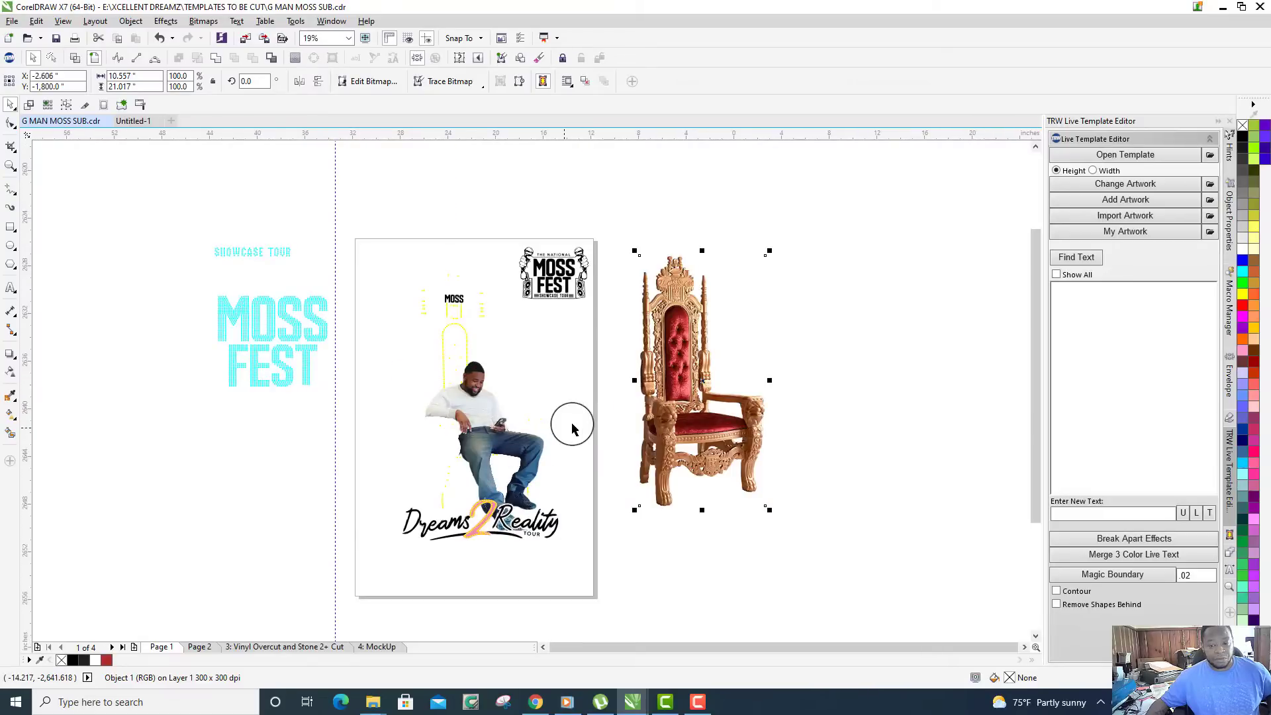
{"action": "key", "text": "ctrl+z"}
{"action": "key", "text": "ctrl+z"}
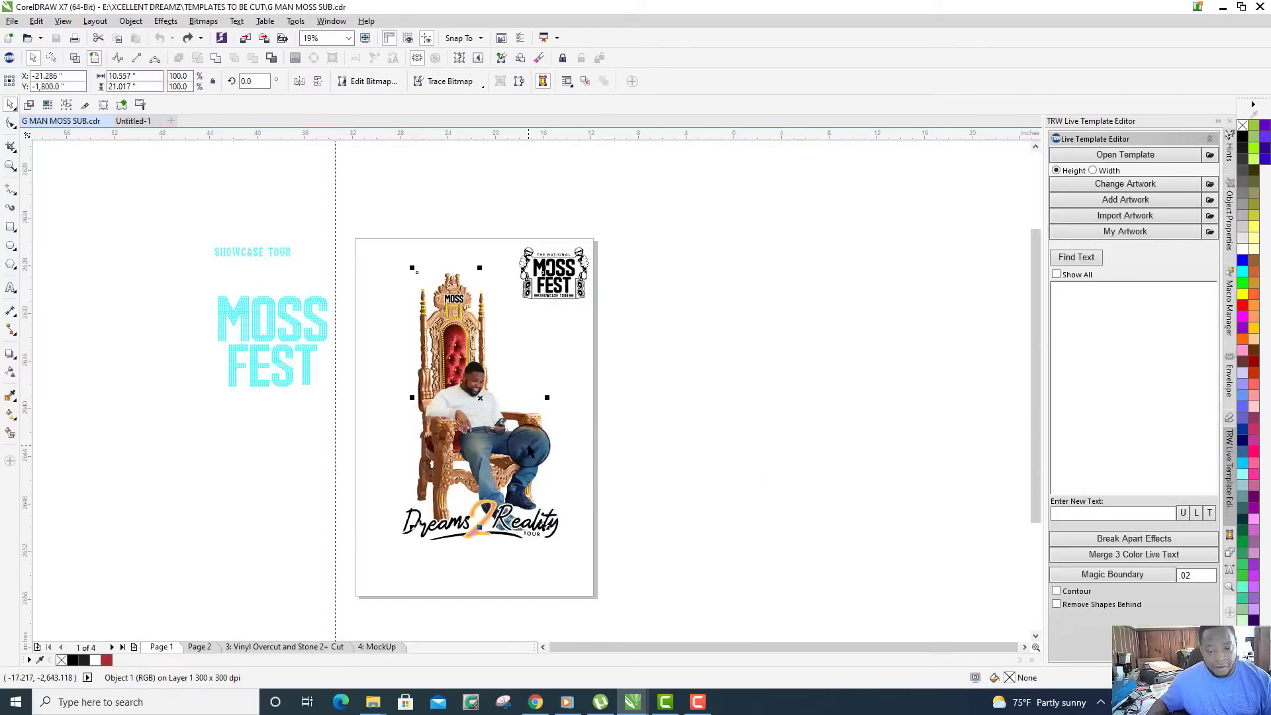
Step: Move the seated man off the throne to the right of the page, inspect his cut-out edges, and undo the move
{"action": "left_click_drag", "start_coordinate": [482, 415], "coordinate": [785, 413]}
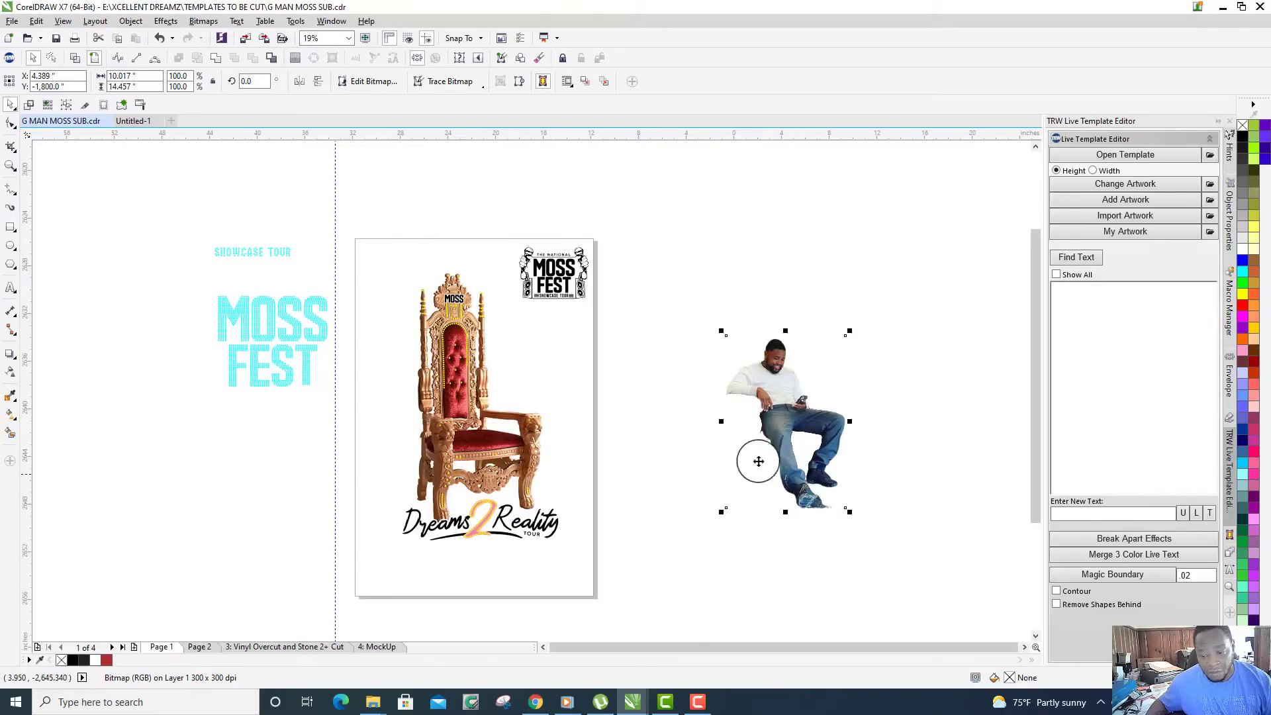
{"action": "scroll", "coordinate": [759, 461], "scroll_direction": "up", "scroll_amount": 3}
{"action": "scroll", "coordinate": [763, 260], "scroll_direction": "down", "scroll_amount": 3}
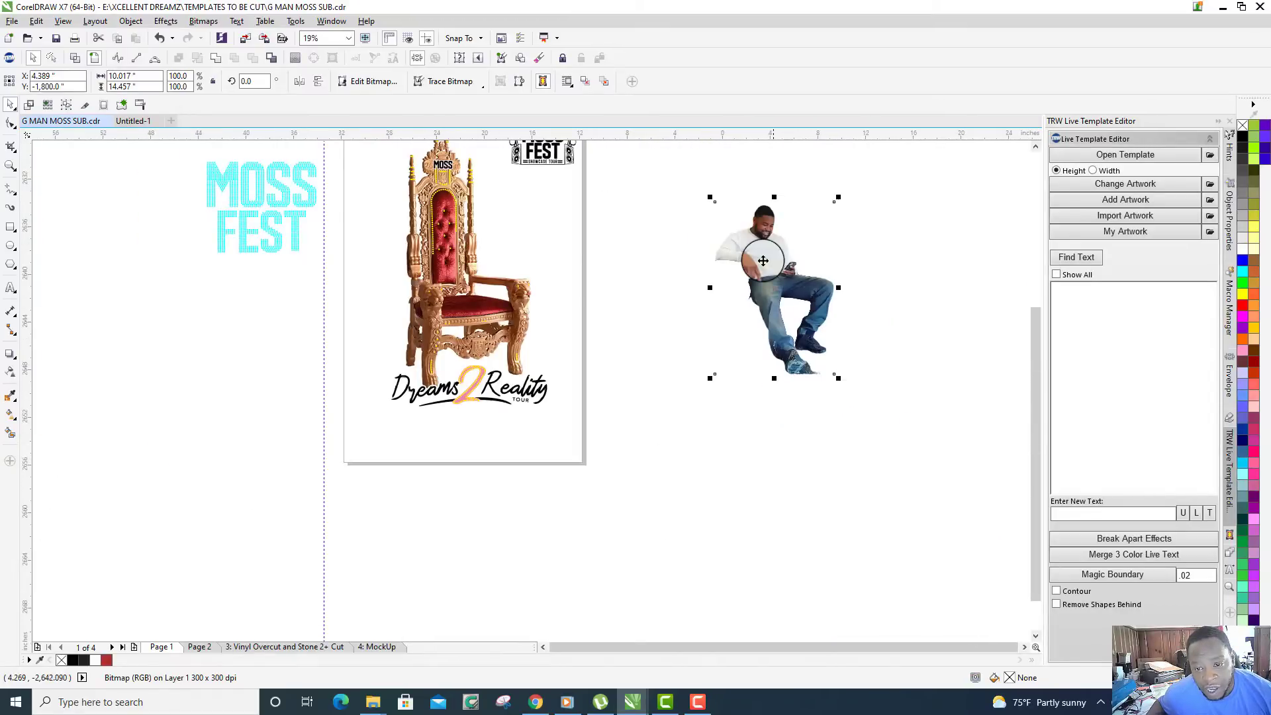
{"action": "scroll", "coordinate": [763, 261], "scroll_direction": "up", "scroll_amount": 4}
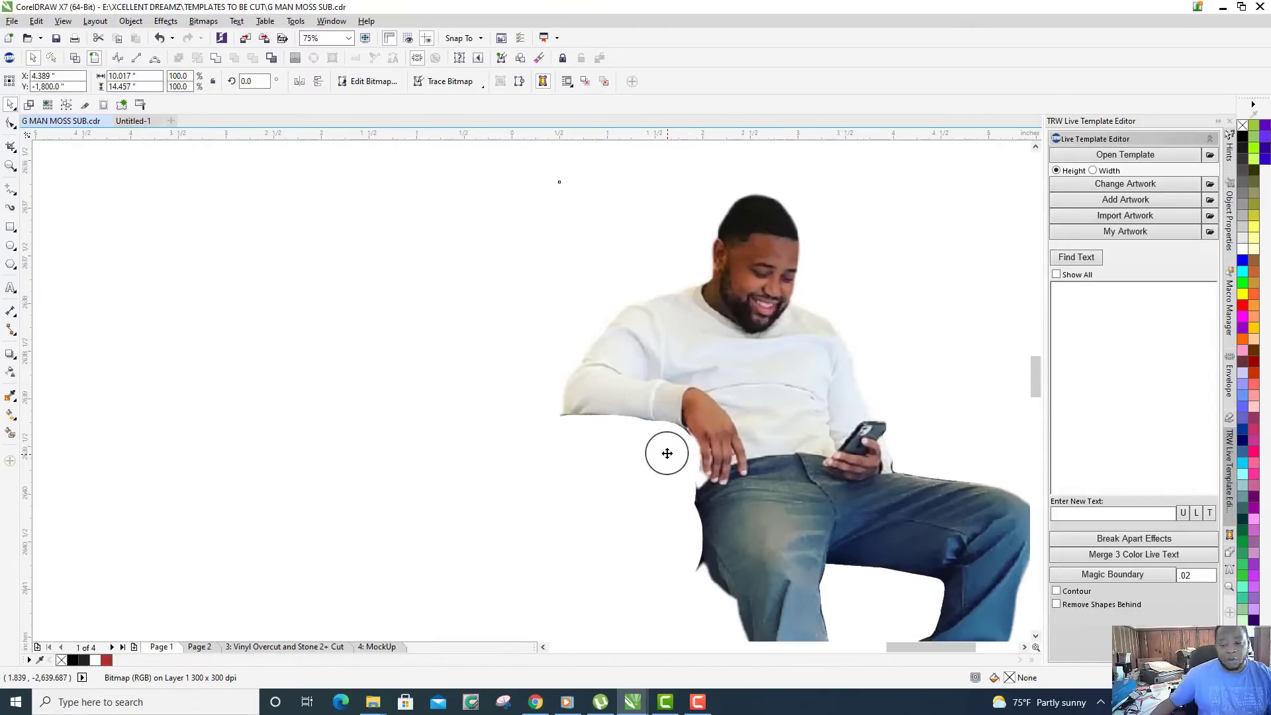
{"action": "scroll", "coordinate": [666, 451], "scroll_direction": "up", "scroll_amount": 2}
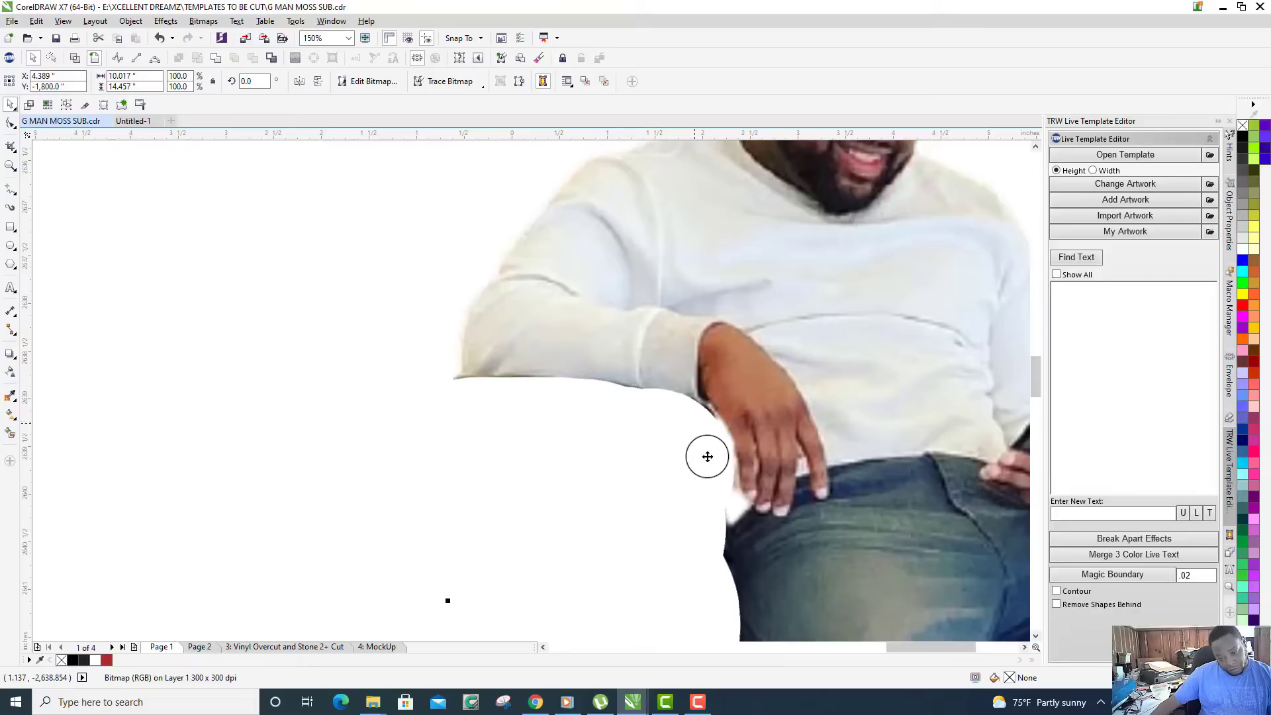
{"action": "scroll", "coordinate": [707, 457], "scroll_direction": "down", "scroll_amount": 1}
{"action": "scroll", "coordinate": [707, 457], "scroll_direction": "down", "scroll_amount": 1}
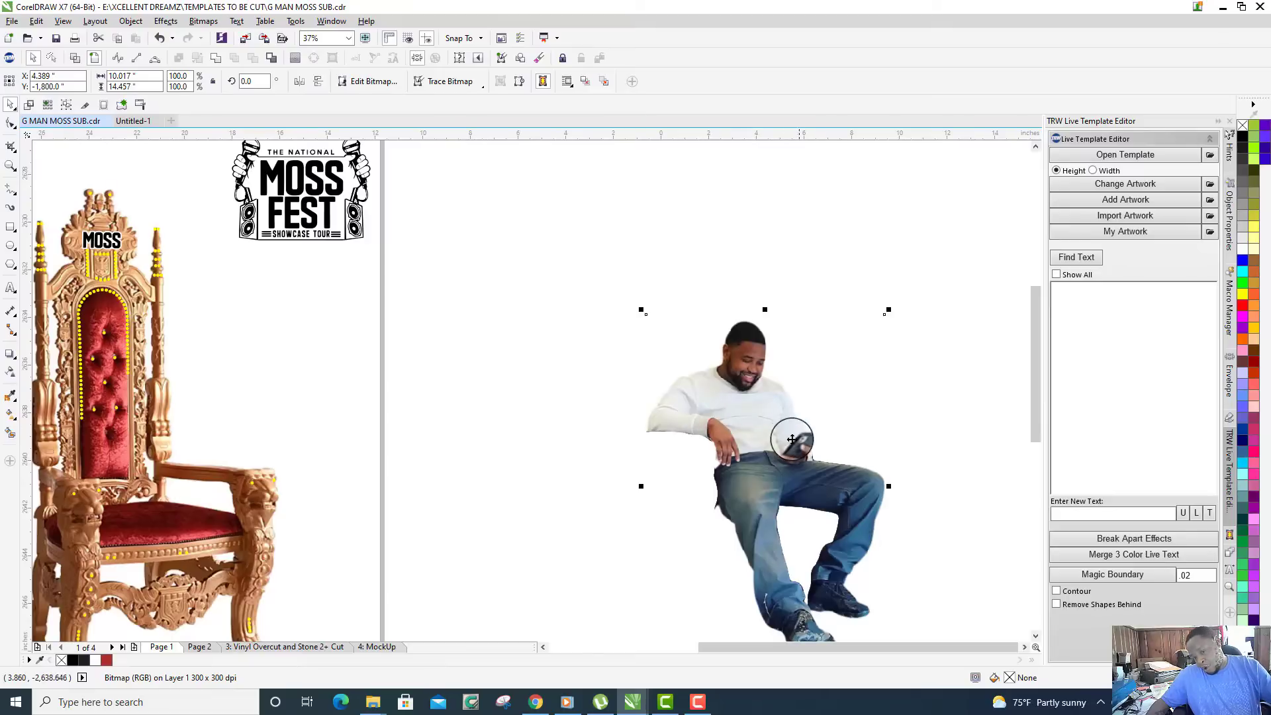
{"action": "key", "text": "ctrl+z"}
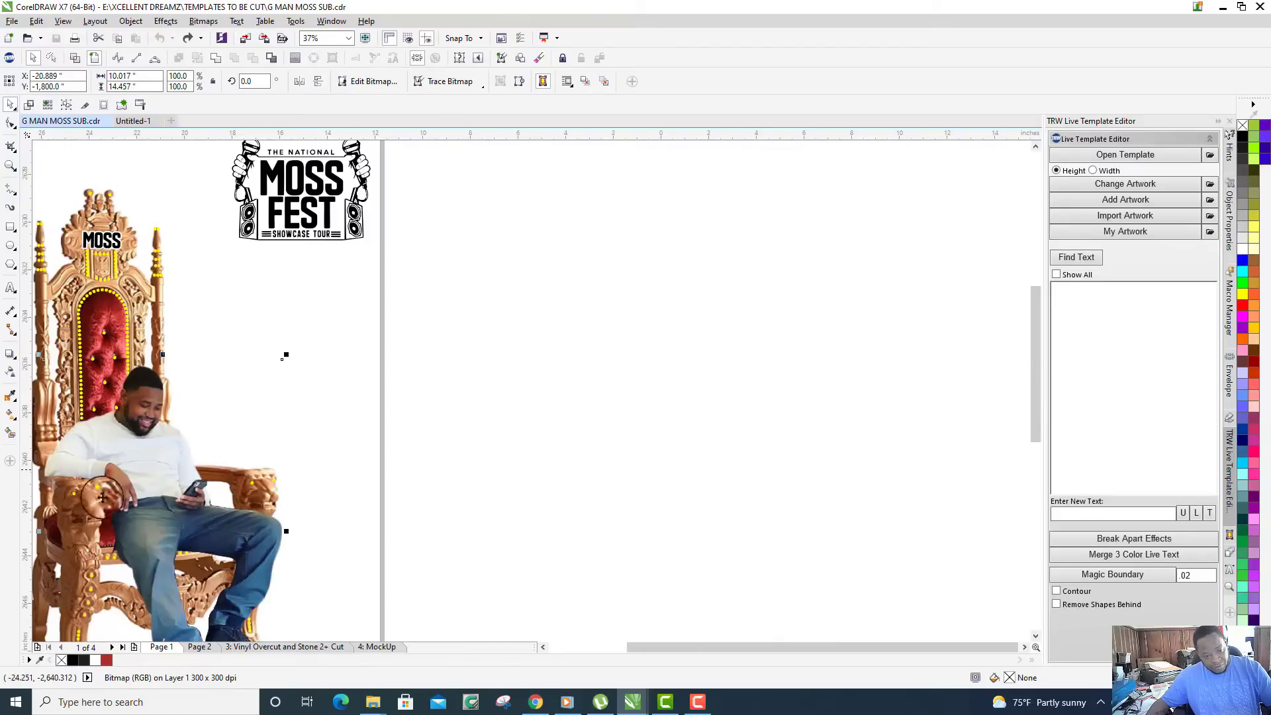
Step: Examine the man against the throne and the overlap of the Dreams 2 Reality lettering with his shoes
{"action": "scroll", "coordinate": [89, 496], "scroll_direction": "up", "scroll_amount": 2}
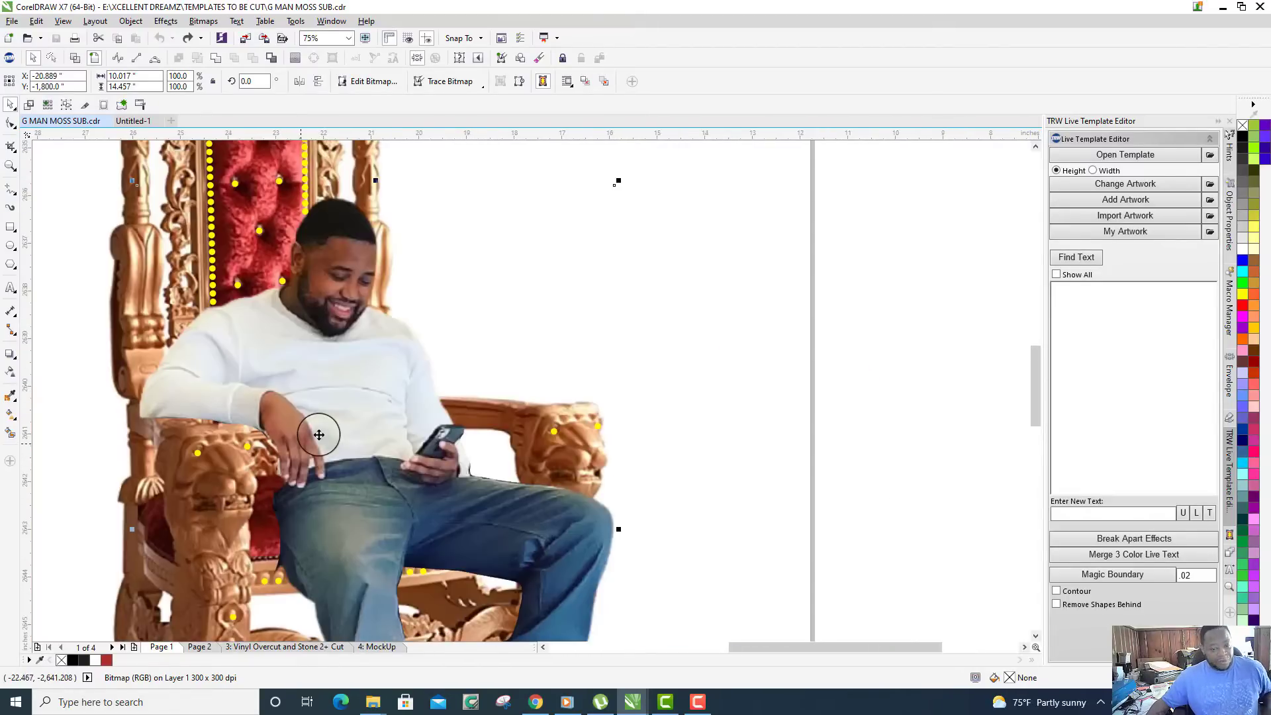
{"action": "scroll", "coordinate": [319, 435], "scroll_direction": "down", "scroll_amount": 3}
{"action": "scroll", "coordinate": [311, 430], "scroll_direction": "up", "scroll_amount": 2}
{"action": "scroll", "coordinate": [270, 450], "scroll_direction": "down", "scroll_amount": 1}
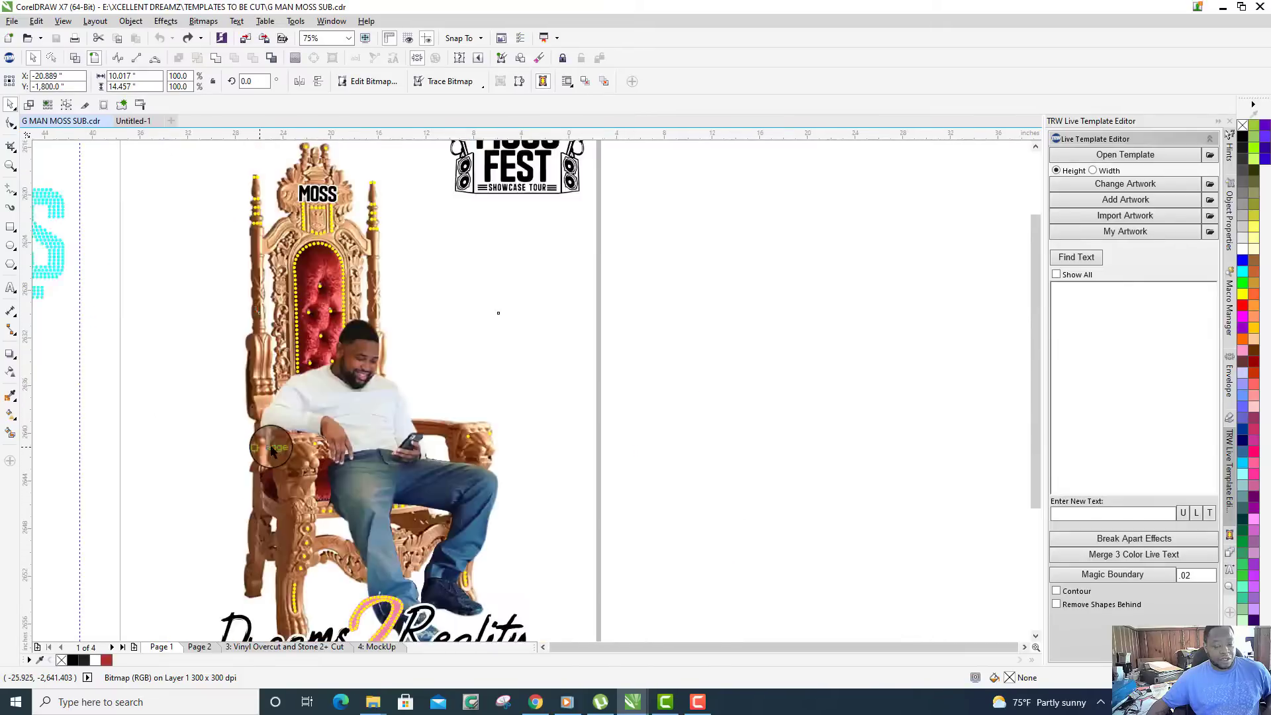
{"action": "scroll", "coordinate": [272, 450], "scroll_direction": "down", "scroll_amount": 4}
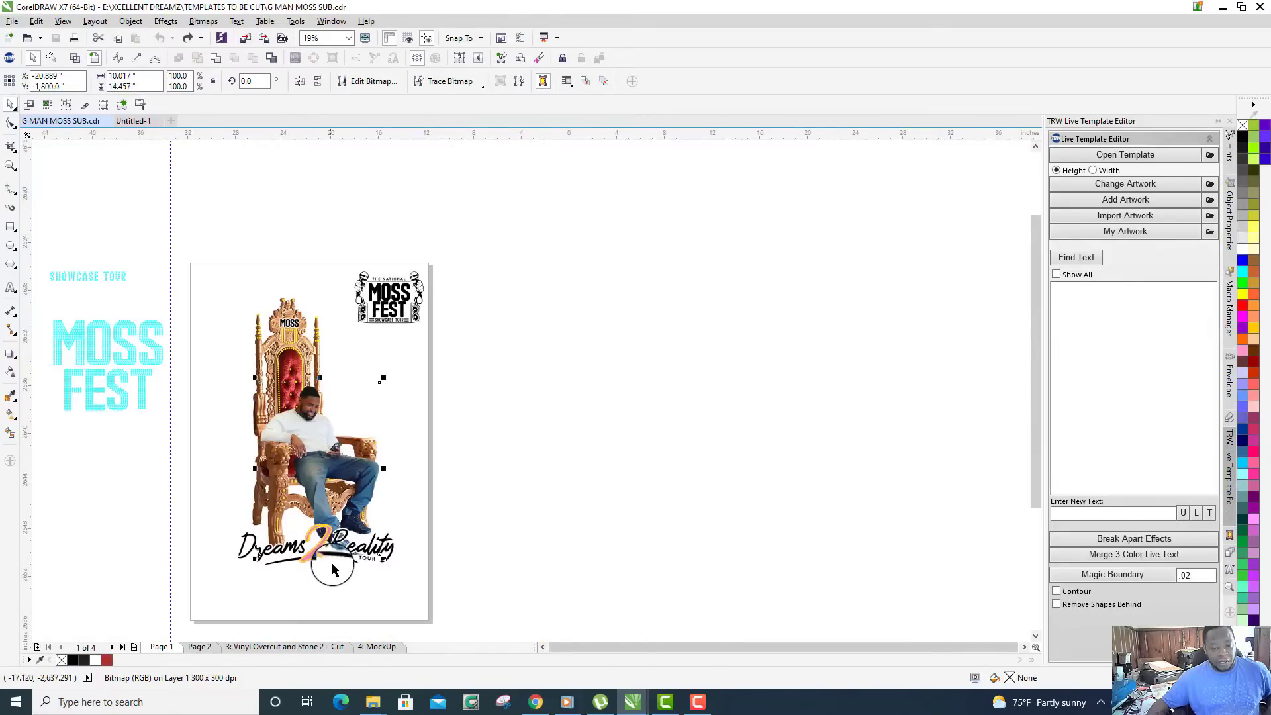
{"action": "scroll", "coordinate": [333, 569], "scroll_direction": "up", "scroll_amount": 4}
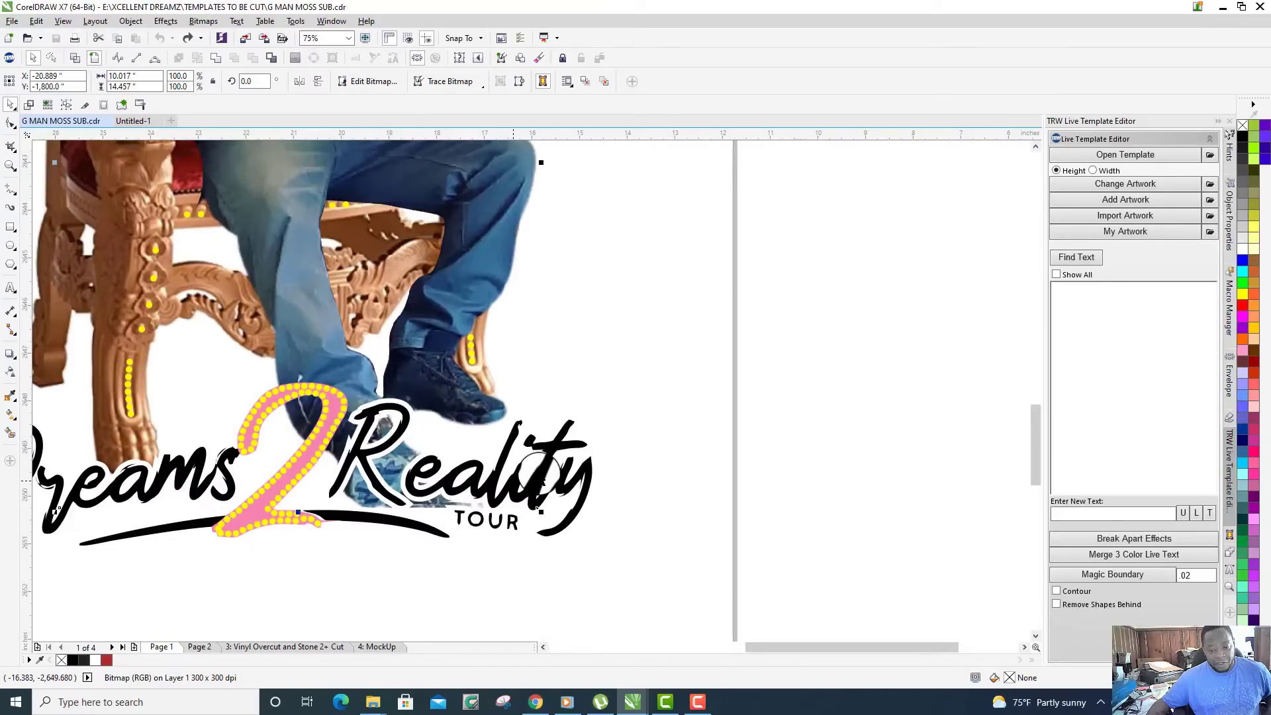
{"action": "scroll", "coordinate": [433, 435], "scroll_direction": "up", "scroll_amount": 4}
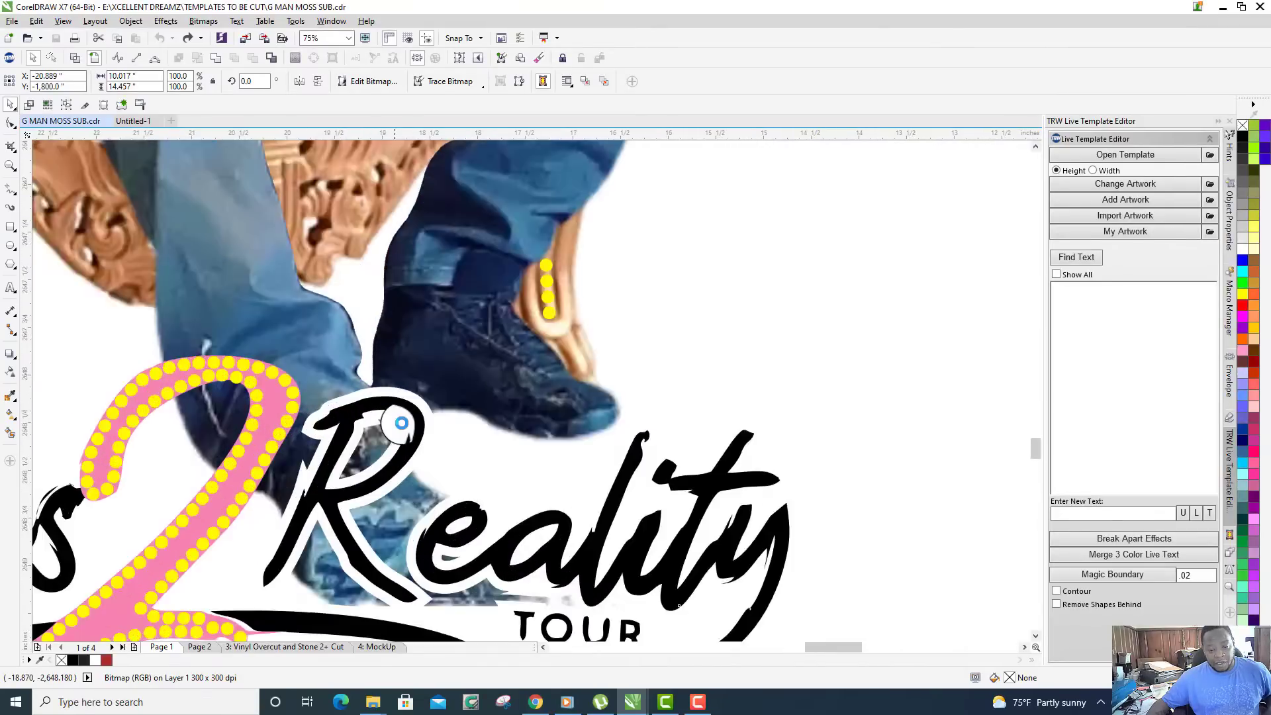
{"action": "scroll", "coordinate": [411, 375], "scroll_direction": "down", "scroll_amount": 4}
Step: Try TRW Blue on the backing outline of the Dreams 2 Reality lettering, and set its colour to Crystal
{"action": "left_click", "coordinate": [430, 461]}
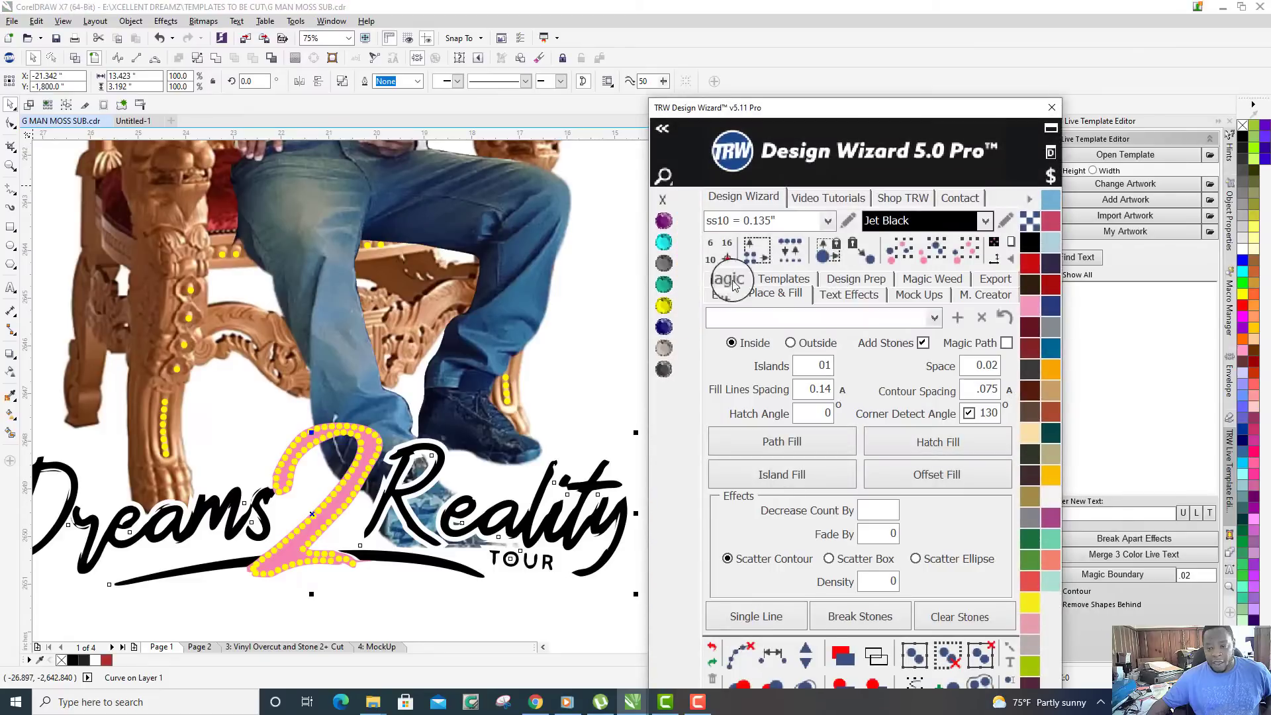
{"action": "left_click", "coordinate": [685, 285]}
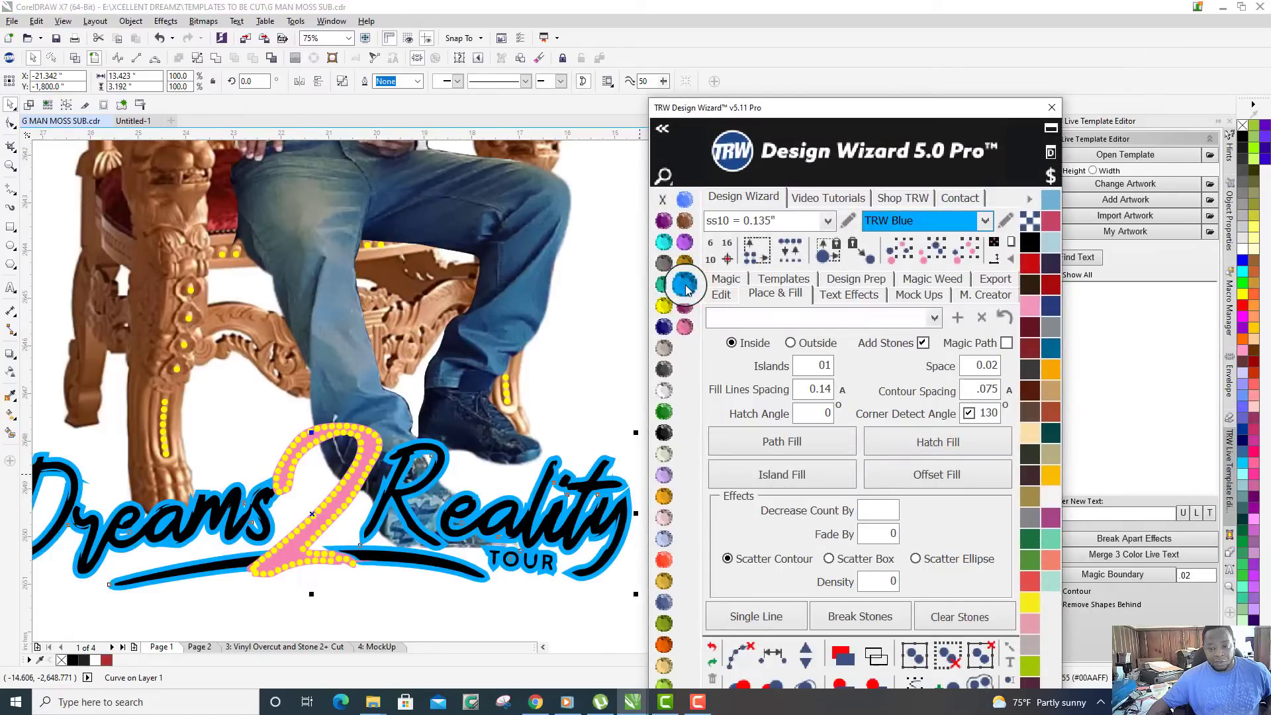
{"action": "left_click", "coordinate": [664, 390]}
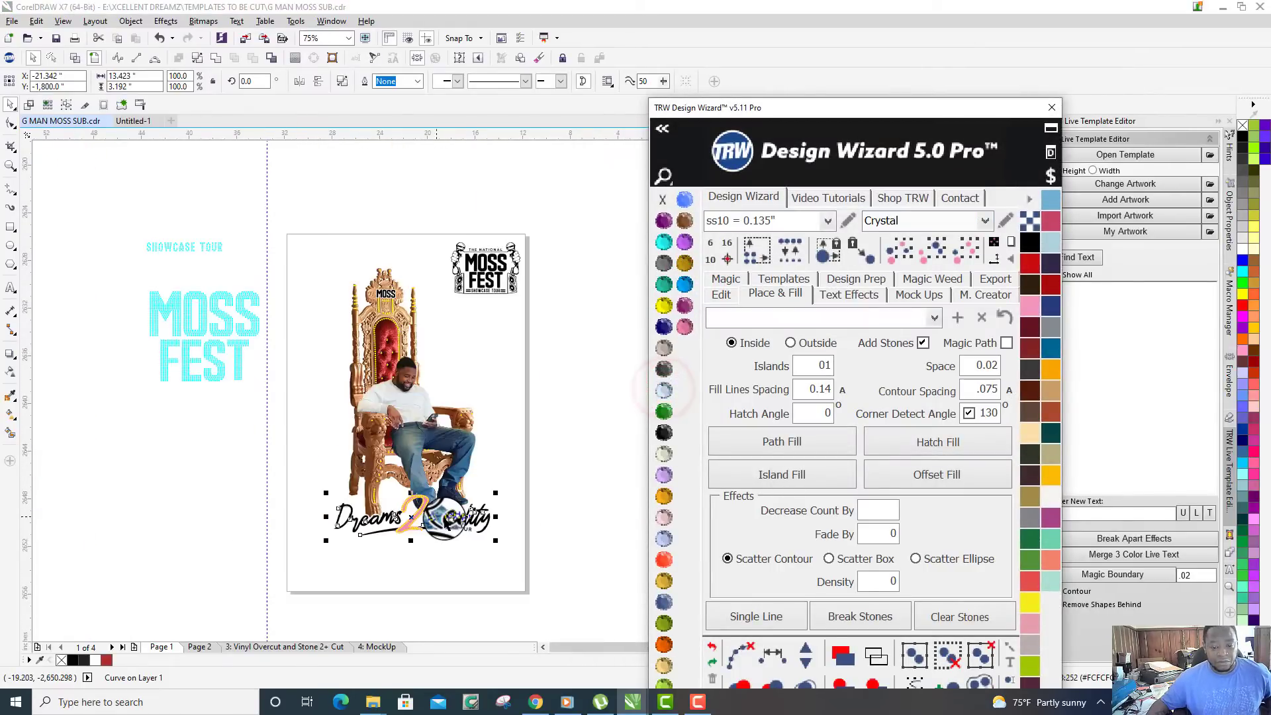
{"action": "scroll", "coordinate": [444, 519], "scroll_direction": "up", "scroll_amount": 5}
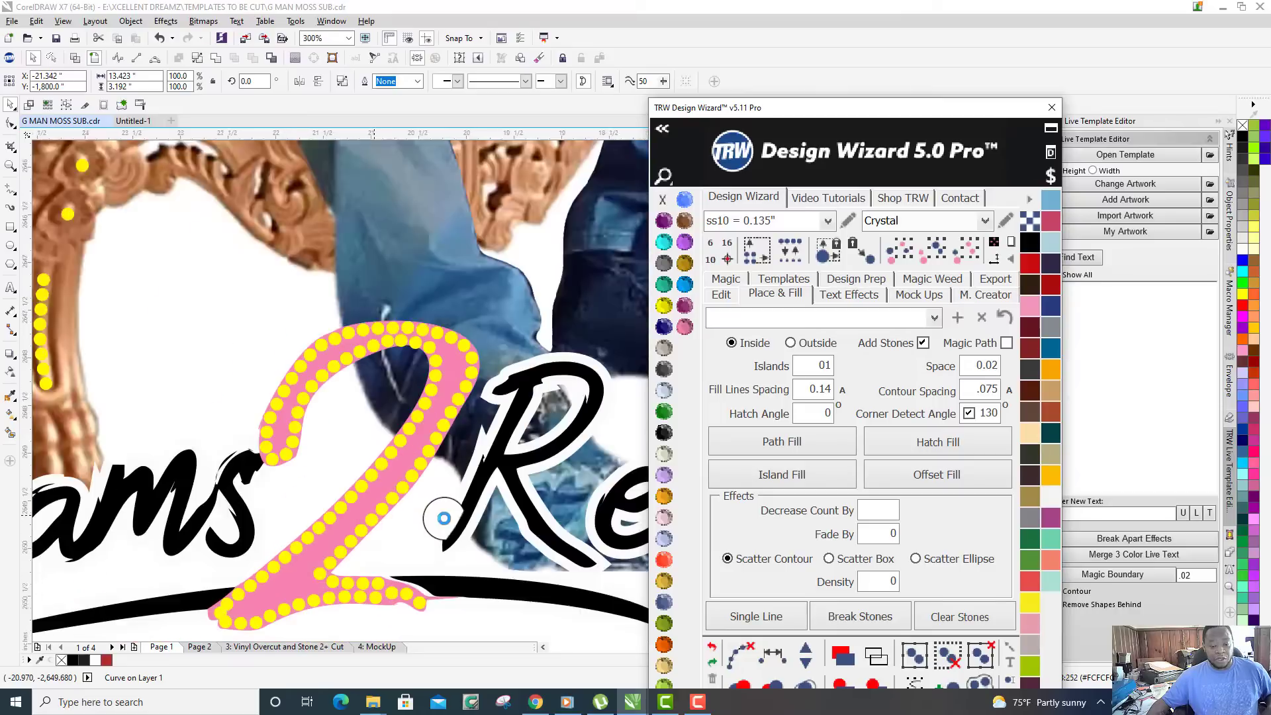
{"action": "scroll", "coordinate": [443, 519], "scroll_direction": "down", "scroll_amount": 10}
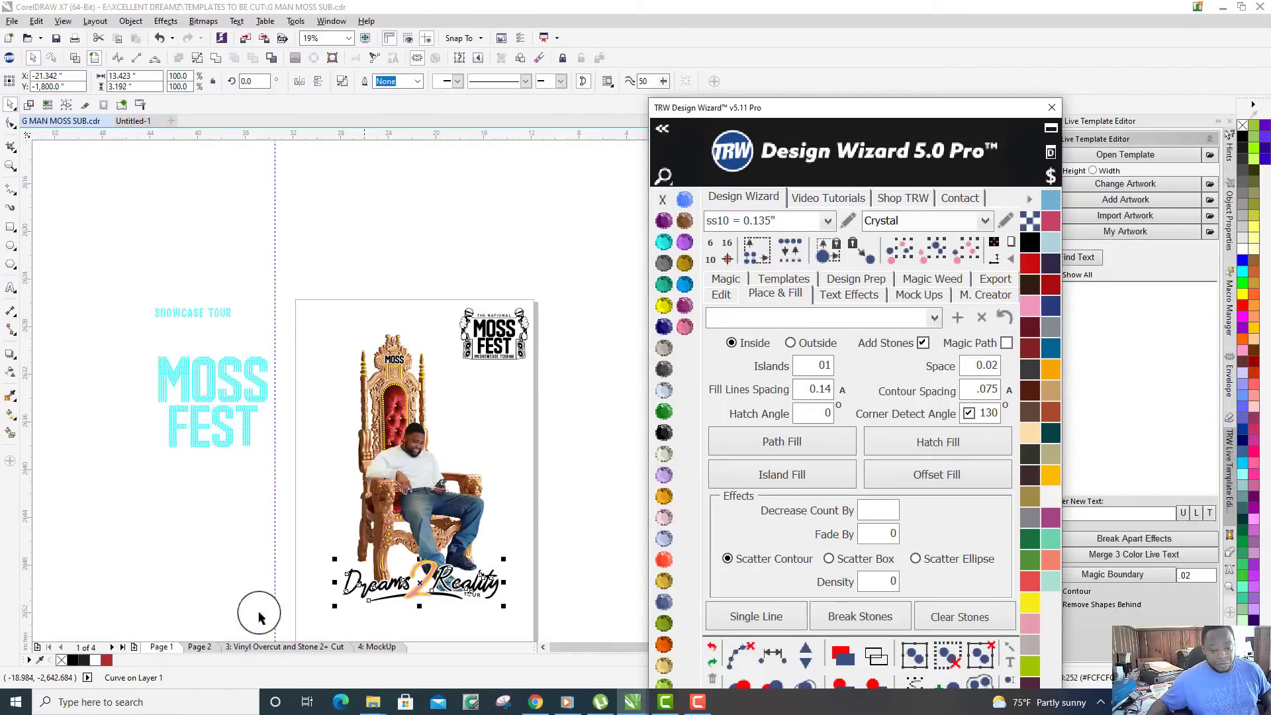
Step: On Page 2, place the loose MOSS FEST rhinestone lettering over the matching logo text, and undo the move
{"action": "left_click", "coordinate": [197, 648]}
{"action": "scroll", "coordinate": [426, 427], "scroll_direction": "up", "scroll_amount": 2}
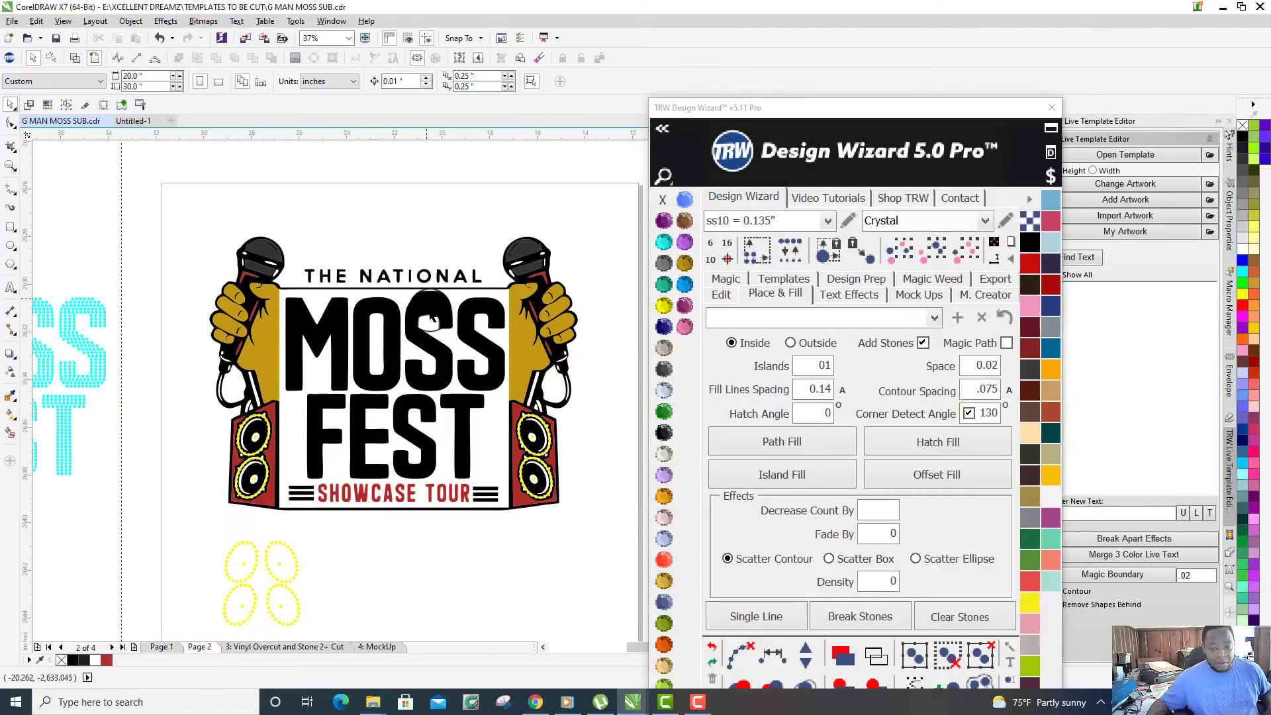
{"action": "scroll", "coordinate": [430, 317], "scroll_direction": "down", "scroll_amount": 2}
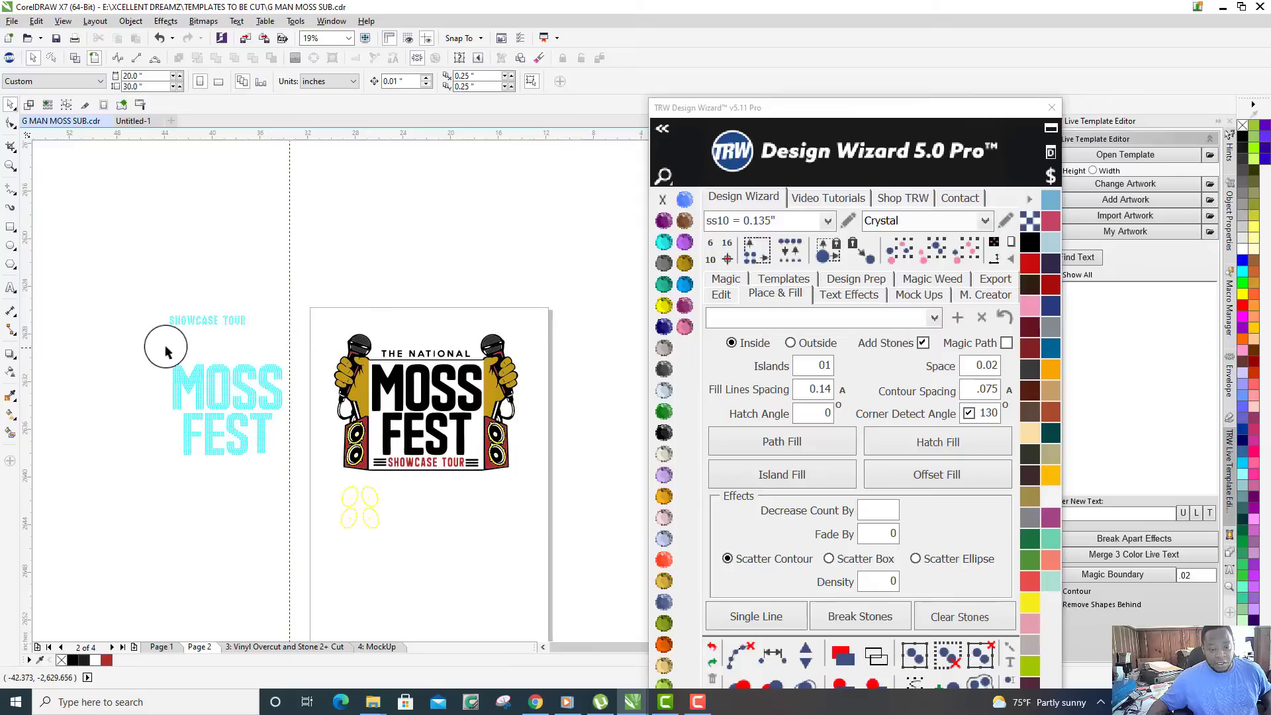
{"action": "left_click_drag", "start_coordinate": [141, 349], "coordinate": [328, 494]}
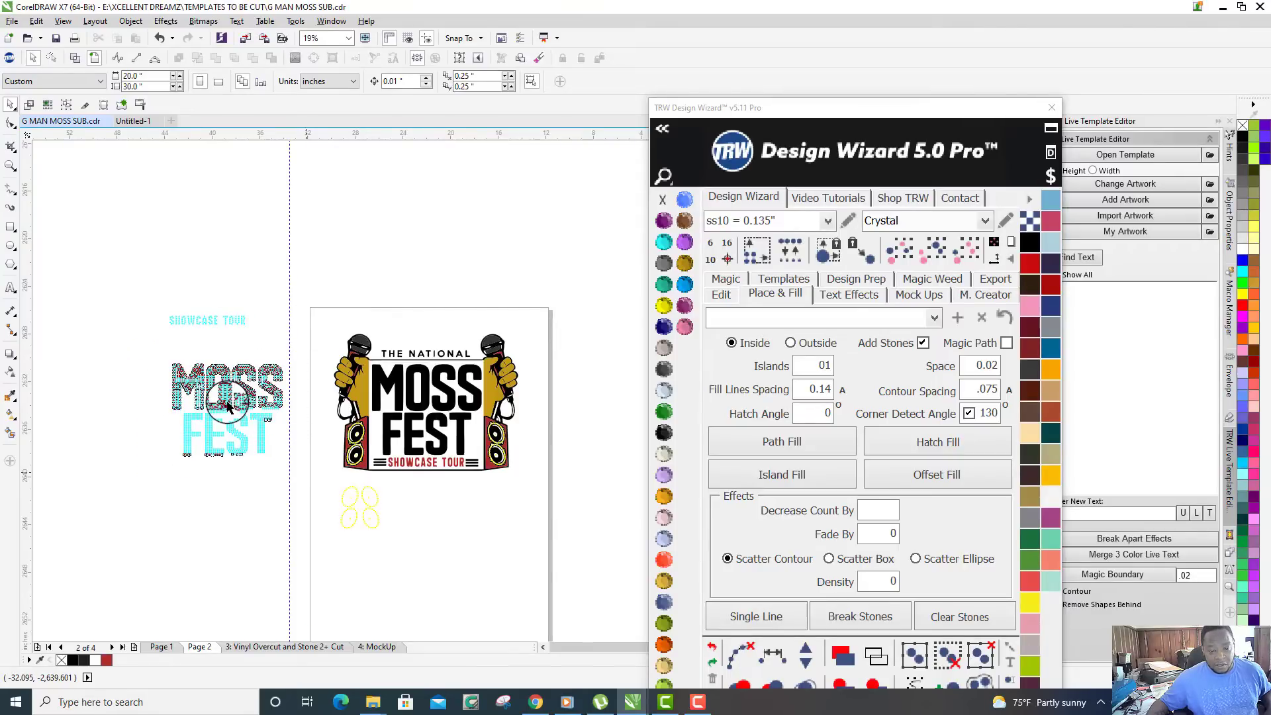
{"action": "left_click_drag", "start_coordinate": [226, 405], "coordinate": [429, 401]}
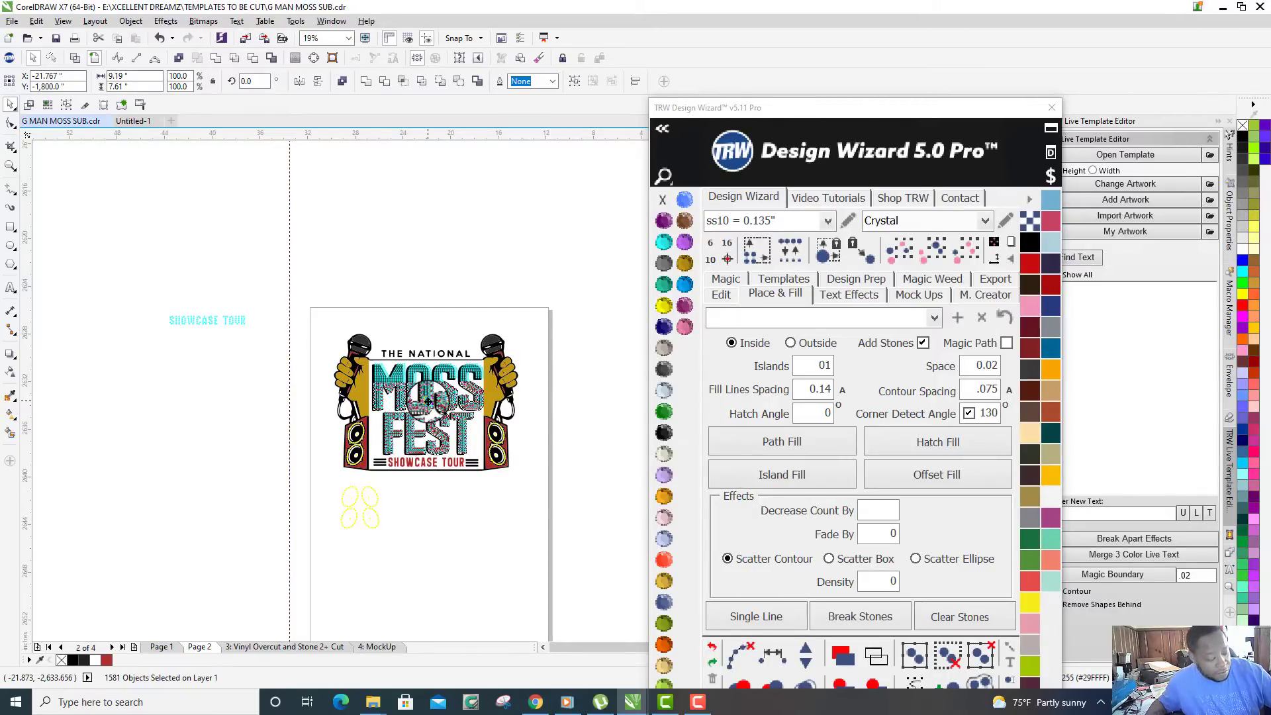
{"action": "key", "text": "ctrl+z"}
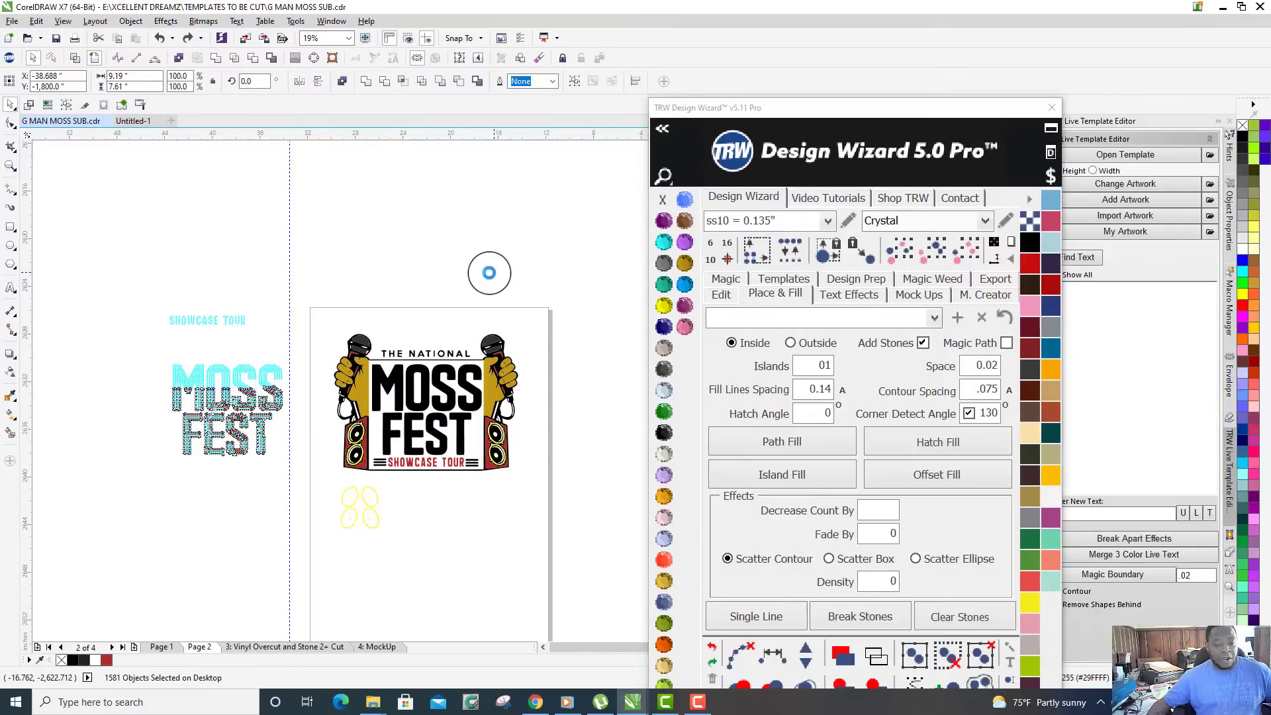
Step: Deselect the rhinestones, switch to the blank Untitled-1 document and move the Design Wizard window clear of its page
{"action": "left_click", "coordinate": [537, 264]}
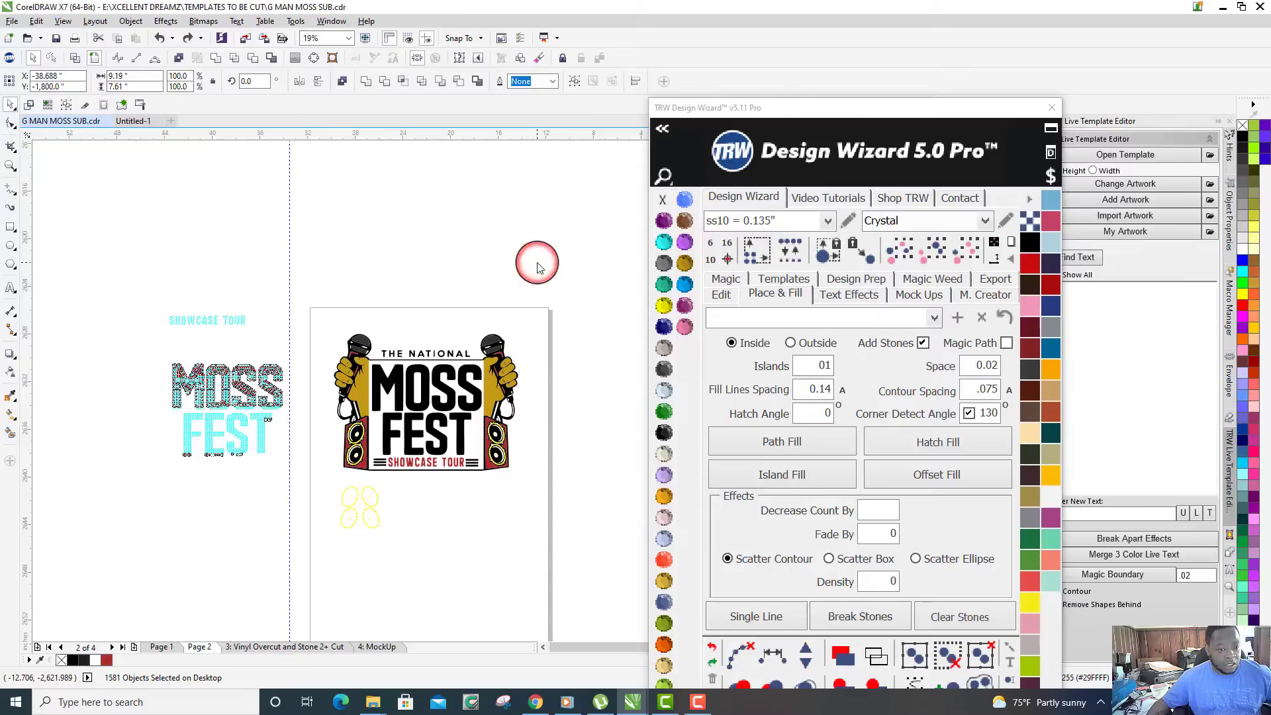
{"action": "left_click", "coordinate": [303, 131]}
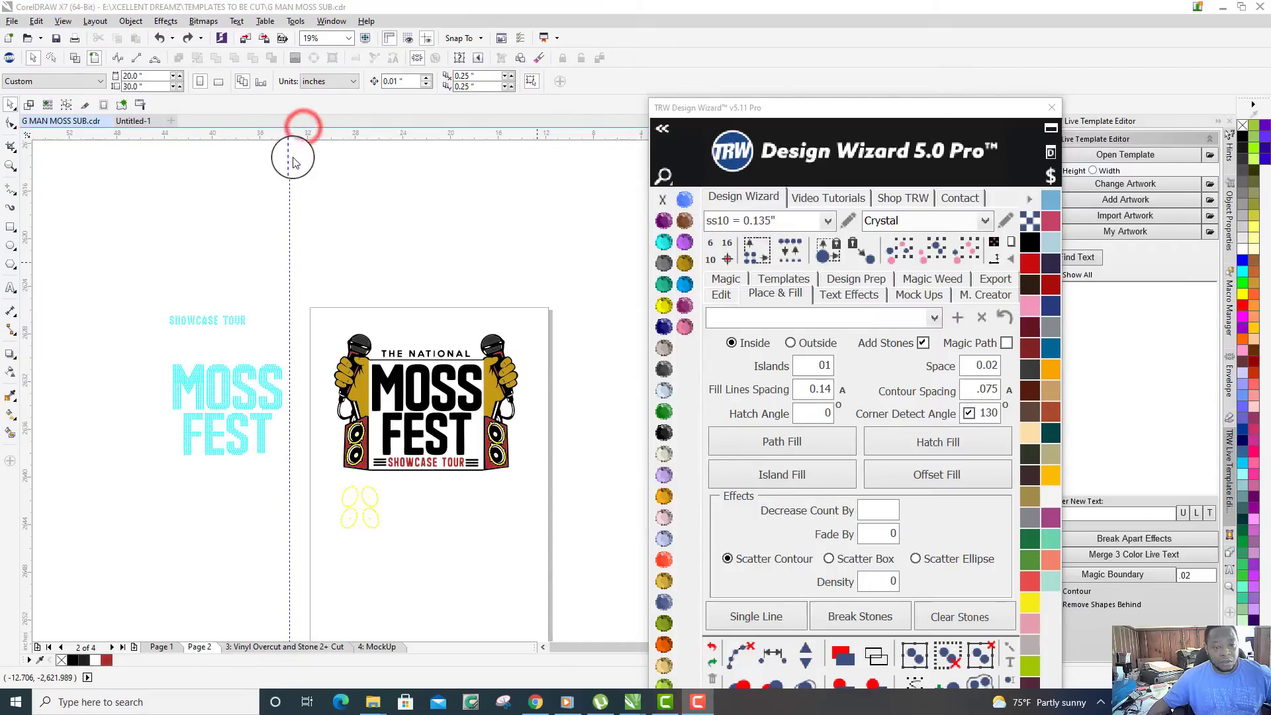
{"action": "left_click", "coordinate": [161, 647]}
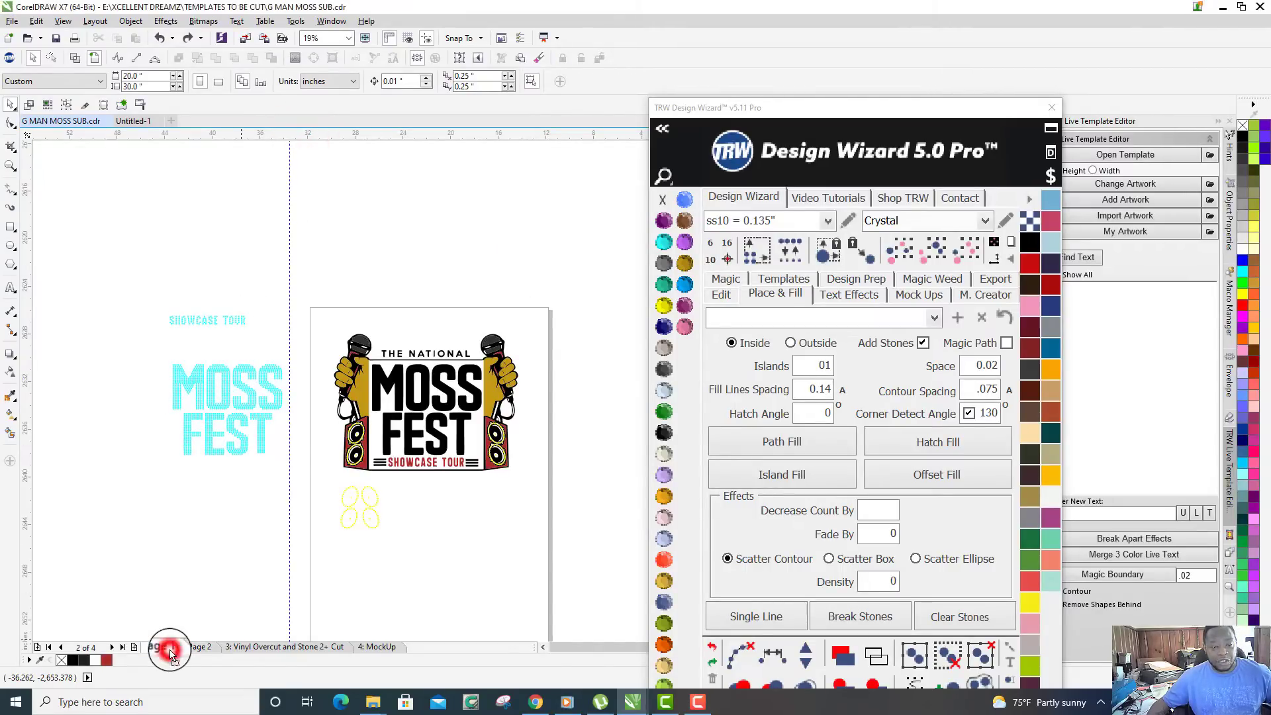
{"action": "left_click", "coordinate": [139, 122]}
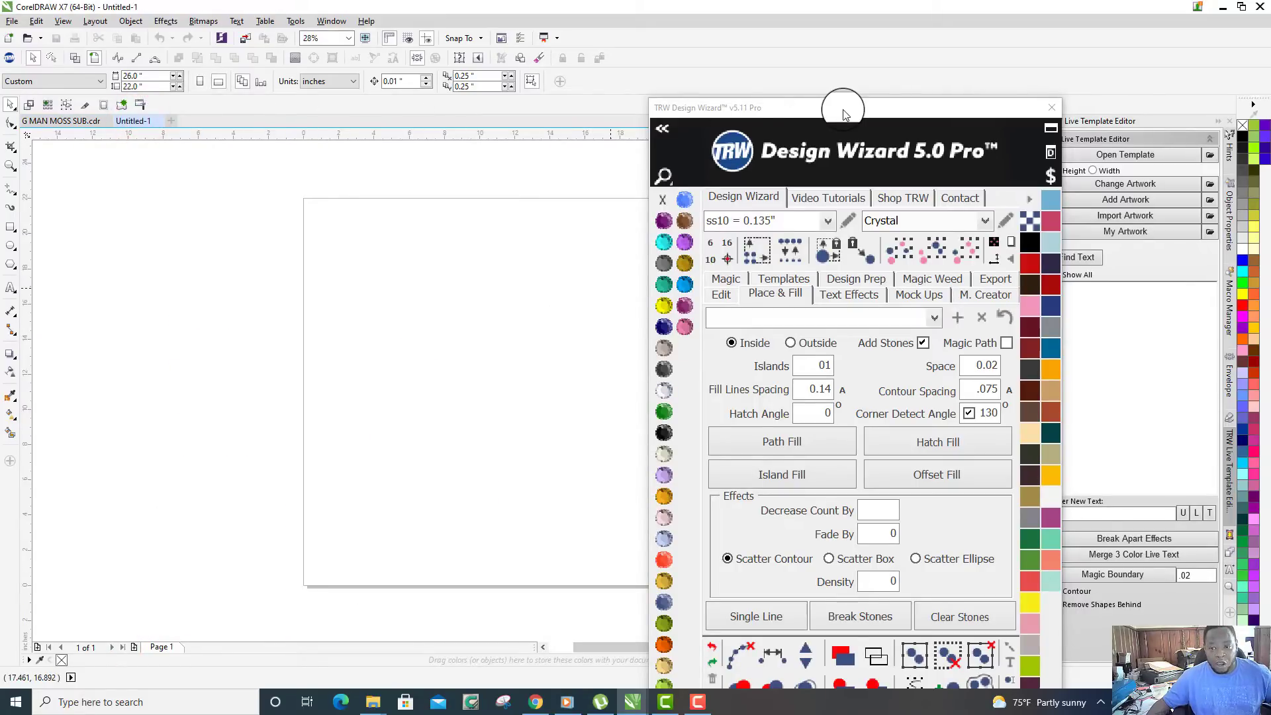
{"action": "left_click_drag", "start_coordinate": [851, 108], "coordinate": [1056, 59]}
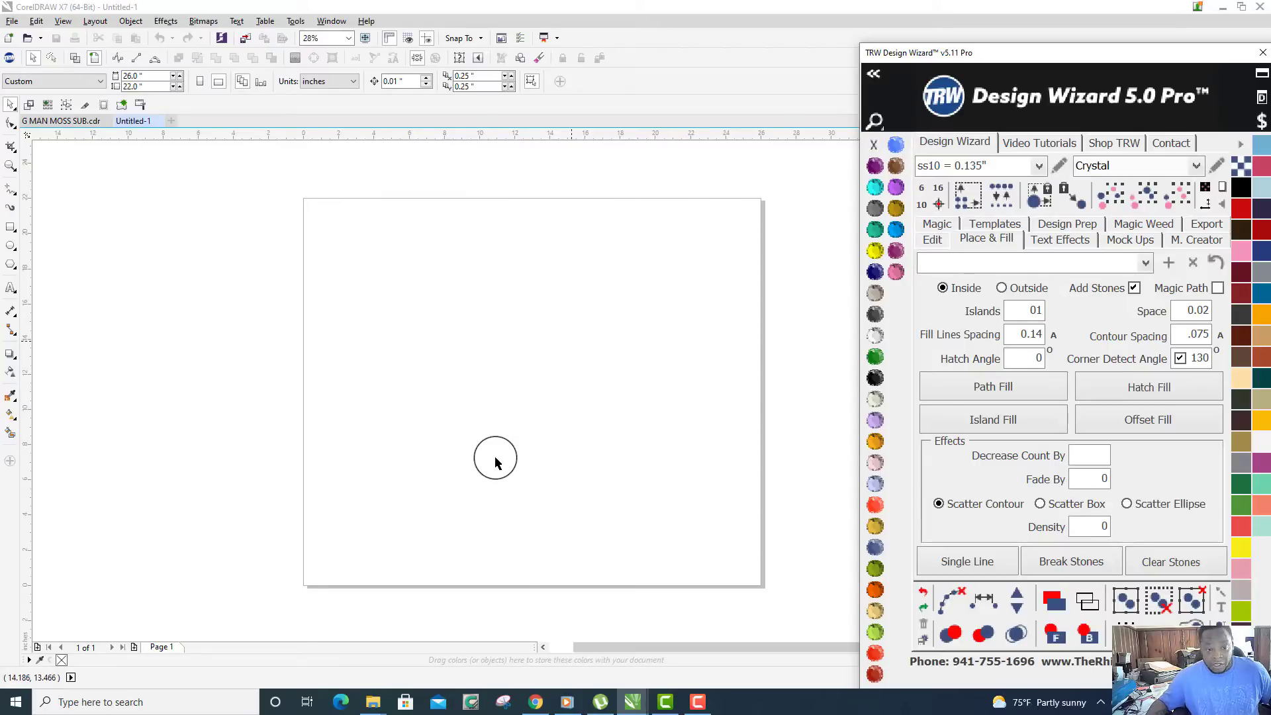
Step: Switch to Chrome and search Google Images for "royal chair png"
{"action": "left_click", "coordinate": [535, 702]}
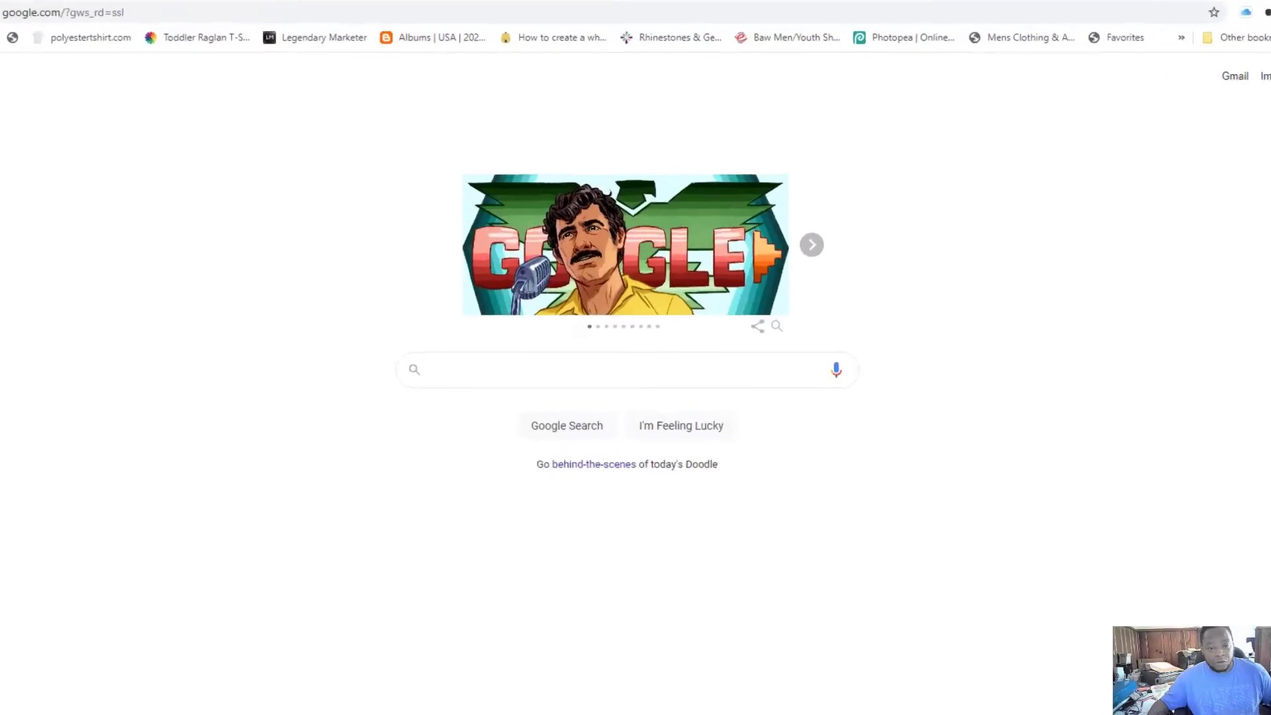
{"action": "left_click", "coordinate": [514, 369]}
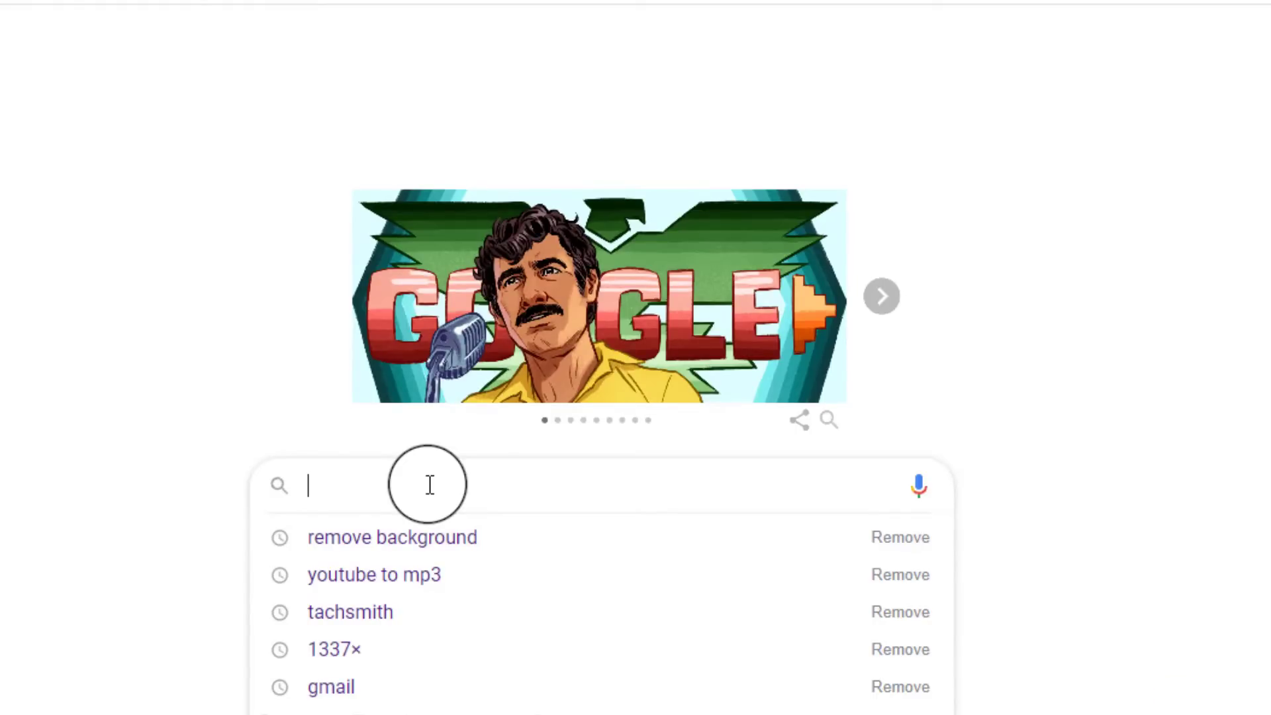
{"action": "type", "text": "royal"}
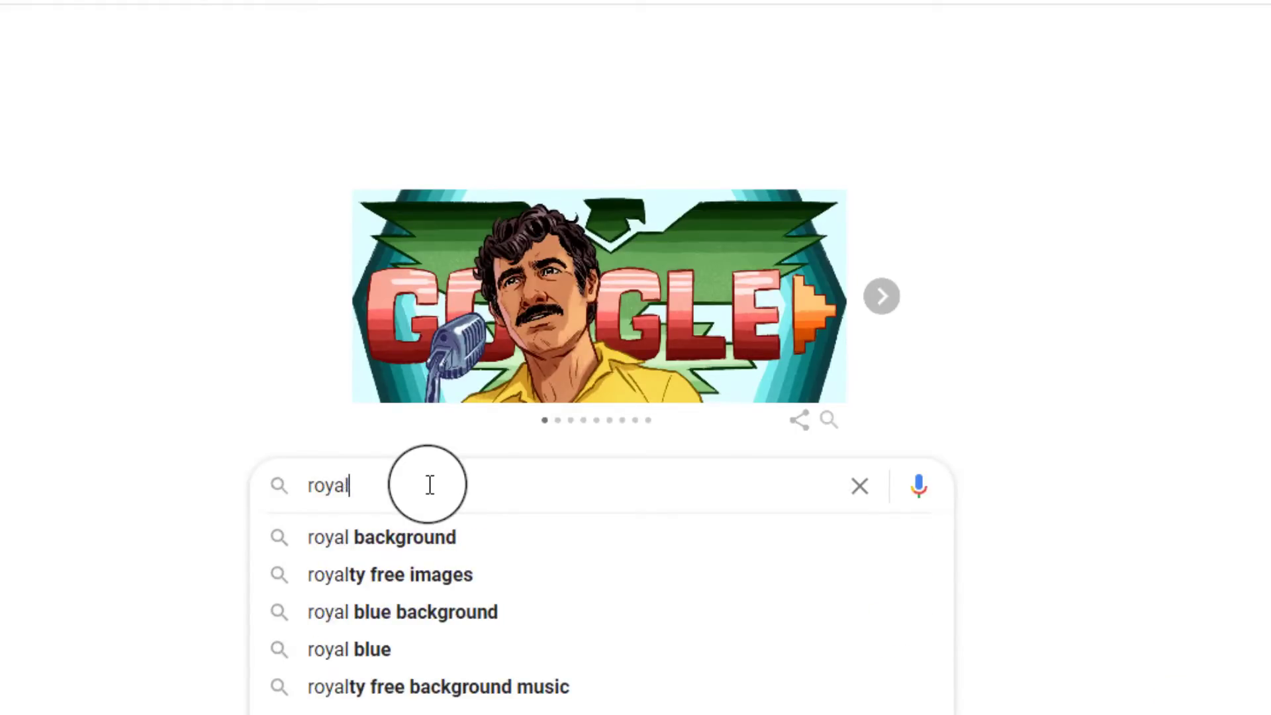
{"action": "type", "text": " chai"}
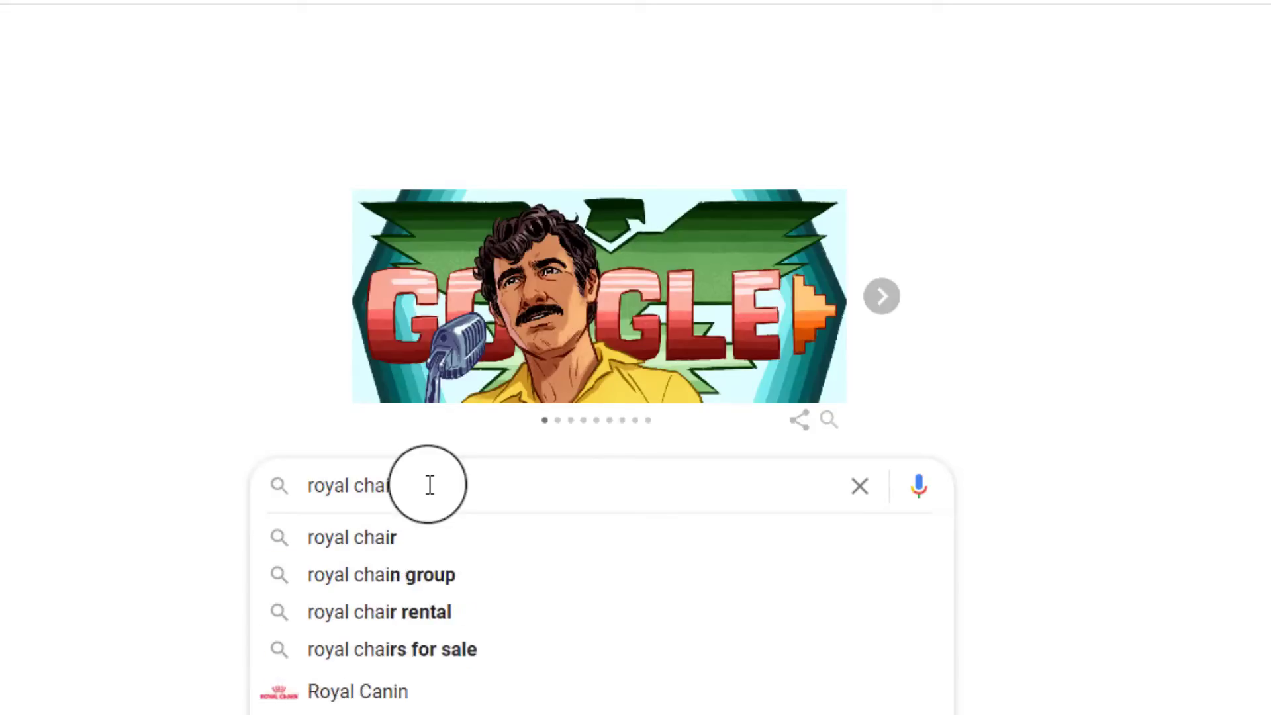
{"action": "type", "text": "r png"}
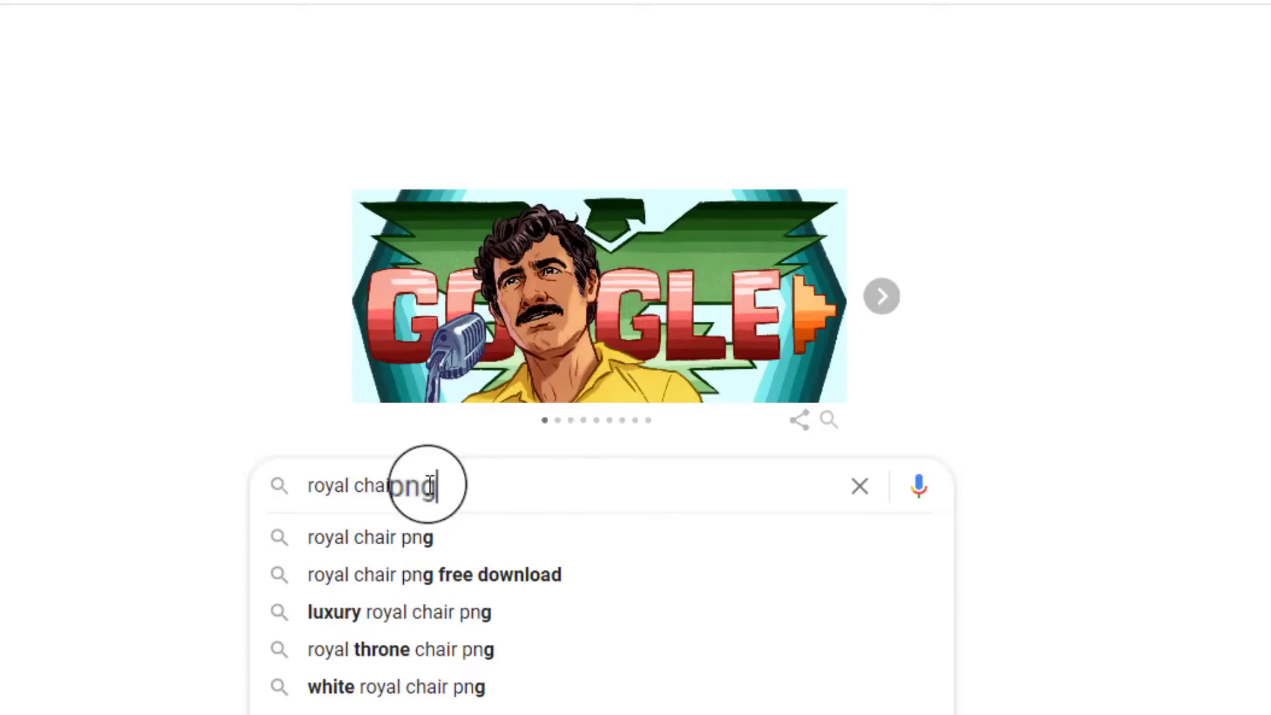
{"action": "key", "text": "Return"}
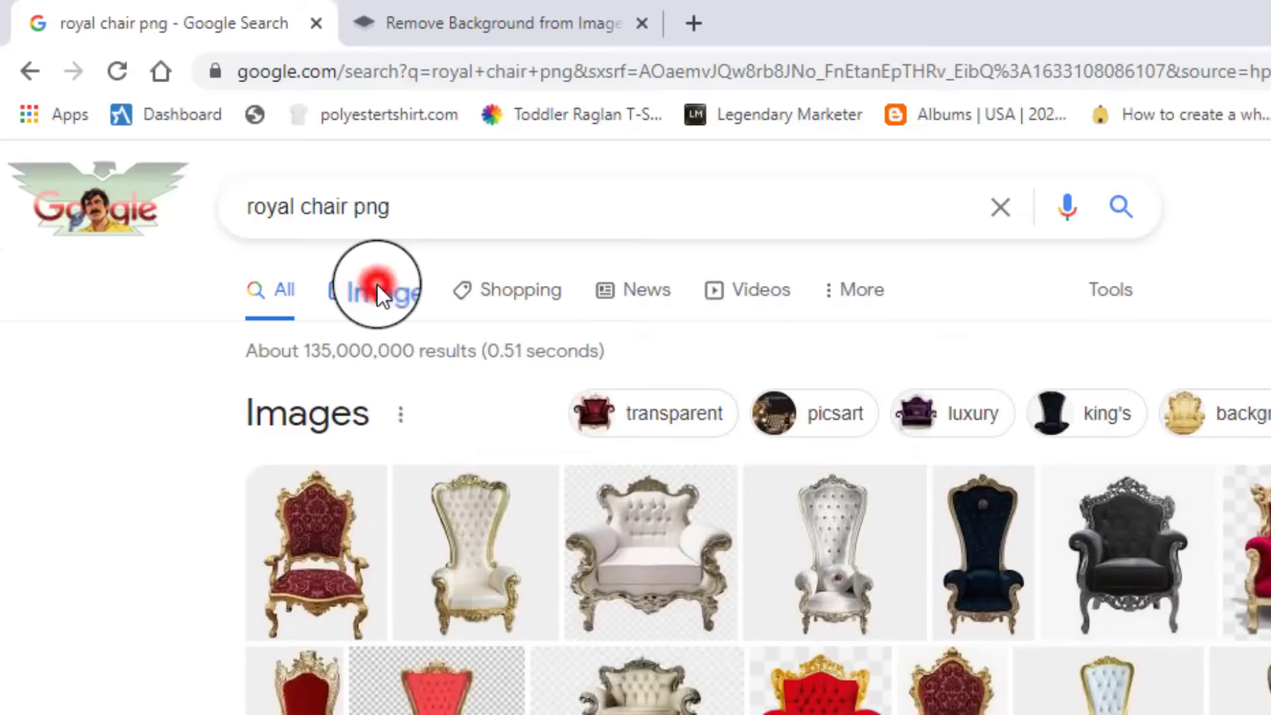
{"action": "left_click", "coordinate": [376, 291]}
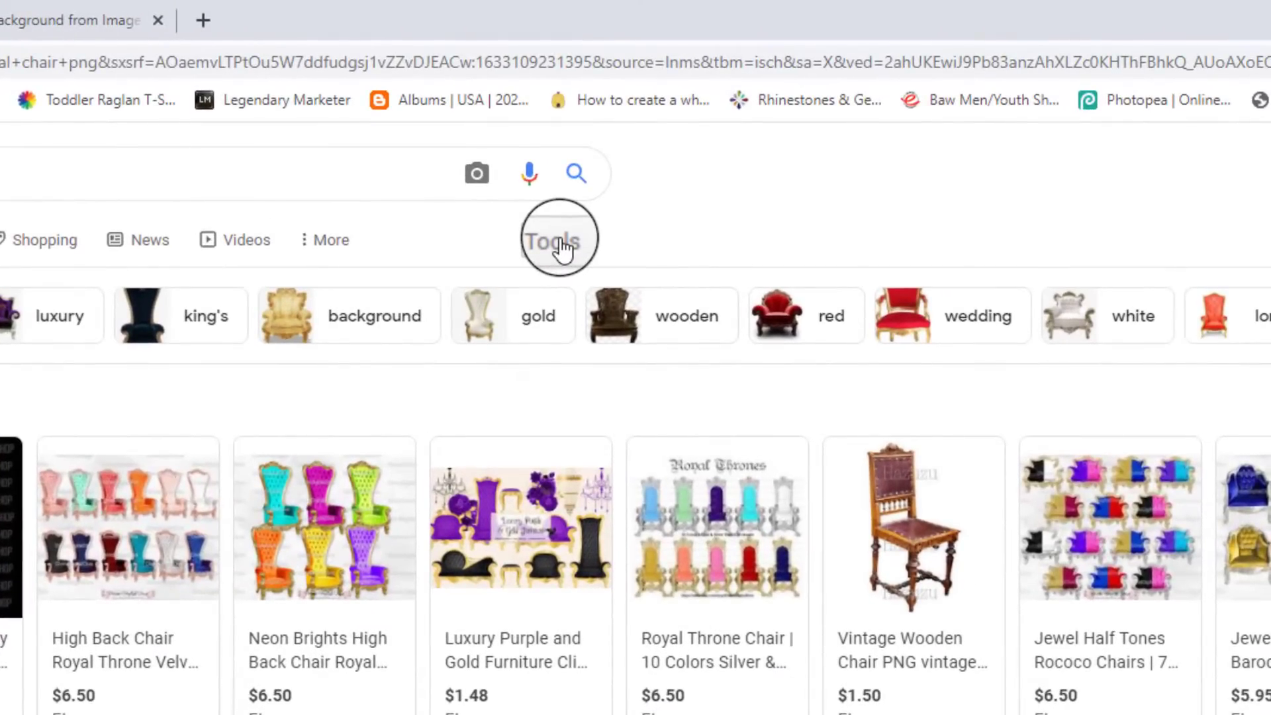
Step: Filter the image results to the Large size and look through the available image types
{"action": "left_click", "coordinate": [560, 244]}
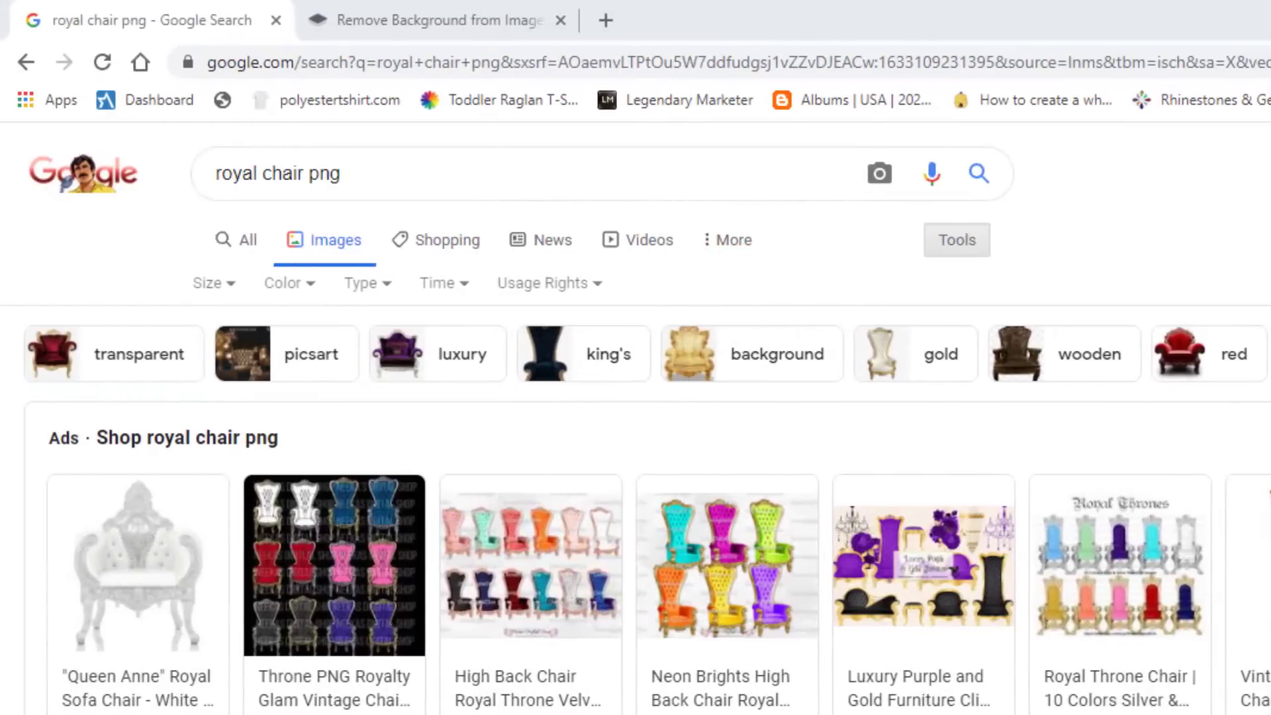
{"action": "left_click", "coordinate": [233, 286]}
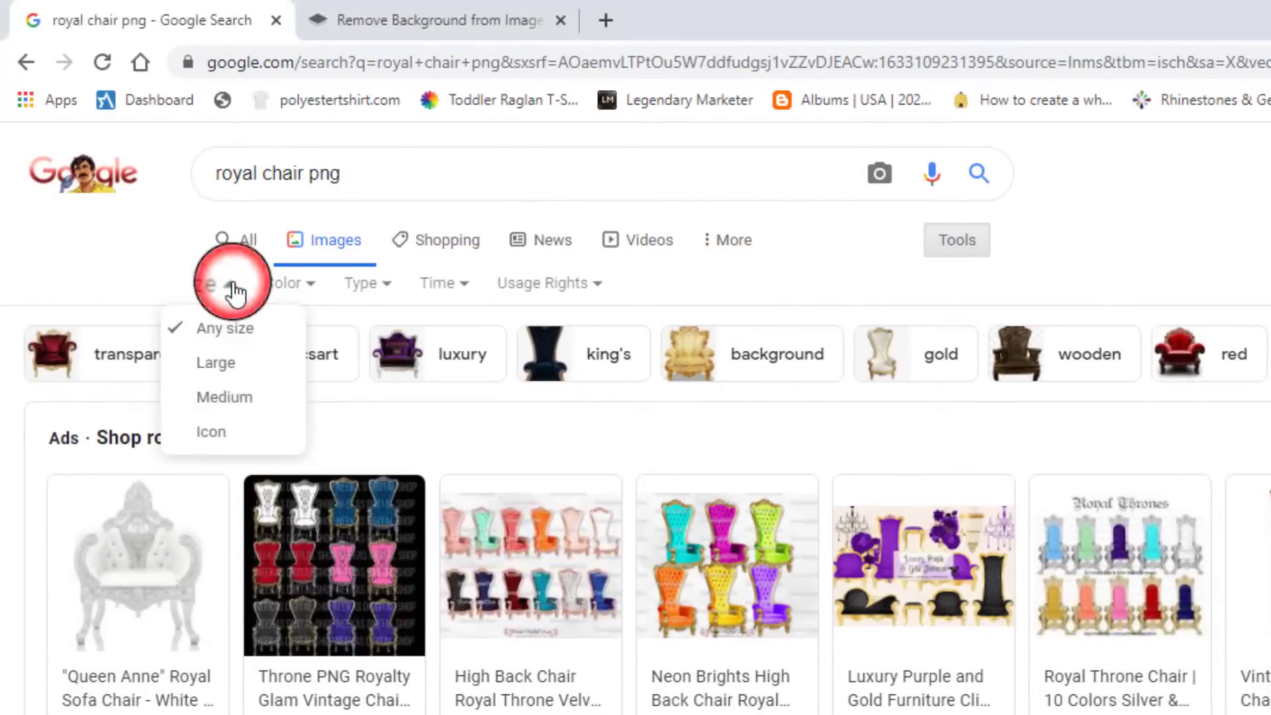
{"action": "left_click", "coordinate": [226, 364]}
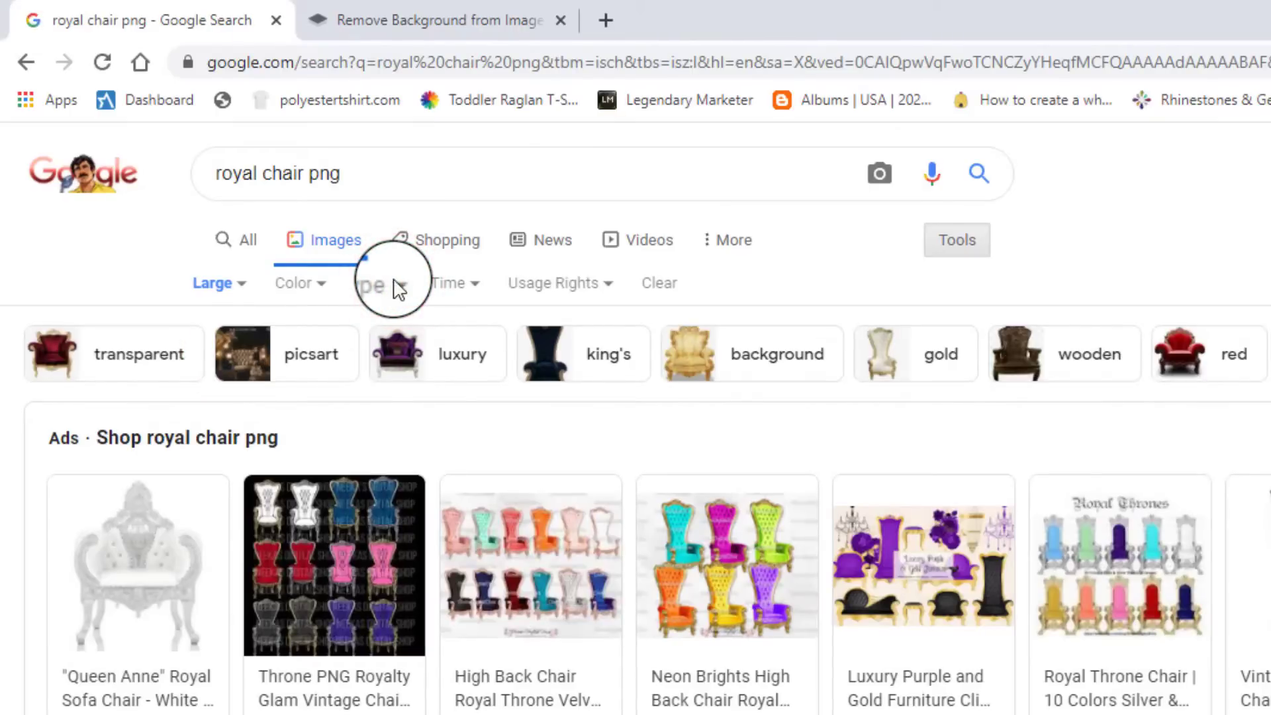
{"action": "left_click", "coordinate": [398, 288]}
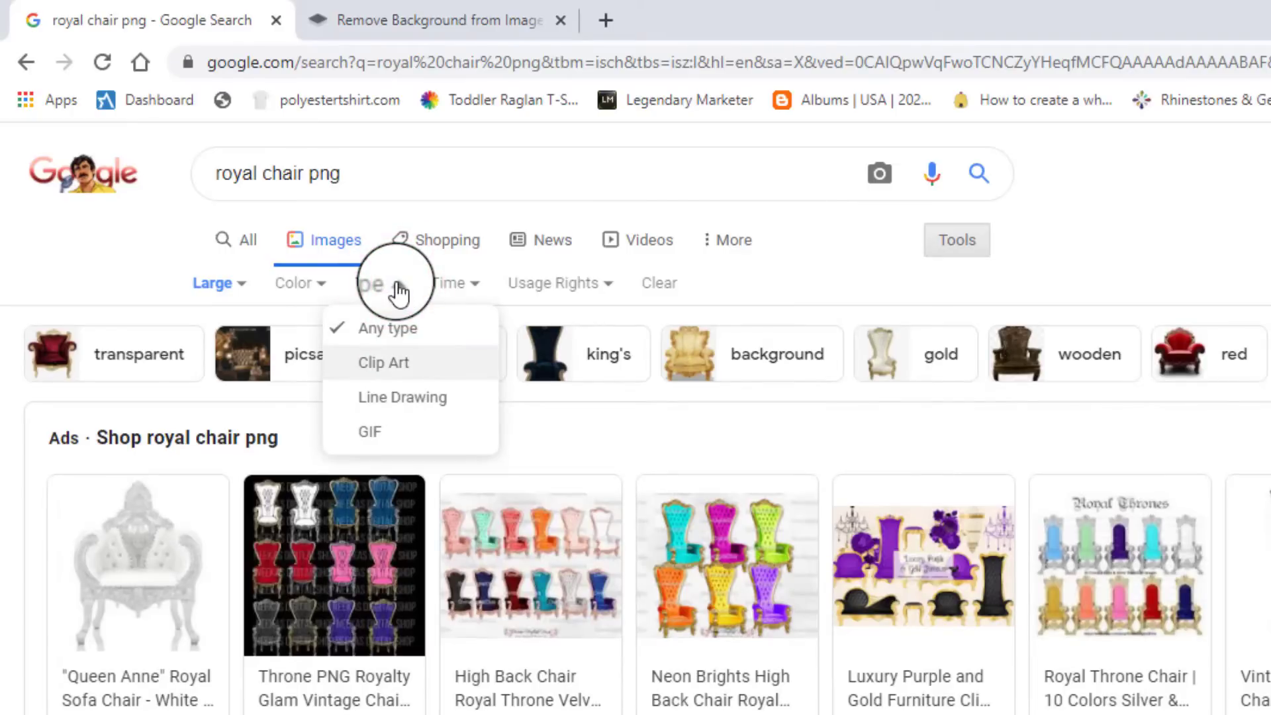
{"action": "key", "text": "Down"}
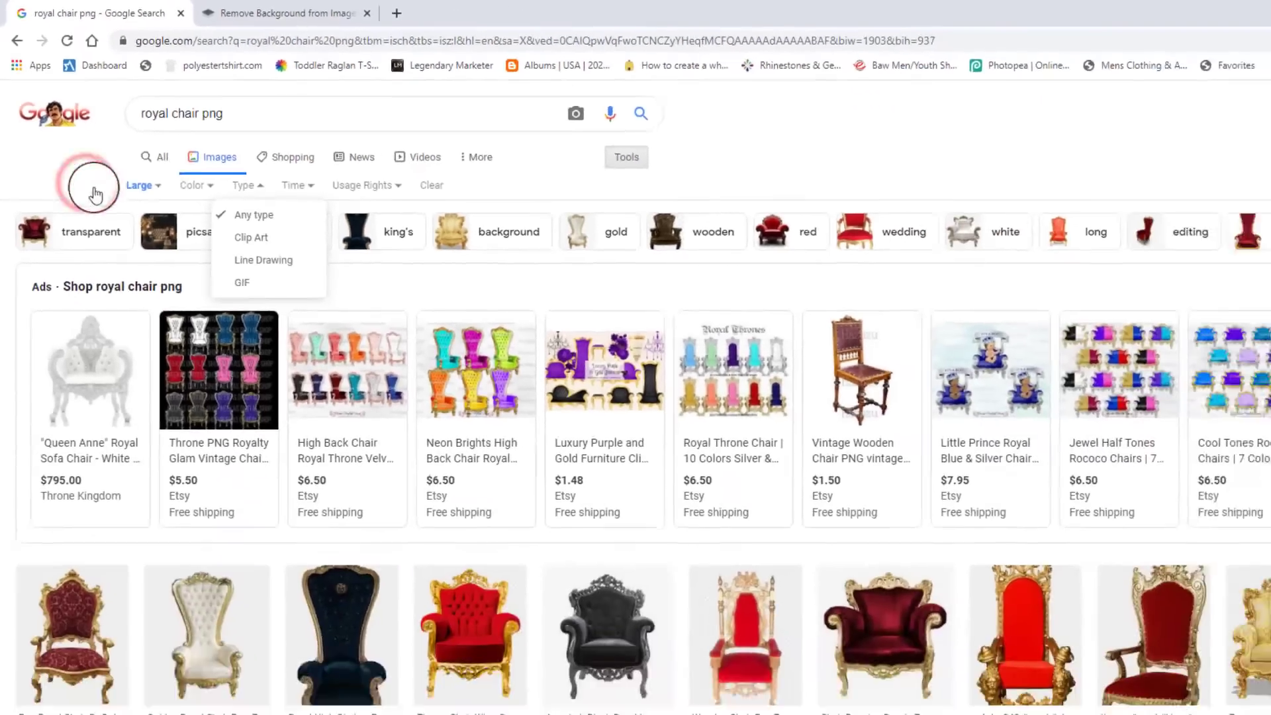
Step: Preview the Golden Royal Chair from pngitem.com and the related white King Chair from dlpng.com
{"action": "scroll", "coordinate": [769, 620], "scroll_direction": "down", "scroll_amount": 1}
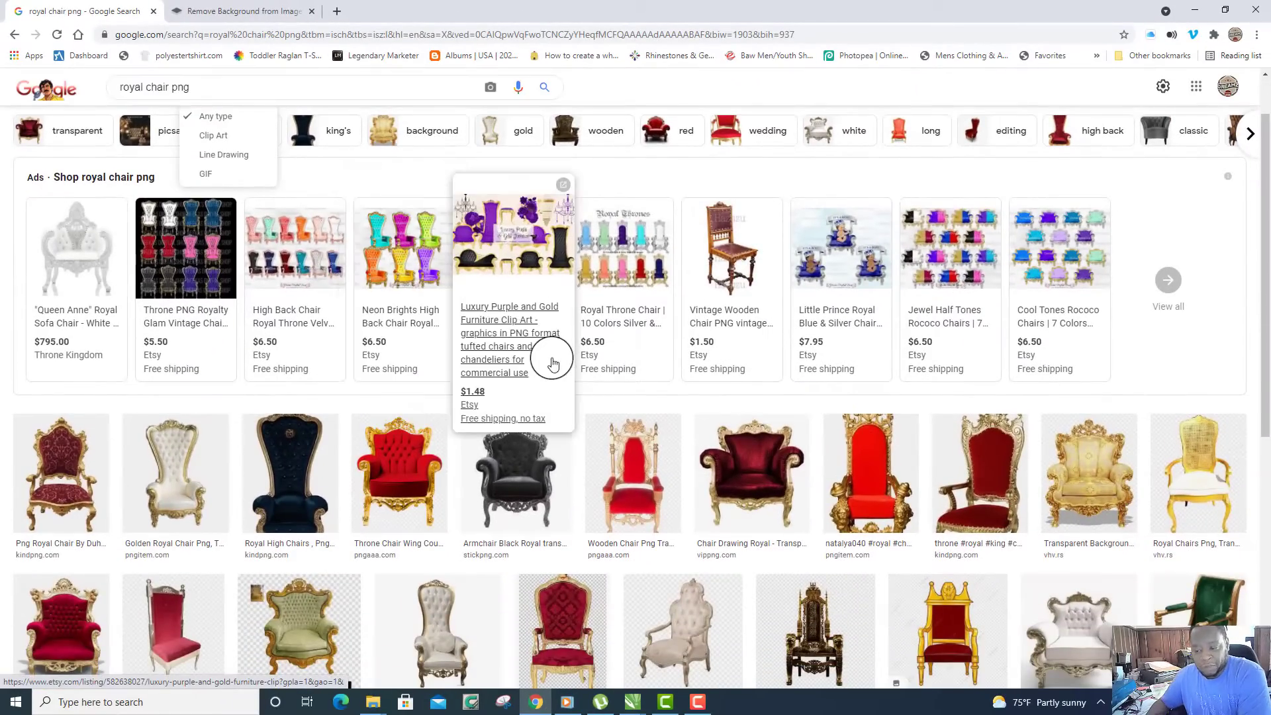
{"action": "scroll", "coordinate": [341, 445], "scroll_direction": "down", "scroll_amount": 1}
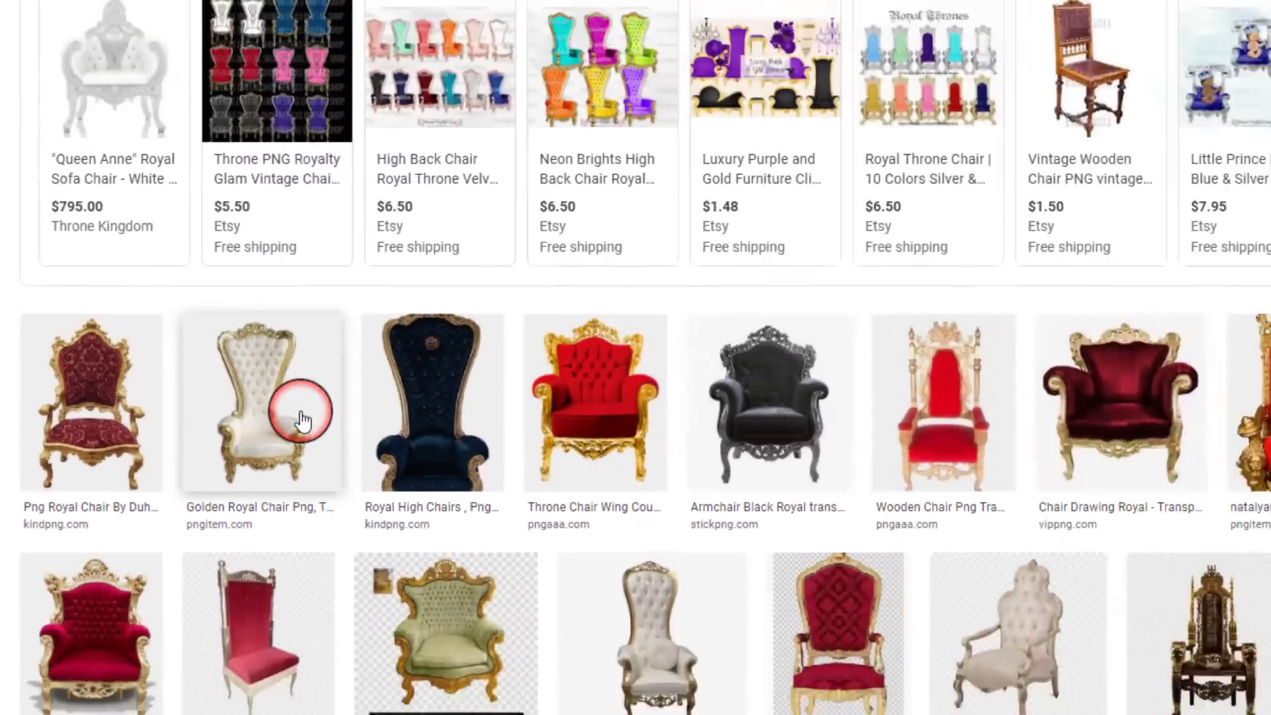
{"action": "left_click", "coordinate": [304, 419]}
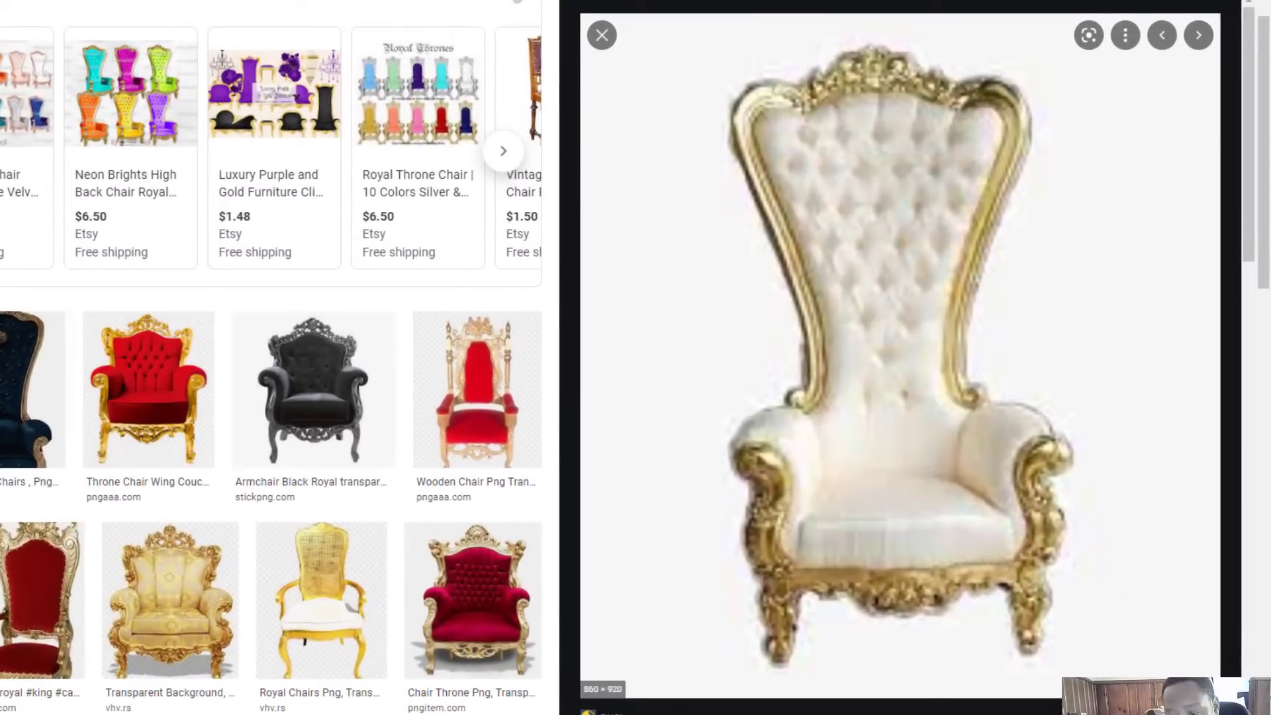
{"action": "scroll", "coordinate": [1046, 406], "scroll_direction": "down", "scroll_amount": 3}
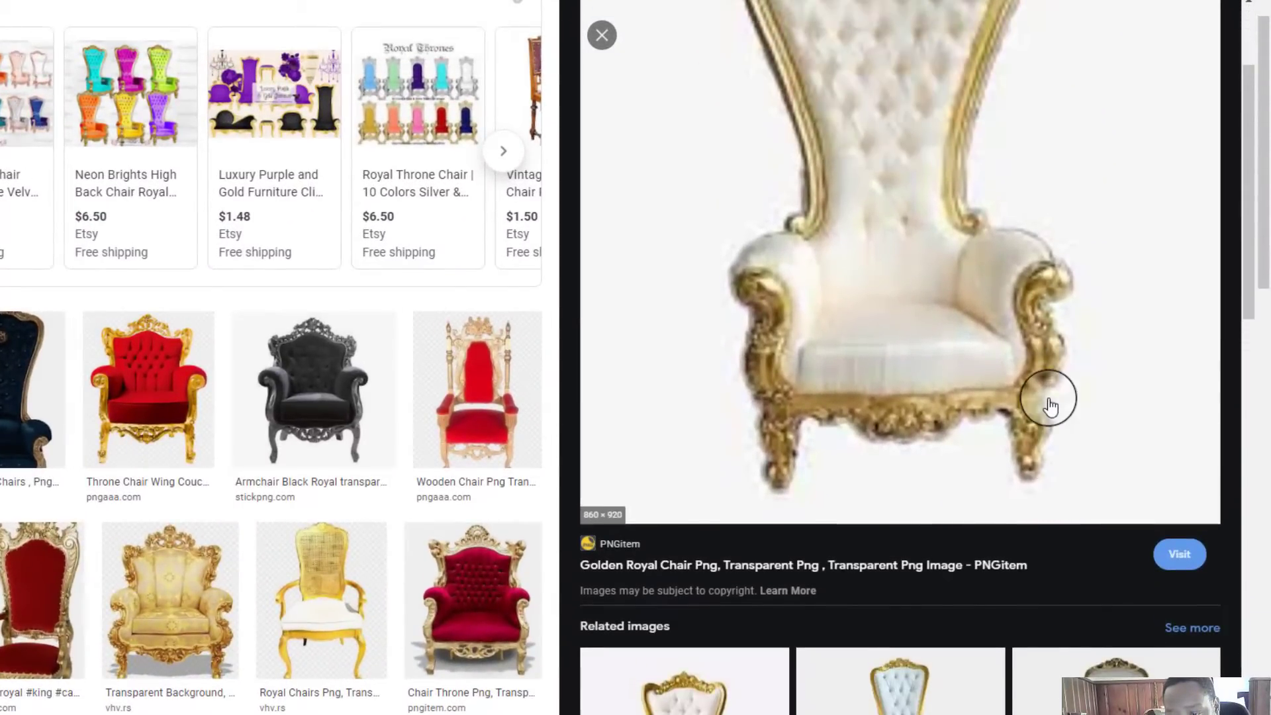
{"action": "scroll", "coordinate": [1050, 404], "scroll_direction": "down", "scroll_amount": 5}
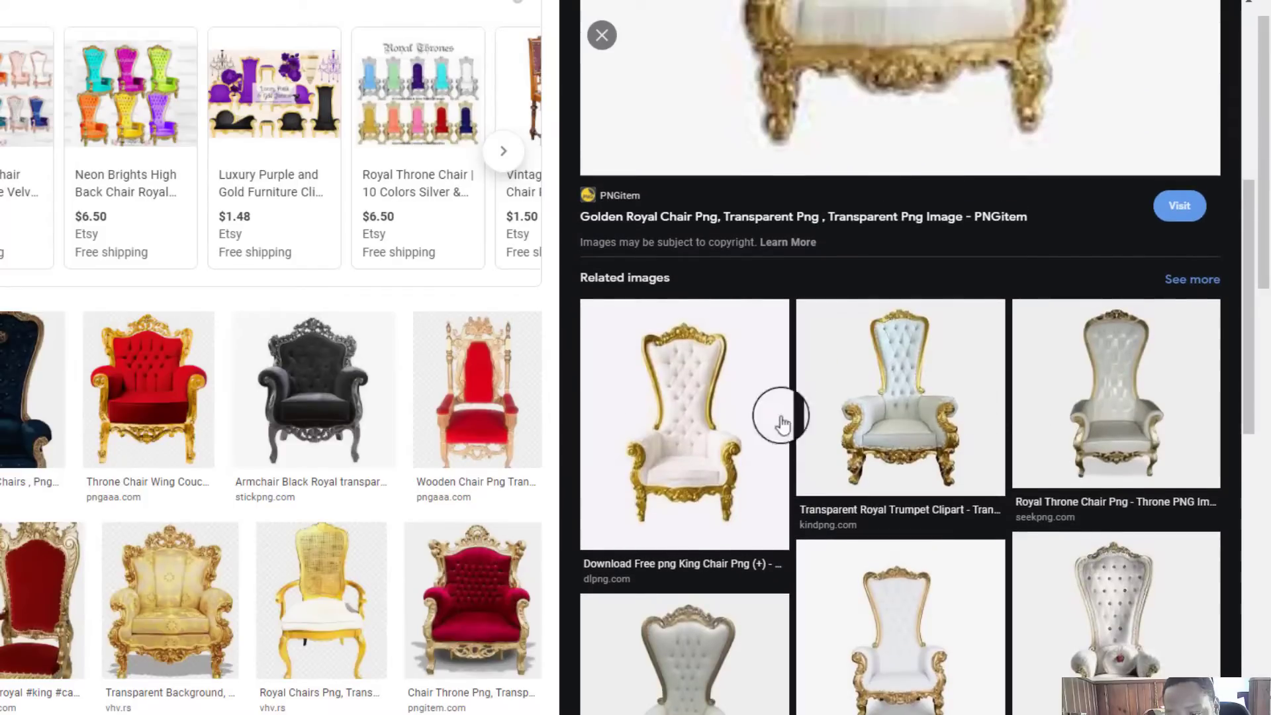
{"action": "left_click", "coordinate": [748, 424]}
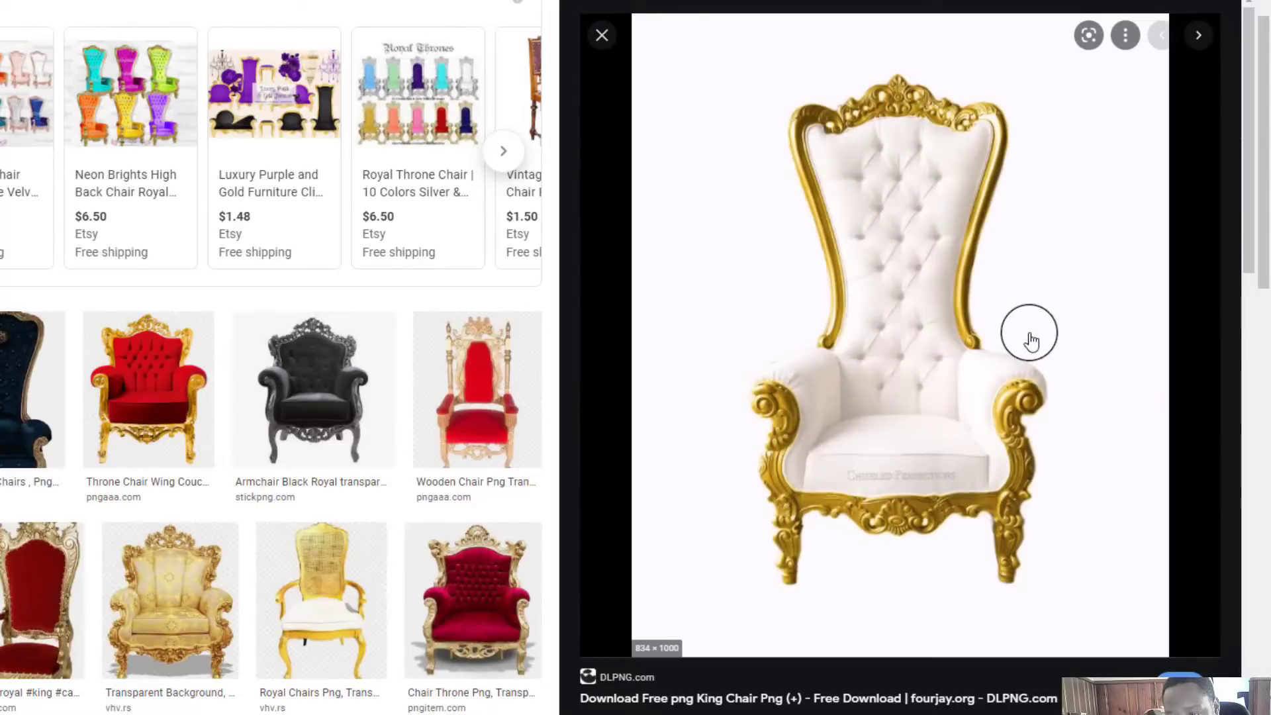
Step: Open the related white and gold throne image from Karleys Linens and save it as "chair royal"
{"action": "scroll", "coordinate": [1031, 341], "scroll_direction": "down", "scroll_amount": 10}
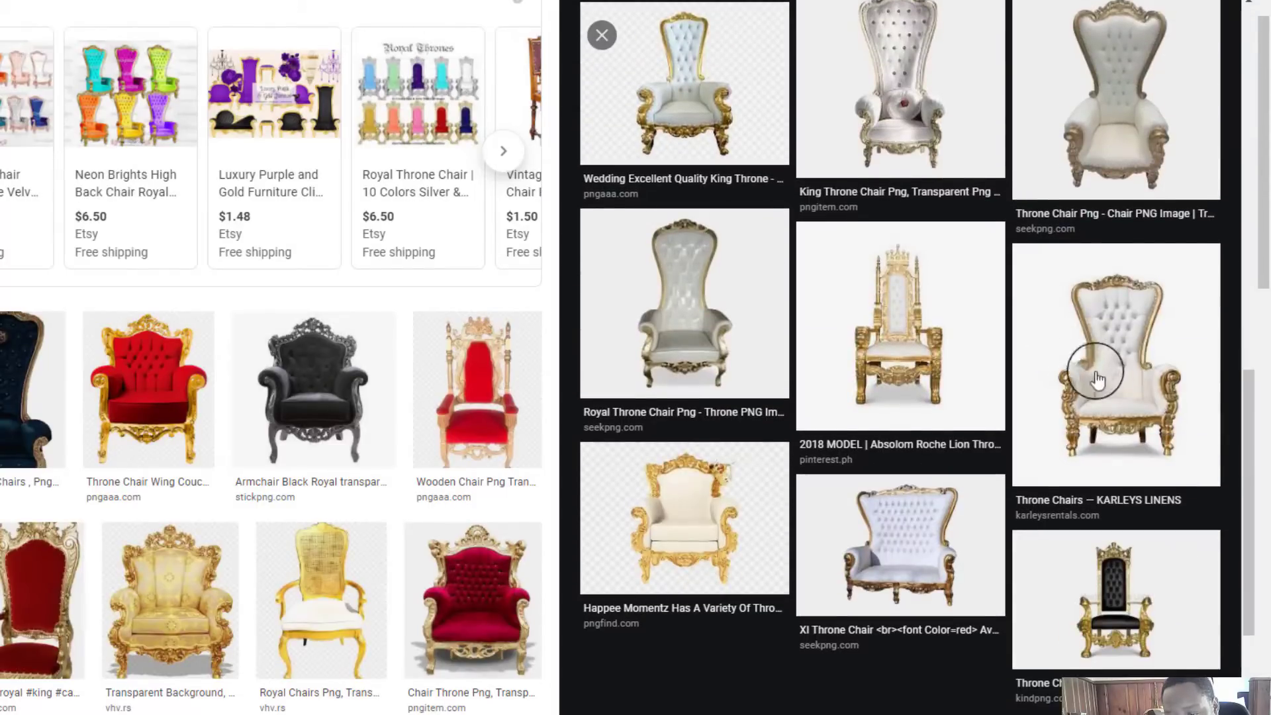
{"action": "left_click", "coordinate": [1110, 384]}
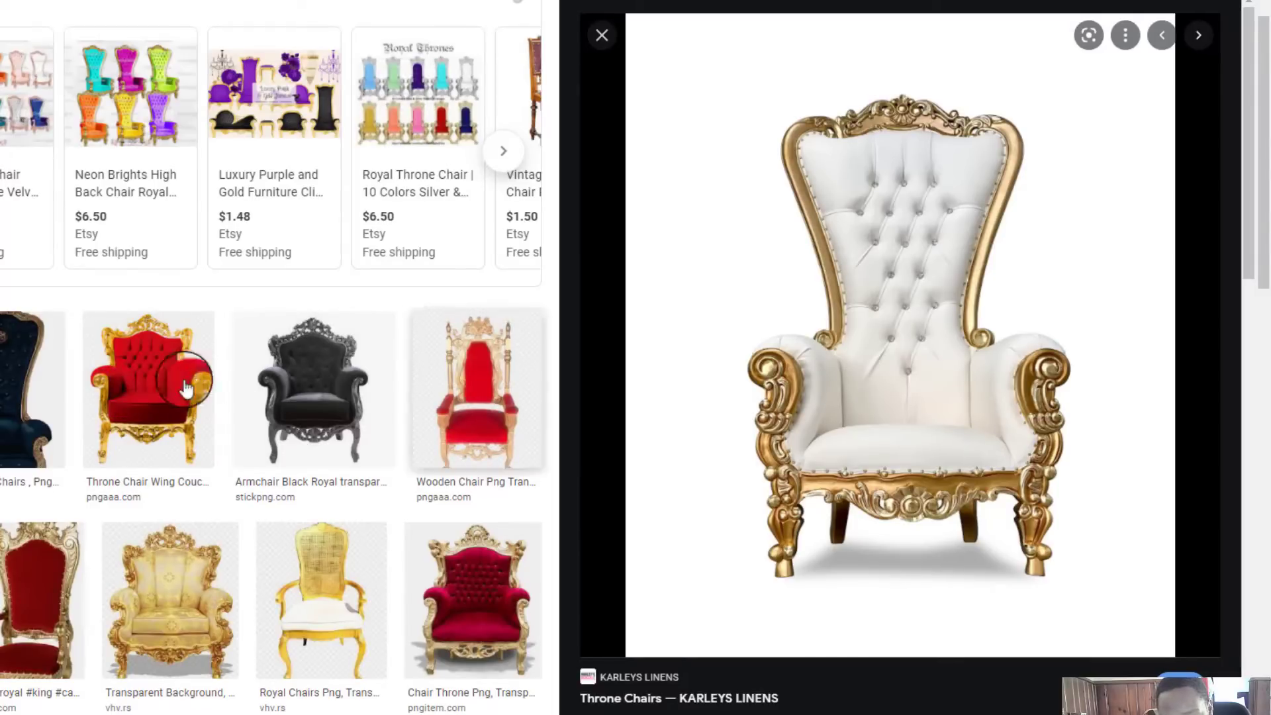
{"action": "scroll", "coordinate": [872, 263], "scroll_direction": "down", "scroll_amount": 5}
{"action": "scroll", "coordinate": [872, 265], "scroll_direction": "up", "scroll_amount": 5}
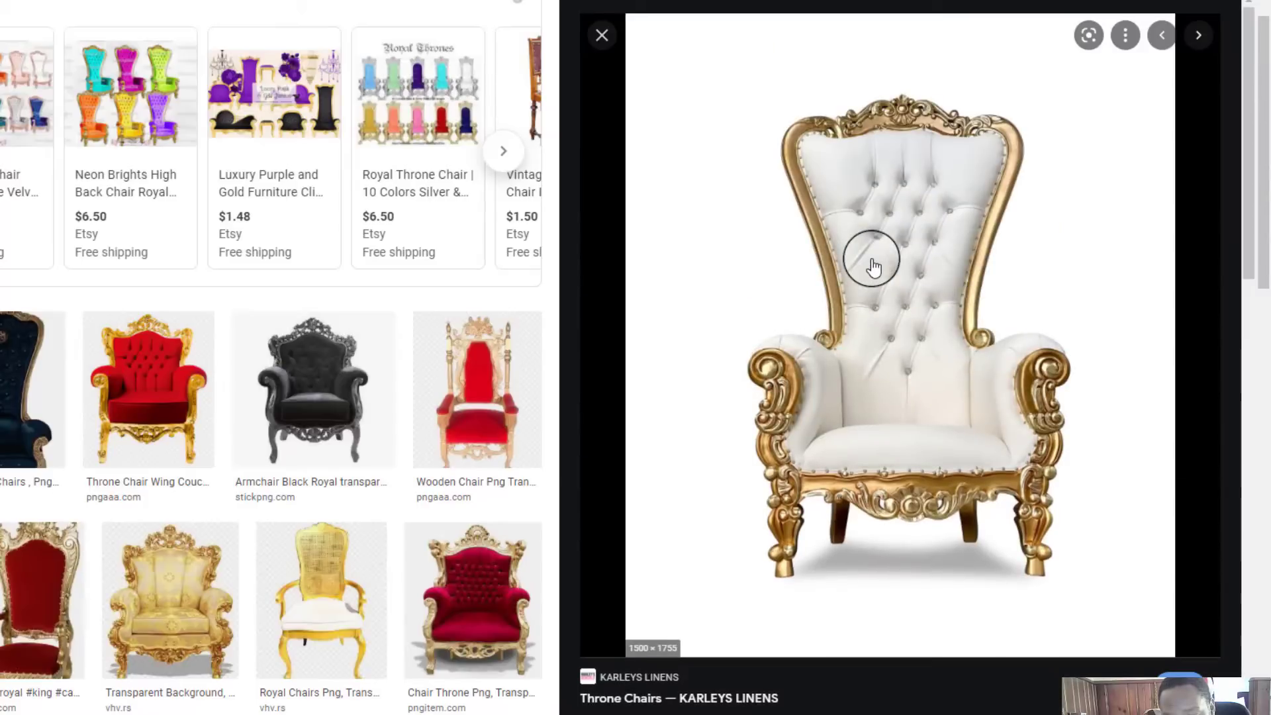
{"action": "right_click", "coordinate": [873, 264]}
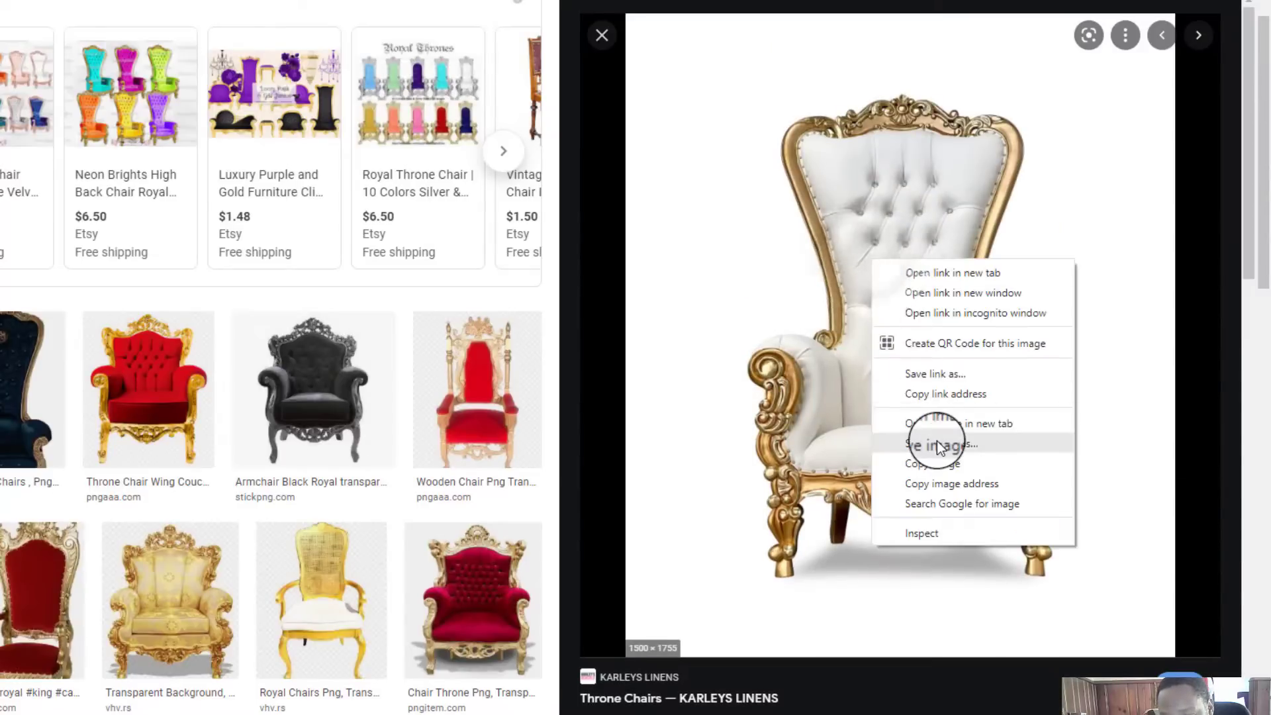
{"action": "left_click", "coordinate": [967, 447]}
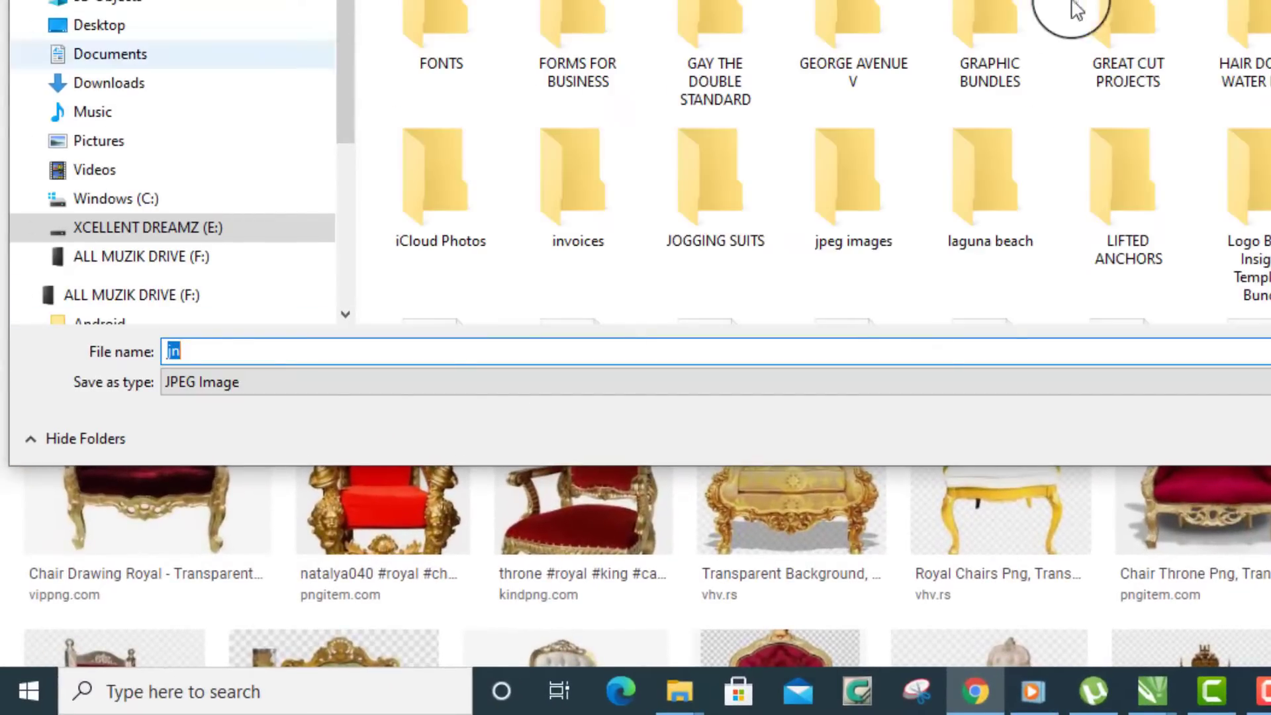
{"action": "type", "text": "chair "}
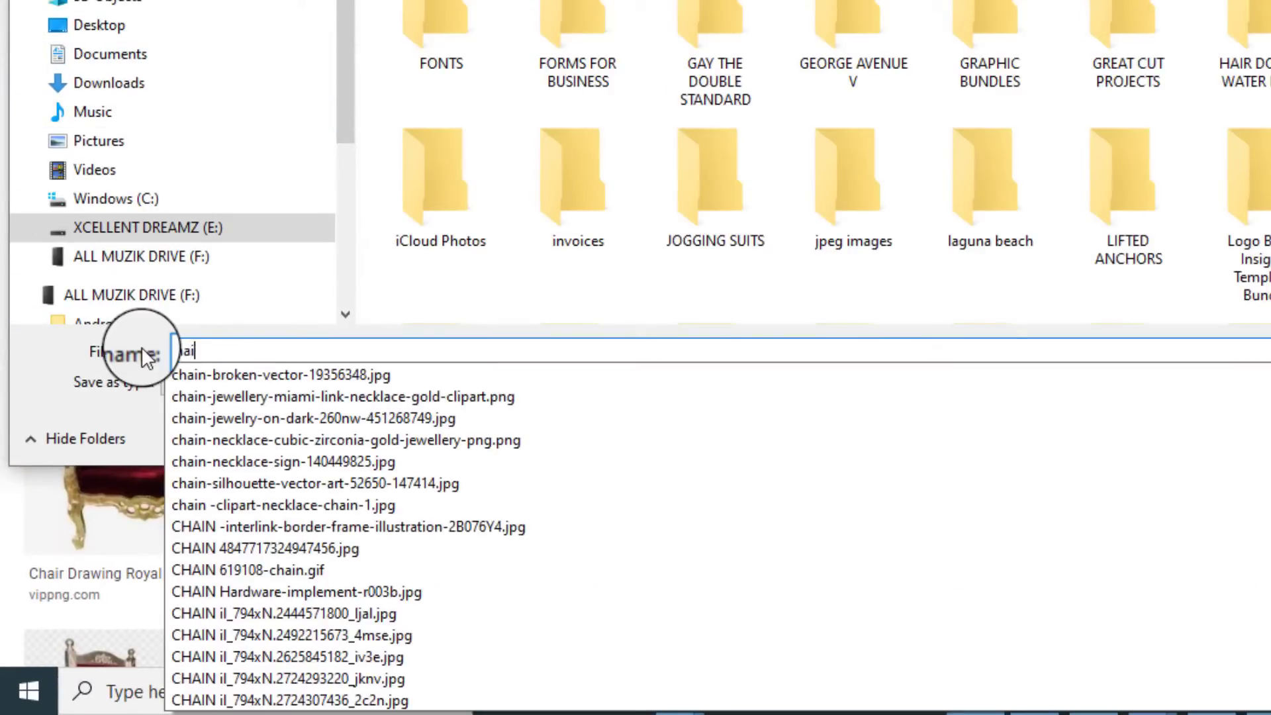
{"action": "type", "text": "roa"}
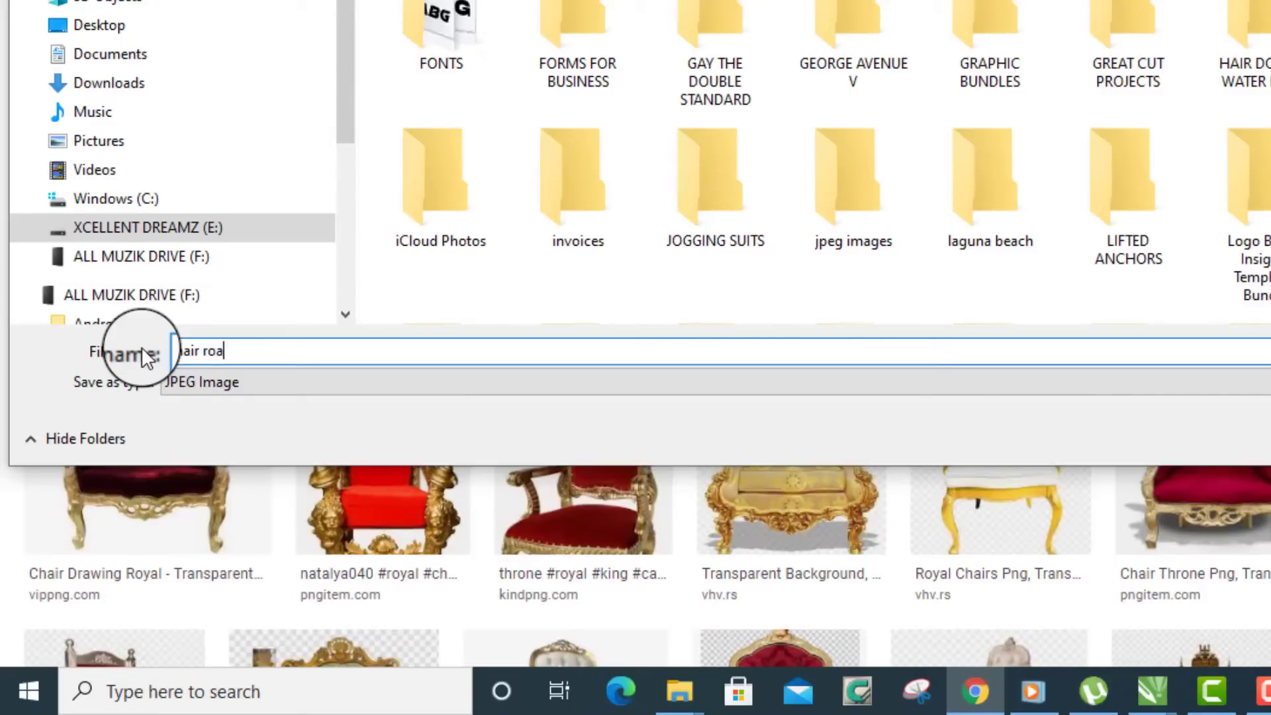
{"action": "type", "text": "yal"}
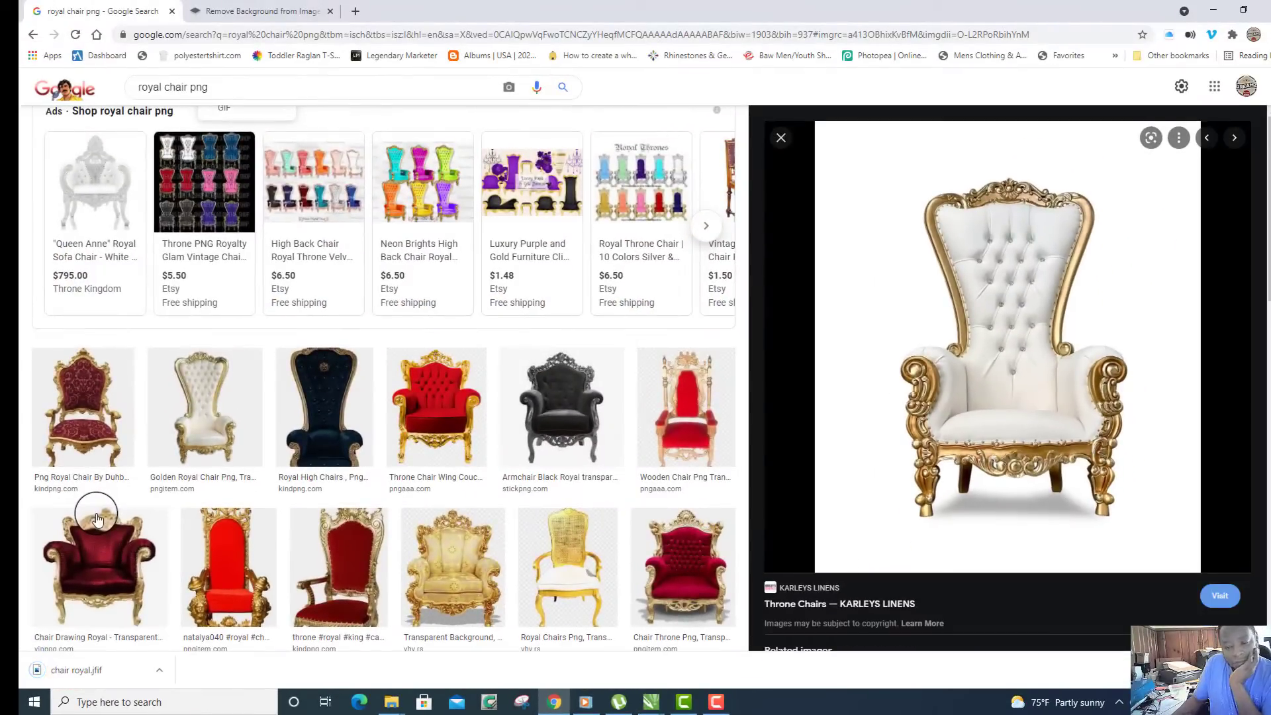
Step: Preview the red Wooden Chair image from pngaaa.com and browse its related chair images
{"action": "left_click", "coordinate": [695, 417]}
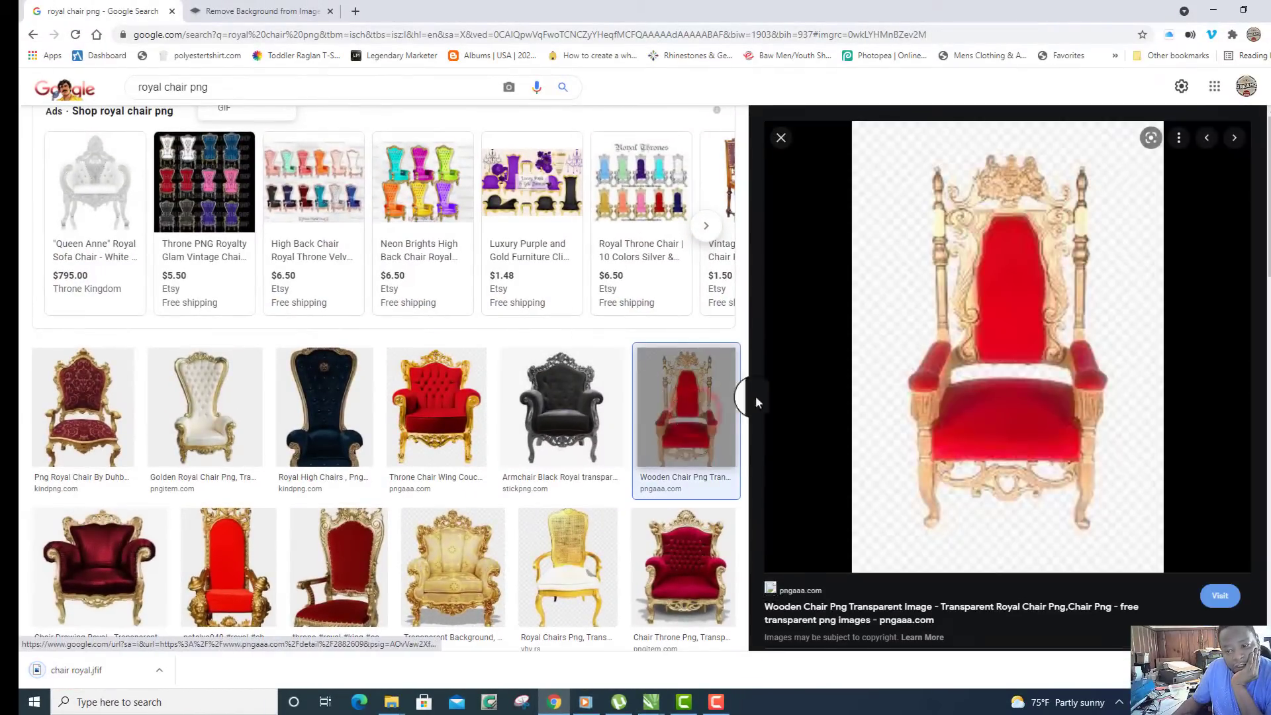
{"action": "scroll", "coordinate": [971, 346], "scroll_direction": "down", "scroll_amount": 1}
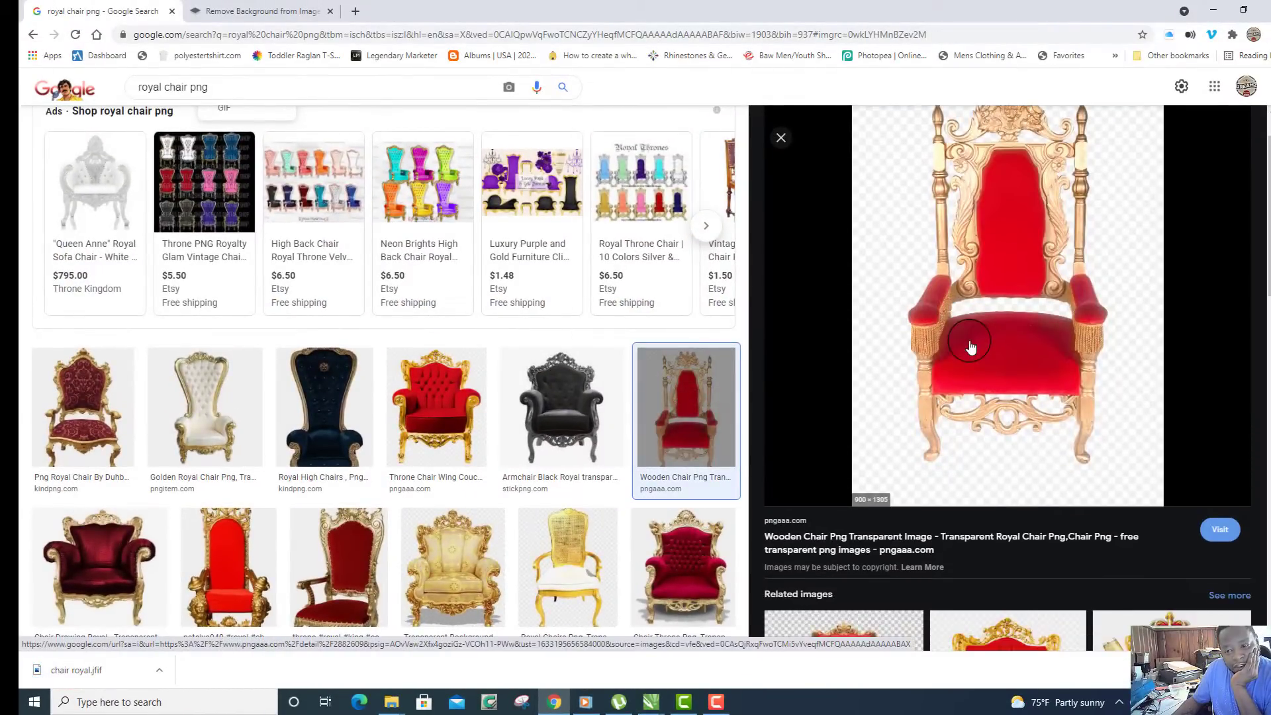
{"action": "scroll", "coordinate": [991, 358], "scroll_direction": "down", "scroll_amount": 5}
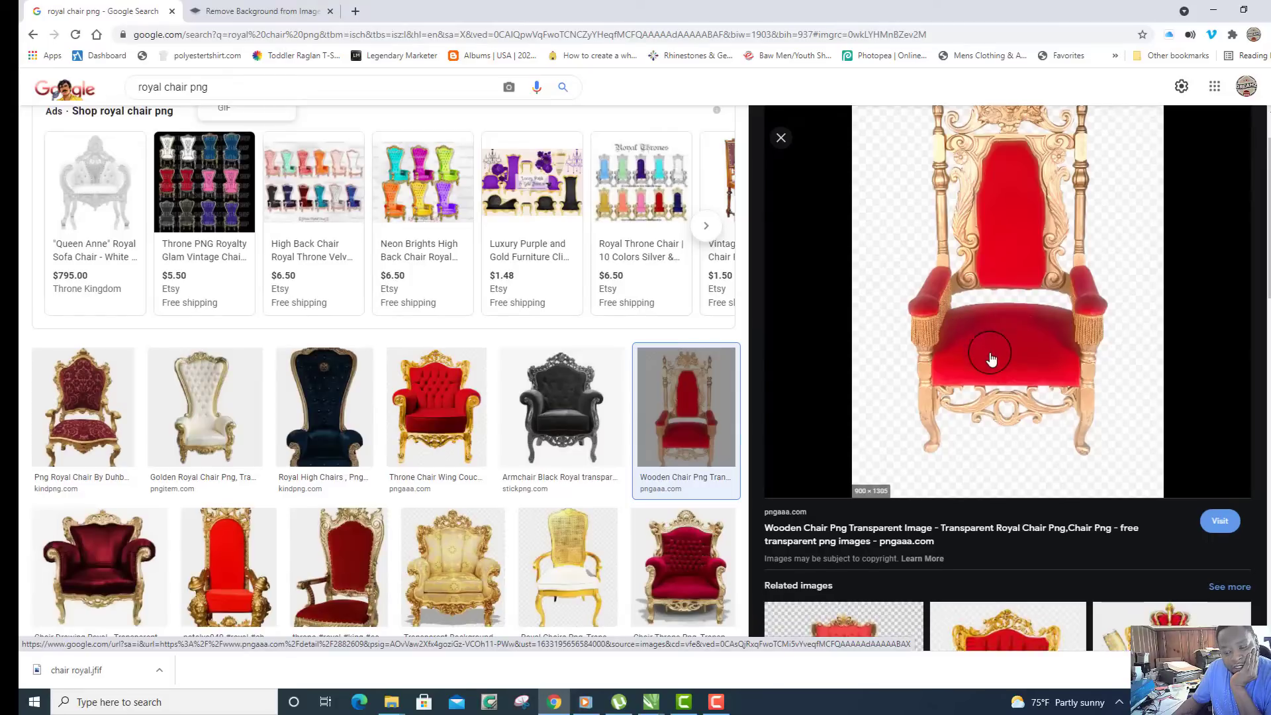
{"action": "scroll", "coordinate": [991, 358], "scroll_direction": "down", "scroll_amount": 7}
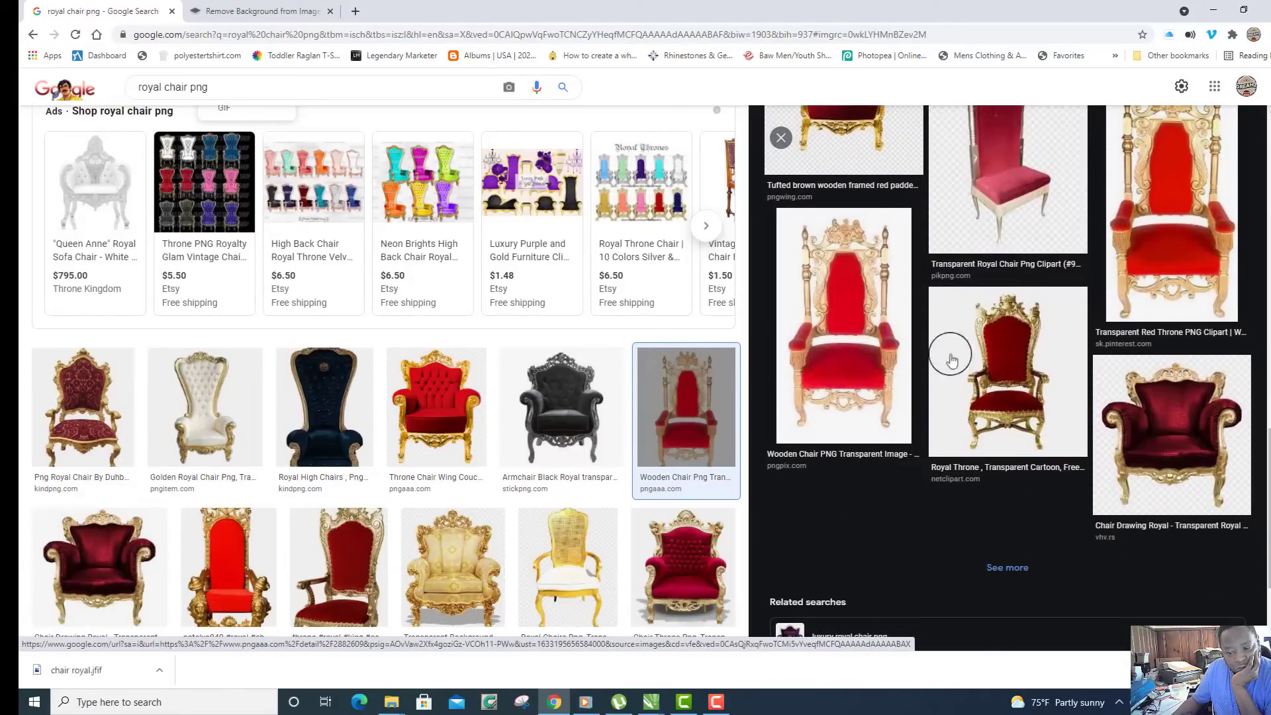
{"action": "scroll", "coordinate": [495, 373], "scroll_direction": "down", "scroll_amount": 4}
Step: Browse further down the chair results and preview the gold King's Throne Chair and the blue tufted royal chair
{"action": "scroll", "coordinate": [498, 377], "scroll_direction": "down", "scroll_amount": 7}
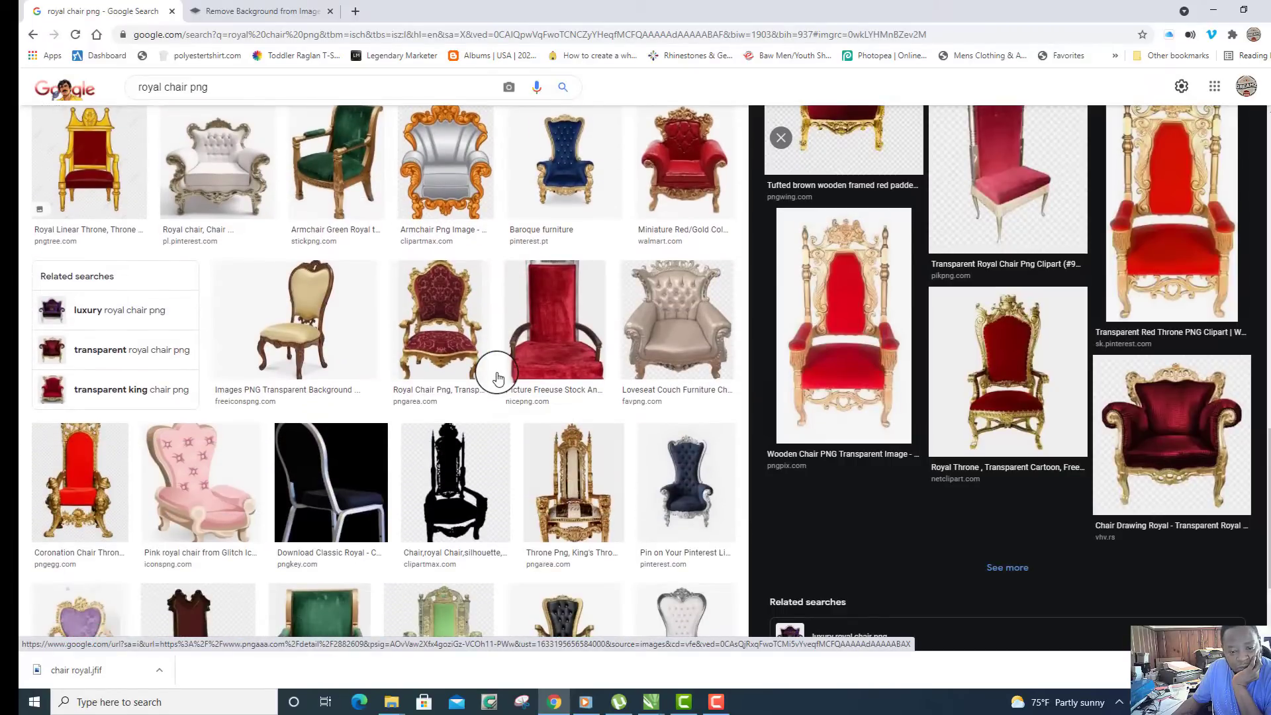
{"action": "scroll", "coordinate": [496, 374], "scroll_direction": "down", "scroll_amount": 3}
{"action": "left_click", "coordinate": [560, 283]}
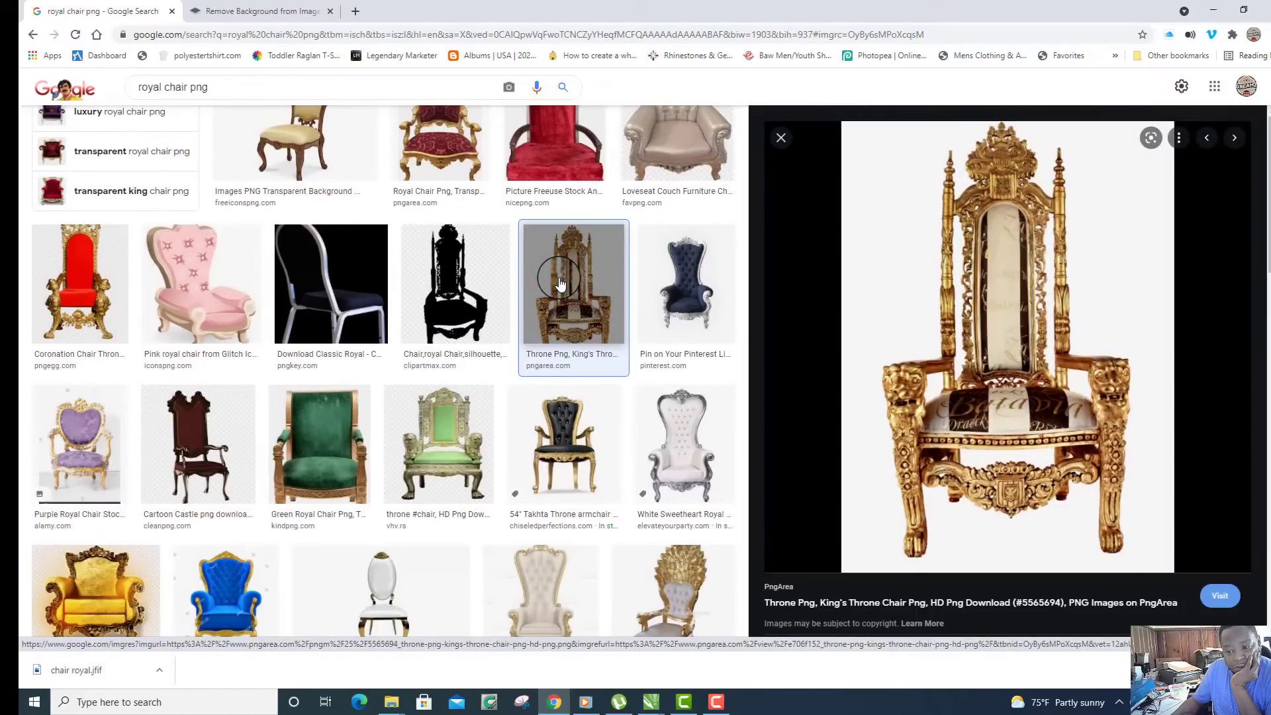
{"action": "scroll", "coordinate": [559, 284], "scroll_direction": "down", "scroll_amount": 7}
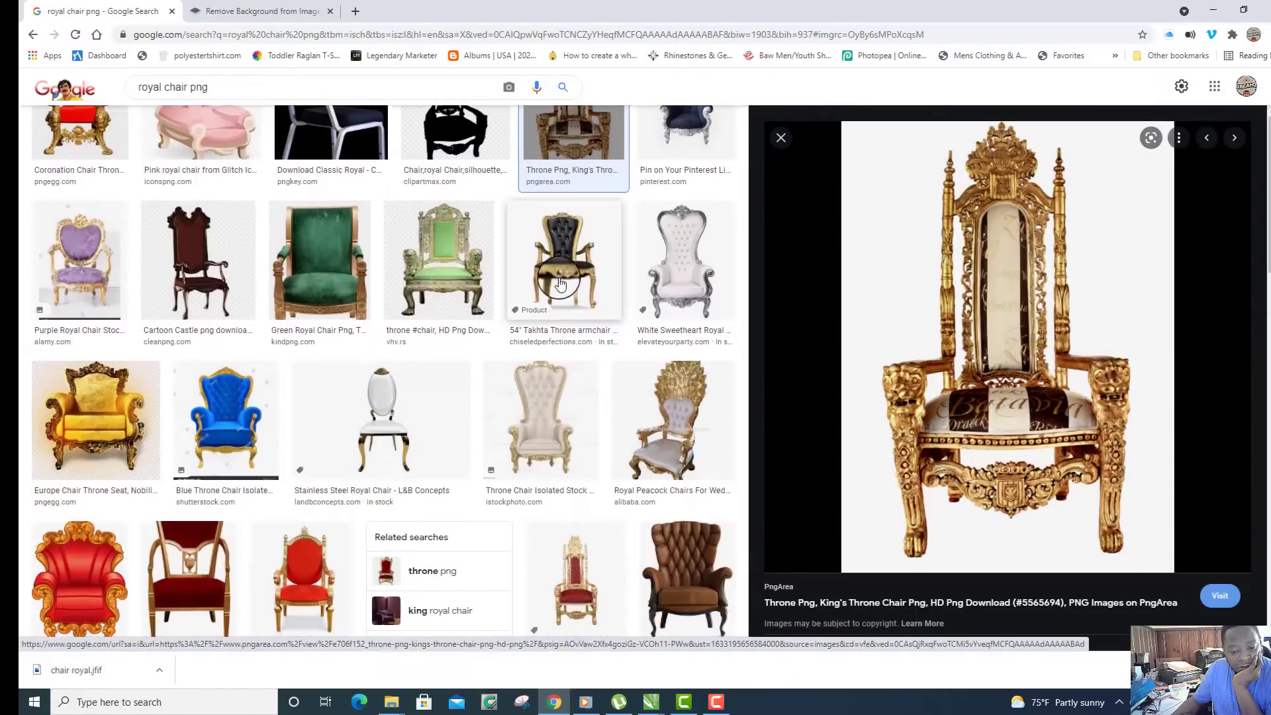
{"action": "scroll", "coordinate": [559, 284], "scroll_direction": "down", "scroll_amount": 1}
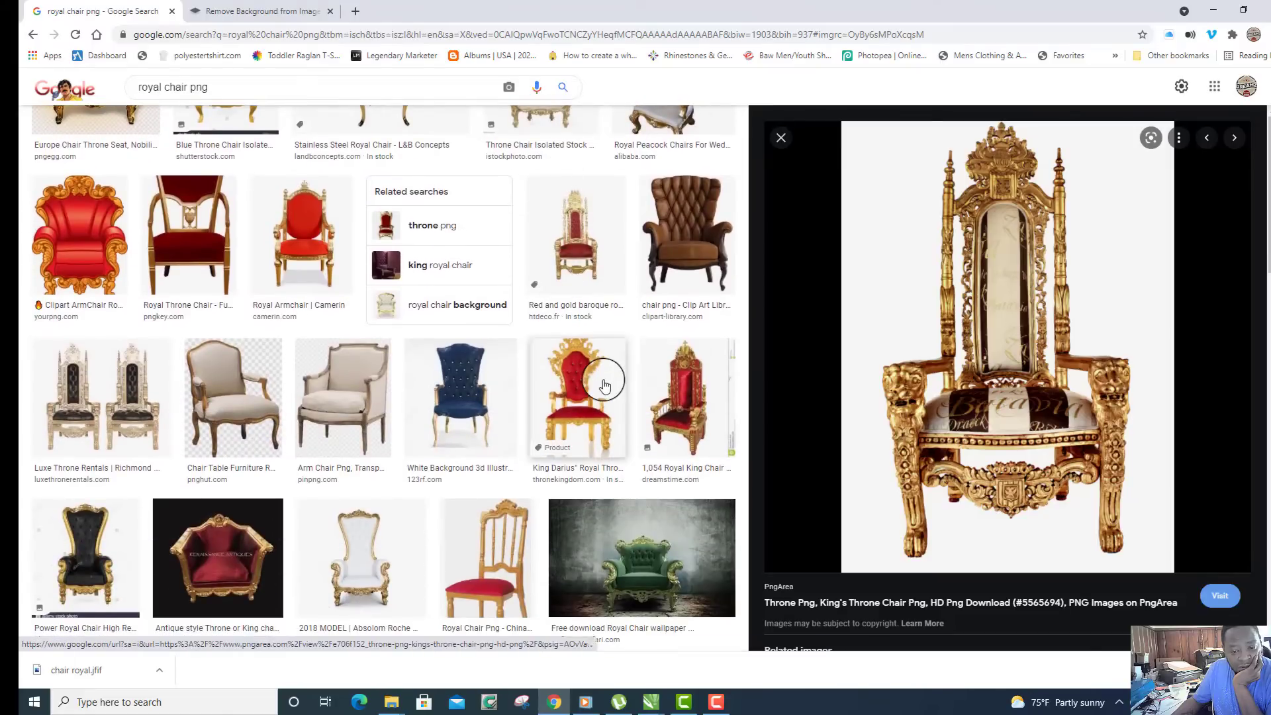
{"action": "left_click", "coordinate": [481, 395]}
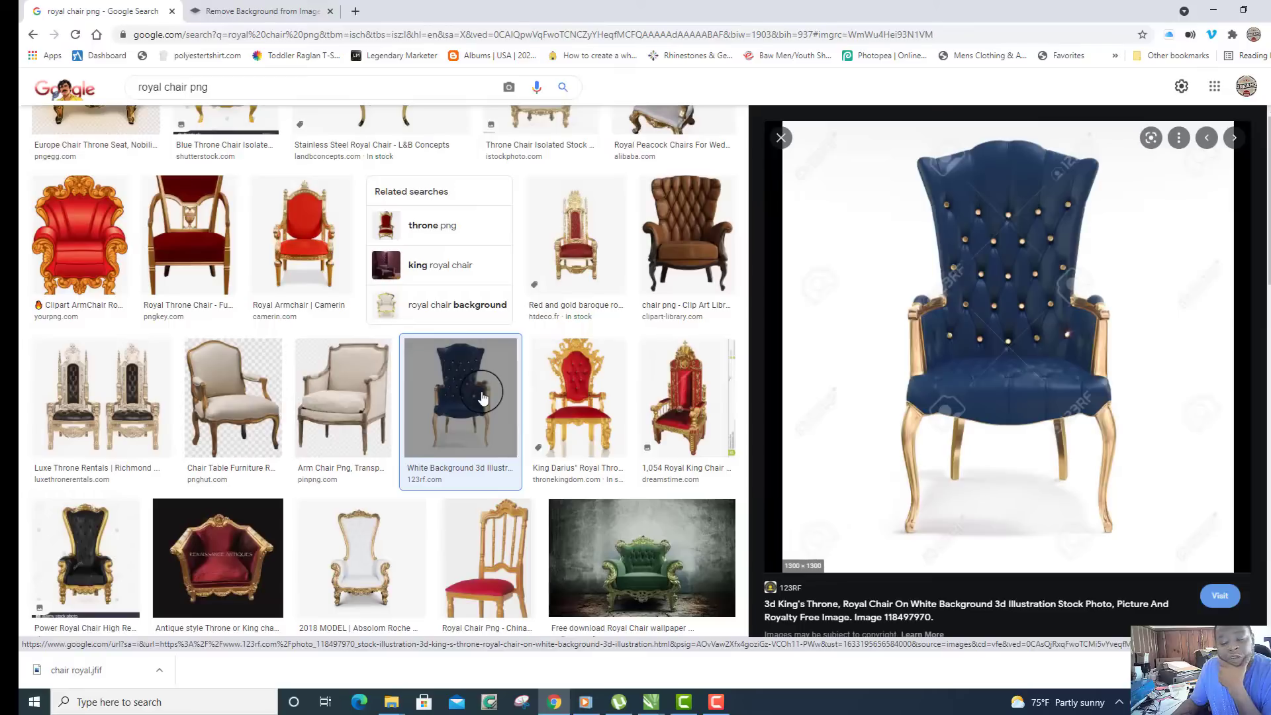
Step: Open the related navy and gold high-back chair image from kindpng and save it as "chairs-png-download-king-chairs-transparent" in PNG format
{"action": "scroll", "coordinate": [778, 325], "scroll_direction": "down", "scroll_amount": 6}
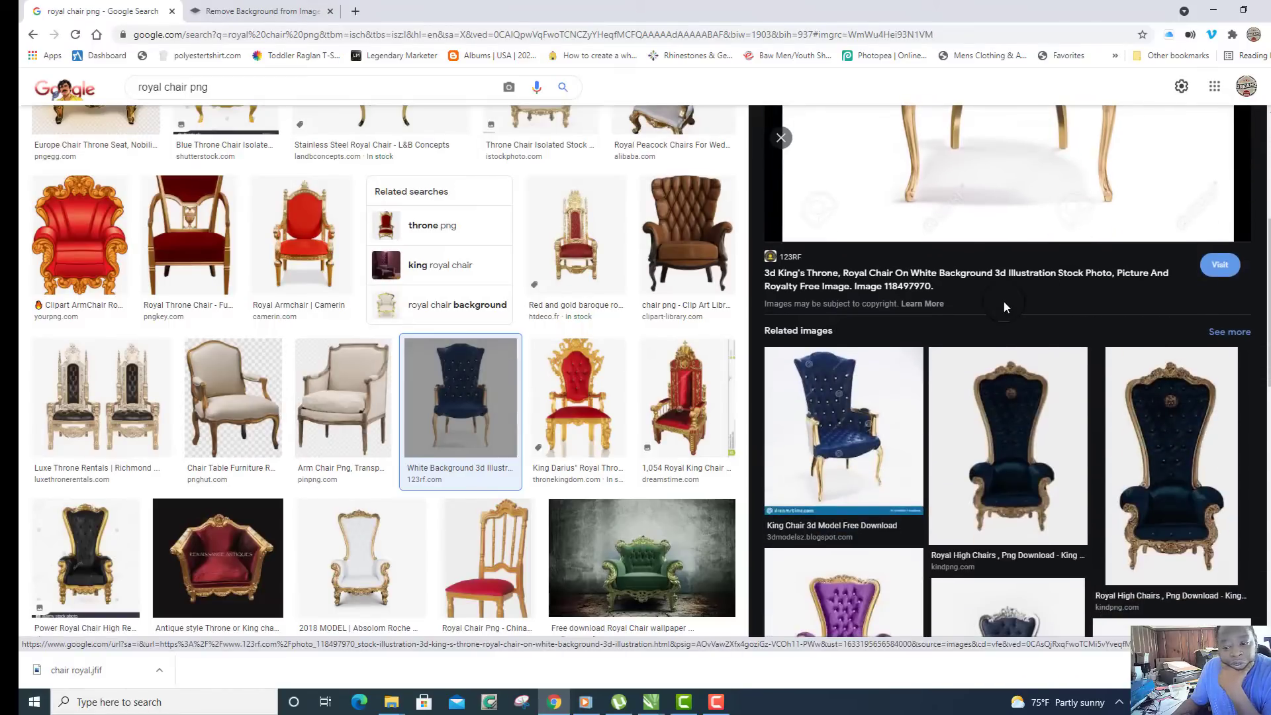
{"action": "scroll", "coordinate": [1005, 306], "scroll_direction": "down", "scroll_amount": 1}
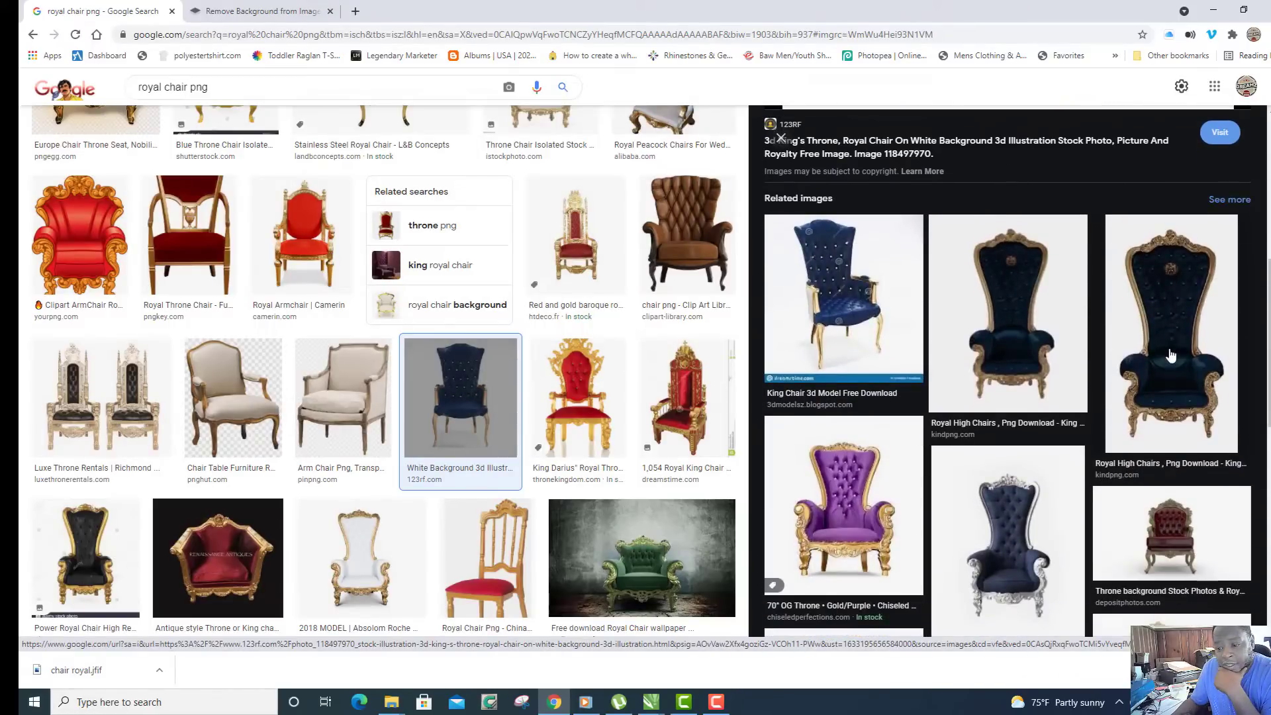
{"action": "left_click", "coordinate": [1171, 355]}
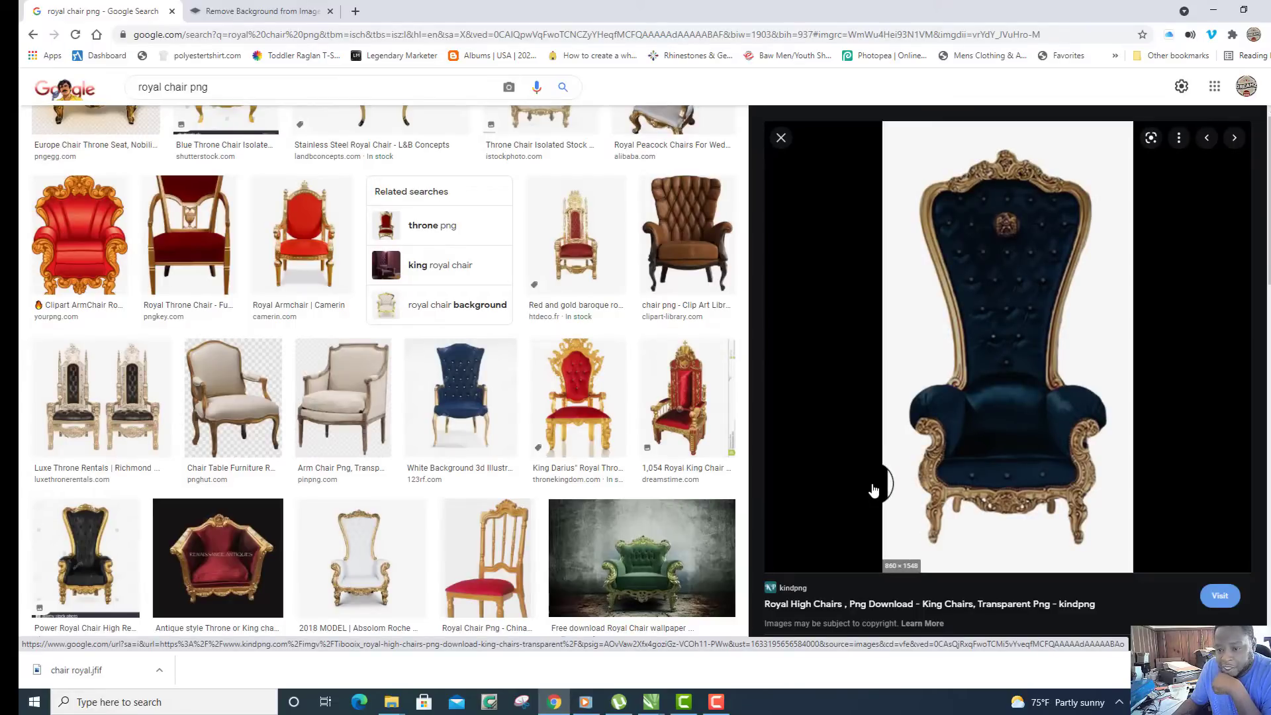
{"action": "right_click", "coordinate": [1019, 333]}
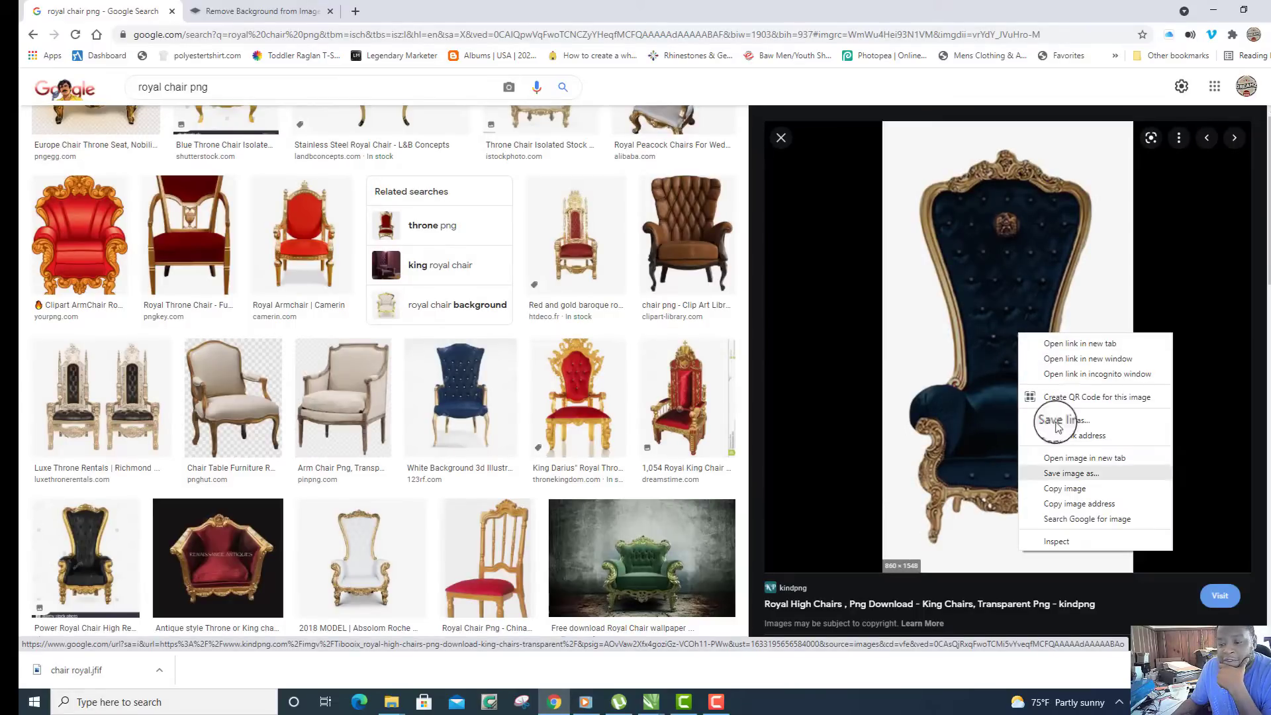
{"action": "left_click", "coordinate": [1077, 474]}
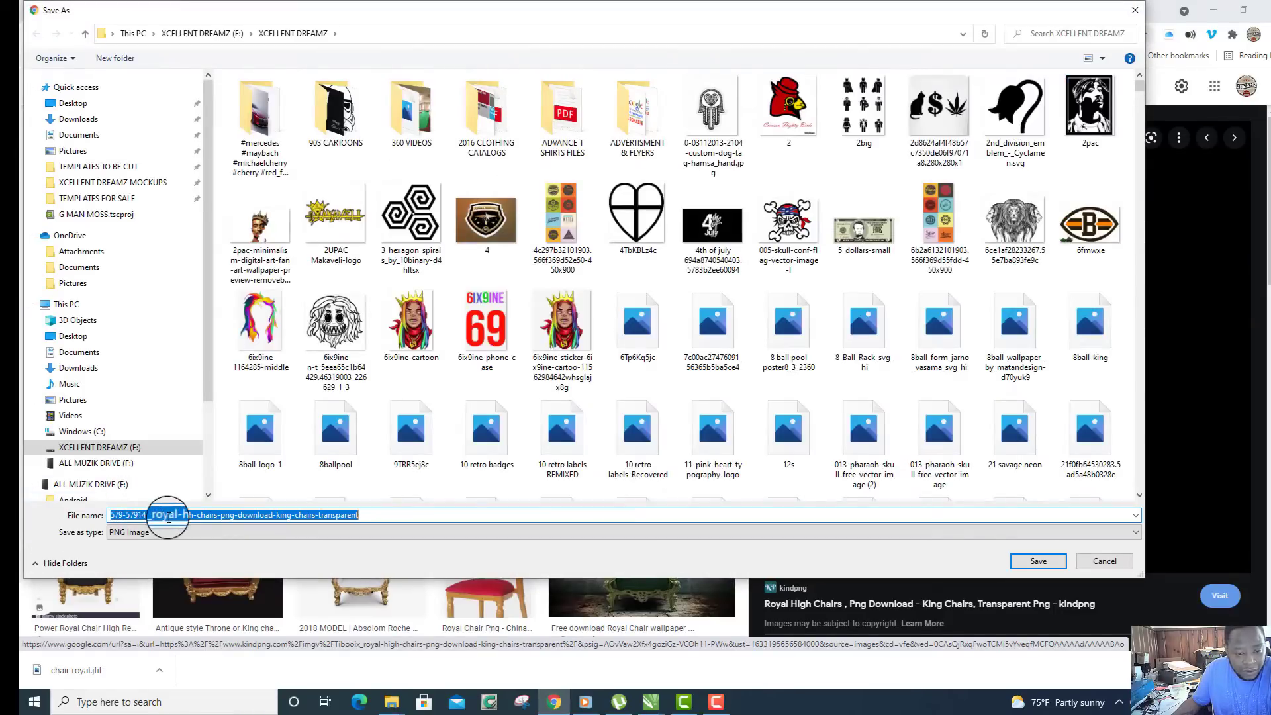
{"action": "left_click_drag", "start_coordinate": [196, 515], "coordinate": [20, 513]}
{"action": "key", "text": "BackSpace"}
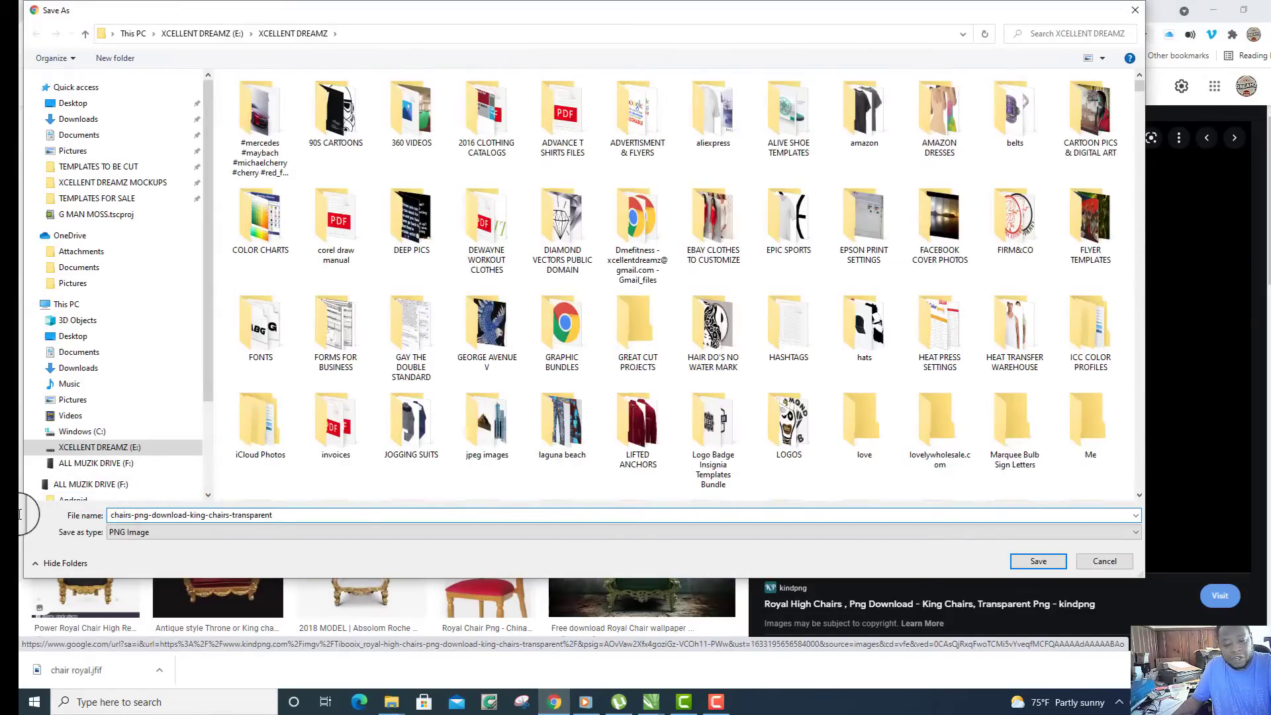
{"action": "key", "text": "Return"}
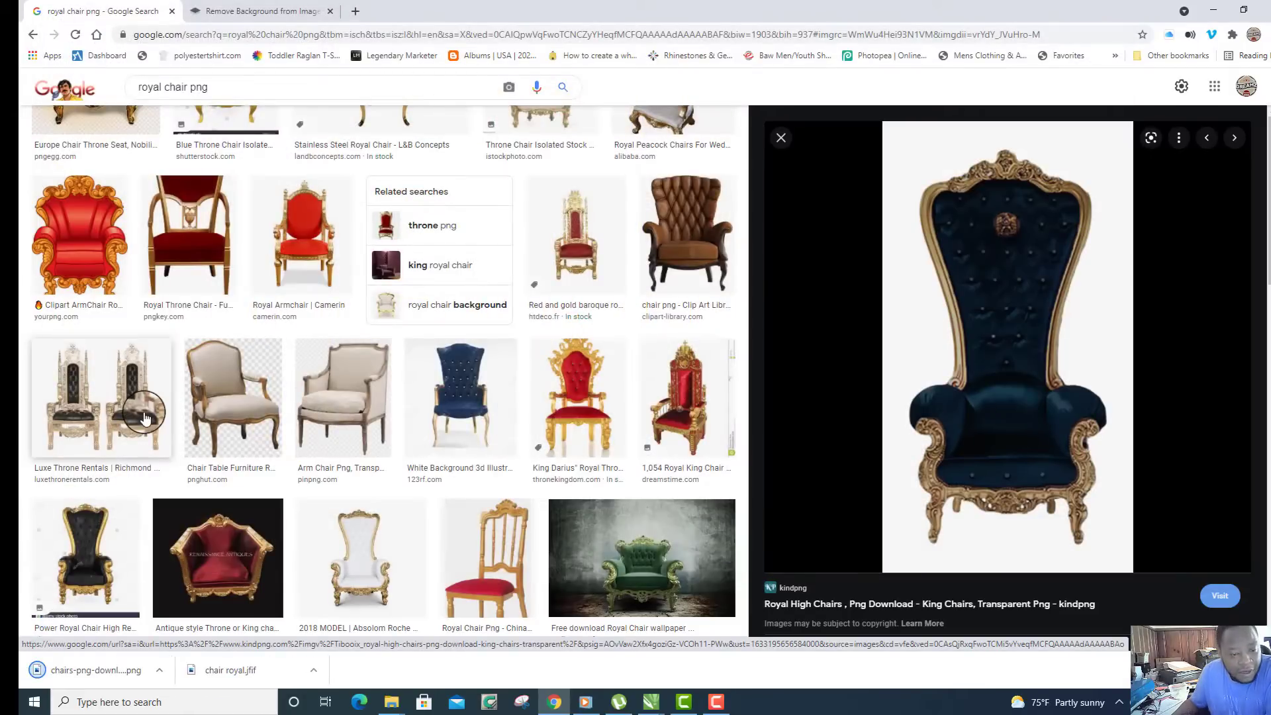
{"action": "left_click", "coordinate": [145, 417]}
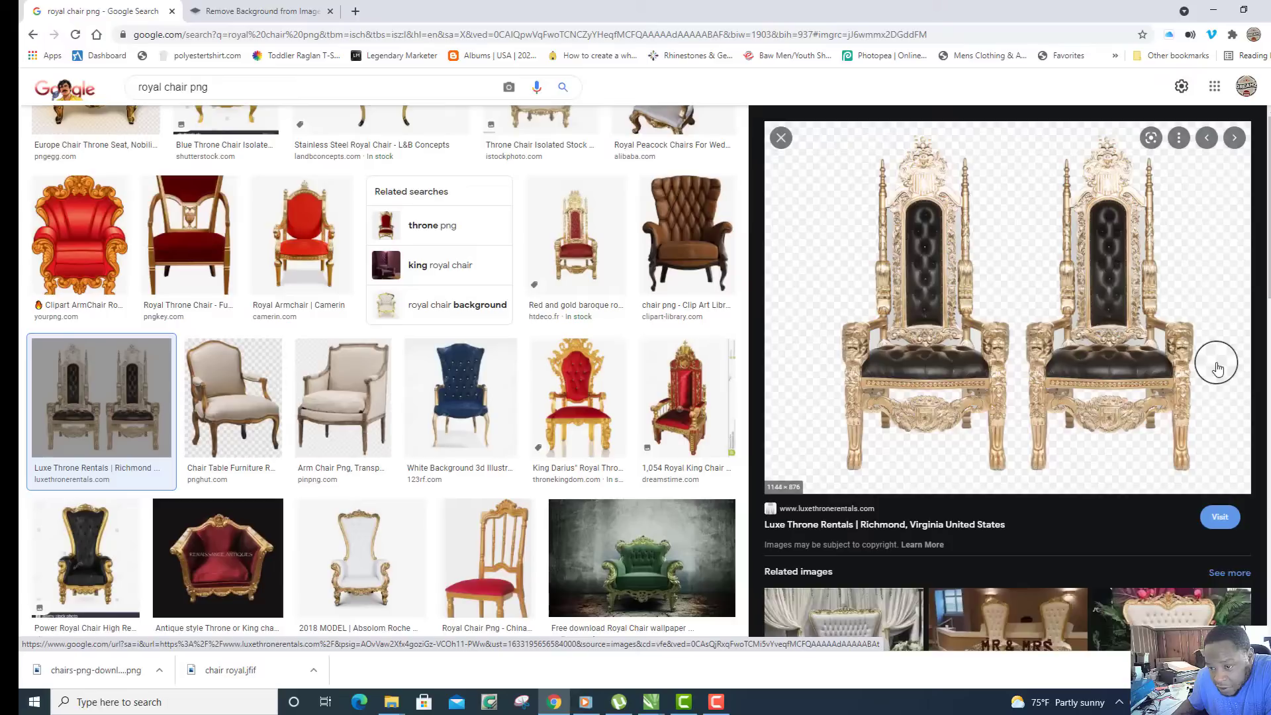
{"action": "right_click", "coordinate": [1024, 311]}
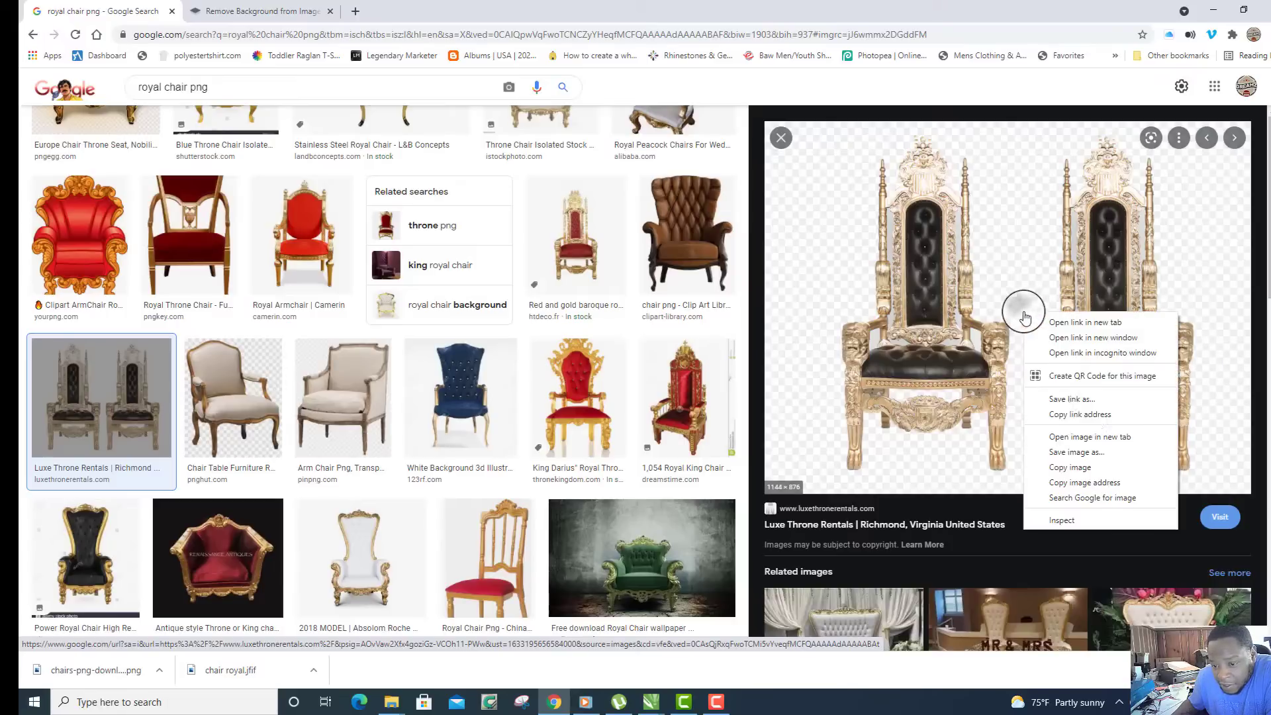
{"action": "left_click", "coordinate": [1101, 455]}
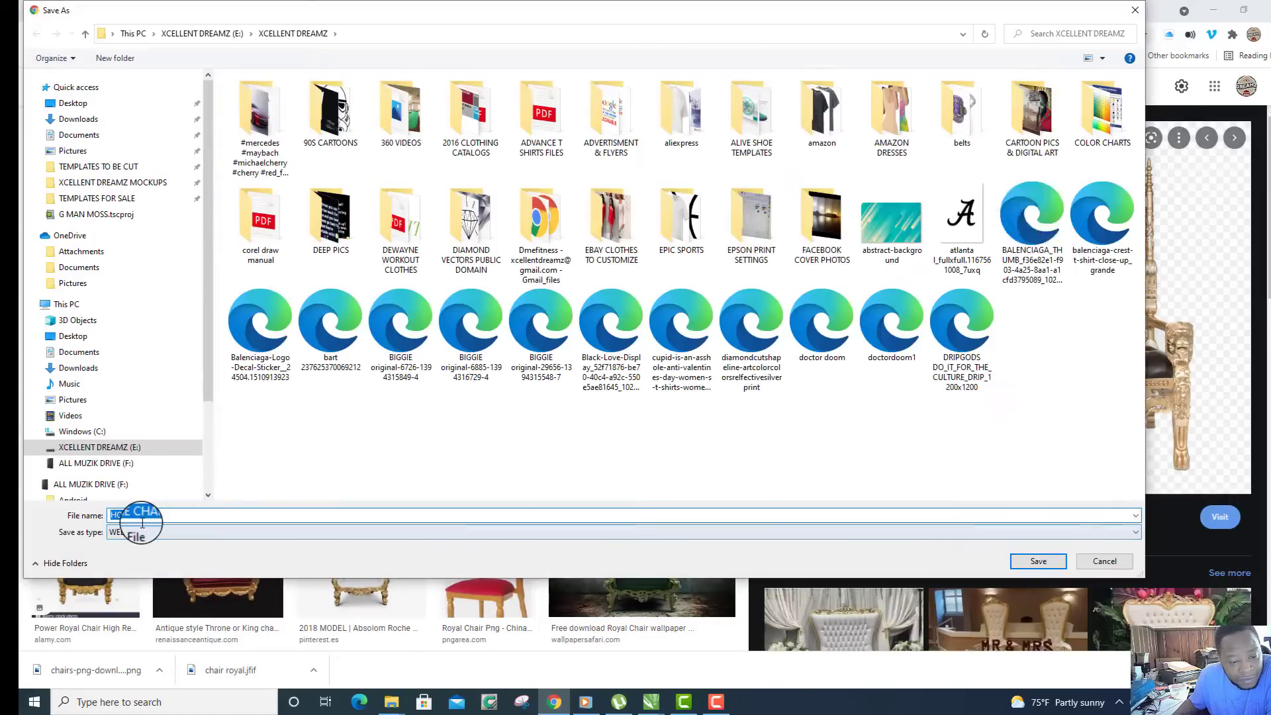
{"action": "left_click", "coordinate": [1104, 561]}
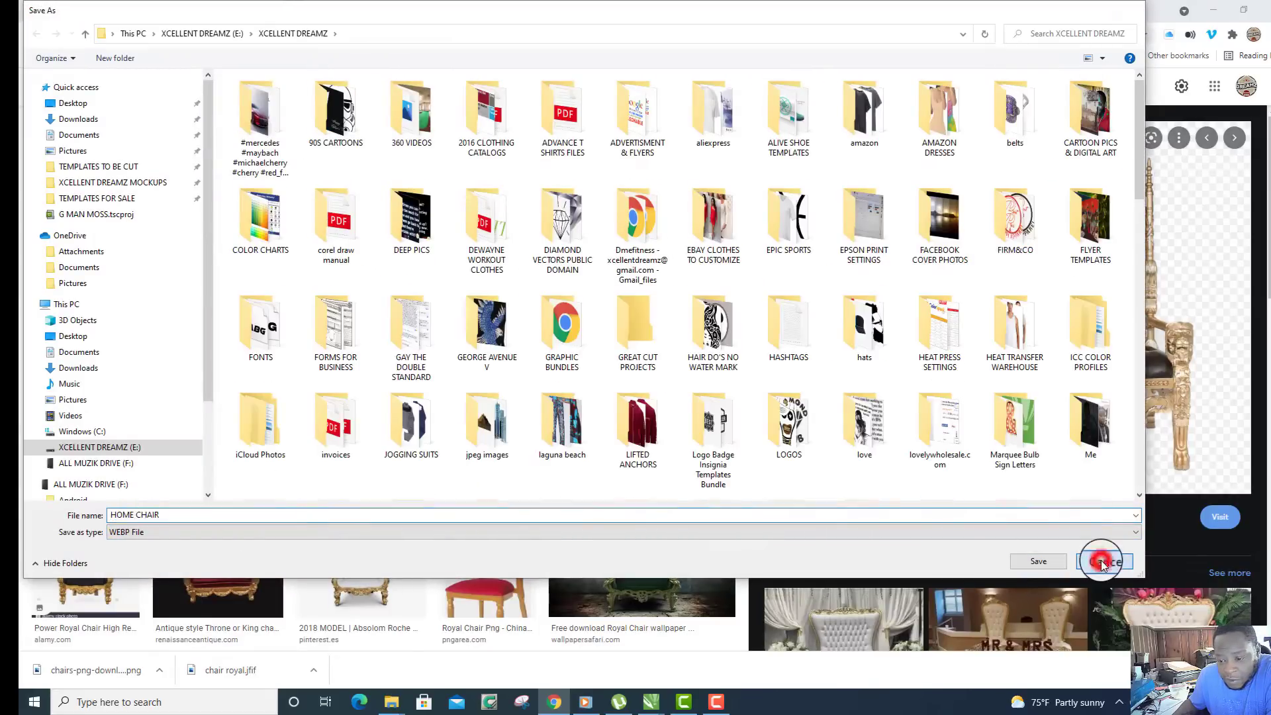
Step: Preview the related throne loveseat from Willie Fun Events and the Queen Loveseat Gold/White from Global Event Supply
{"action": "scroll", "coordinate": [1128, 419], "scroll_direction": "down", "scroll_amount": 6}
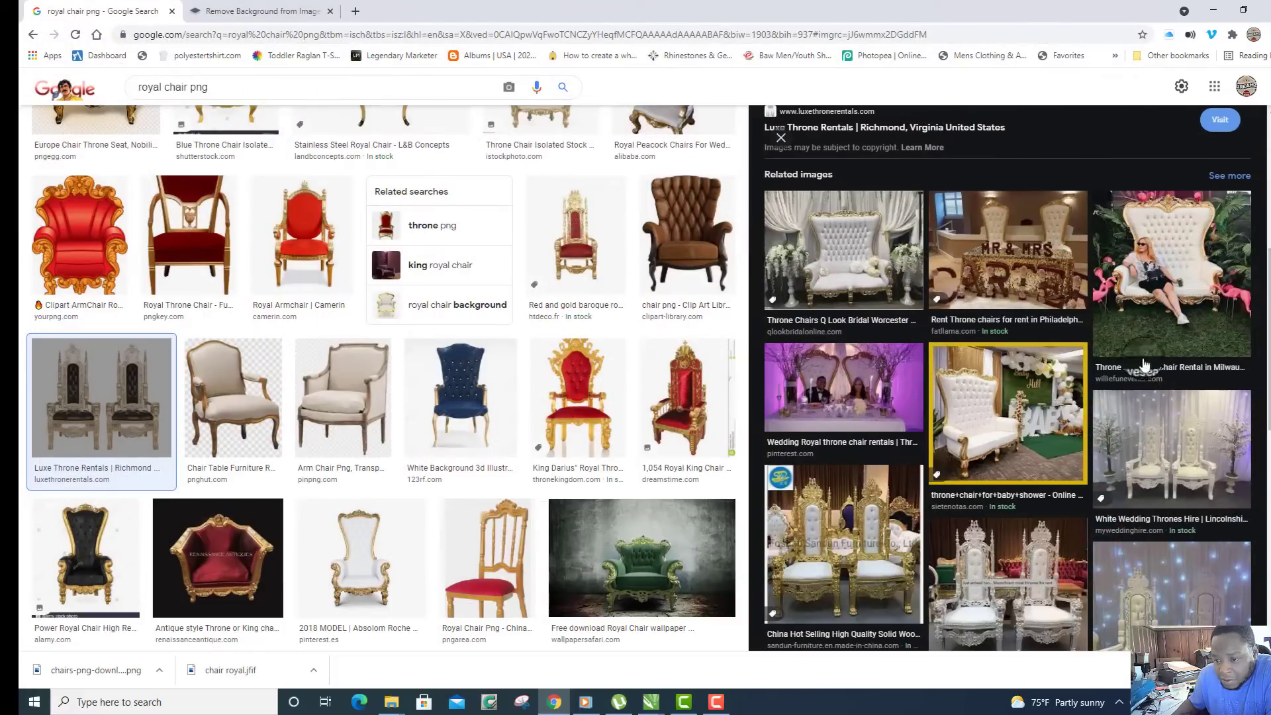
{"action": "left_click", "coordinate": [1172, 267]}
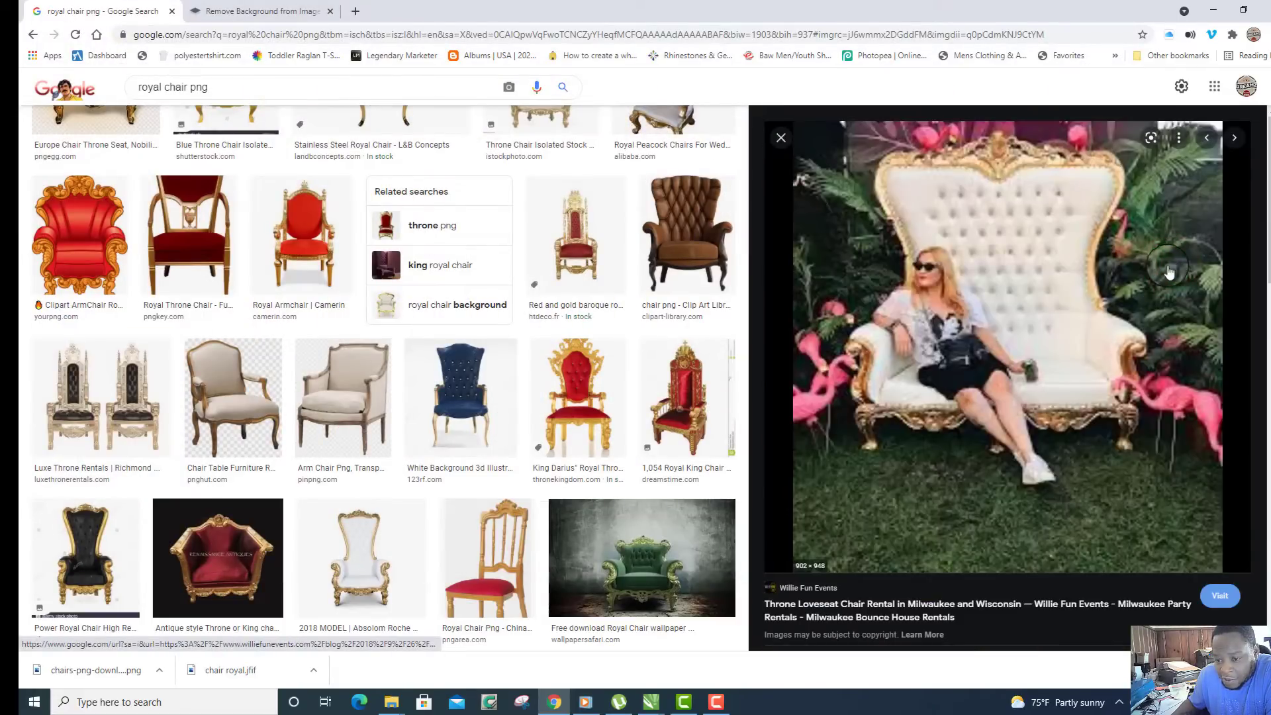
{"action": "scroll", "coordinate": [988, 418], "scroll_direction": "down", "scroll_amount": 6}
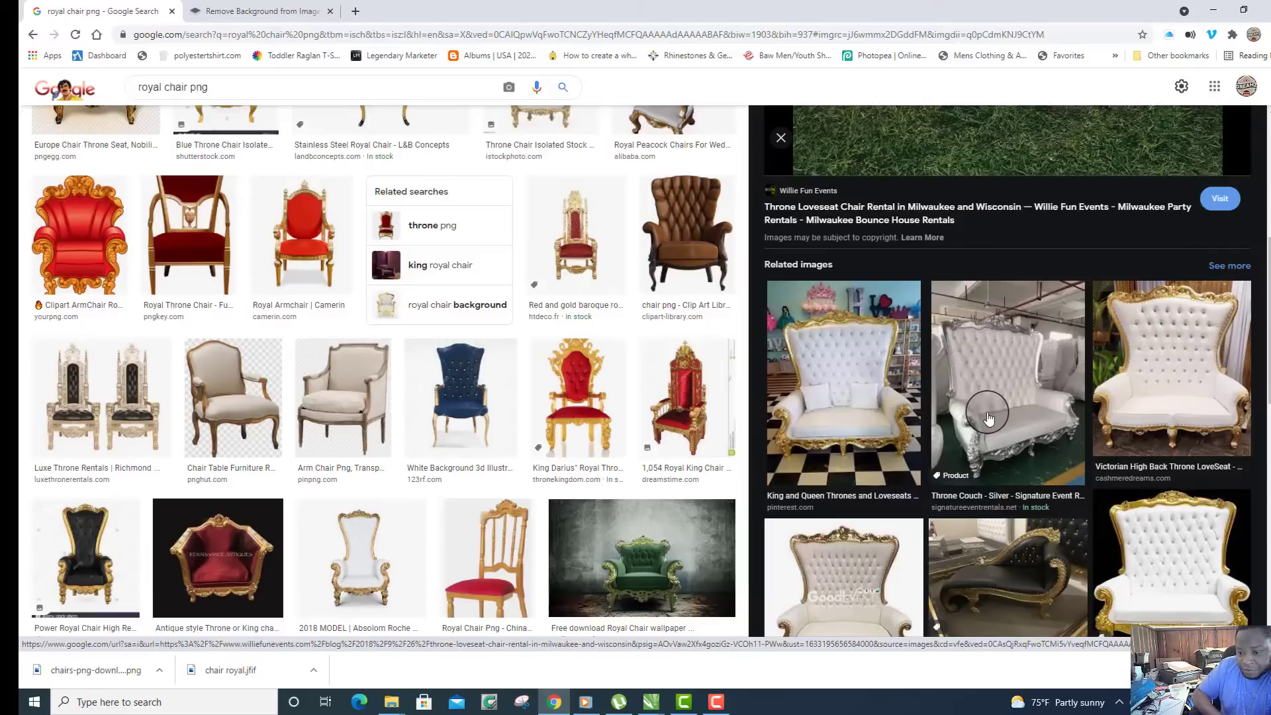
{"action": "scroll", "coordinate": [987, 418], "scroll_direction": "down", "scroll_amount": 2}
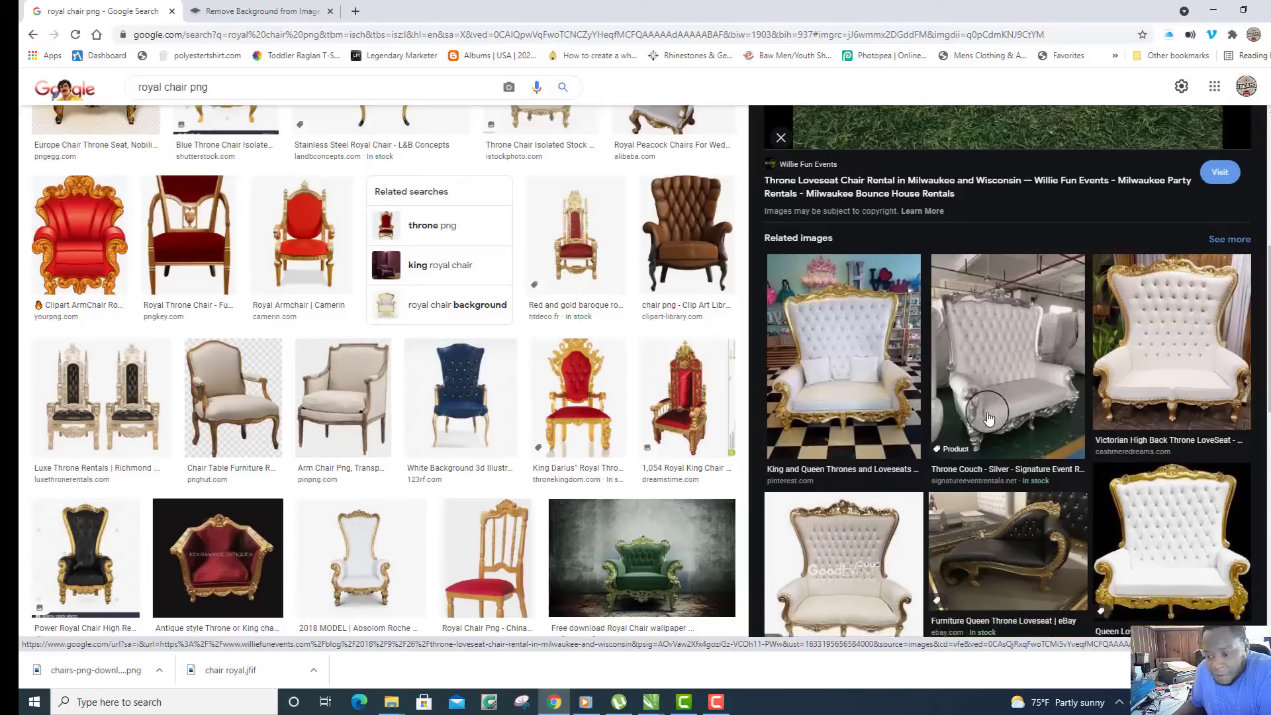
{"action": "scroll", "coordinate": [1158, 440], "scroll_direction": "down", "scroll_amount": 6}
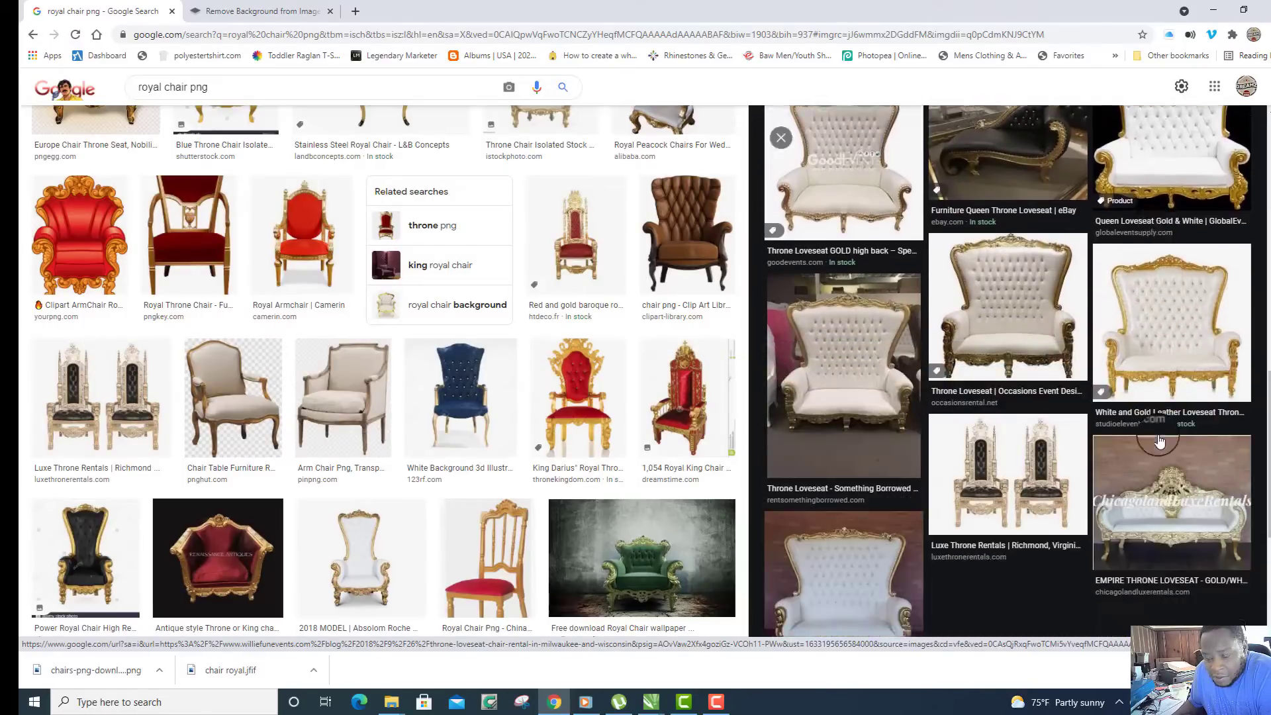
{"action": "scroll", "coordinate": [1166, 411], "scroll_direction": "up", "scroll_amount": 5}
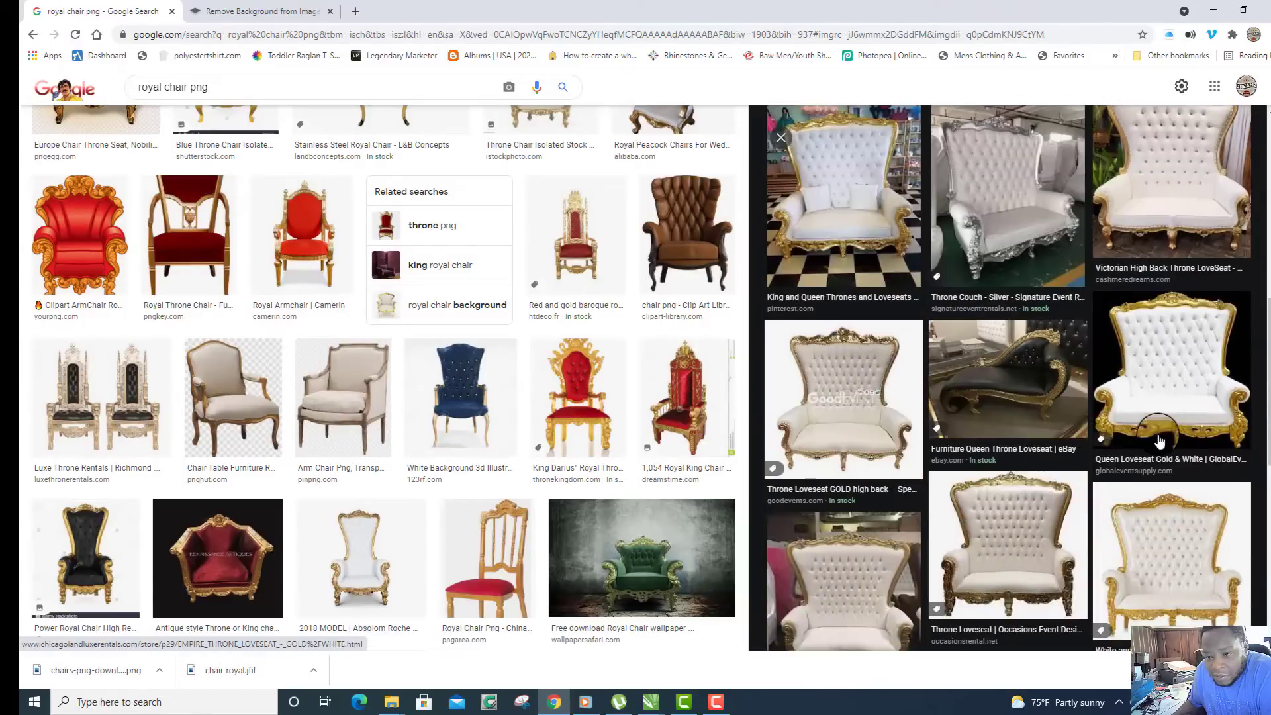
{"action": "left_click", "coordinate": [1185, 353]}
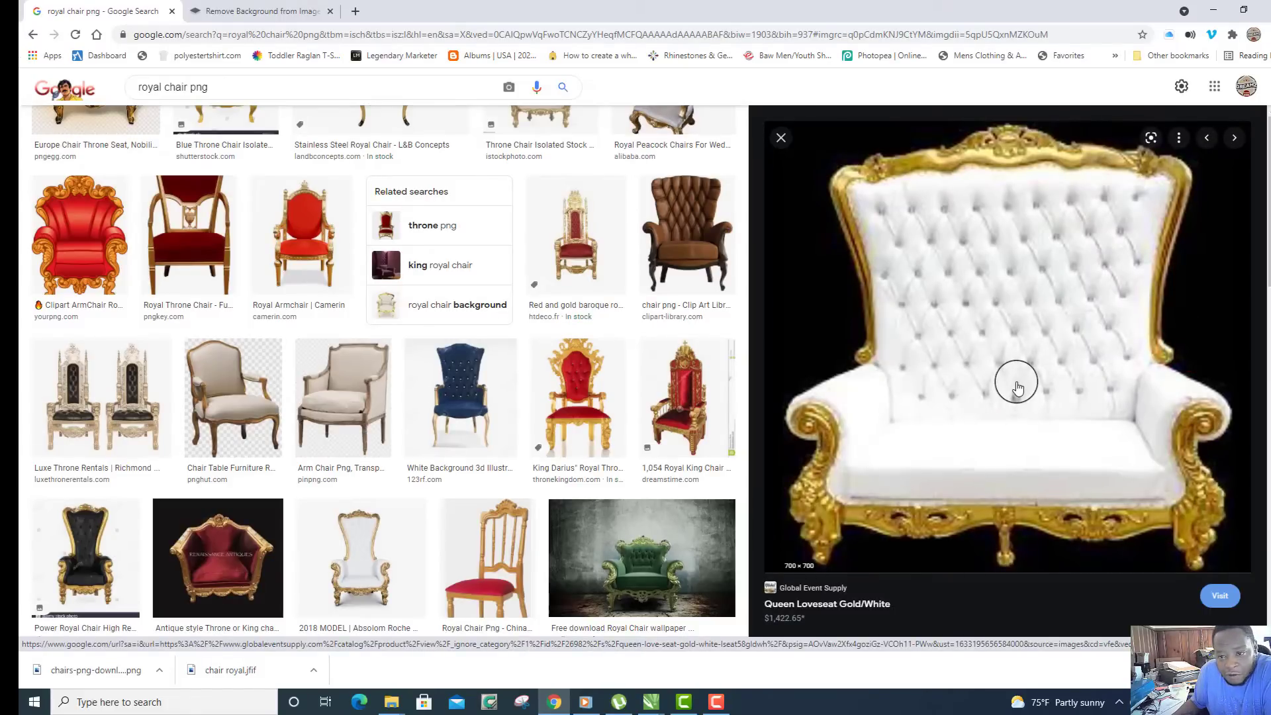
Step: Browse further chair results and examine the tufted red and gold crown armchair from PNGWing with its related images
{"action": "scroll", "coordinate": [1017, 387], "scroll_direction": "down", "scroll_amount": 5}
{"action": "scroll", "coordinate": [1017, 387], "scroll_direction": "down", "scroll_amount": 5}
{"action": "scroll", "coordinate": [470, 336], "scroll_direction": "down", "scroll_amount": 8}
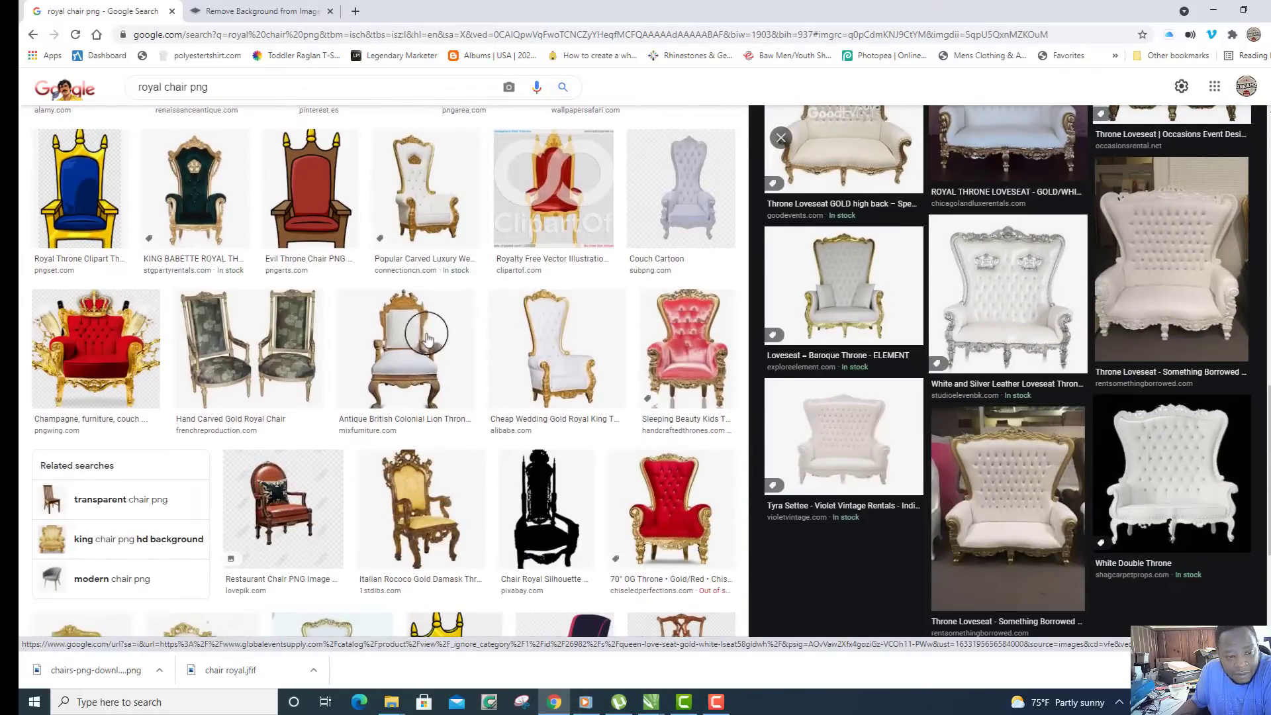
{"action": "left_click", "coordinate": [78, 337]}
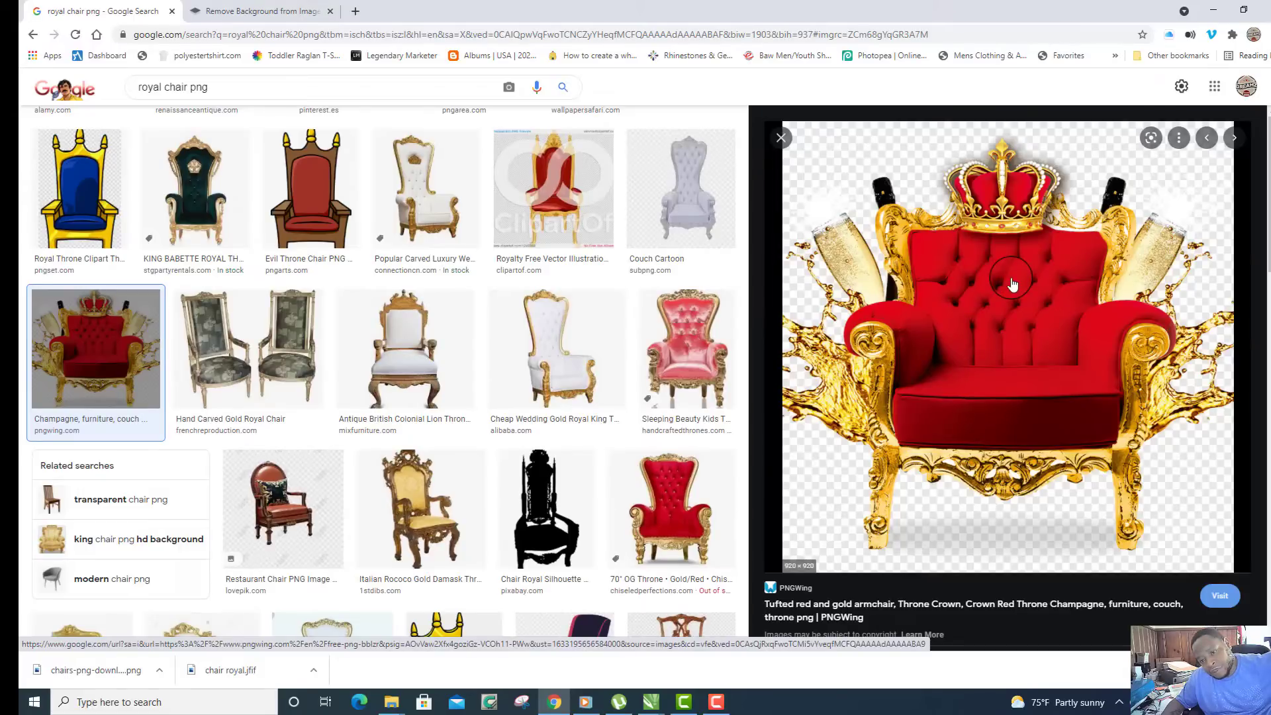
{"action": "scroll", "coordinate": [1013, 284], "scroll_direction": "down", "scroll_amount": 1}
{"action": "scroll", "coordinate": [1013, 284], "scroll_direction": "up", "scroll_amount": 1}
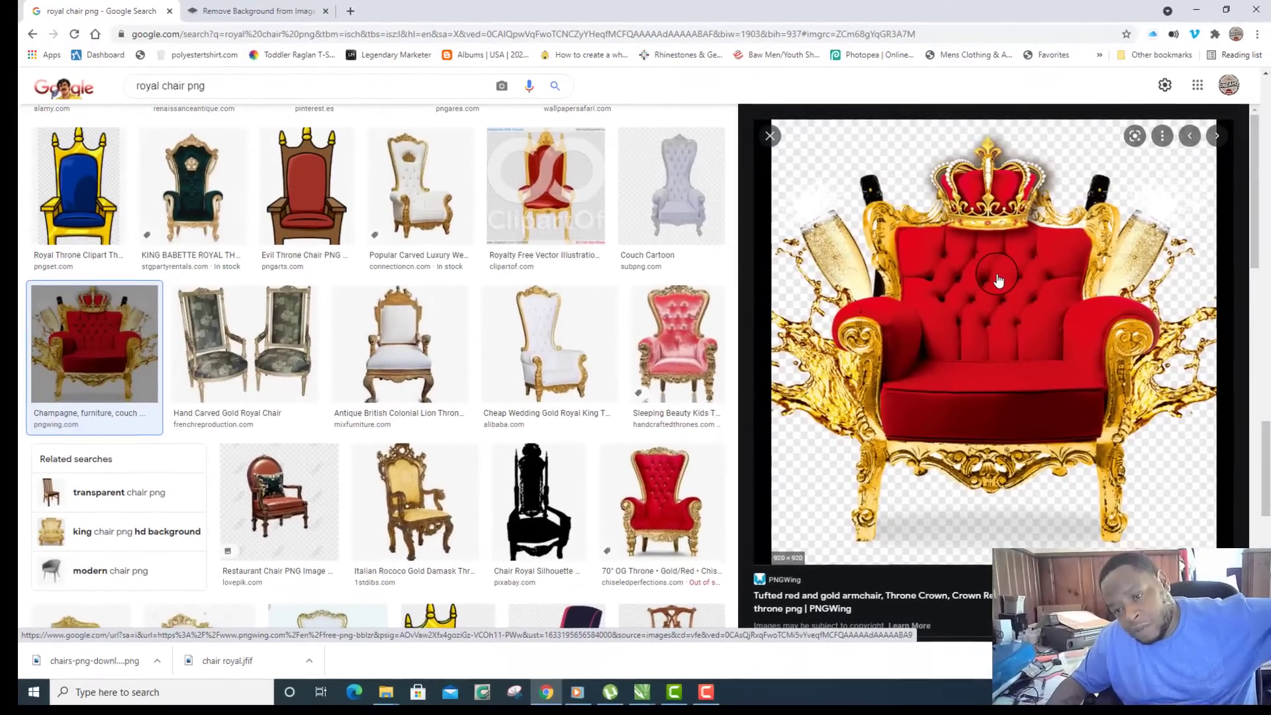
{"action": "scroll", "coordinate": [998, 280], "scroll_direction": "up", "scroll_amount": 4}
{"action": "scroll", "coordinate": [999, 281], "scroll_direction": "down", "scroll_amount": 6}
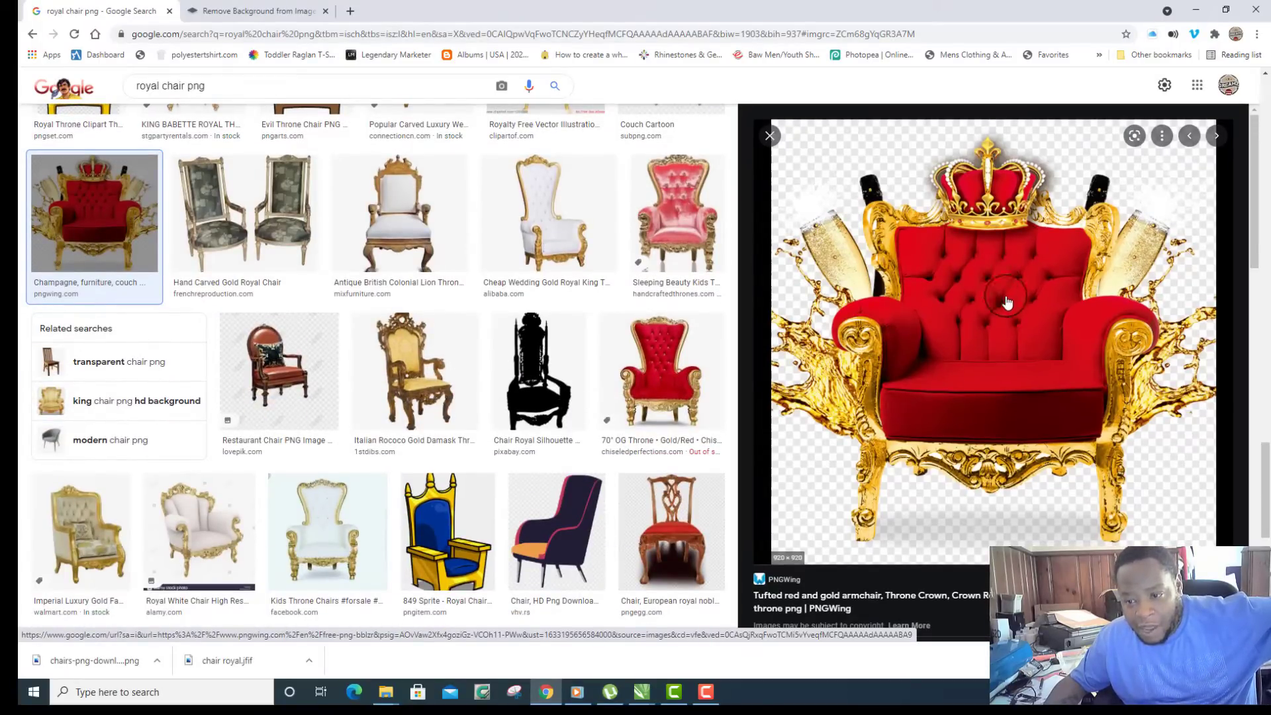
{"action": "scroll", "coordinate": [1038, 378], "scroll_direction": "down", "scroll_amount": 3}
{"action": "scroll", "coordinate": [1038, 379], "scroll_direction": "up", "scroll_amount": 3}
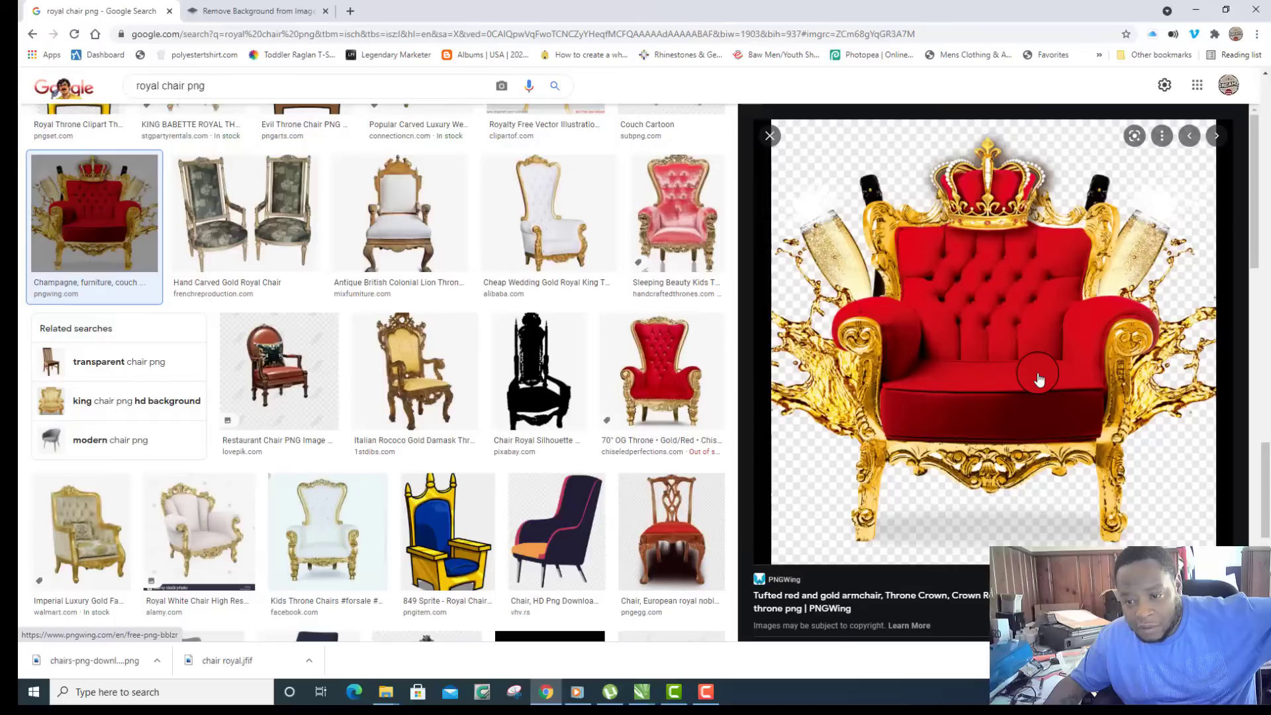
{"action": "scroll", "coordinate": [1038, 379], "scroll_direction": "down", "scroll_amount": 1}
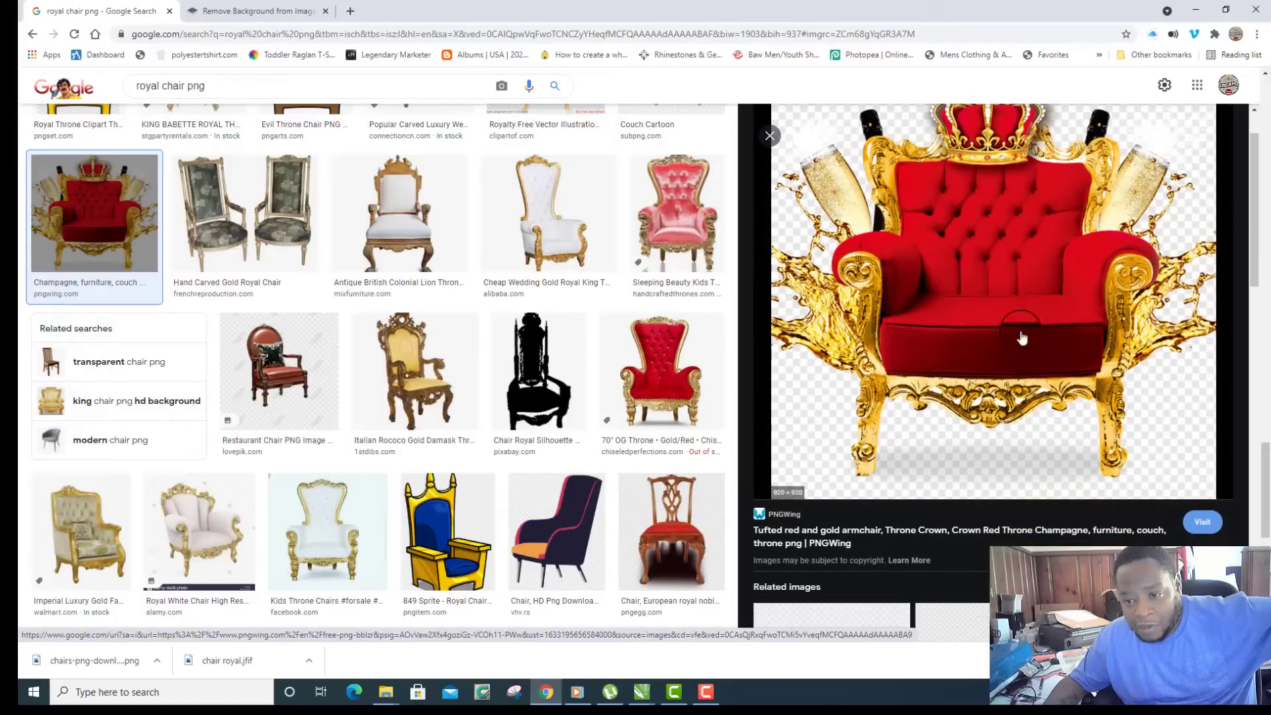
{"action": "scroll", "coordinate": [1021, 338], "scroll_direction": "down", "scroll_amount": 3}
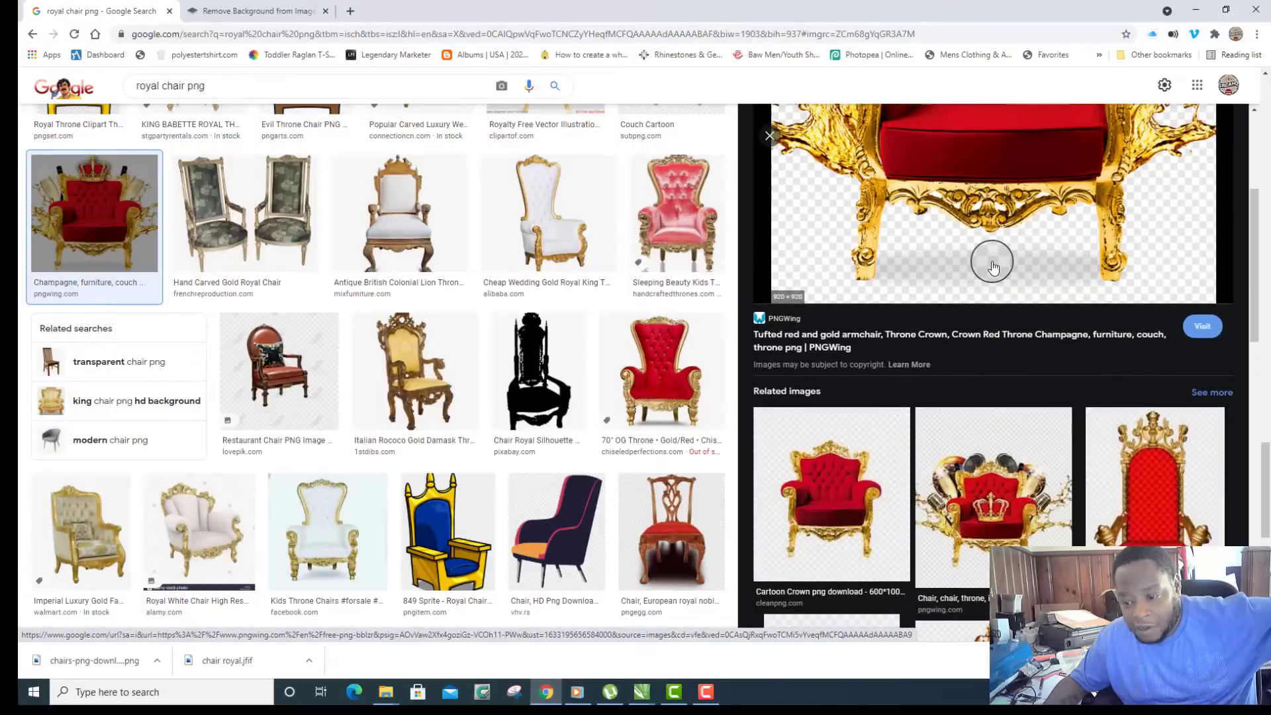
{"action": "scroll", "coordinate": [993, 266], "scroll_direction": "down", "scroll_amount": 3}
{"action": "scroll", "coordinate": [992, 266], "scroll_direction": "up", "scroll_amount": 6}
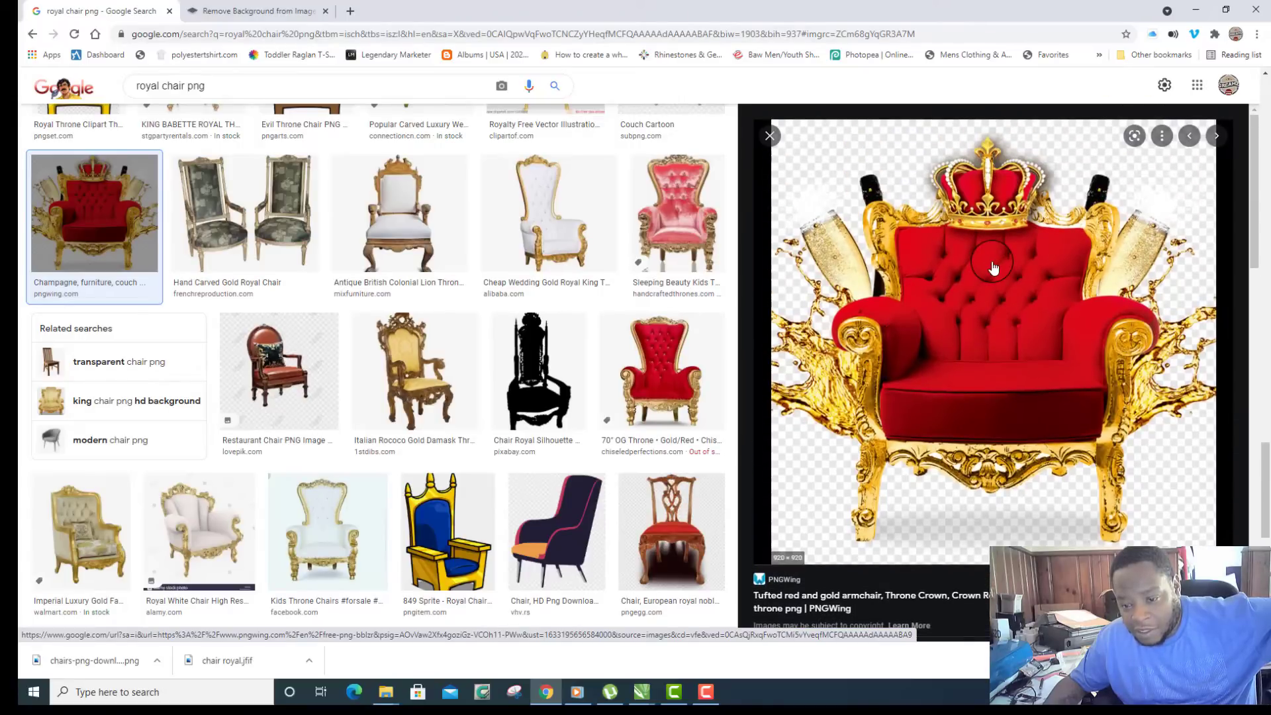
Step: Save the red and gold crown armchair image as "chair-throne-crown-crown-red-throne-champagne-other-furniture-couch" in PNG format
{"action": "right_click", "coordinate": [995, 340]}
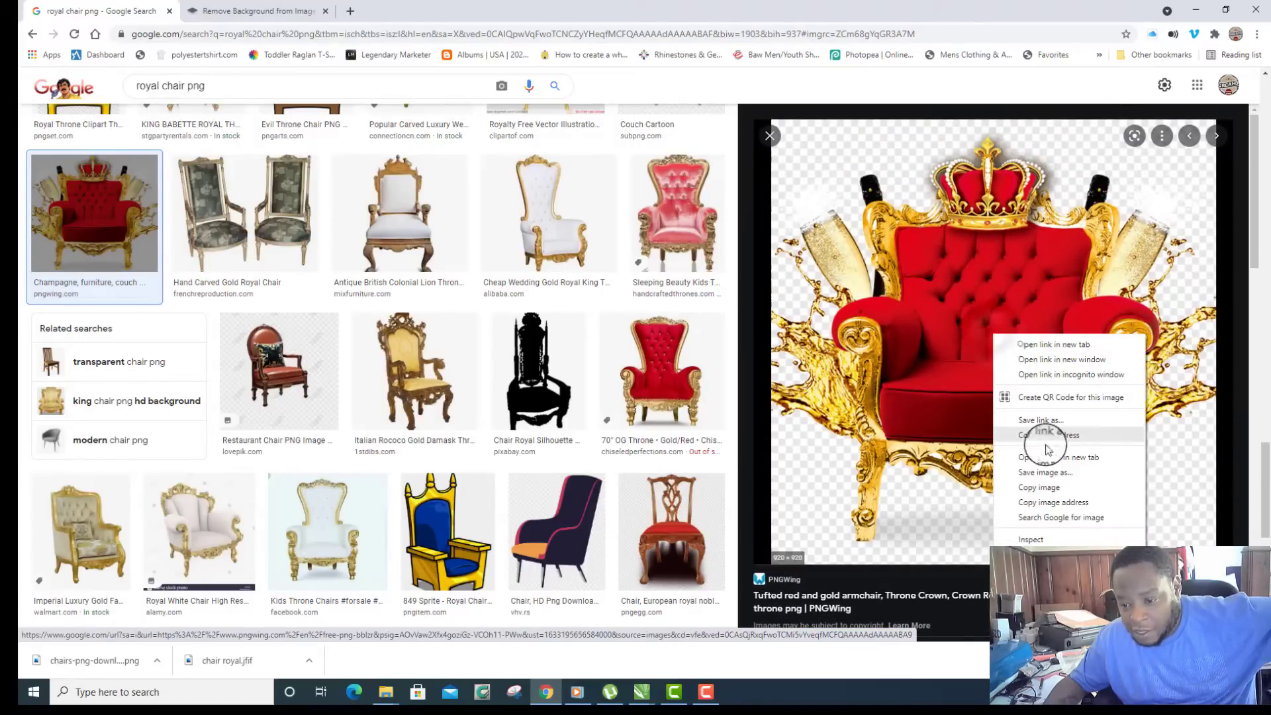
{"action": "left_click", "coordinate": [1059, 478]}
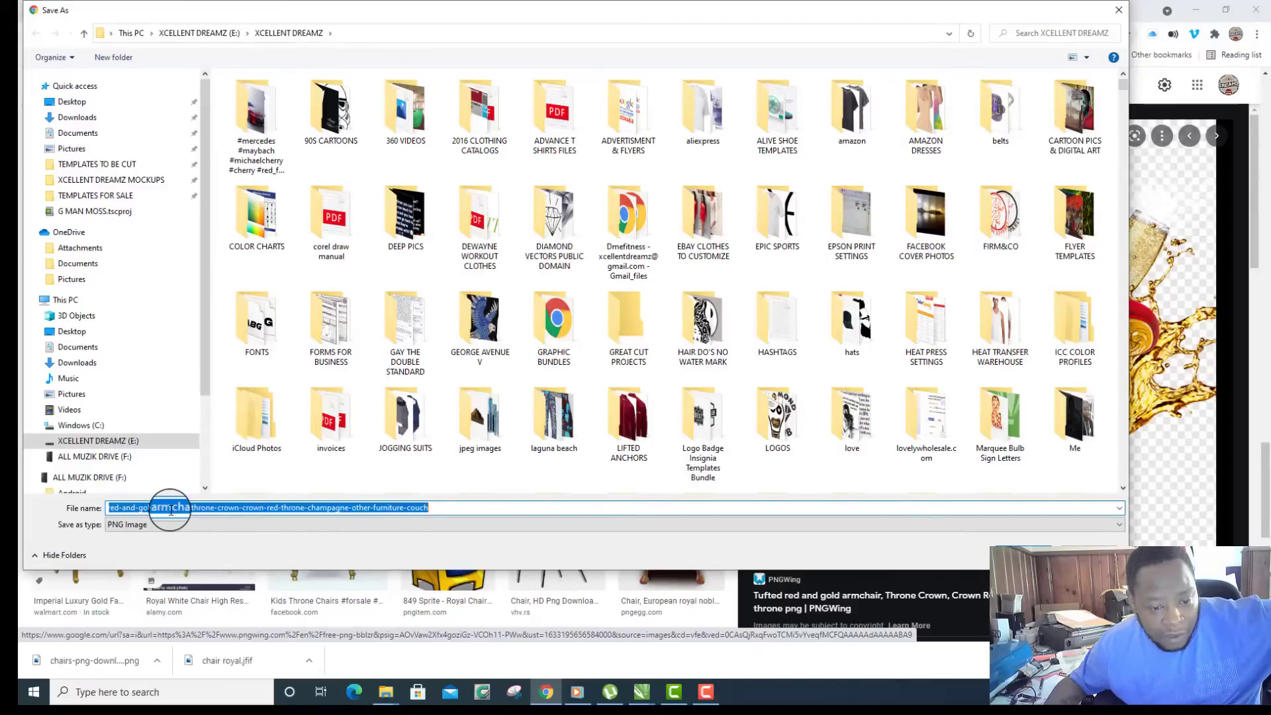
{"action": "left_click_drag", "start_coordinate": [171, 510], "coordinate": [19, 510]}
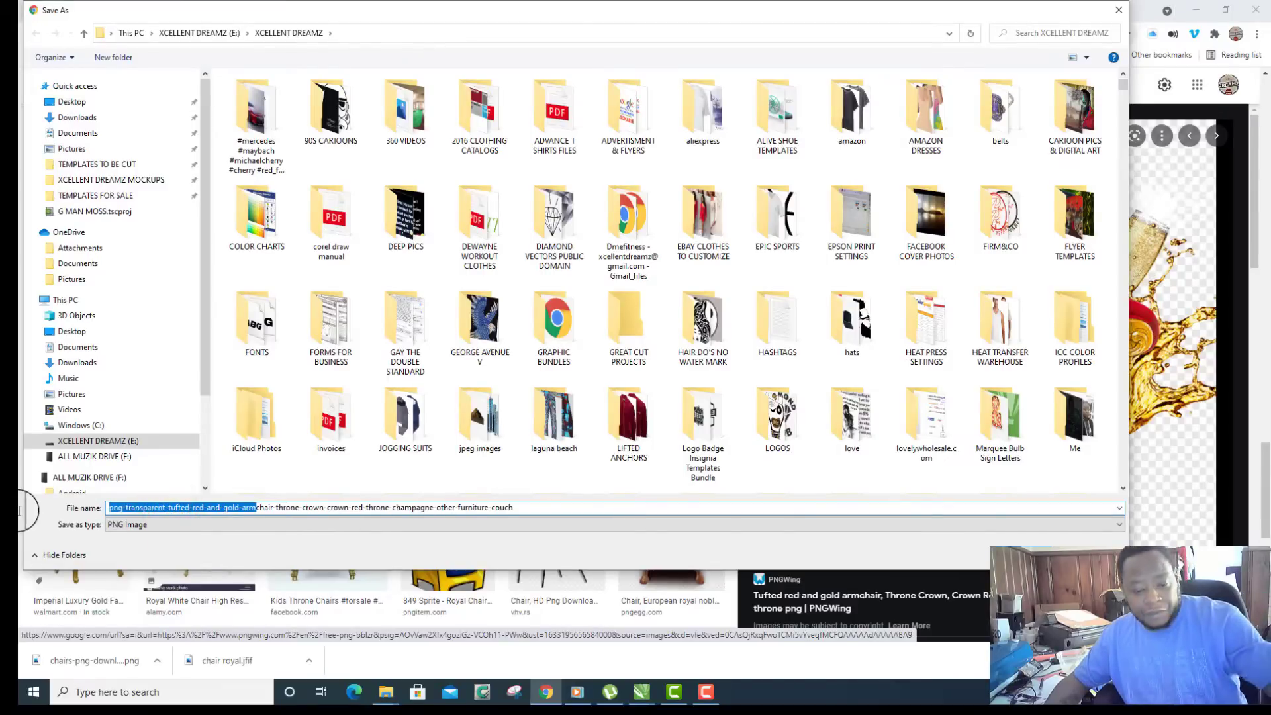
{"action": "key", "text": "BackSpace"}
{"action": "key", "text": "Return"}
Step: Browse the related red and gold throne images and look further through the royal chair results
{"action": "scroll", "coordinate": [1021, 296], "scroll_direction": "down", "scroll_amount": 4}
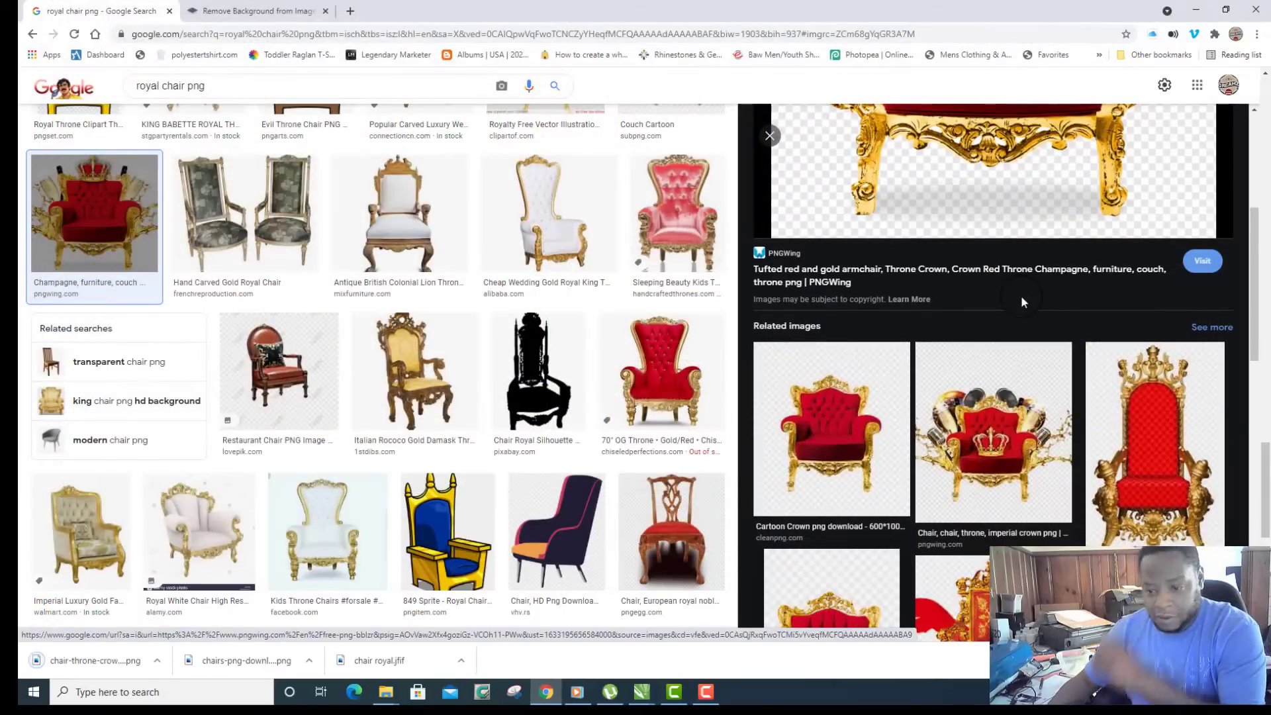
{"action": "scroll", "coordinate": [1022, 302], "scroll_direction": "down", "scroll_amount": 4}
{"action": "scroll", "coordinate": [1104, 290], "scroll_direction": "down", "scroll_amount": 5}
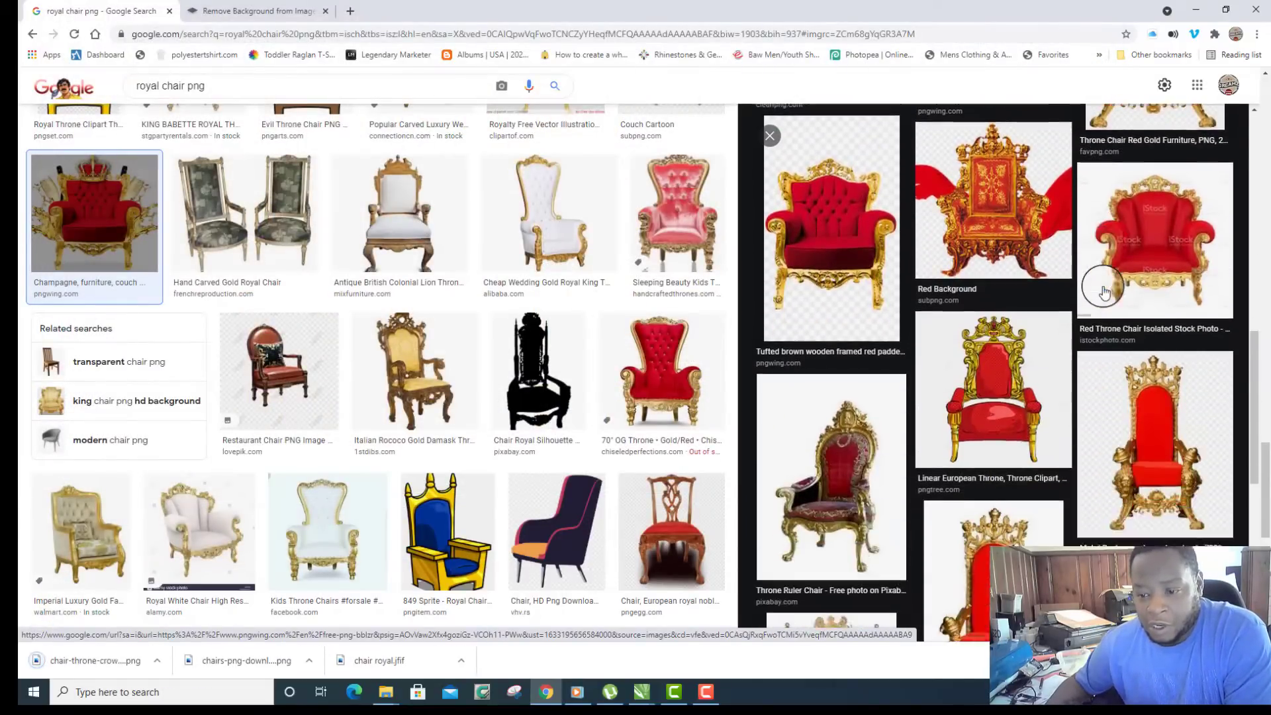
{"action": "scroll", "coordinate": [1104, 290], "scroll_direction": "down", "scroll_amount": 3}
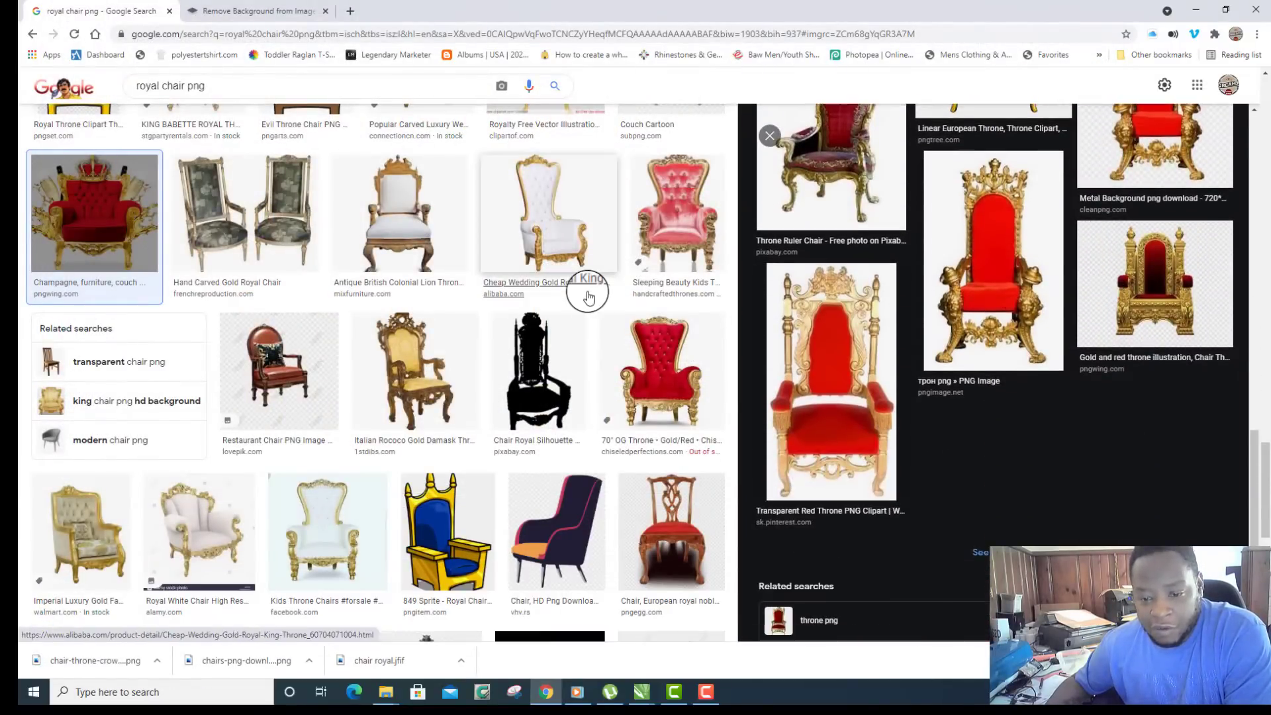
{"action": "scroll", "coordinate": [582, 292], "scroll_direction": "down", "scroll_amount": 8}
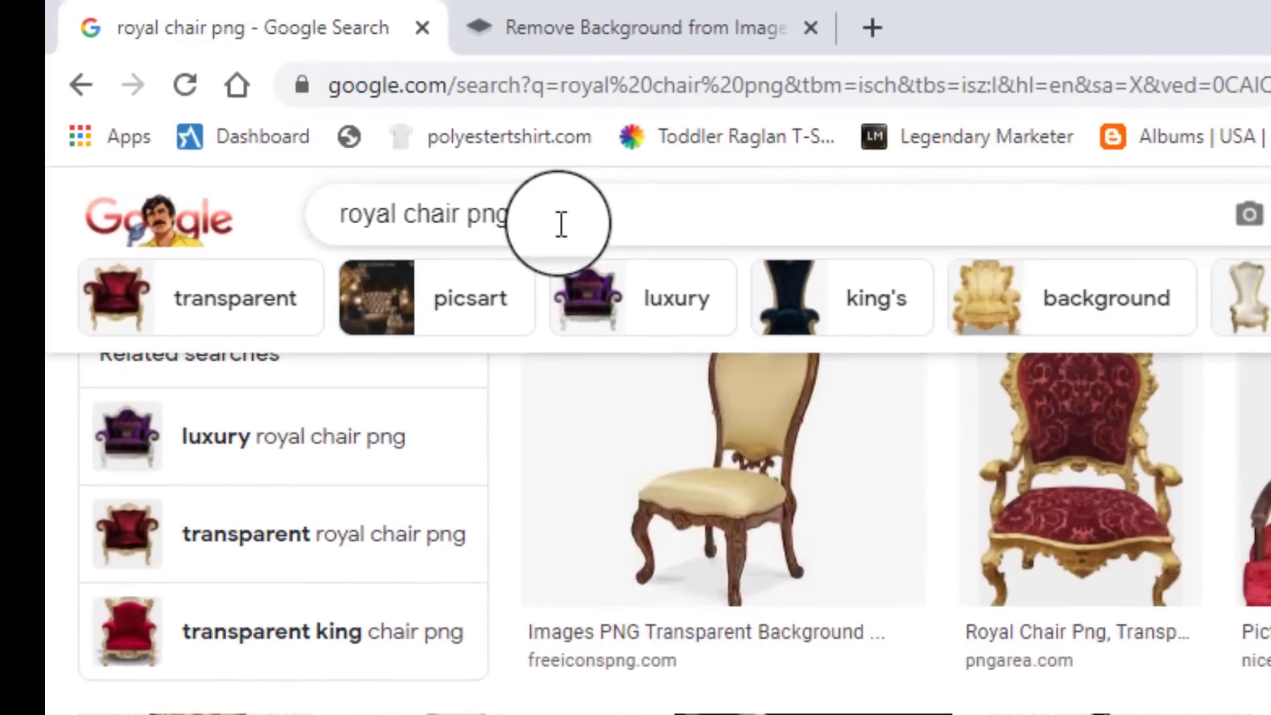
Step: Search Google Images for "king chair png"
{"action": "left_click_drag", "start_coordinate": [234, 91], "coordinate": [21, 98]}
{"action": "type", "text": "king "}
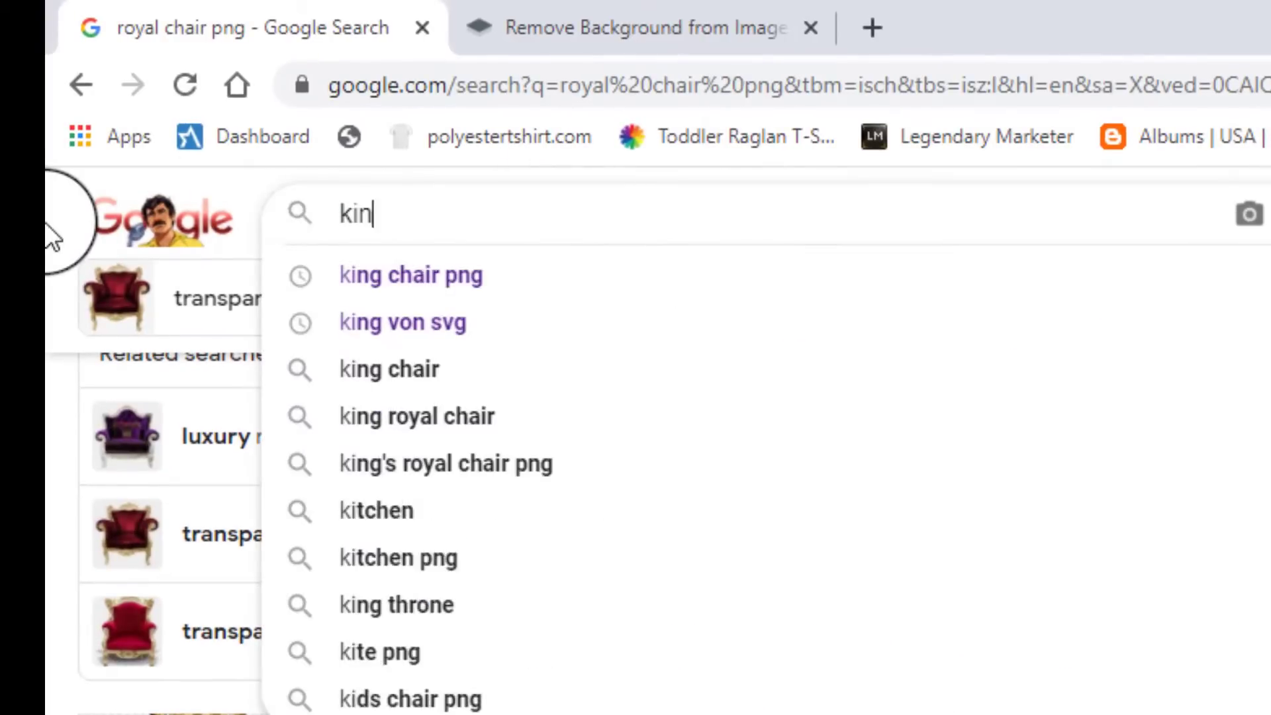
{"action": "type", "text": "c"}
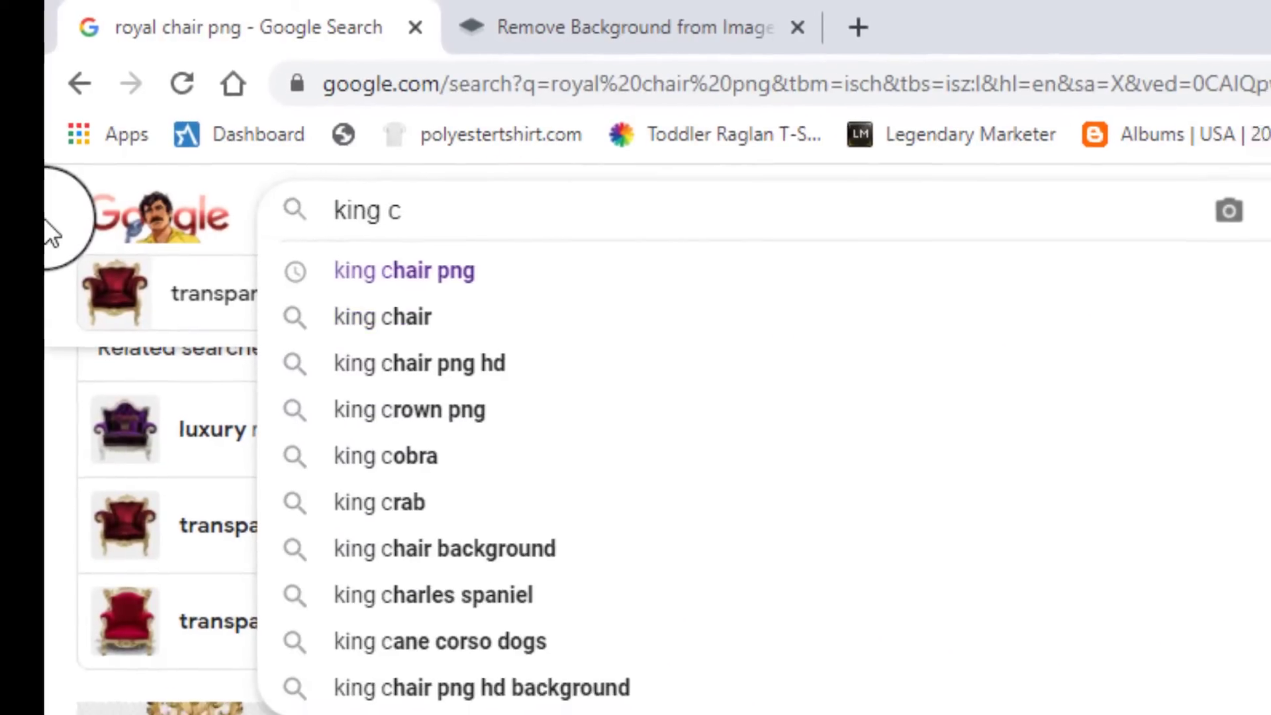
{"action": "key", "text": "Down"}
{"action": "key", "text": "Return"}
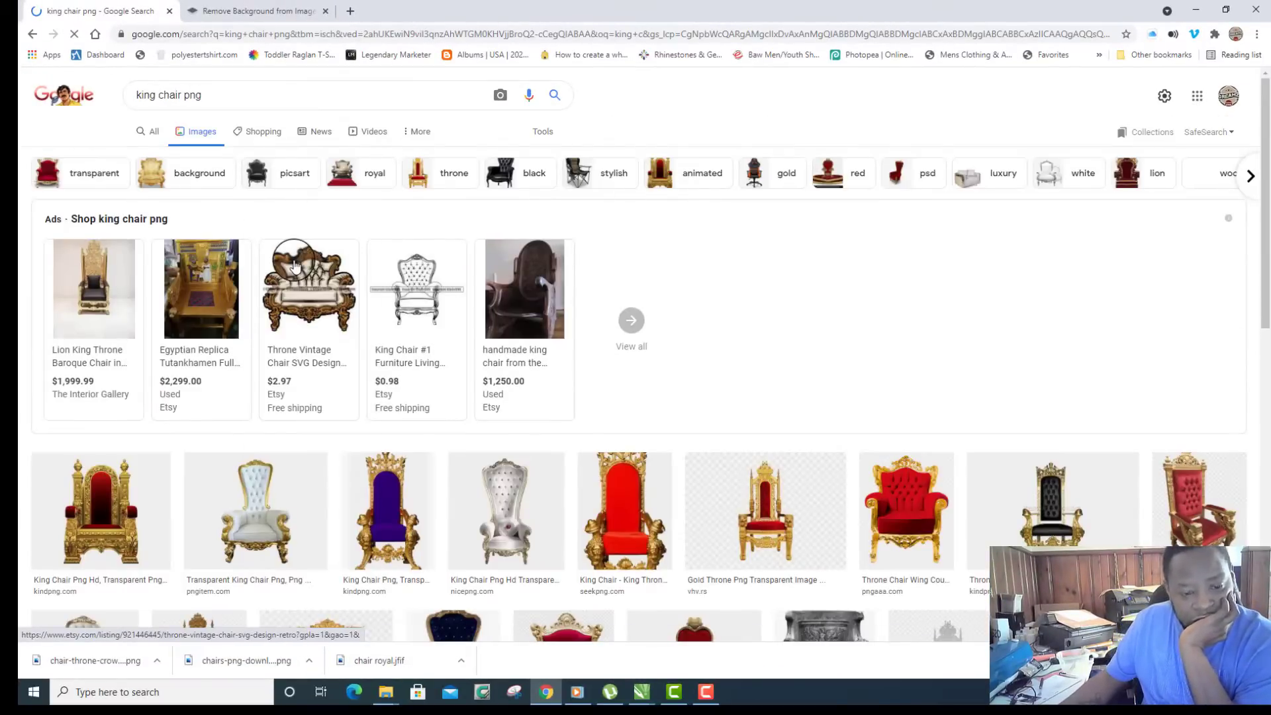
Step: Save the kindpng red and gold King Chair image as "chair-png-hd-transparent-png" in PNG format
{"action": "left_click", "coordinate": [109, 506]}
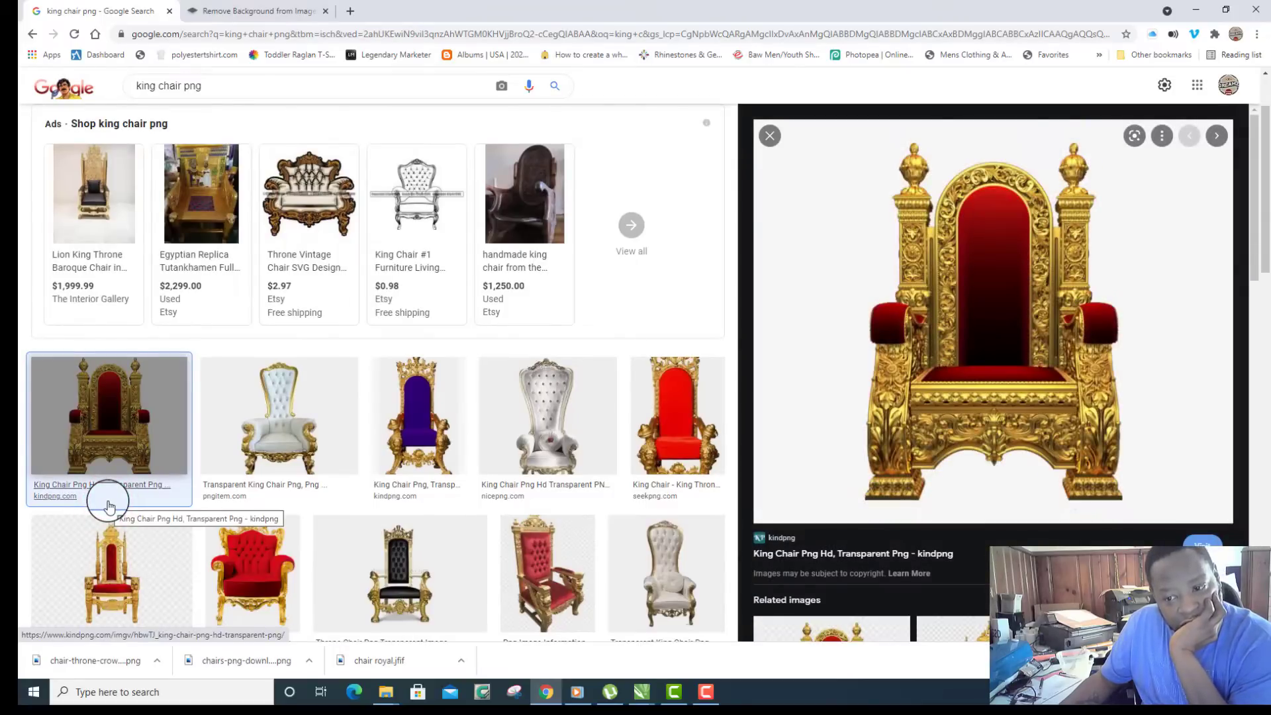
{"action": "right_click", "coordinate": [1060, 324]}
{"action": "left_click", "coordinate": [1122, 463]}
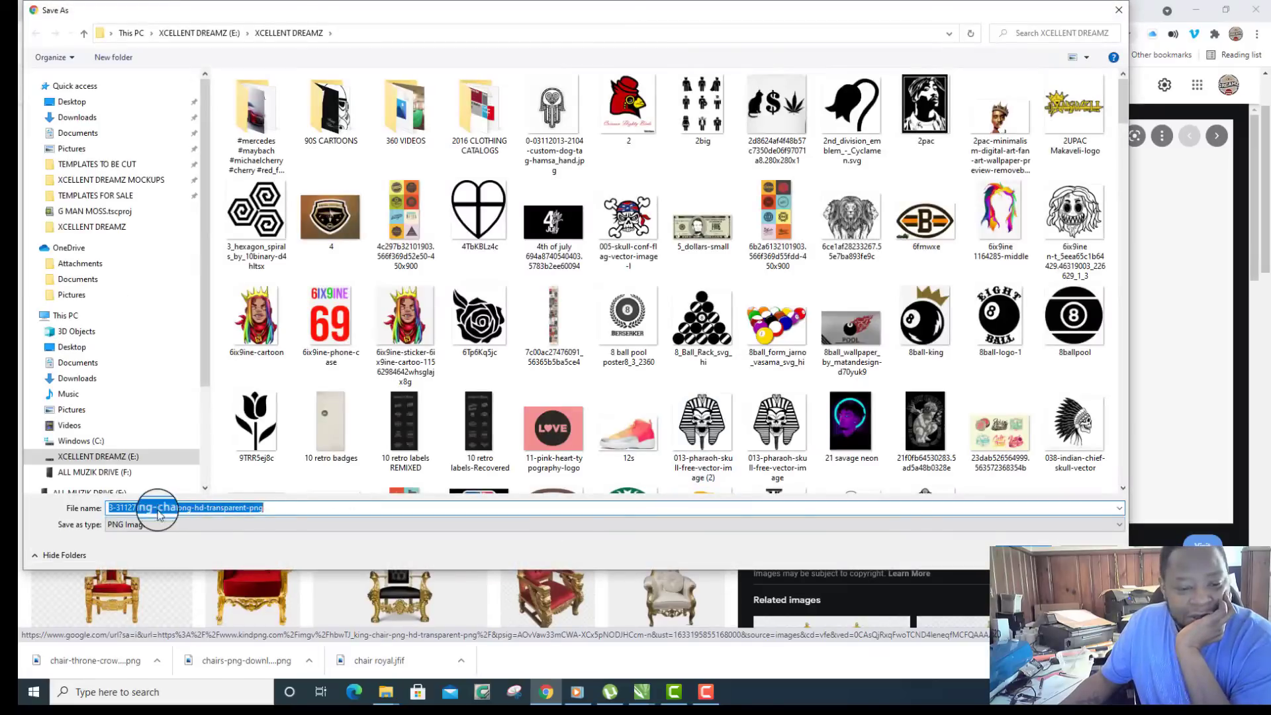
{"action": "left_click_drag", "start_coordinate": [158, 508], "coordinate": [59, 511]}
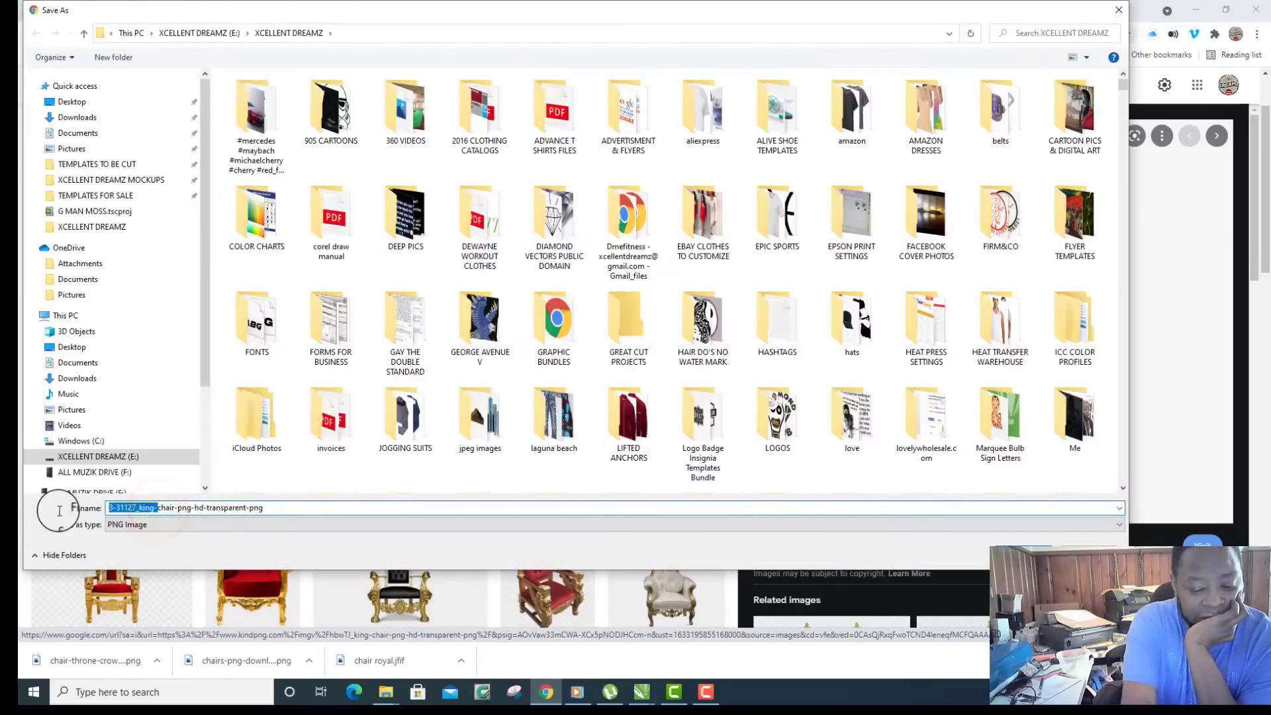
{"action": "key", "text": "Return"}
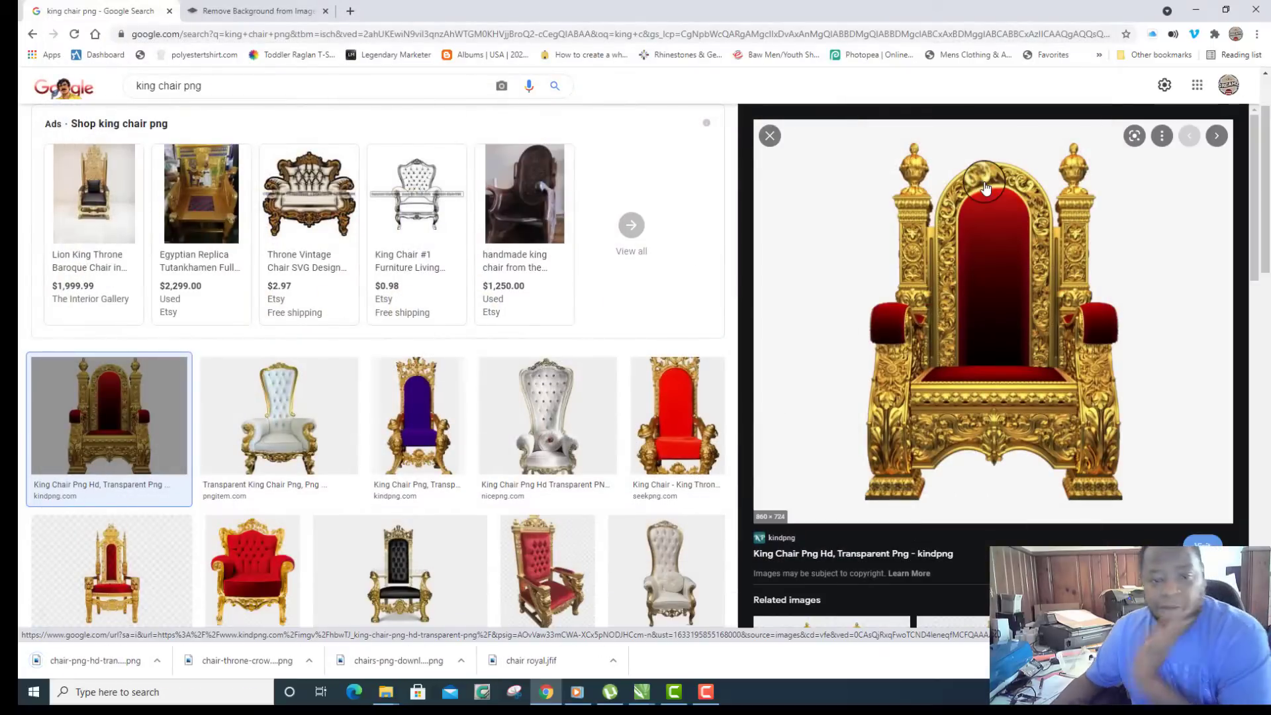
Step: Preview the ornate gold throne with red seat from PngArea among the related images, and return to the kindpng chair
{"action": "scroll", "coordinate": [986, 187], "scroll_direction": "down", "scroll_amount": 5}
{"action": "scroll", "coordinate": [985, 188], "scroll_direction": "down", "scroll_amount": 3}
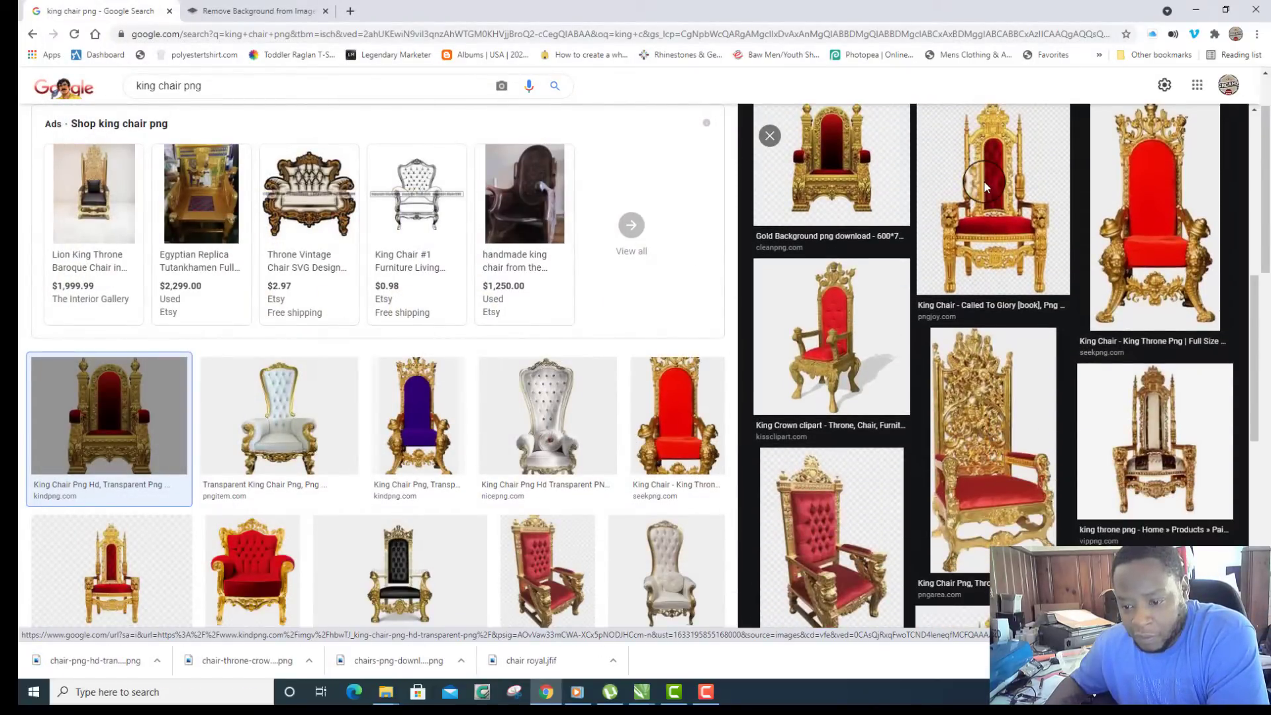
{"action": "left_click", "coordinate": [993, 416]}
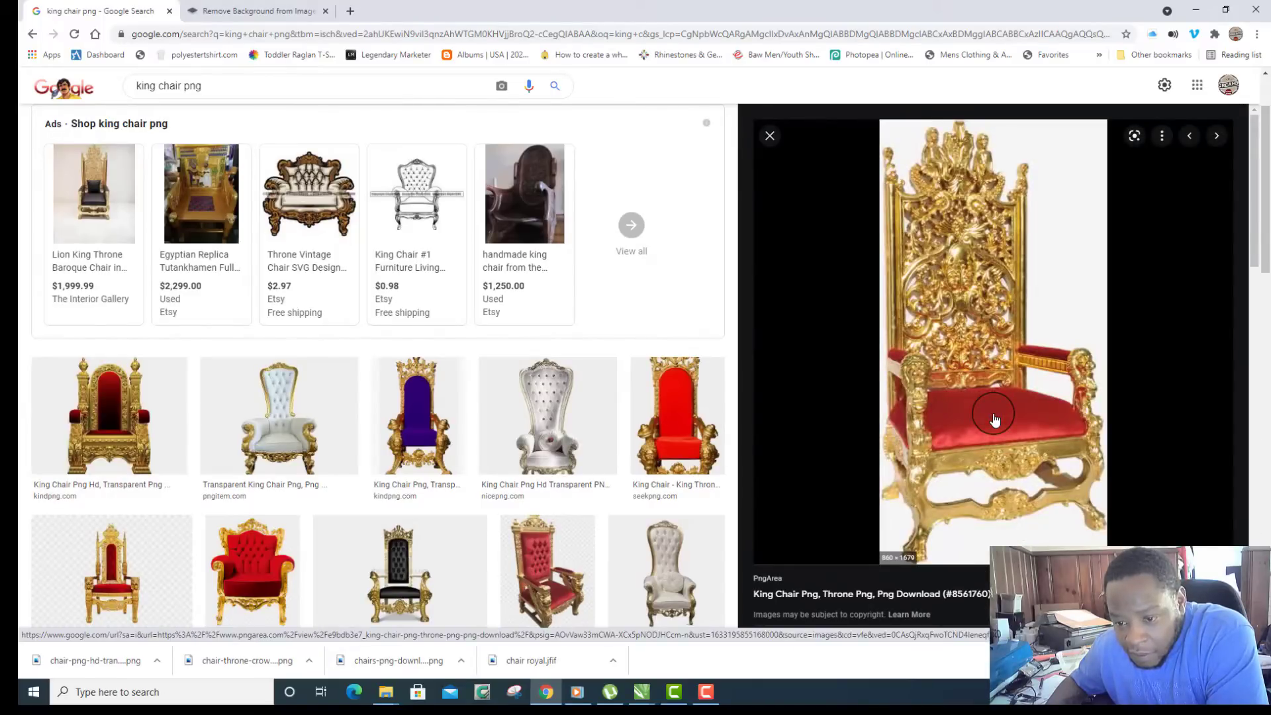
{"action": "right_click", "coordinate": [836, 362]}
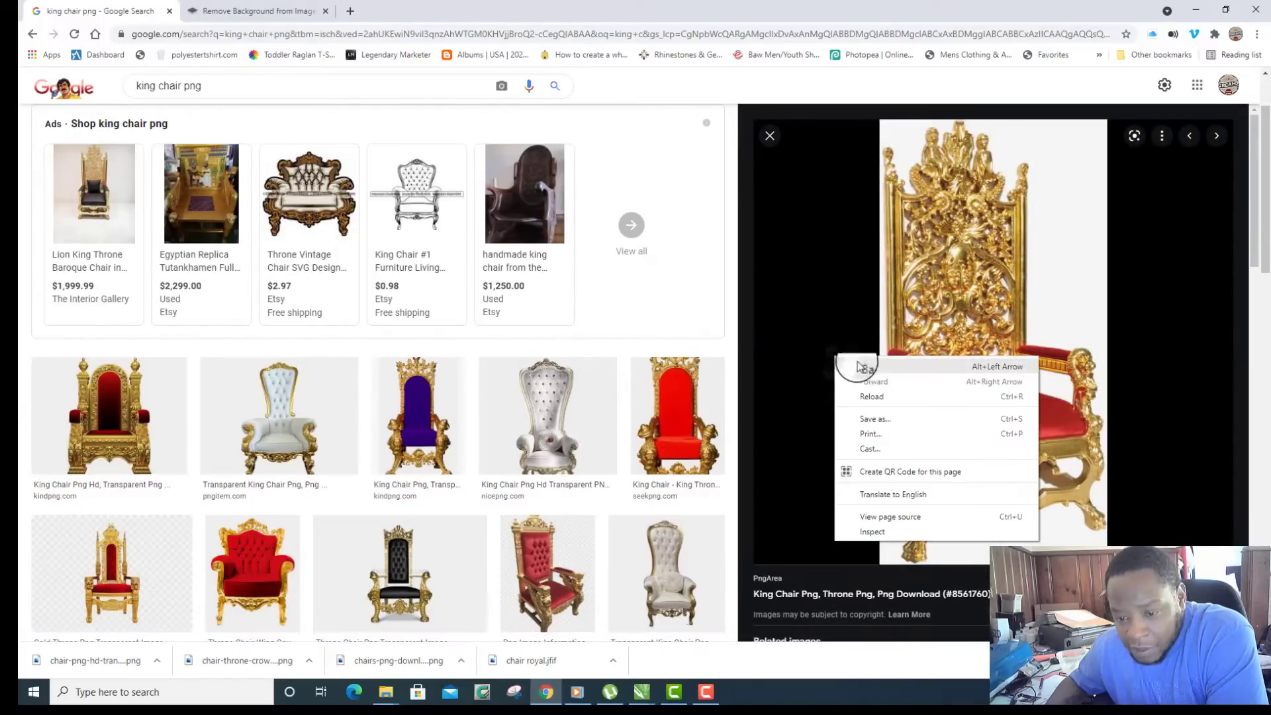
{"action": "left_click", "coordinate": [880, 363]}
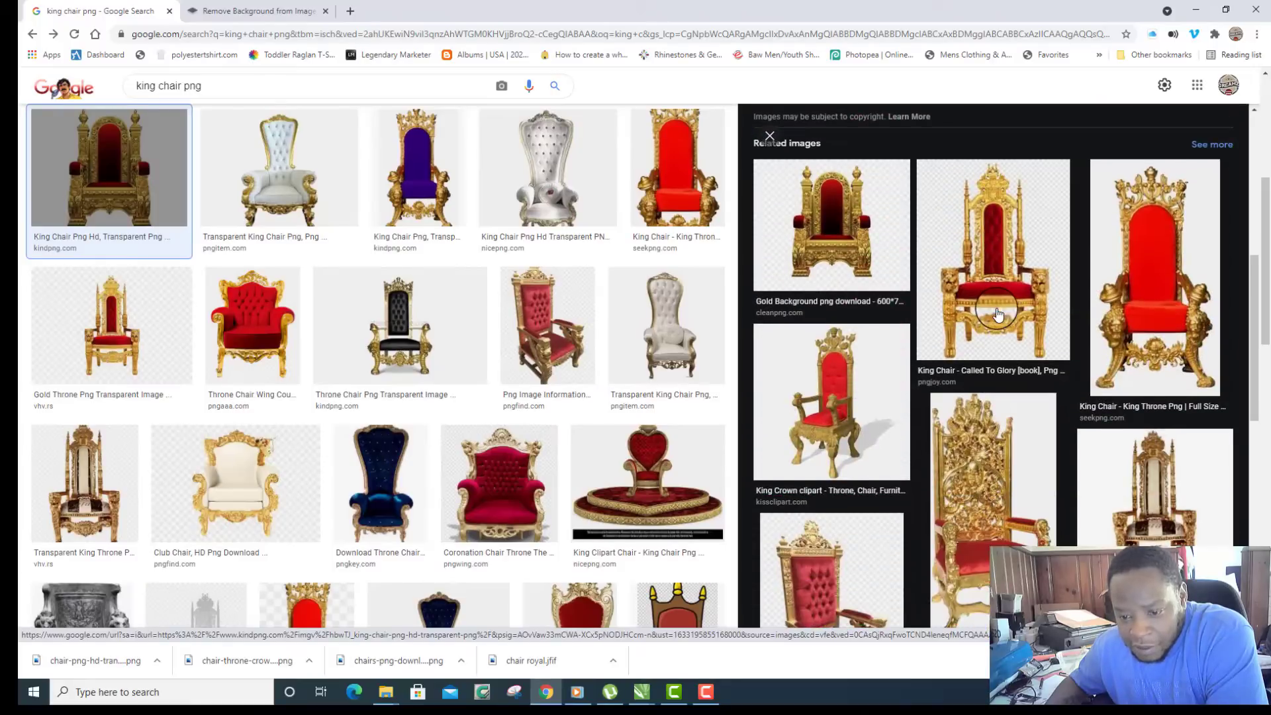
Step: Examine the angled tufted red Kings Chair from PngFind and browse its related images
{"action": "scroll", "coordinate": [999, 315], "scroll_direction": "down", "scroll_amount": 5}
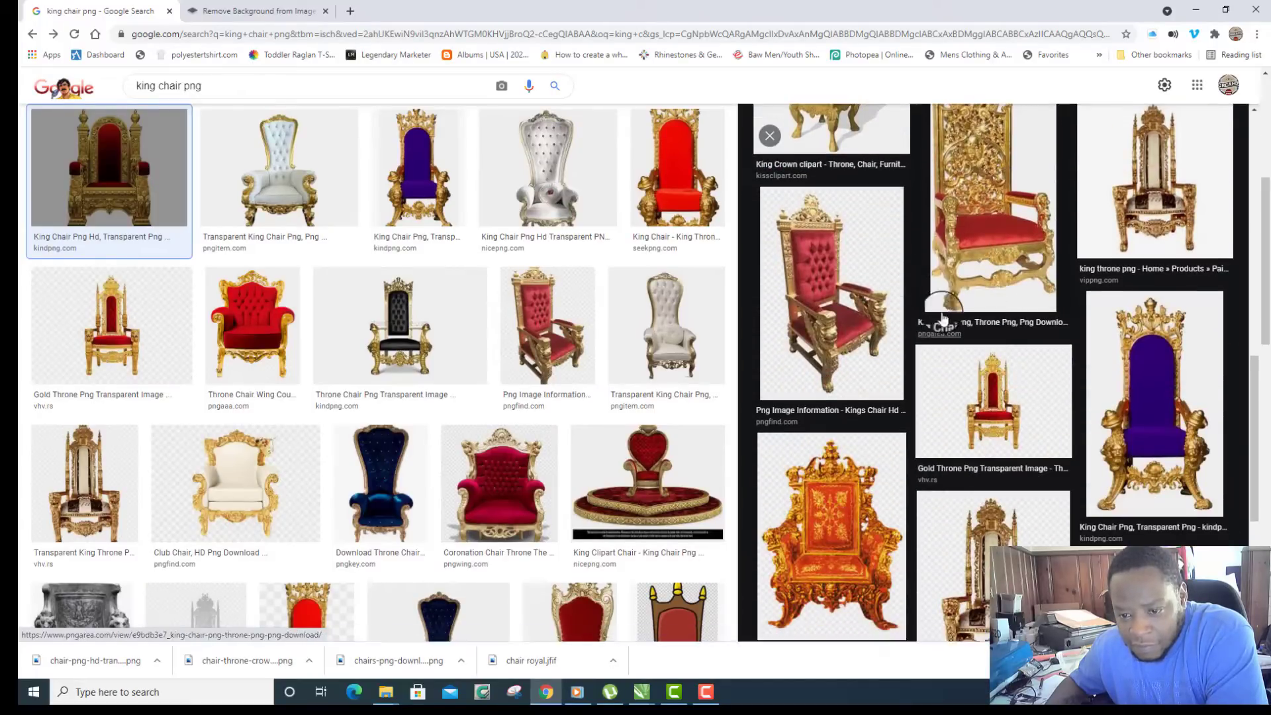
{"action": "left_click", "coordinate": [838, 326]}
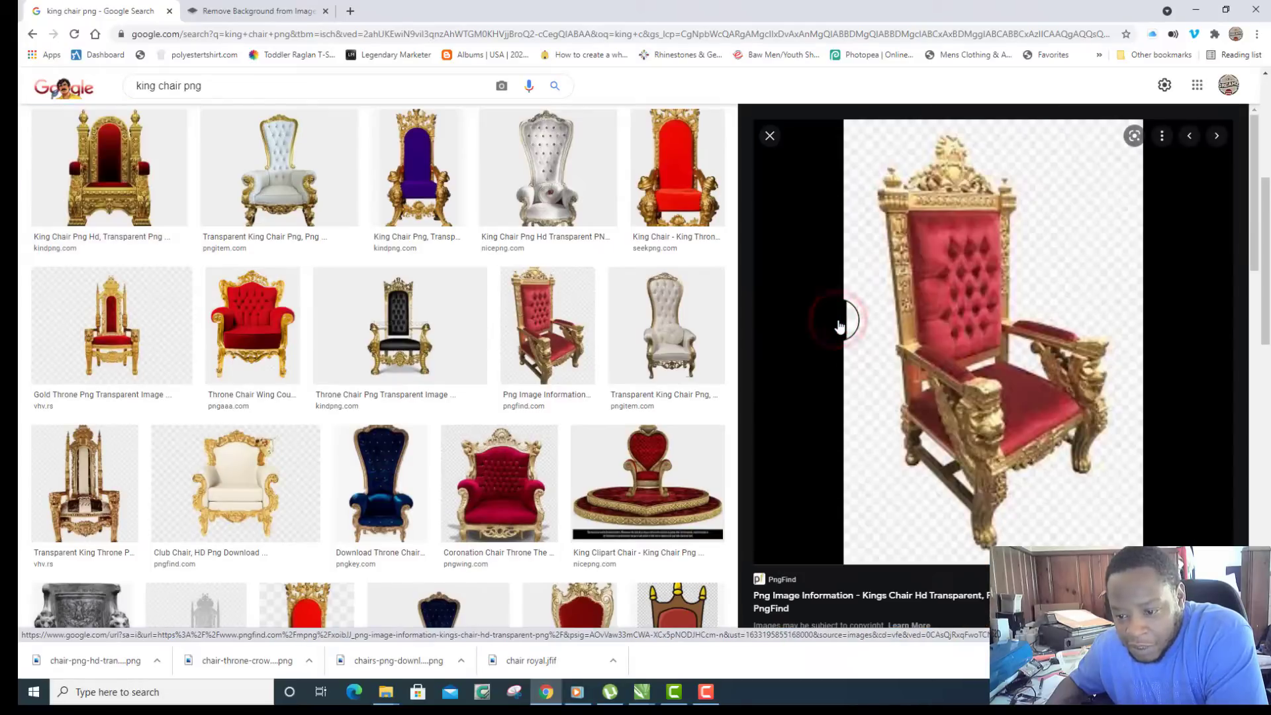
{"action": "scroll", "coordinate": [1000, 411], "scroll_direction": "up", "scroll_amount": 3}
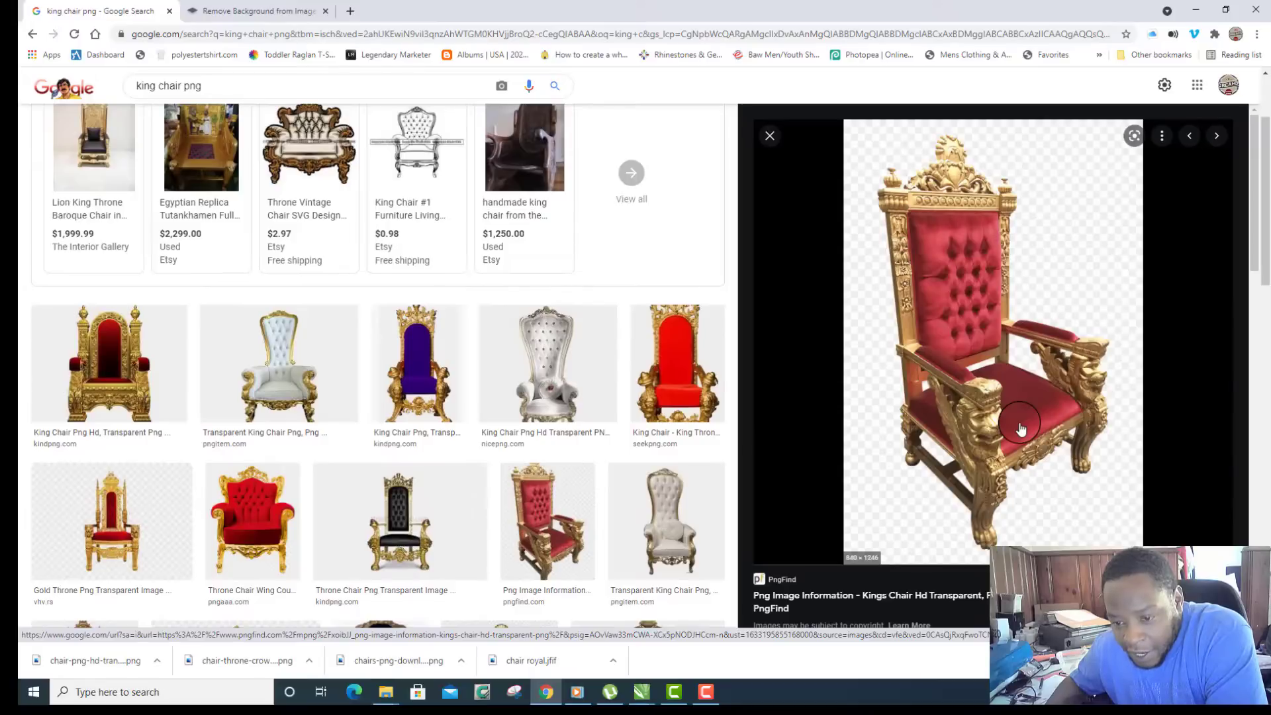
{"action": "scroll", "coordinate": [1020, 429], "scroll_direction": "down", "scroll_amount": 2}
{"action": "scroll", "coordinate": [1020, 429], "scroll_direction": "up", "scroll_amount": 2}
{"action": "scroll", "coordinate": [1020, 429], "scroll_direction": "down", "scroll_amount": 2}
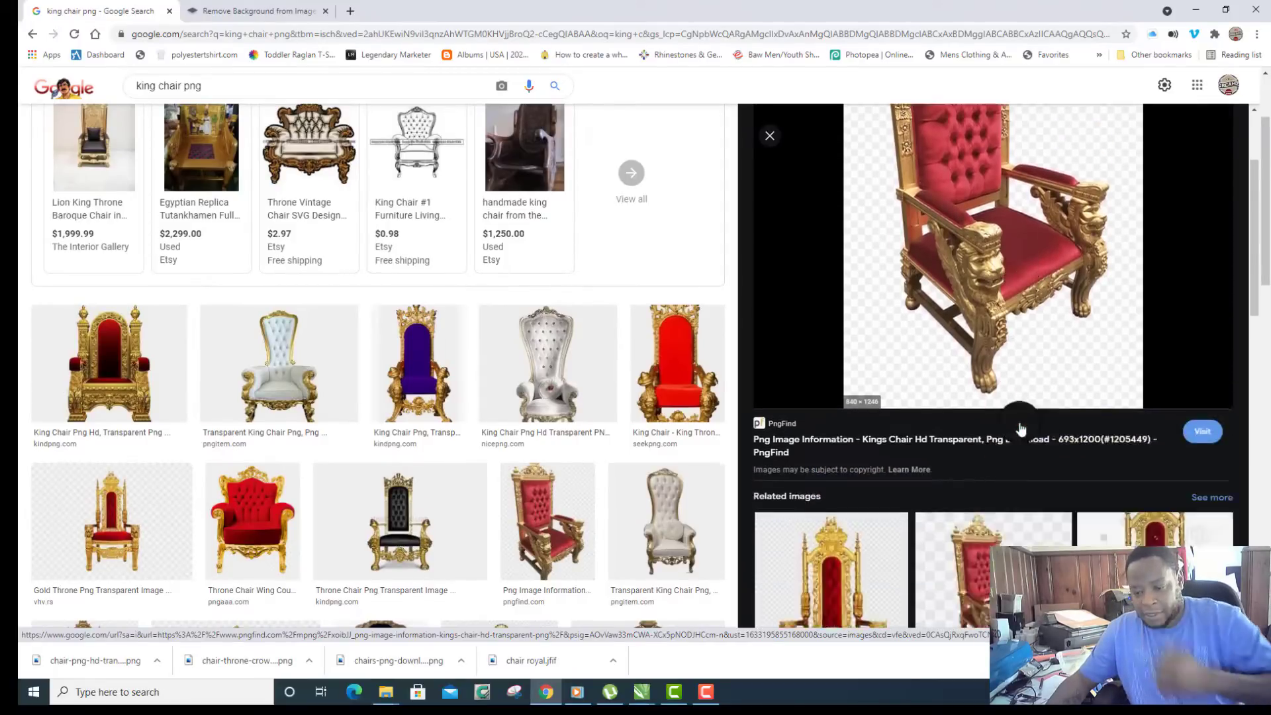
{"action": "scroll", "coordinate": [1021, 429], "scroll_direction": "down", "scroll_amount": 3}
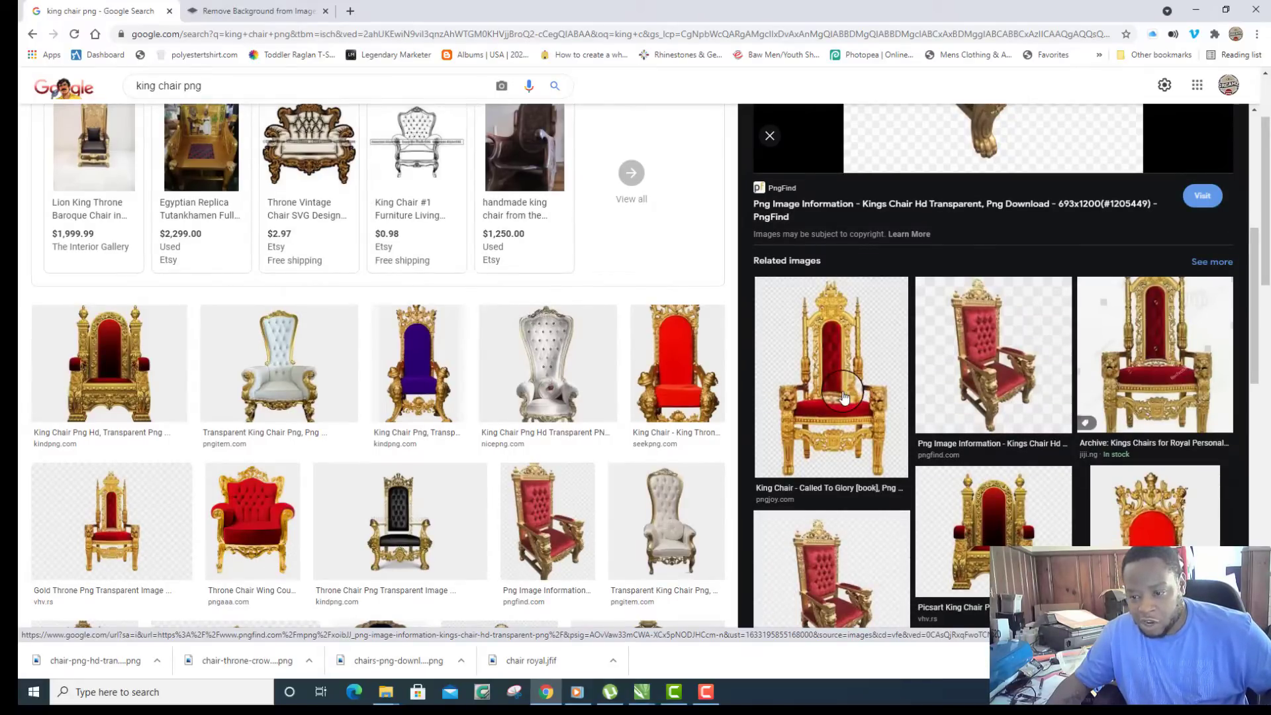
{"action": "scroll", "coordinate": [844, 397], "scroll_direction": "down", "scroll_amount": 1}
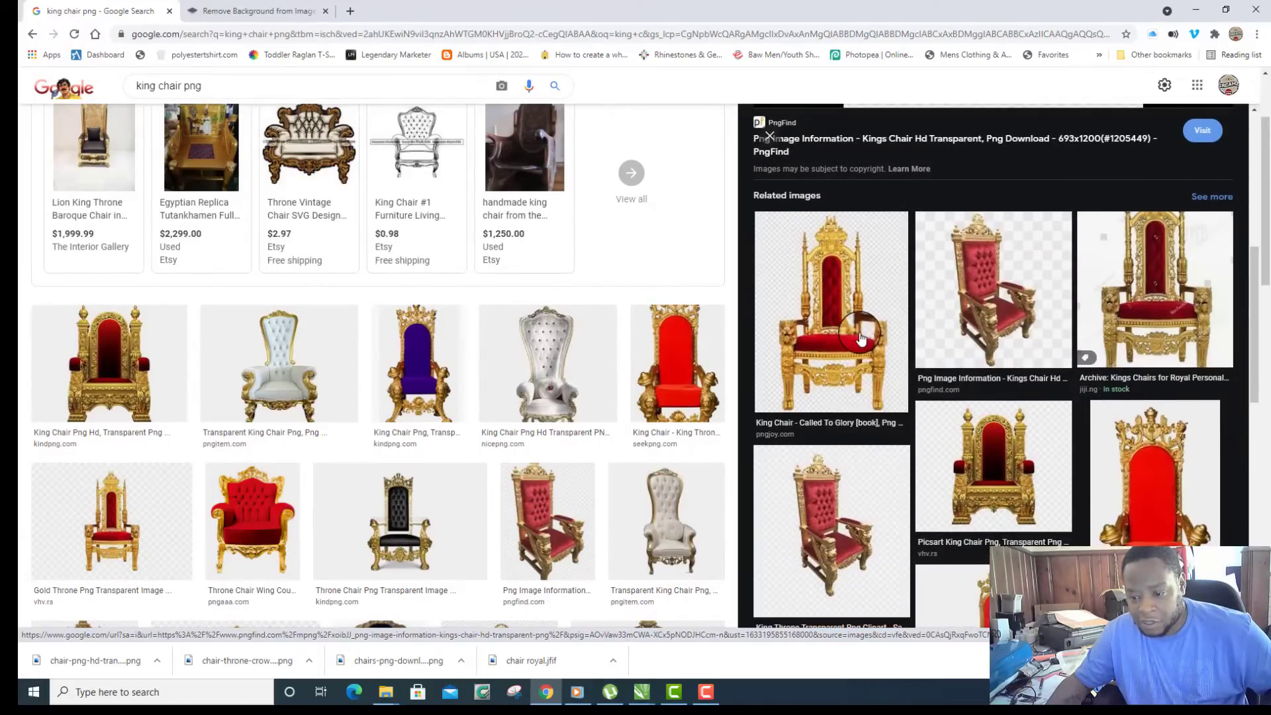
Step: Preview the related "King Chair - Called To Glory" image from PngJoy and try to save it from the search results
{"action": "left_click", "coordinate": [860, 338]}
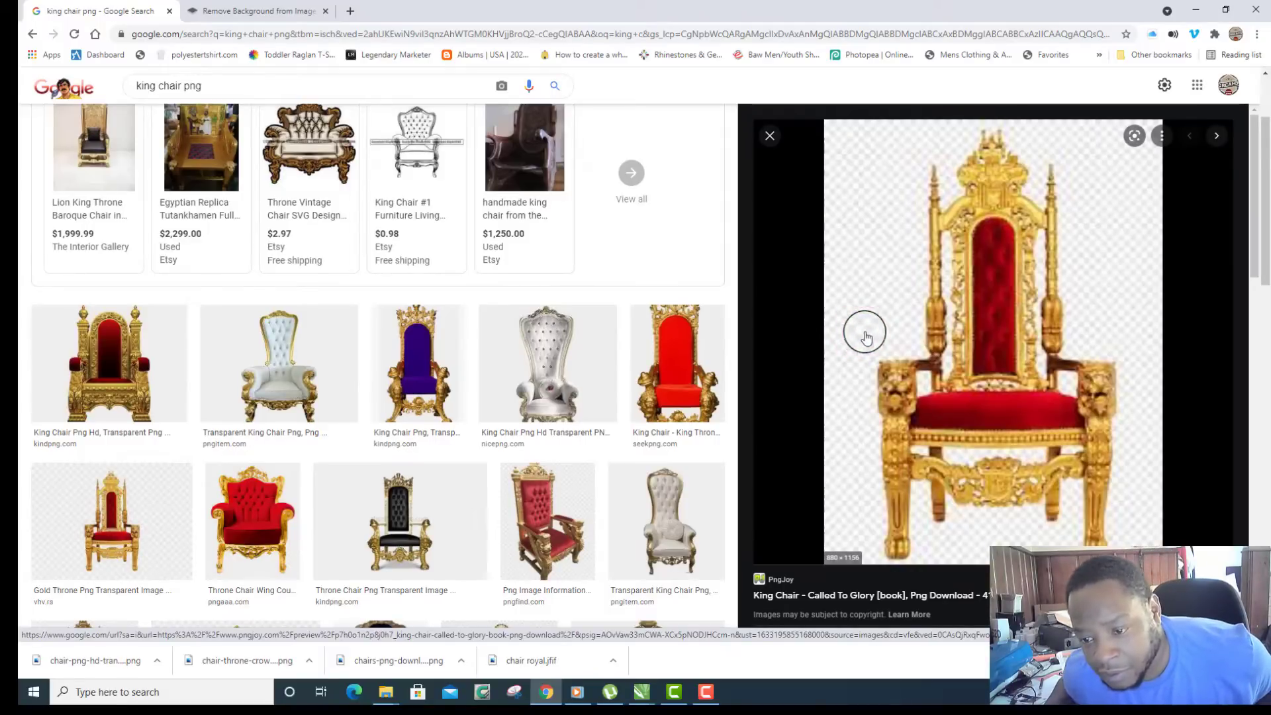
{"action": "scroll", "coordinate": [1012, 312], "scroll_direction": "down", "scroll_amount": 1}
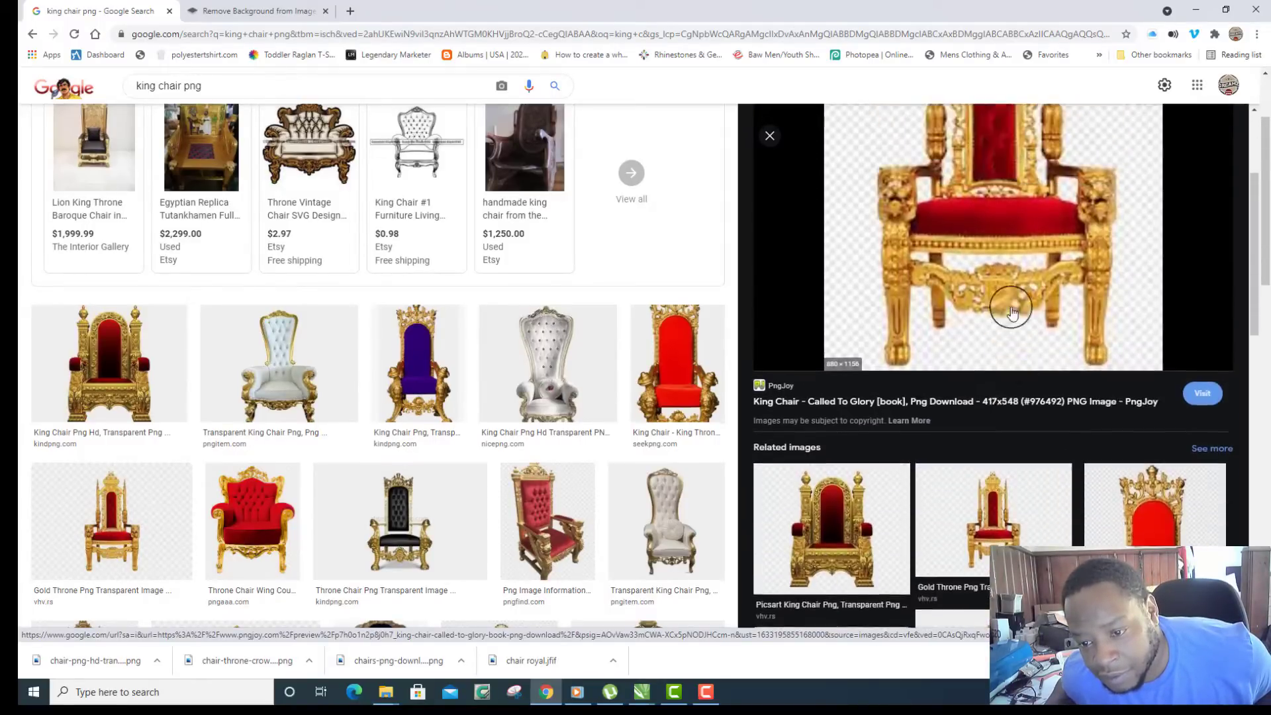
{"action": "scroll", "coordinate": [1011, 313], "scroll_direction": "up", "scroll_amount": 1}
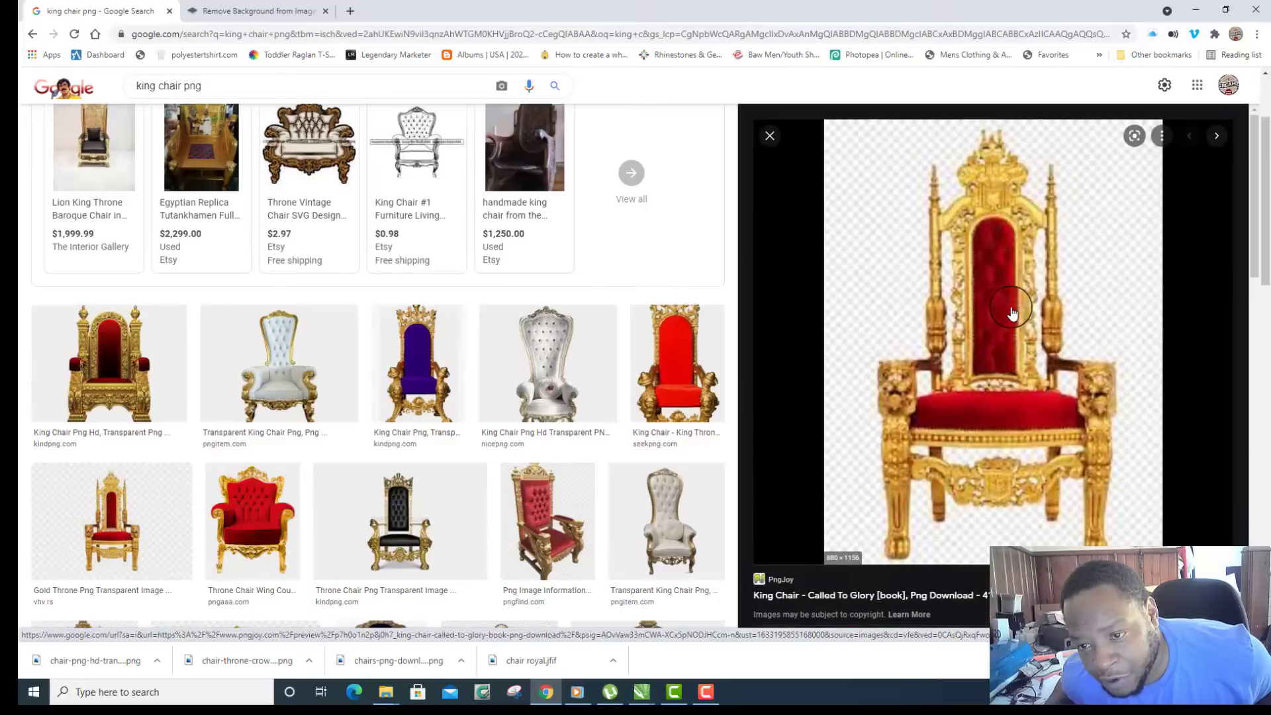
{"action": "right_click", "coordinate": [1027, 277]}
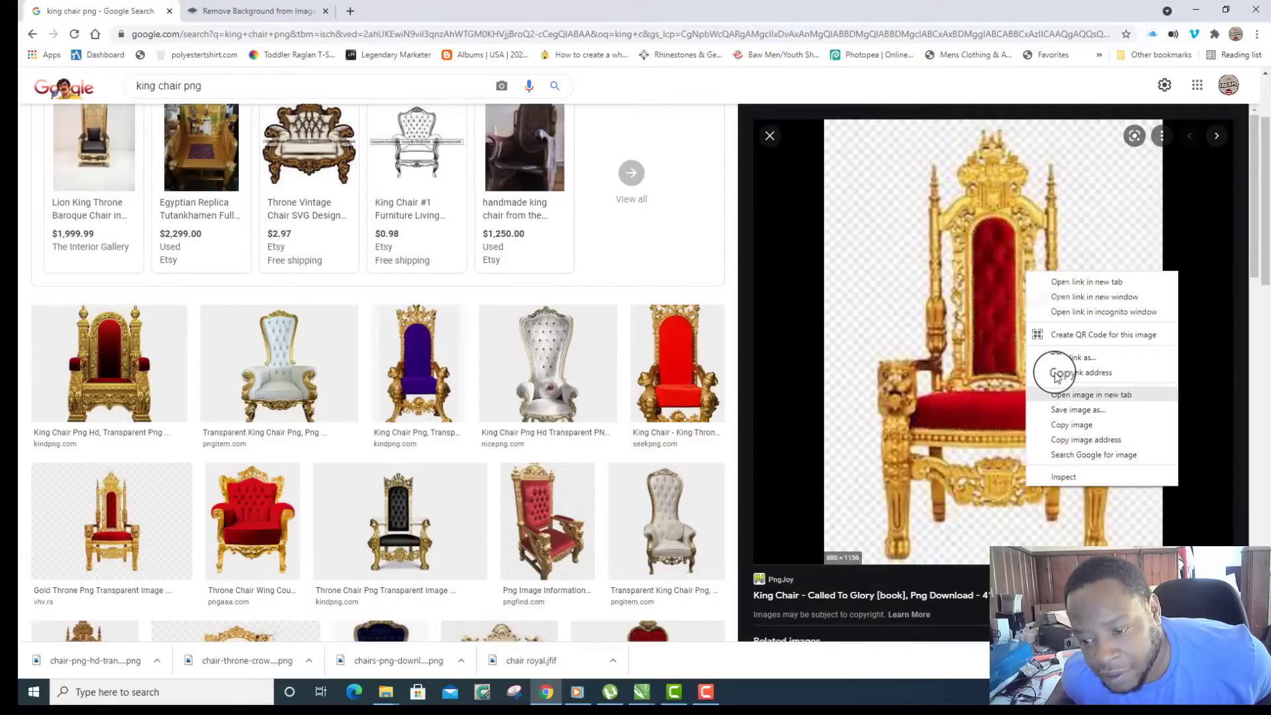
{"action": "left_click", "coordinate": [1071, 408]}
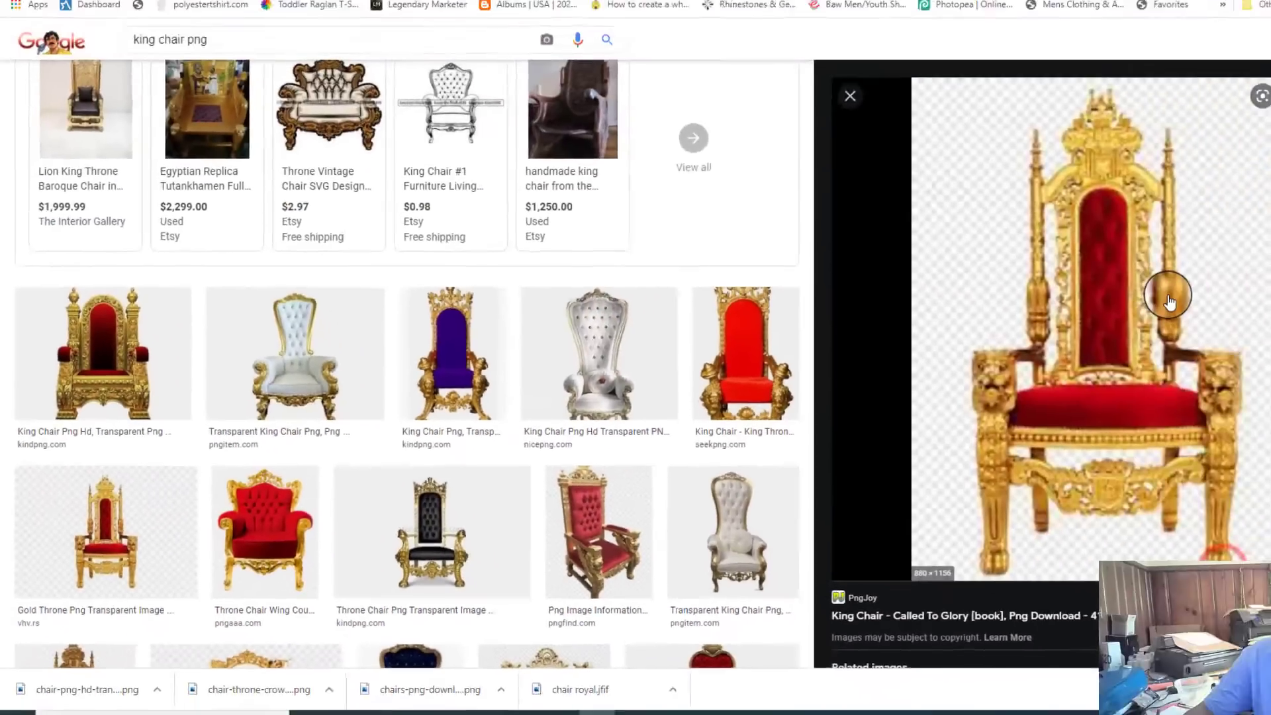
{"action": "scroll", "coordinate": [964, 362], "scroll_direction": "down", "scroll_amount": 5}
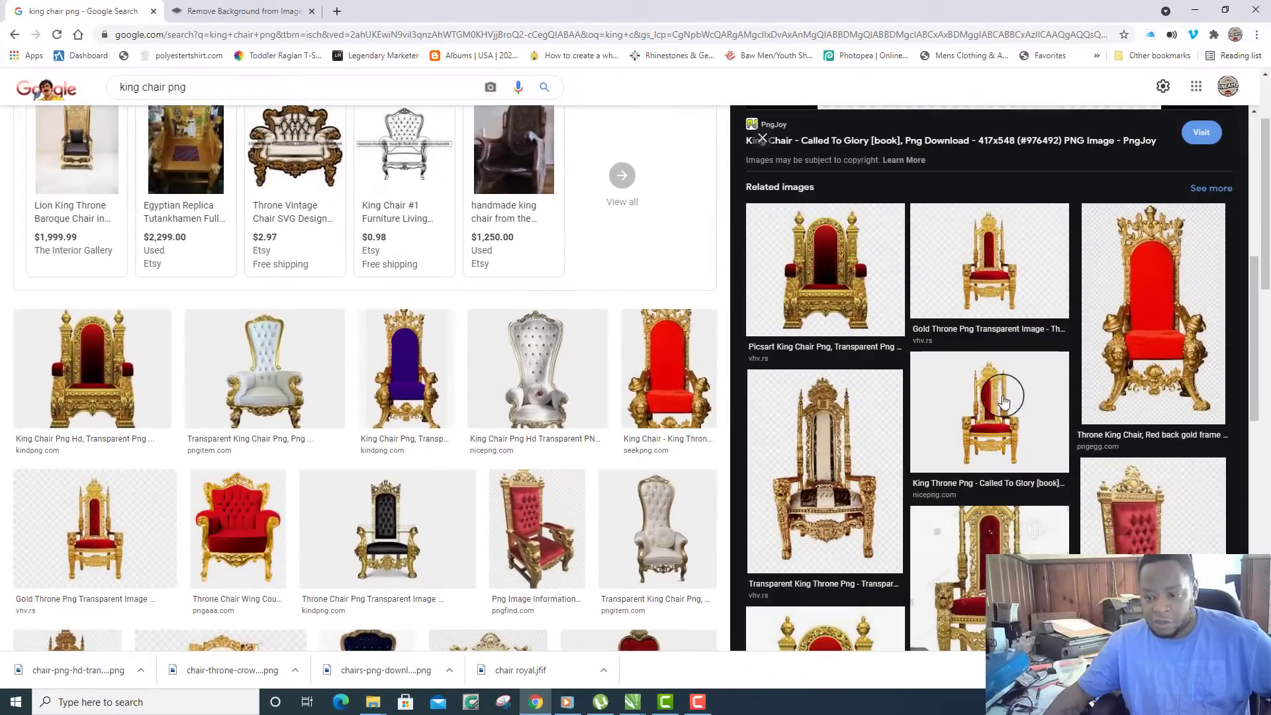
{"action": "scroll", "coordinate": [1003, 399], "scroll_direction": "up", "scroll_amount": 5}
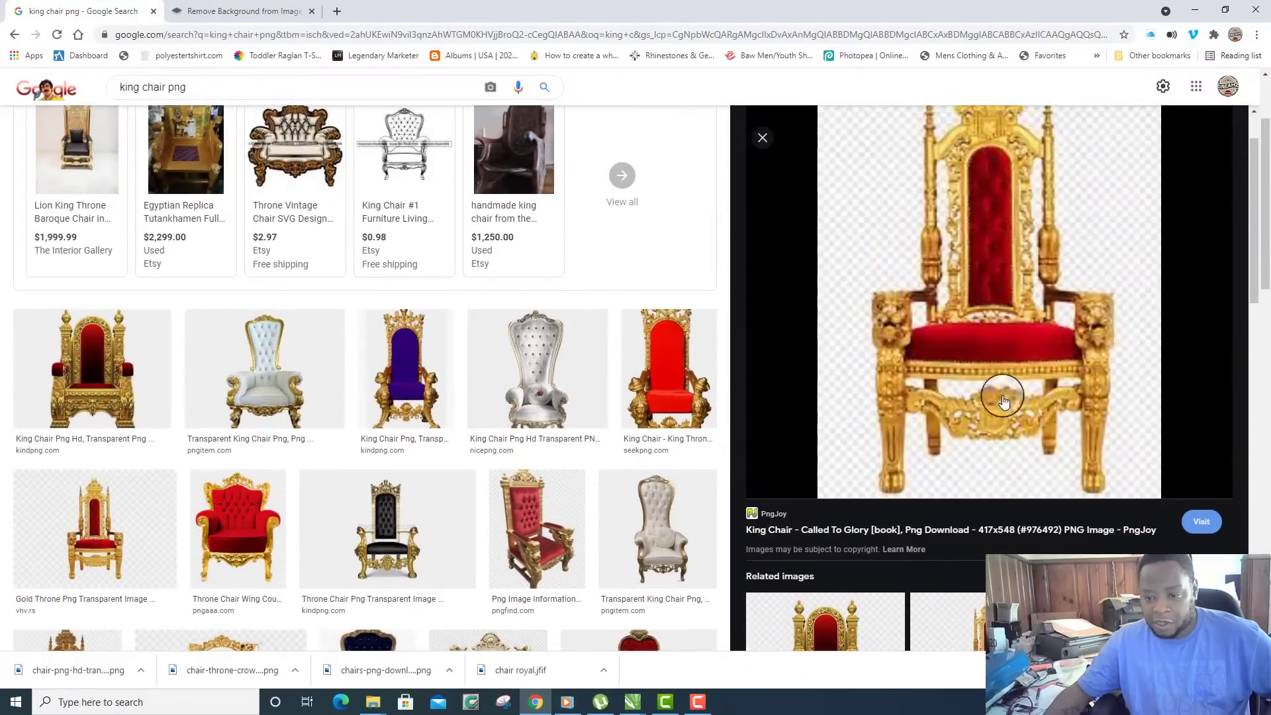
Step: Open the PngJoy page of the "King Chair - Called To Glory" image and download its transparent PNG
{"action": "left_click", "coordinate": [1031, 340]}
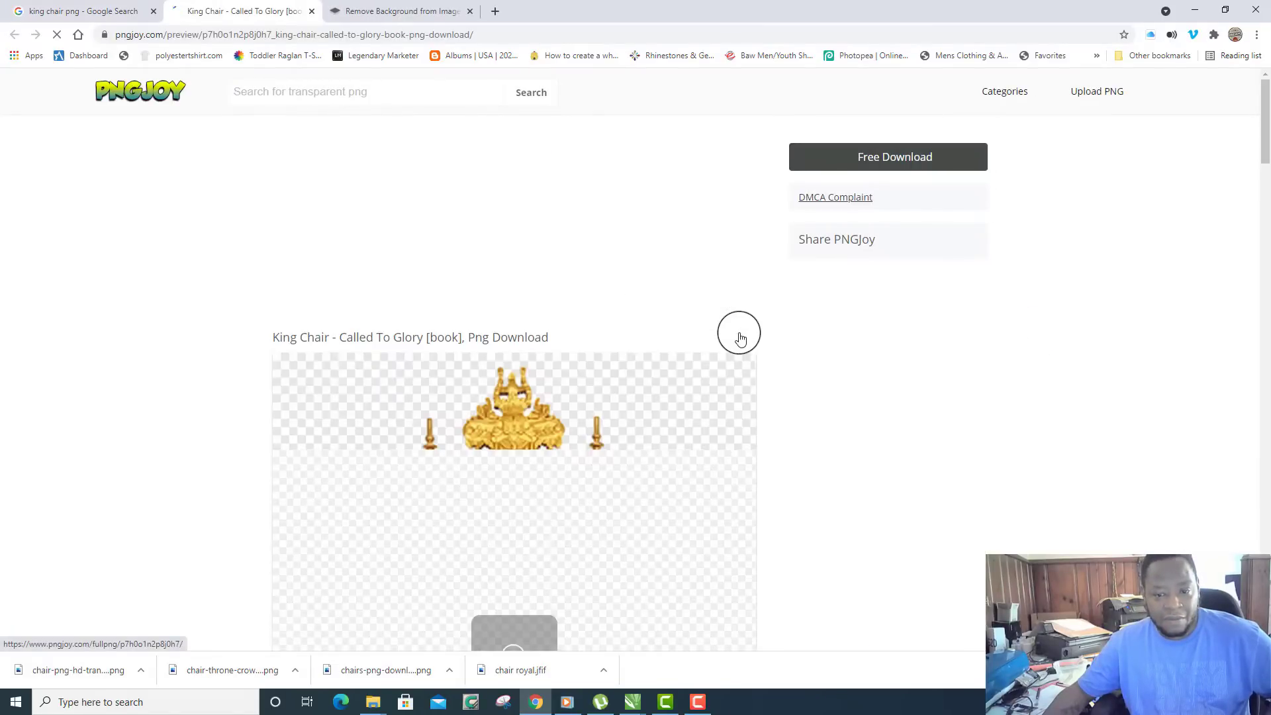
{"action": "scroll", "coordinate": [680, 301], "scroll_direction": "down", "scroll_amount": 4}
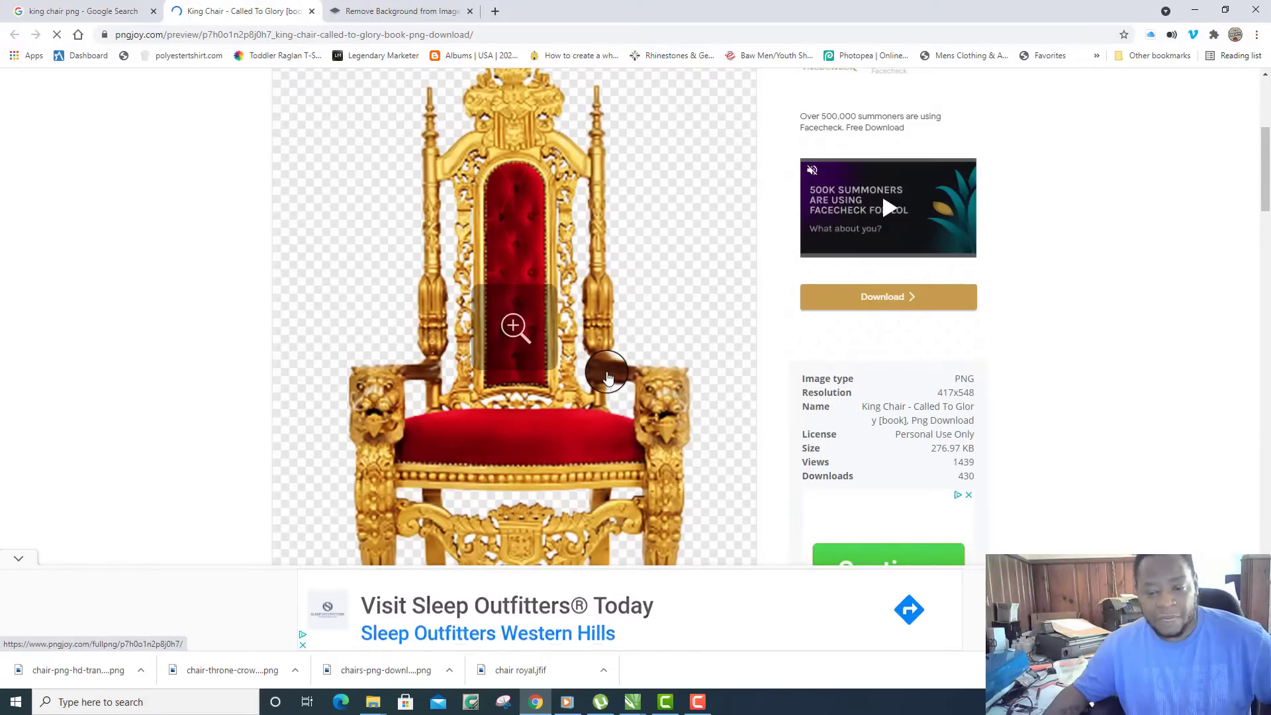
{"action": "scroll", "coordinate": [606, 374], "scroll_direction": "up", "scroll_amount": 3}
{"action": "scroll", "coordinate": [608, 376], "scroll_direction": "down", "scroll_amount": 3}
{"action": "scroll", "coordinate": [604, 371], "scroll_direction": "up", "scroll_amount": 5}
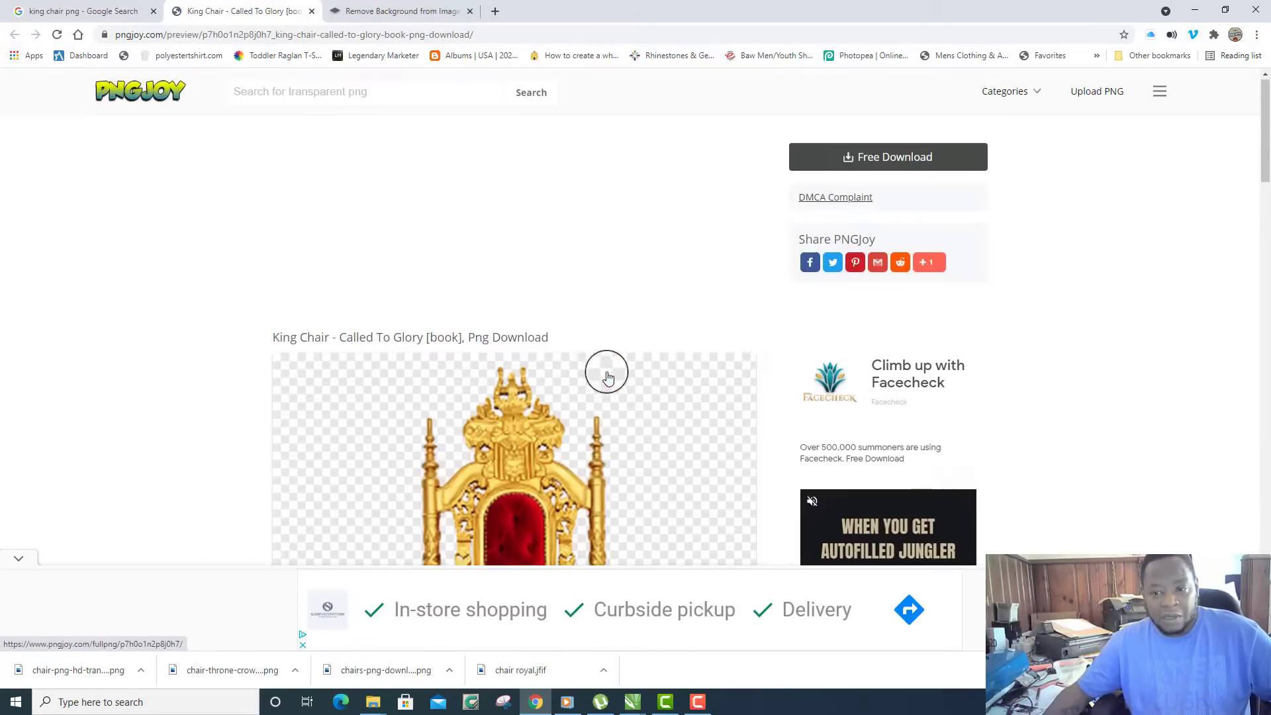
{"action": "left_click", "coordinate": [910, 157]}
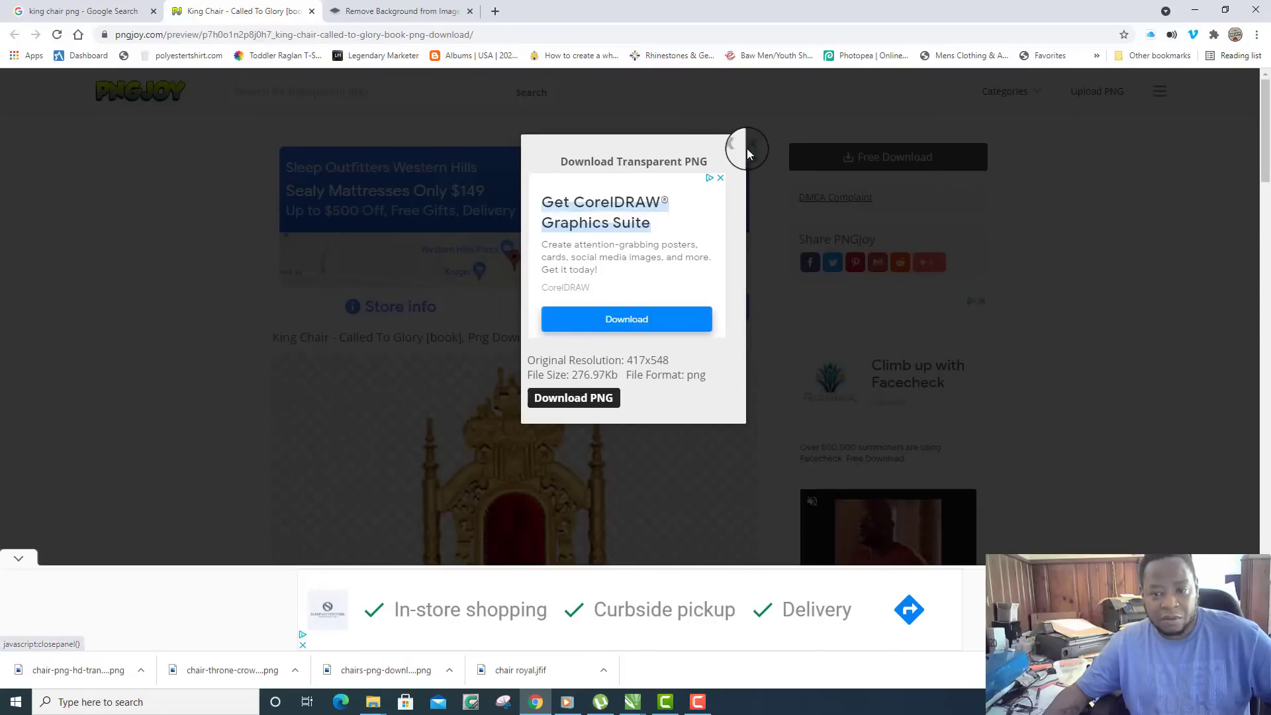
{"action": "left_click", "coordinate": [599, 397]}
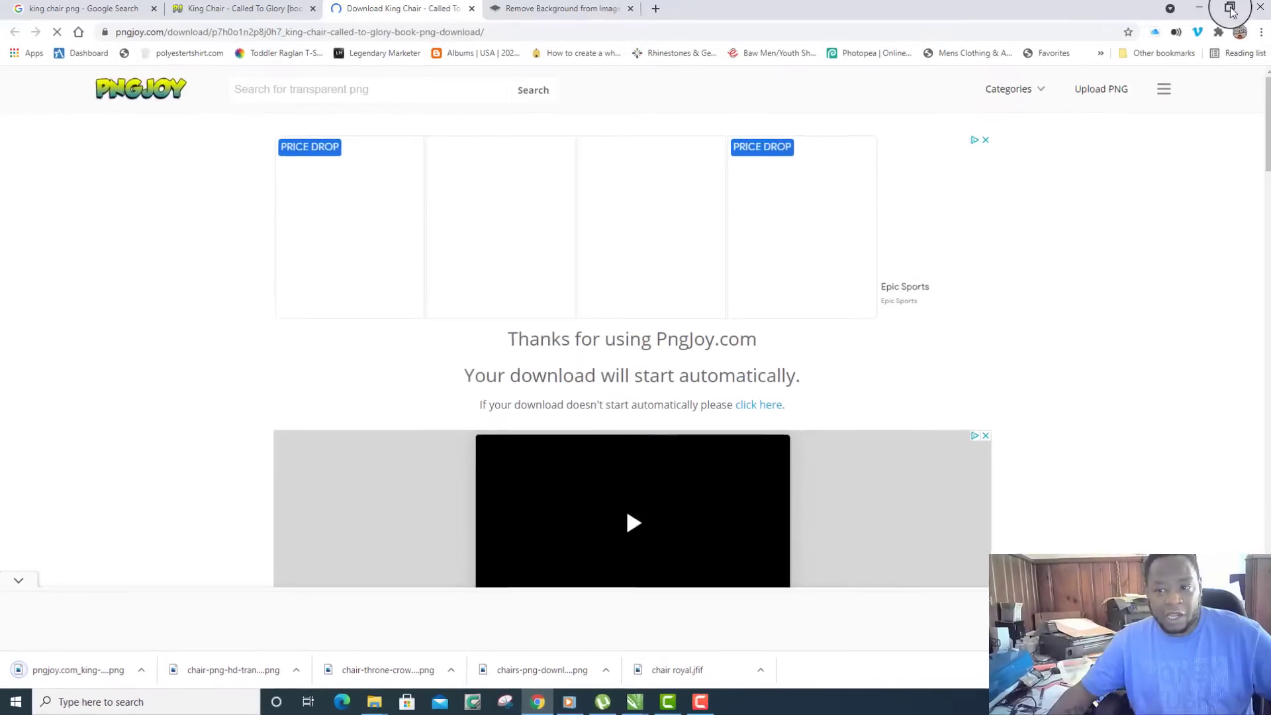
Step: Place the downloaded PngJoy king chair PNG into the Untitled-1 document in CorelDRAW, and return to the full-size browser window
{"action": "left_click", "coordinate": [1230, 9]}
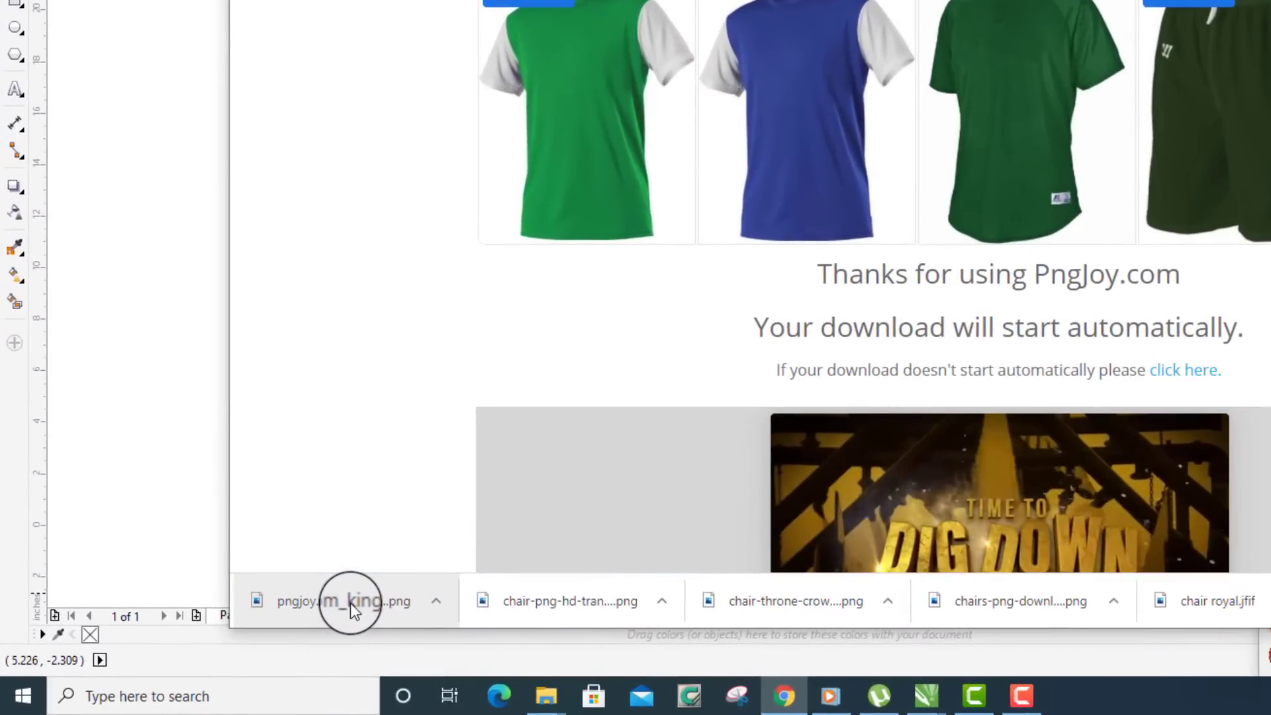
{"action": "left_click_drag", "start_coordinate": [351, 602], "coordinate": [148, 303]}
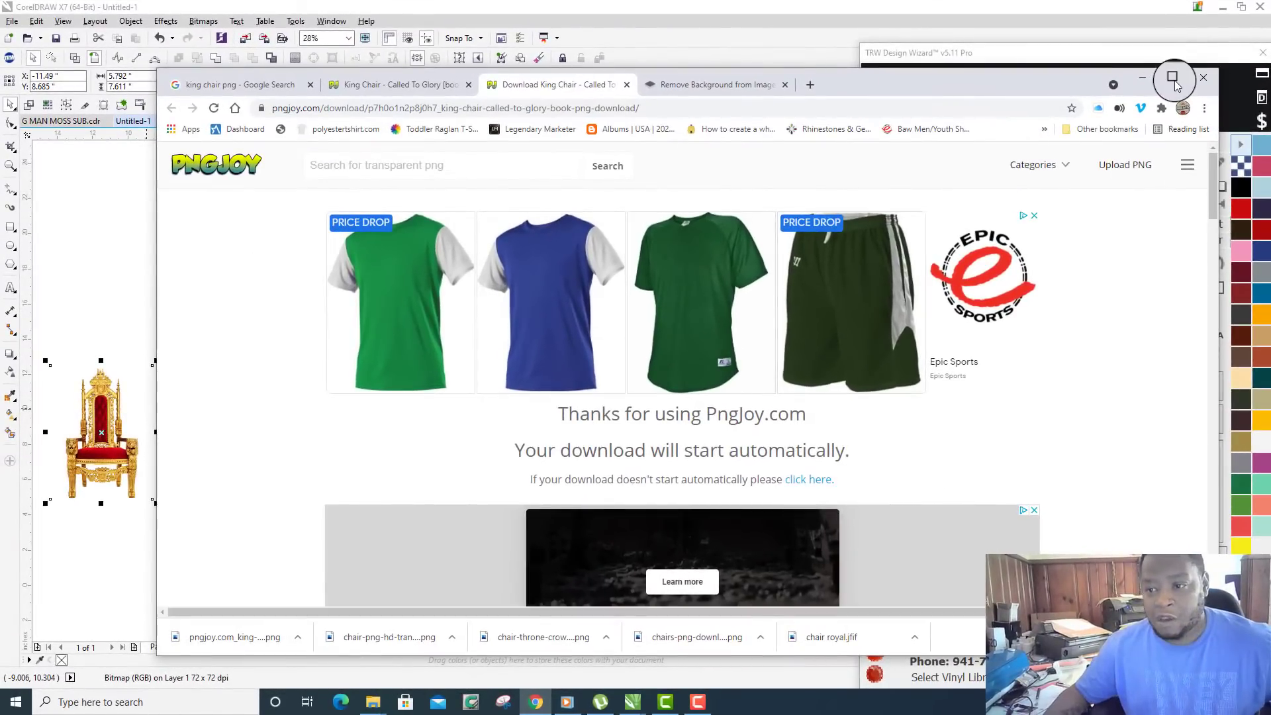
{"action": "left_click", "coordinate": [1173, 78]}
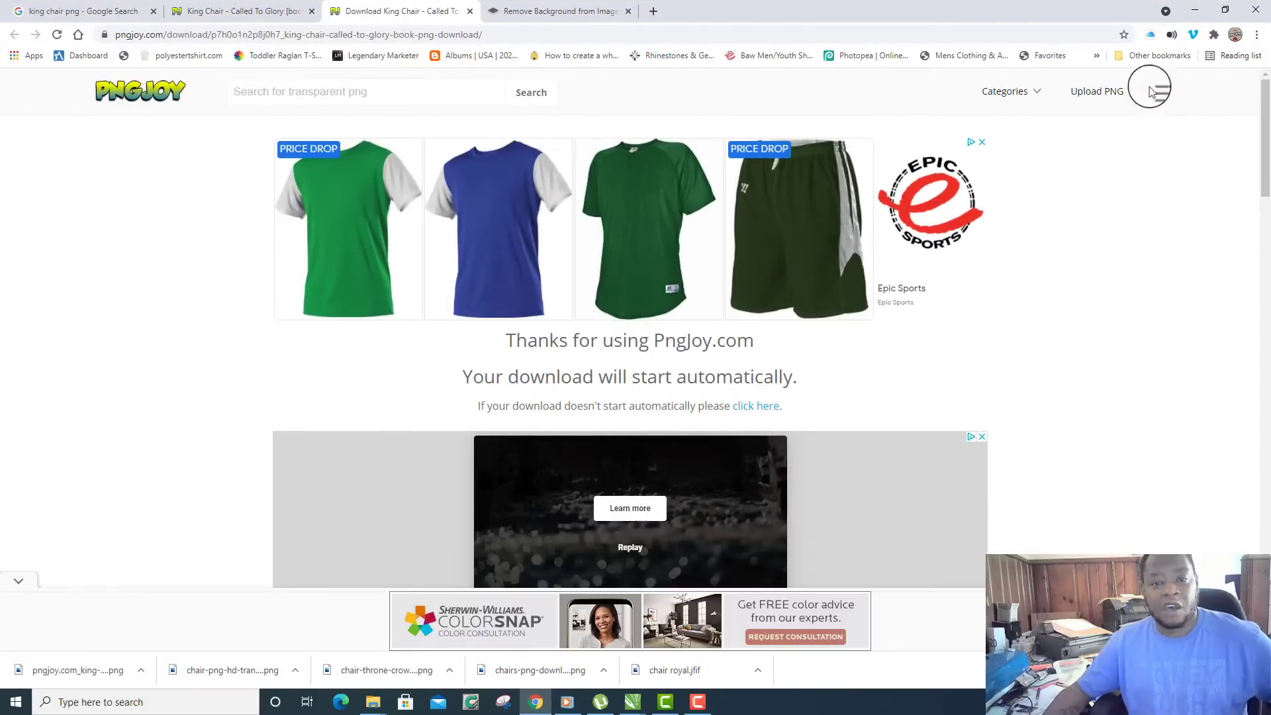
Step: Upload the downloaded PngJoy king chair PNG to remove.bg to strip its background
{"action": "left_click", "coordinate": [568, 9]}
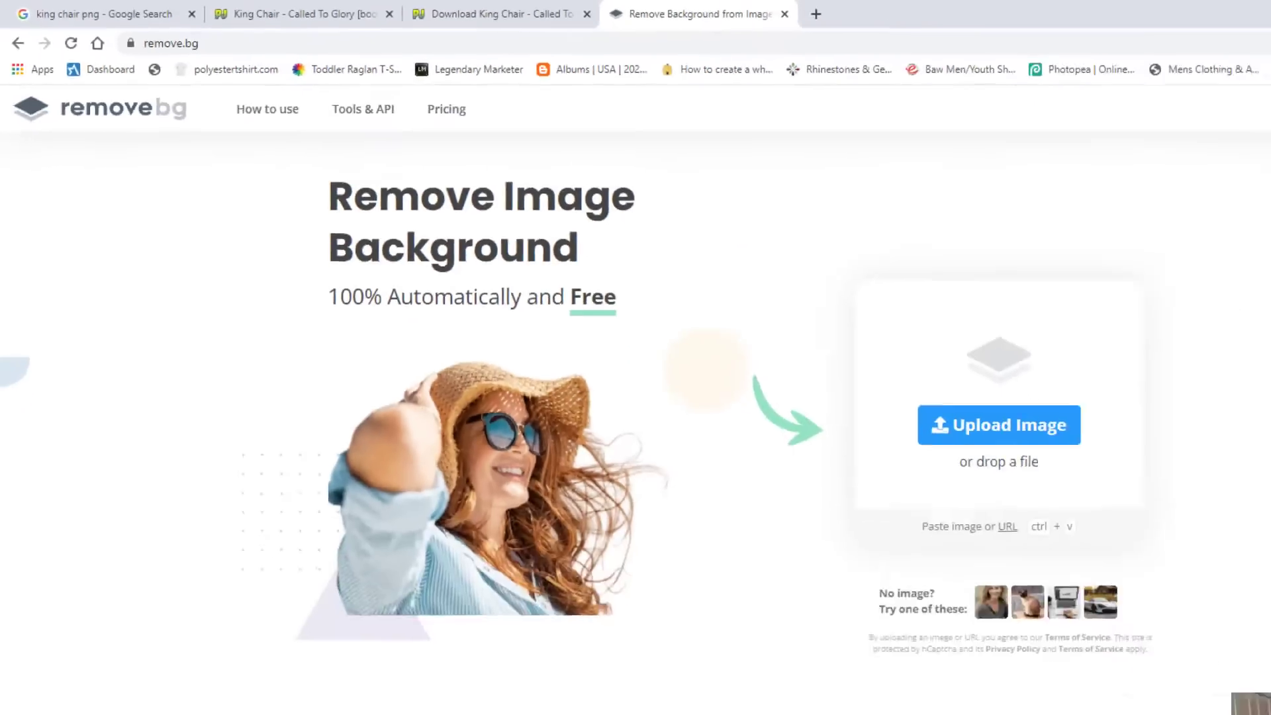
{"action": "left_click_drag", "start_coordinate": [60, 670], "coordinate": [812, 342]}
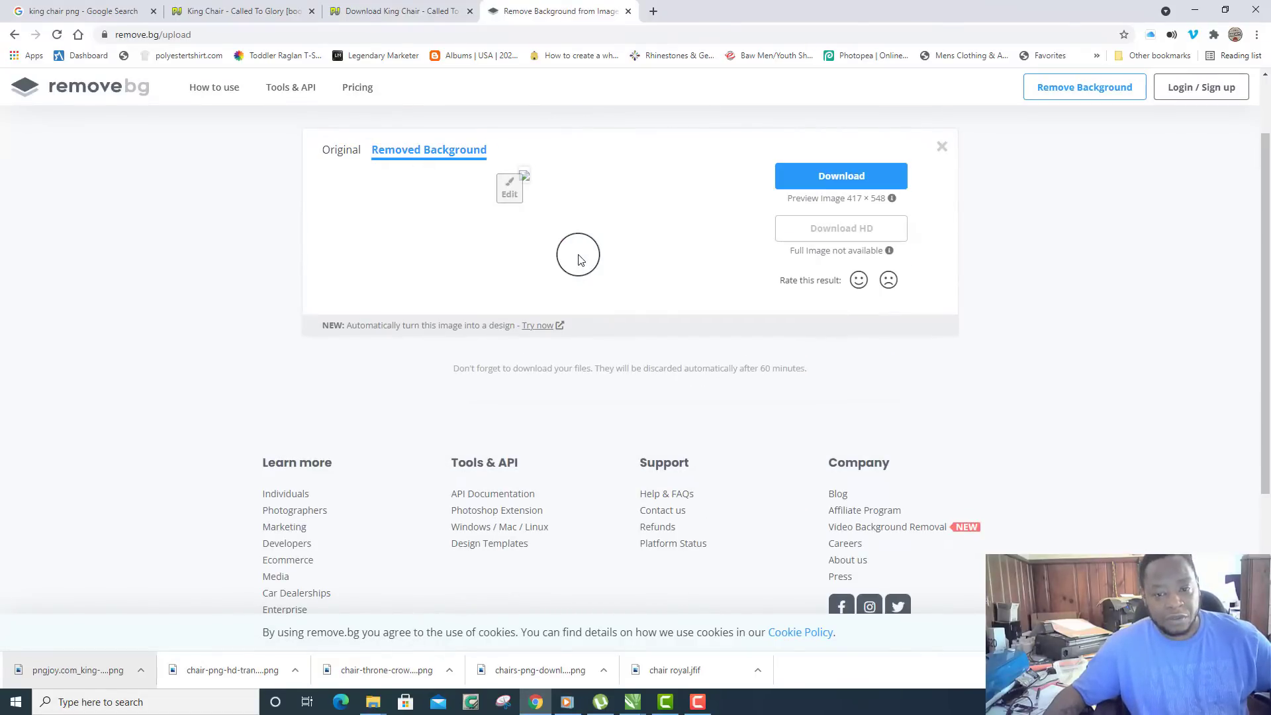
{"action": "scroll", "coordinate": [578, 258], "scroll_direction": "up", "scroll_amount": 1}
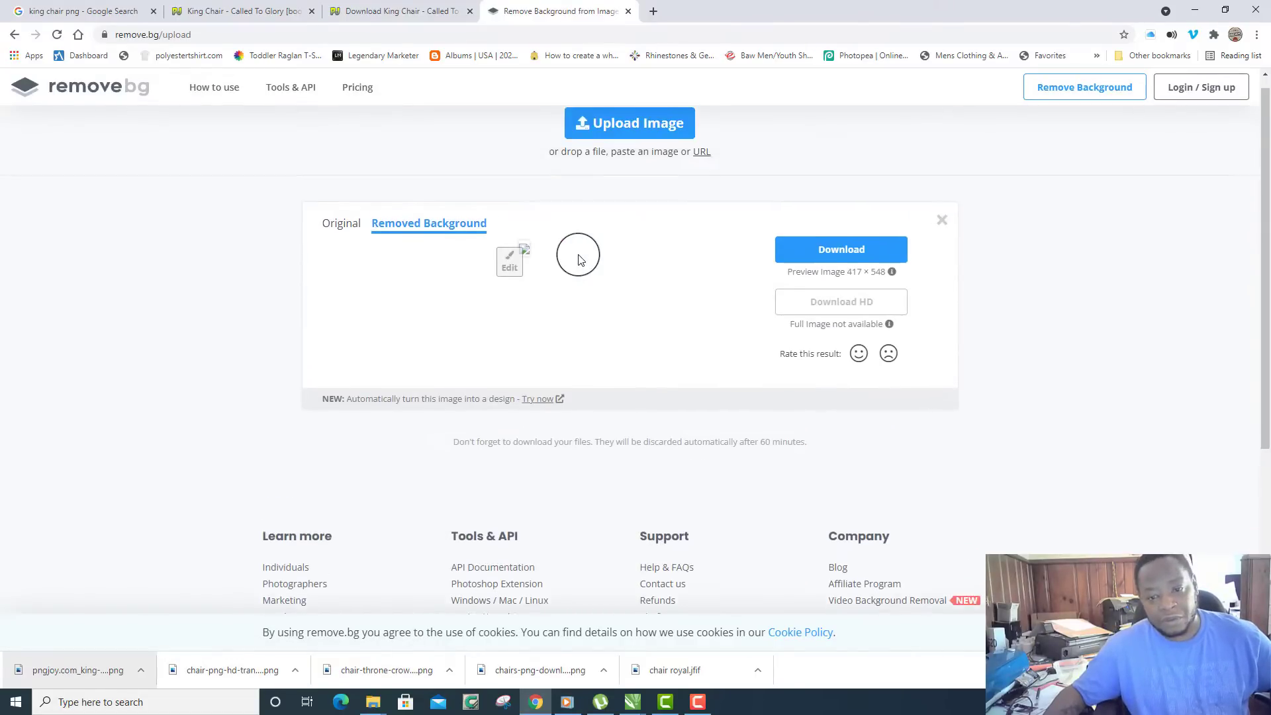
Step: Upload the PngJoy king chair PNG to remove.bg again and download the background-free preview image
{"action": "left_click", "coordinate": [814, 265]}
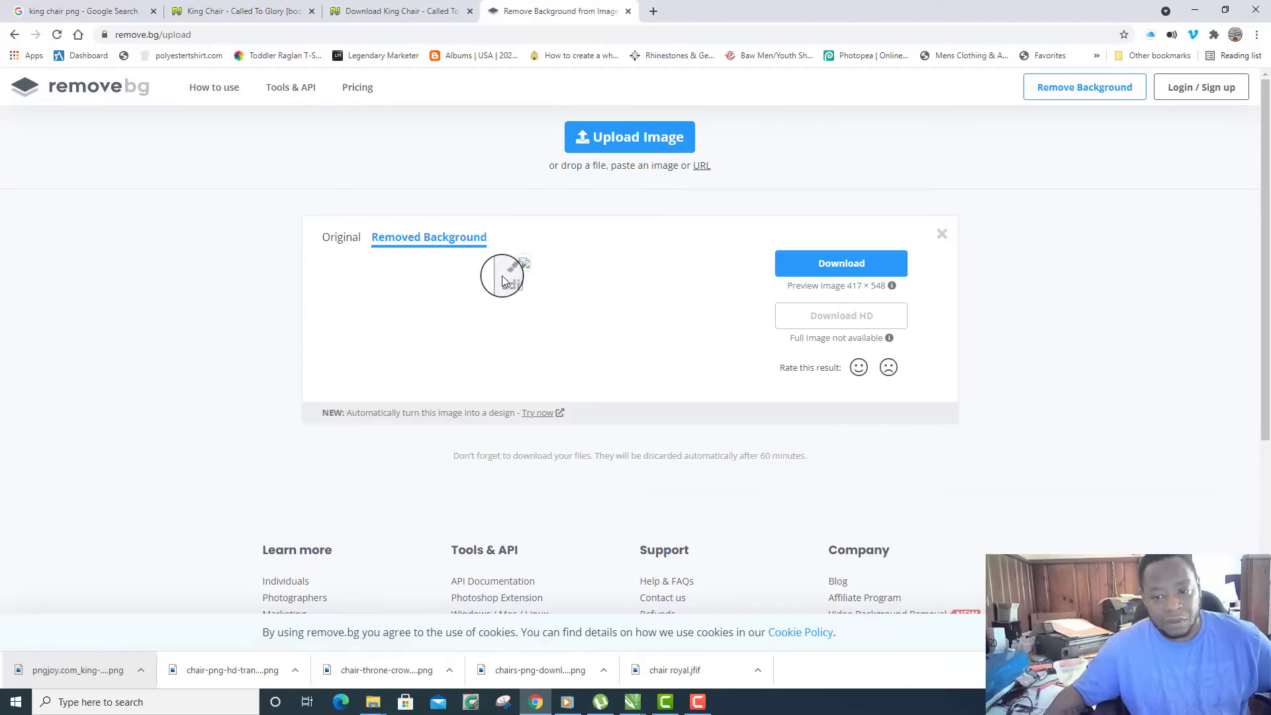
{"action": "left_click_drag", "start_coordinate": [80, 670], "coordinate": [691, 295]}
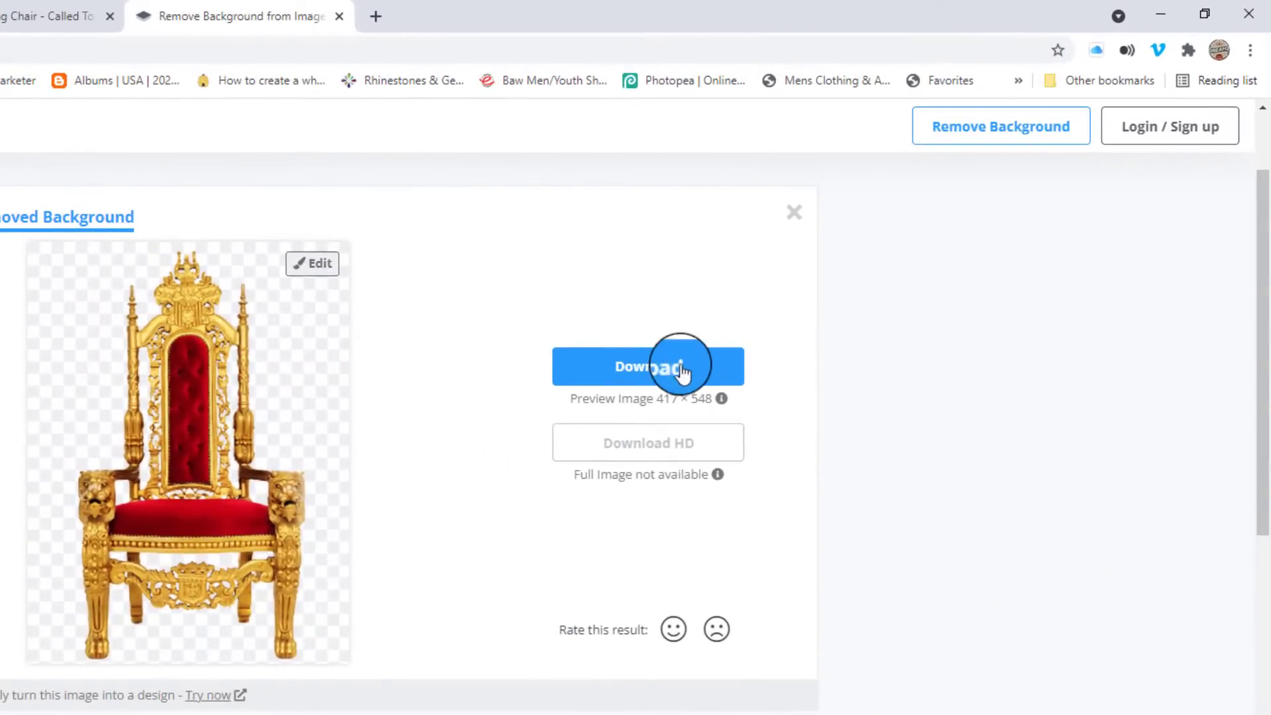
{"action": "left_click", "coordinate": [690, 369]}
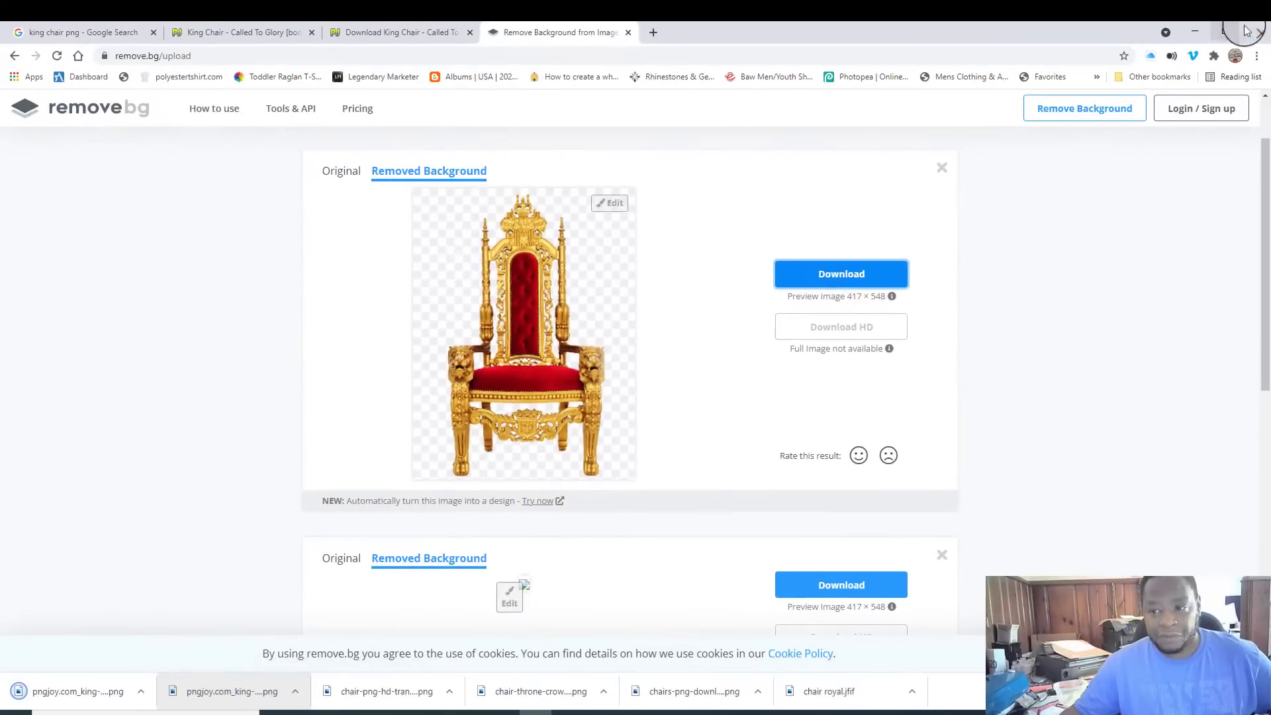
Step: Place the newly downloaded background-free chair PNG into the Untitled-1 document in CorelDRAW, above the existing chair, and switch to CorelDRAW
{"action": "left_click", "coordinate": [1224, 33]}
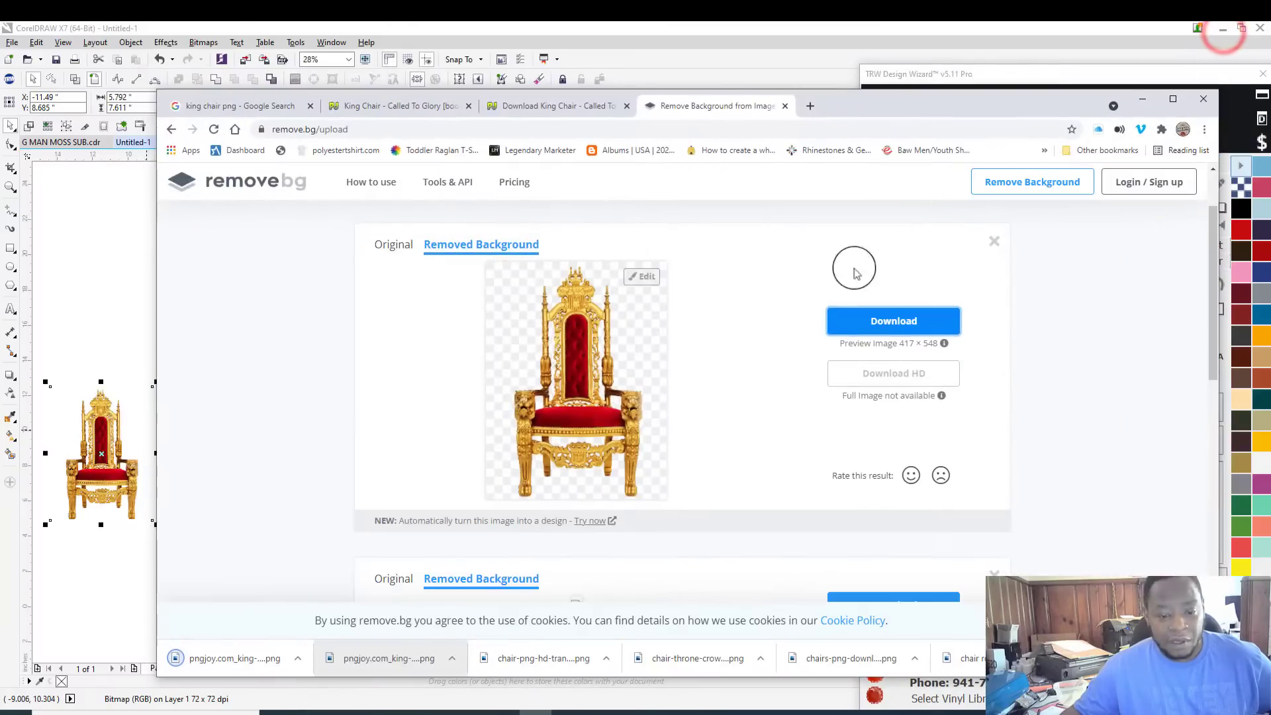
{"action": "left_click_drag", "start_coordinate": [239, 659], "coordinate": [91, 312]}
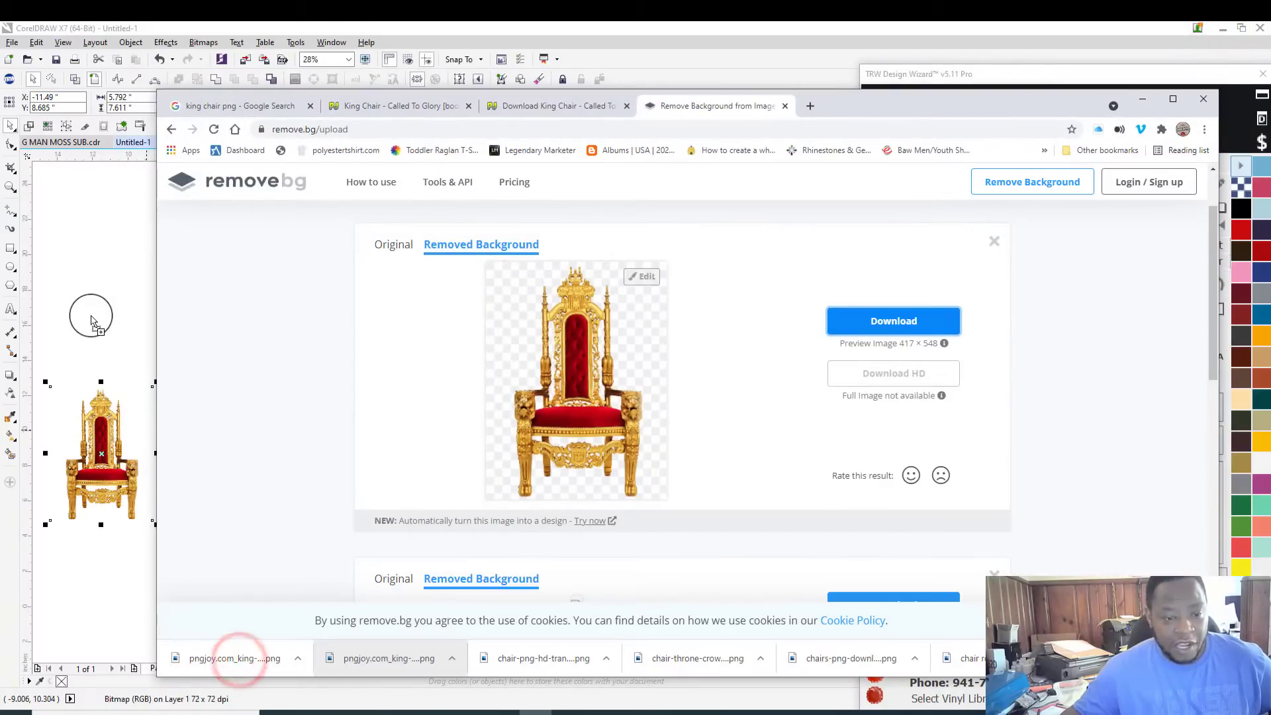
{"action": "left_click", "coordinate": [566, 24]}
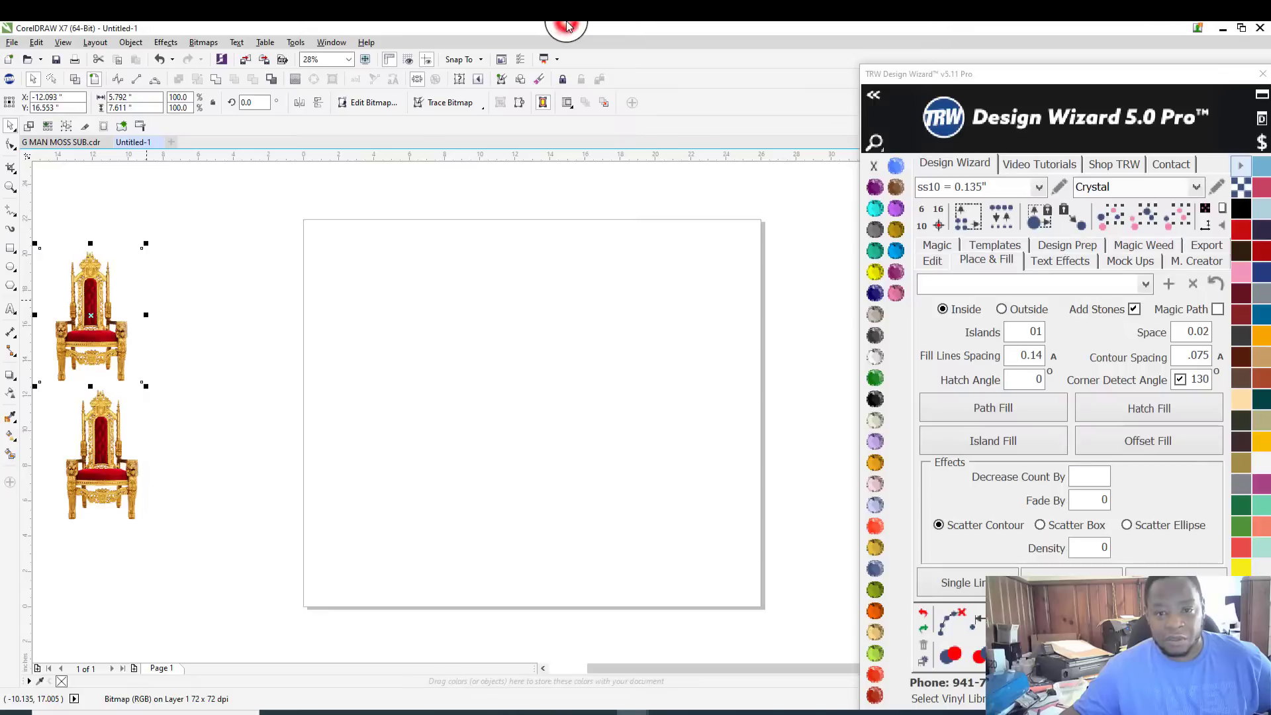
Step: Move the upper chair to the right of the other one, then move both chairs together onto the page
{"action": "left_click_drag", "start_coordinate": [66, 323], "coordinate": [179, 468]}
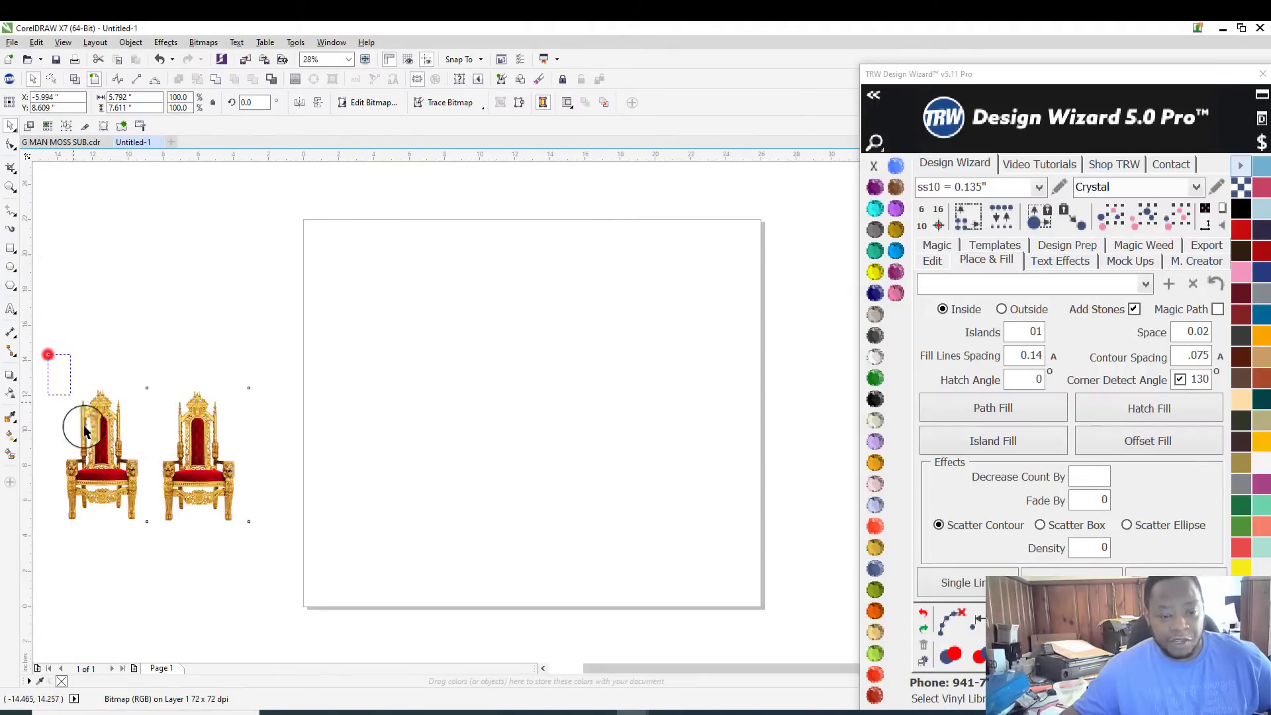
{"action": "left_click_drag", "start_coordinate": [85, 432], "coordinate": [300, 574]}
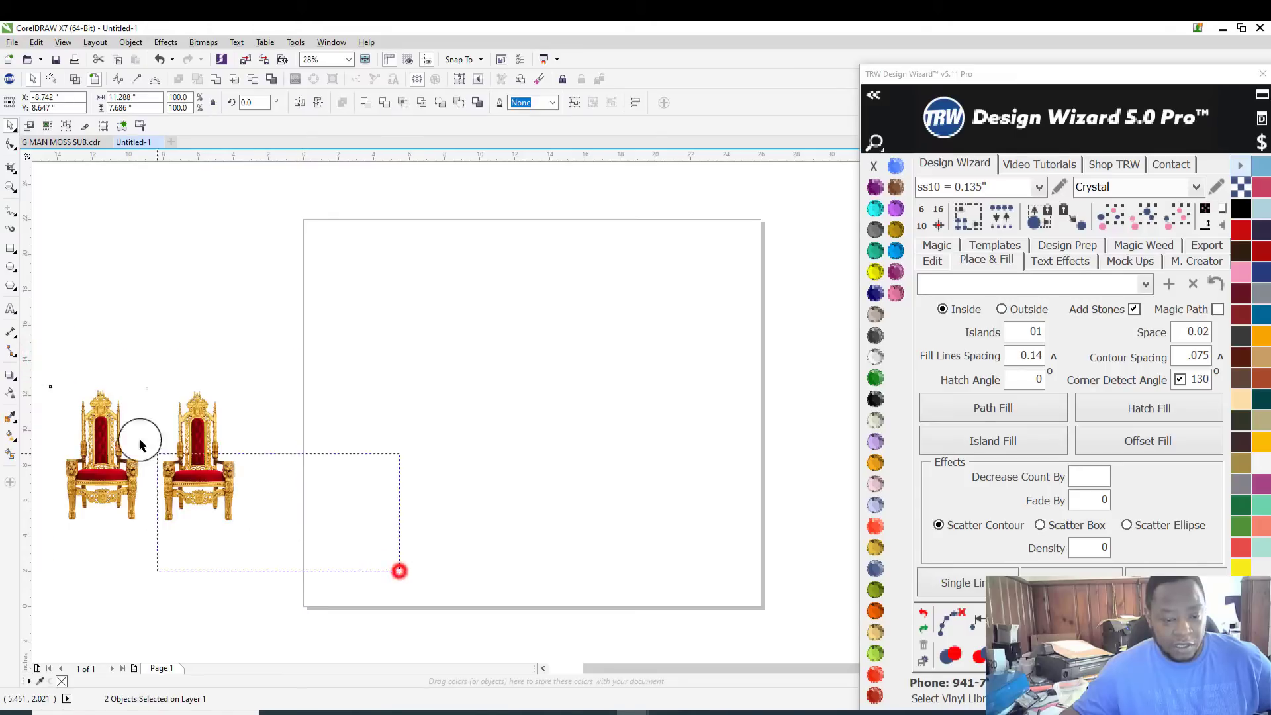
{"action": "scroll", "coordinate": [397, 568], "scroll_direction": "left", "scroll_amount": 3}
{"action": "left_click_drag", "start_coordinate": [426, 520], "coordinate": [76, 321]}
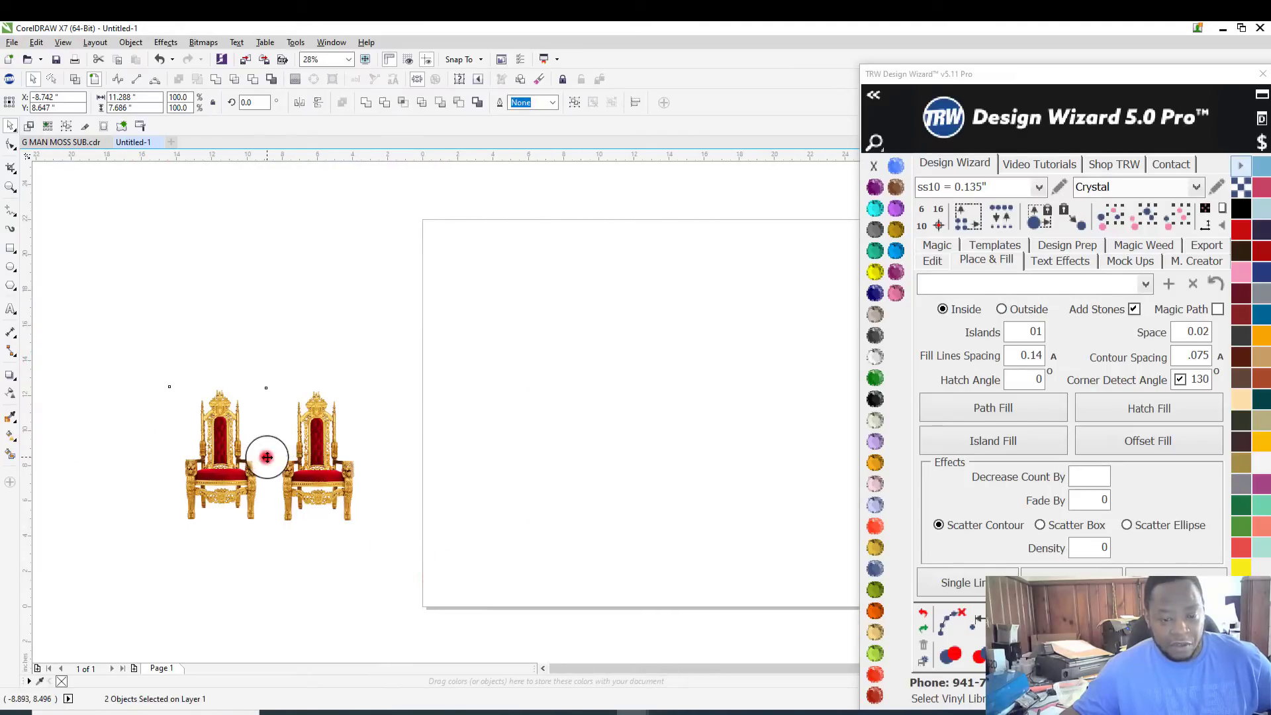
{"action": "left_click_drag", "start_coordinate": [267, 457], "coordinate": [652, 383]}
{"action": "scroll", "coordinate": [674, 343], "scroll_direction": "up", "scroll_amount": 3}
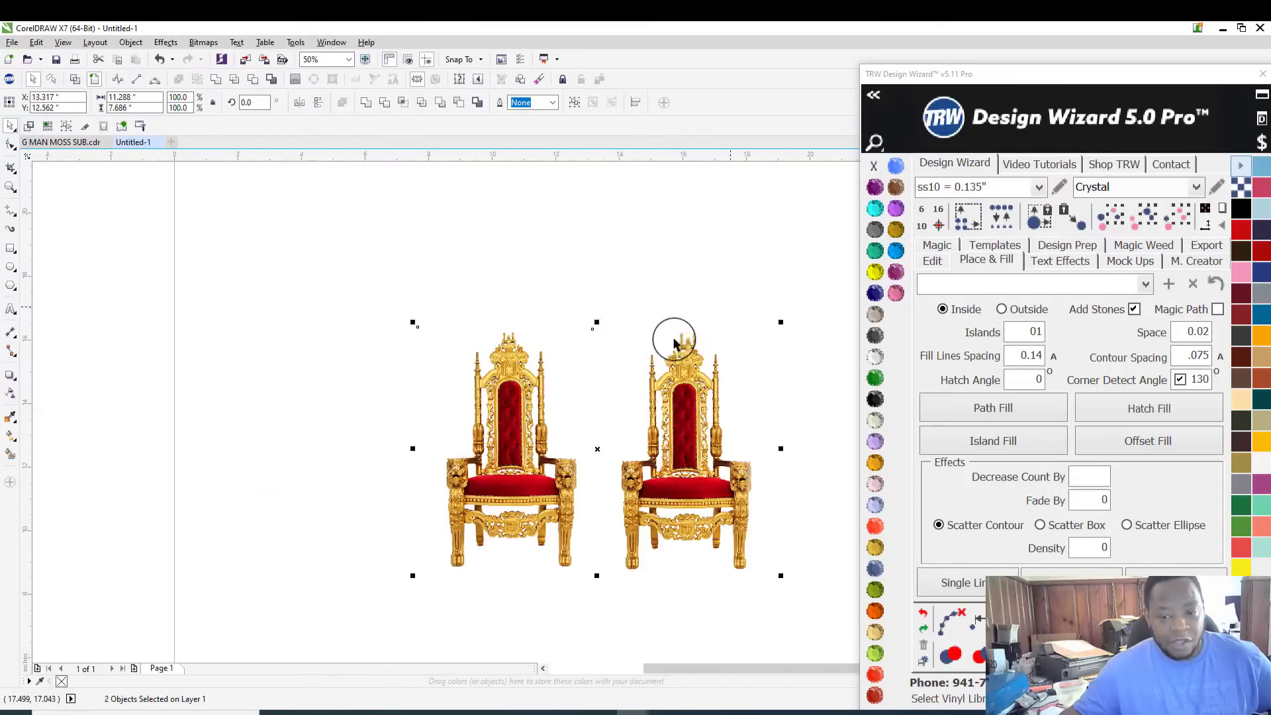
Step: Draw a rectangle about 12.5 by 10.1 inches around both chairs, fill it with Jet Black and send it behind them
{"action": "left_click", "coordinate": [699, 281]}
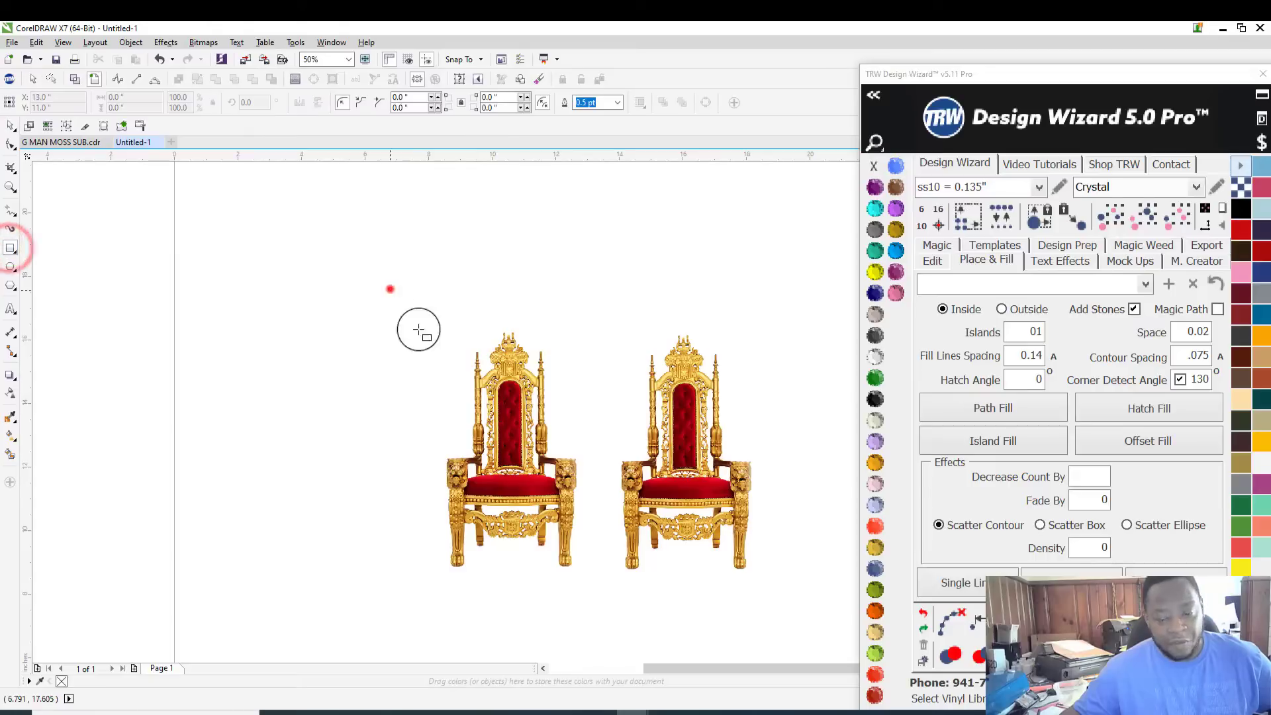
{"action": "left_click_drag", "start_coordinate": [390, 288], "coordinate": [788, 610]}
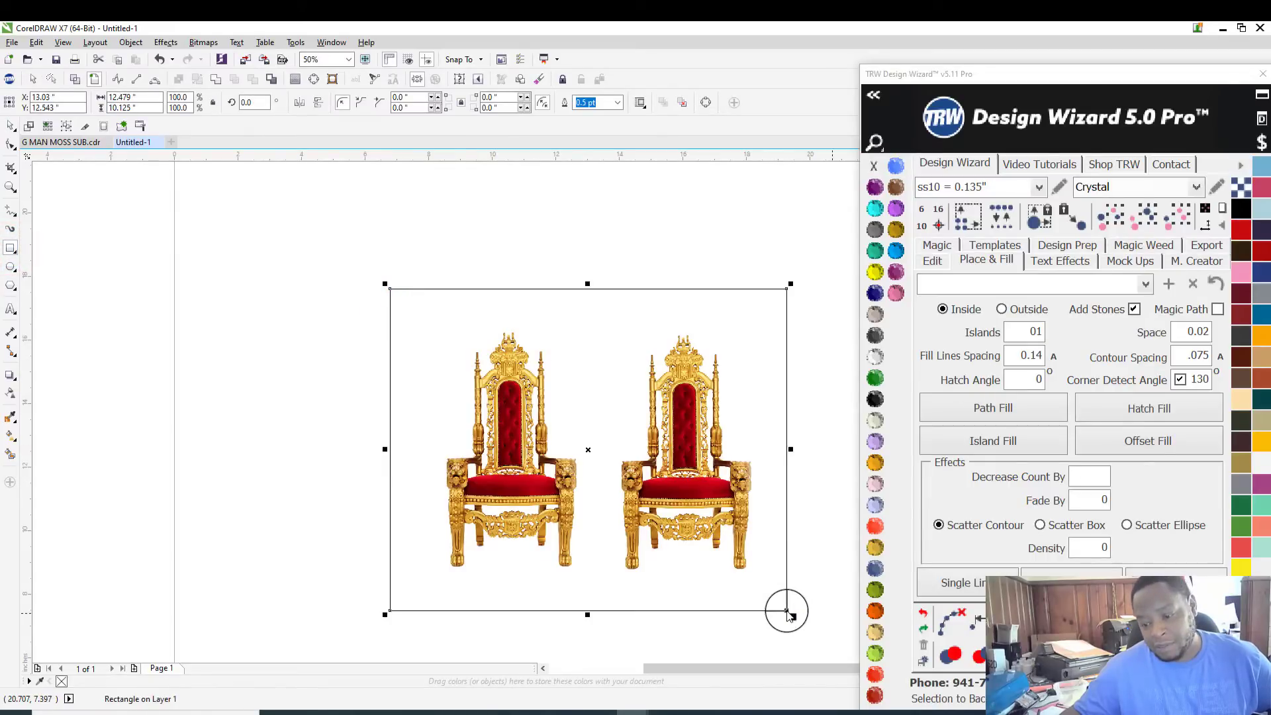
{"action": "left_click", "coordinate": [875, 398]}
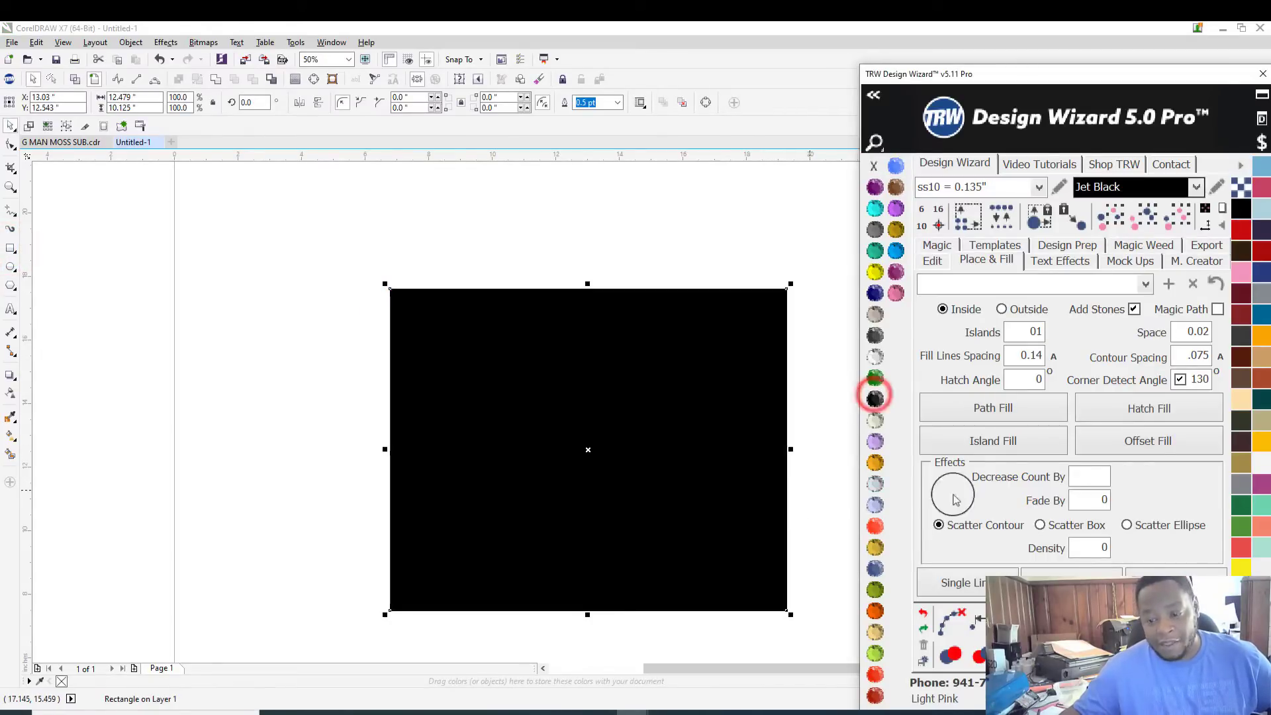
{"action": "key", "text": "shift+Page_Down"}
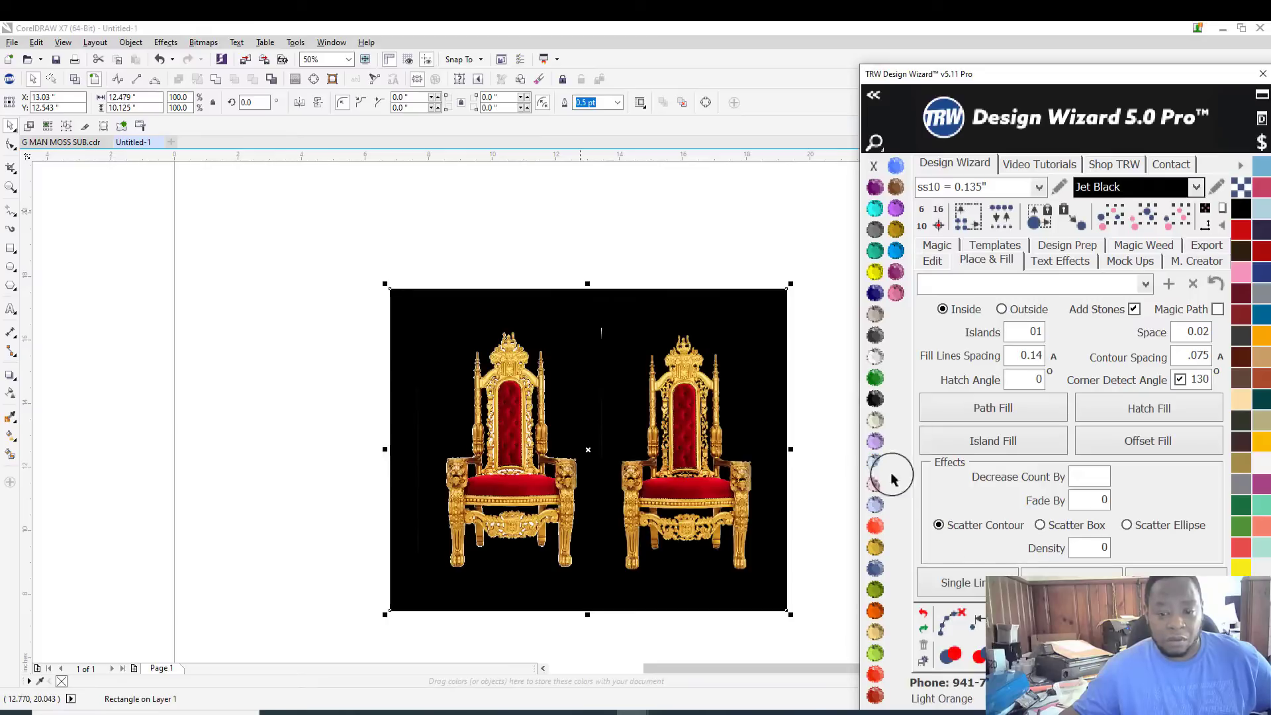
{"action": "left_click", "coordinate": [640, 229]}
Step: Widen the black background rectangle to about 19.5 inches by stretching its right edge
{"action": "scroll", "coordinate": [639, 229], "scroll_direction": "down", "scroll_amount": 1}
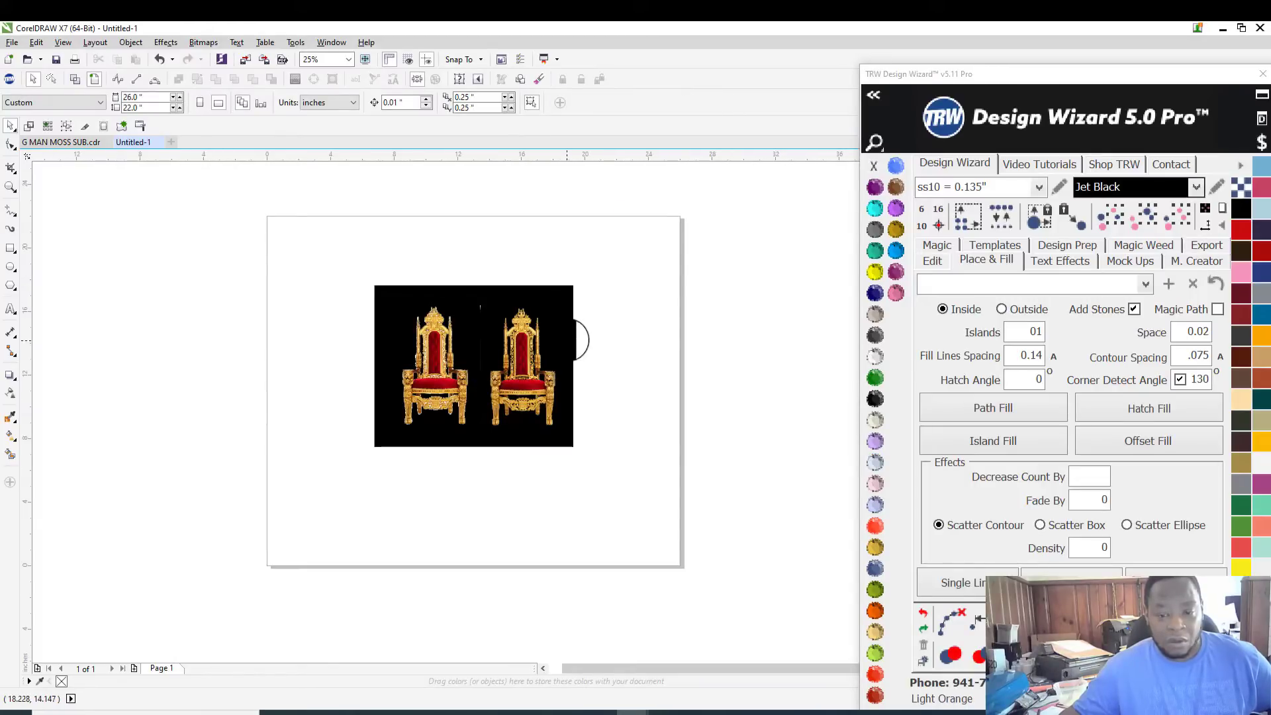
{"action": "left_click", "coordinate": [572, 340]}
{"action": "scroll", "coordinate": [569, 340], "scroll_direction": "up", "scroll_amount": 1}
{"action": "left_click", "coordinate": [551, 223]}
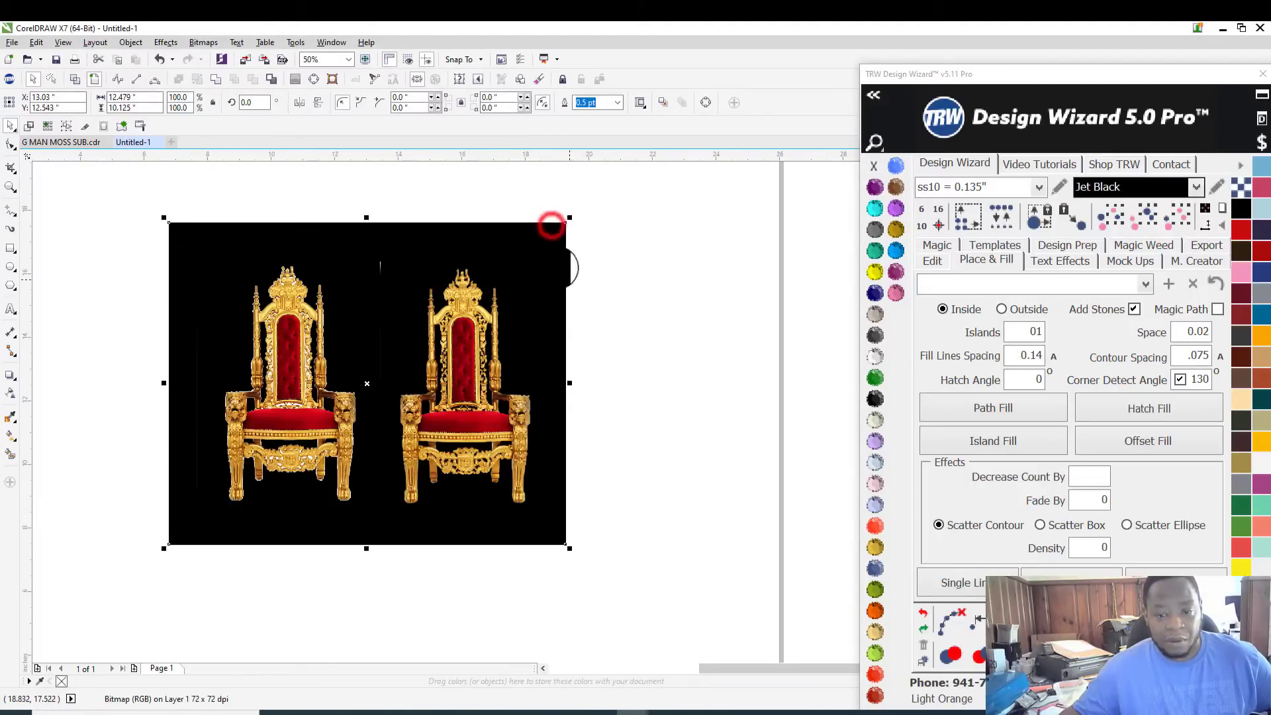
{"action": "left_click_drag", "start_coordinate": [570, 383], "coordinate": [793, 380]}
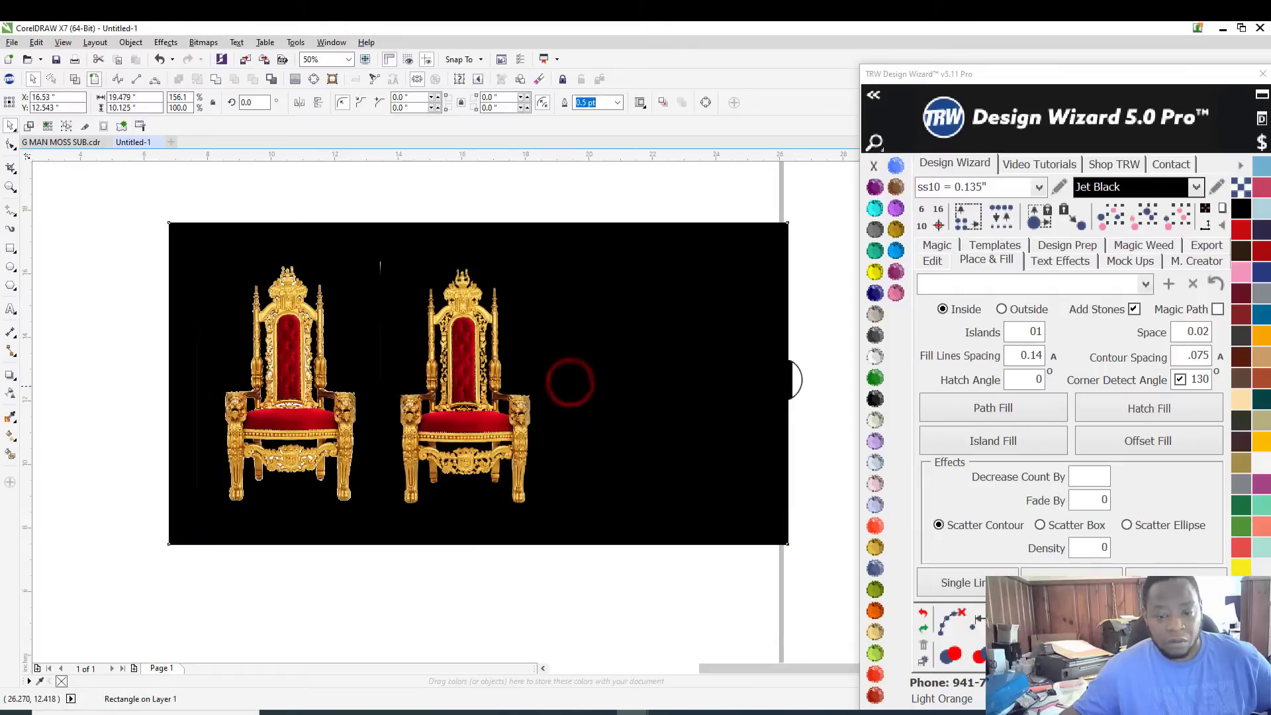
Step: Move the right chair farther right and shift the left chair right to respace them on the black rectangle
{"action": "left_click", "coordinate": [458, 208]}
{"action": "left_click_drag", "start_coordinate": [454, 372], "coordinate": [629, 366]}
{"action": "left_click_drag", "start_coordinate": [301, 378], "coordinate": [377, 374]}
Step: Examine the left chair's edges and the openings in its carved frame against the black background
{"action": "scroll", "coordinate": [377, 374], "scroll_direction": "up", "scroll_amount": 3}
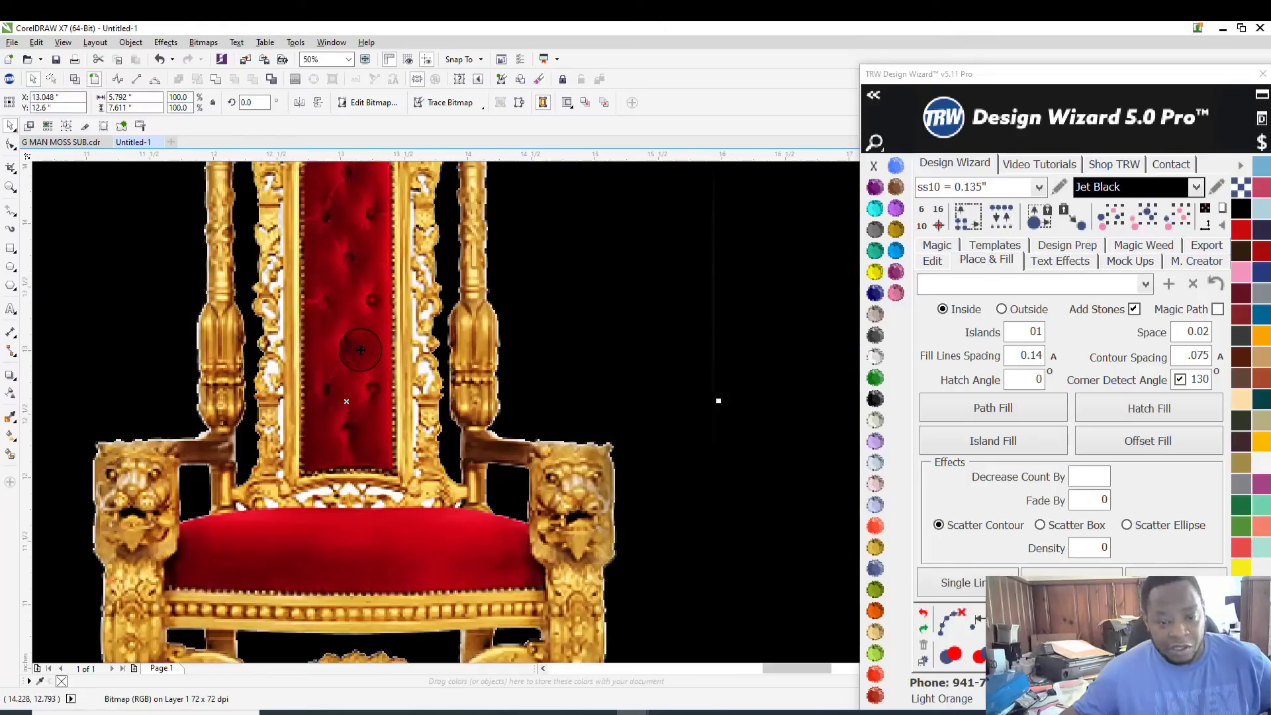
{"action": "scroll", "coordinate": [377, 374], "scroll_direction": "down", "scroll_amount": 4}
{"action": "scroll", "coordinate": [358, 353], "scroll_direction": "up", "scroll_amount": 1}
{"action": "scroll", "coordinate": [359, 353], "scroll_direction": "up", "scroll_amount": 3}
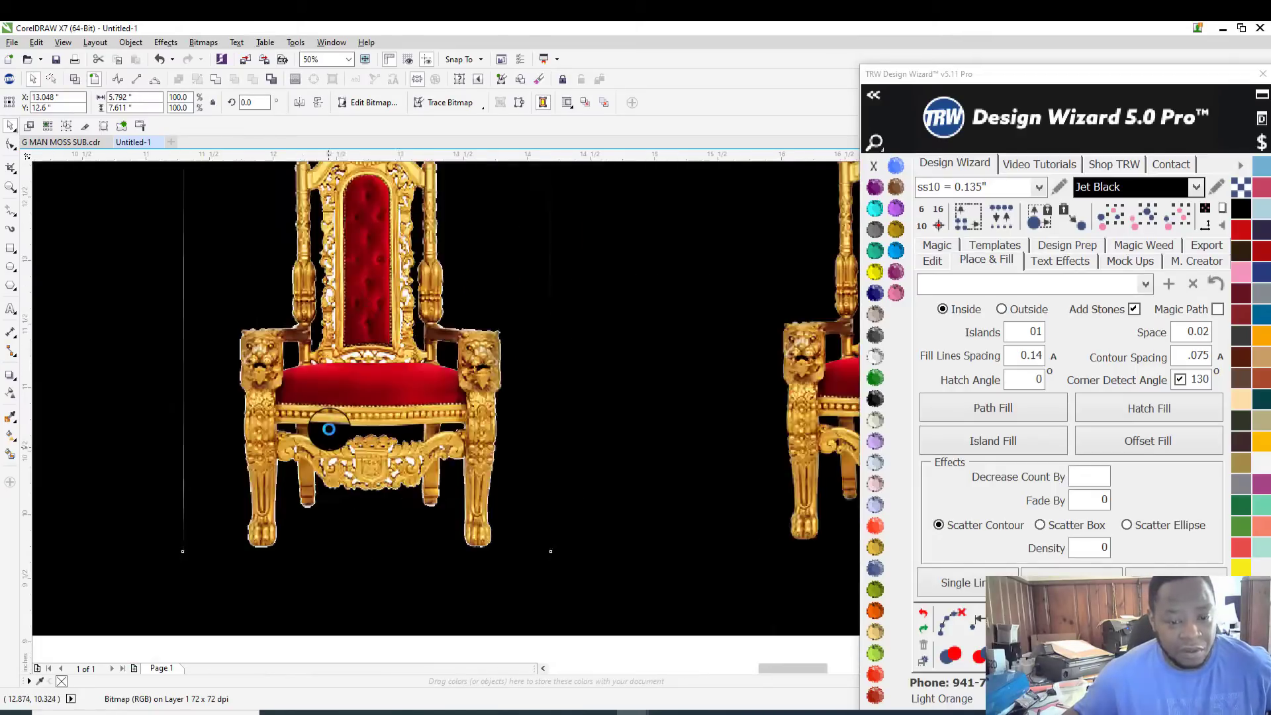
{"action": "scroll", "coordinate": [407, 450], "scroll_direction": "up", "scroll_amount": 2}
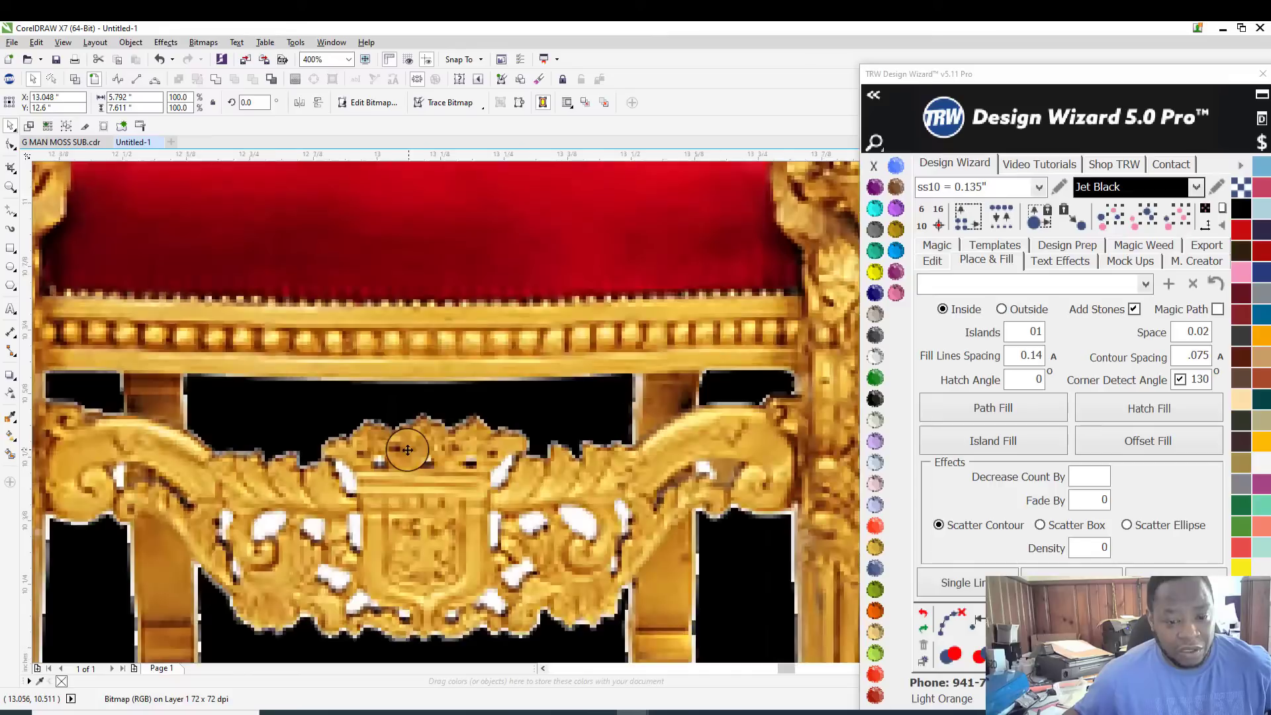
{"action": "scroll", "coordinate": [352, 457], "scroll_direction": "down", "scroll_amount": 4}
{"action": "scroll", "coordinate": [351, 457], "scroll_direction": "up", "scroll_amount": 2}
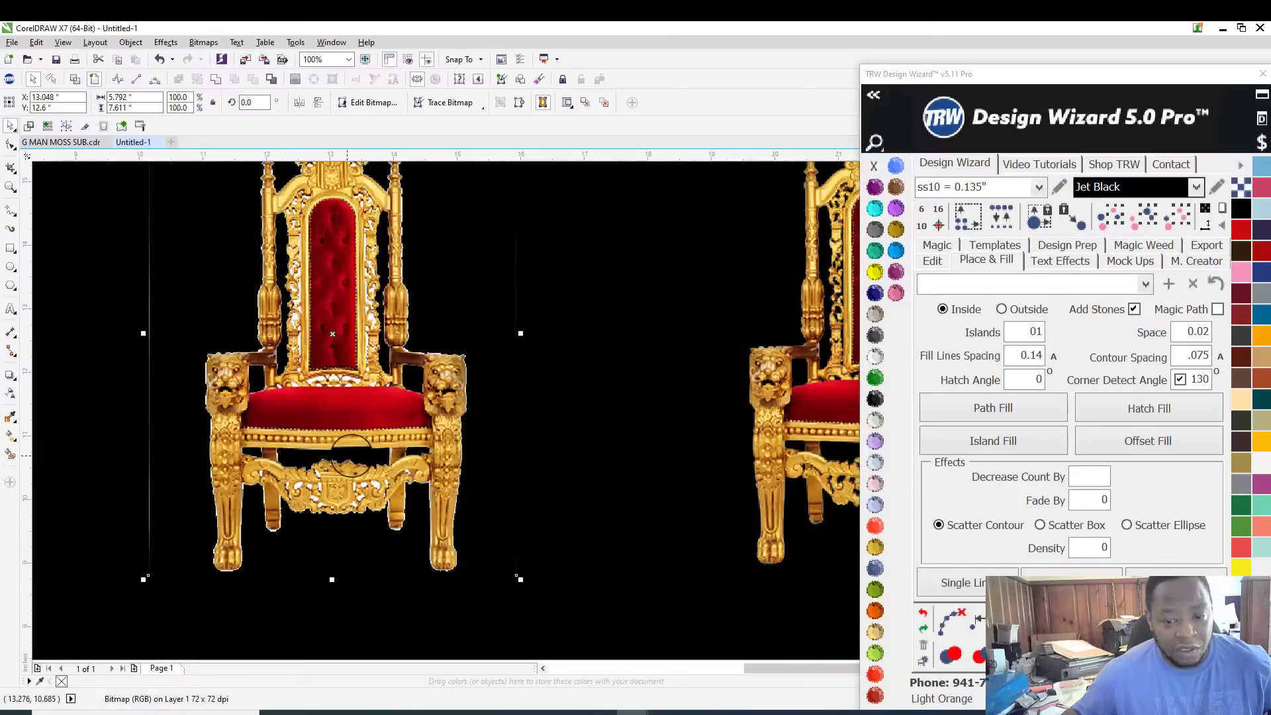
{"action": "scroll", "coordinate": [296, 434], "scroll_direction": "down", "scroll_amount": 2}
{"action": "scroll", "coordinate": [743, 395], "scroll_direction": "up", "scroll_amount": 1}
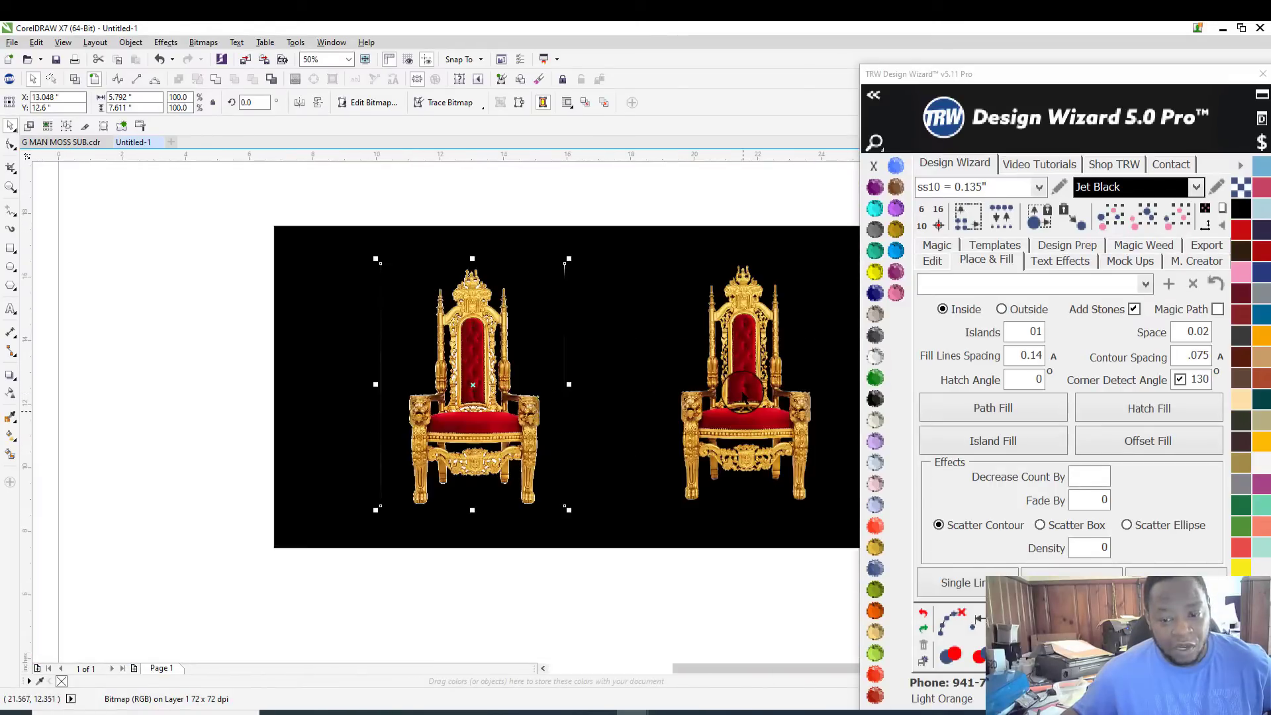
Step: Move the right chair closer to the left one and inspect its carved details and lion-head armrests up close
{"action": "left_click_drag", "start_coordinate": [753, 424], "coordinate": [671, 420]}
{"action": "scroll", "coordinate": [671, 421], "scroll_direction": "up", "scroll_amount": 3}
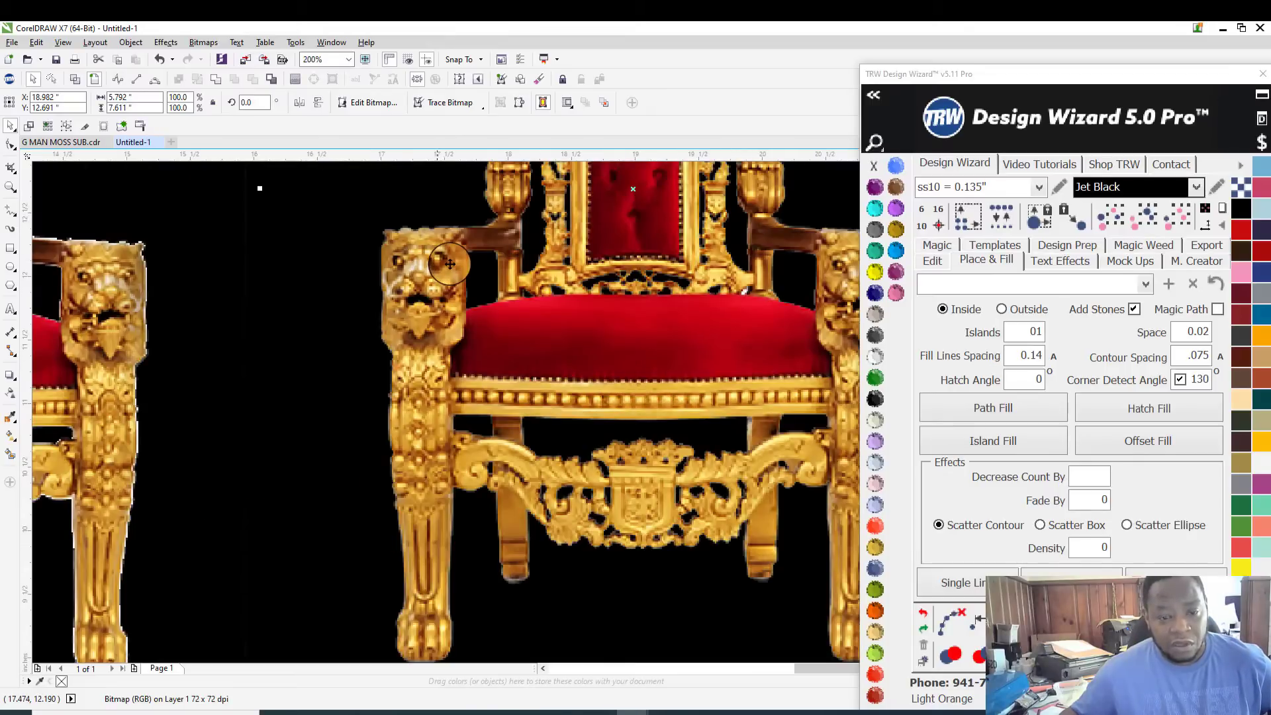
{"action": "scroll", "coordinate": [450, 264], "scroll_direction": "up", "scroll_amount": 3}
{"action": "scroll", "coordinate": [403, 392], "scroll_direction": "down", "scroll_amount": 6}
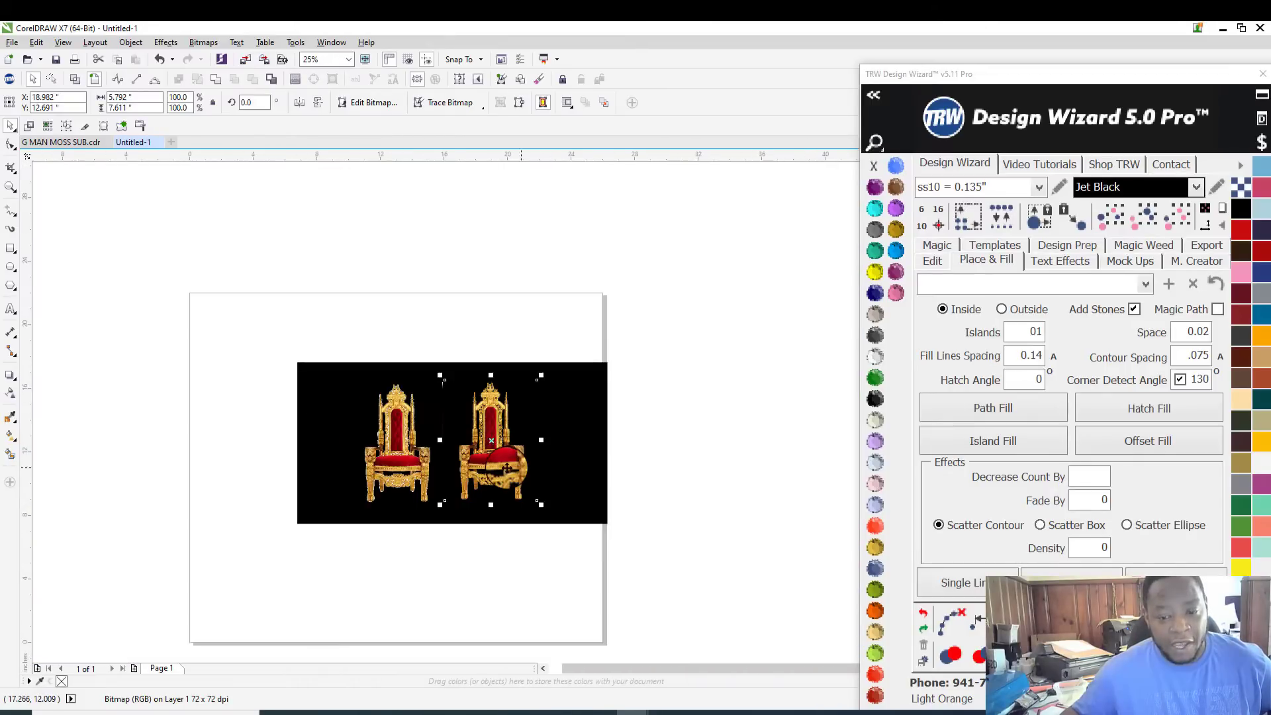
{"action": "scroll", "coordinate": [506, 468], "scroll_direction": "up", "scroll_amount": 2}
{"action": "scroll", "coordinate": [605, 374], "scroll_direction": "up", "scroll_amount": 4}
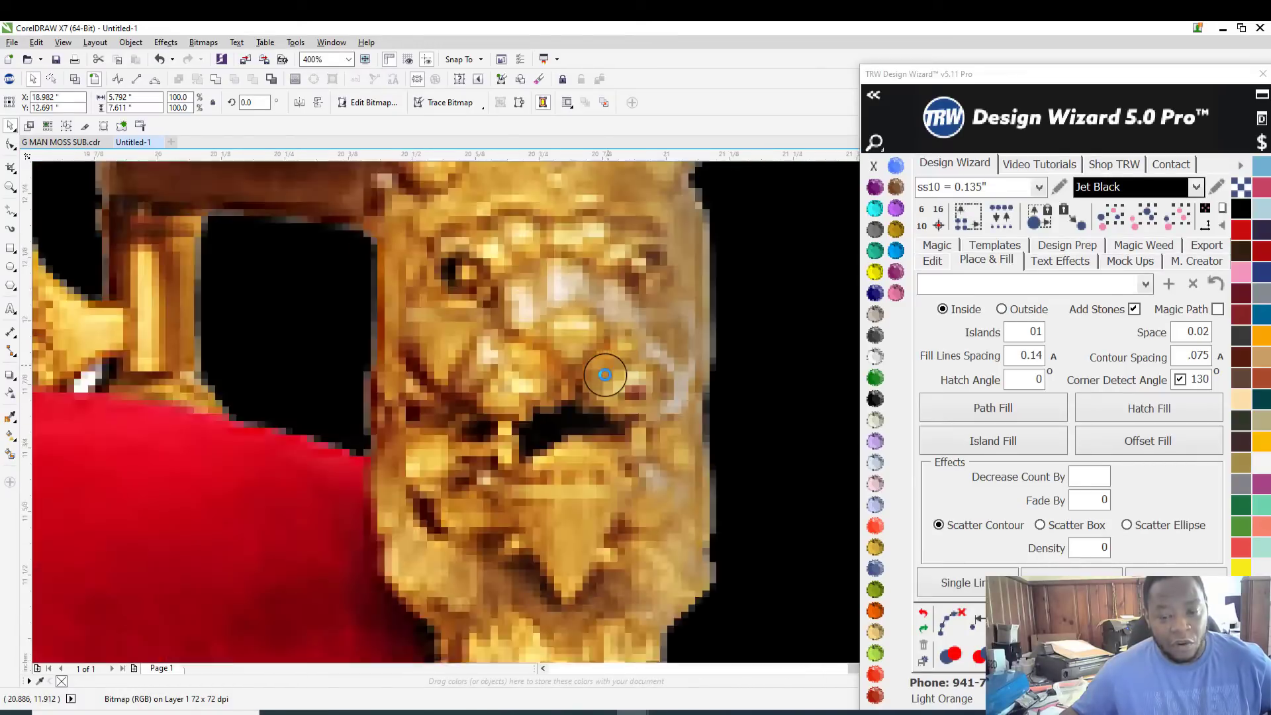
{"action": "scroll", "coordinate": [605, 373], "scroll_direction": "down", "scroll_amount": 3}
{"action": "scroll", "coordinate": [605, 375], "scroll_direction": "down", "scroll_amount": 2}
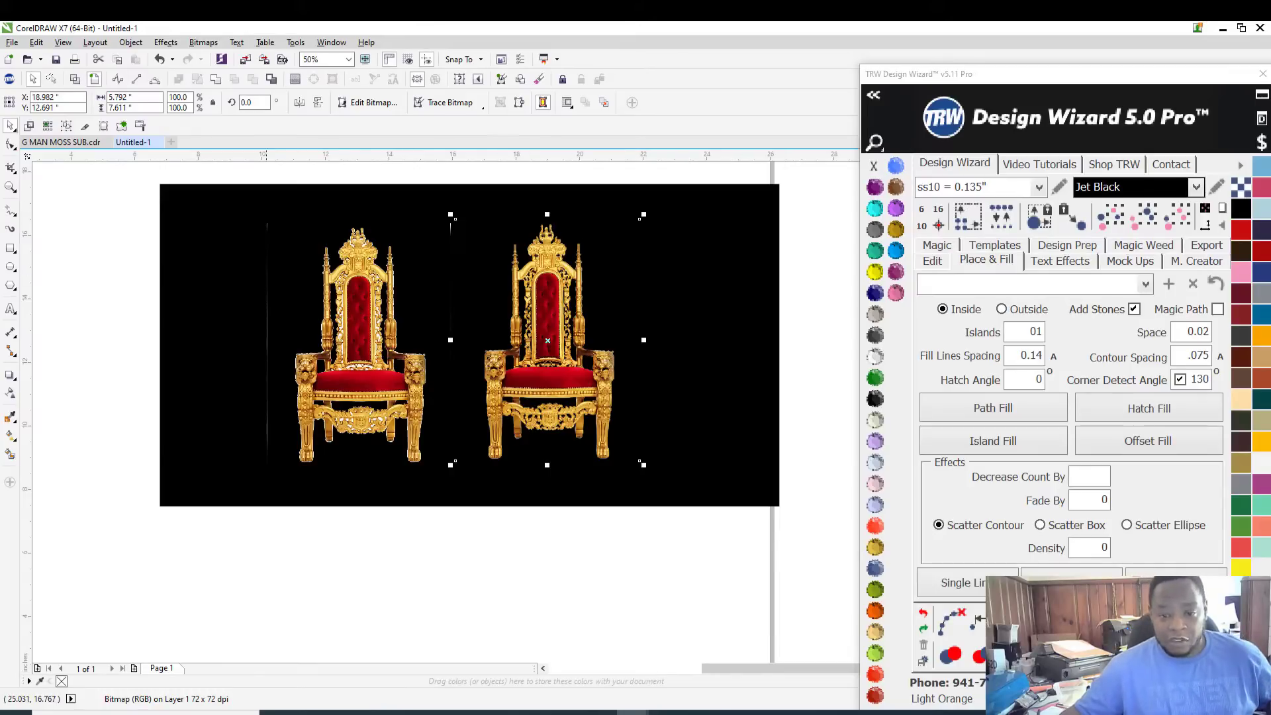
Step: Compare the two chairs' crowns, carved backrests and outer edges against the black background
{"action": "left_click", "coordinate": [323, 363]}
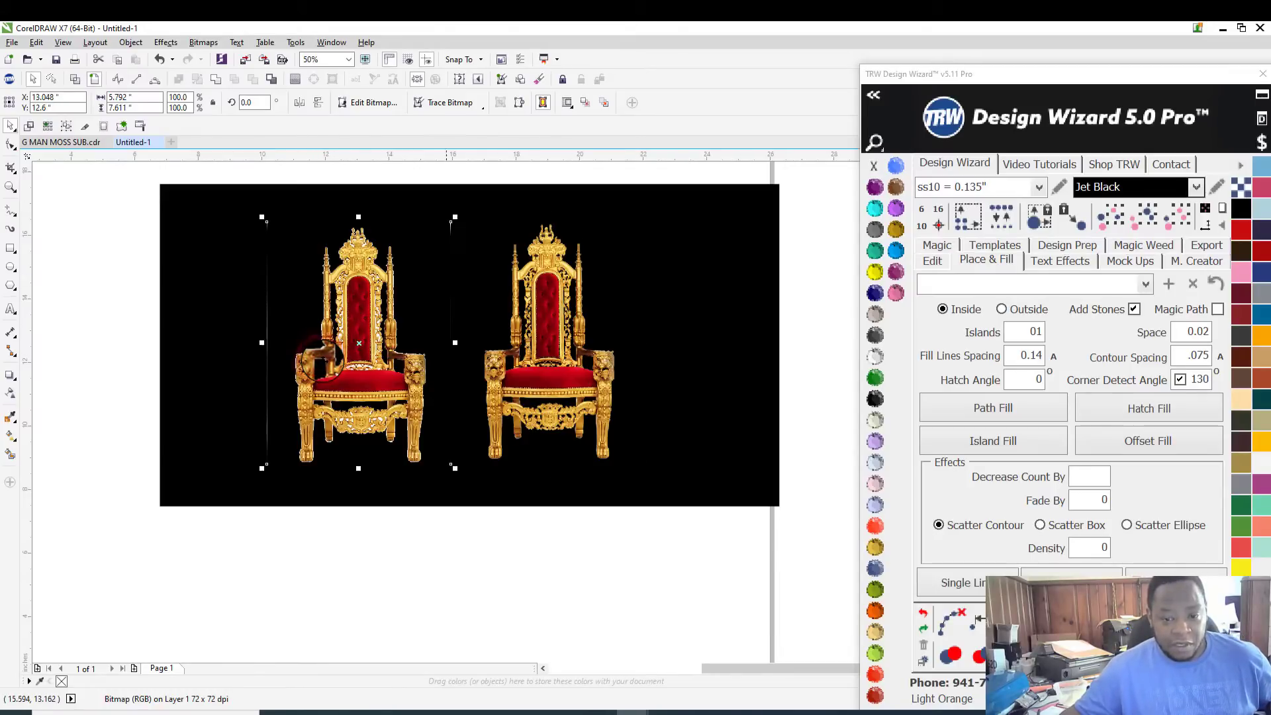
{"action": "scroll", "coordinate": [546, 265], "scroll_direction": "up", "scroll_amount": 2}
{"action": "scroll", "coordinate": [547, 268], "scroll_direction": "down", "scroll_amount": 3}
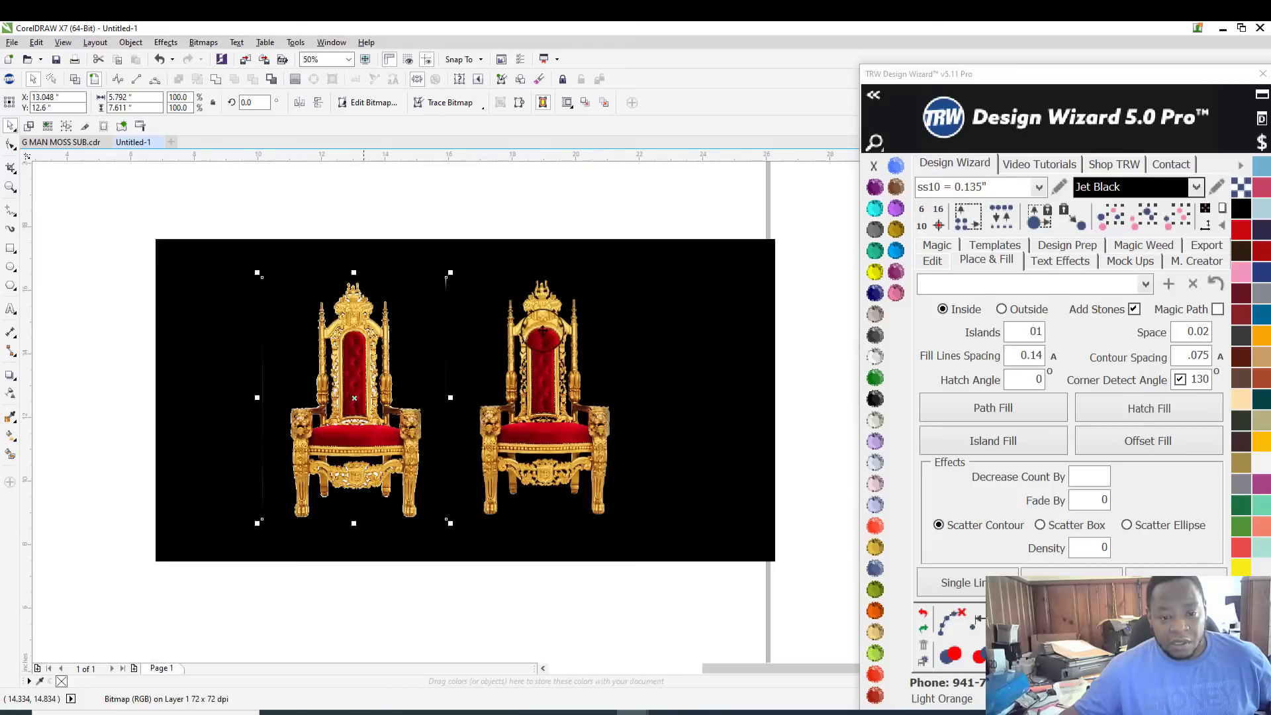
{"action": "scroll", "coordinate": [550, 325], "scroll_direction": "up", "scroll_amount": 2}
{"action": "scroll", "coordinate": [461, 371], "scroll_direction": "up", "scroll_amount": 2}
{"action": "scroll", "coordinate": [461, 371], "scroll_direction": "down", "scroll_amount": 2}
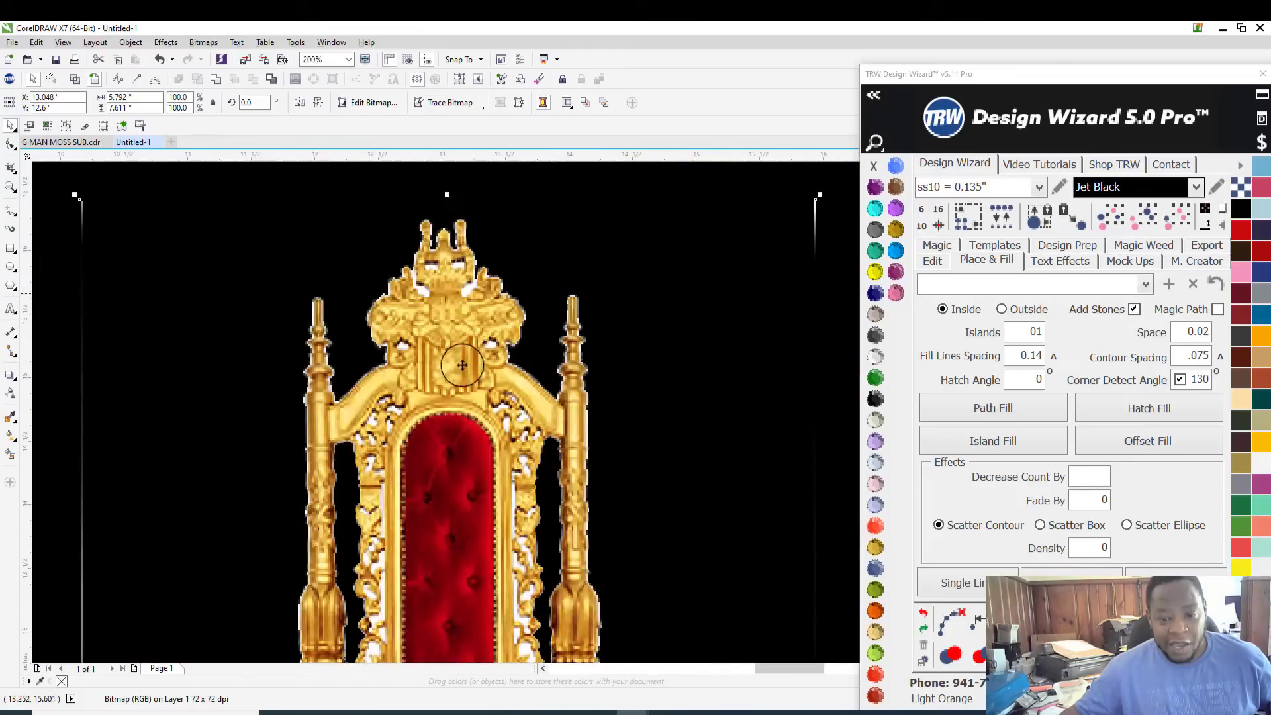
{"action": "scroll", "coordinate": [471, 270], "scroll_direction": "up", "scroll_amount": 1}
{"action": "scroll", "coordinate": [470, 270], "scroll_direction": "up", "scroll_amount": 1}
{"action": "scroll", "coordinate": [420, 305], "scroll_direction": "down", "scroll_amount": 4}
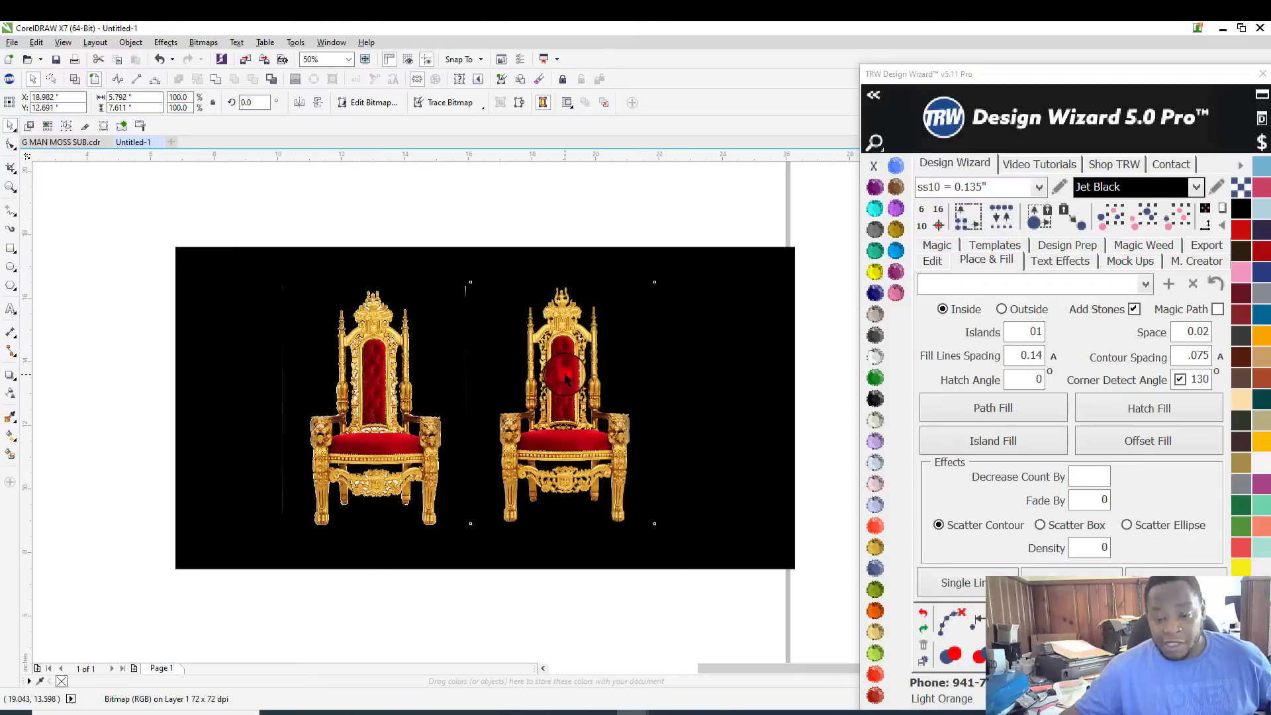
{"action": "scroll", "coordinate": [563, 395], "scroll_direction": "up", "scroll_amount": 1}
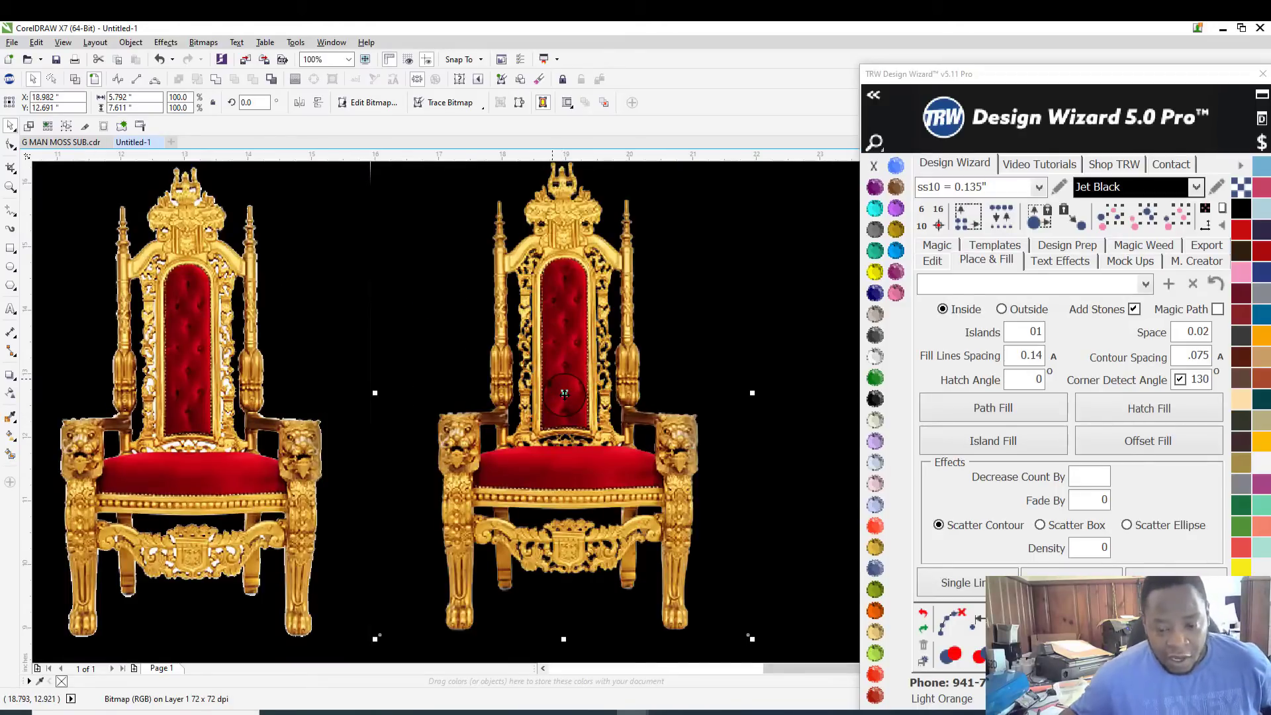
{"action": "scroll", "coordinate": [569, 431], "scroll_direction": "down", "scroll_amount": 2}
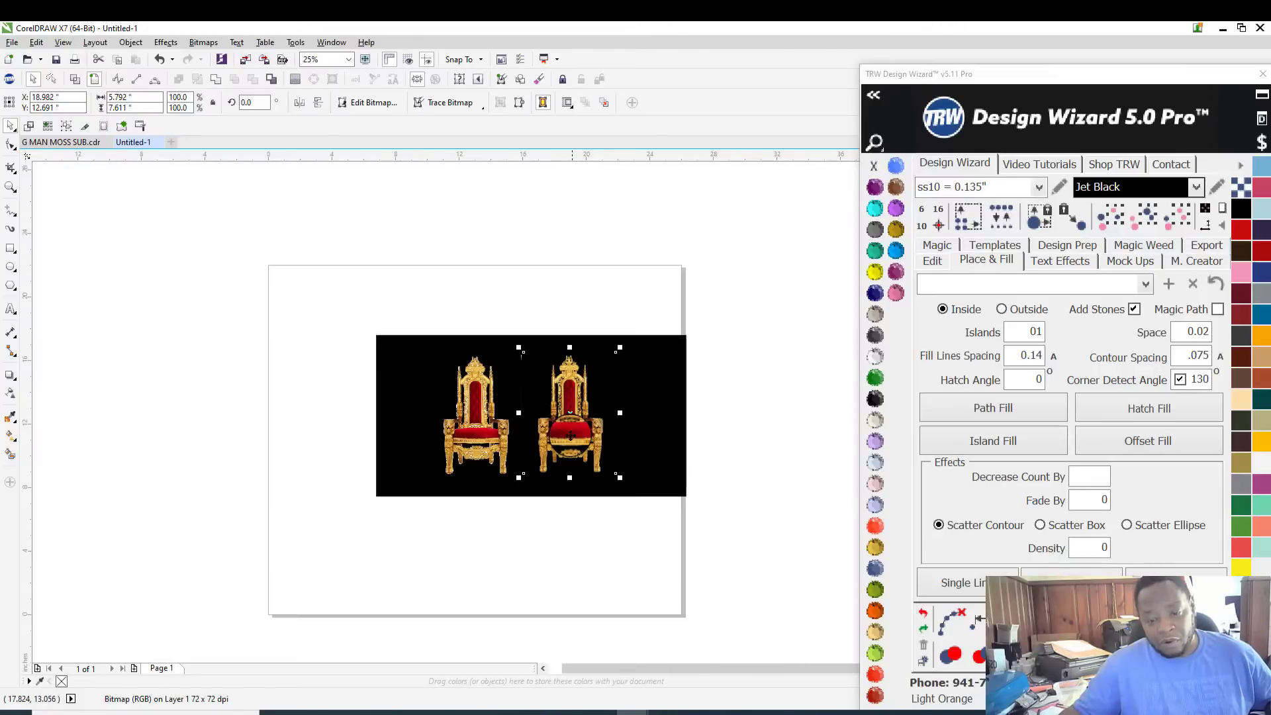
{"action": "scroll", "coordinate": [571, 435], "scroll_direction": "up", "scroll_amount": 1}
{"action": "scroll", "coordinate": [417, 483], "scroll_direction": "up", "scroll_amount": 2}
{"action": "scroll", "coordinate": [326, 415], "scroll_direction": "down", "scroll_amount": 2}
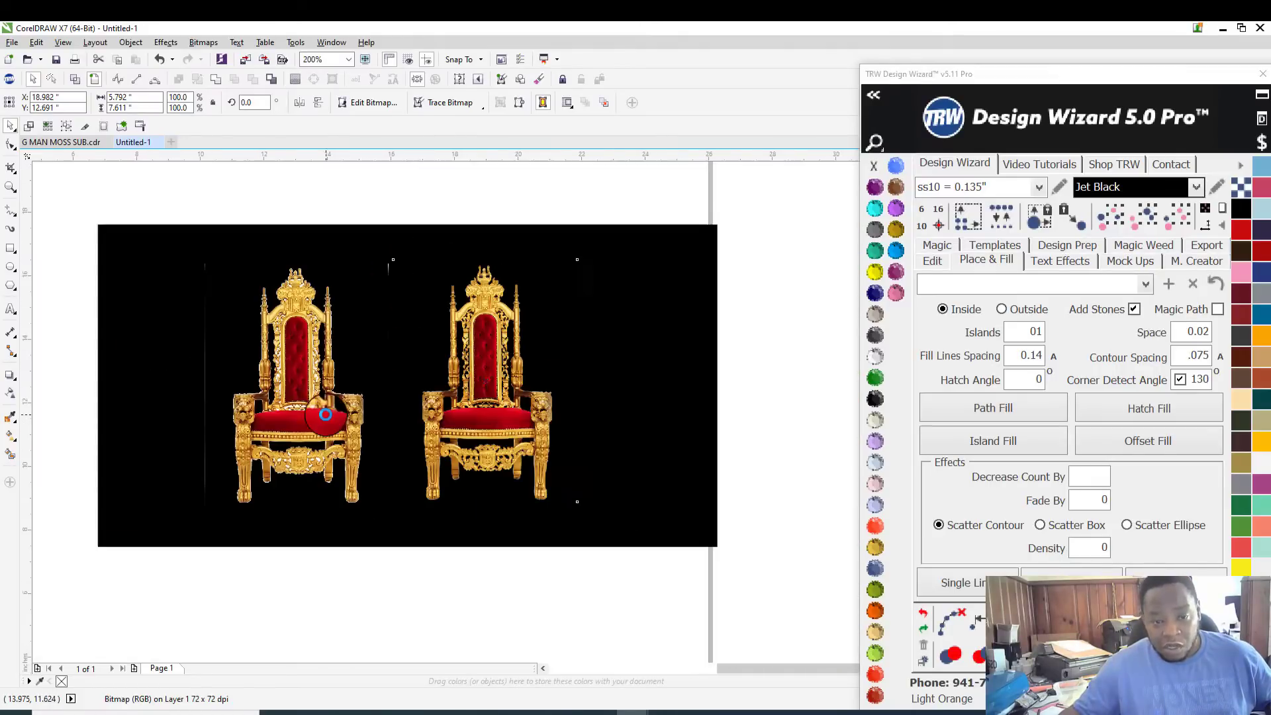
Step: Delete the left chair from the black rectangle, keeping only the right one
{"action": "scroll", "coordinate": [325, 331], "scroll_direction": "up", "scroll_amount": 1}
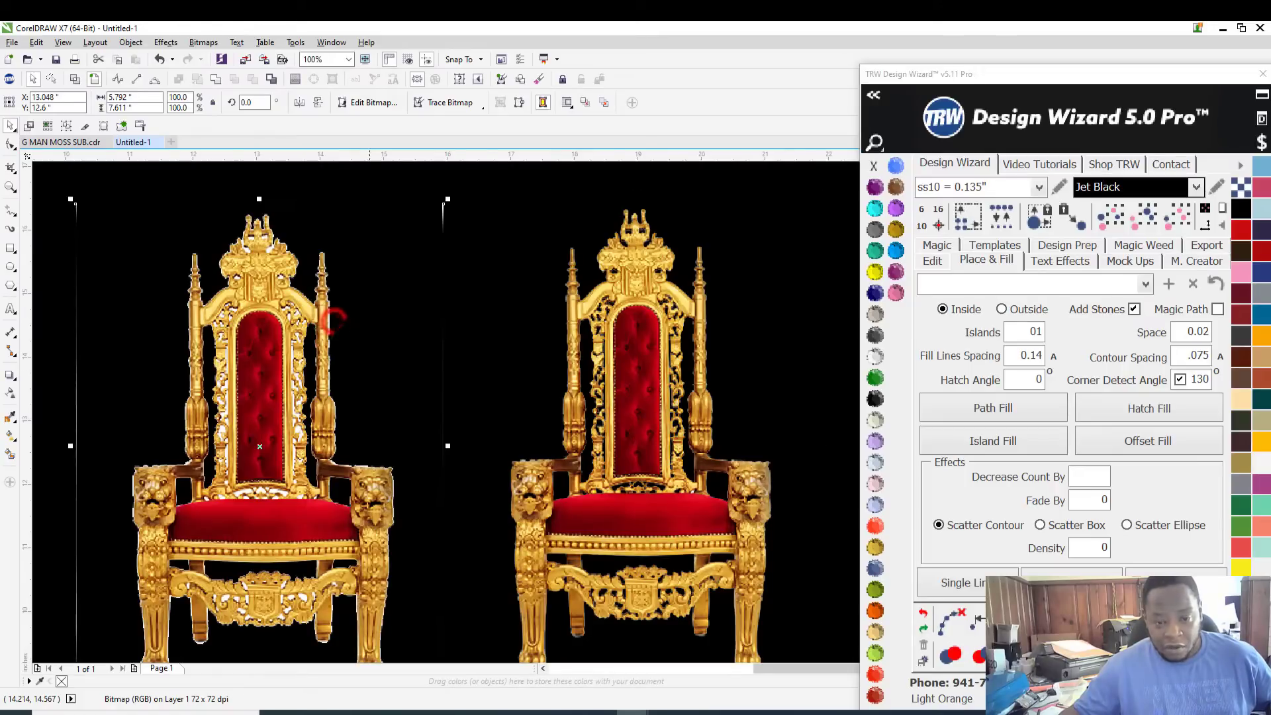
{"action": "scroll", "coordinate": [331, 320], "scroll_direction": "down", "scroll_amount": 2}
{"action": "key", "text": "Delete"}
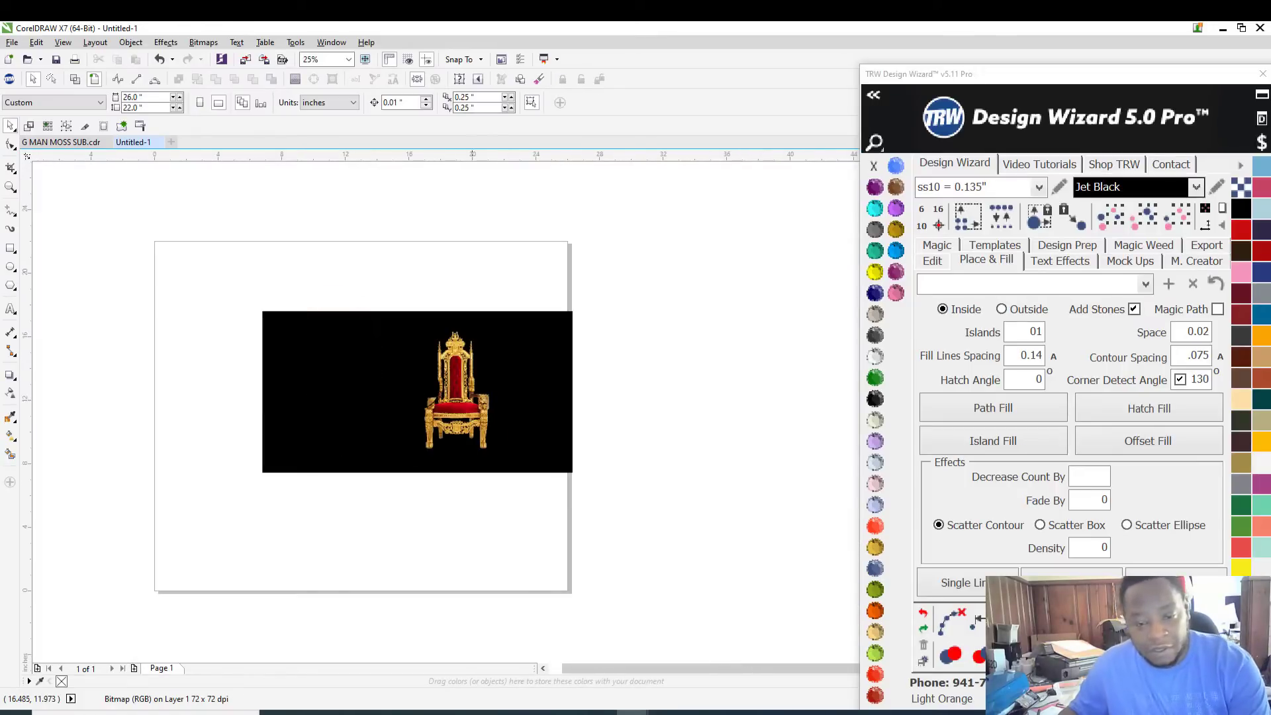
Step: Switch to Chrome, maximize its window and return to the king chair image search results
{"action": "left_click", "coordinate": [468, 394]}
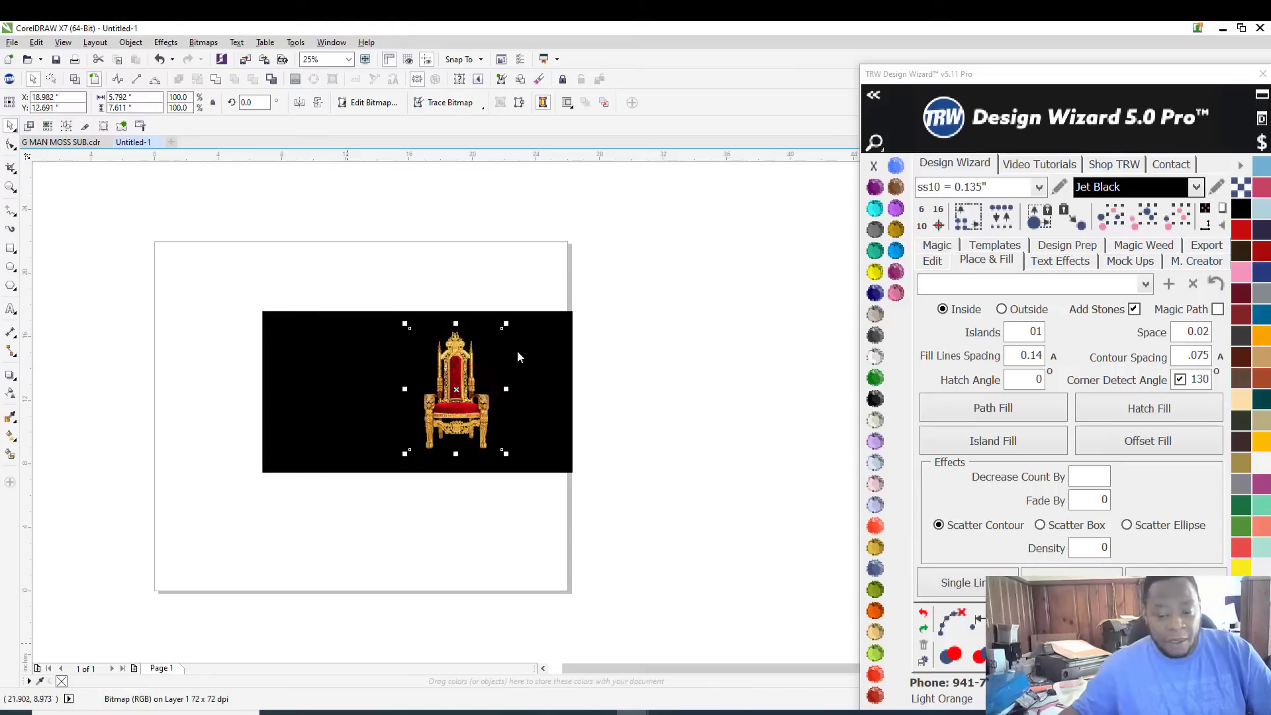
{"action": "left_click", "coordinate": [537, 711]}
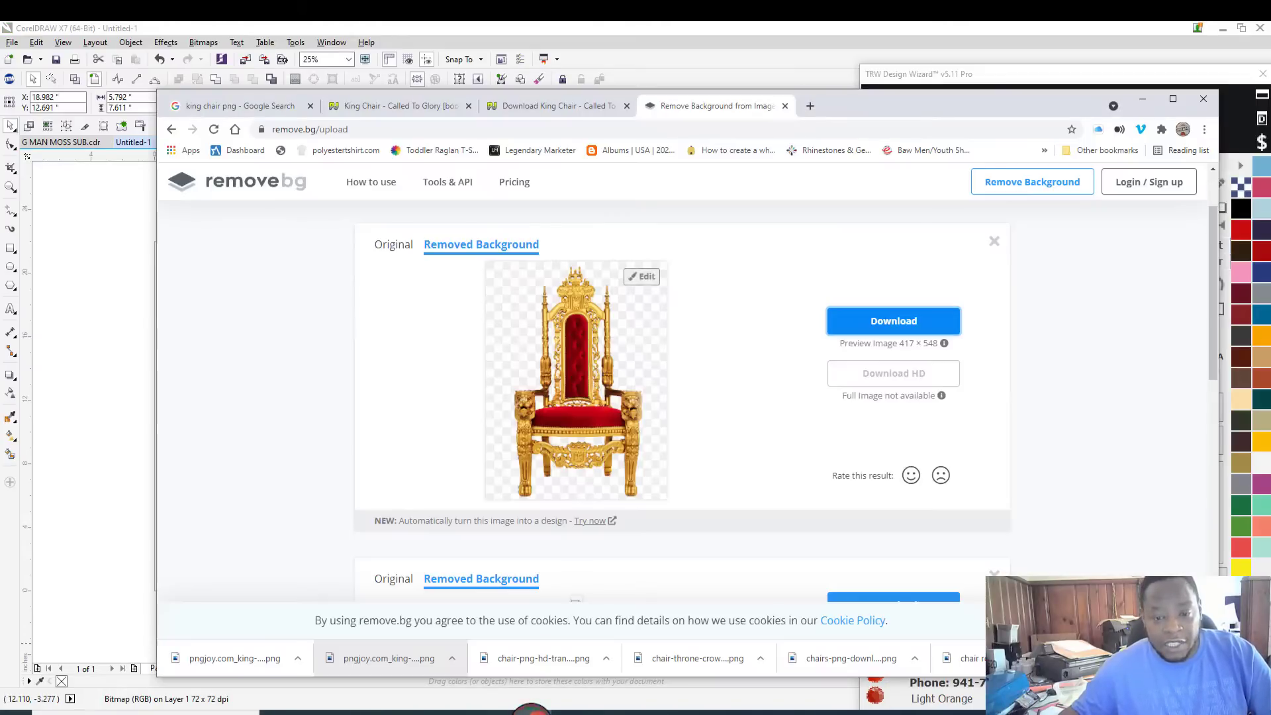
{"action": "left_click", "coordinate": [1173, 99]}
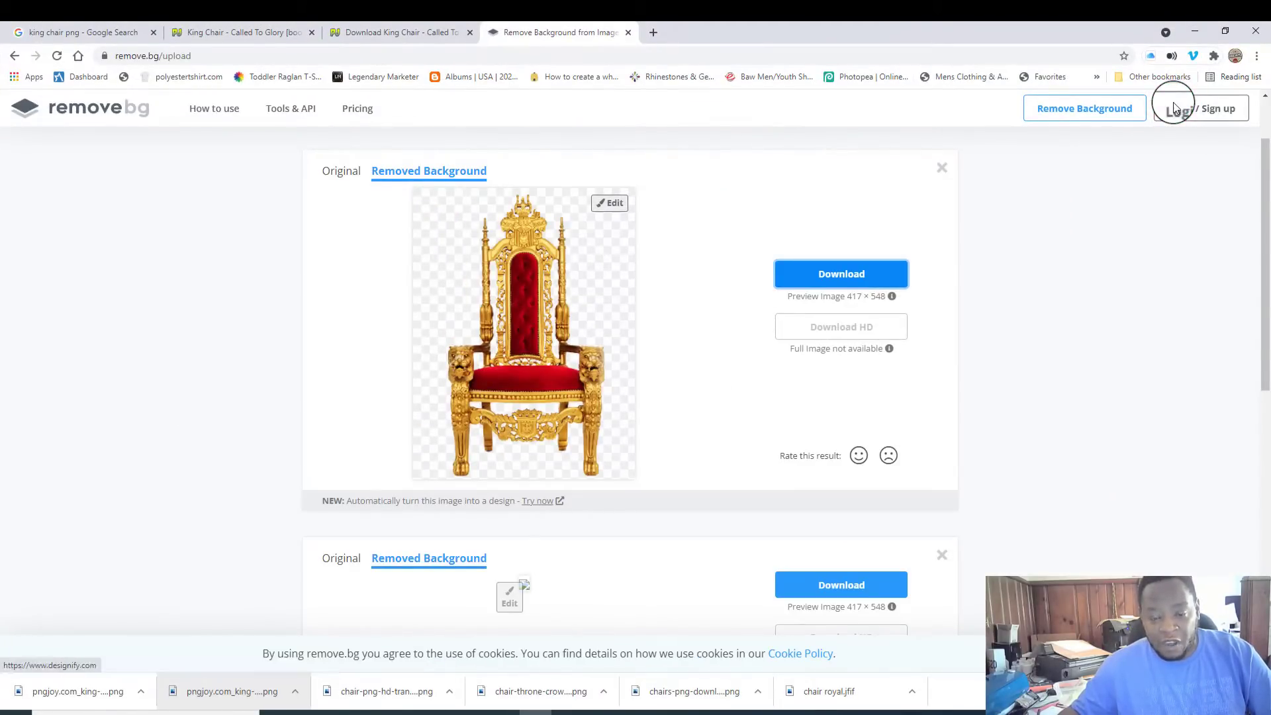
{"action": "left_click", "coordinate": [121, 30]}
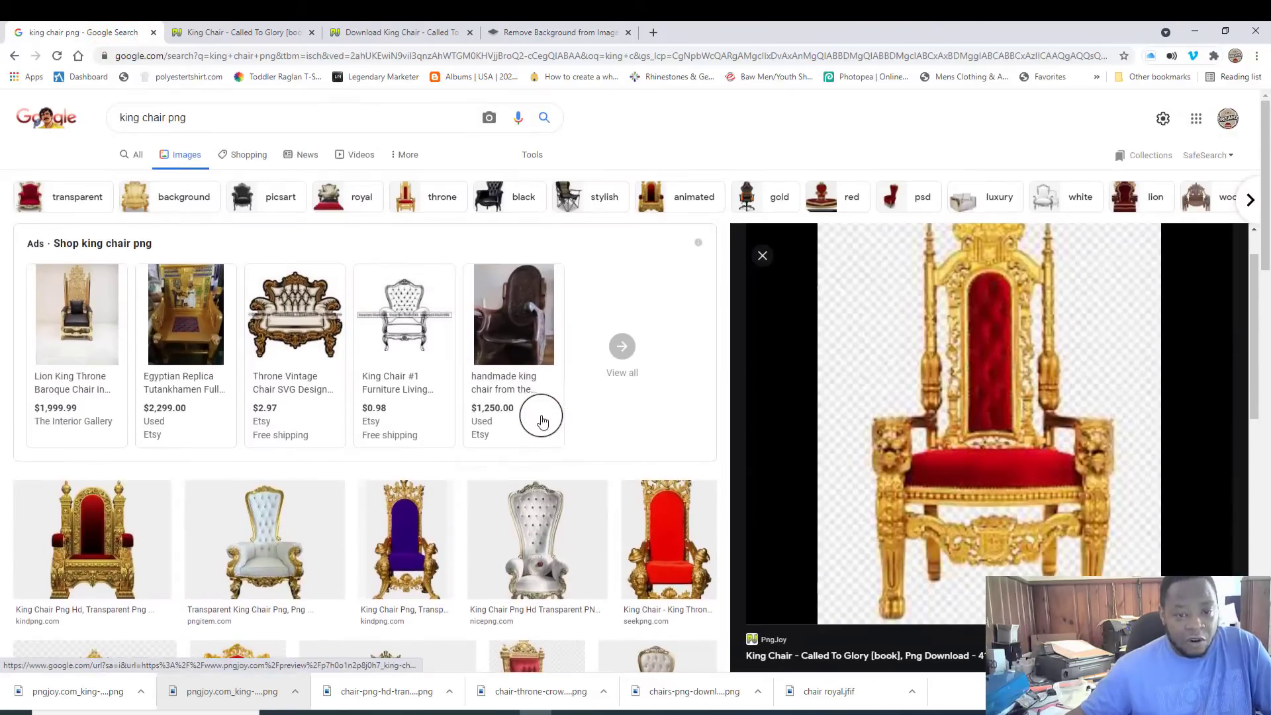
Step: Search Google Images for "kevin hart sitting down"
{"action": "triple_click", "coordinate": [225, 113]}
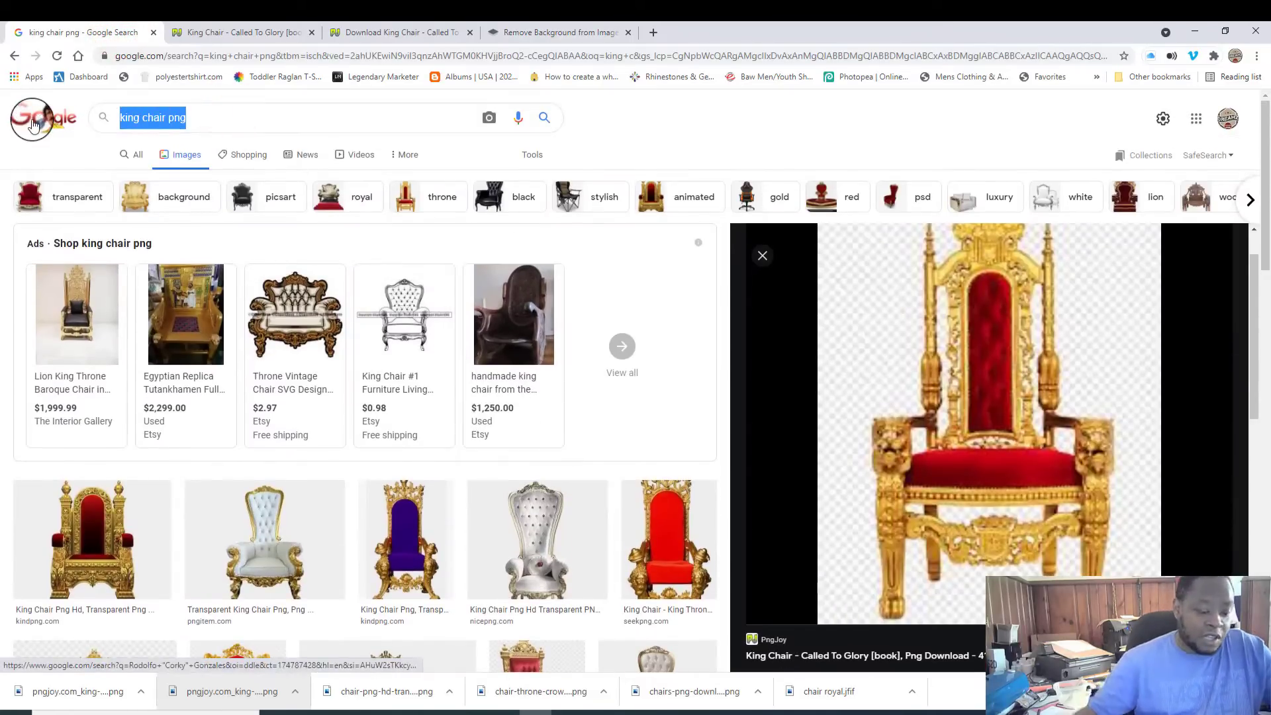
{"action": "type", "text": "kev"}
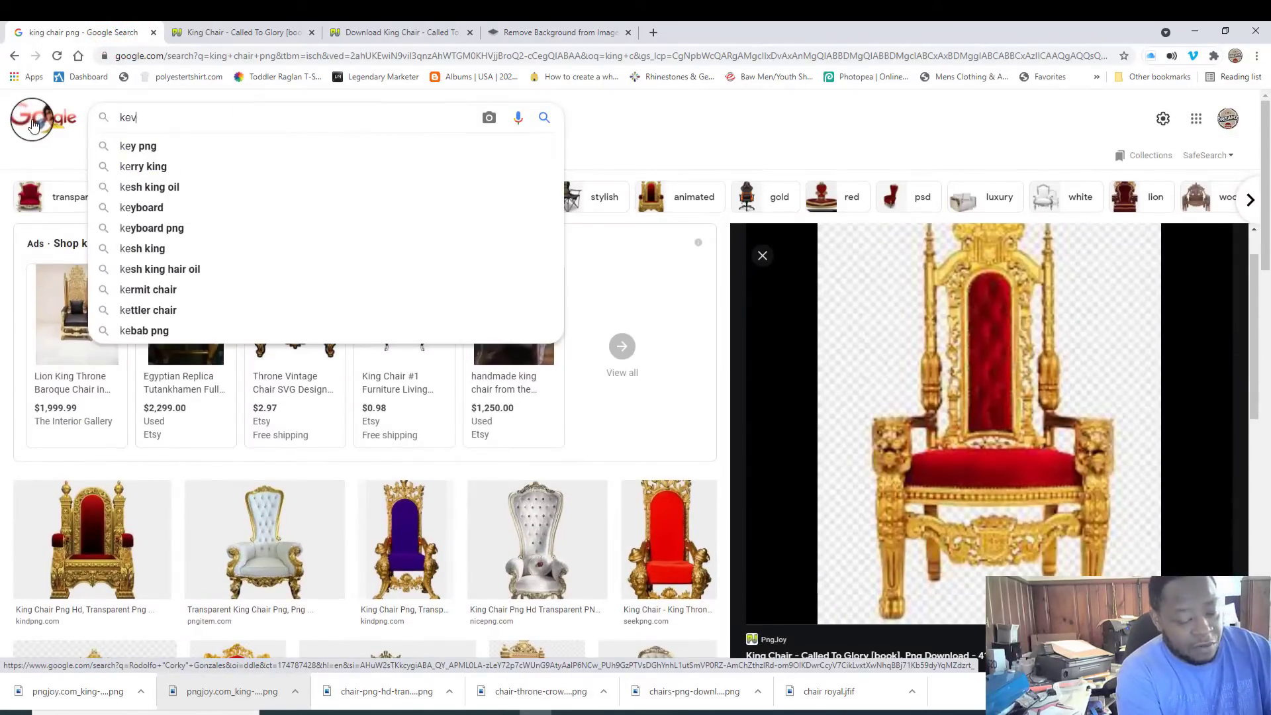
{"action": "type", "text": "in hart "}
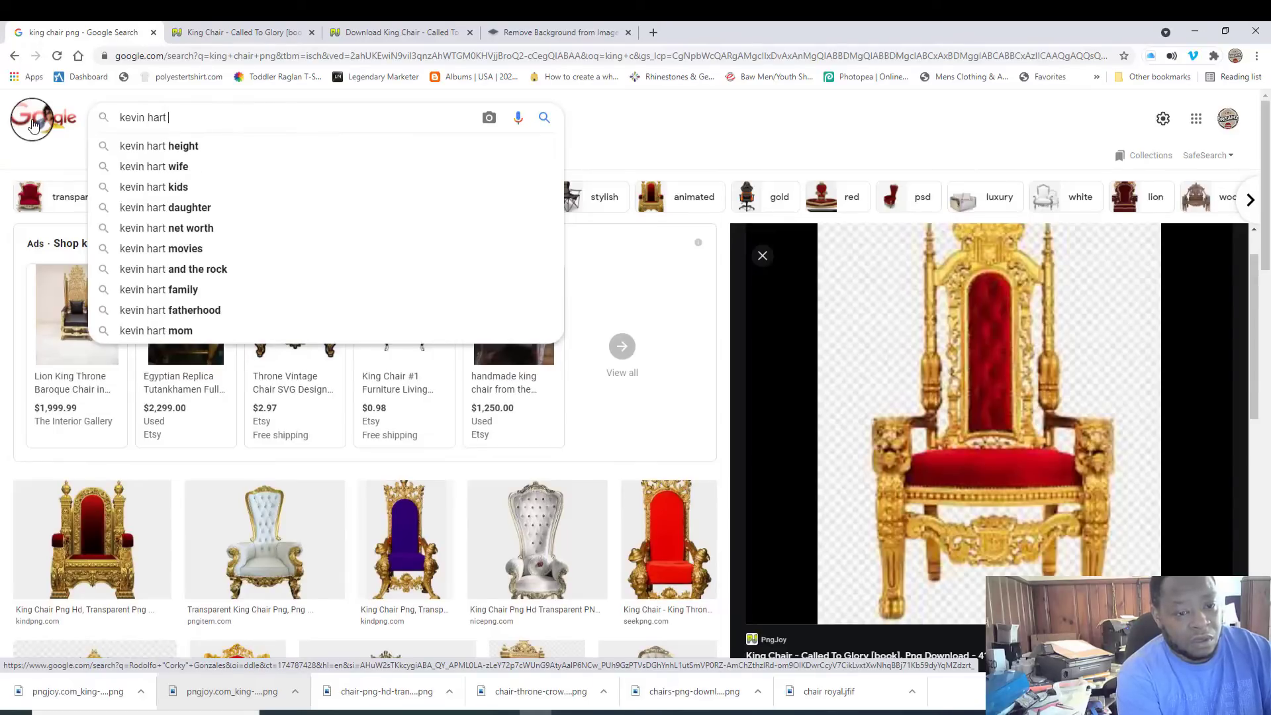
{"action": "type", "text": "s"}
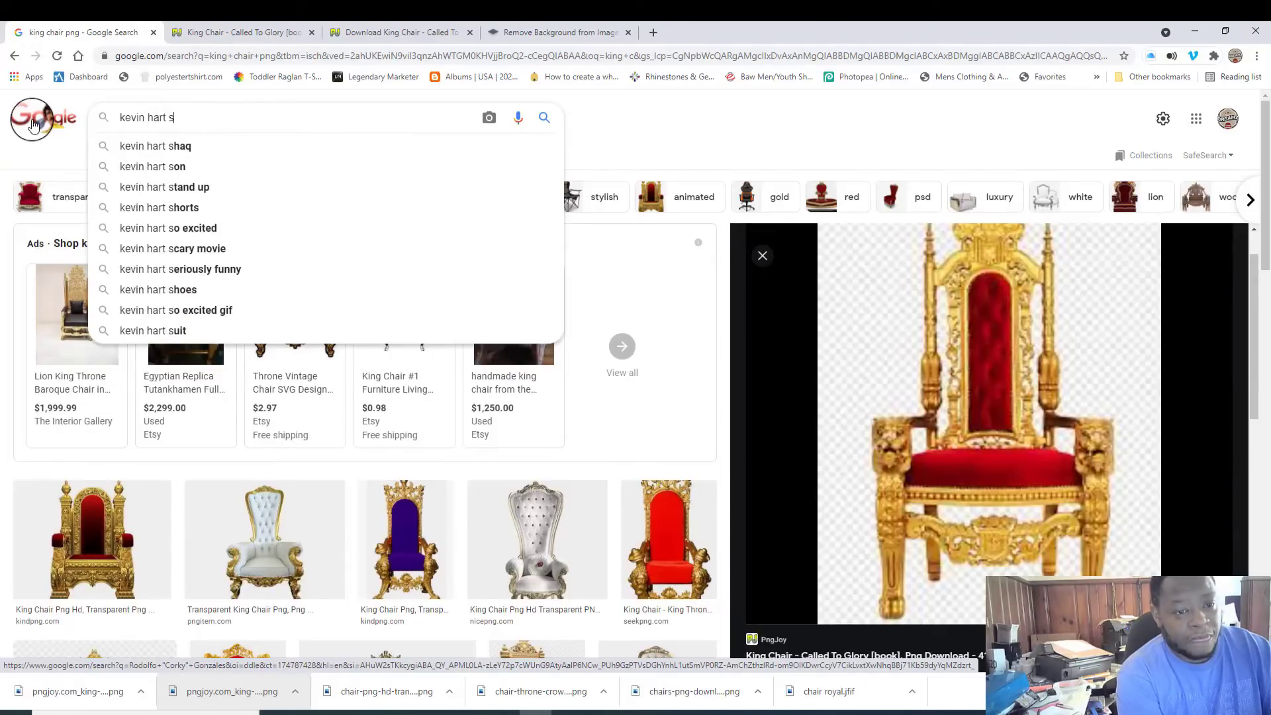
{"action": "type", "text": "i"}
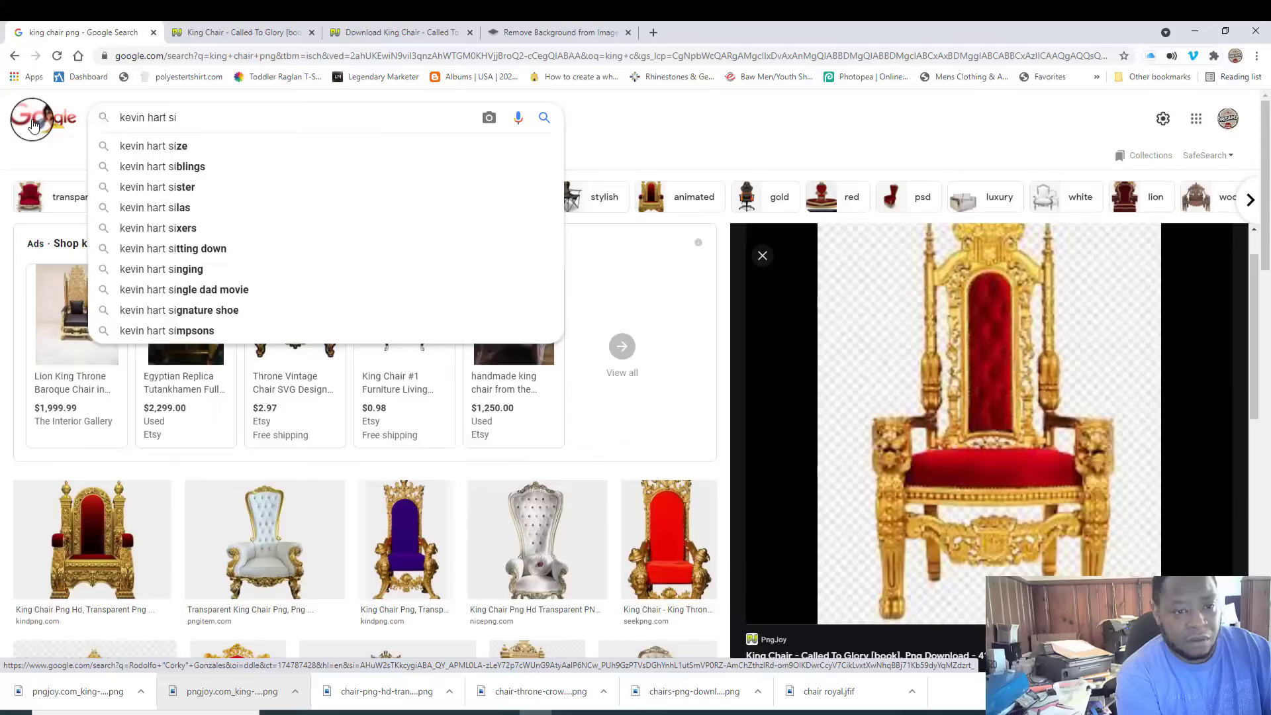
{"action": "type", "text": "tt"}
{"action": "key", "text": "Down"}
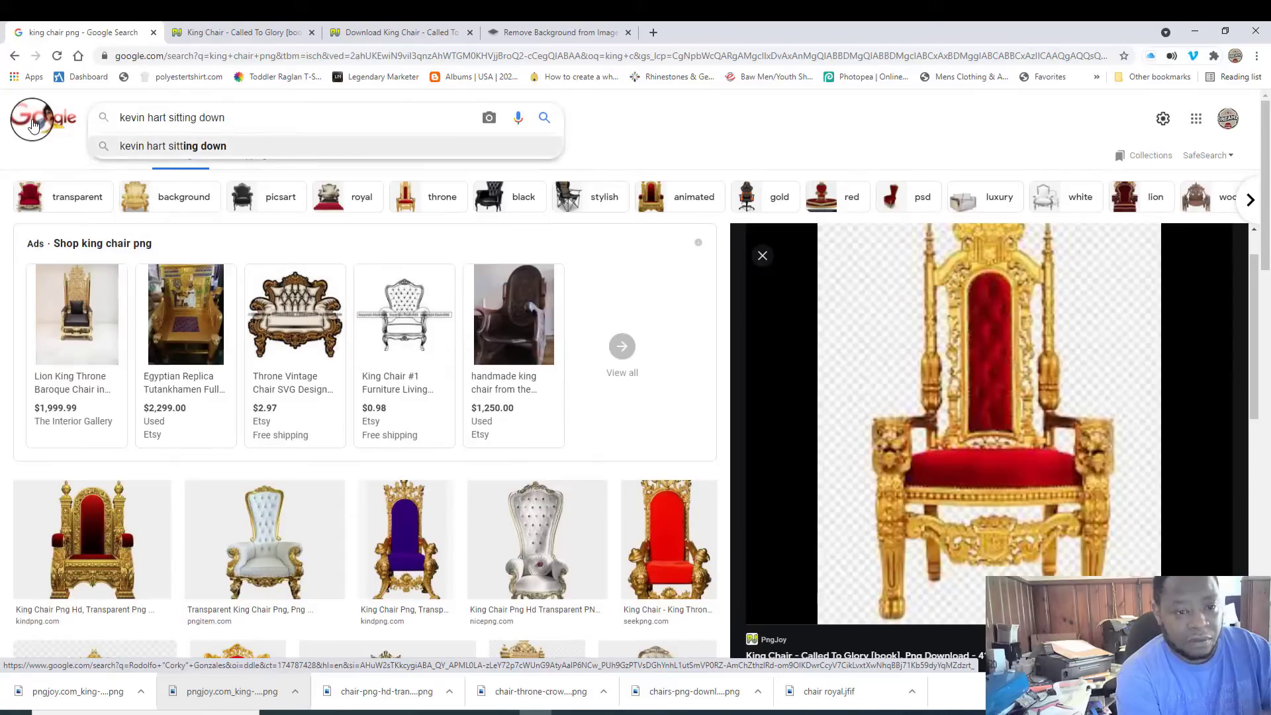
{"action": "key", "text": "Return"}
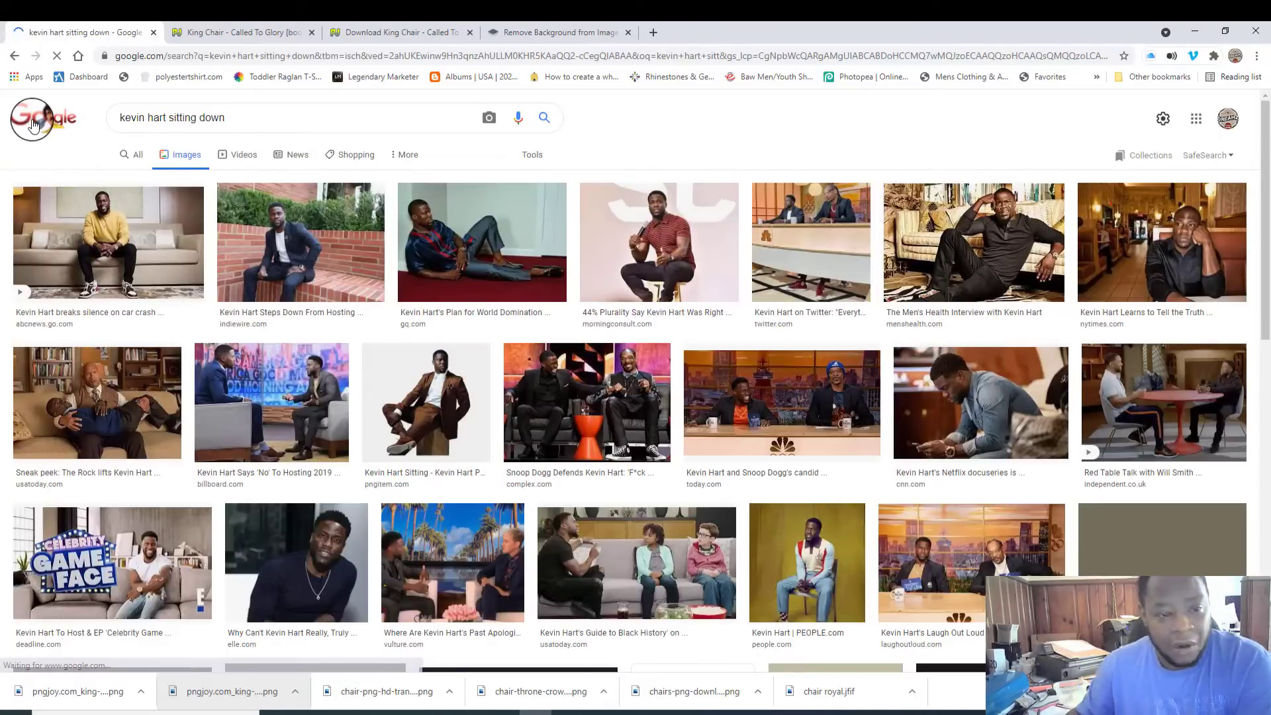
Step: Preview the ABC News photo of Kevin Hart in a yellow sweater on a sofa and look through its related images
{"action": "left_click", "coordinate": [123, 239]}
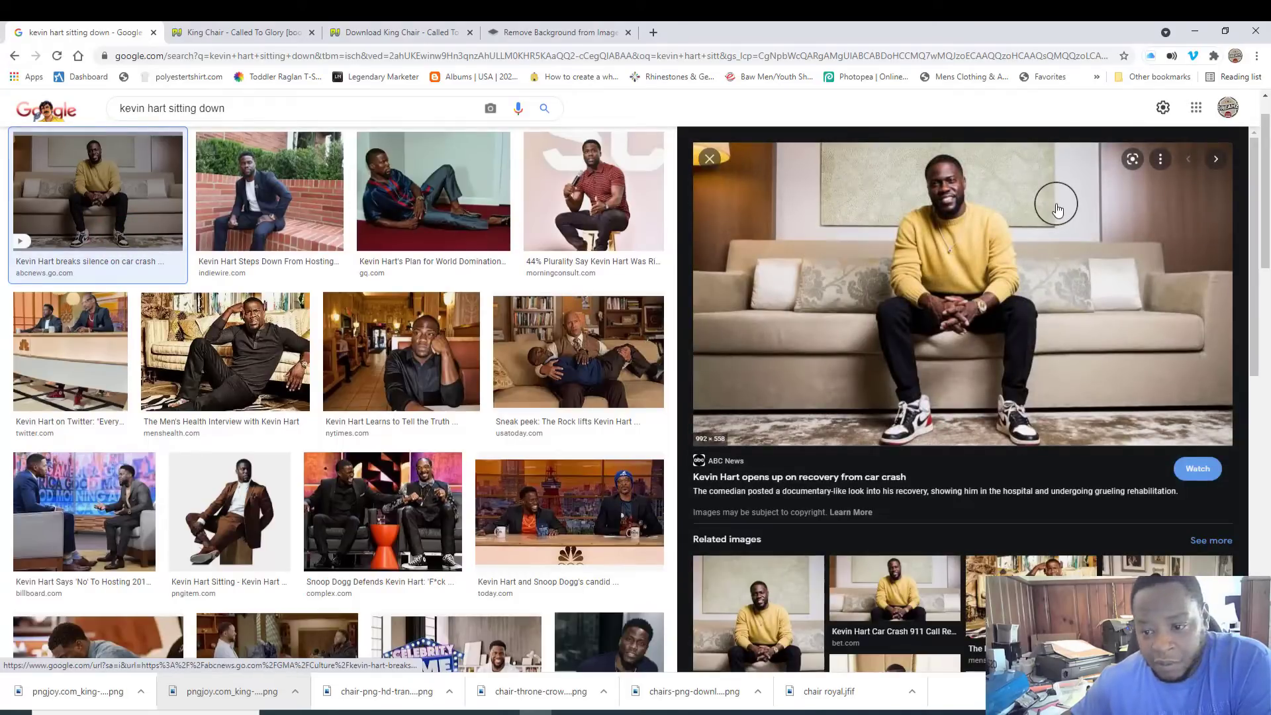
{"action": "scroll", "coordinate": [1039, 226], "scroll_direction": "up", "scroll_amount": 1}
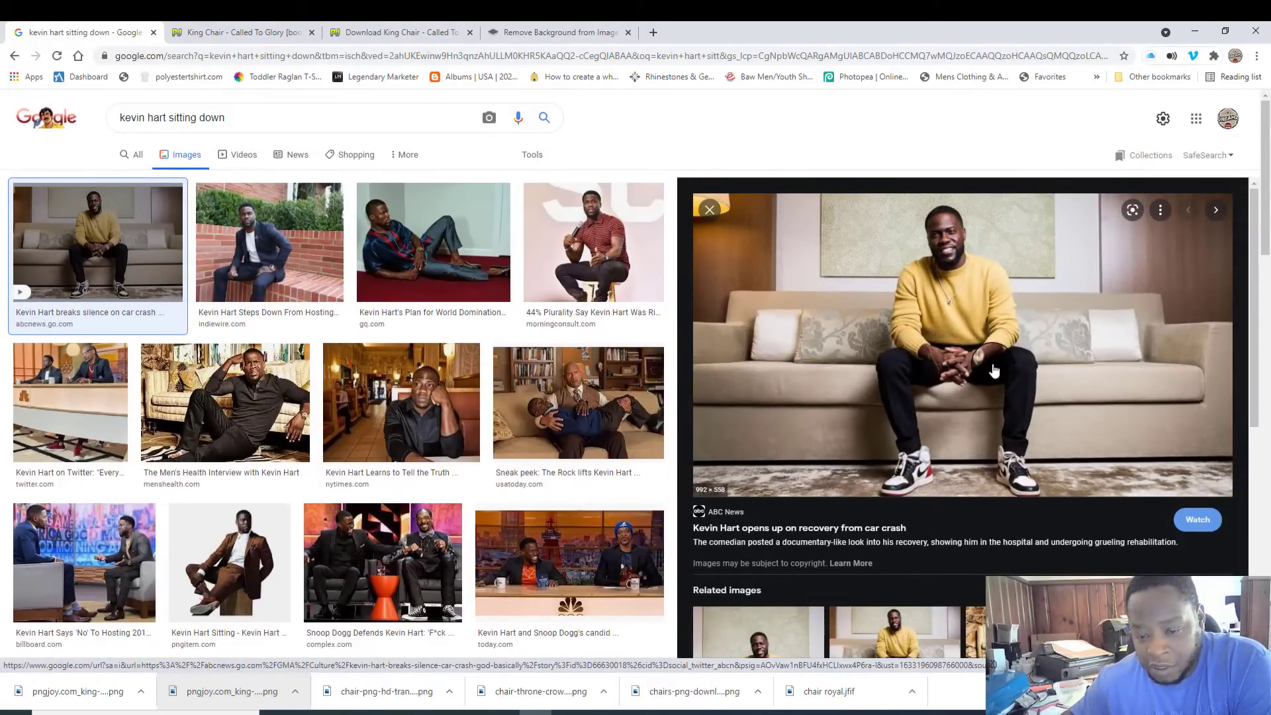
{"action": "scroll", "coordinate": [994, 371], "scroll_direction": "down", "scroll_amount": 4}
{"action": "scroll", "coordinate": [993, 371], "scroll_direction": "up", "scroll_amount": 1}
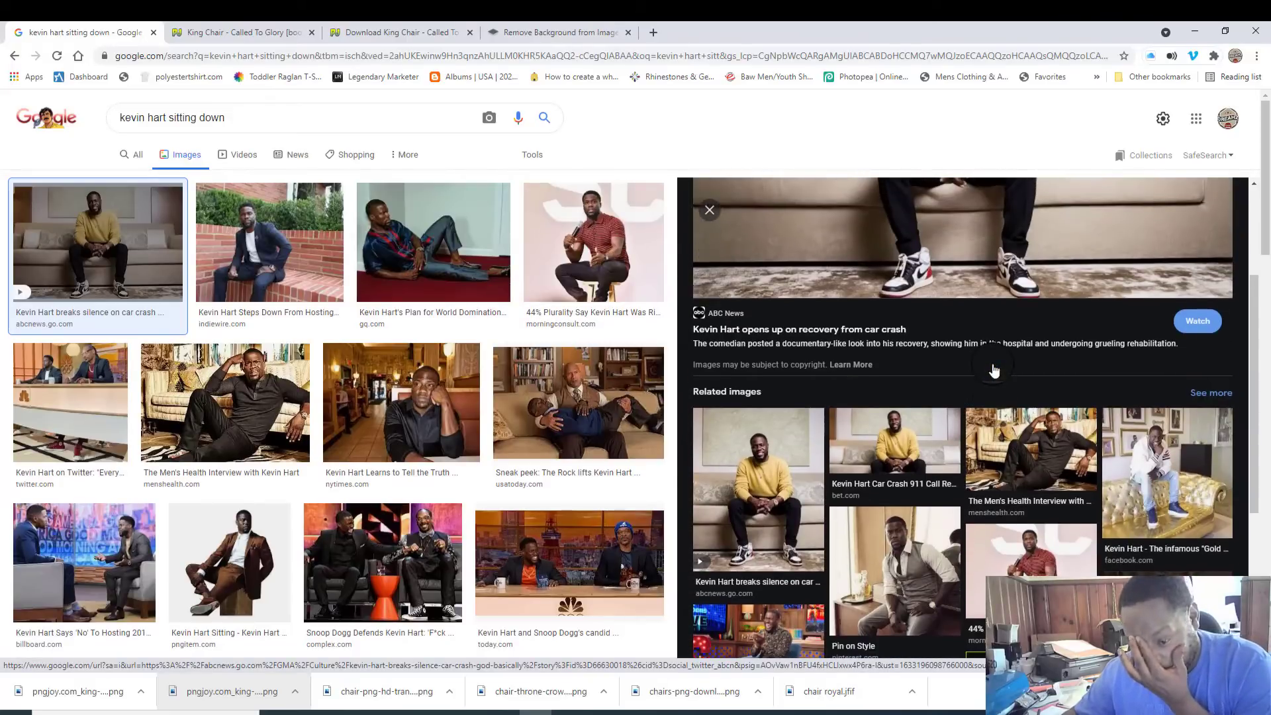
{"action": "left_click", "coordinate": [907, 443]}
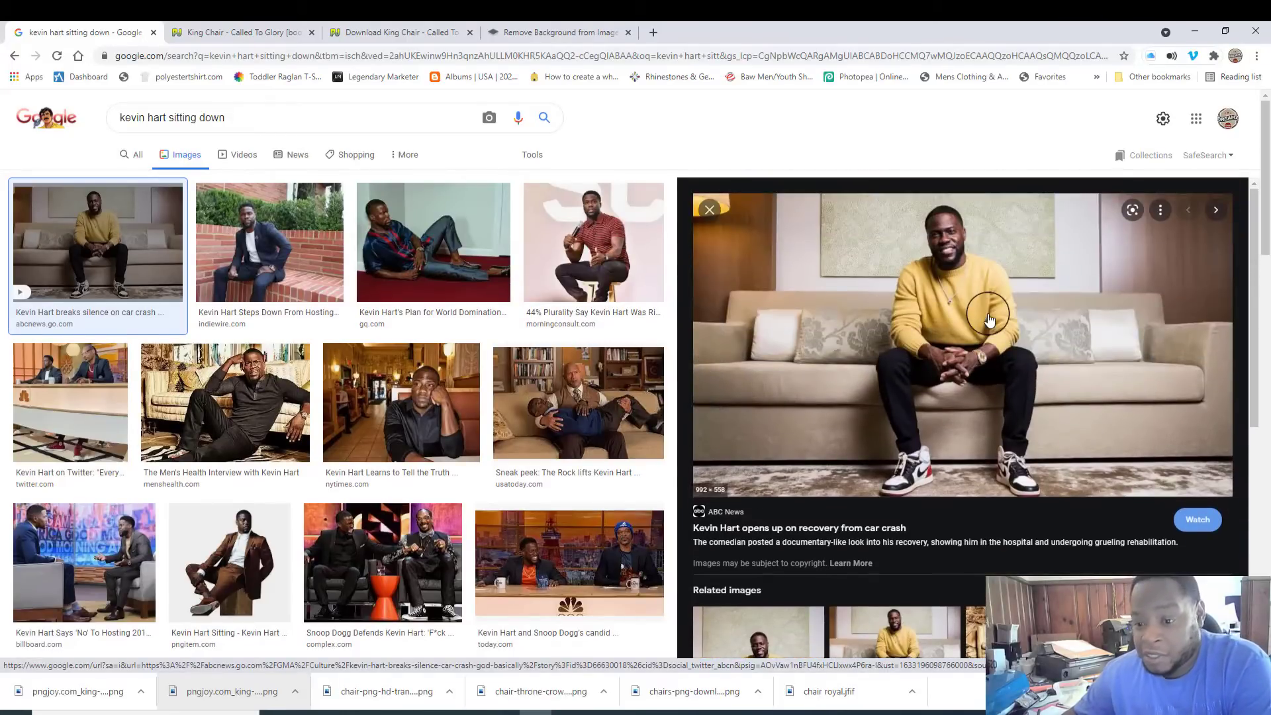
Step: Open the yellow-sweater photo's ABC News article, look through the page and close it
{"action": "left_click", "coordinate": [988, 315]}
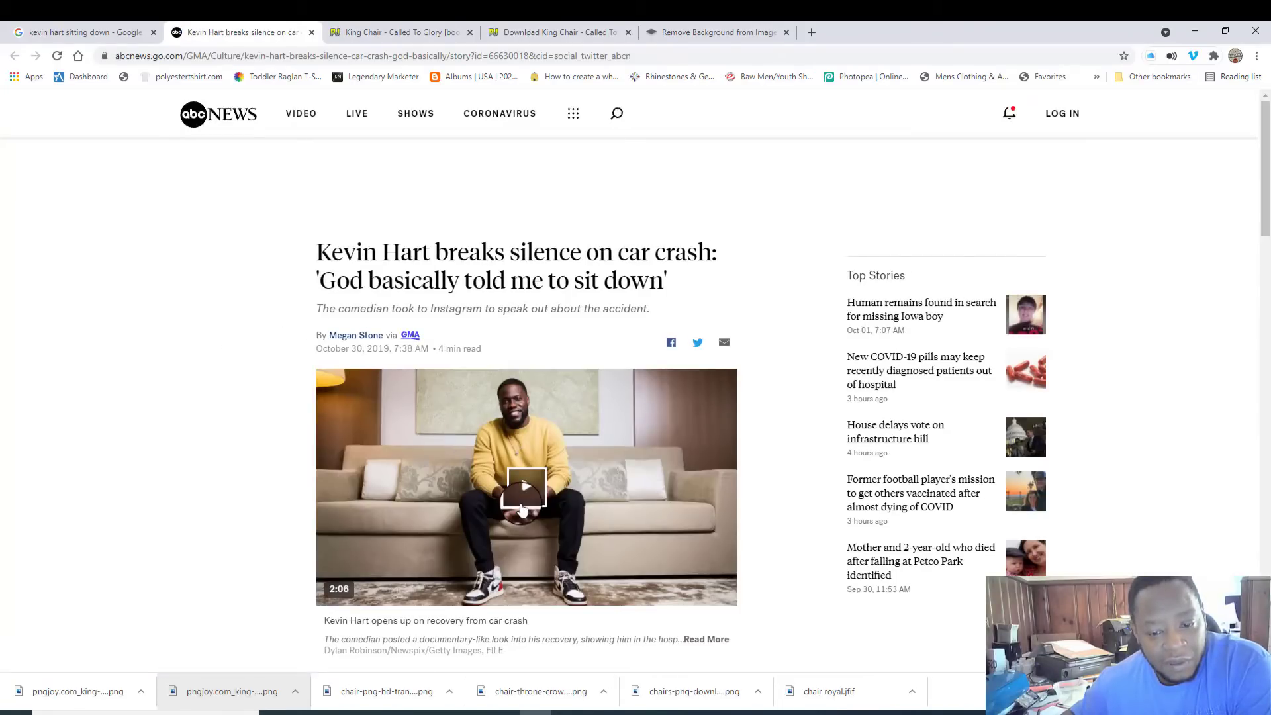
{"action": "scroll", "coordinate": [522, 510], "scroll_direction": "down", "scroll_amount": 15}
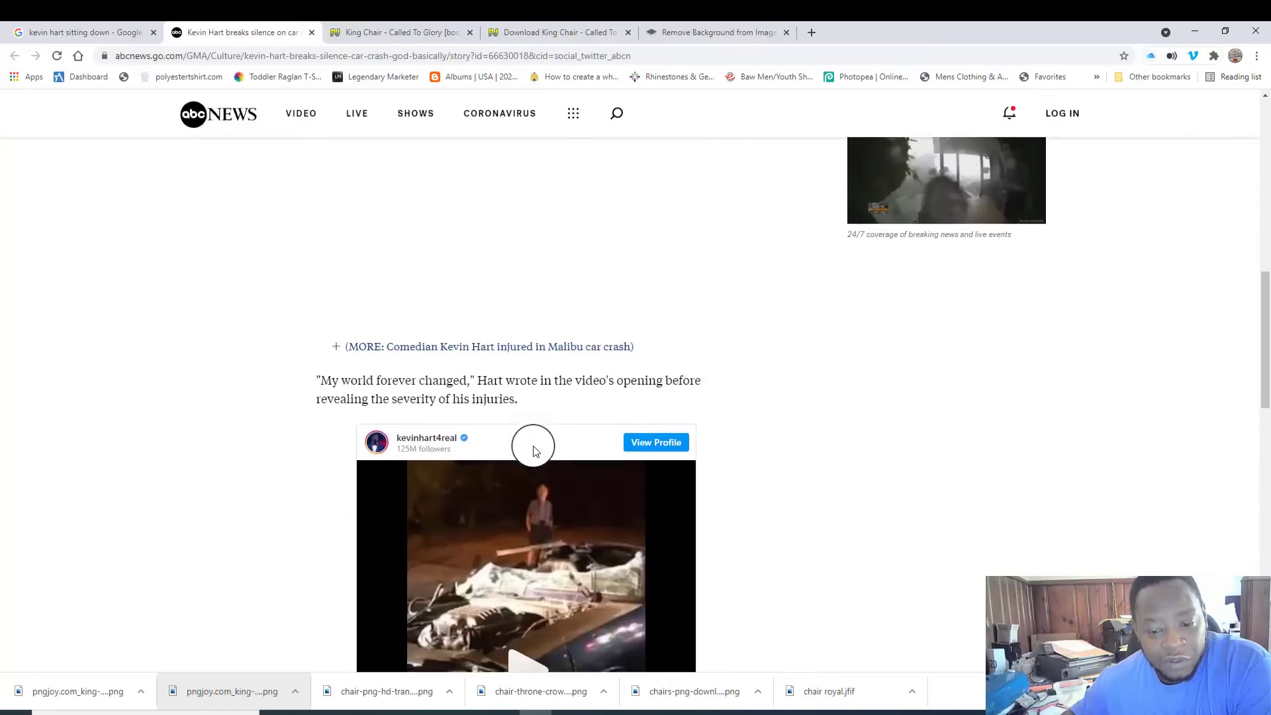
{"action": "scroll", "coordinate": [533, 445], "scroll_direction": "up", "scroll_amount": 15}
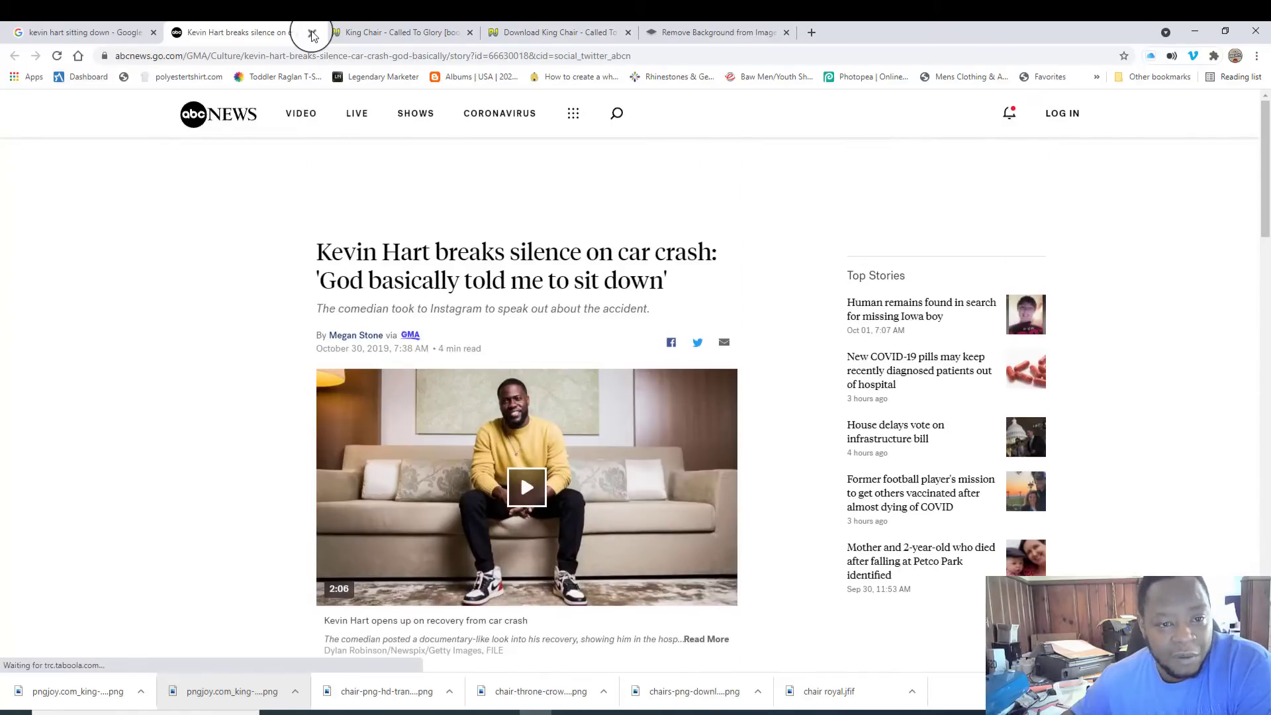
{"action": "left_click", "coordinate": [312, 33]}
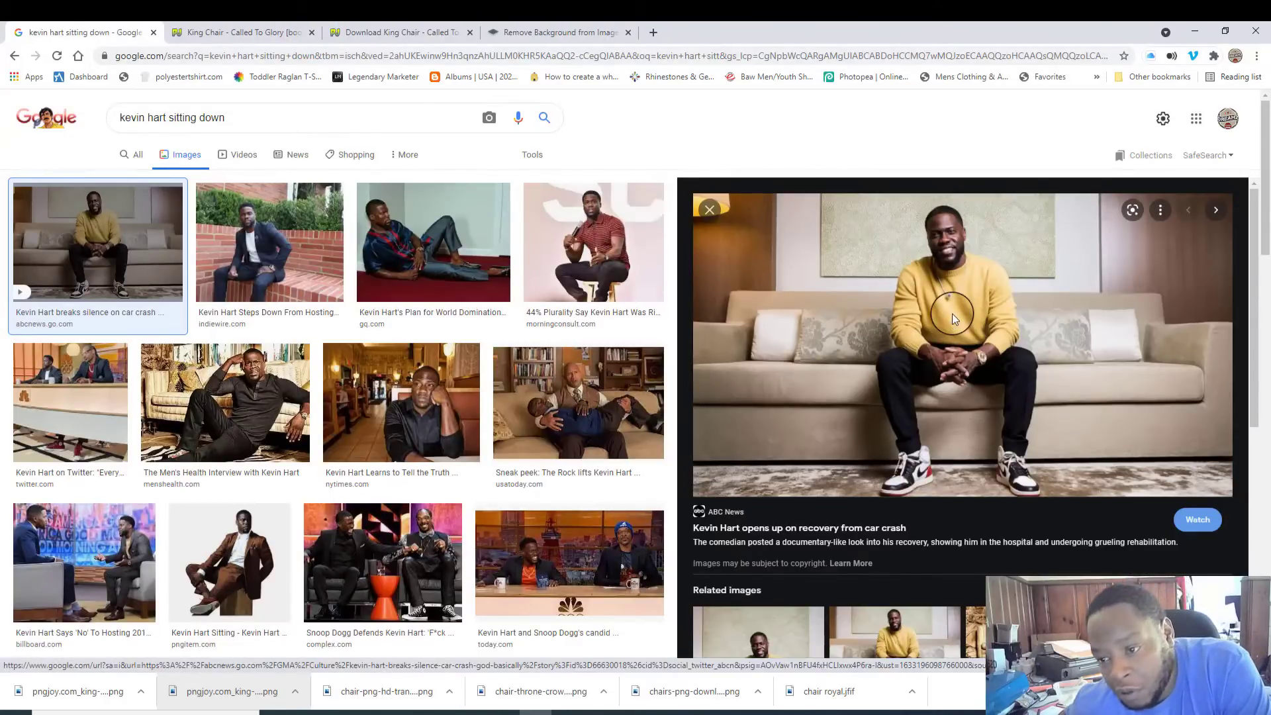
Step: Save the yellow-sweater photo as the JPEG kevin-hart-gty-ml-191030_hpMain_16x9_992 in the XCELLENT DREAMZ folder
{"action": "right_click", "coordinate": [964, 342]}
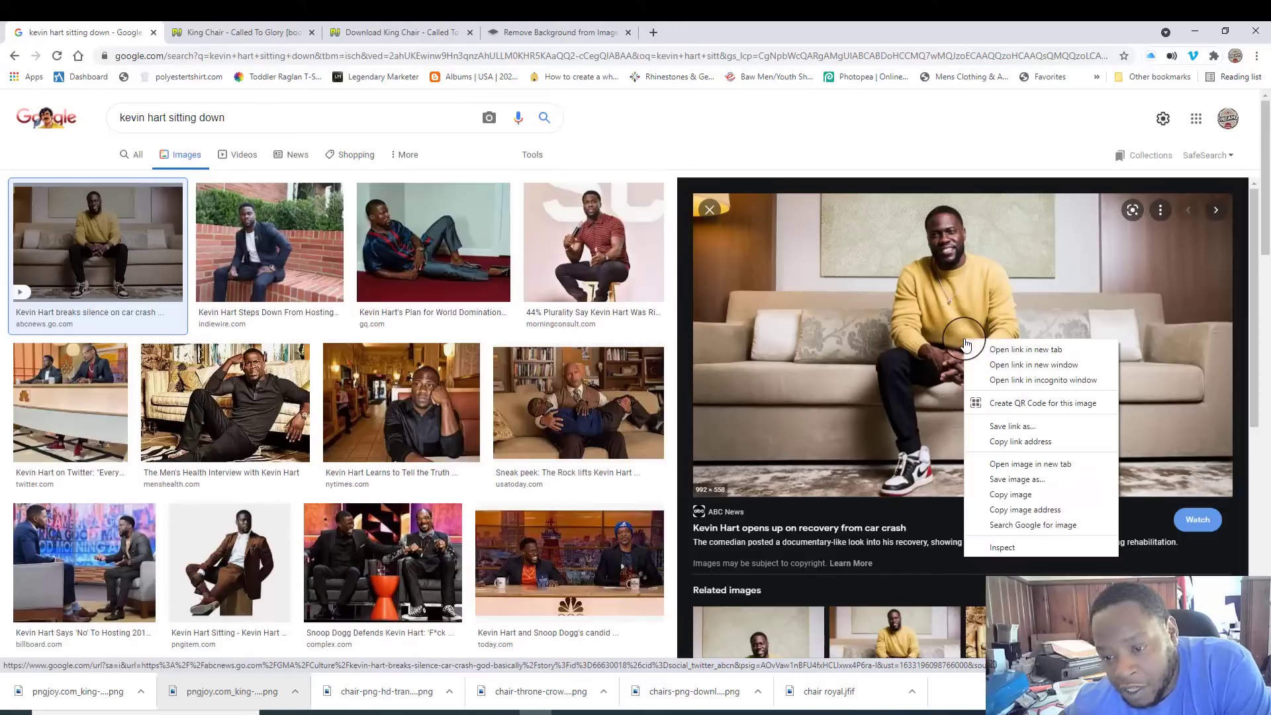
{"action": "left_click", "coordinate": [1054, 486]}
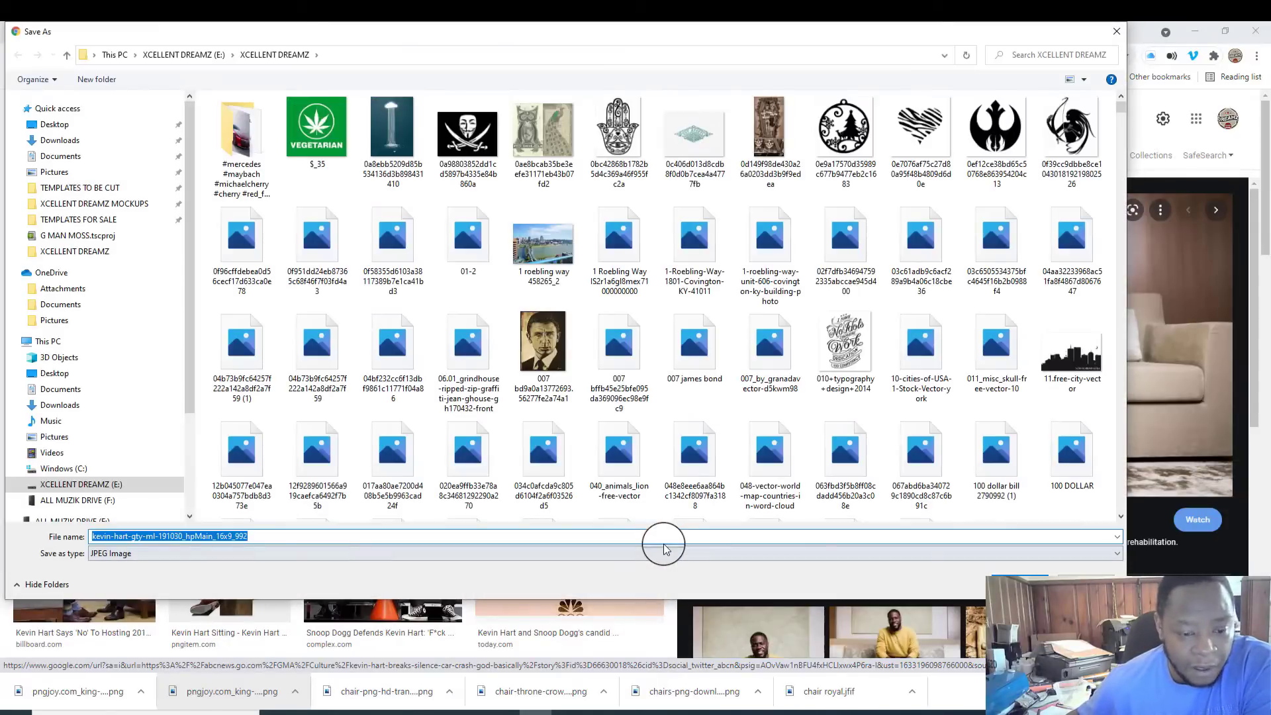
{"action": "left_click", "coordinate": [1001, 579]}
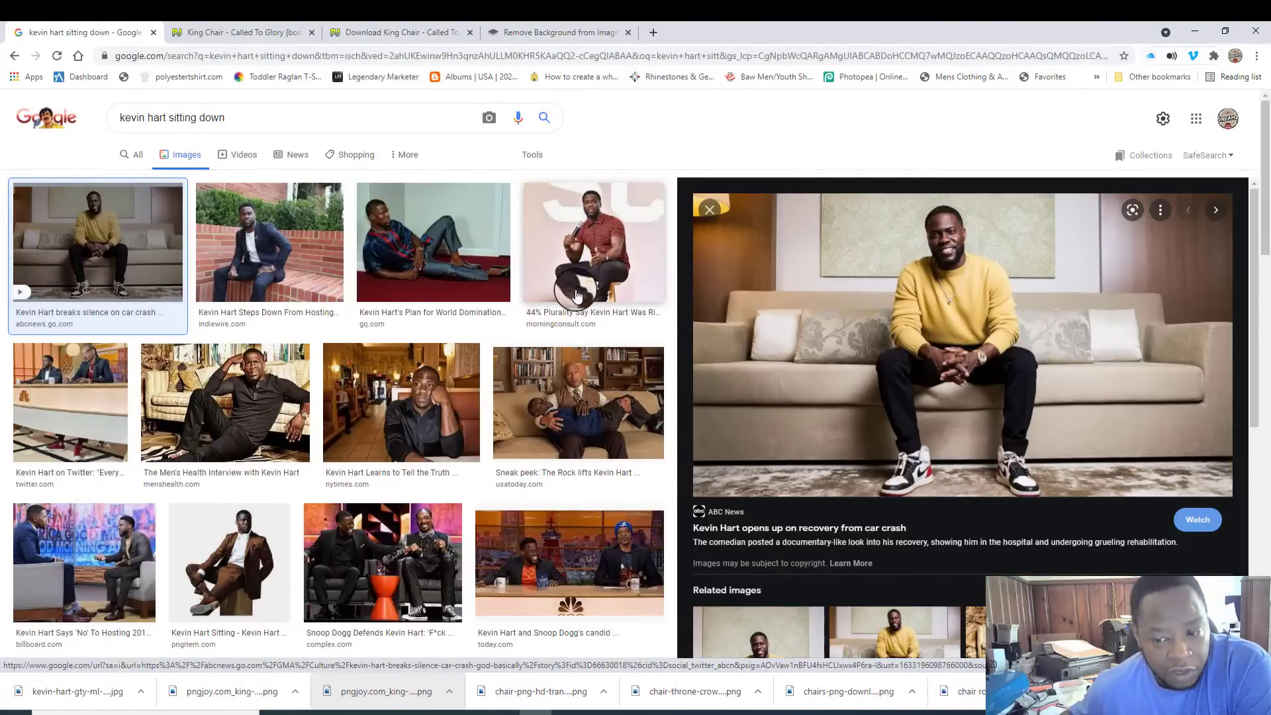
Step: Try to save the related IBTimes India photo of Kevin Hart in a graphic T-shirt and light jeans as the PNG kevin-hart
{"action": "scroll", "coordinate": [890, 356], "scroll_direction": "down", "scroll_amount": 2}
{"action": "scroll", "coordinate": [947, 294], "scroll_direction": "down", "scroll_amount": 3}
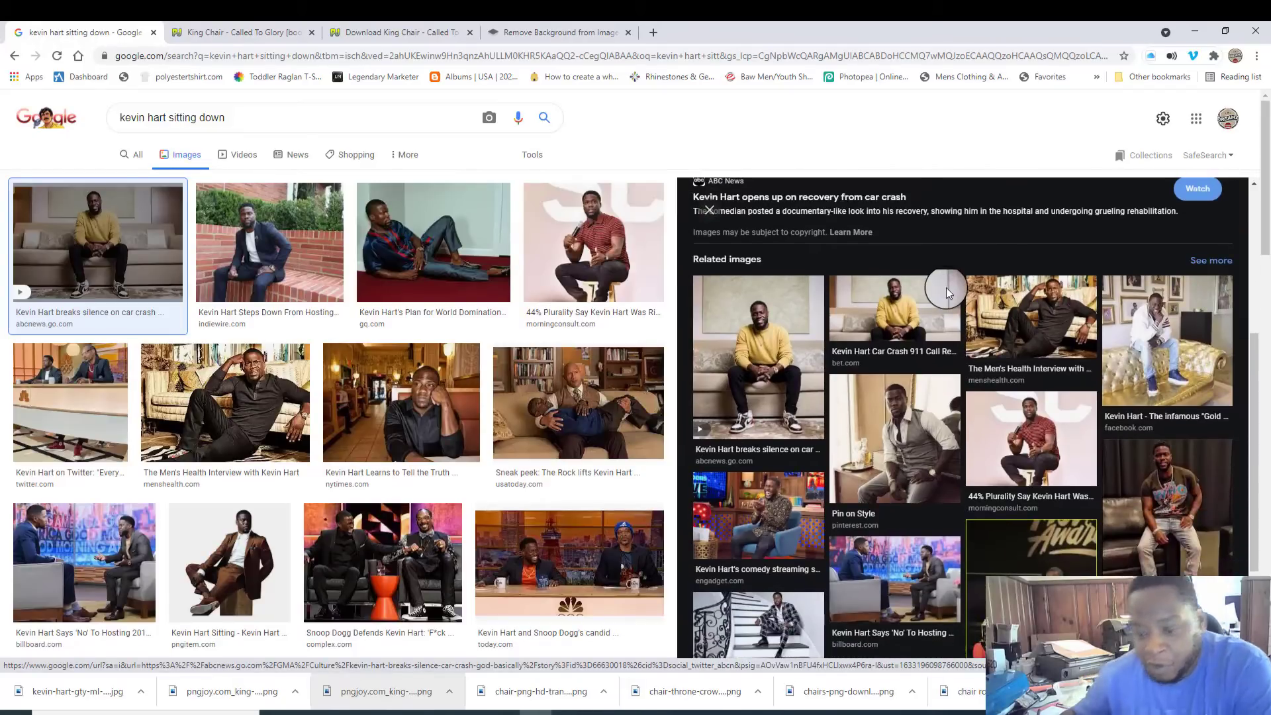
{"action": "left_click", "coordinate": [1166, 510]}
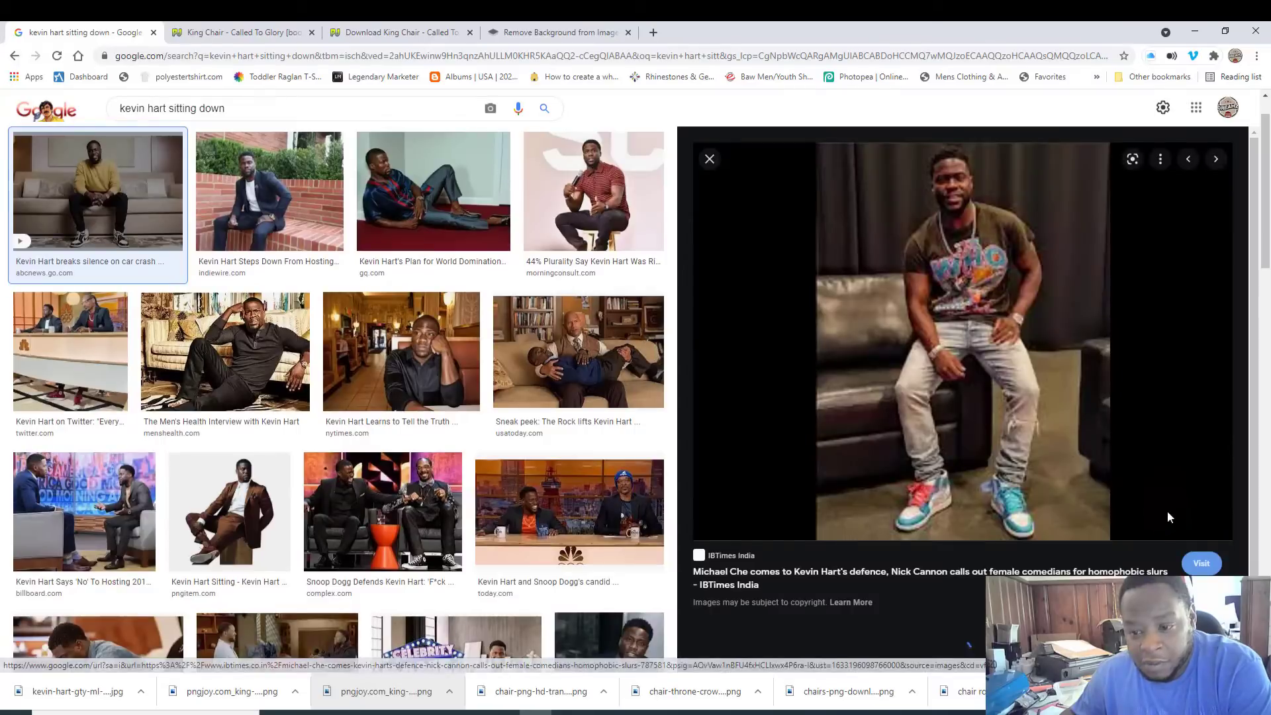
{"action": "right_click", "coordinate": [986, 242]}
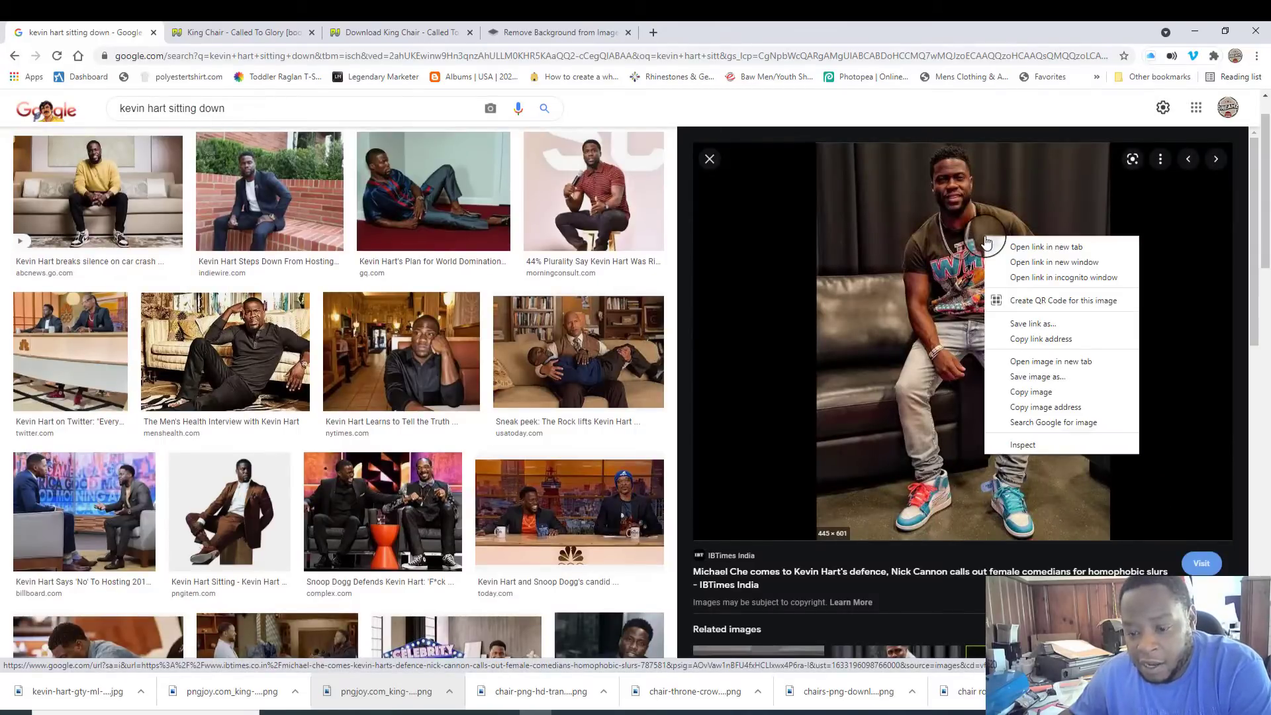
{"action": "left_click", "coordinate": [1046, 377]}
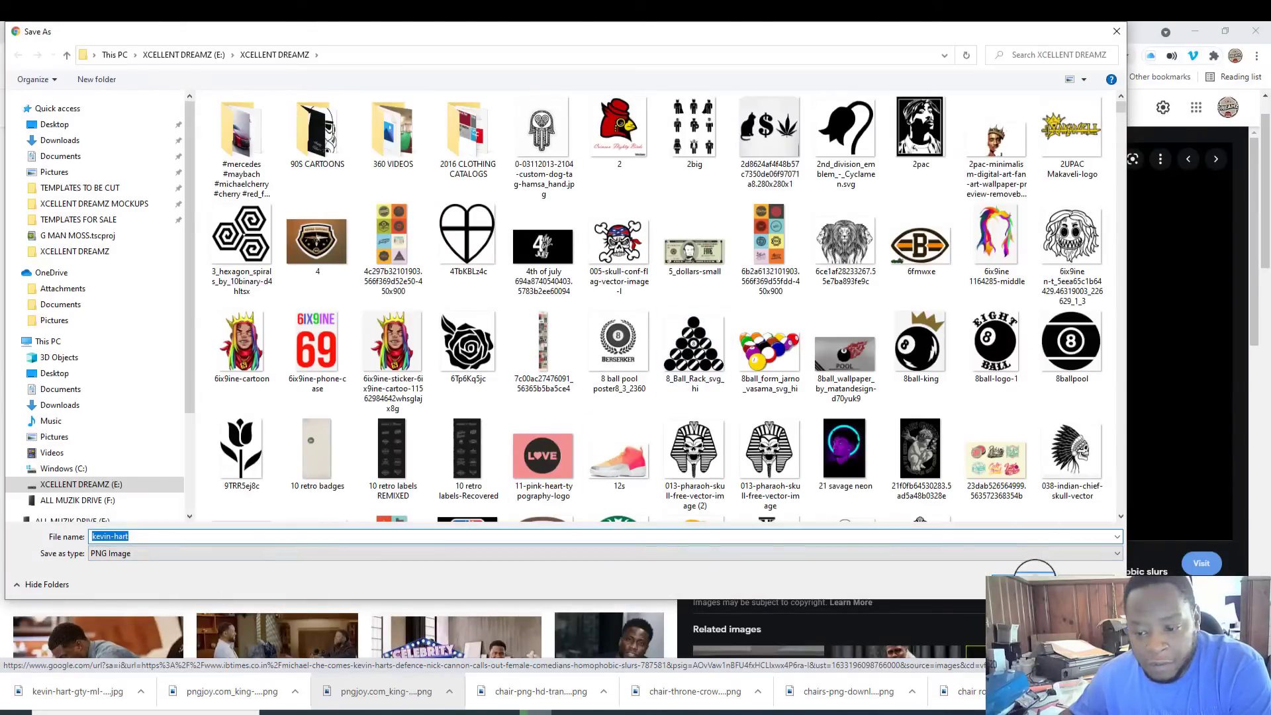
{"action": "key", "text": "Return"}
Step: Preview the SiriusXM photo of Kevin Hart in a white T-shirt on a purple sofa and examine its related images
{"action": "scroll", "coordinate": [1013, 453], "scroll_direction": "down", "scroll_amount": 4}
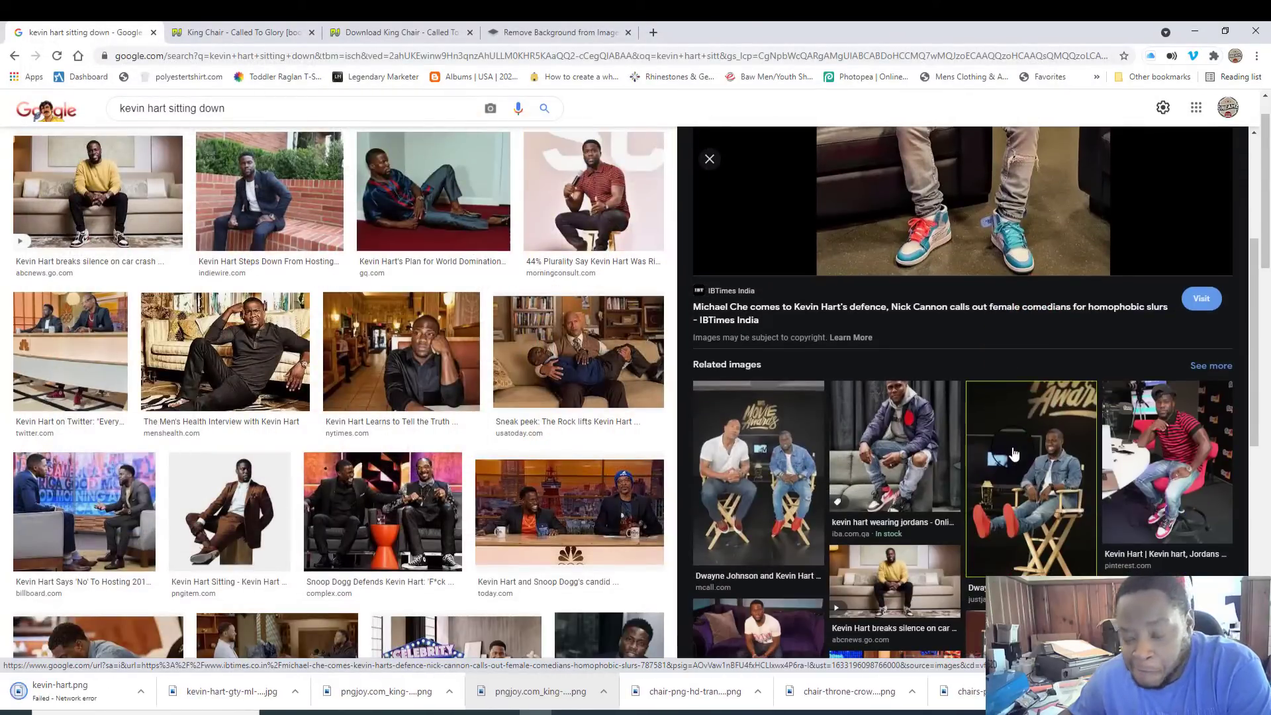
{"action": "scroll", "coordinate": [1013, 454], "scroll_direction": "down", "scroll_amount": 3}
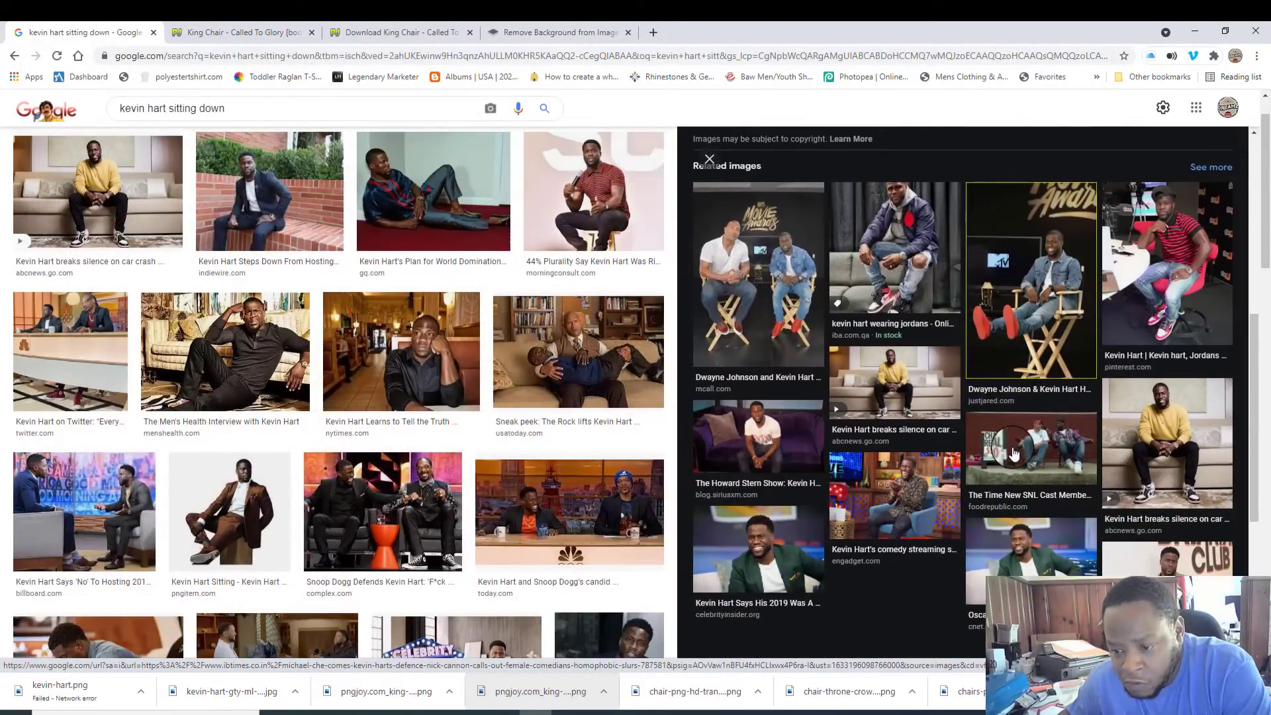
{"action": "left_click", "coordinate": [767, 427]}
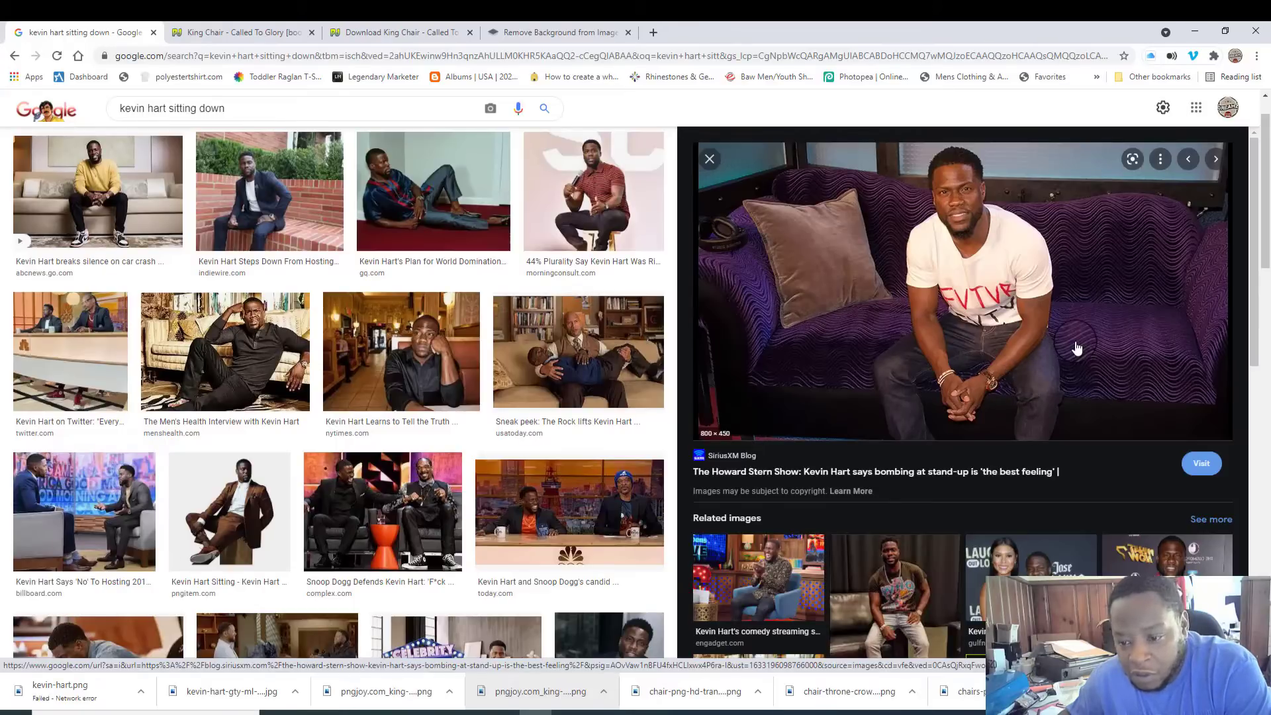
{"action": "scroll", "coordinate": [1077, 349], "scroll_direction": "down", "scroll_amount": 6}
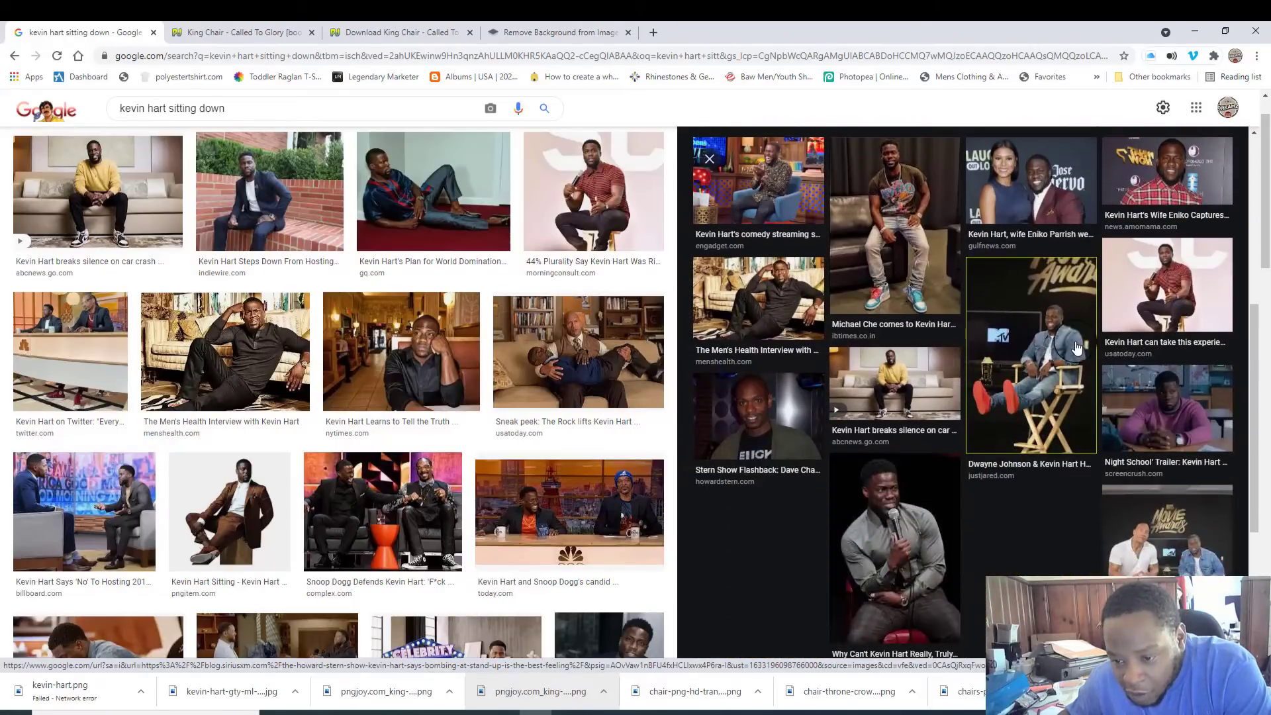
{"action": "scroll", "coordinate": [1078, 349], "scroll_direction": "down", "scroll_amount": 3}
{"action": "scroll", "coordinate": [1077, 349], "scroll_direction": "up", "scroll_amount": 9}
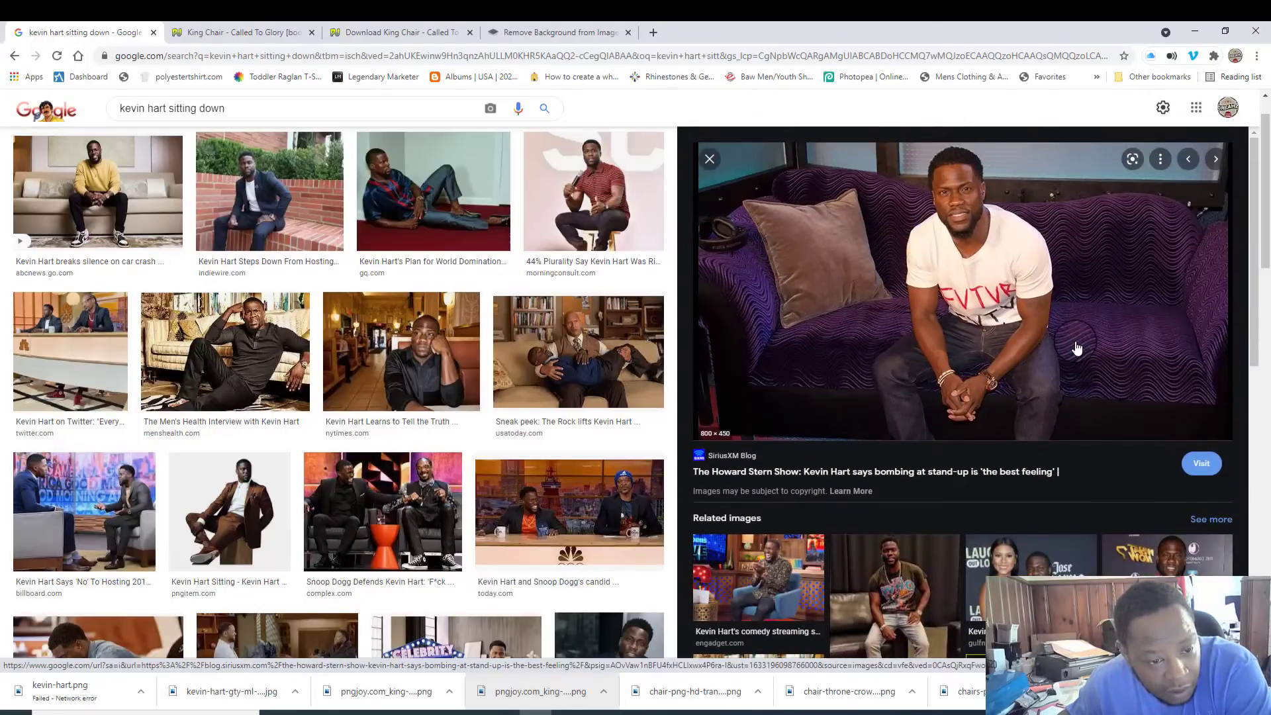
{"action": "scroll", "coordinate": [1077, 349], "scroll_direction": "up", "scroll_amount": 1}
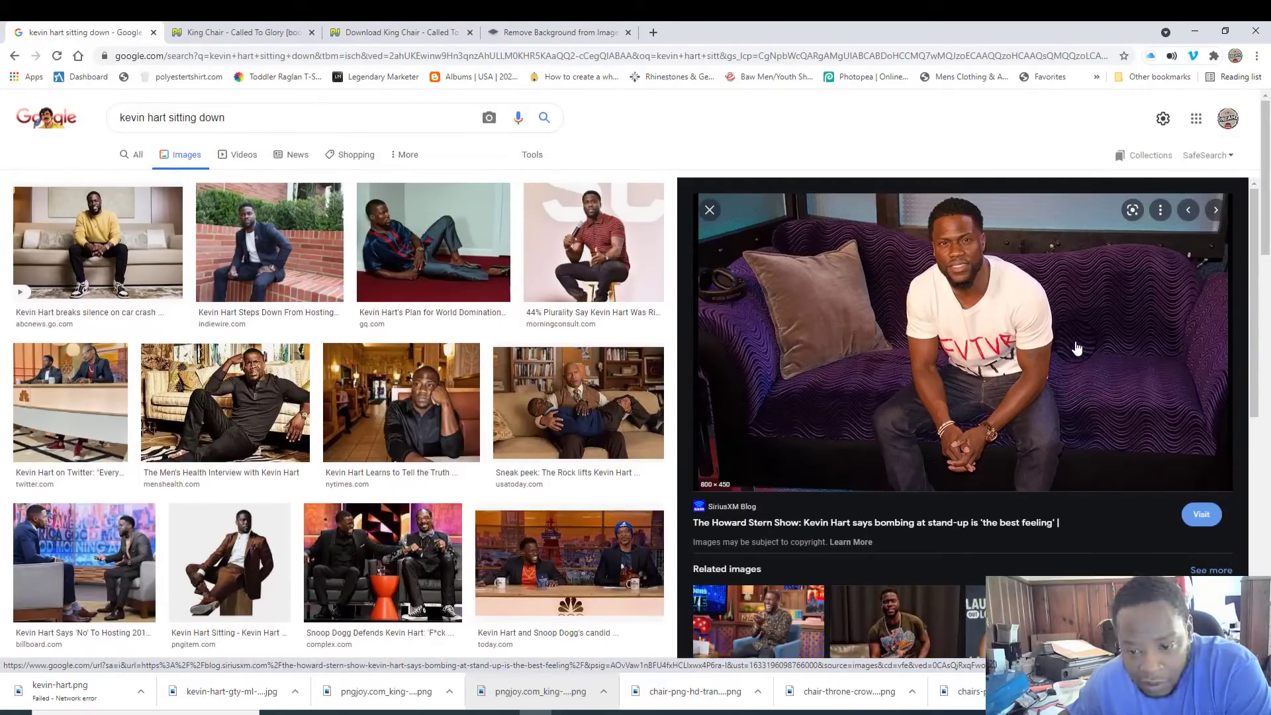
Step: Find and preview the People.com photo of Kevin Hart seated on a chair against a mustard-yellow backdrop
{"action": "scroll", "coordinate": [433, 387], "scroll_direction": "down", "scroll_amount": 5}
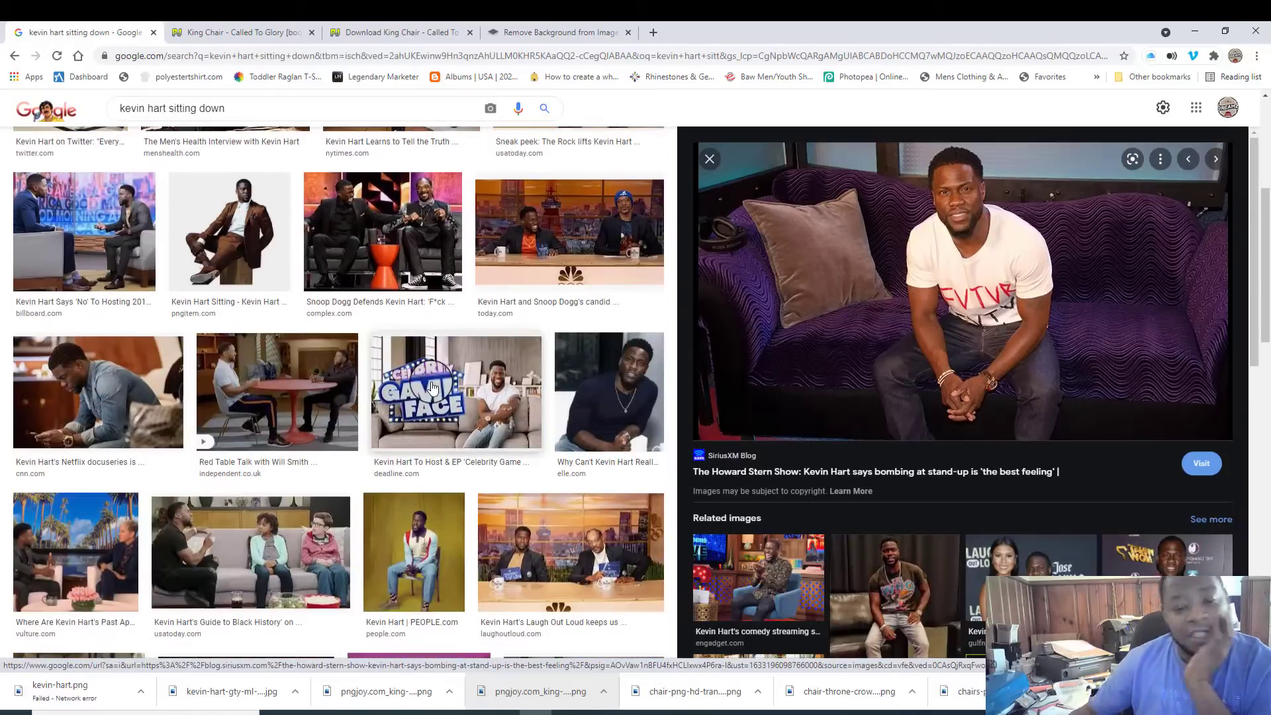
{"action": "scroll", "coordinate": [433, 387], "scroll_direction": "down", "scroll_amount": 2}
{"action": "left_click", "coordinate": [427, 442]}
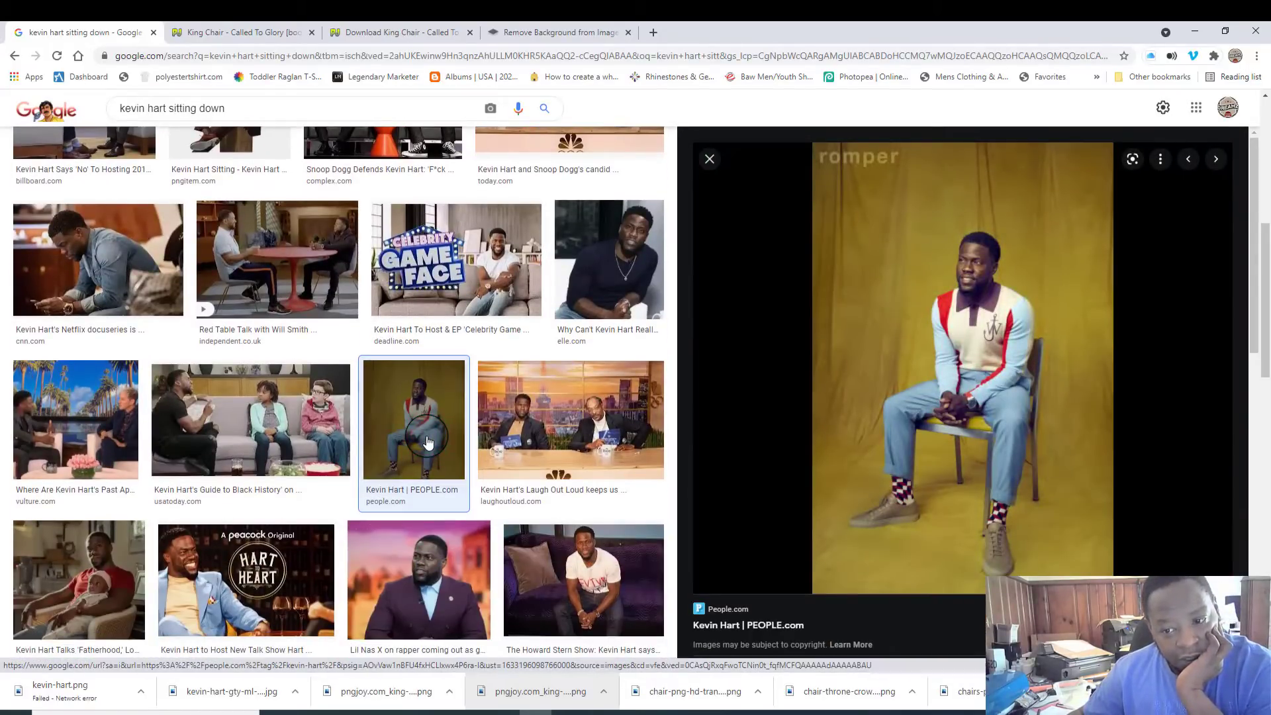
{"action": "left_click", "coordinate": [984, 383]}
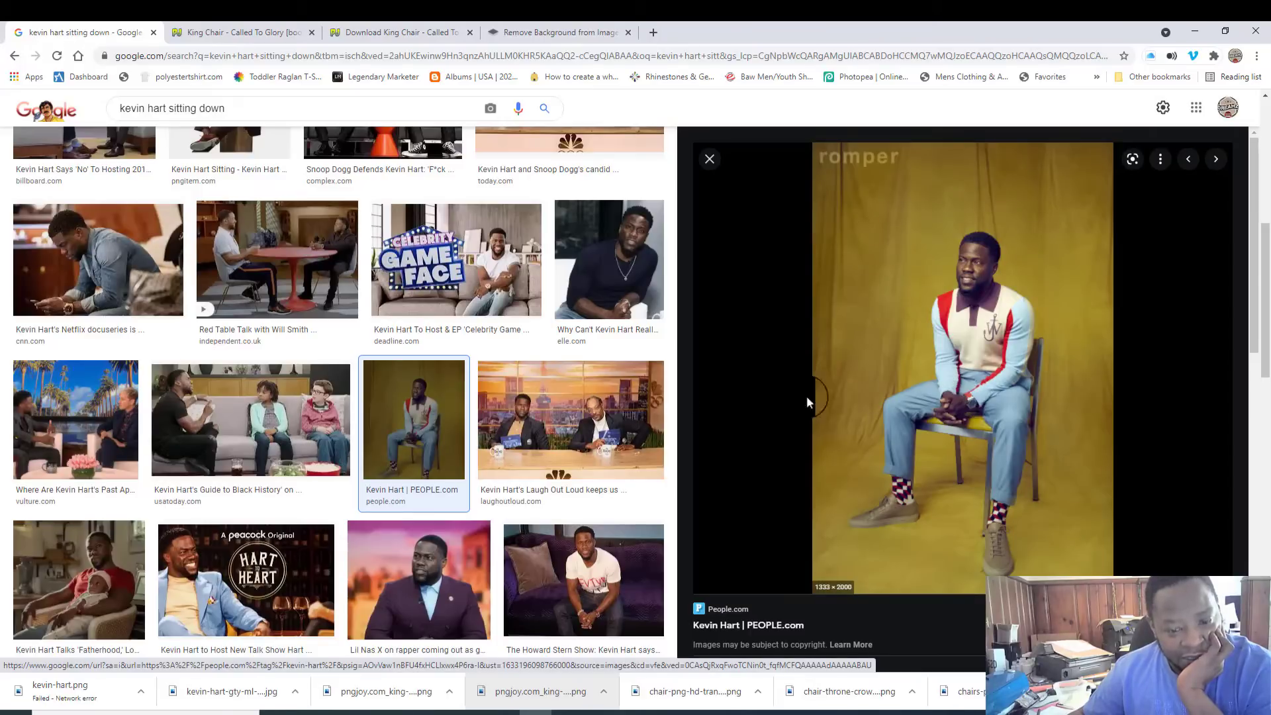
Step: Find the CinemaBlend photo of Kevin Hart seated beside Snoop Dogg and save it as the JPEG kevin hart KE93MfTMEUombMiSYDzoWa in the XCELLENT DREAMZ folder
{"action": "scroll", "coordinate": [476, 397], "scroll_direction": "down", "scroll_amount": 2}
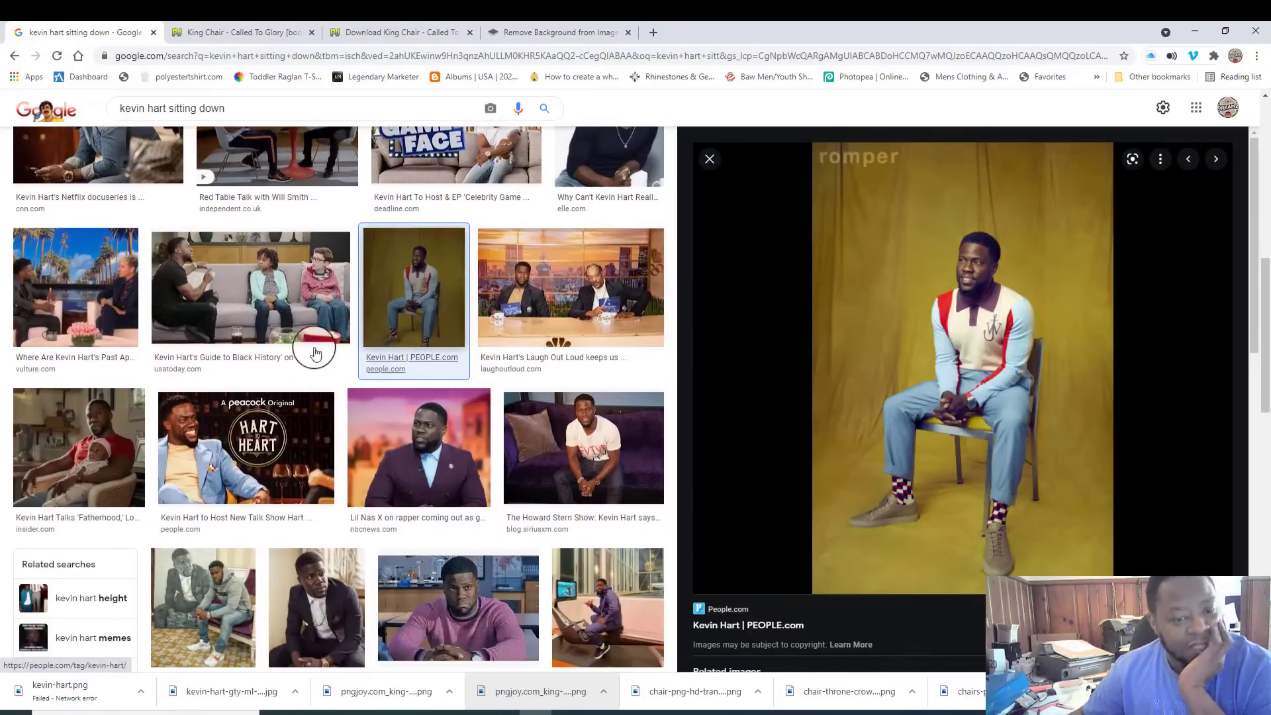
{"action": "scroll", "coordinate": [315, 353], "scroll_direction": "down", "scroll_amount": 4}
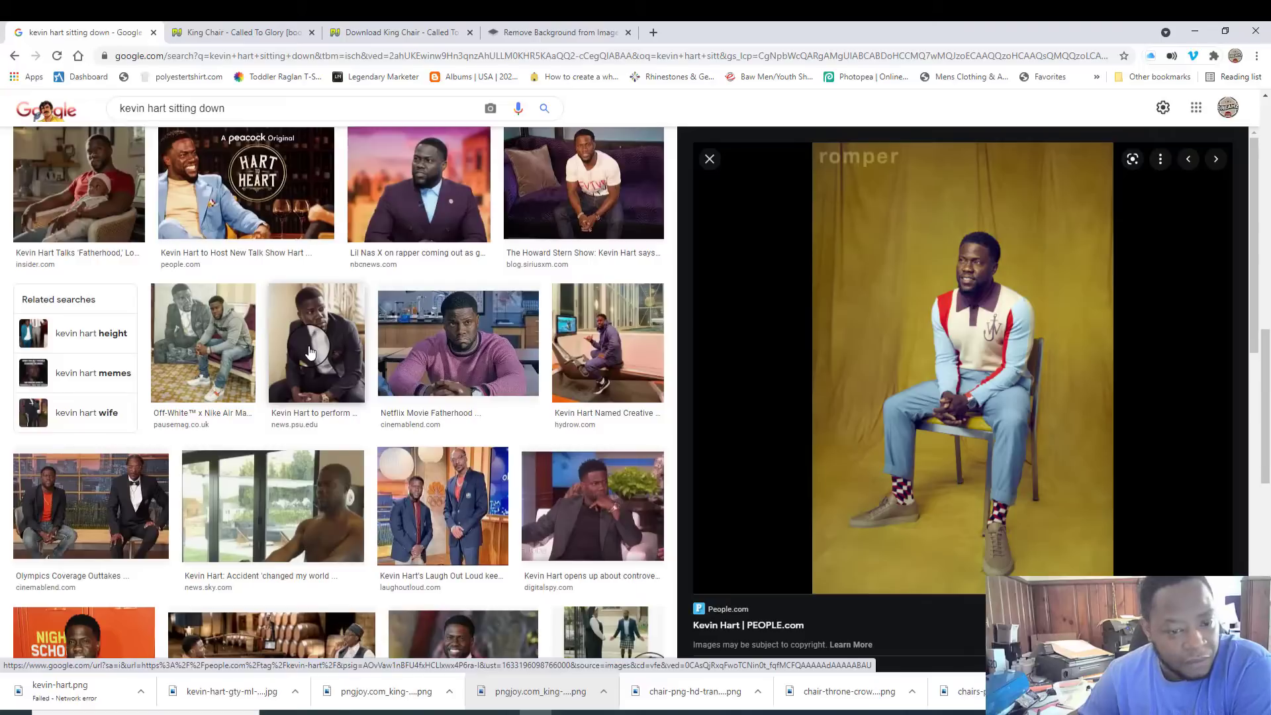
{"action": "scroll", "coordinate": [310, 351], "scroll_direction": "down", "scroll_amount": 3}
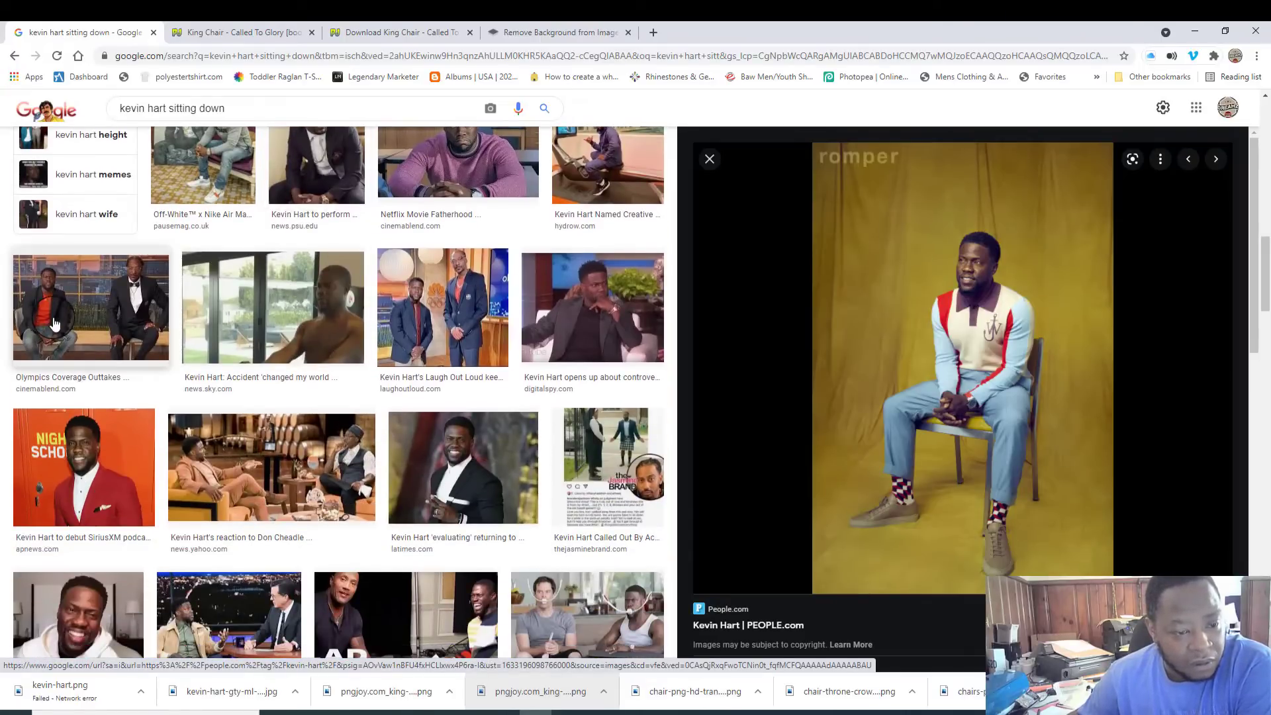
{"action": "left_click", "coordinate": [54, 325]}
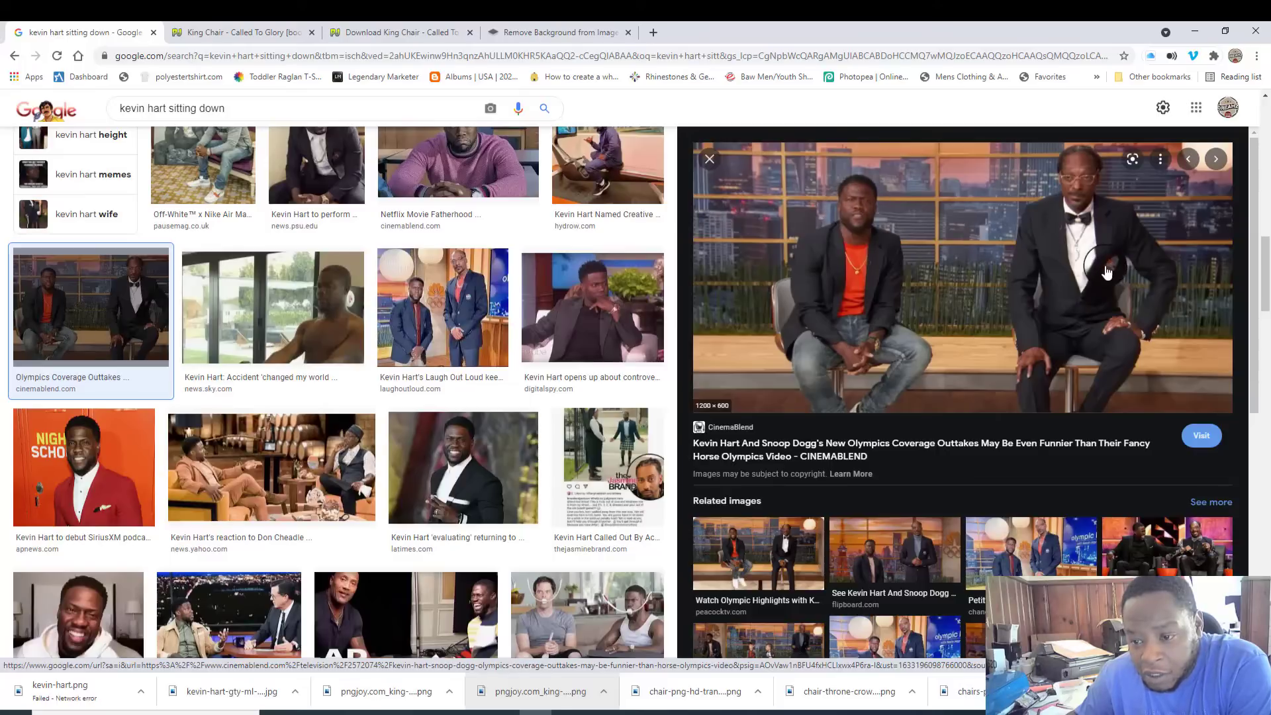
{"action": "right_click", "coordinate": [950, 280]}
{"action": "left_click", "coordinate": [1009, 416]}
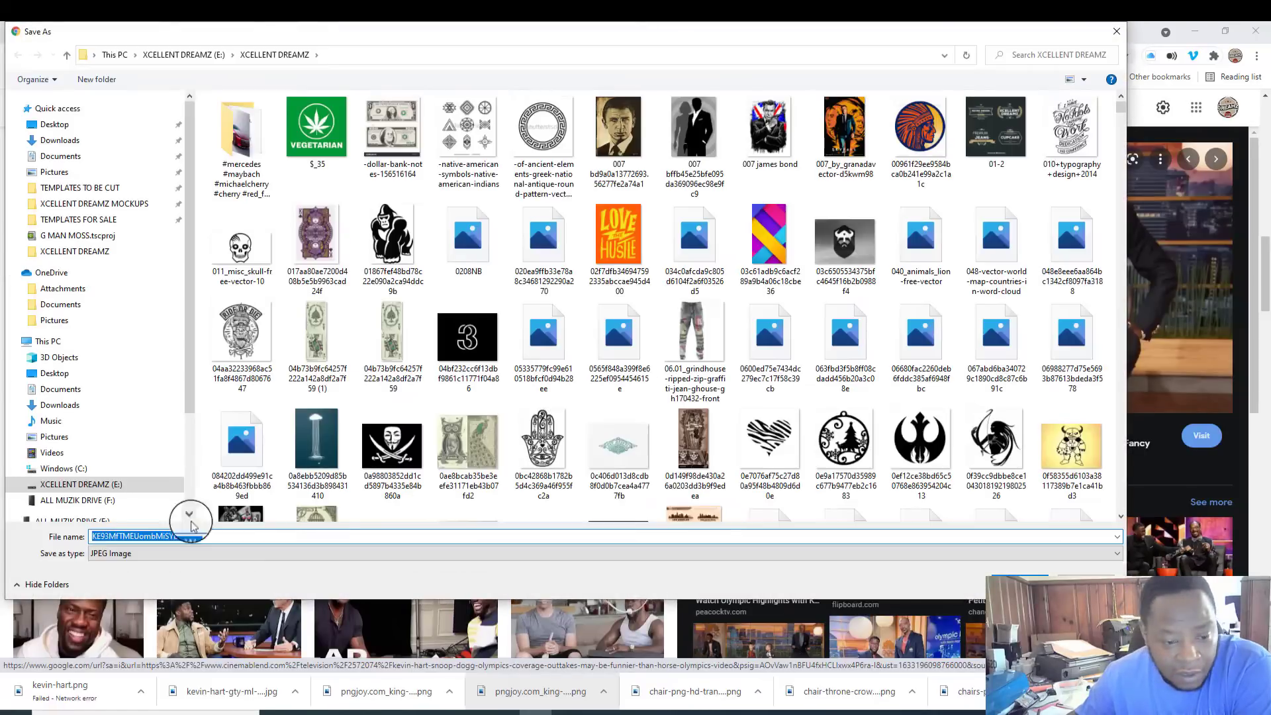
{"action": "left_click", "coordinate": [93, 536]}
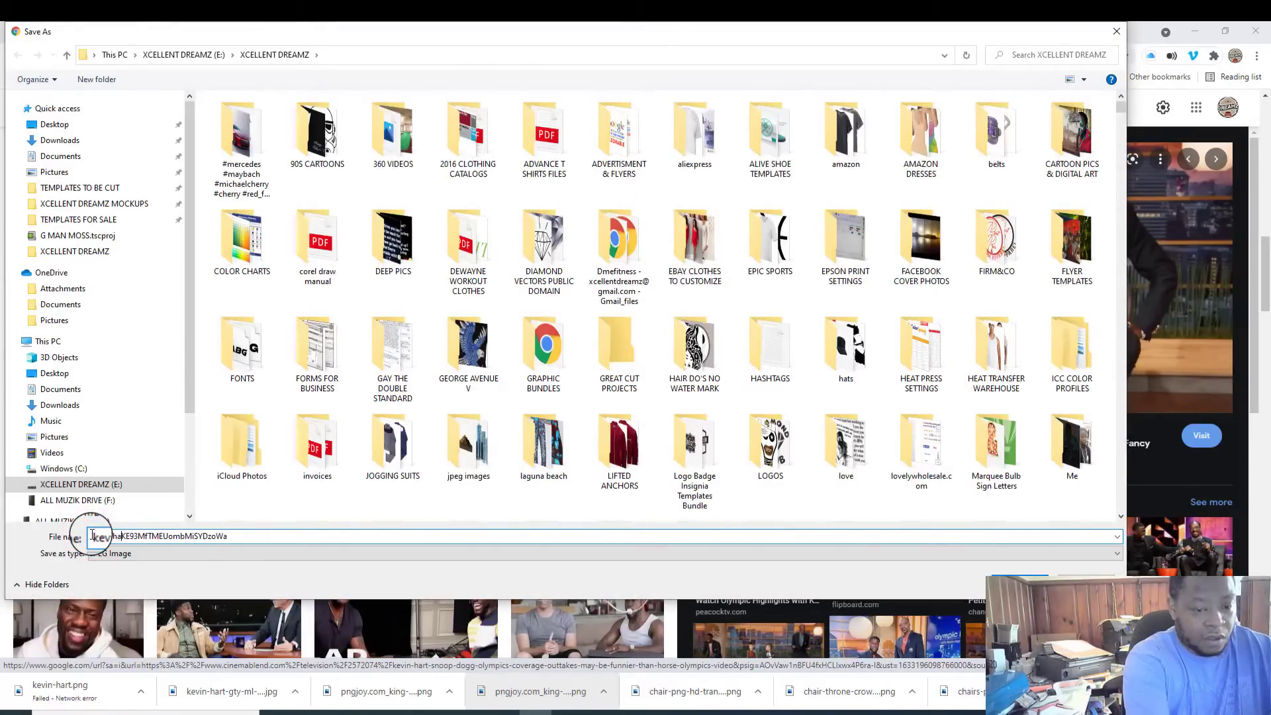
{"action": "key", "text": "Return"}
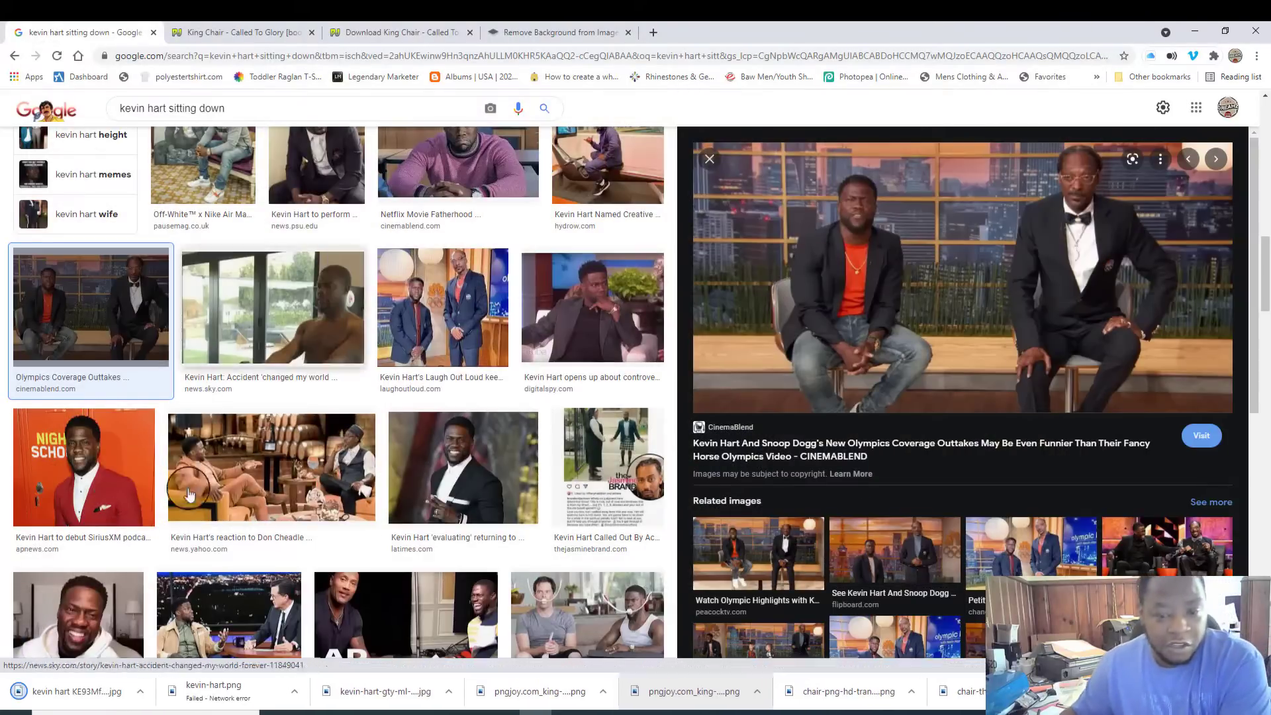
Step: Examine further image results for Kevin Hart sitting down, looking for more usable seated poses
{"action": "scroll", "coordinate": [622, 288], "scroll_direction": "down", "scroll_amount": 5}
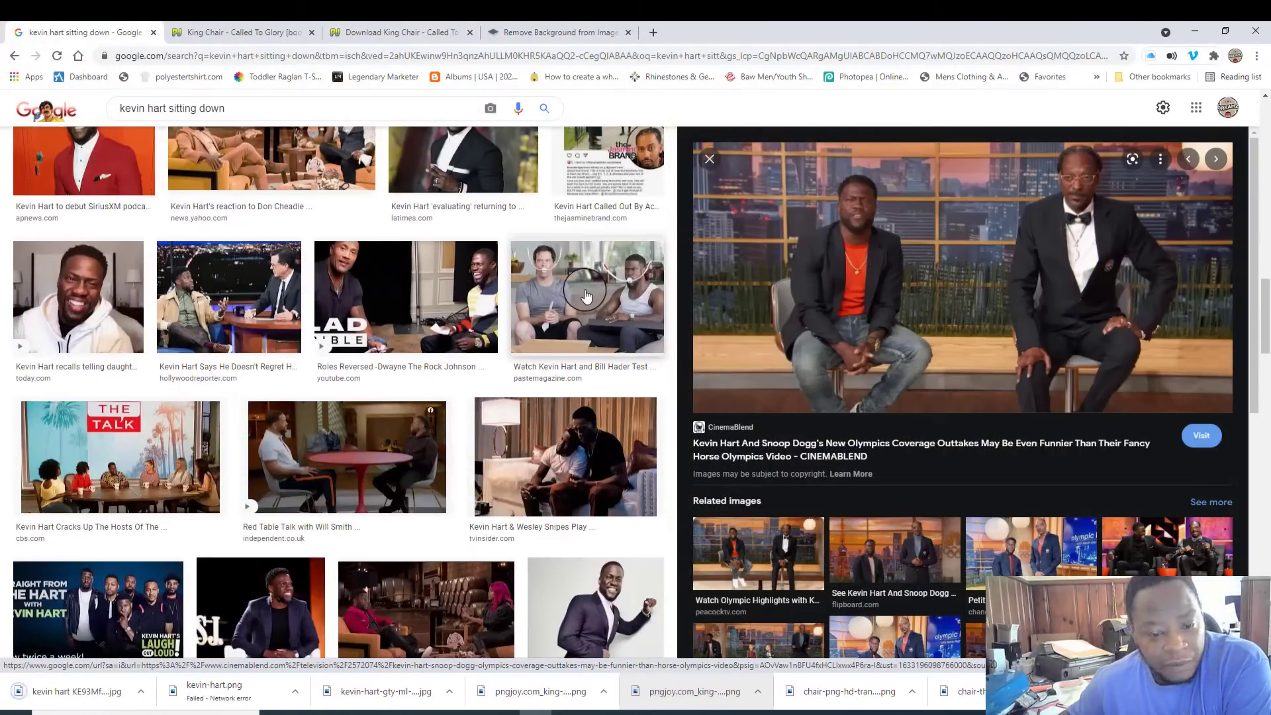
{"action": "scroll", "coordinate": [585, 295], "scroll_direction": "down", "scroll_amount": 8}
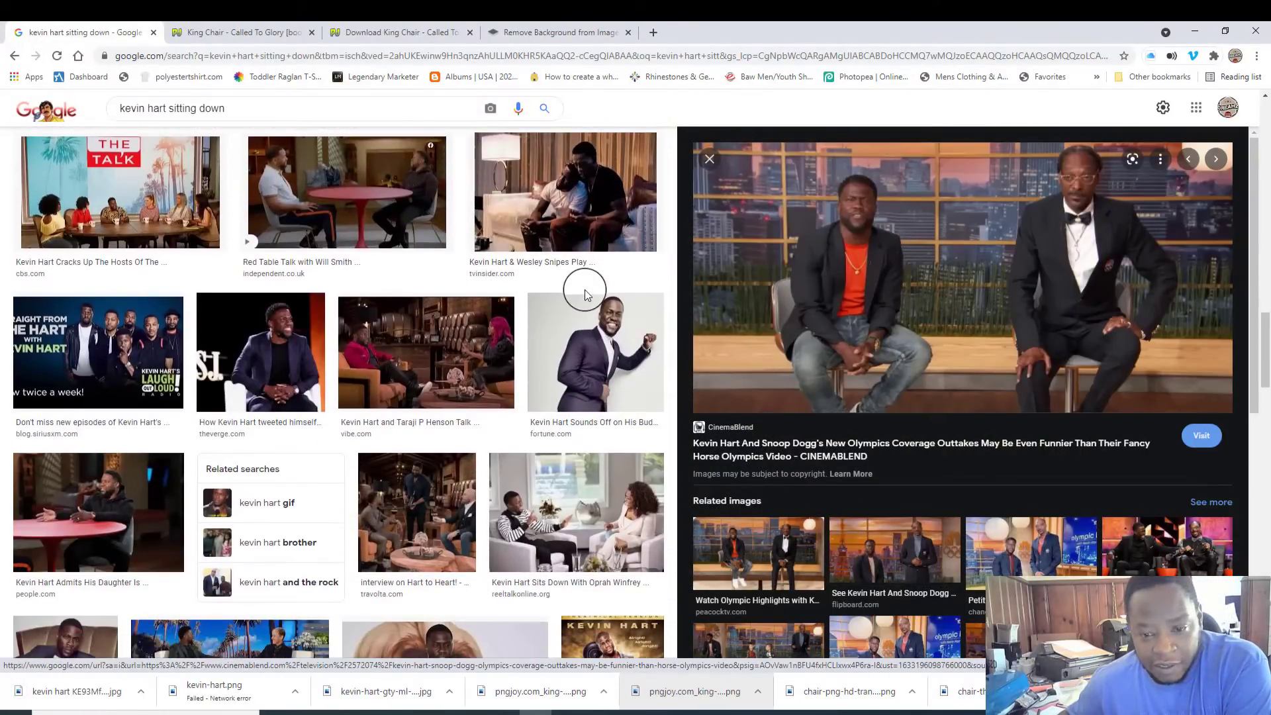
{"action": "scroll", "coordinate": [331, 314], "scroll_direction": "down", "scroll_amount": 5}
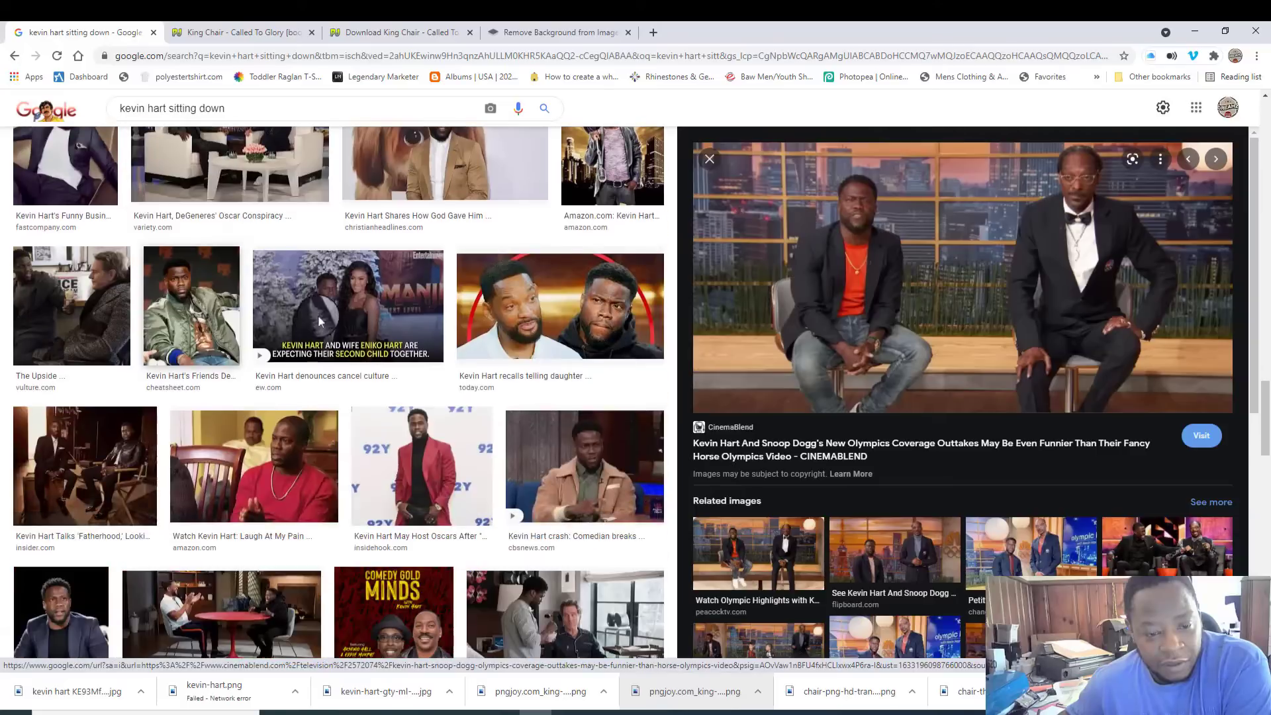
{"action": "scroll", "coordinate": [385, 320], "scroll_direction": "down", "scroll_amount": 3}
{"action": "scroll", "coordinate": [874, 349], "scroll_direction": "down", "scroll_amount": 7}
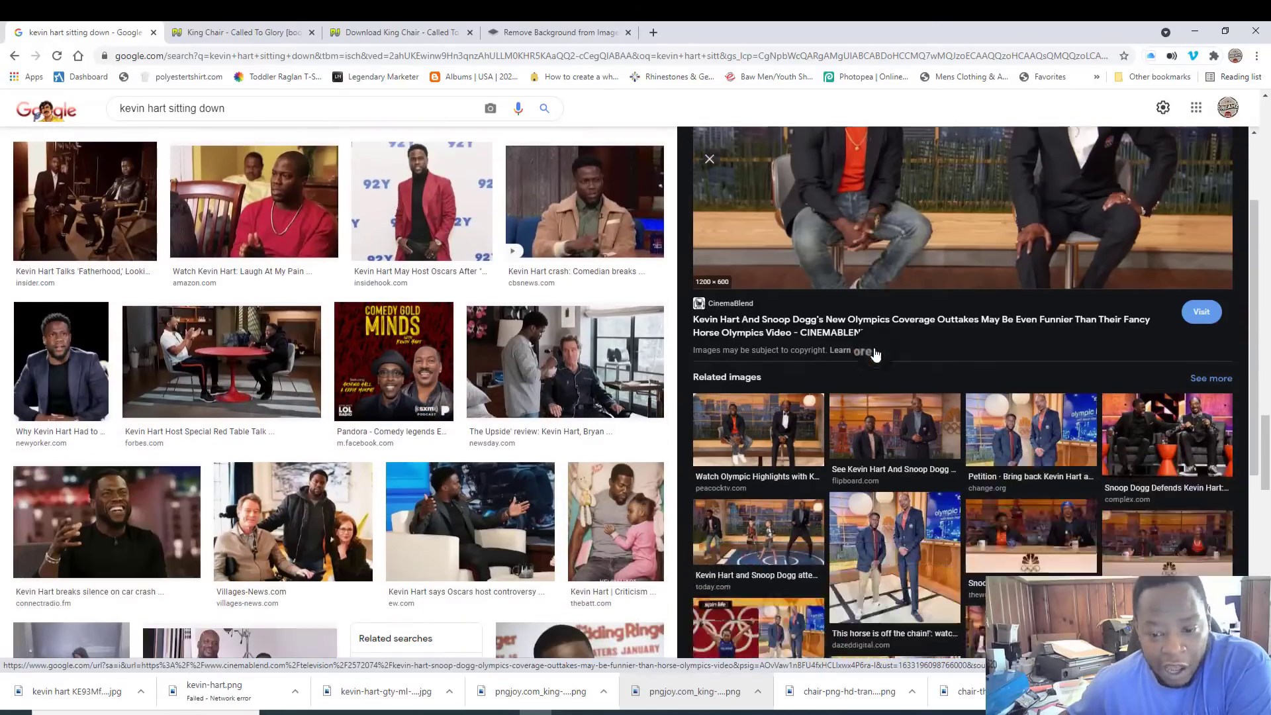
{"action": "scroll", "coordinate": [463, 285], "scroll_direction": "up", "scroll_amount": 10}
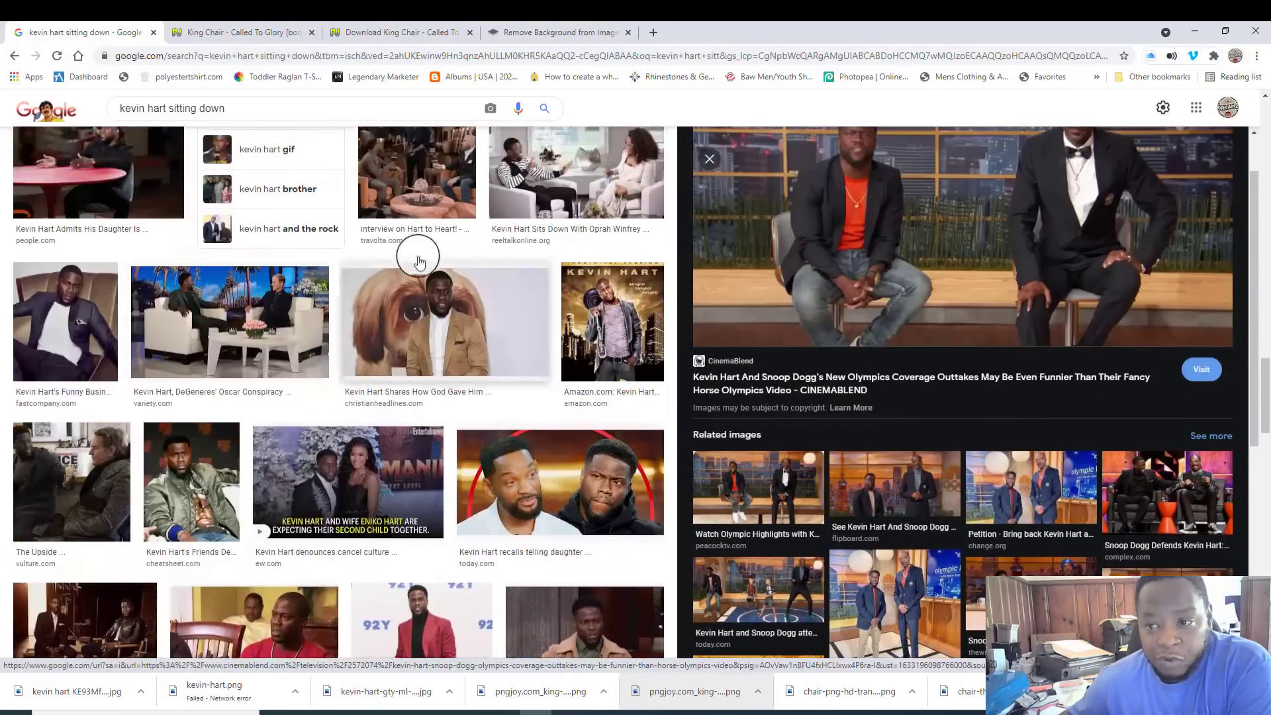
{"action": "scroll", "coordinate": [443, 253], "scroll_direction": "up", "scroll_amount": 5}
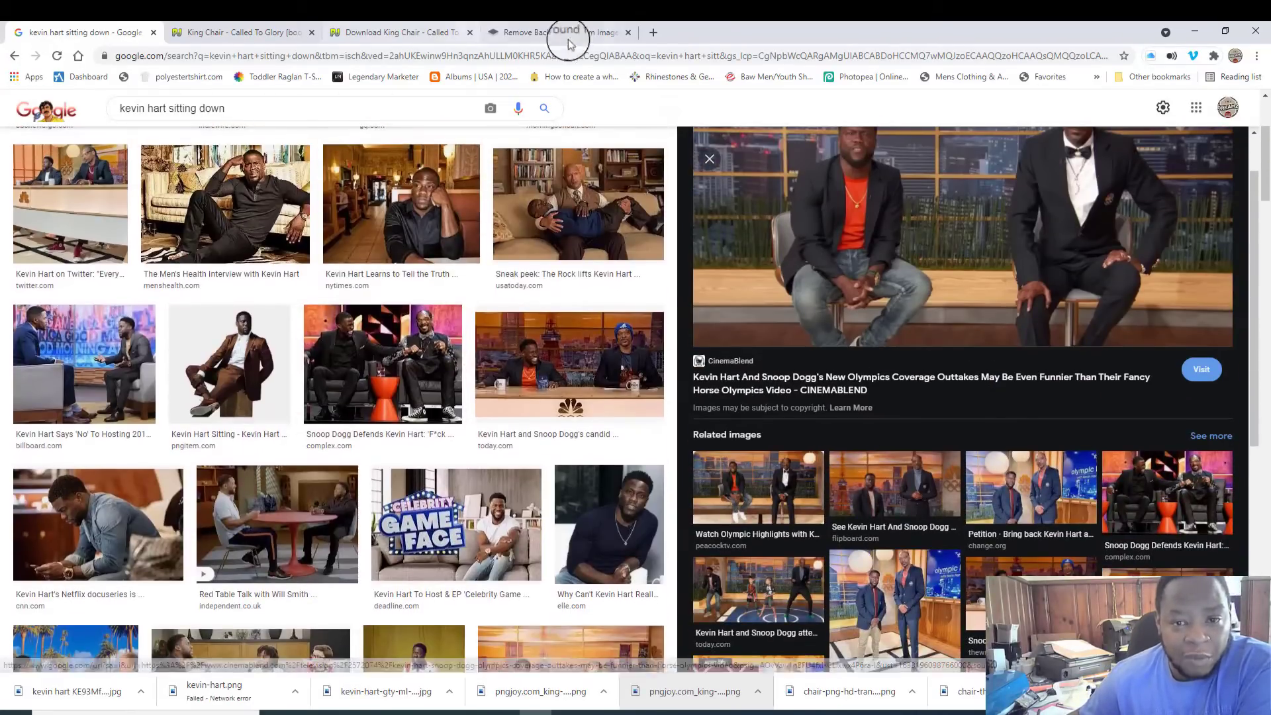
Step: Switch to the remove.bg page and resume the interrupted kevin-hart.png download
{"action": "left_click", "coordinate": [570, 32]}
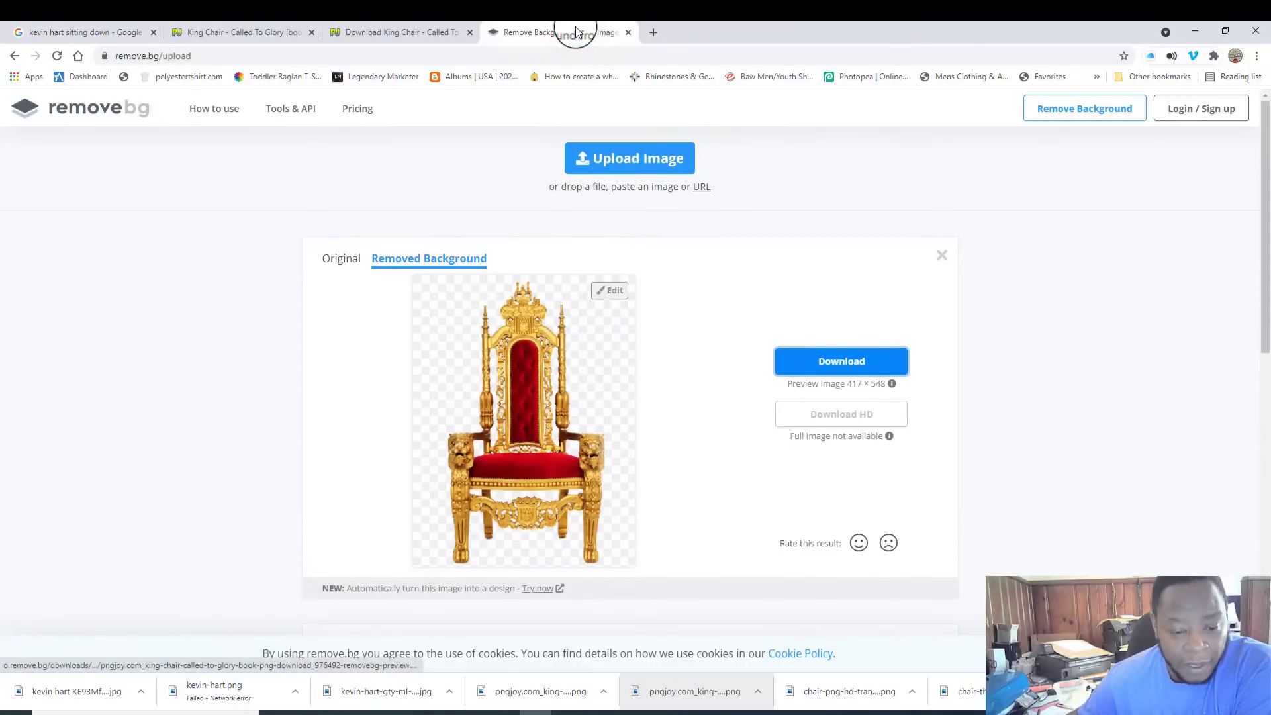
{"action": "left_click", "coordinate": [295, 692]}
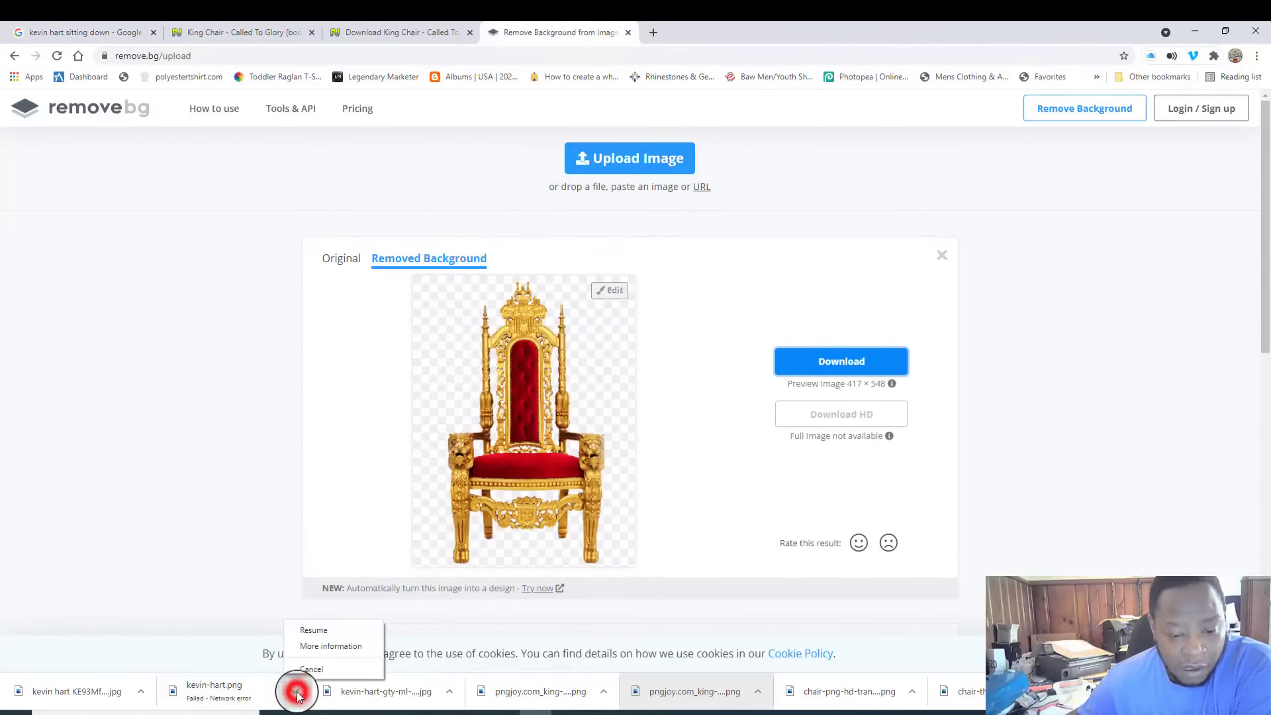
{"action": "left_click", "coordinate": [316, 638]}
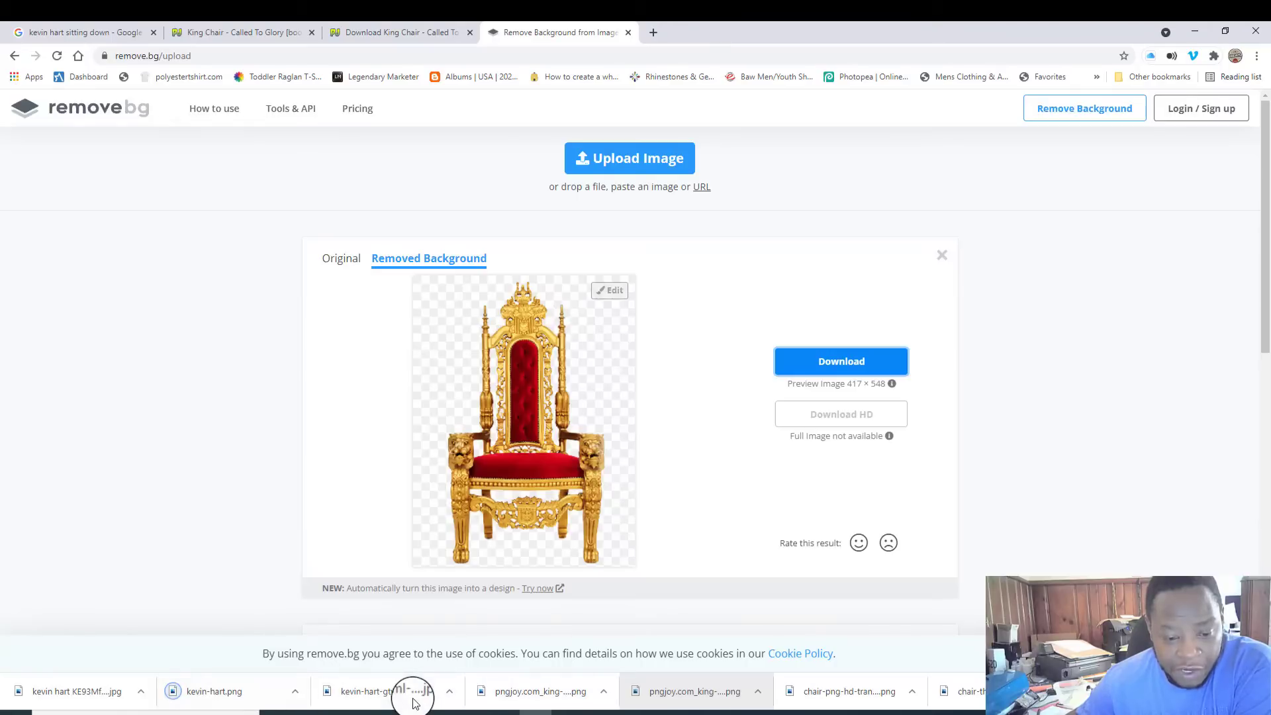
Step: Remove the background from the yellow-sweater JPEG, download the preview-size cut-out, and place it beside the page in CorelDRAW
{"action": "left_click_drag", "start_coordinate": [374, 695], "coordinate": [656, 338]}
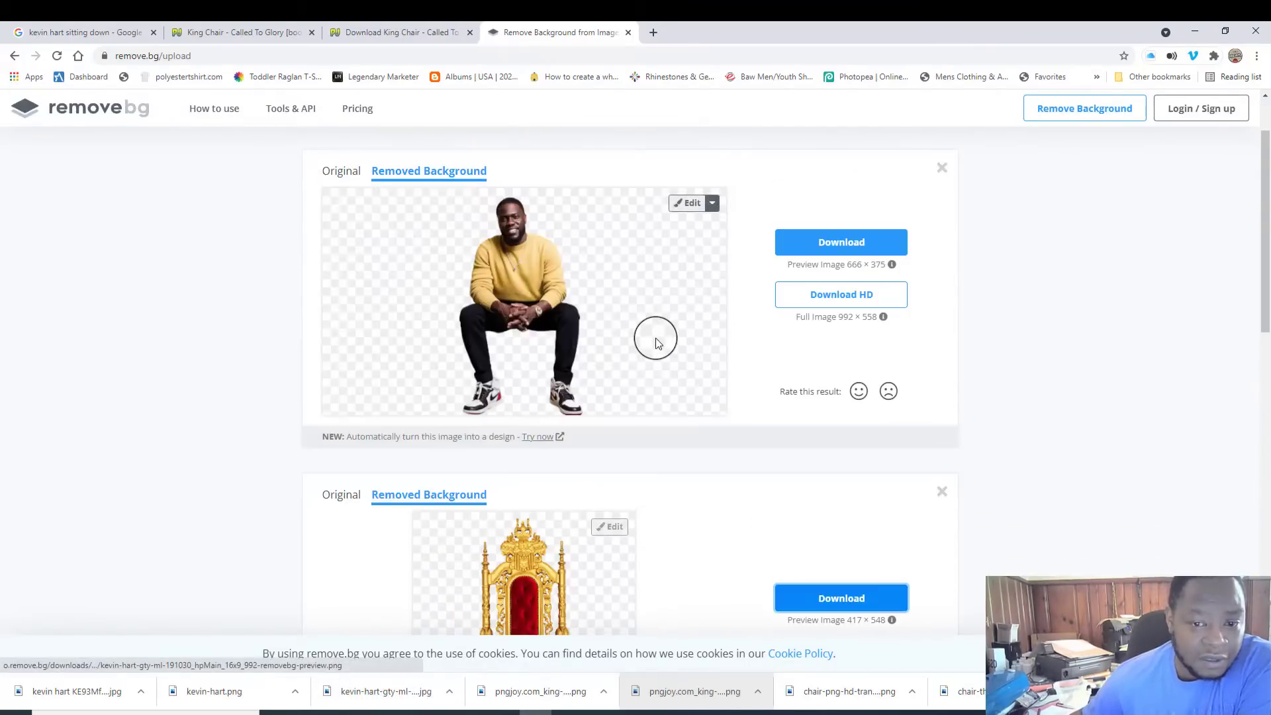
{"action": "left_click", "coordinate": [854, 243]}
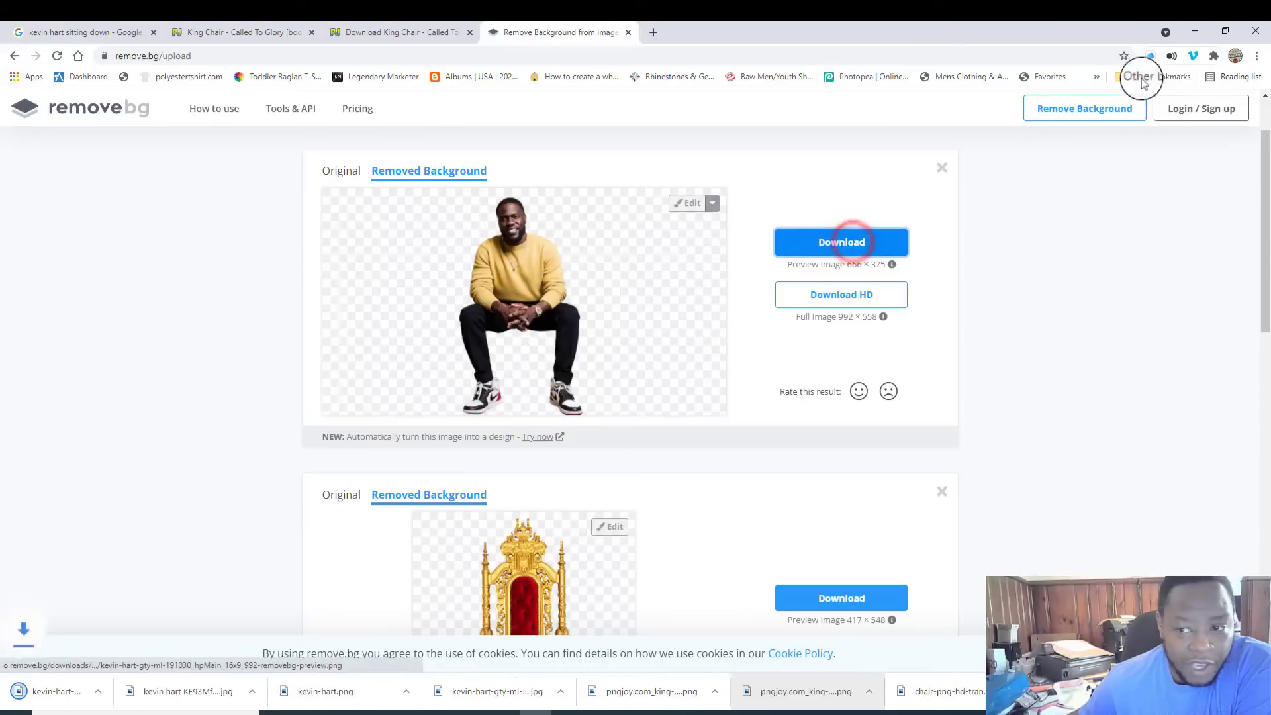
{"action": "left_click", "coordinate": [1226, 33]}
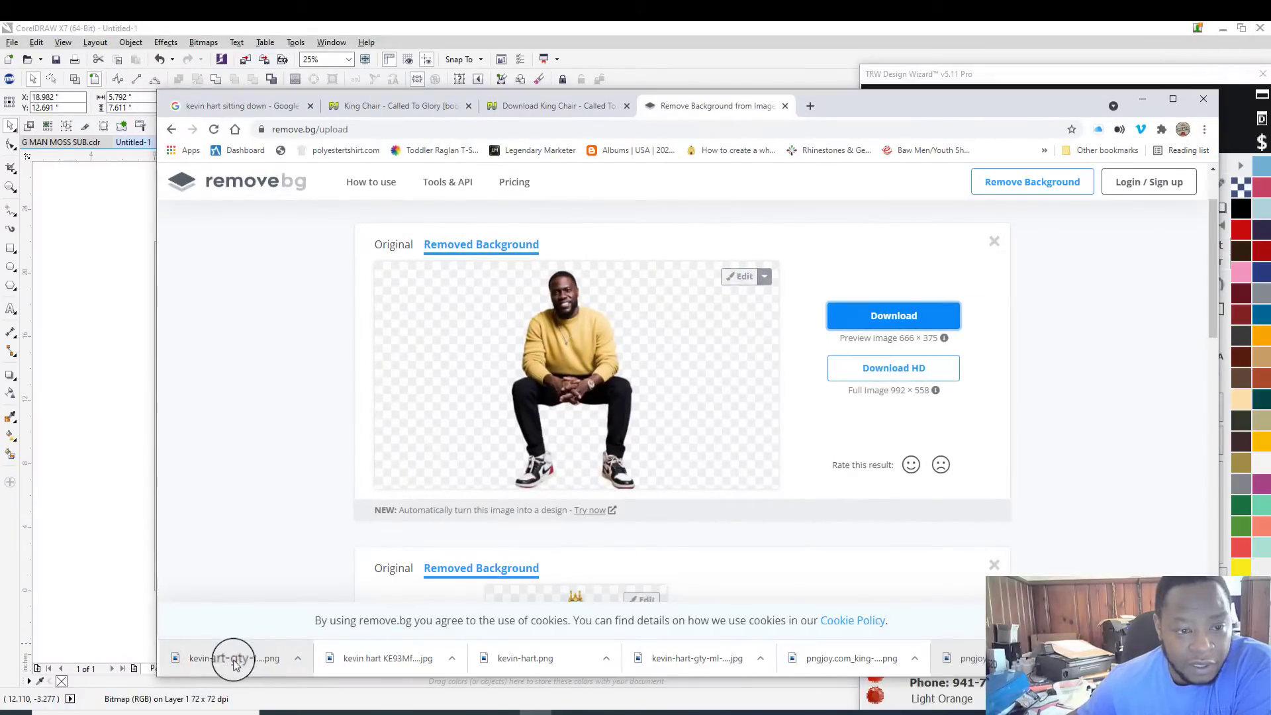
{"action": "left_click_drag", "start_coordinate": [233, 662], "coordinate": [98, 409]}
Step: Remove the background from kevin-hart.png, download the preview-size cut-out, and place it below the yellow-sweater figure in CorelDRAW
{"action": "left_click", "coordinate": [366, 658]}
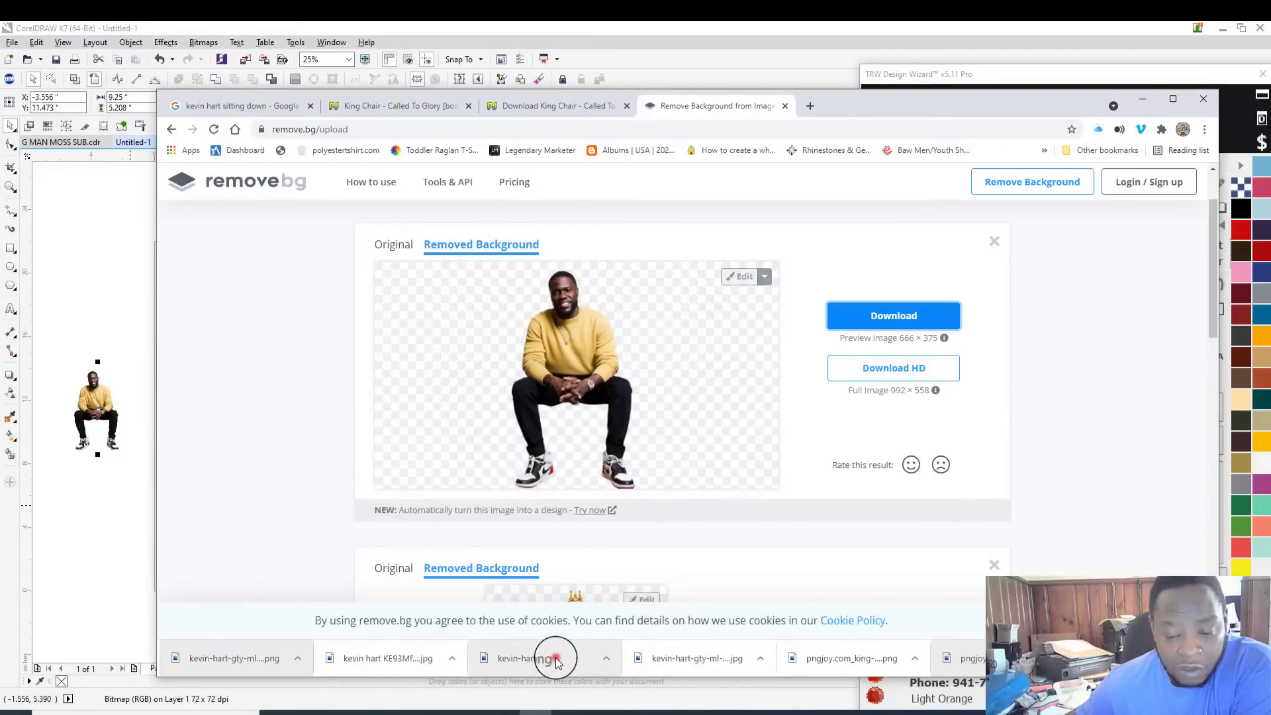
{"action": "left_click_drag", "start_coordinate": [556, 662], "coordinate": [584, 338]}
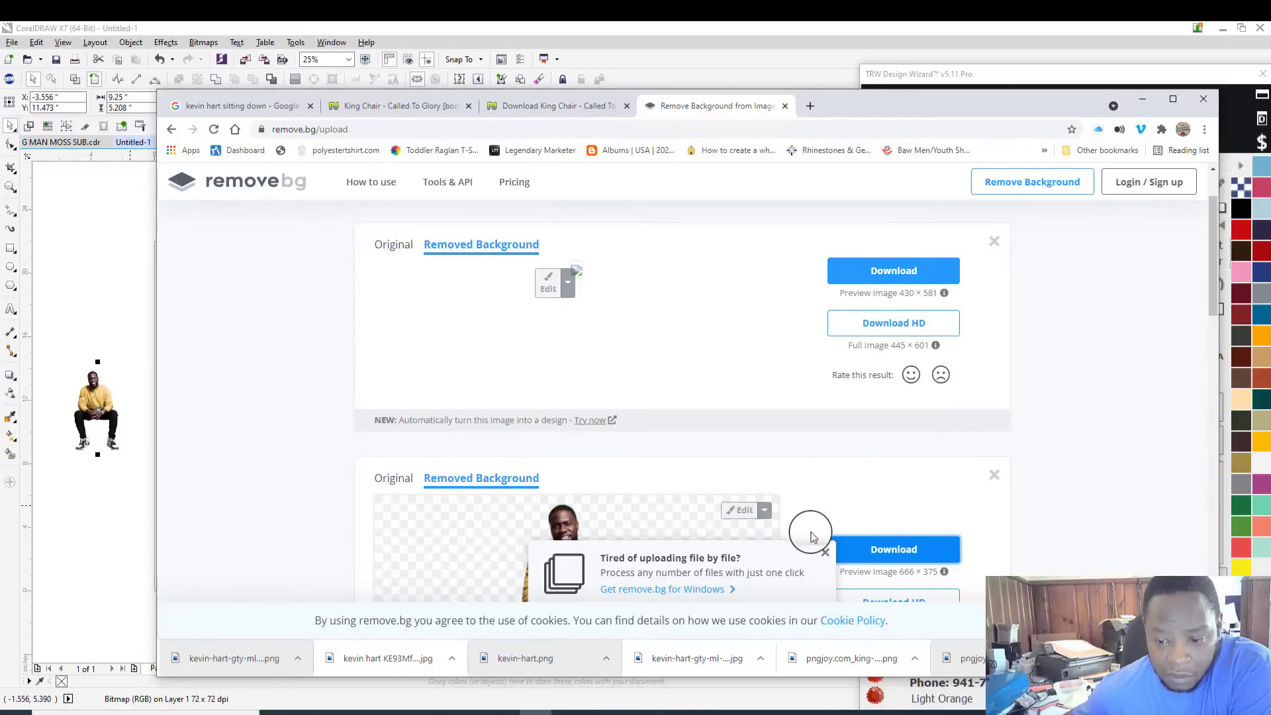
{"action": "left_click", "coordinate": [825, 553]}
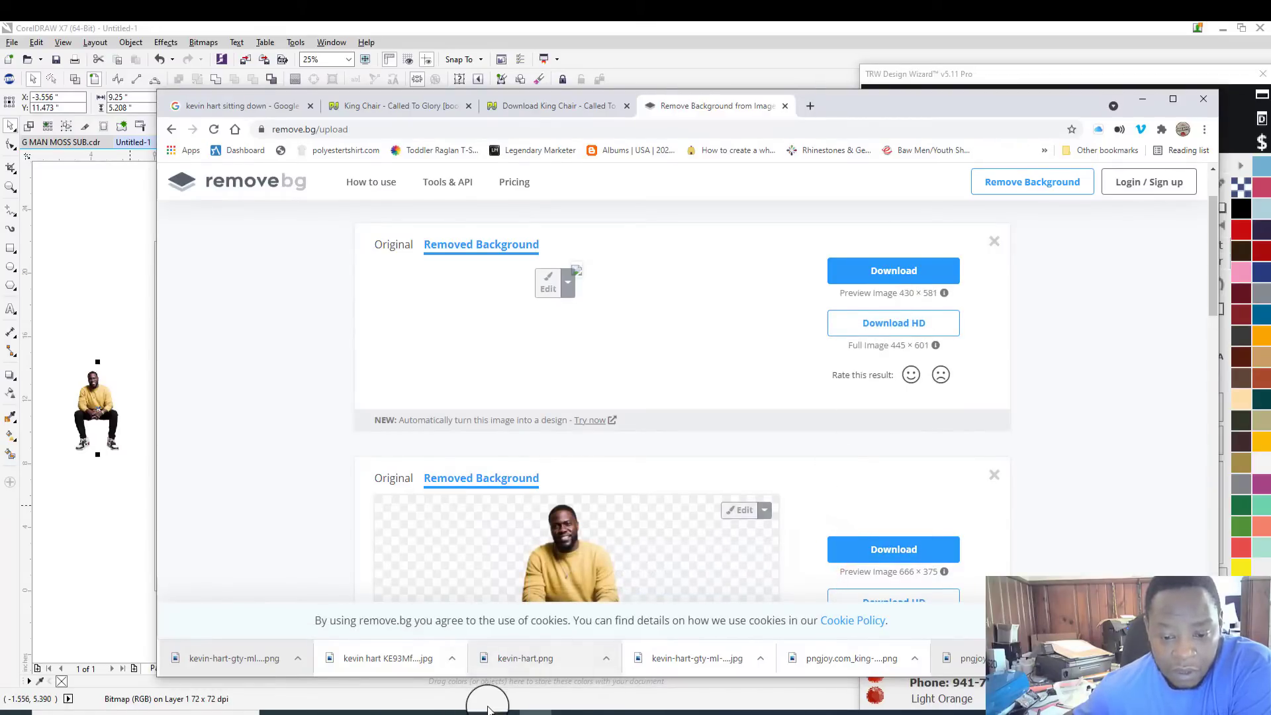
{"action": "left_click_drag", "start_coordinate": [538, 658], "coordinate": [586, 303]}
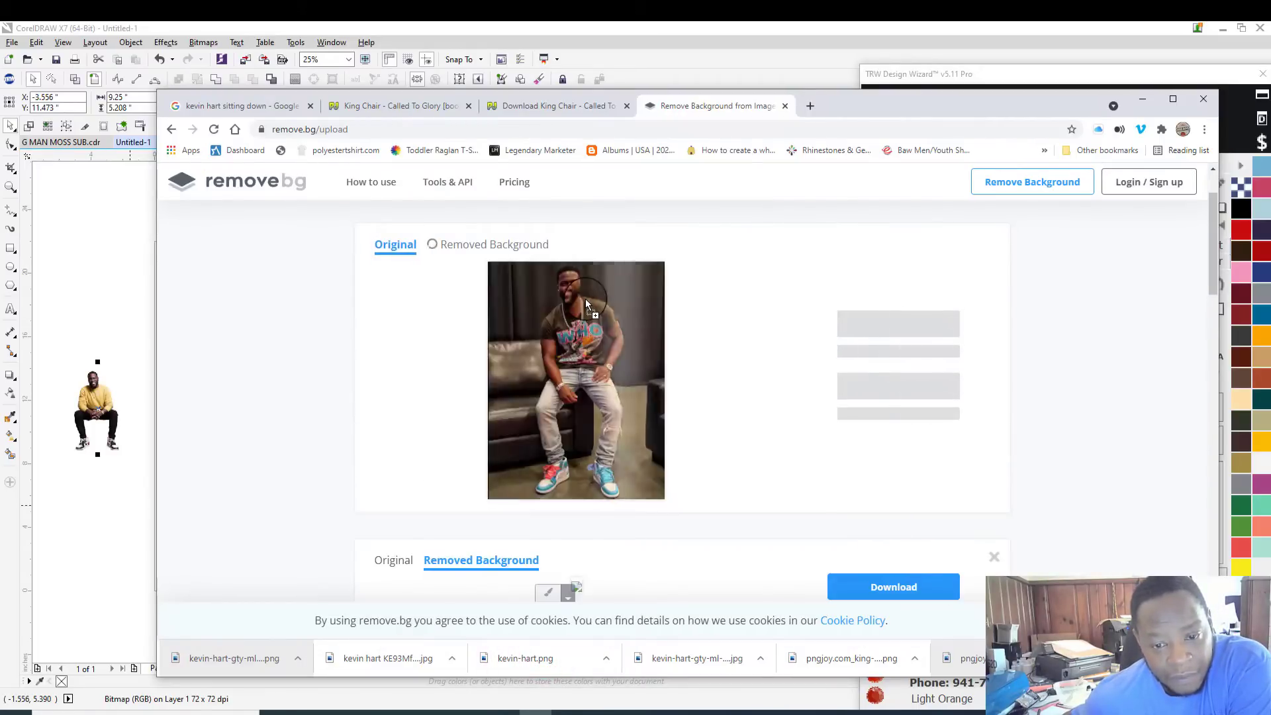
{"action": "left_click", "coordinate": [890, 323]}
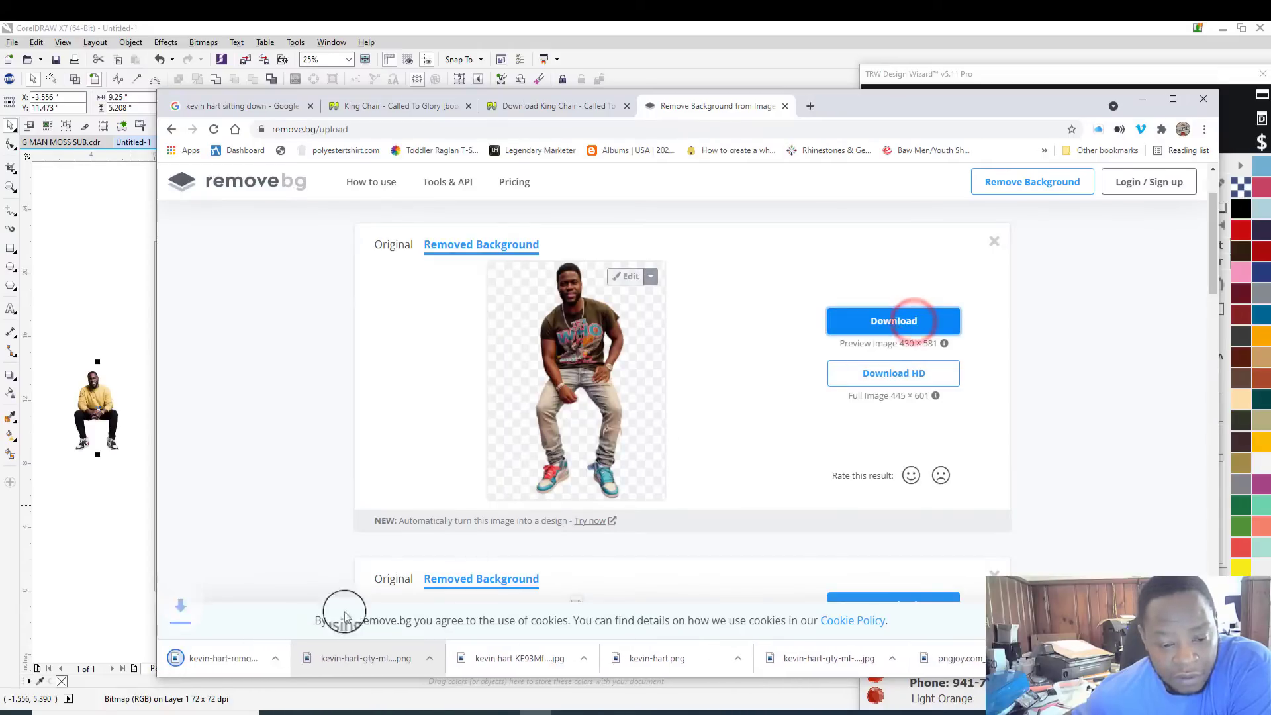
{"action": "left_click_drag", "start_coordinate": [251, 664], "coordinate": [98, 528]}
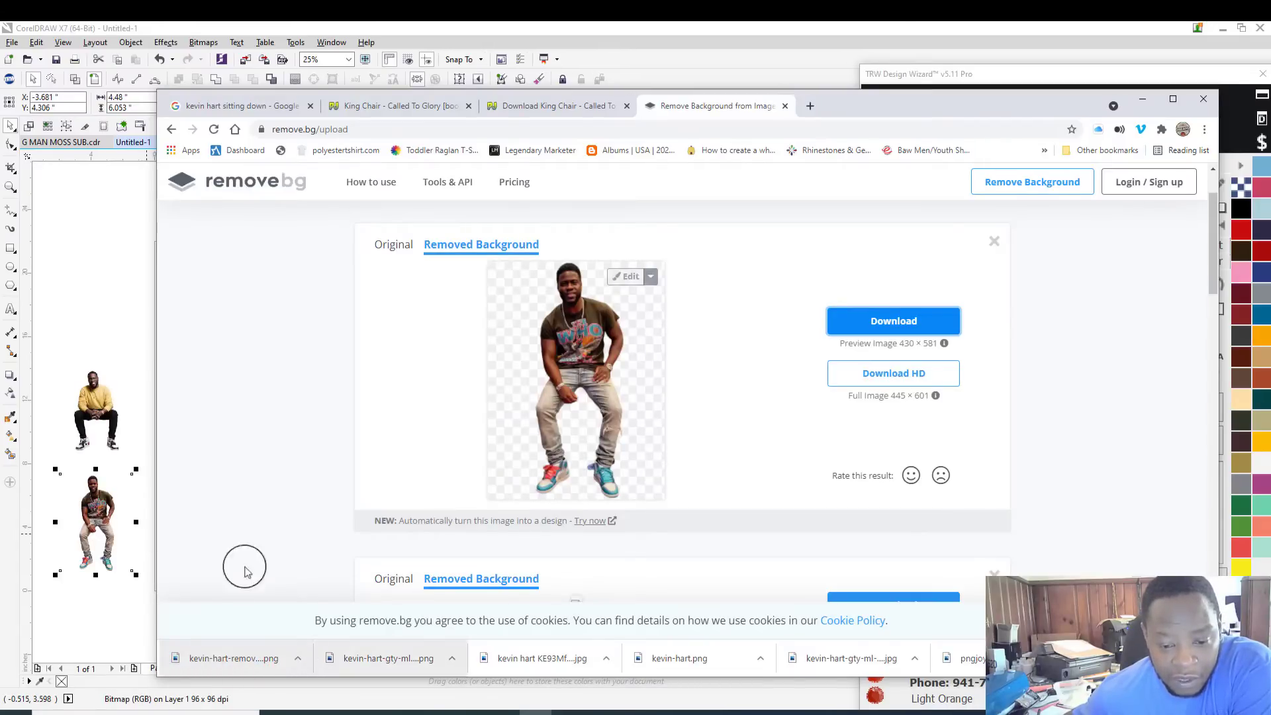
Step: View the saved photo of Kevin Hart with Snoop Dogg in the Photos app, and close it
{"action": "left_click_drag", "start_coordinate": [560, 660], "coordinate": [561, 664]}
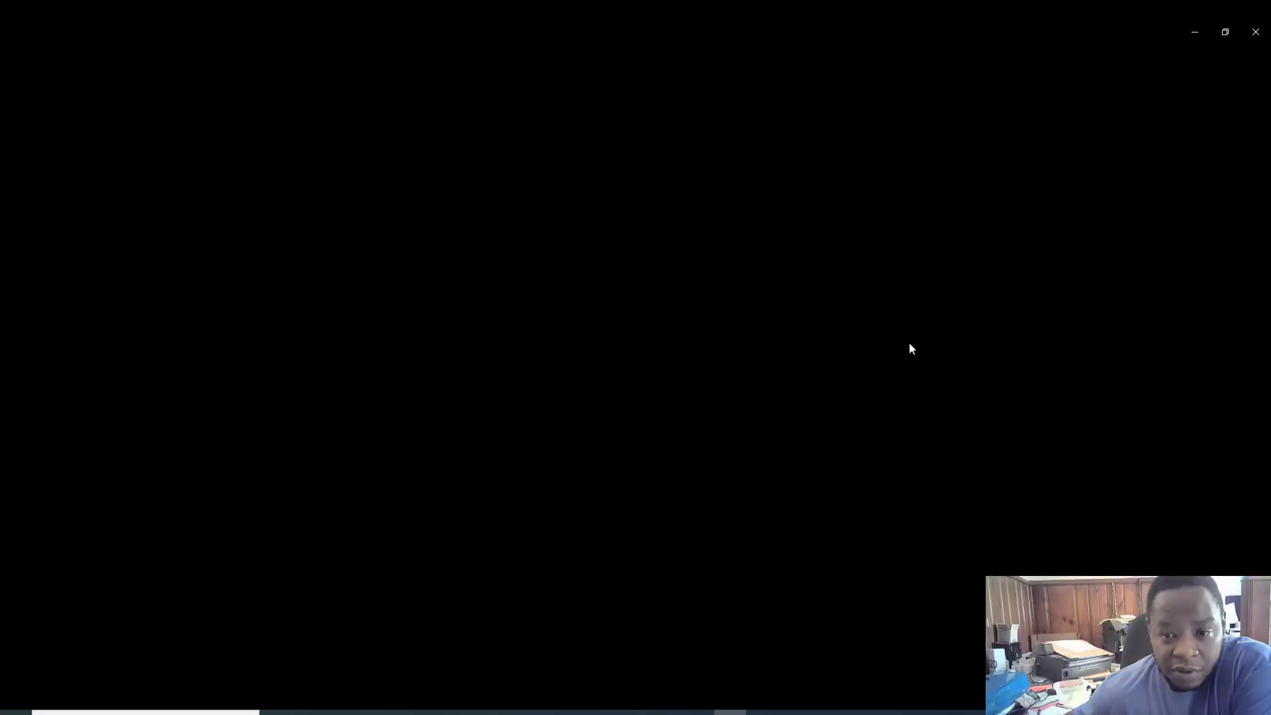
{"action": "left_click", "coordinate": [1258, 32]}
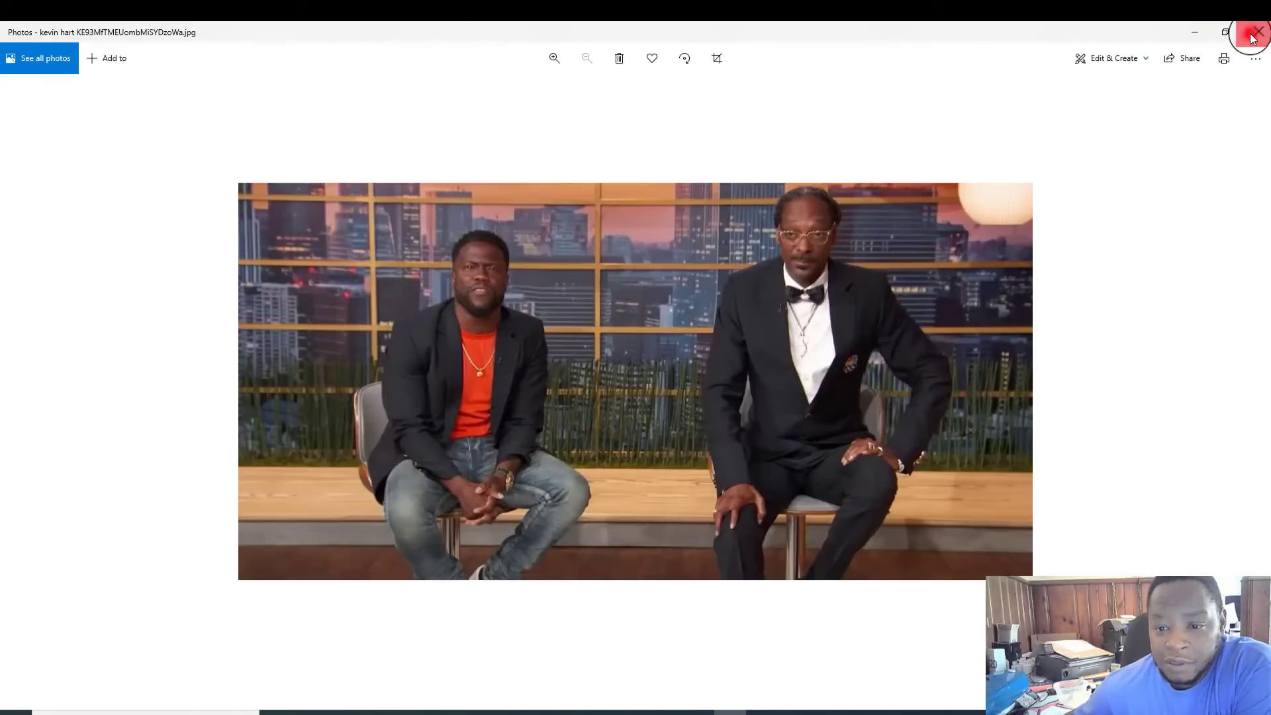
{"action": "left_click", "coordinate": [1253, 36]}
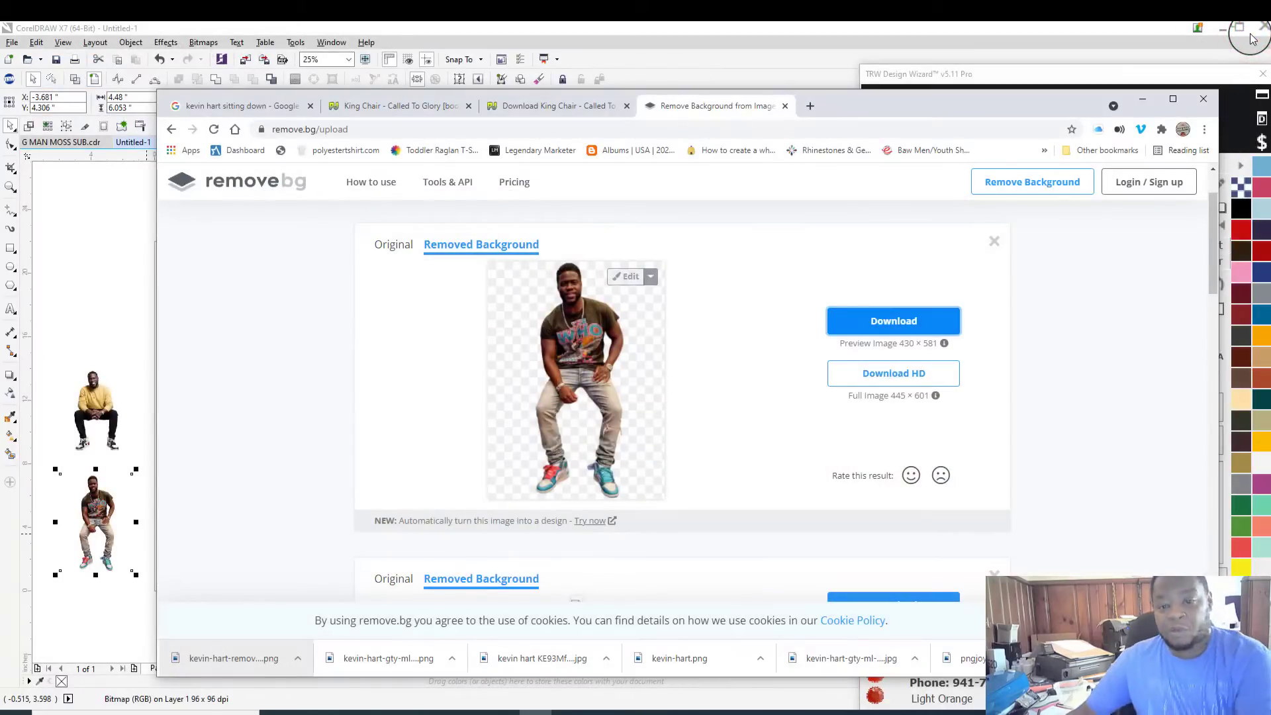
{"action": "left_click", "coordinate": [1116, 341]}
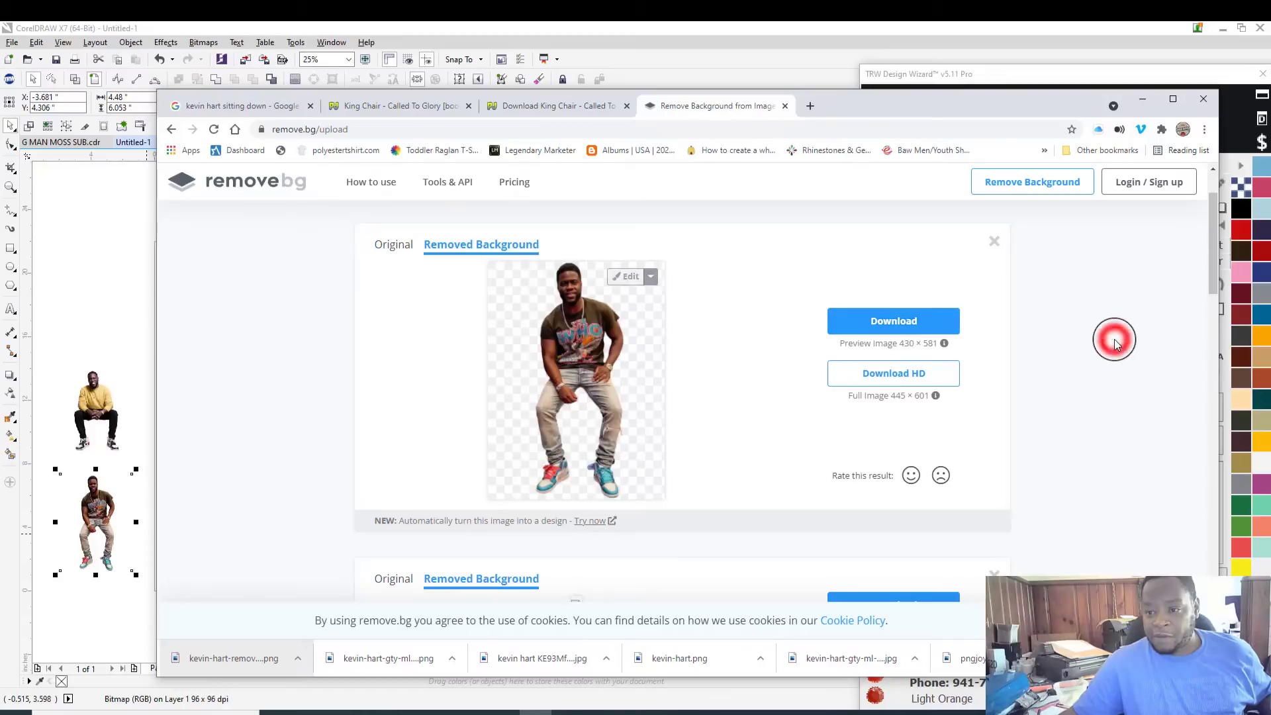
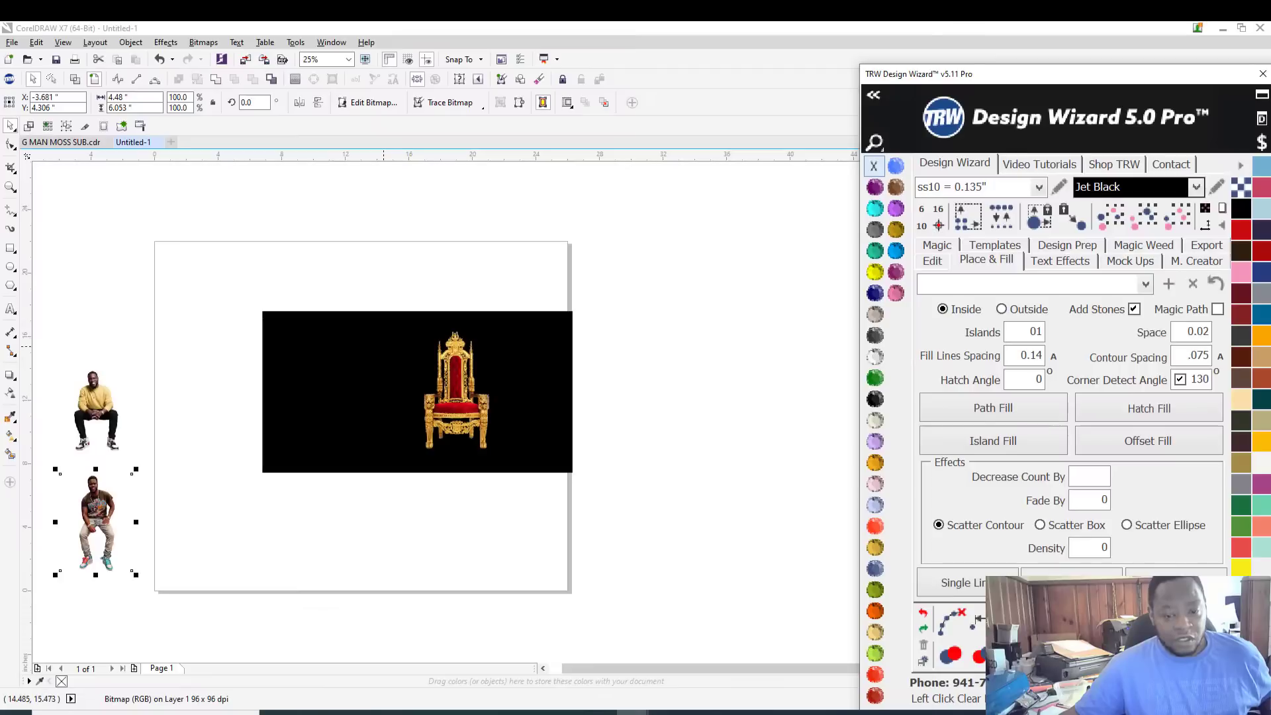
Step: In CorelDRAW, move the king chair to the middle of the black rectangle and centre both objects on the page
{"action": "left_click", "coordinate": [383, 347]}
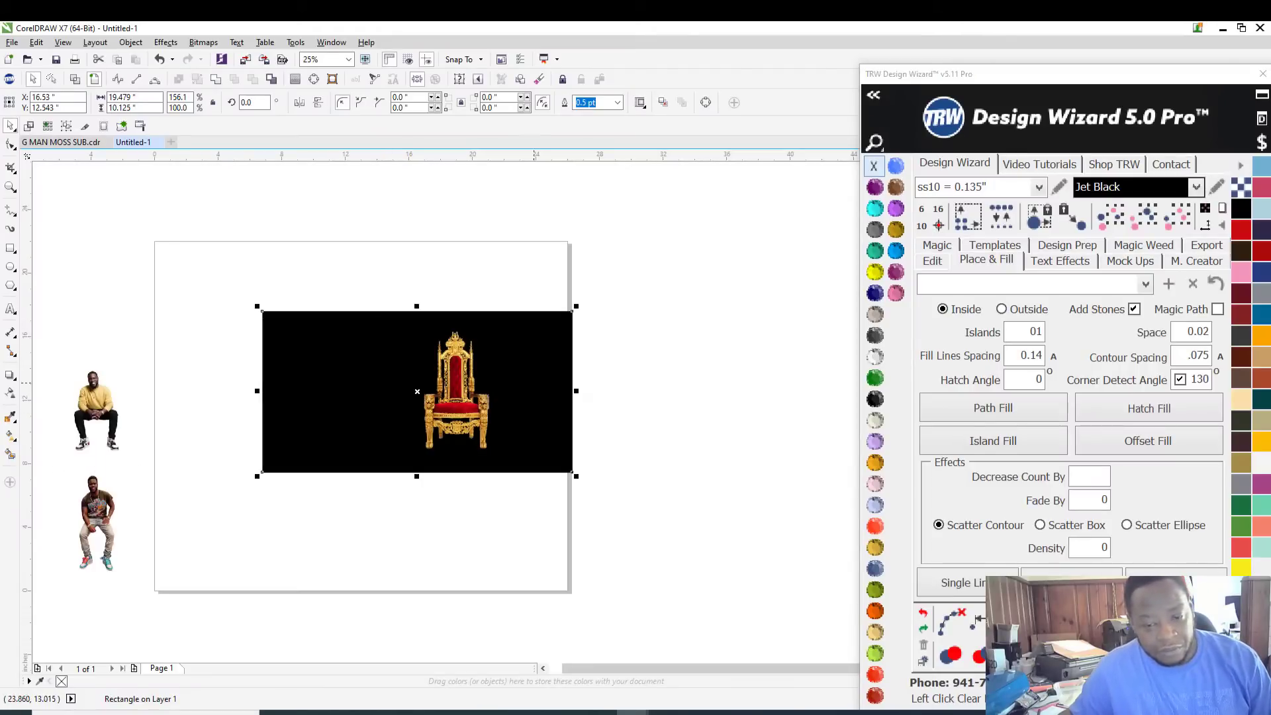
{"action": "left_click_drag", "start_coordinate": [550, 391], "coordinate": [502, 391]}
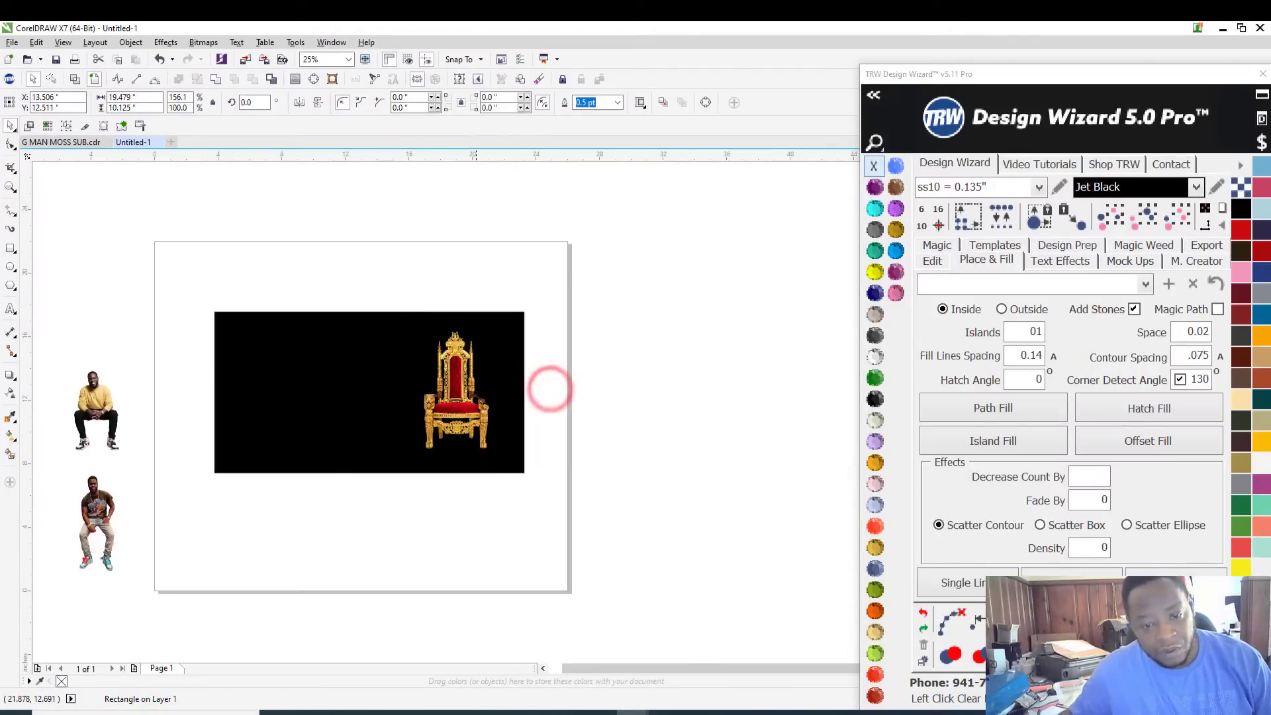
{"action": "left_click_drag", "start_coordinate": [364, 289], "coordinate": [538, 517]}
{"action": "left_click_drag", "start_coordinate": [457, 400], "coordinate": [364, 396]}
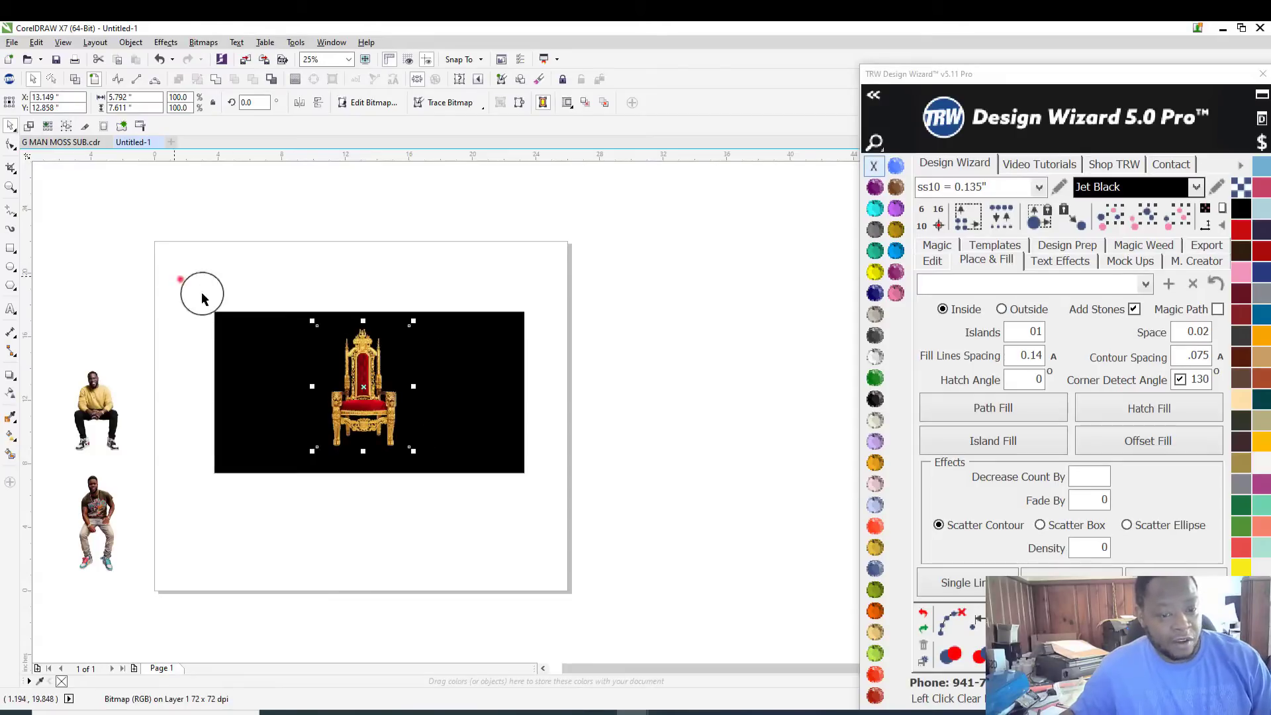
{"action": "left_click_drag", "start_coordinate": [179, 275], "coordinate": [629, 547]}
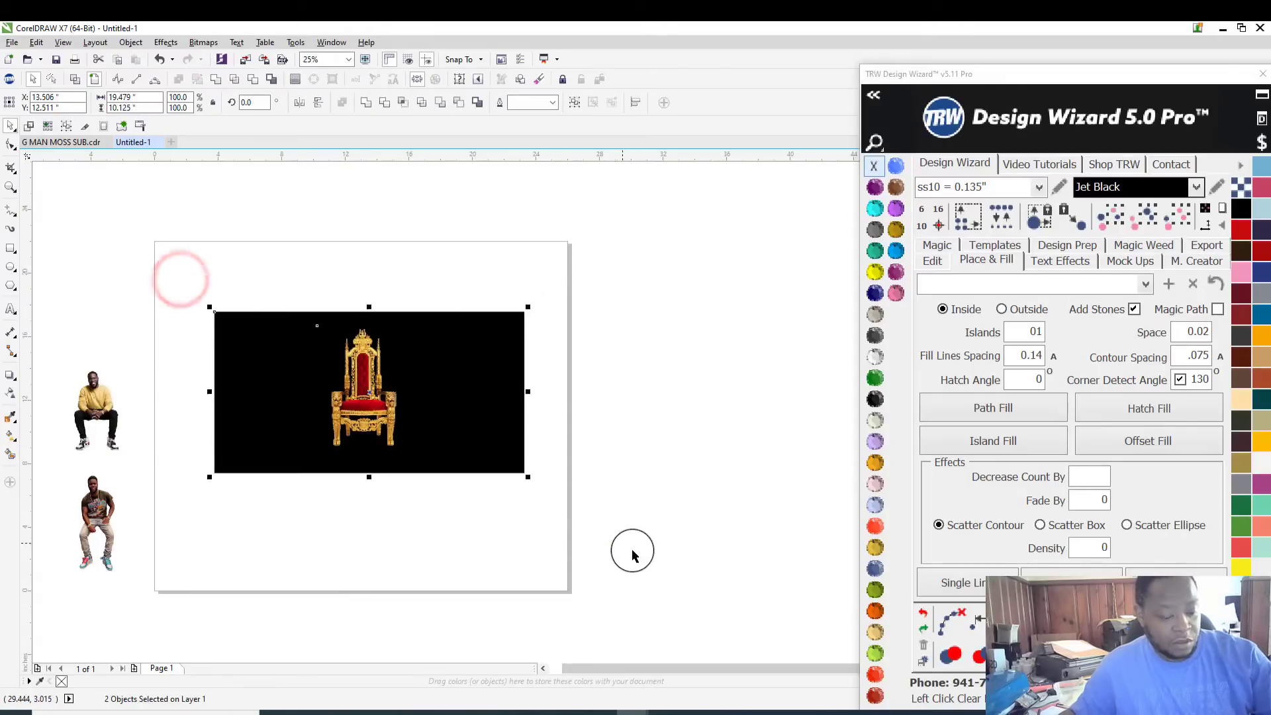
{"action": "left_click", "coordinate": [353, 554]}
{"action": "scroll", "coordinate": [105, 511], "scroll_direction": "up", "scroll_amount": 1}
{"action": "scroll", "coordinate": [222, 511], "scroll_direction": "down", "scroll_amount": 1}
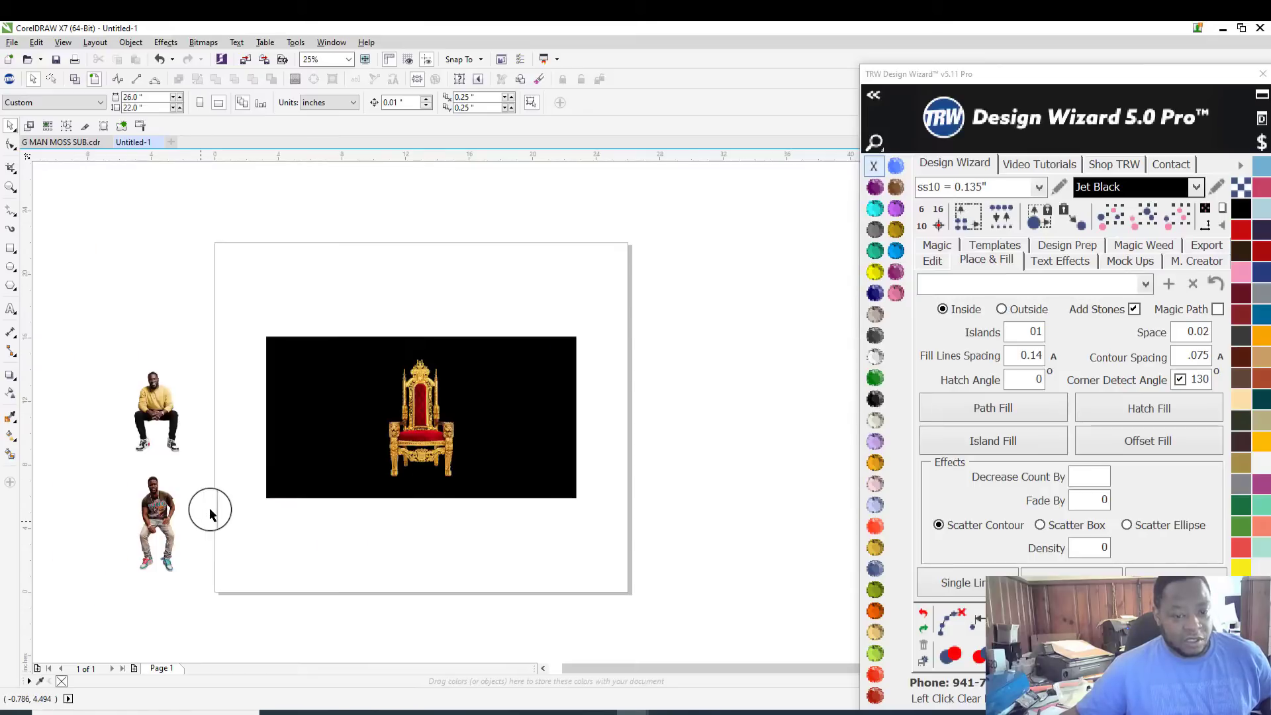
Step: Move the yellow-sweater figure onto the king chair inside the black rectangle
{"action": "scroll", "coordinate": [209, 514], "scroll_direction": "up", "scroll_amount": 1}
{"action": "left_click", "coordinate": [111, 251]}
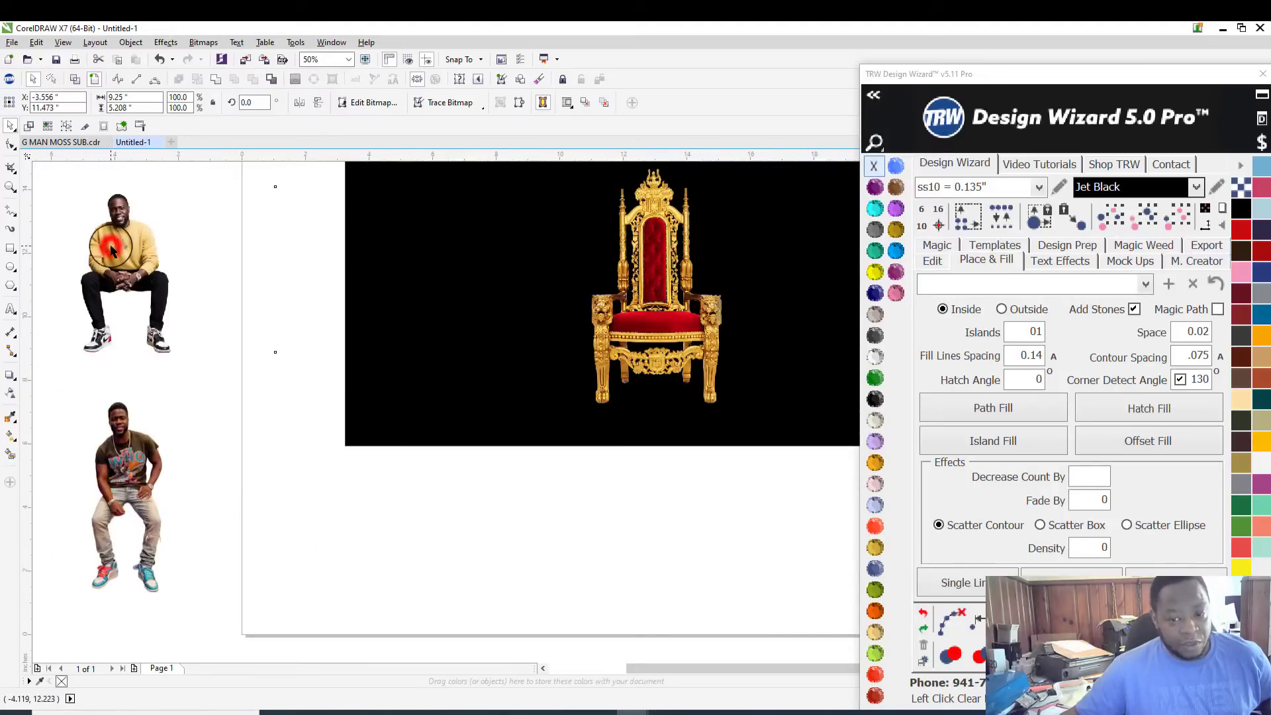
{"action": "scroll", "coordinate": [297, 366], "scroll_direction": "down", "scroll_amount": 2}
{"action": "scroll", "coordinate": [298, 369], "scroll_direction": "up", "scroll_amount": 1}
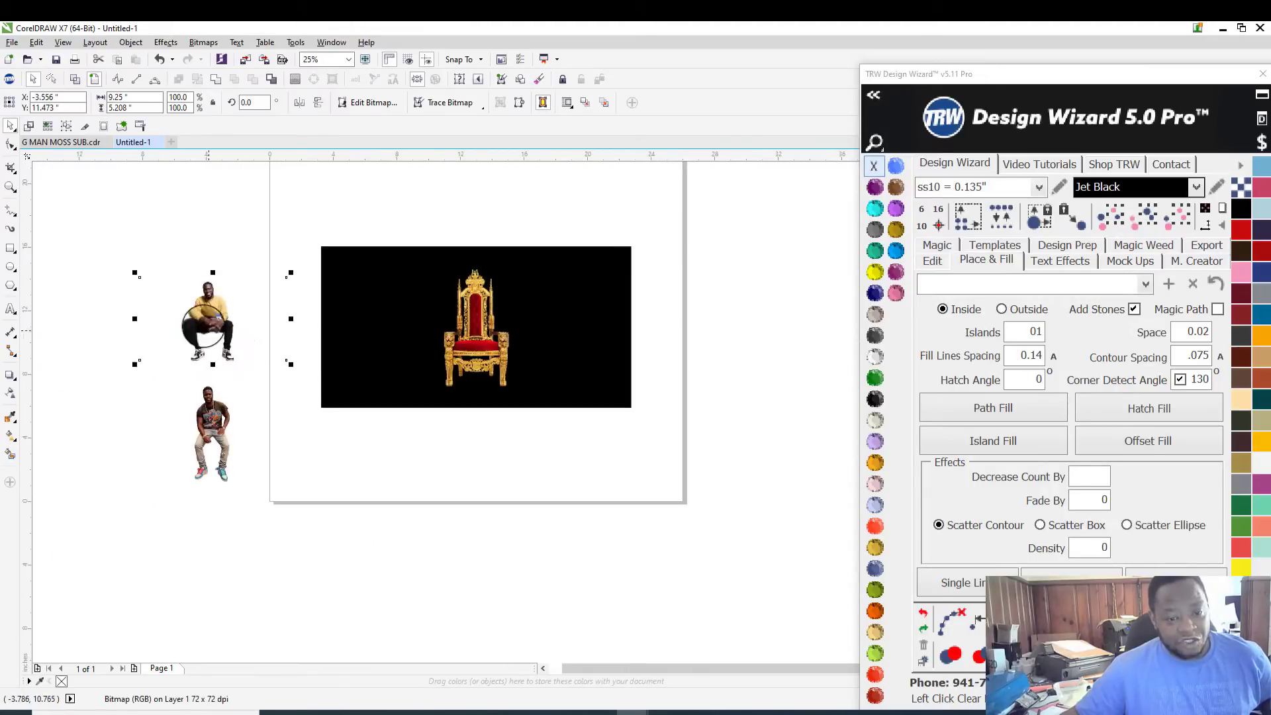
{"action": "left_click_drag", "start_coordinate": [209, 318], "coordinate": [464, 344]}
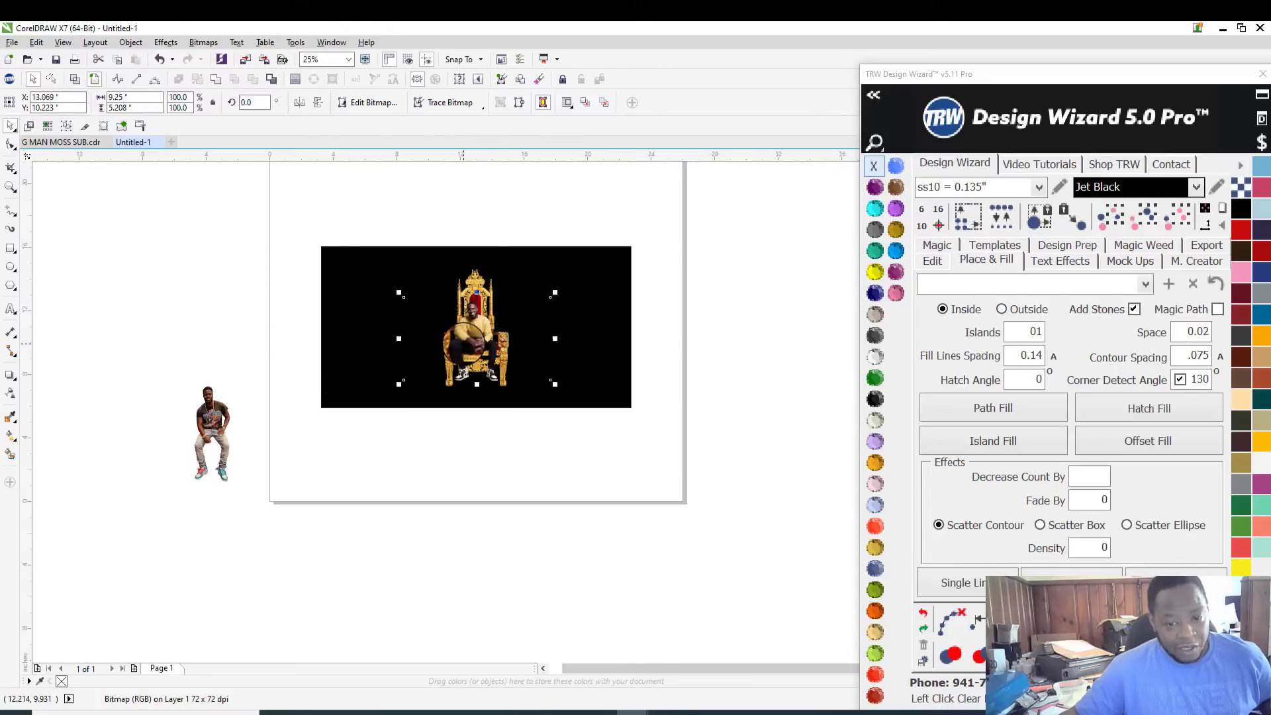
{"action": "scroll", "coordinate": [464, 344], "scroll_direction": "up", "scroll_amount": 2}
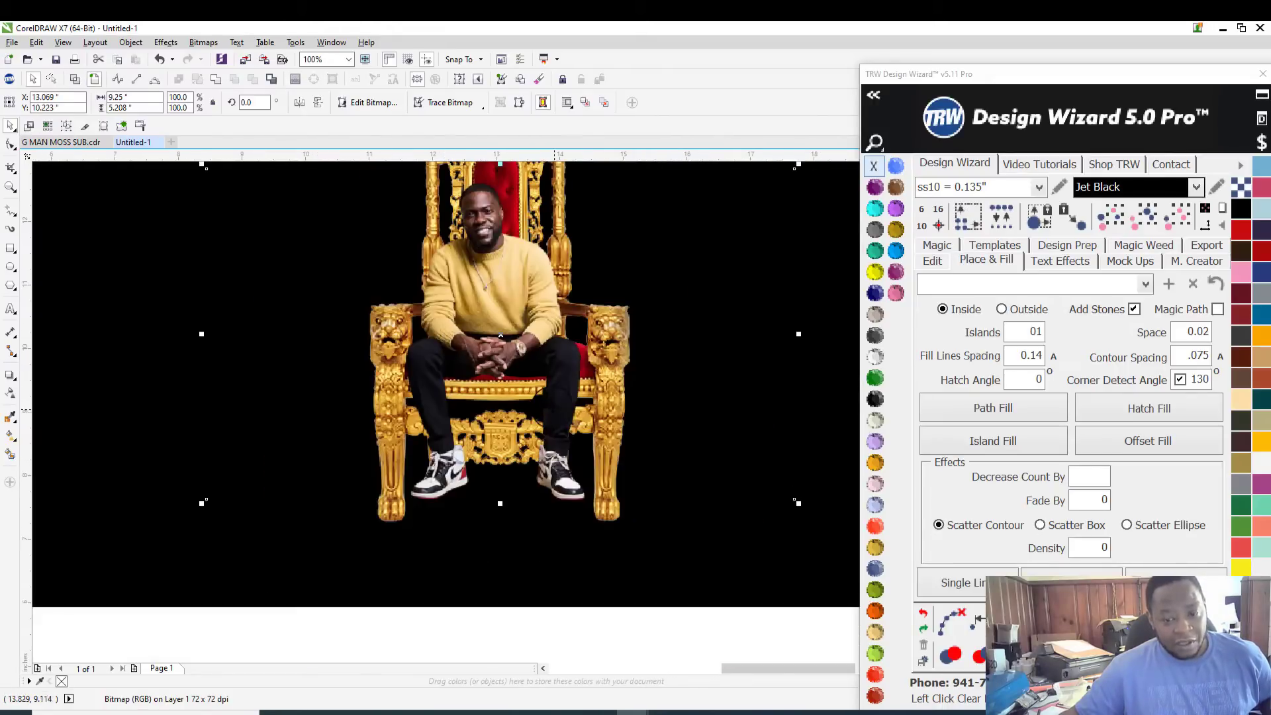
{"action": "scroll", "coordinate": [556, 407], "scroll_direction": "down", "scroll_amount": 1}
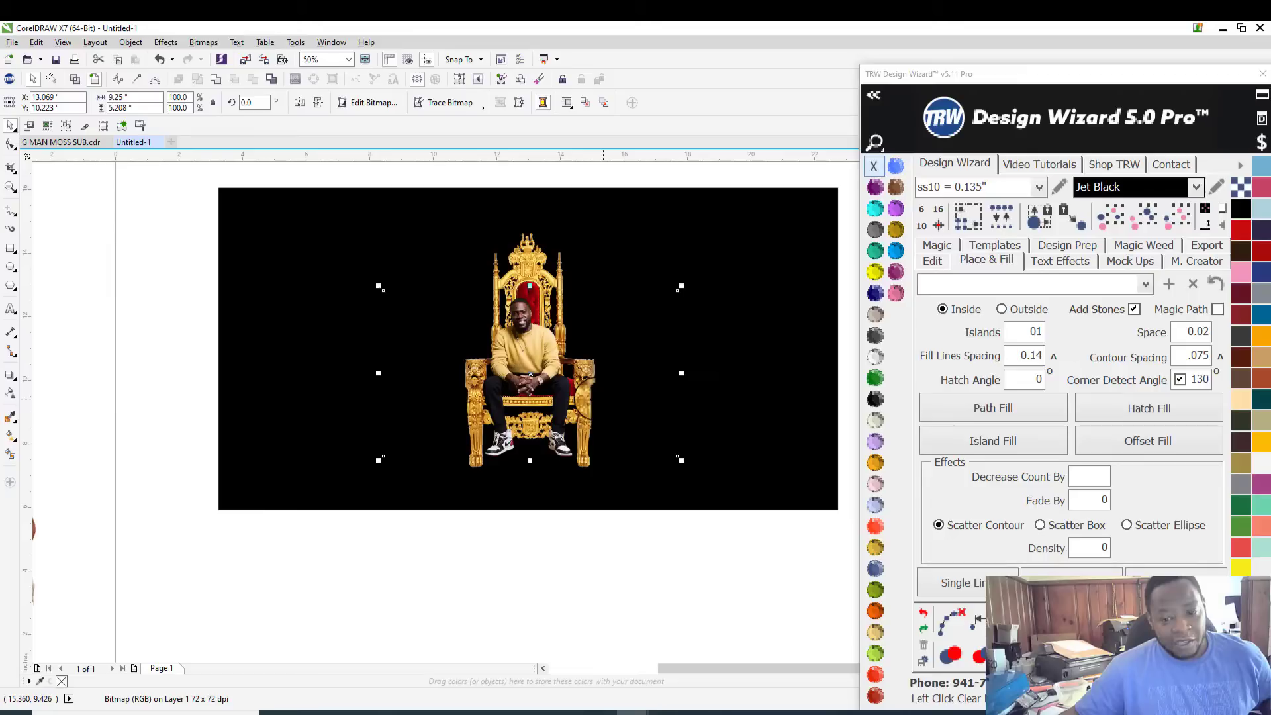
{"action": "scroll", "coordinate": [583, 380], "scroll_direction": "up", "scroll_amount": 1}
{"action": "scroll", "coordinate": [491, 422], "scroll_direction": "down", "scroll_amount": 1}
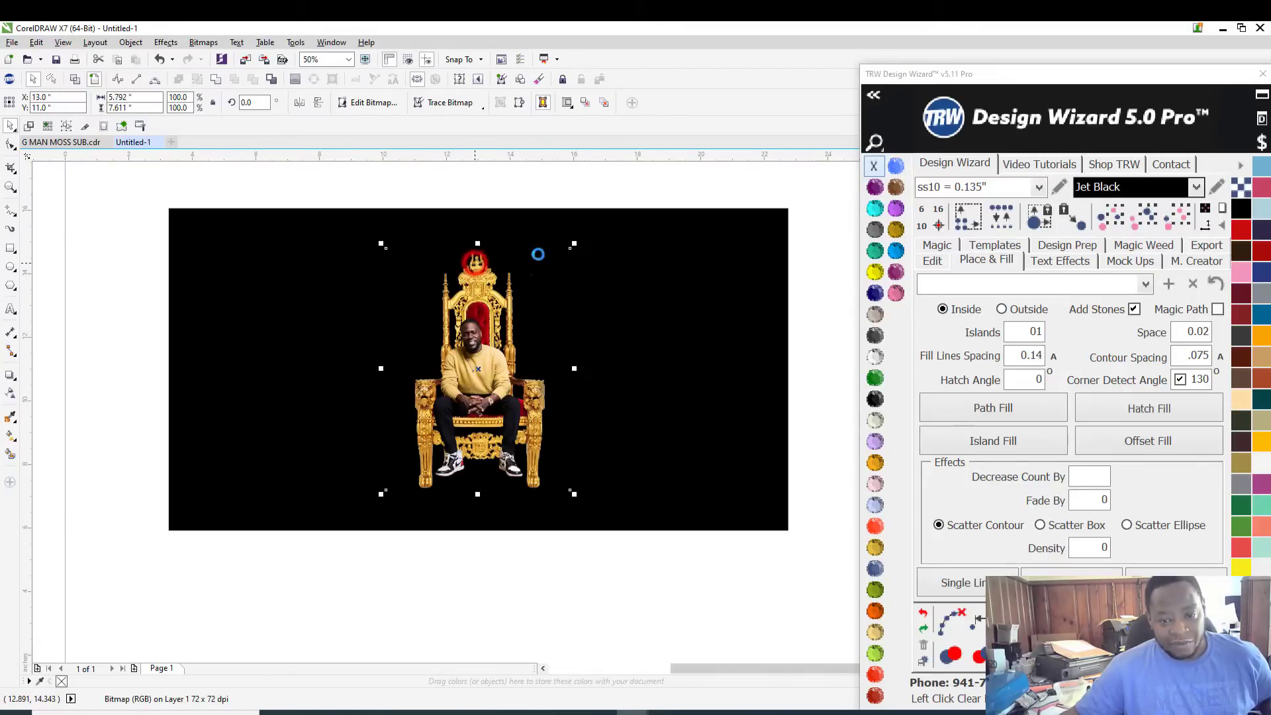
Step: Reposition the yellow-sweater figure slightly higher and to the right so he sits squarely on the king chair's seat
{"action": "scroll", "coordinate": [498, 405], "scroll_direction": "up", "scroll_amount": 2}
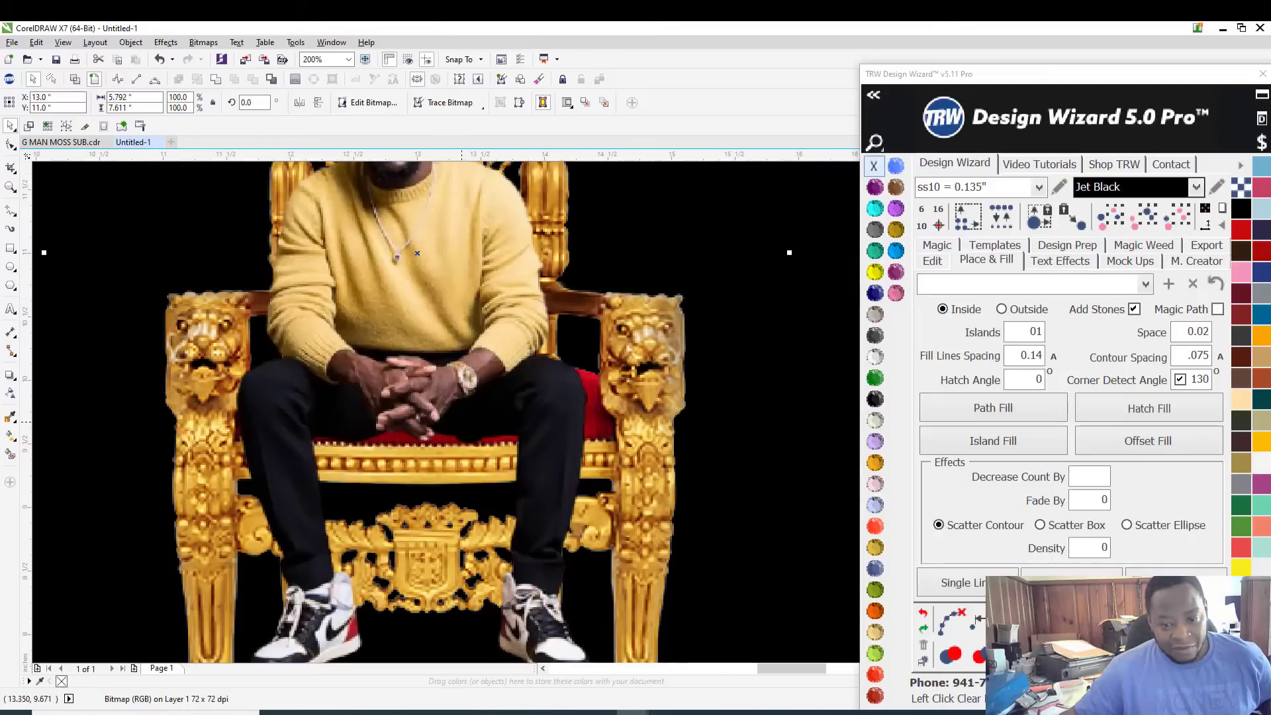
{"action": "scroll", "coordinate": [408, 456], "scroll_direction": "down", "scroll_amount": 1}
{"action": "scroll", "coordinate": [409, 456], "scroll_direction": "down", "scroll_amount": 1}
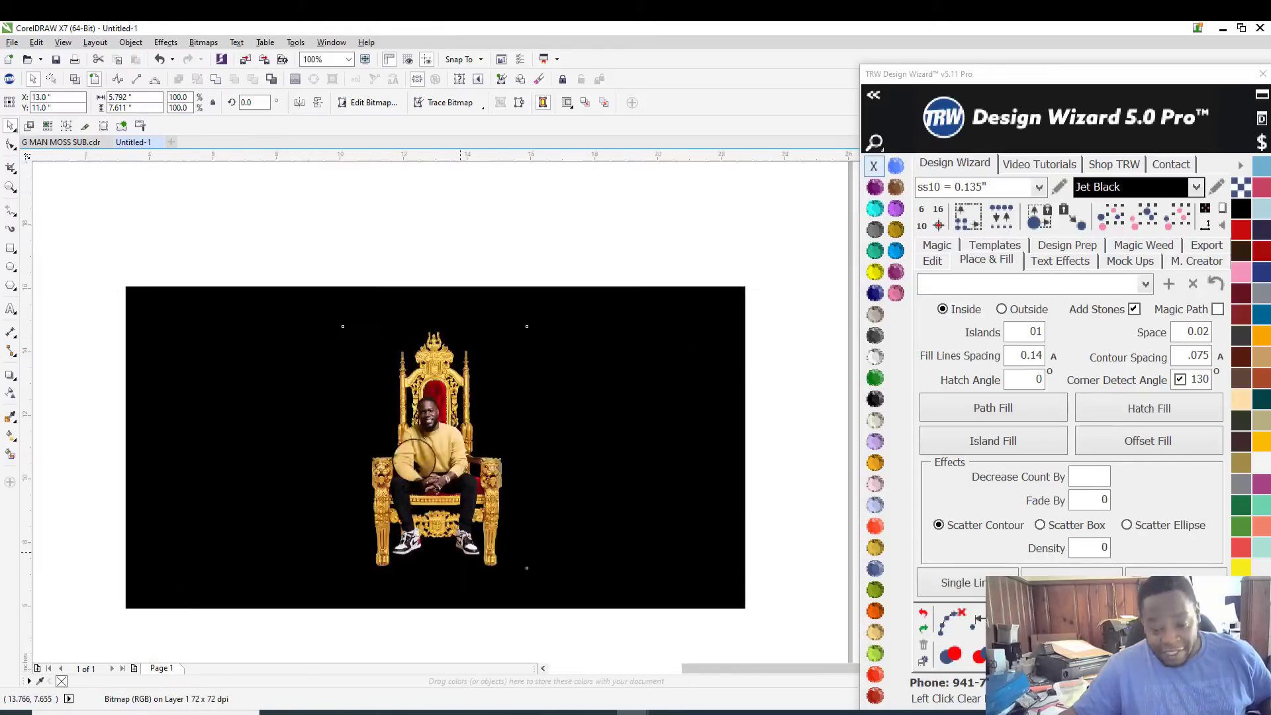
{"action": "scroll", "coordinate": [477, 541], "scroll_direction": "down", "scroll_amount": 2}
{"action": "left_click", "coordinate": [502, 607]}
{"action": "scroll", "coordinate": [477, 539], "scroll_direction": "up", "scroll_amount": 2}
{"action": "scroll", "coordinate": [417, 454], "scroll_direction": "up", "scroll_amount": 2}
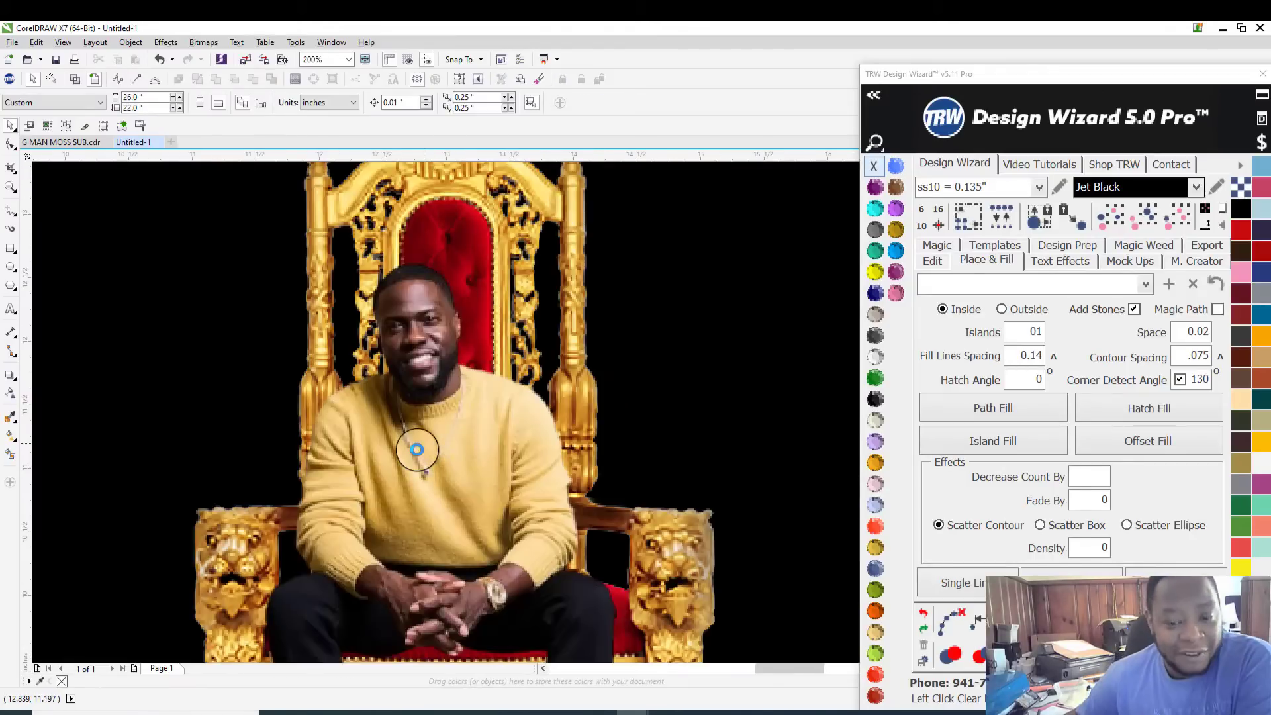
{"action": "scroll", "coordinate": [417, 454], "scroll_direction": "down", "scroll_amount": 1}
{"action": "left_click_drag", "start_coordinate": [421, 449], "coordinate": [442, 443]}
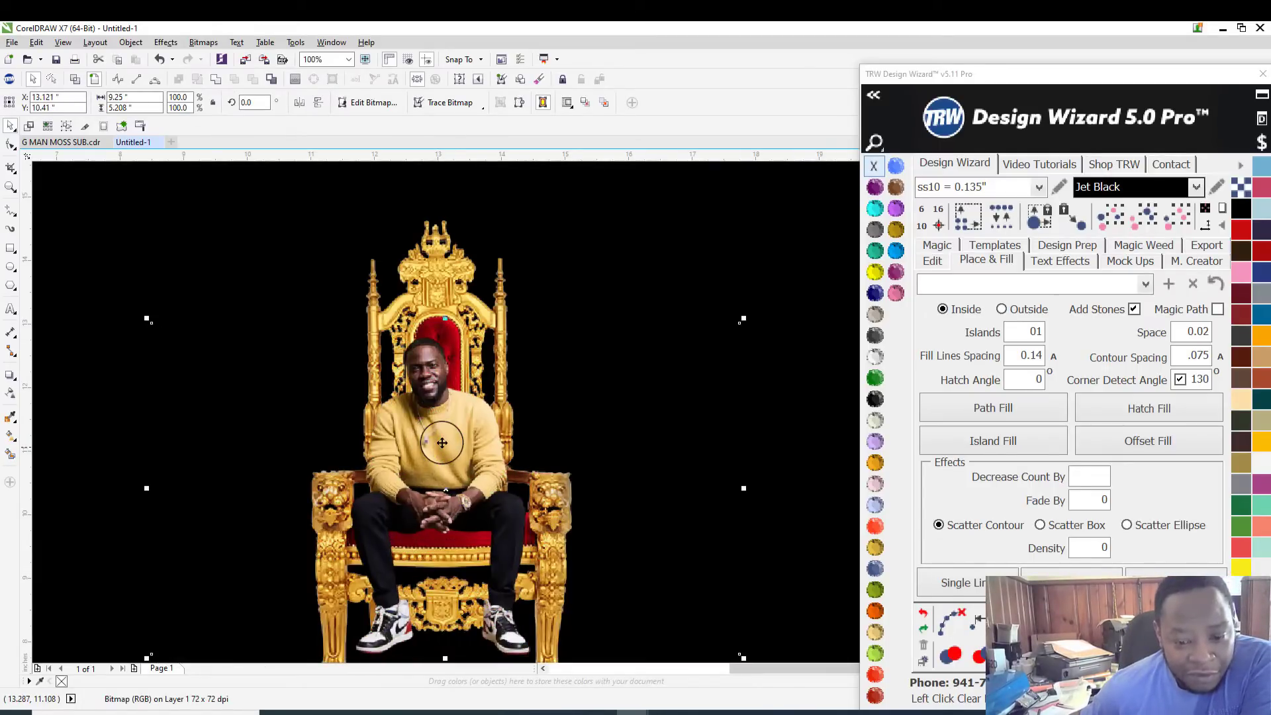
{"action": "scroll", "coordinate": [443, 442], "scroll_direction": "down", "scroll_amount": 3}
{"action": "scroll", "coordinate": [525, 396], "scroll_direction": "up", "scroll_amount": 3}
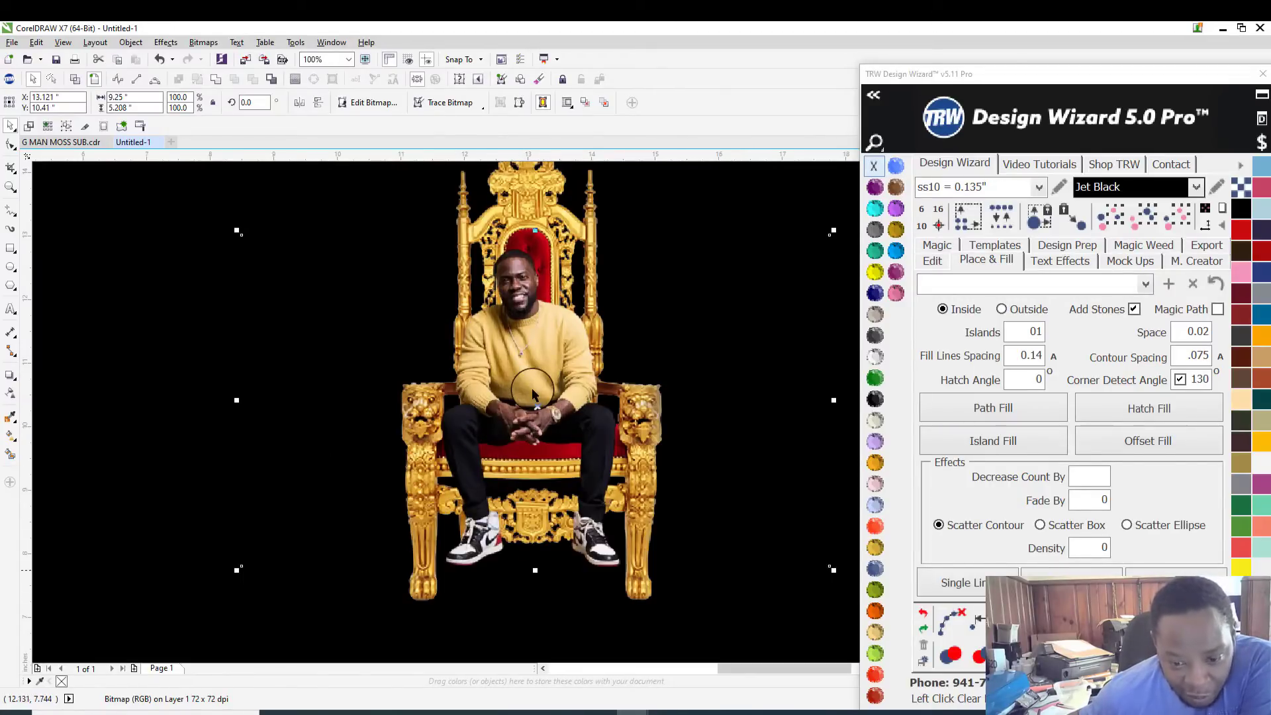
{"action": "left_click_drag", "start_coordinate": [538, 395], "coordinate": [543, 380]}
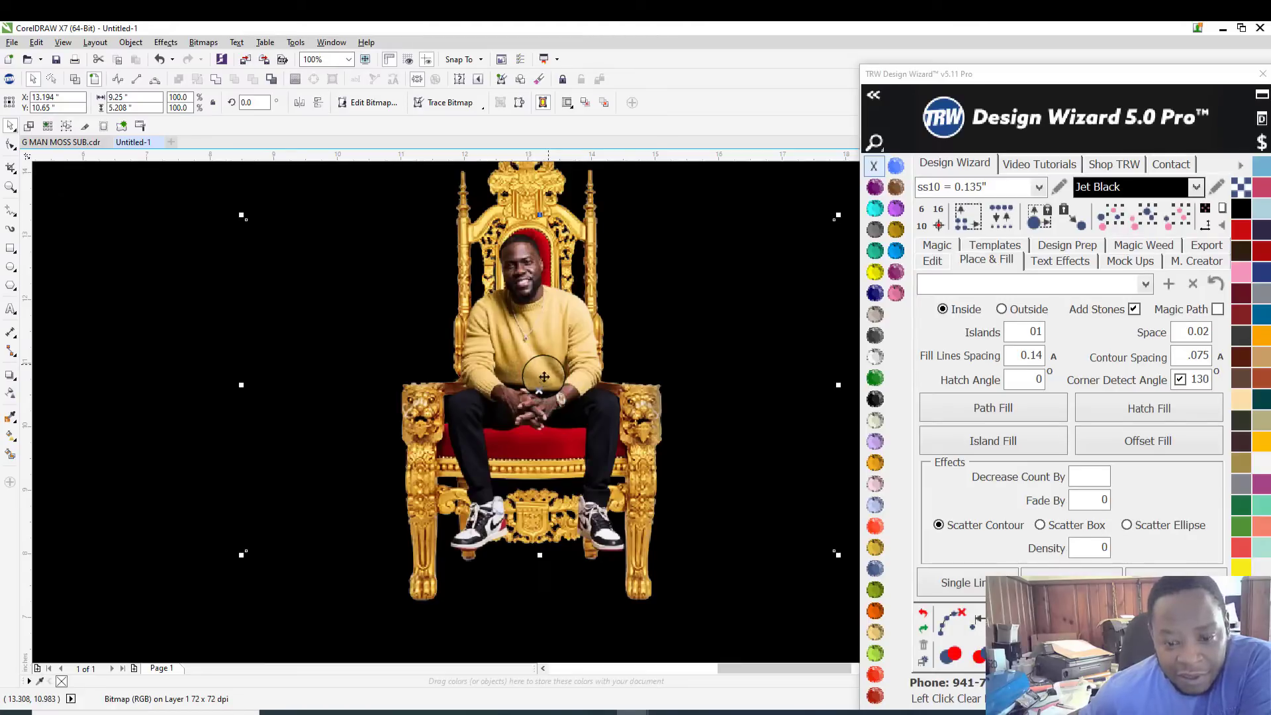
{"action": "left_click_drag", "start_coordinate": [554, 358], "coordinate": [555, 355]}
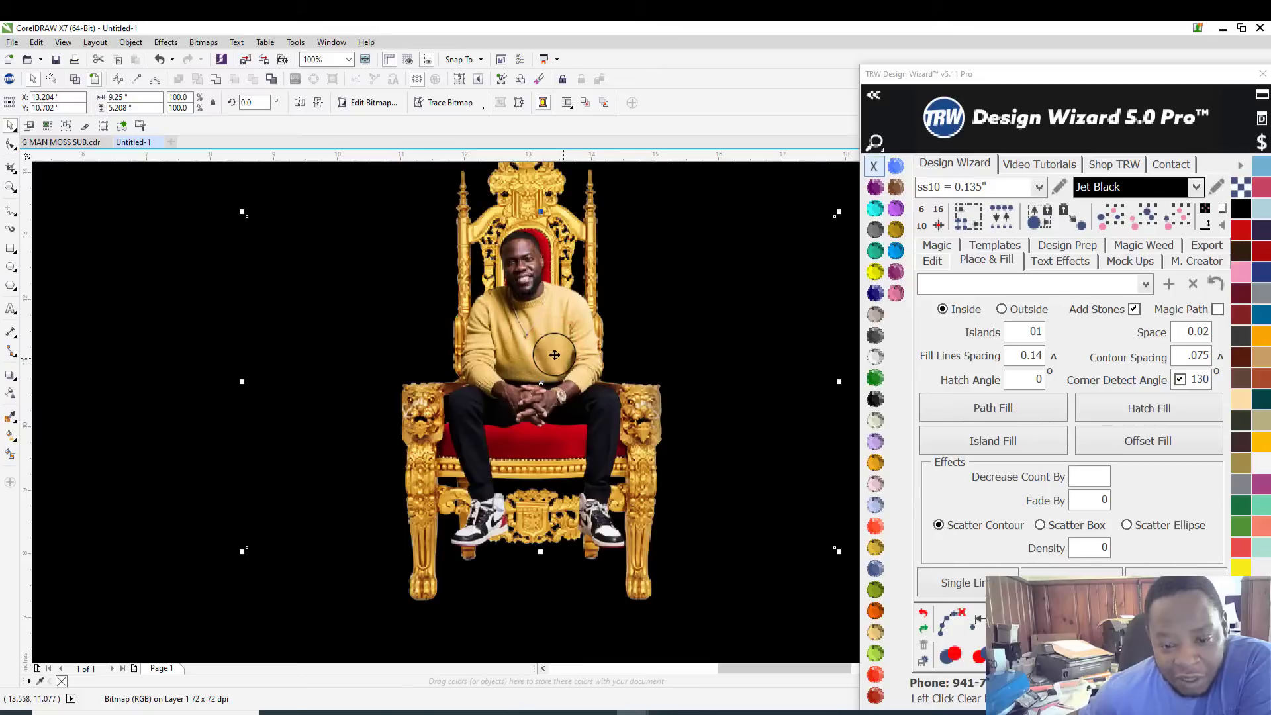
Step: Enlarge the king chair proportionally from its centre to about 104.7%, roughly 6.06 by 7.97 inches
{"action": "scroll", "coordinate": [555, 355], "scroll_direction": "down", "scroll_amount": 3}
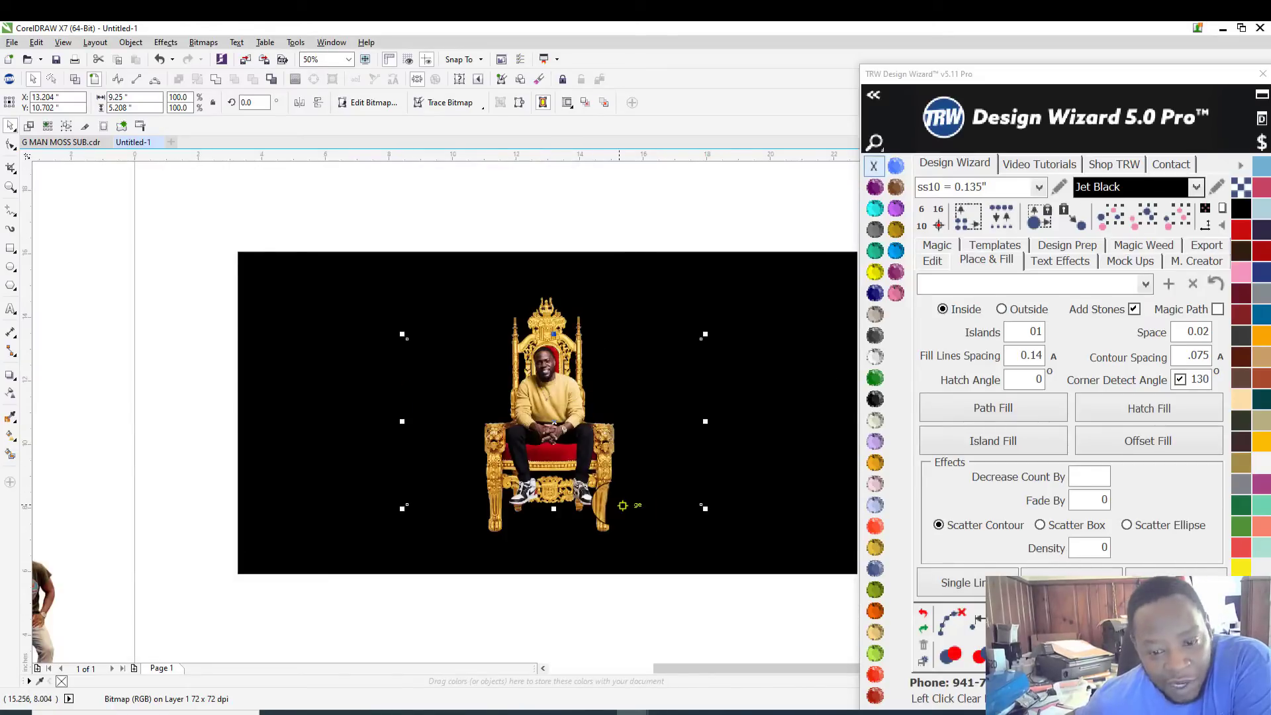
{"action": "scroll", "coordinate": [606, 505], "scroll_direction": "up", "scroll_amount": 3}
{"action": "scroll", "coordinate": [611, 504], "scroll_direction": "down", "scroll_amount": 2}
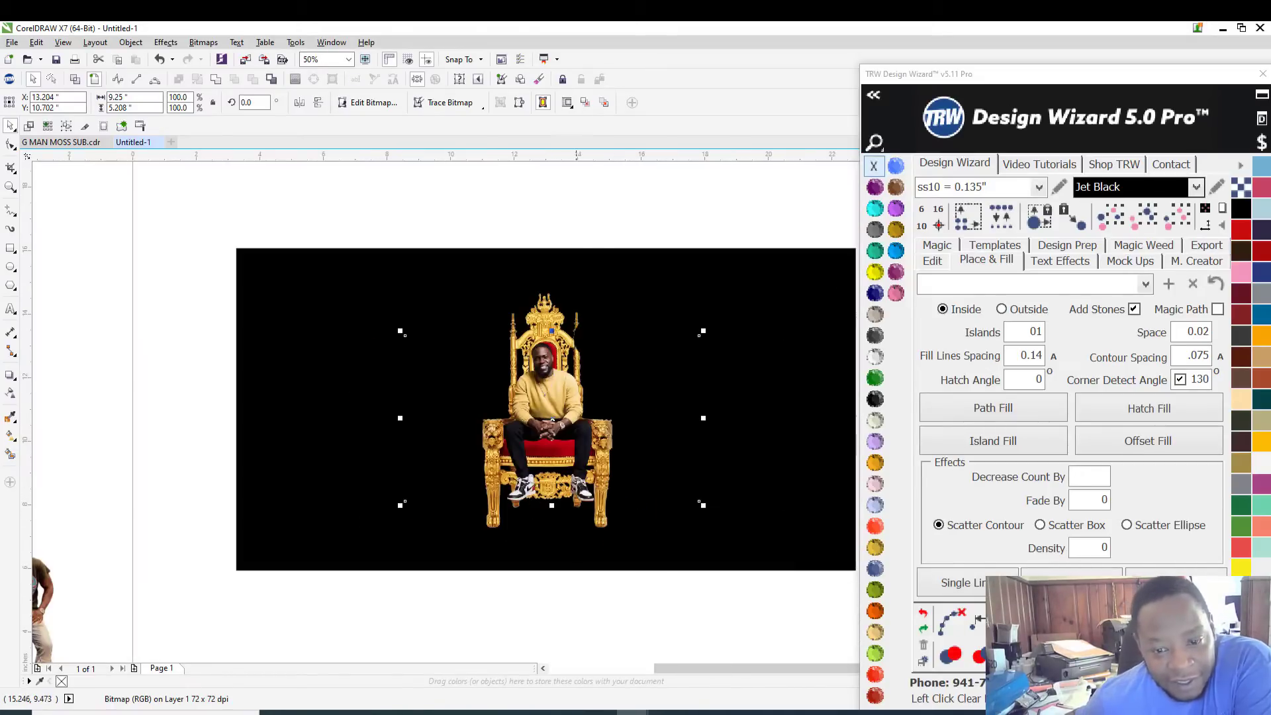
{"action": "left_click", "coordinate": [582, 220]}
{"action": "left_click", "coordinate": [546, 313]}
{"action": "scroll", "coordinate": [636, 284], "scroll_direction": "up", "scroll_amount": 2}
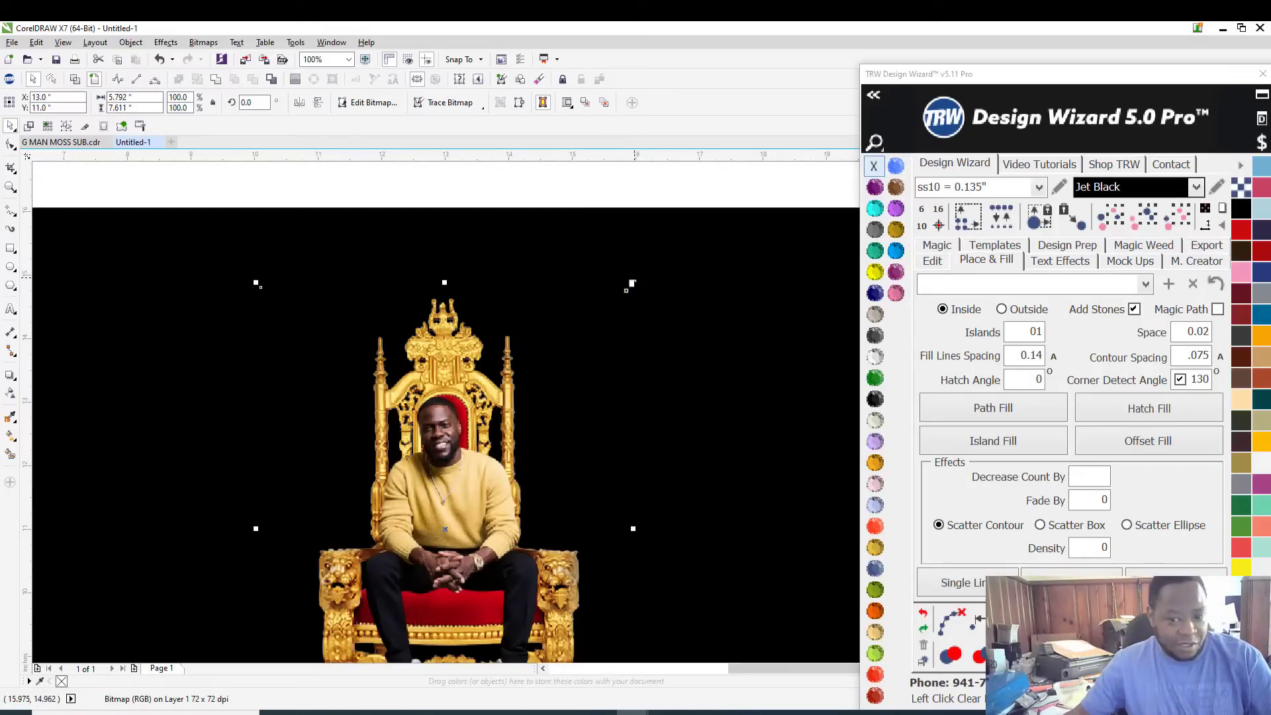
{"action": "left_click_drag", "start_coordinate": [630, 284], "coordinate": [639, 271]}
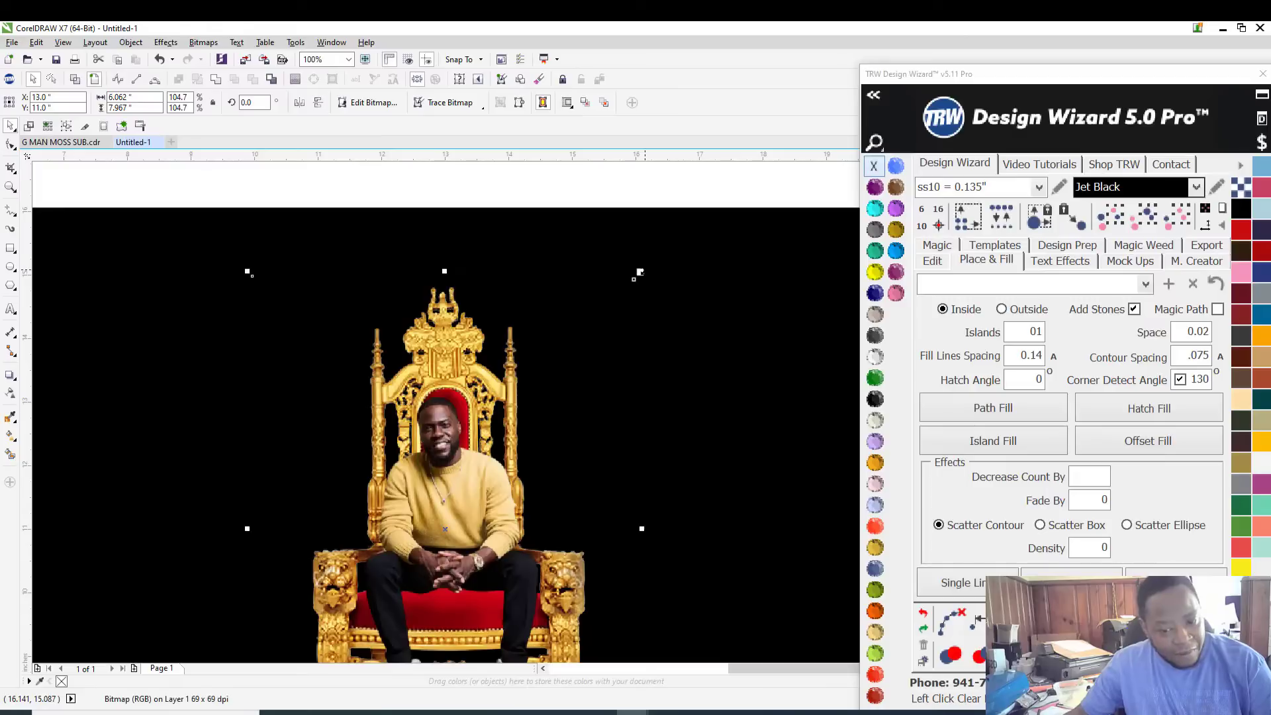
{"action": "scroll", "coordinate": [640, 271], "scroll_direction": "down", "scroll_amount": 2}
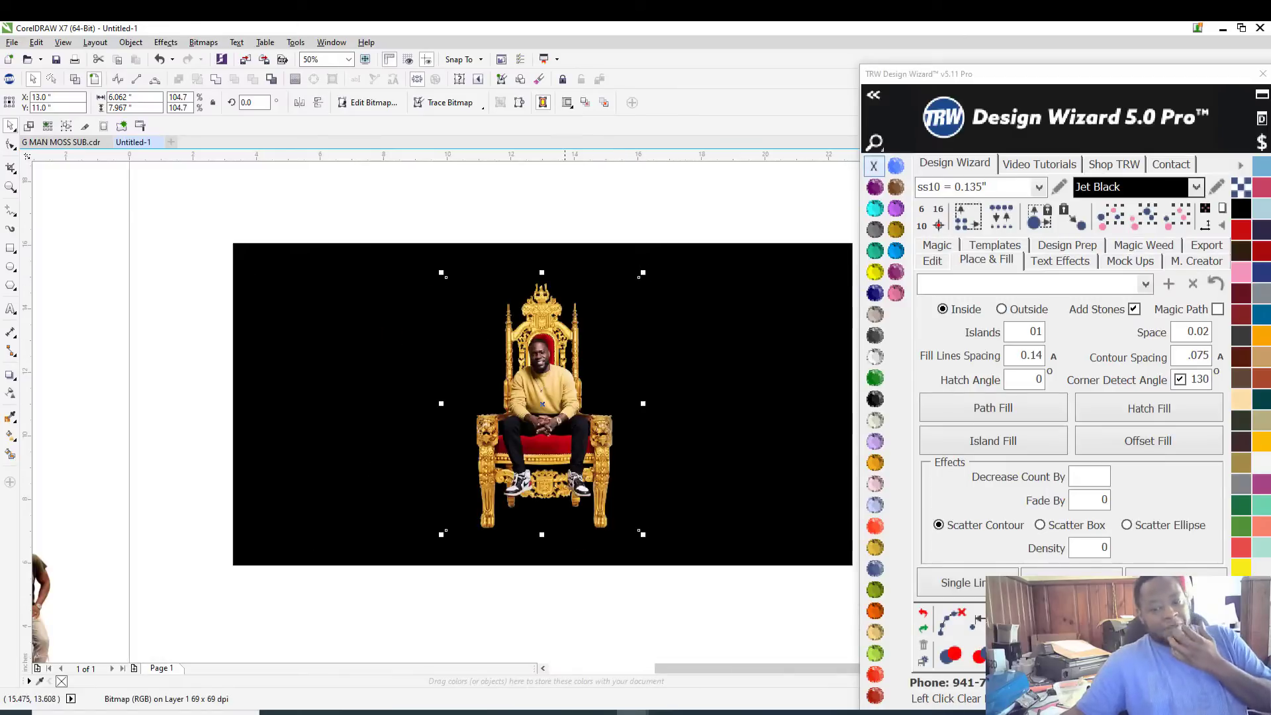
Step: Place a copy of the king chair level with the original, on its right side within the black rectangle
{"action": "scroll", "coordinate": [427, 341], "scroll_direction": "down", "scroll_amount": 2}
{"action": "scroll", "coordinate": [430, 331], "scroll_direction": "up", "scroll_amount": 2}
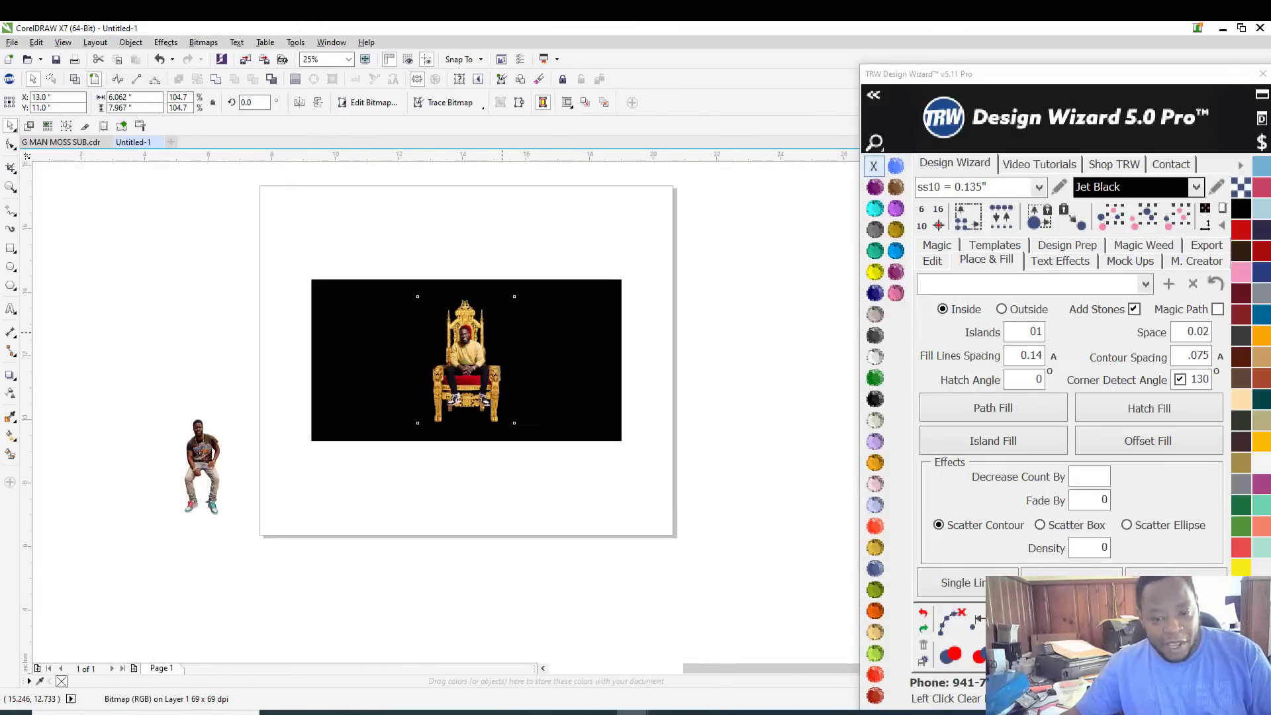
{"action": "left_click_drag", "start_coordinate": [429, 303], "coordinate": [629, 303]}
{"action": "scroll", "coordinate": [487, 610], "scroll_direction": "down", "scroll_amount": 2}
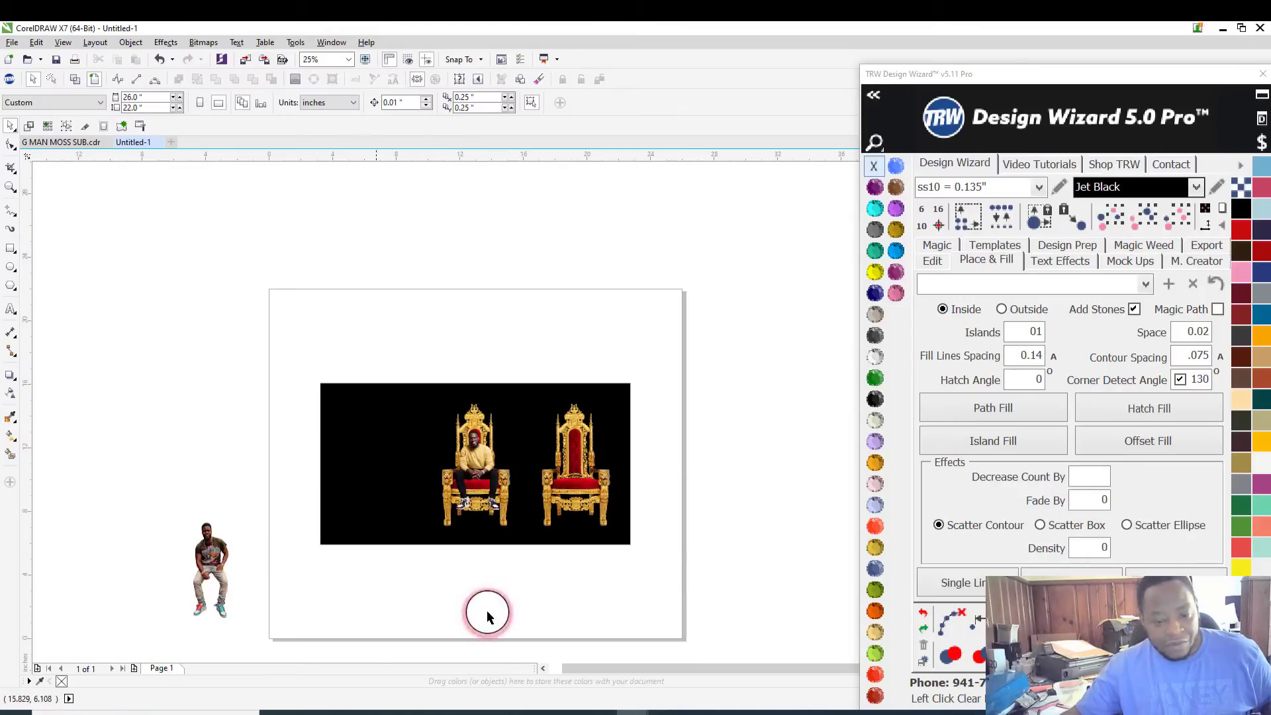
Step: Move the graphic T-shirt figure onto the second king chair and bring him to the front of the layer
{"action": "left_click_drag", "start_coordinate": [211, 569], "coordinate": [581, 488]}
{"action": "scroll", "coordinate": [583, 504], "scroll_direction": "up", "scroll_amount": 2}
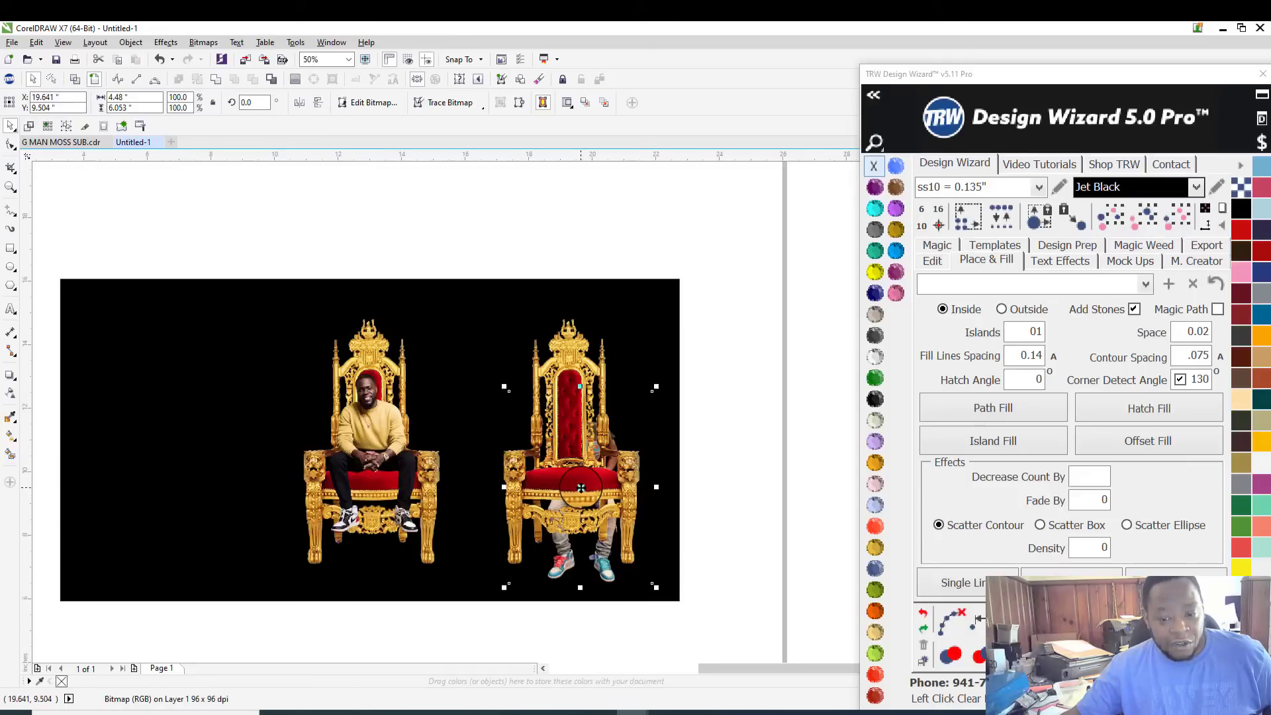
{"action": "scroll", "coordinate": [642, 540], "scroll_direction": "up", "scroll_amount": 5}
{"action": "scroll", "coordinate": [642, 540], "scroll_direction": "down", "scroll_amount": 3}
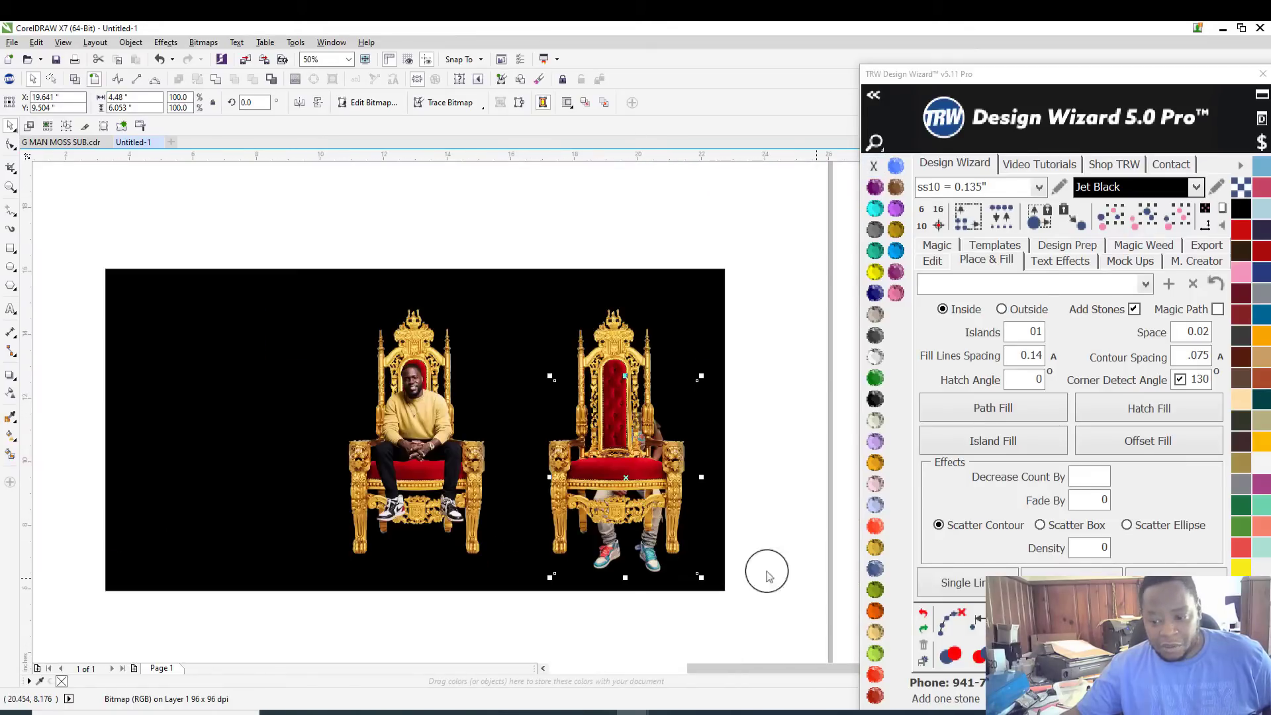
{"action": "key", "text": "shift+Page_Up"}
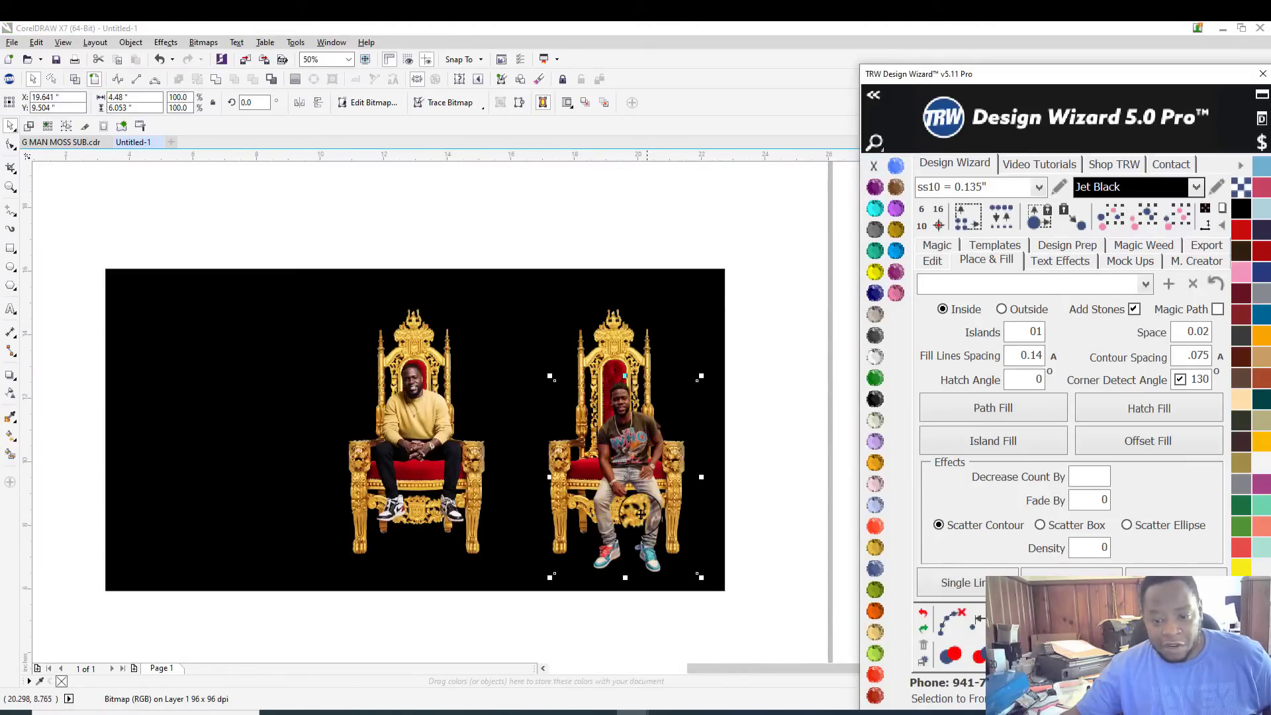
Step: Enlarge the graphic T-shirt figure proportionally to about 114.4%, roughly 5.12 by 6.92 inches, to fill the second chair
{"action": "scroll", "coordinate": [641, 514], "scroll_direction": "up", "scroll_amount": 2}
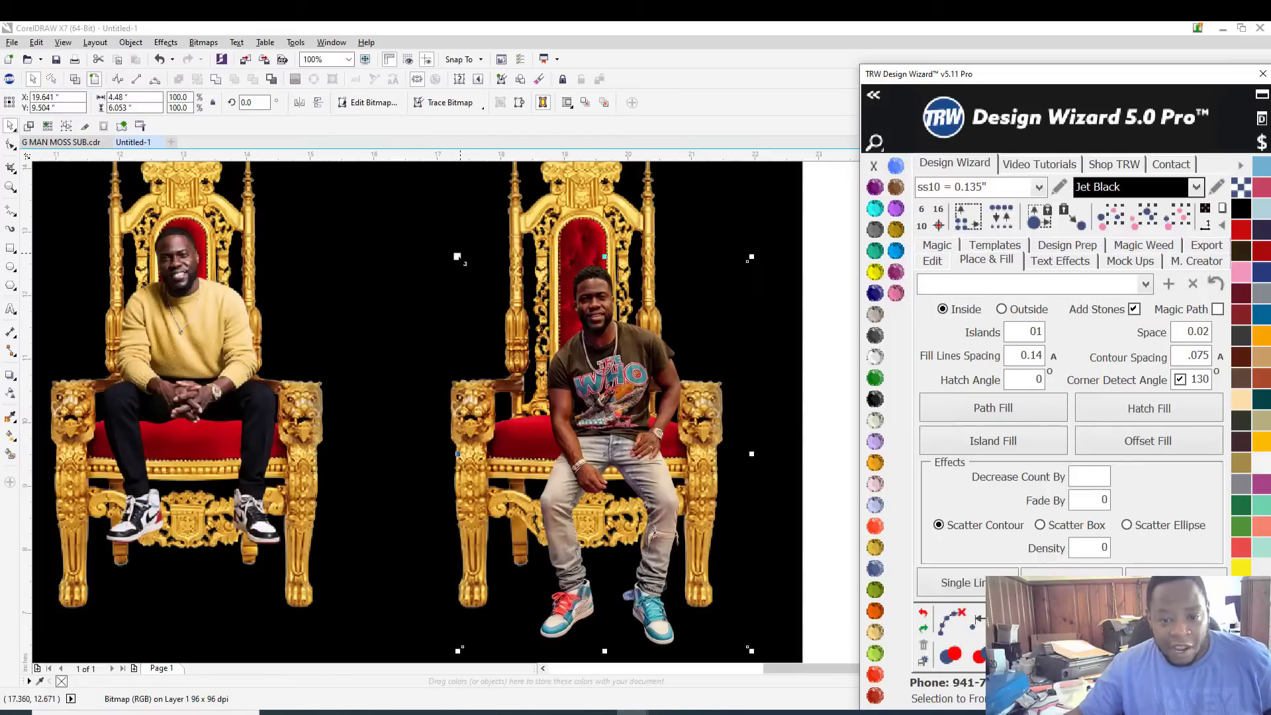
{"action": "left_click_drag", "start_coordinate": [457, 256], "coordinate": [425, 212]}
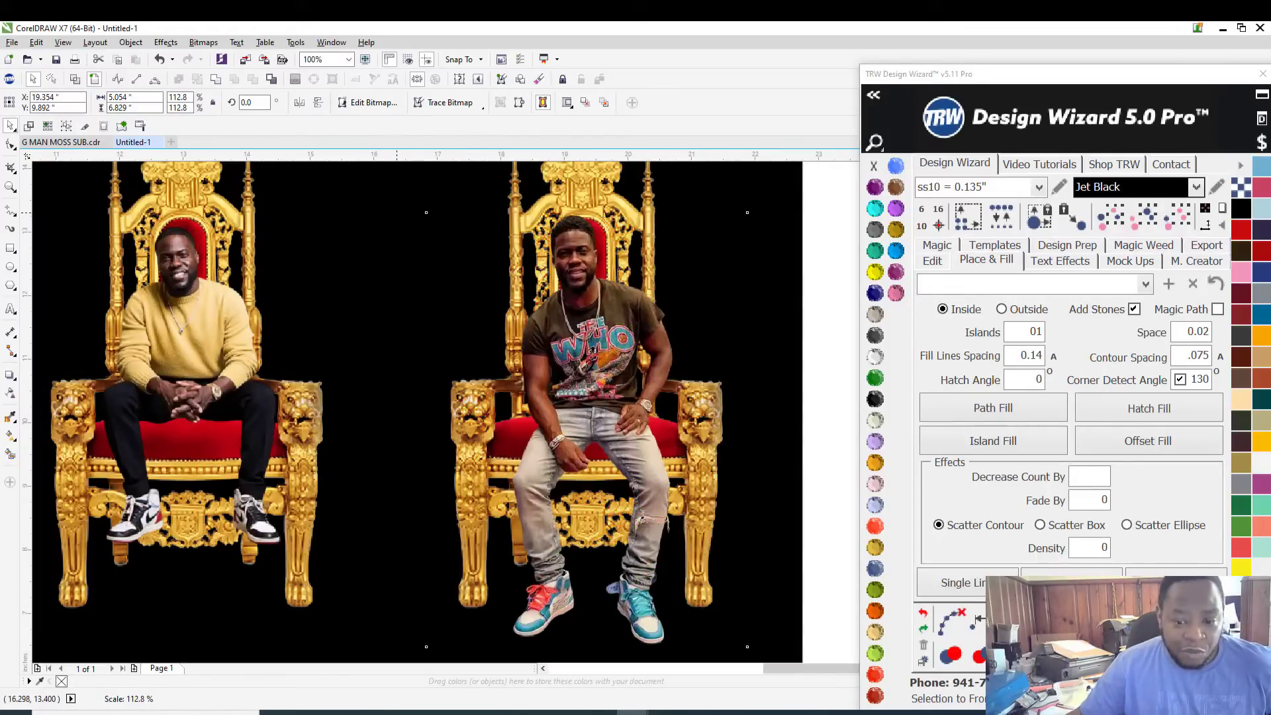
{"action": "scroll", "coordinate": [353, 330], "scroll_direction": "down", "scroll_amount": 2}
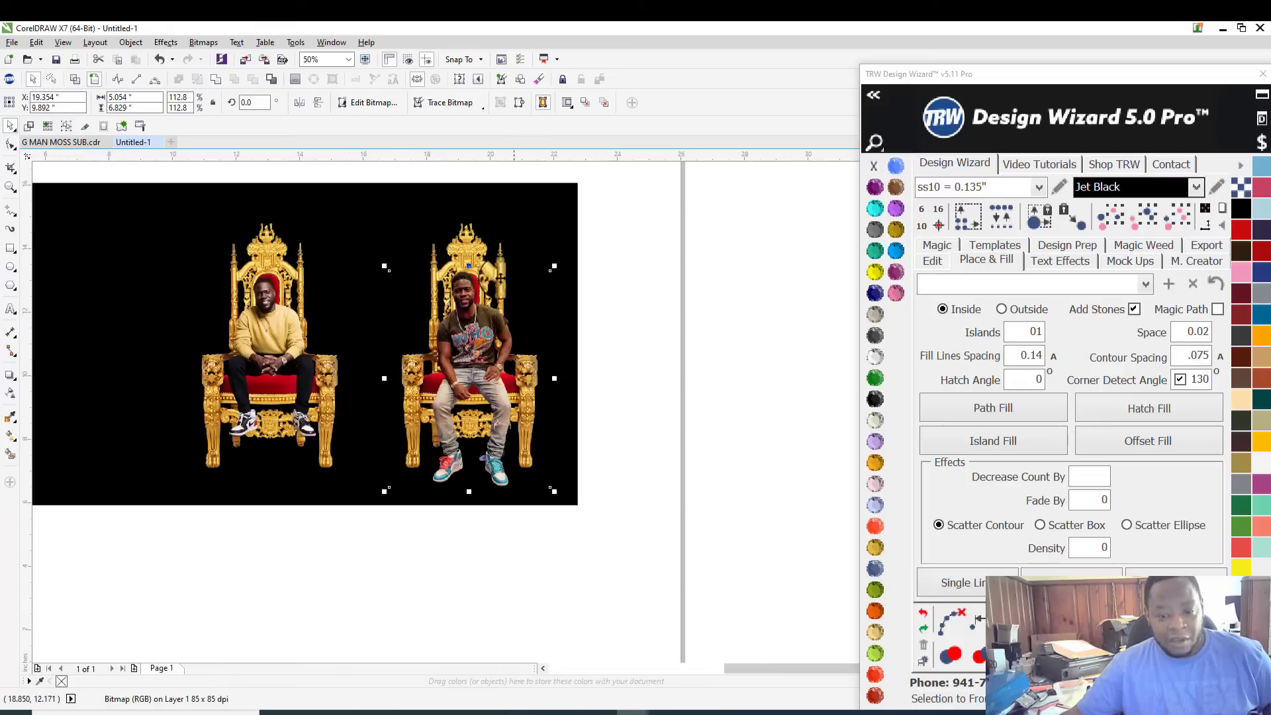
{"action": "scroll", "coordinate": [541, 261], "scroll_direction": "up", "scroll_amount": 4}
{"action": "scroll", "coordinate": [547, 264], "scroll_direction": "down", "scroll_amount": 2}
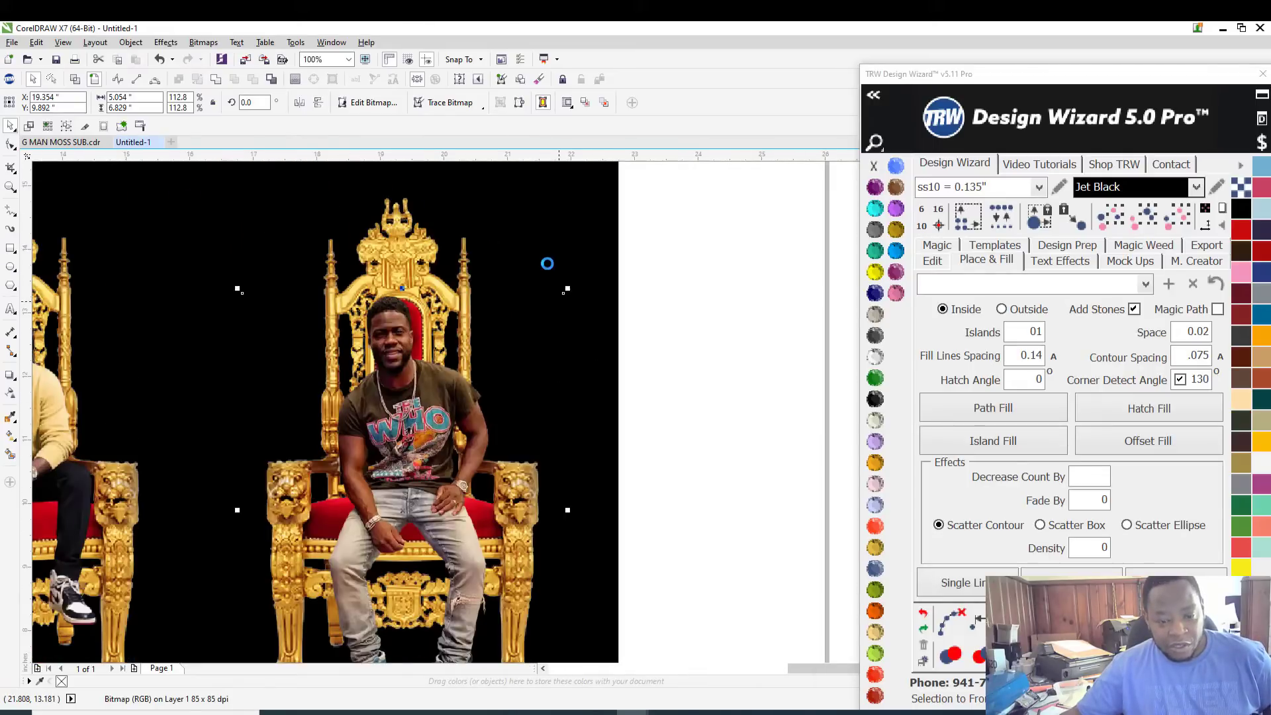
{"action": "left_click_drag", "start_coordinate": [568, 290], "coordinate": [570, 284]}
{"action": "scroll", "coordinate": [566, 291], "scroll_direction": "down", "scroll_amount": 4}
{"action": "scroll", "coordinate": [531, 348], "scroll_direction": "up", "scroll_amount": 4}
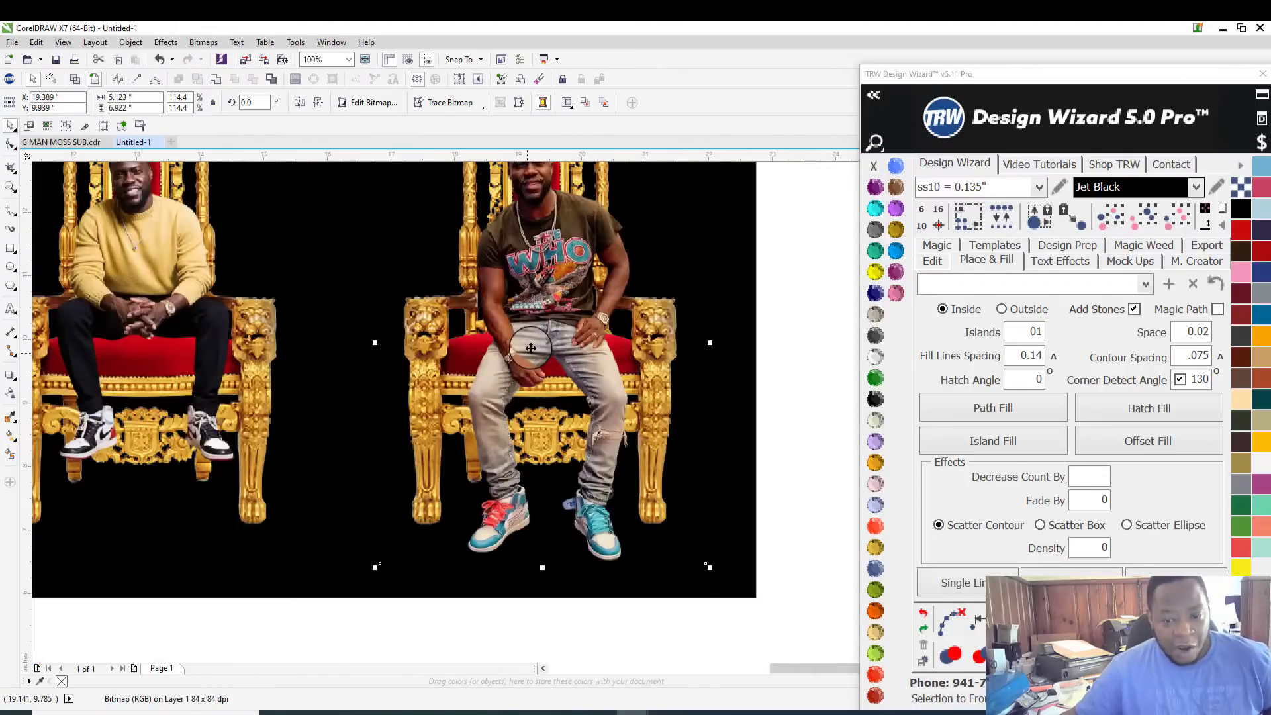
{"action": "scroll", "coordinate": [531, 347], "scroll_direction": "down", "scroll_amount": 3}
{"action": "scroll", "coordinate": [521, 395], "scroll_direction": "up", "scroll_amount": 1}
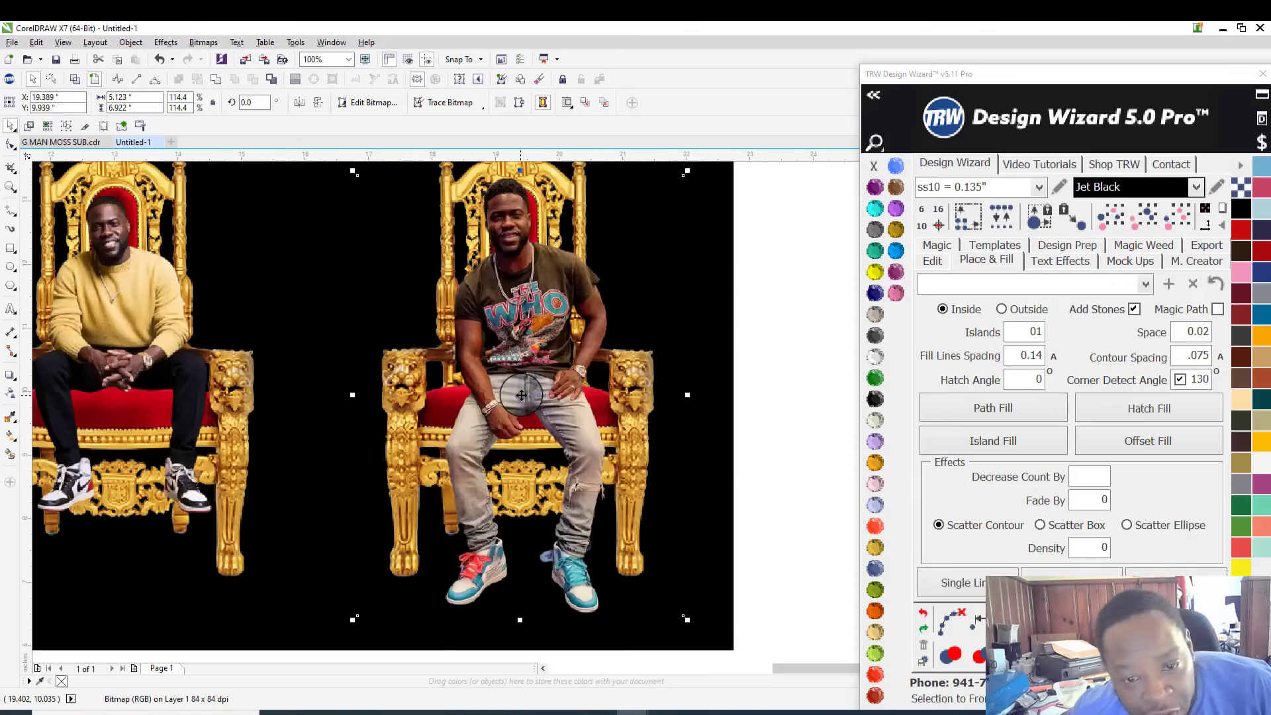
{"action": "scroll", "coordinate": [522, 395], "scroll_direction": "down", "scroll_amount": 2}
{"action": "scroll", "coordinate": [512, 262], "scroll_direction": "up", "scroll_amount": 1}
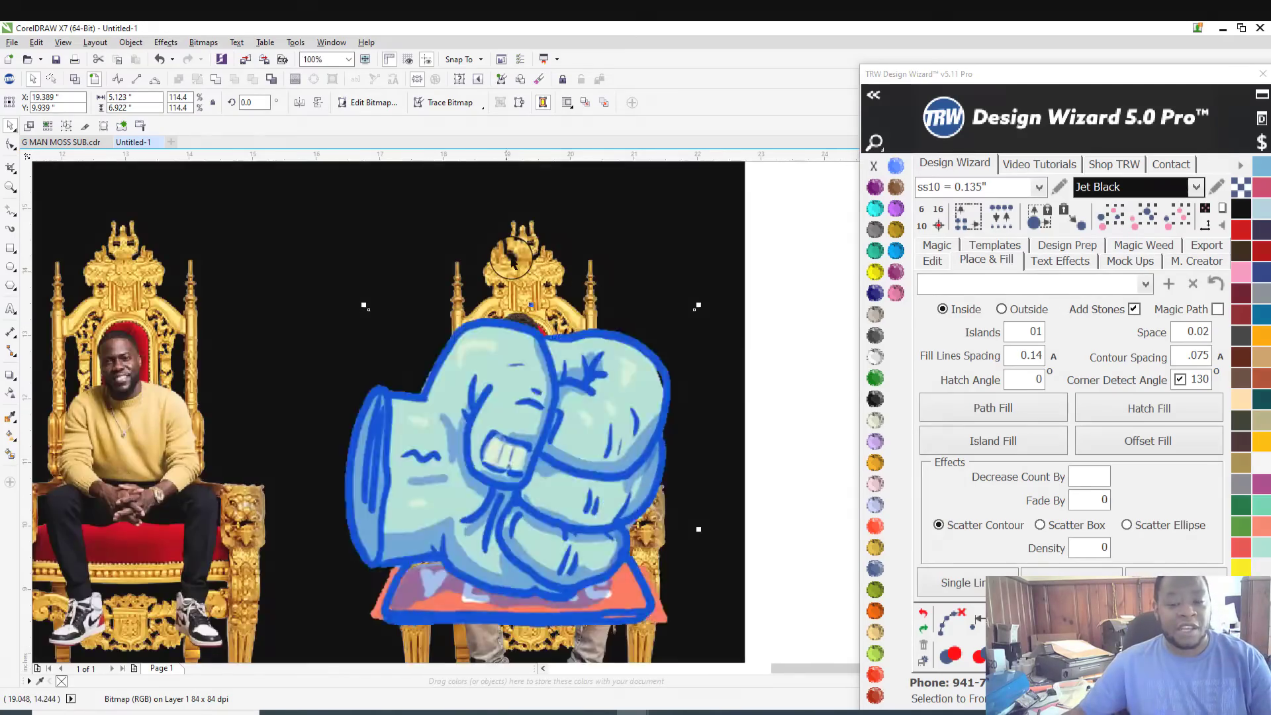
{"action": "scroll", "coordinate": [549, 274], "scroll_direction": "down", "scroll_amount": 1}
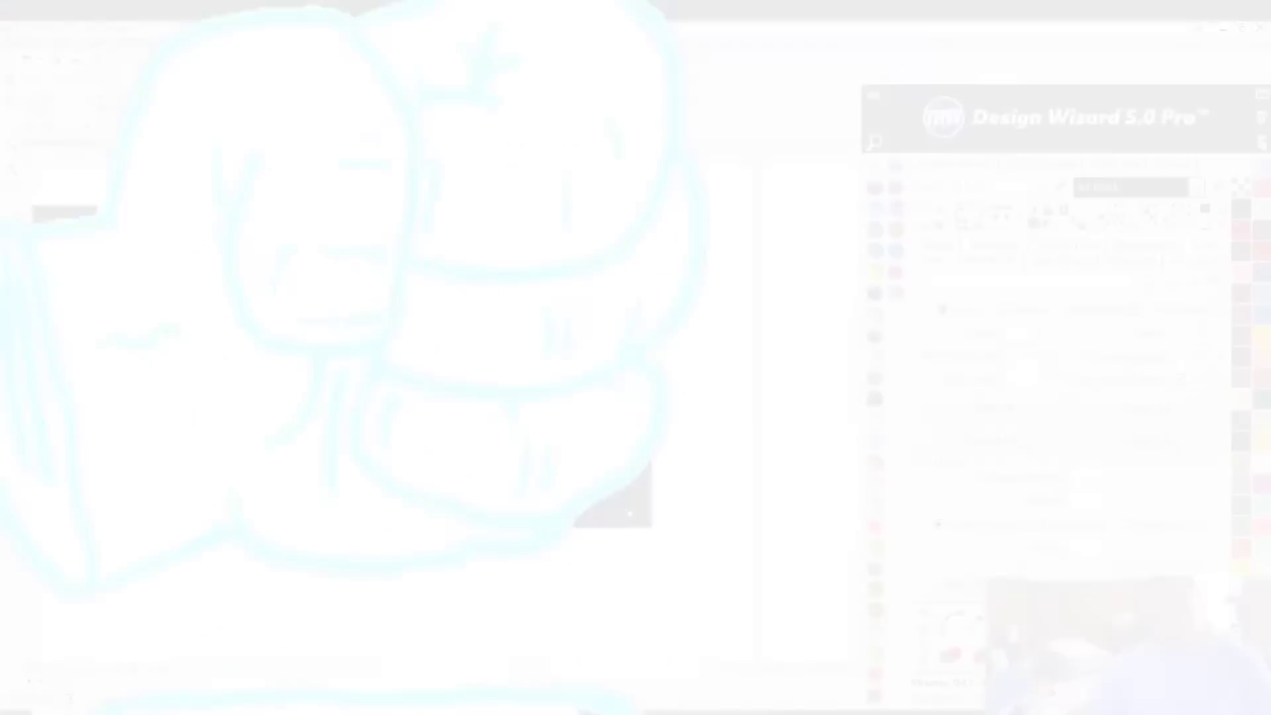
Step: Select the second chair with its seated figure and move both about 0.9 inches closer to the first chair
{"action": "left_click_drag", "start_coordinate": [535, 376], "coordinate": [424, 188]}
{"action": "left_click_drag", "start_coordinate": [570, 447], "coordinate": [712, 554]}
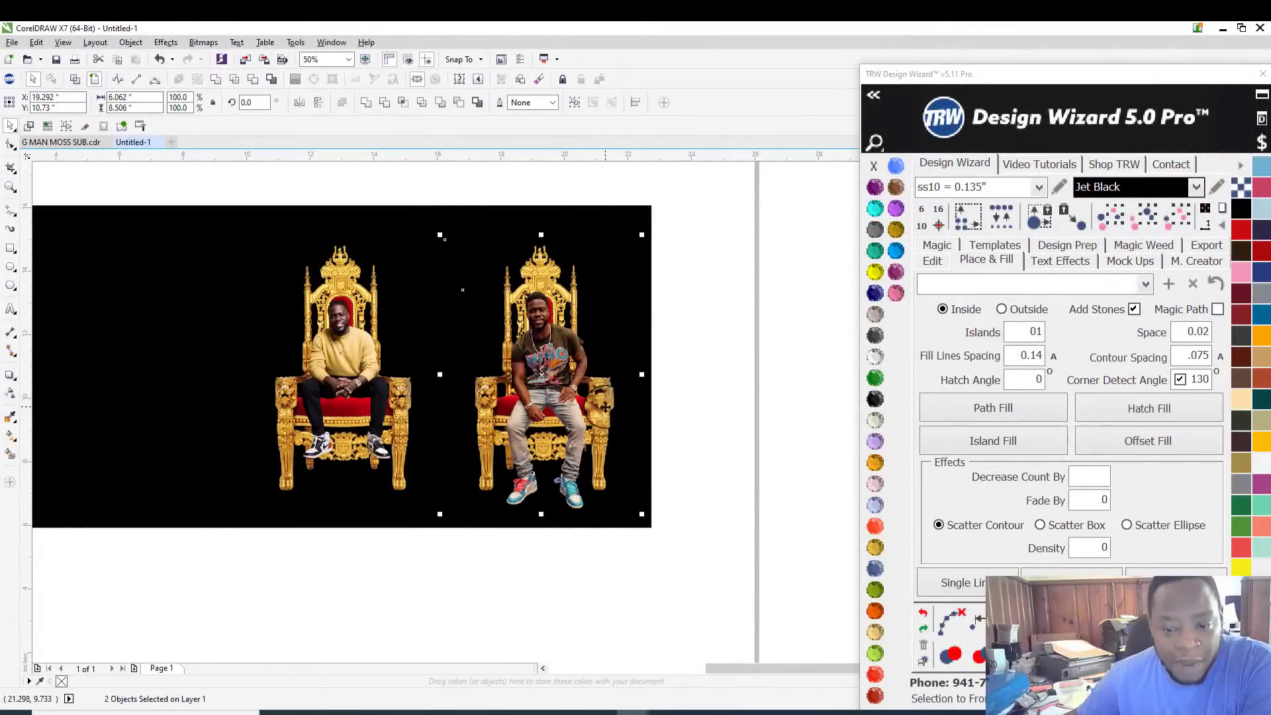
{"action": "left_click_drag", "start_coordinate": [585, 424], "coordinate": [556, 423]}
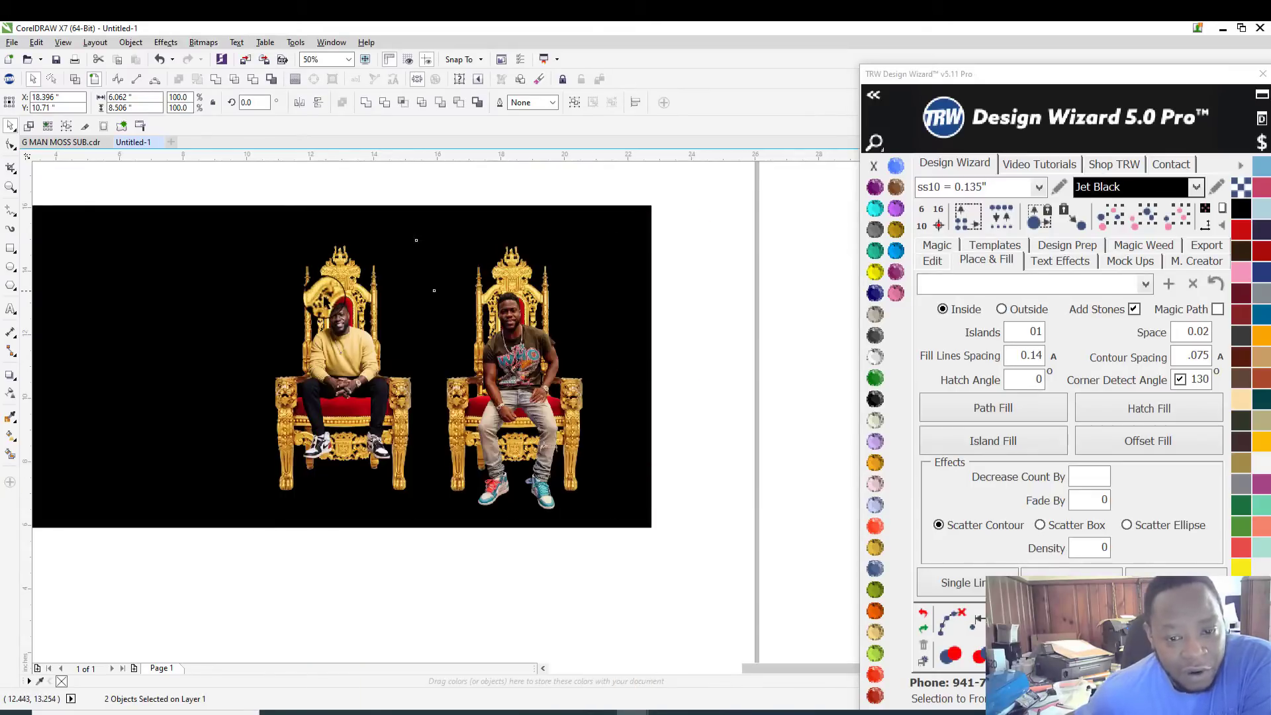
{"action": "scroll", "coordinate": [325, 301], "scroll_direction": "up", "scroll_amount": 2}
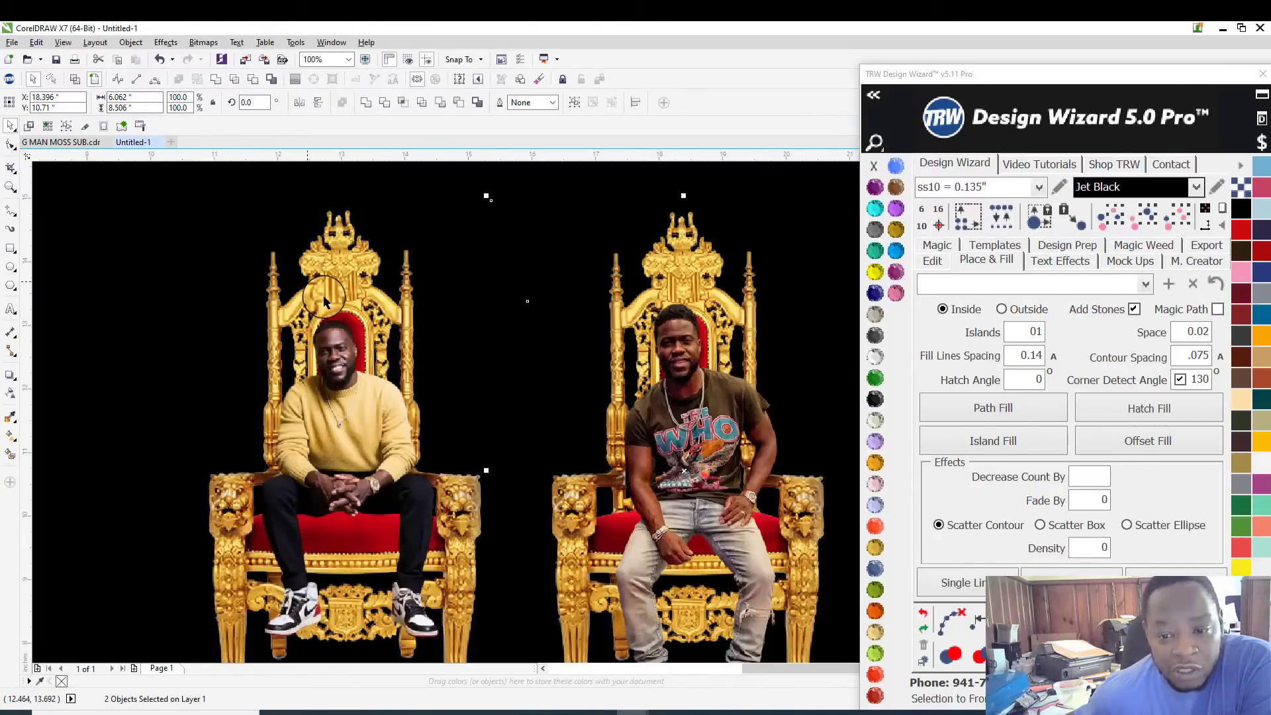
{"action": "scroll", "coordinate": [325, 301], "scroll_direction": "down", "scroll_amount": 2}
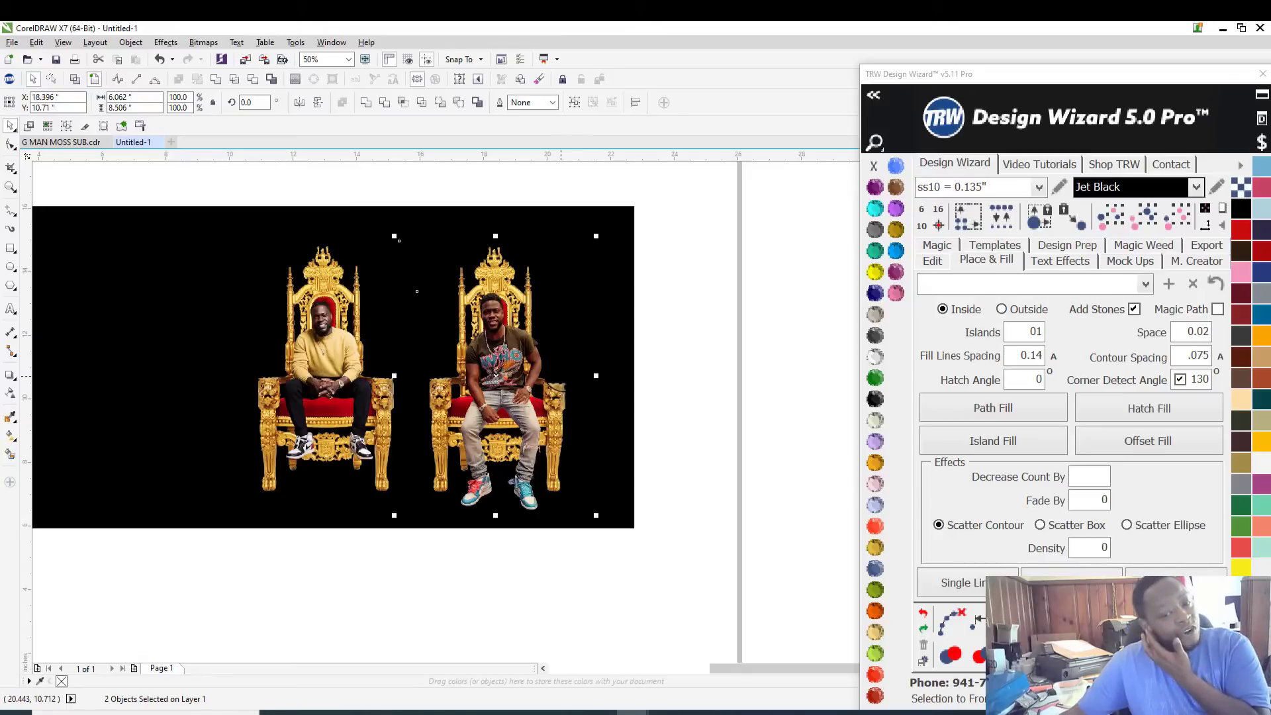
Step: Move the first king chair together with its seated yellow-sweater figure about 5.4 inches left within the black rectangle
{"action": "left_click", "coordinate": [657, 283]}
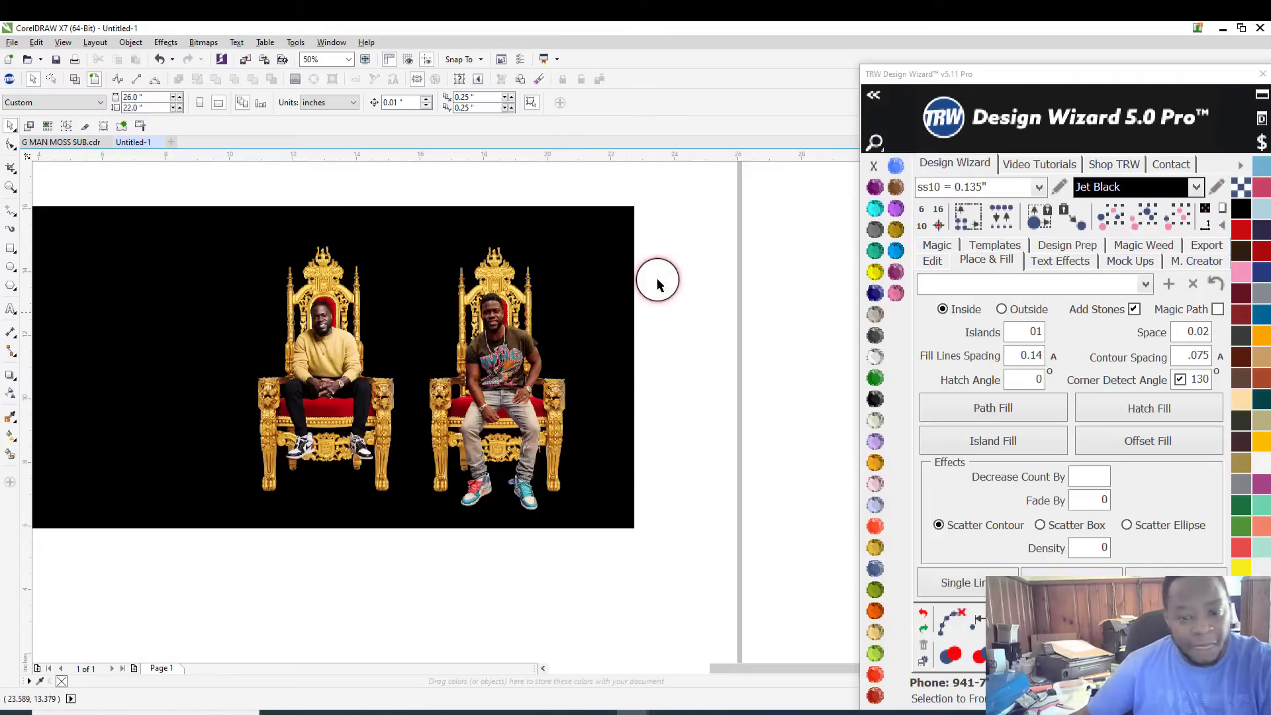
{"action": "scroll", "coordinate": [657, 282], "scroll_direction": "down", "scroll_amount": 1}
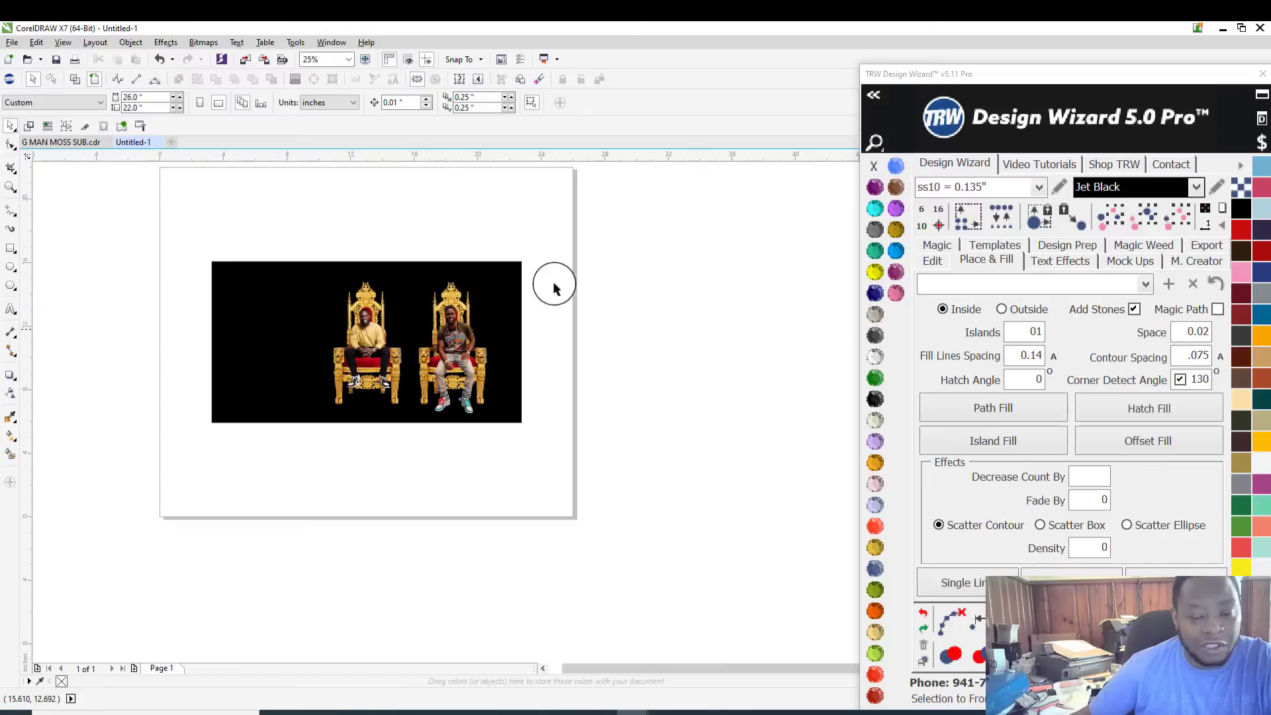
{"action": "scroll", "coordinate": [328, 291], "scroll_direction": "up", "scroll_amount": 1}
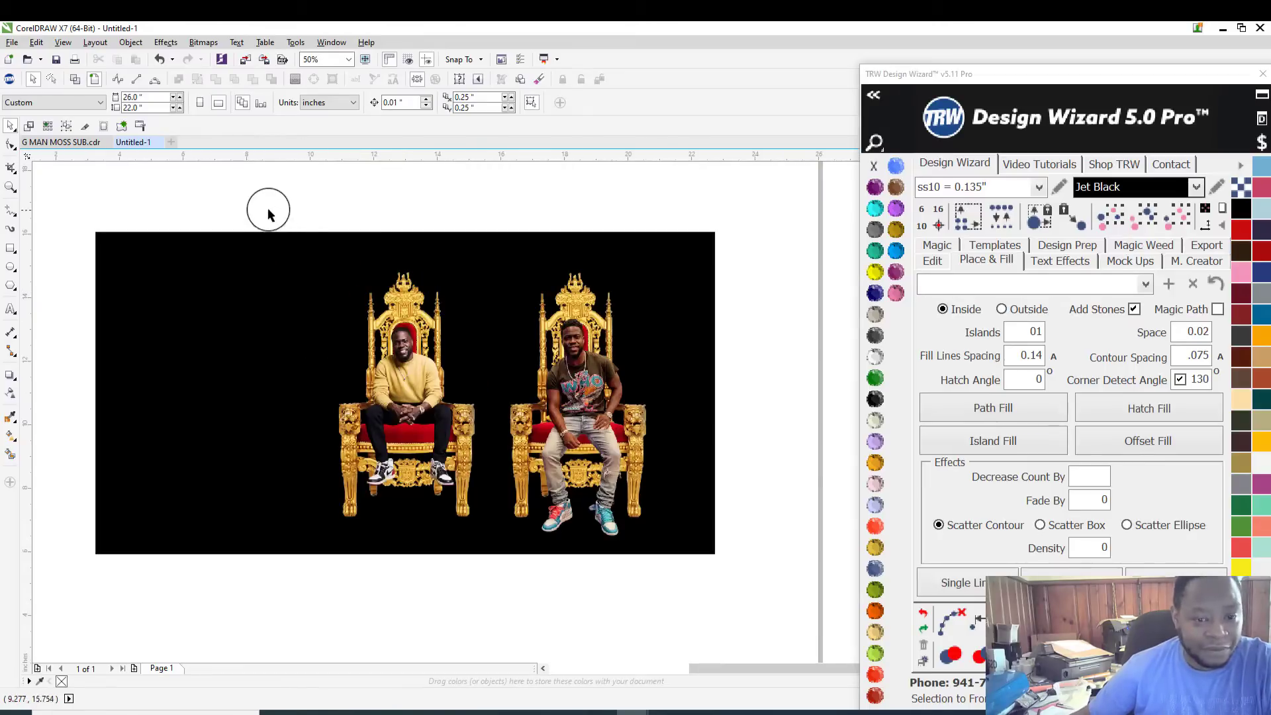
{"action": "left_click_drag", "start_coordinate": [268, 212], "coordinate": [502, 602]}
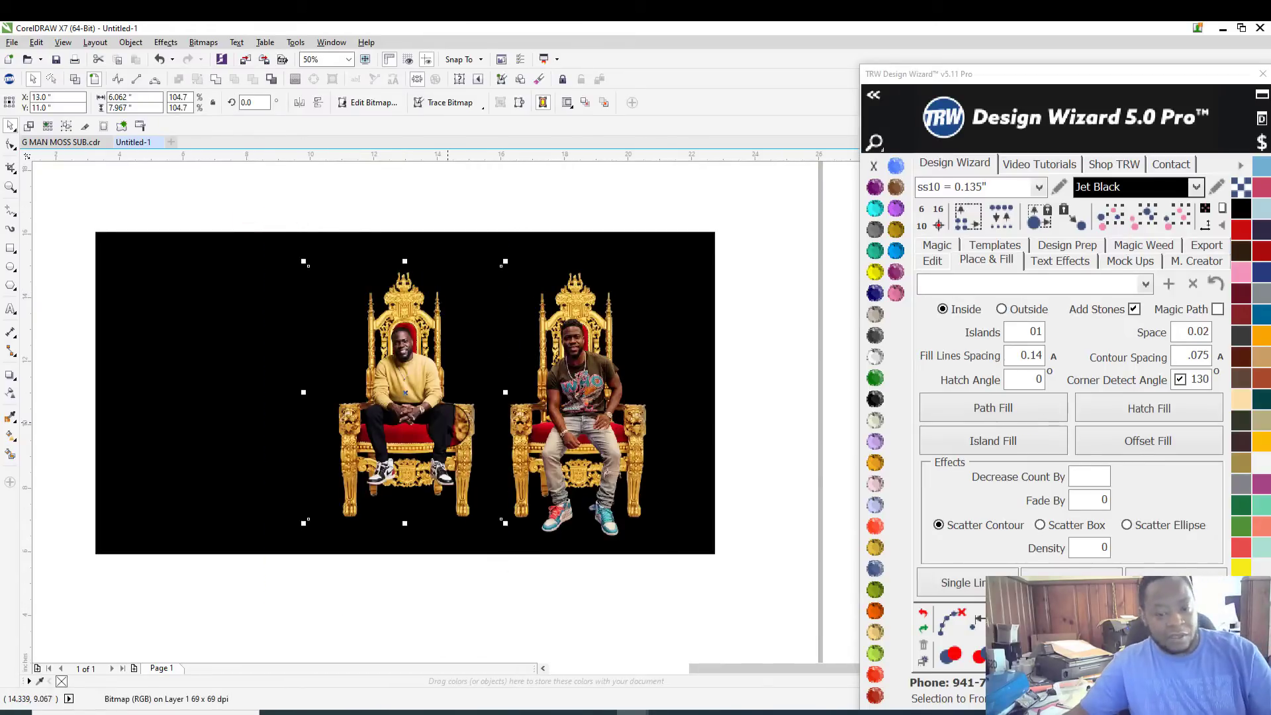
{"action": "left_click_drag", "start_coordinate": [405, 392], "coordinate": [196, 414]}
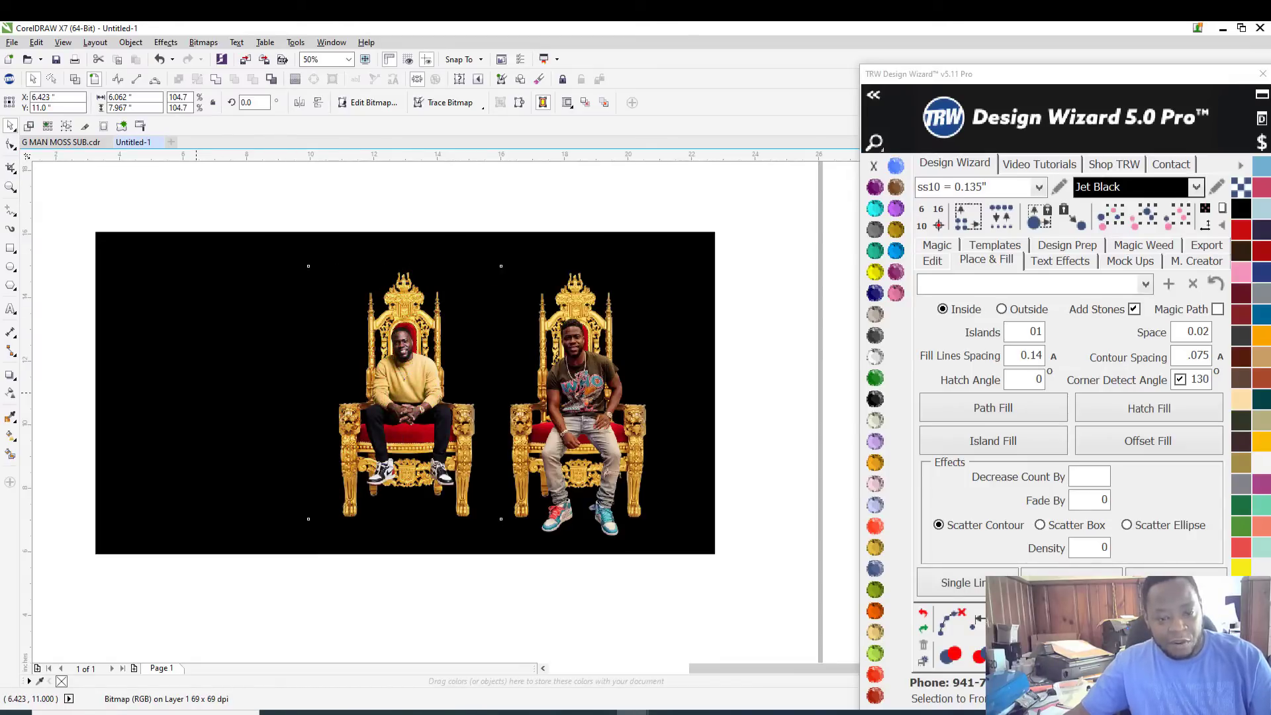
{"action": "key", "text": "ctrl+z"}
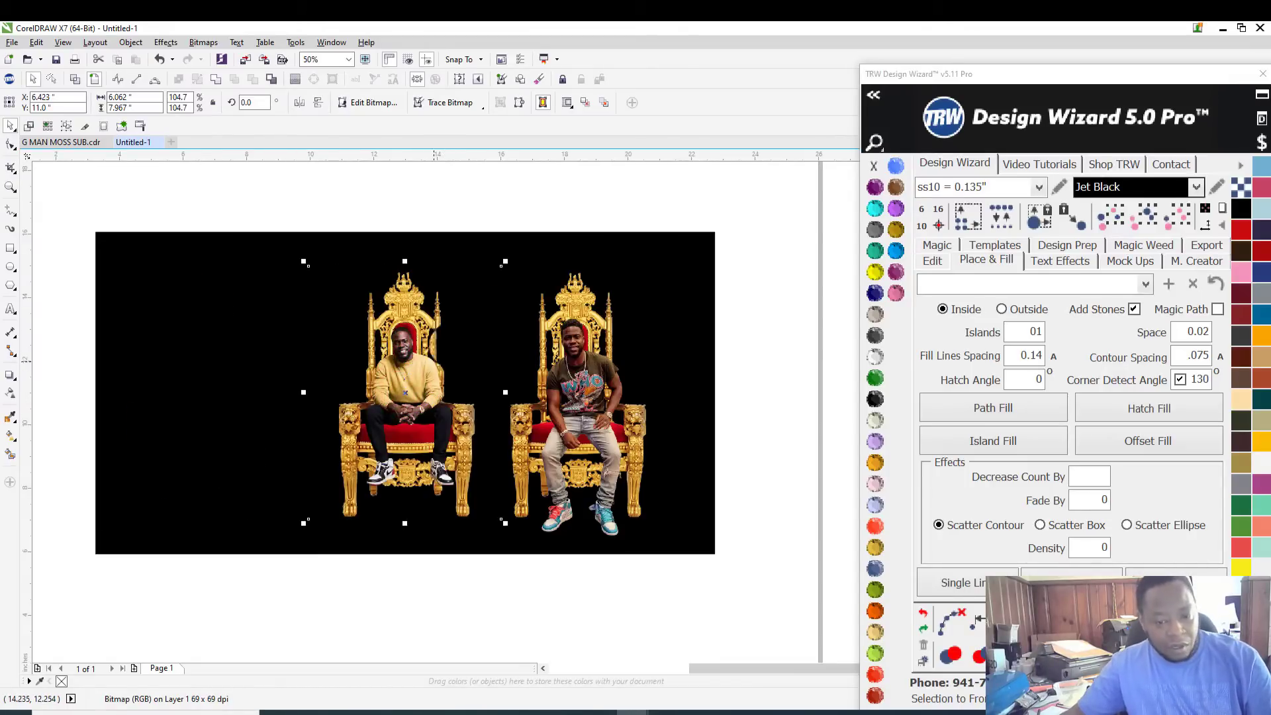
{"action": "left_click", "coordinate": [416, 372], "text": "shift"}
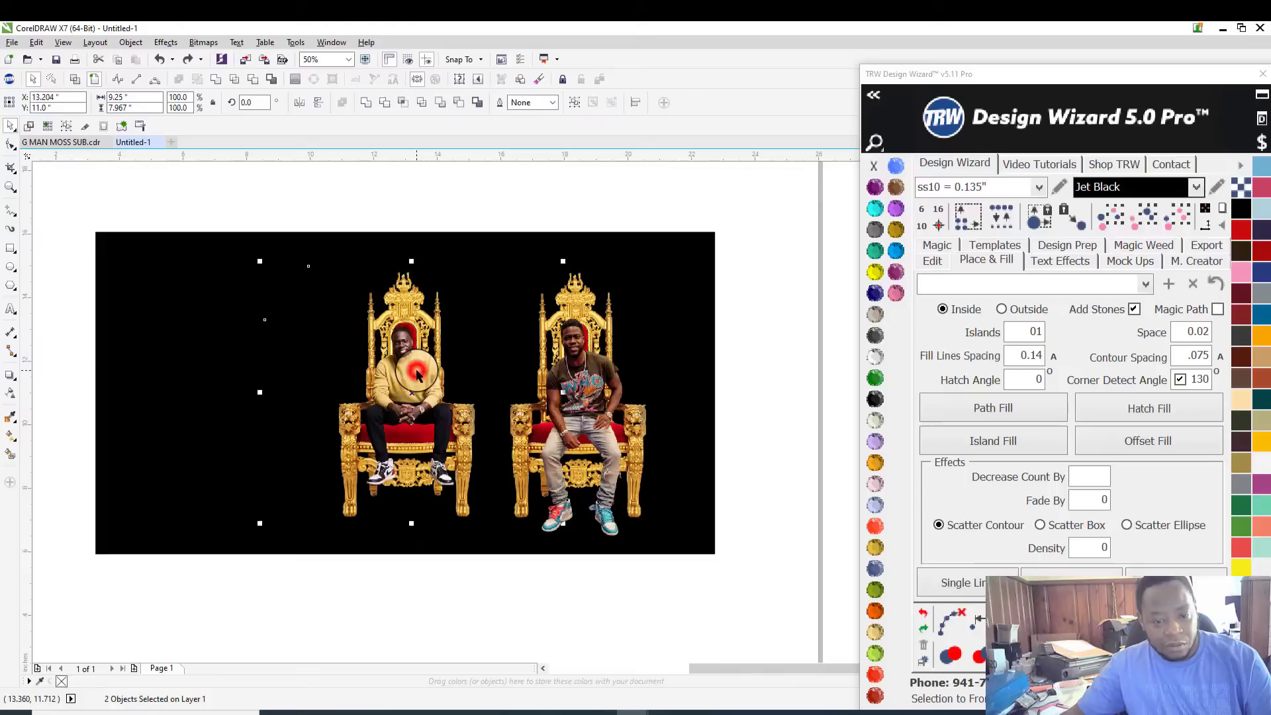
{"action": "left_click_drag", "start_coordinate": [416, 372], "coordinate": [252, 384]}
Step: Select the second king chair with its graphic T-shirt figure and copy both objects
{"action": "left_click_drag", "start_coordinate": [470, 197], "coordinate": [709, 584]}
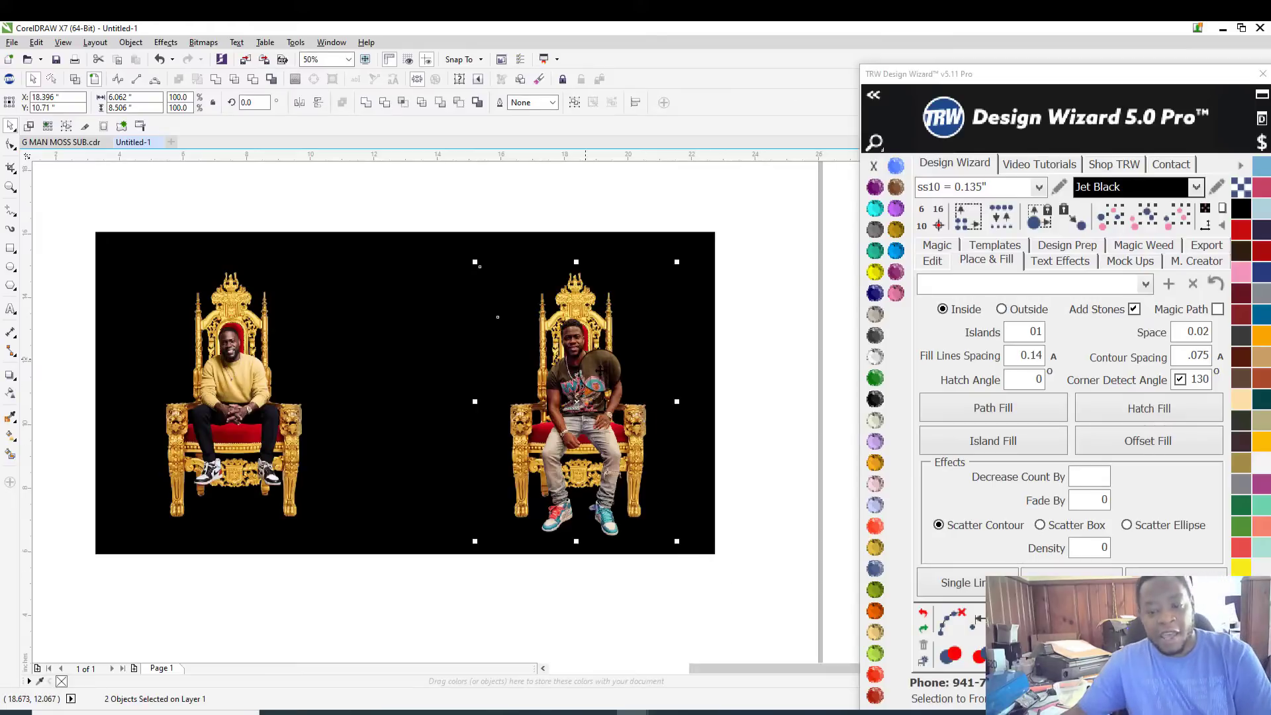
{"action": "left_click_drag", "start_coordinate": [406, 196], "coordinate": [727, 602]}
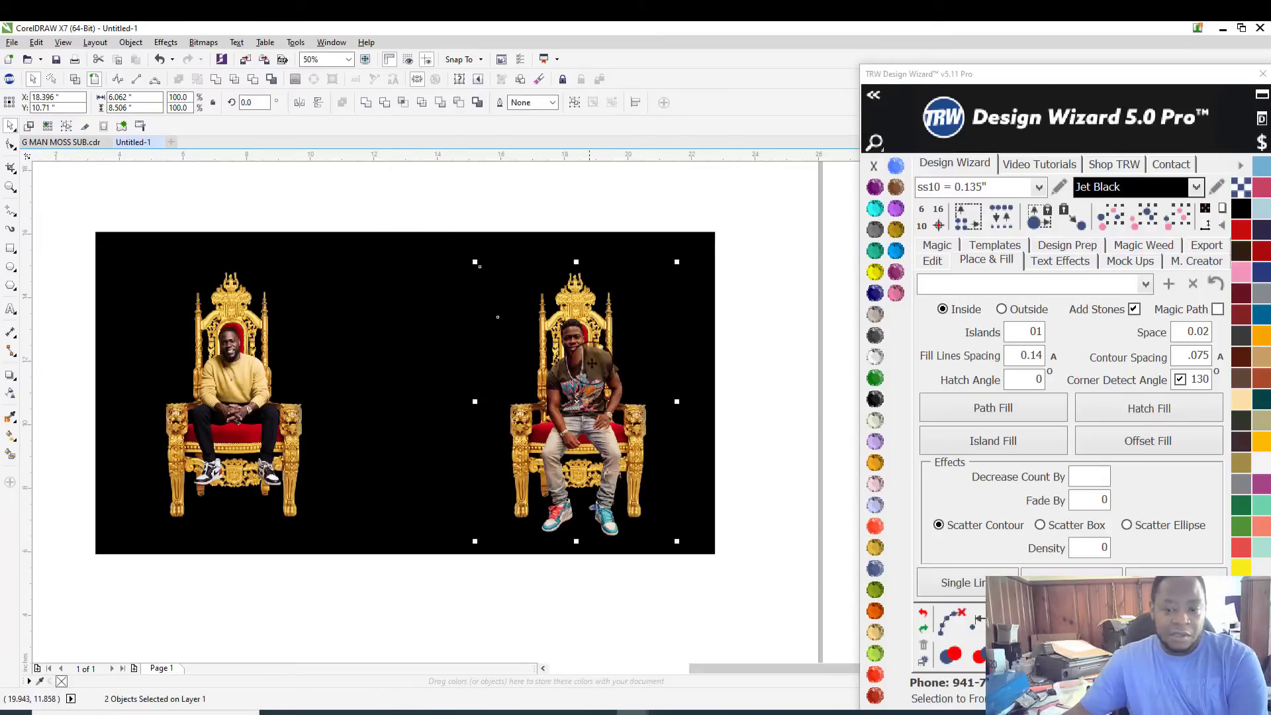
{"action": "right_click", "coordinate": [592, 363]}
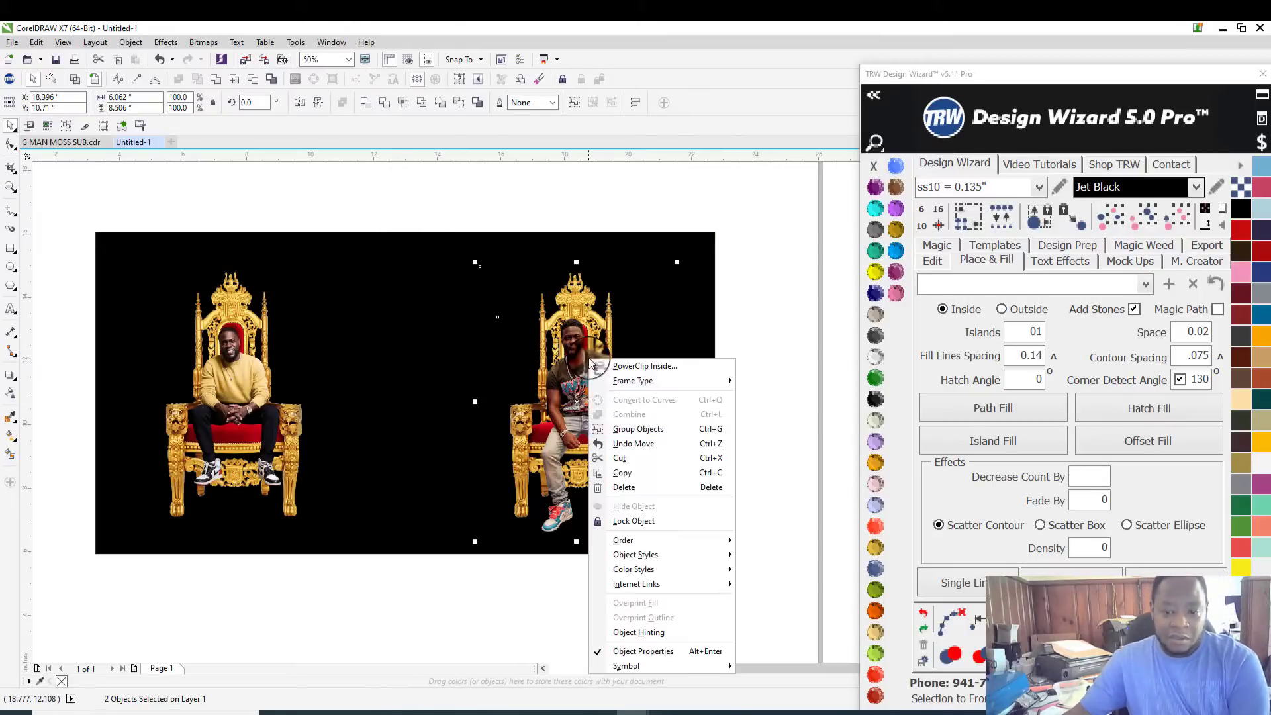
{"action": "left_click", "coordinate": [629, 476]}
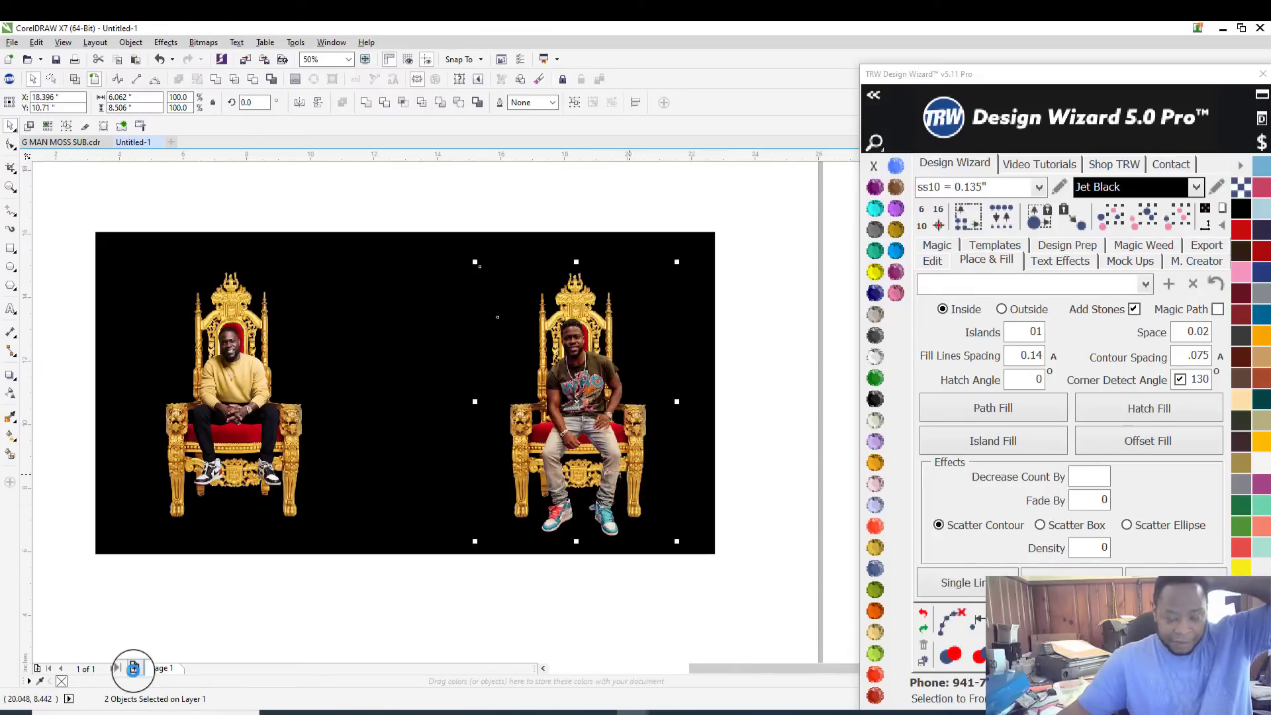
Step: Add a second page after Page 1 and paste the copied chair and figure onto it
{"action": "left_click", "coordinate": [135, 669]}
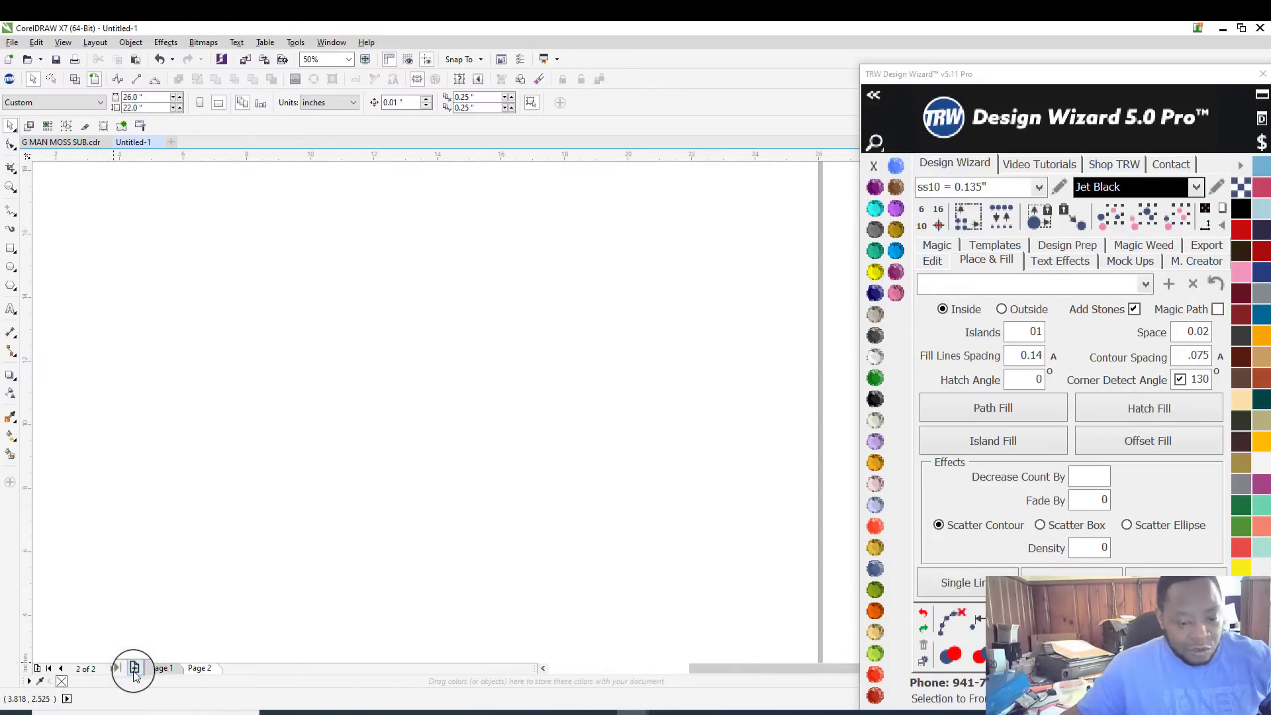
{"action": "left_click", "coordinate": [201, 668]}
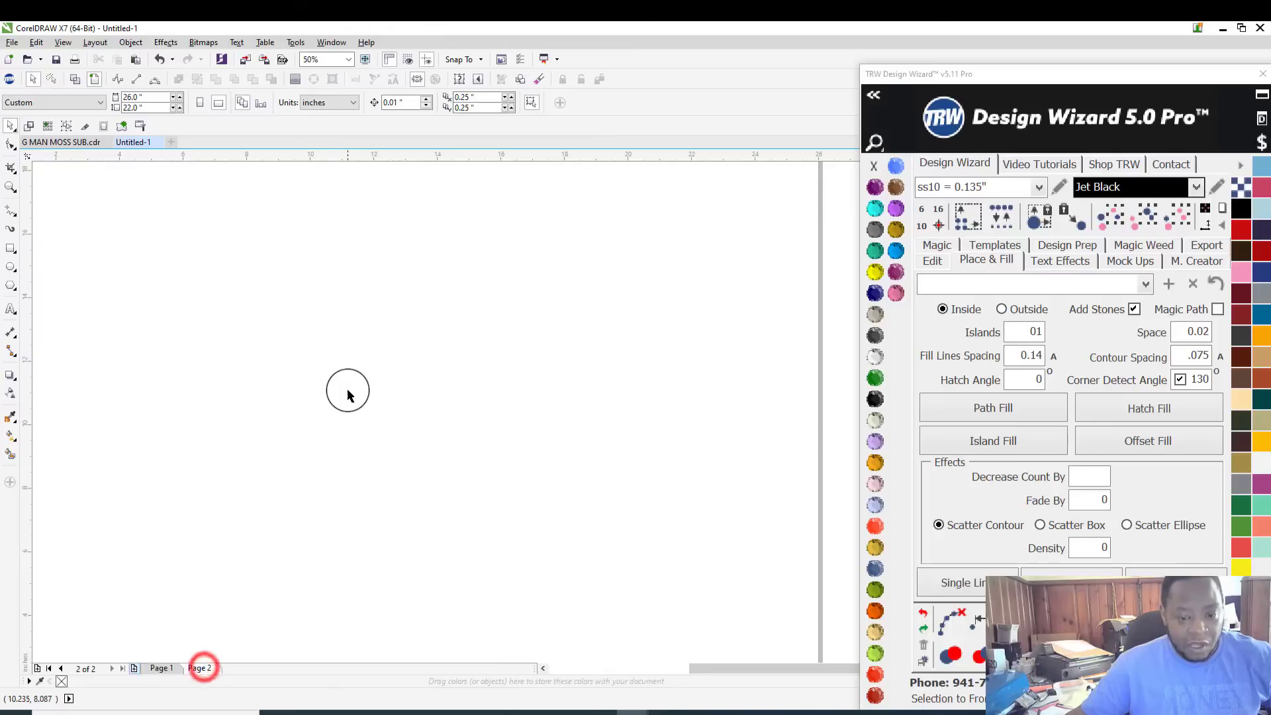
{"action": "right_click", "coordinate": [346, 389]}
{"action": "left_click", "coordinate": [420, 476]}
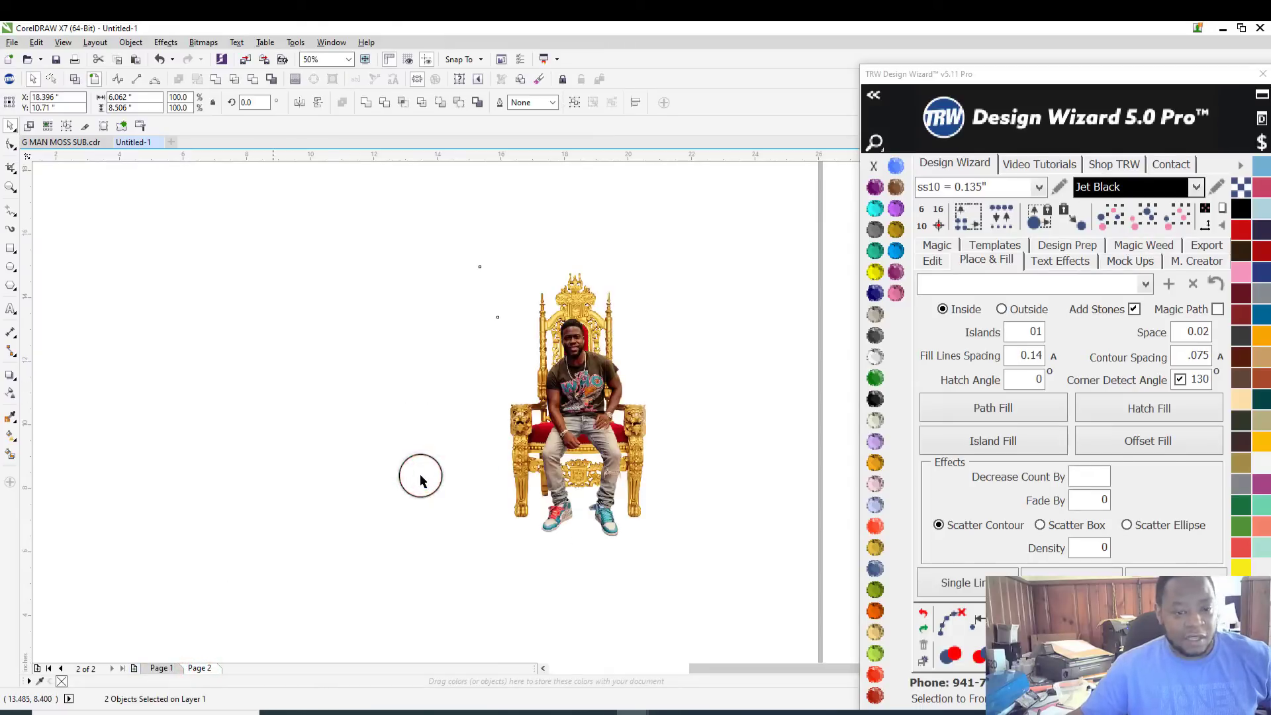
Step: Move the pasted chair and figure together about 6 inches left, near the middle of Page 2, and deselect them
{"action": "left_click_drag", "start_coordinate": [593, 398], "coordinate": [399, 378]}
{"action": "left_click", "coordinate": [497, 292]}
{"action": "scroll", "coordinate": [497, 295], "scroll_direction": "up", "scroll_amount": 2}
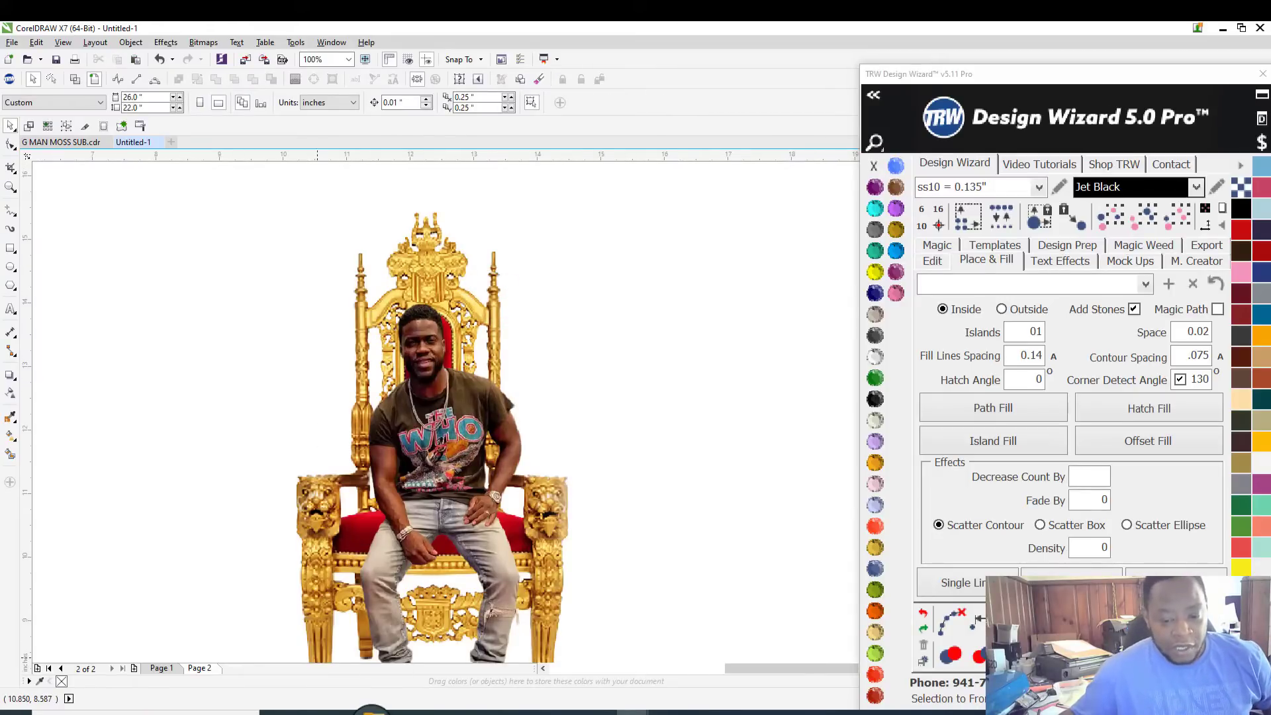
Step: Switch to the Chrome browser, maximize it, and search Google Images for "palm trees png"
{"action": "left_click", "coordinate": [372, 714]}
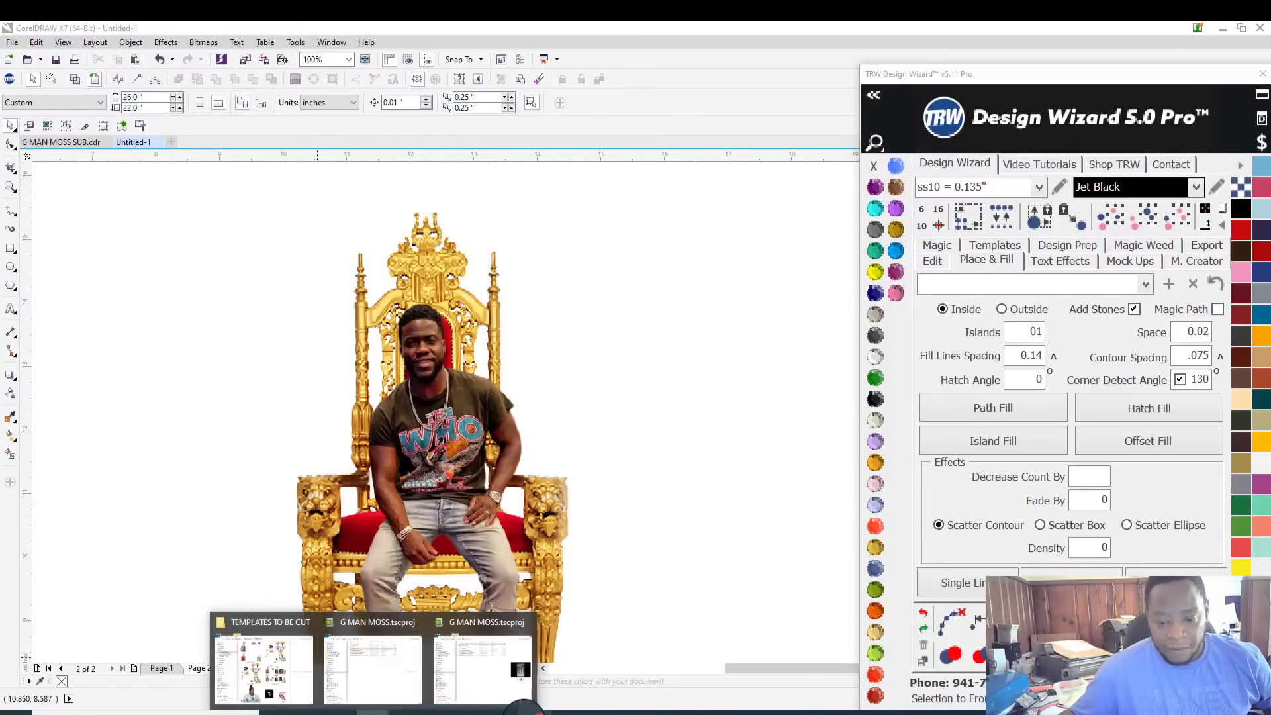
{"action": "left_click", "coordinate": [529, 709]}
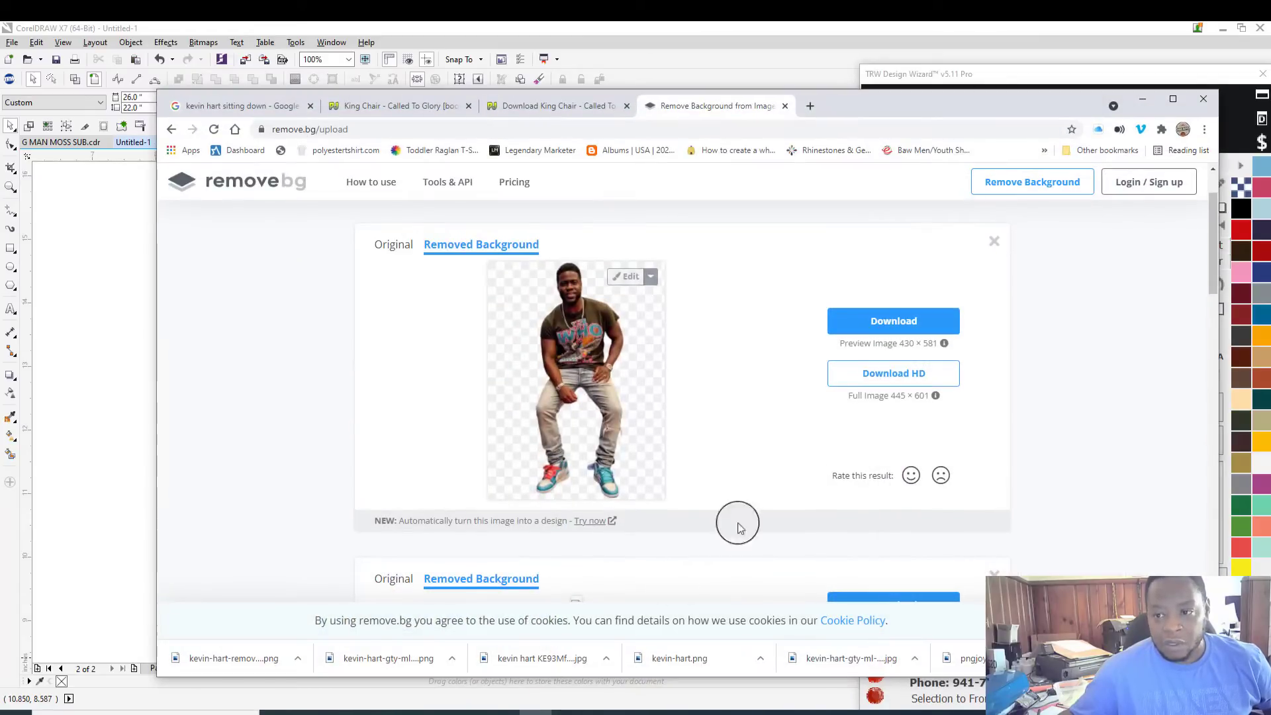
{"action": "left_click", "coordinate": [1172, 99]}
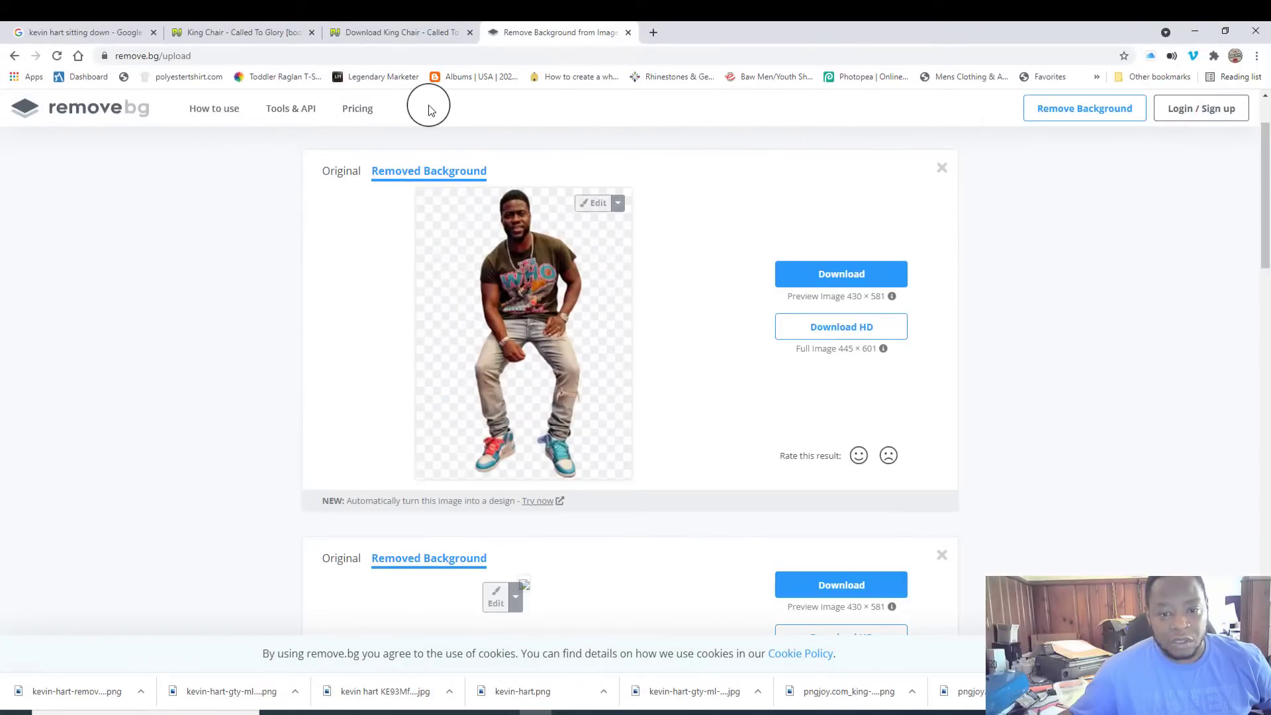
{"action": "left_click", "coordinate": [101, 33]}
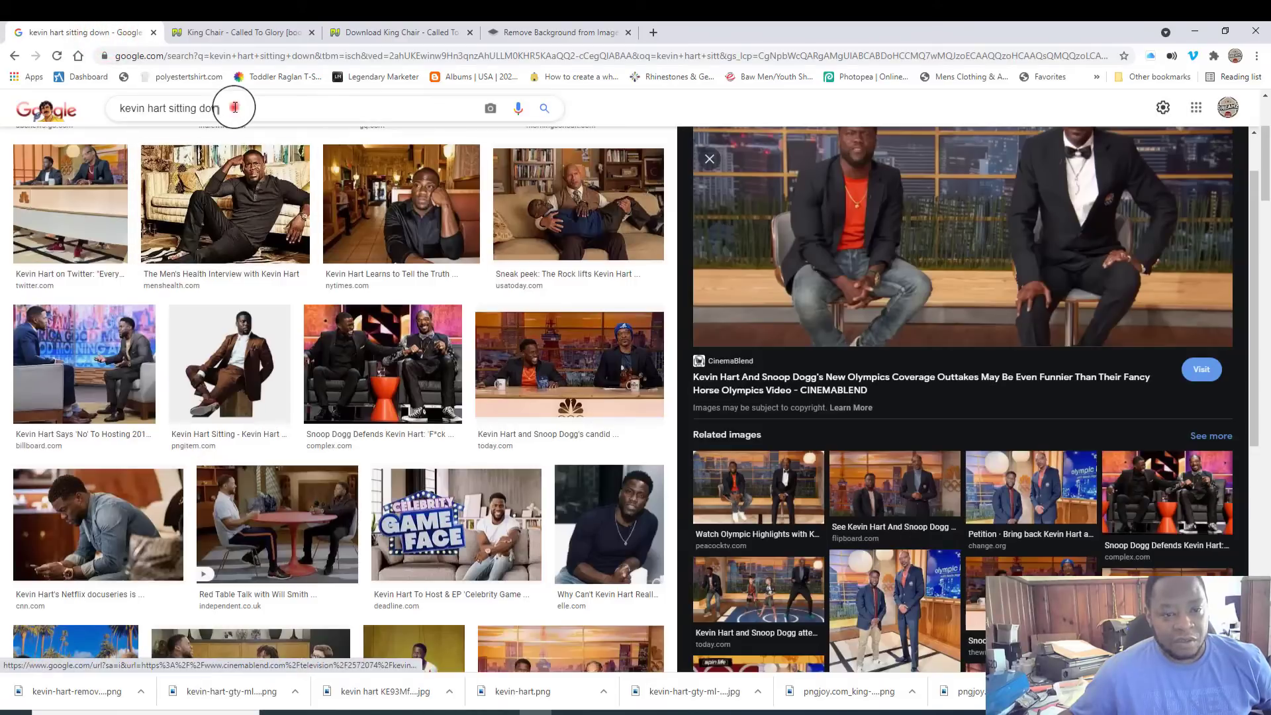
{"action": "triple_click", "coordinate": [291, 108]}
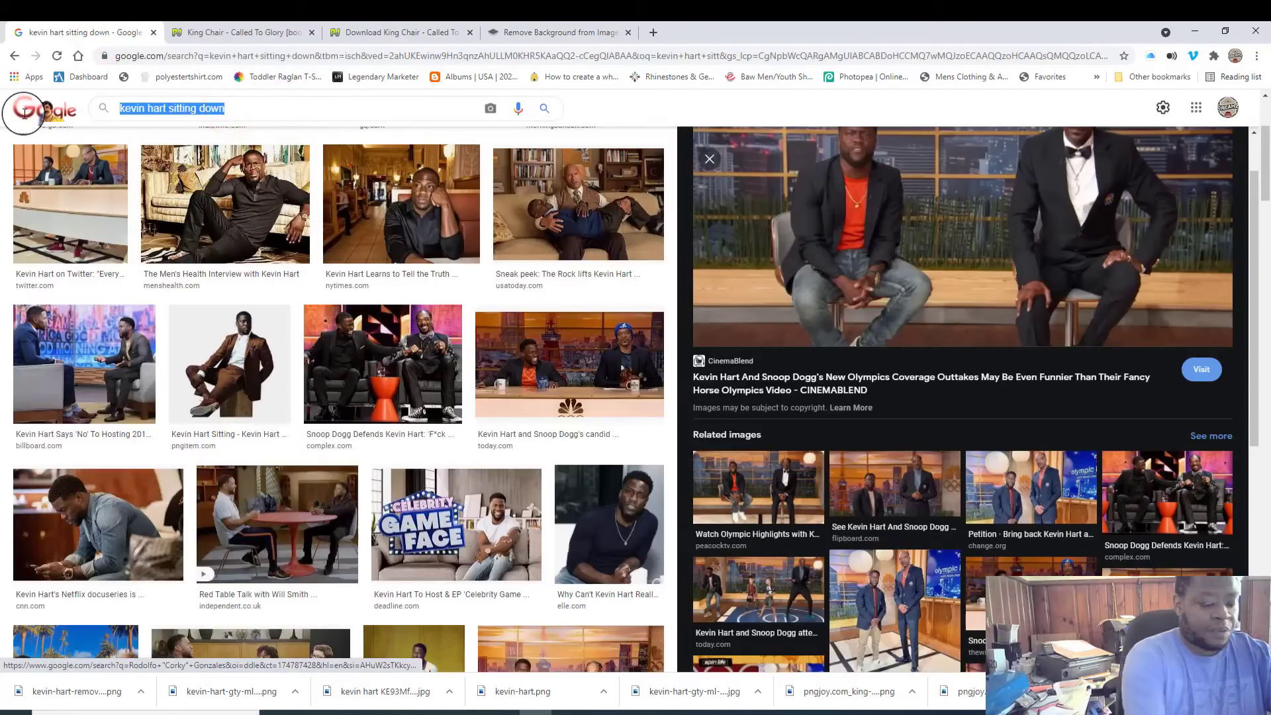
{"action": "type", "text": "palm tre"}
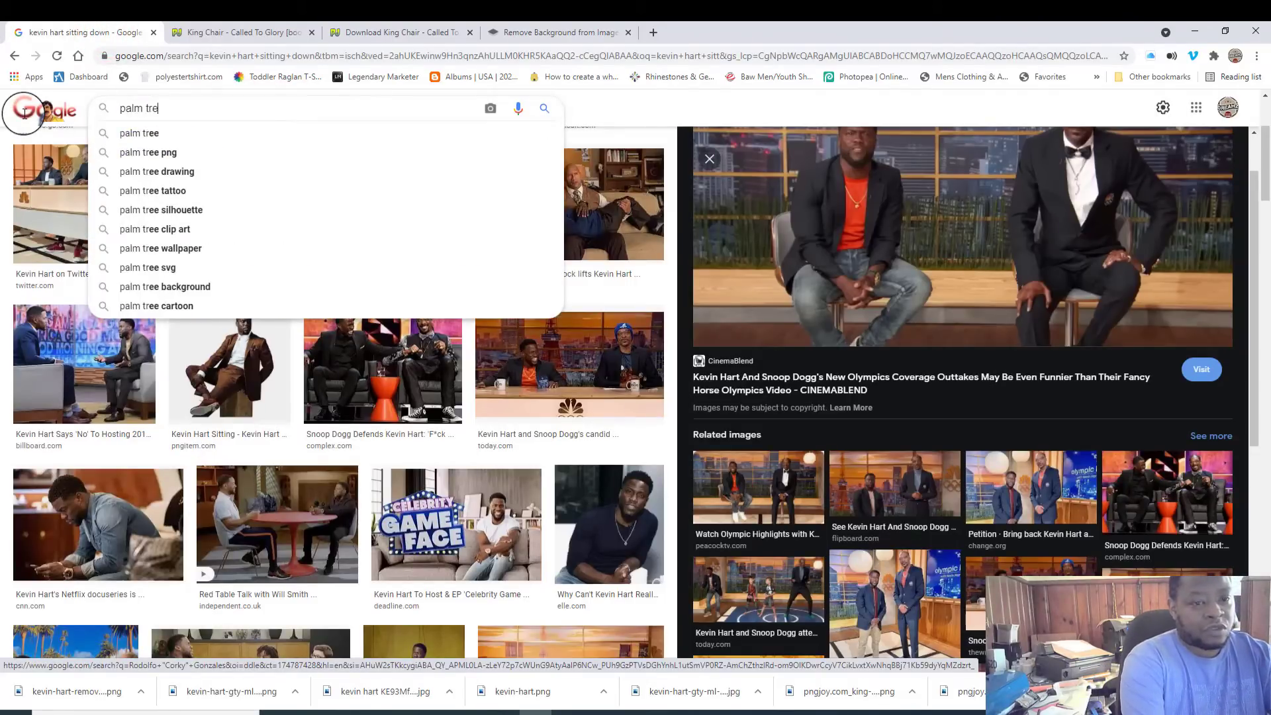
{"action": "type", "text": "es p"}
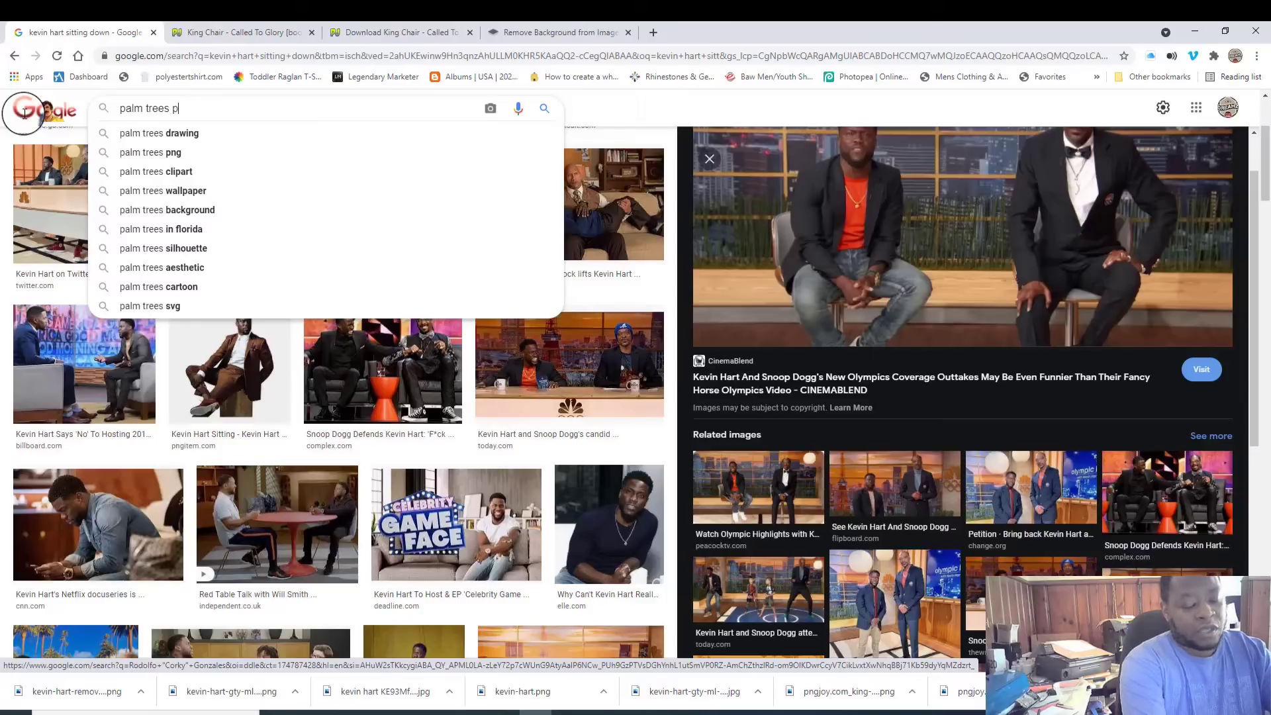
{"action": "type", "text": "ng"}
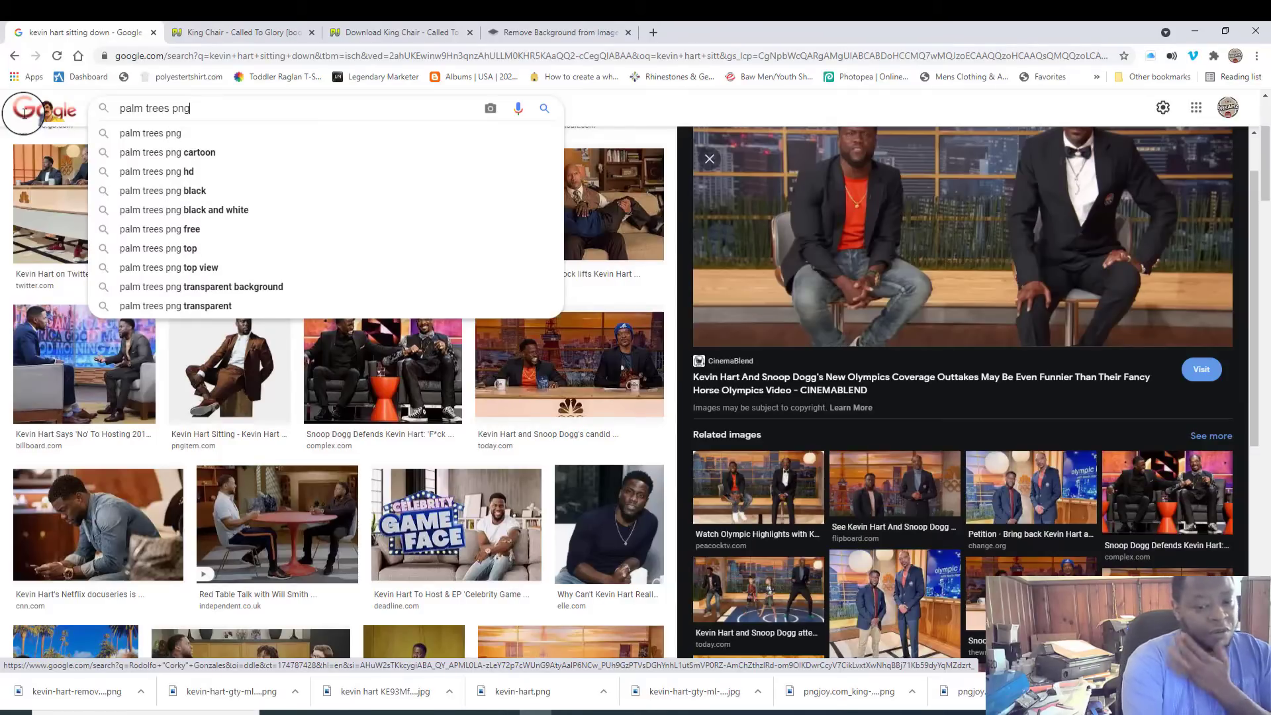
{"action": "key", "text": "Return"}
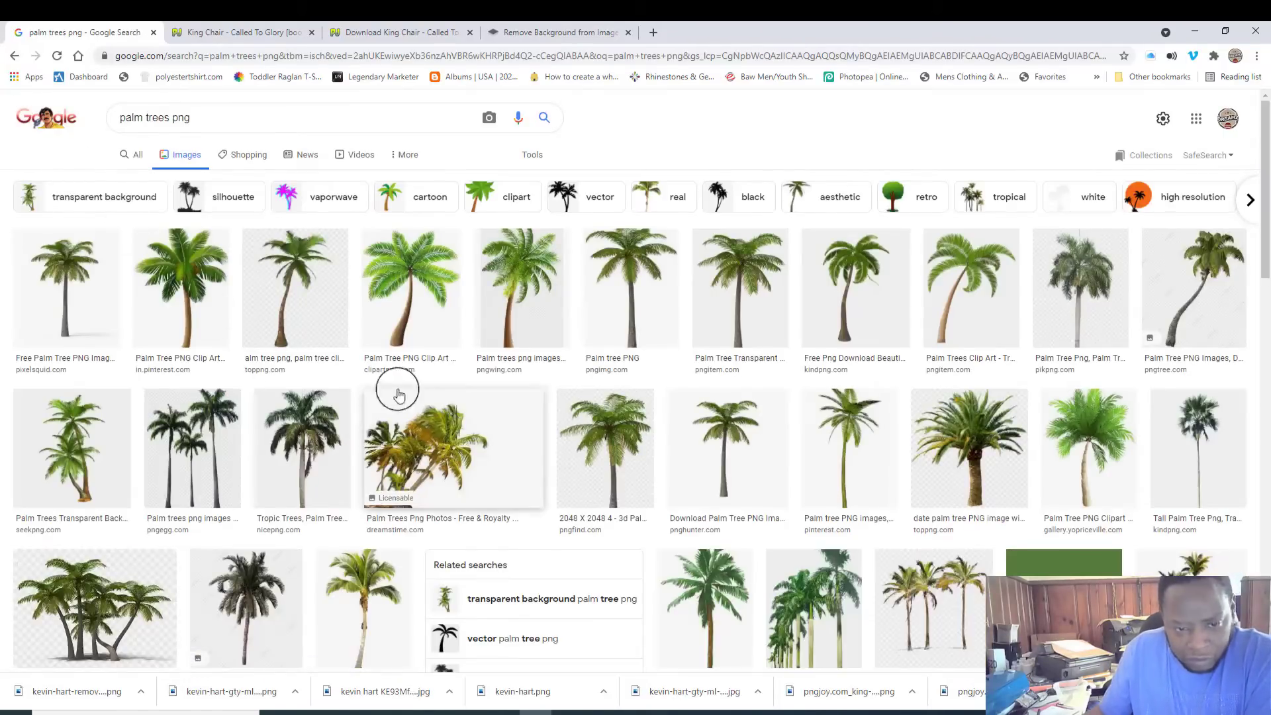
Step: Look through the palm tree image results for a PNG that suits the throne design
{"action": "scroll", "coordinate": [606, 379], "scroll_direction": "down", "scroll_amount": 4}
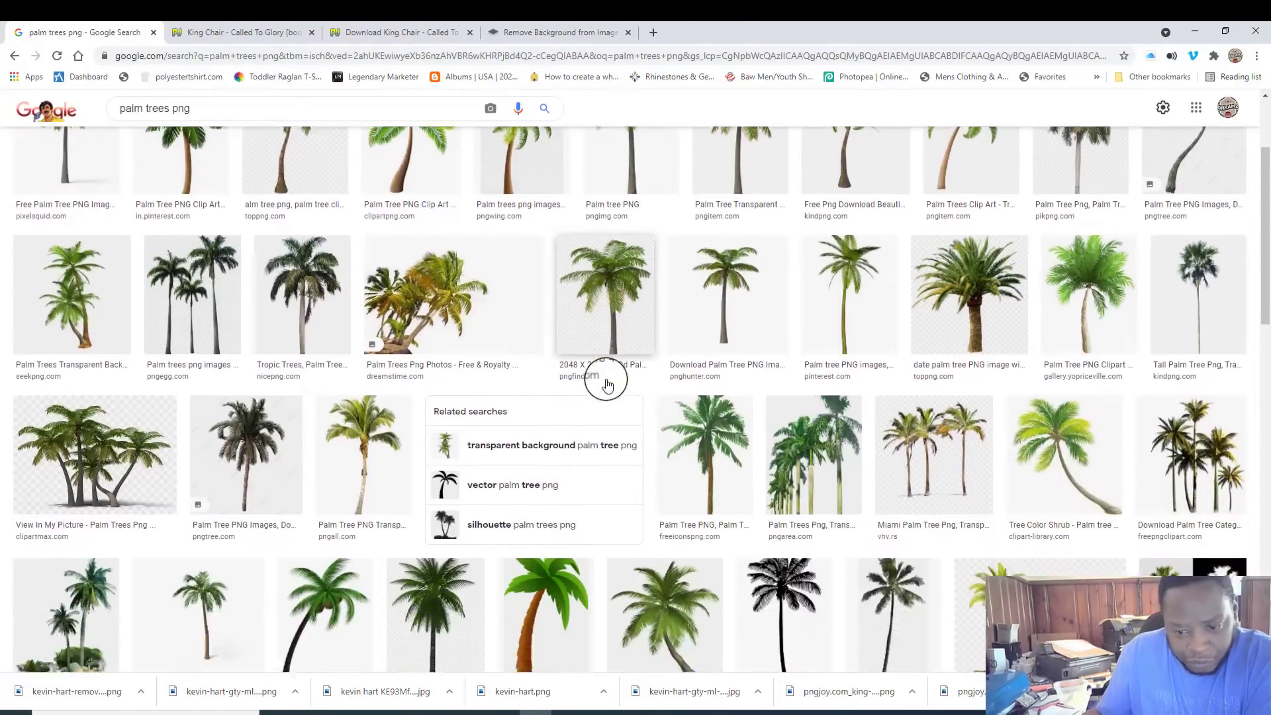
{"action": "scroll", "coordinate": [607, 385], "scroll_direction": "down", "scroll_amount": 3}
{"action": "scroll", "coordinate": [608, 385], "scroll_direction": "down", "scroll_amount": 3}
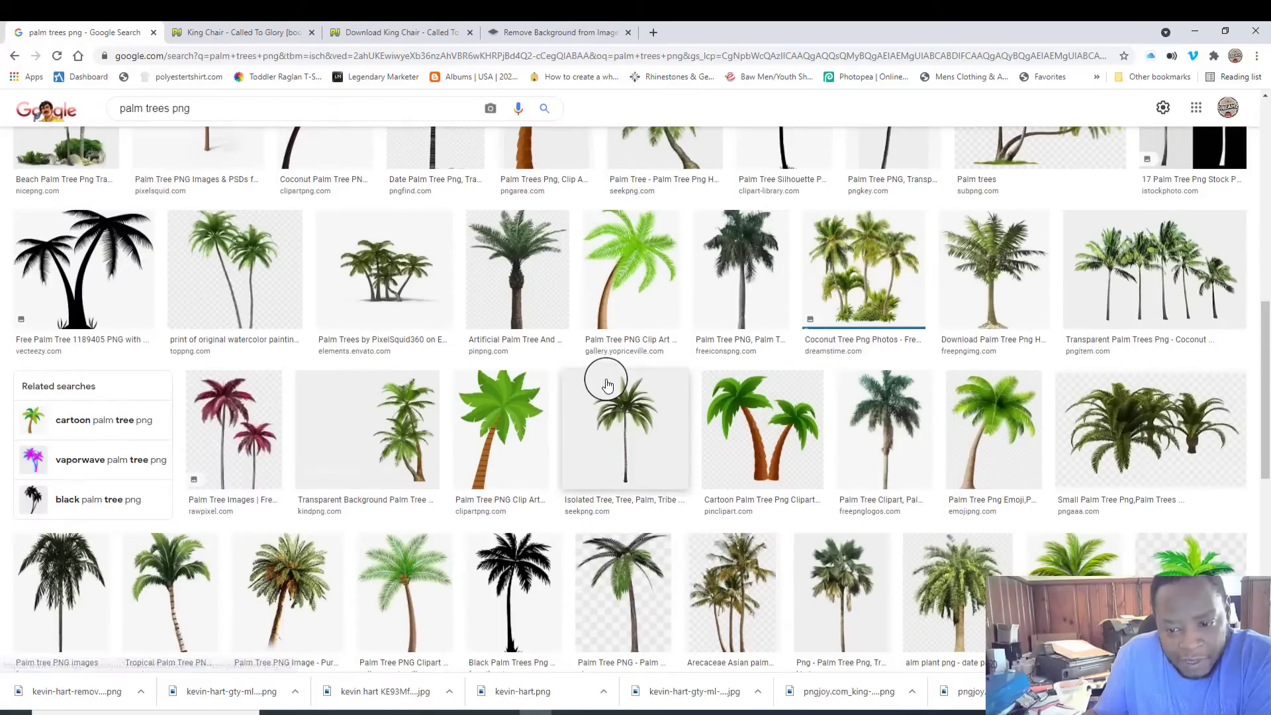
{"action": "scroll", "coordinate": [608, 385], "scroll_direction": "down", "scroll_amount": 4}
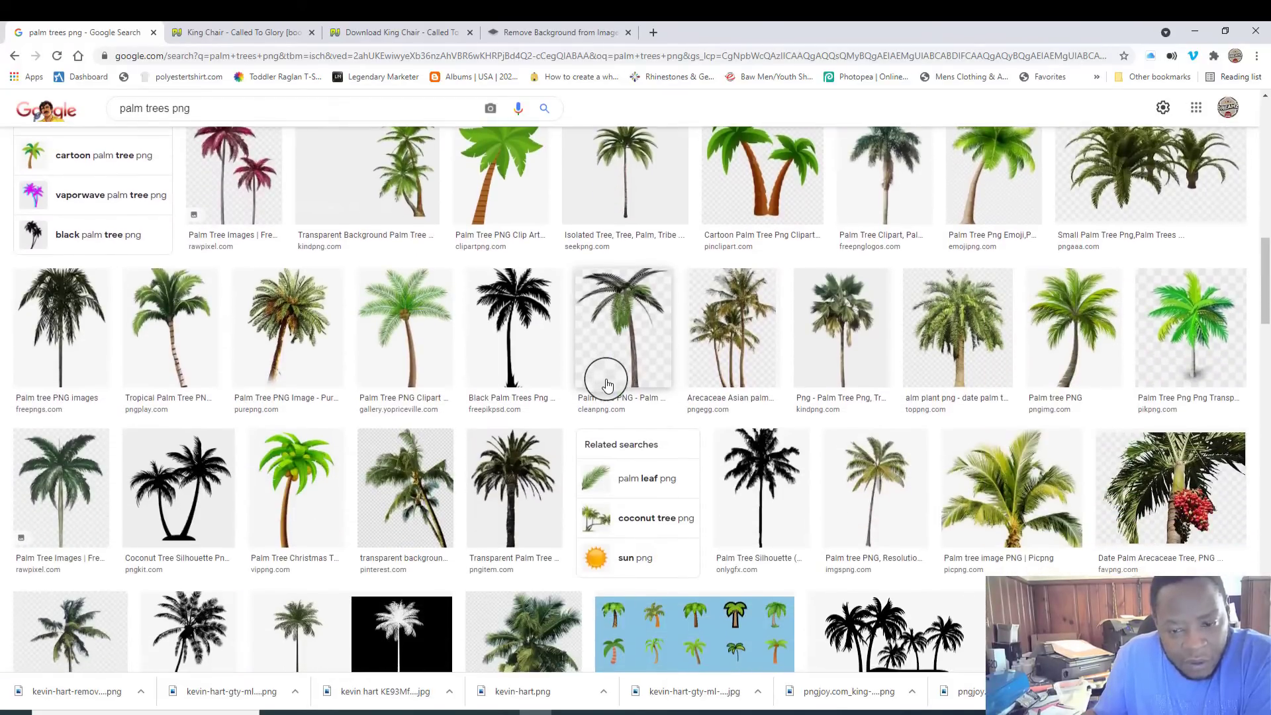
{"action": "scroll", "coordinate": [607, 384], "scroll_direction": "down", "scroll_amount": 3}
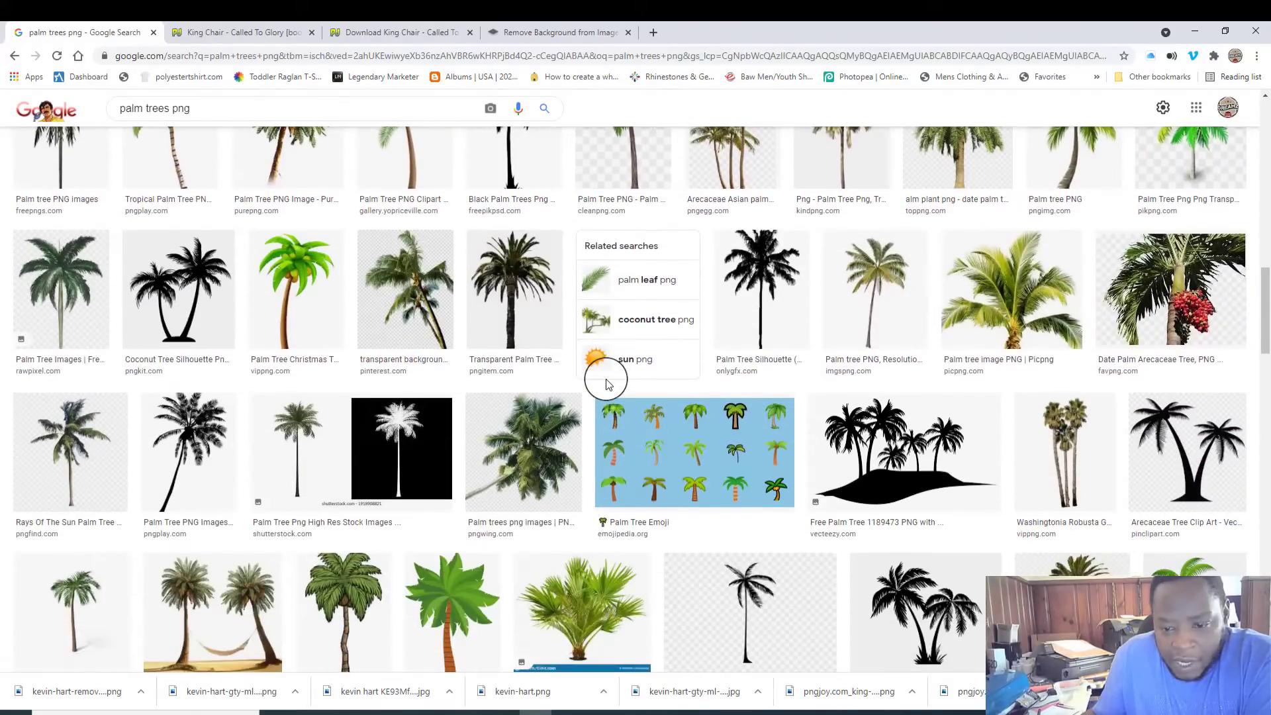
{"action": "scroll", "coordinate": [607, 384], "scroll_direction": "down", "scroll_amount": 6}
{"action": "scroll", "coordinate": [607, 385], "scroll_direction": "down", "scroll_amount": 4}
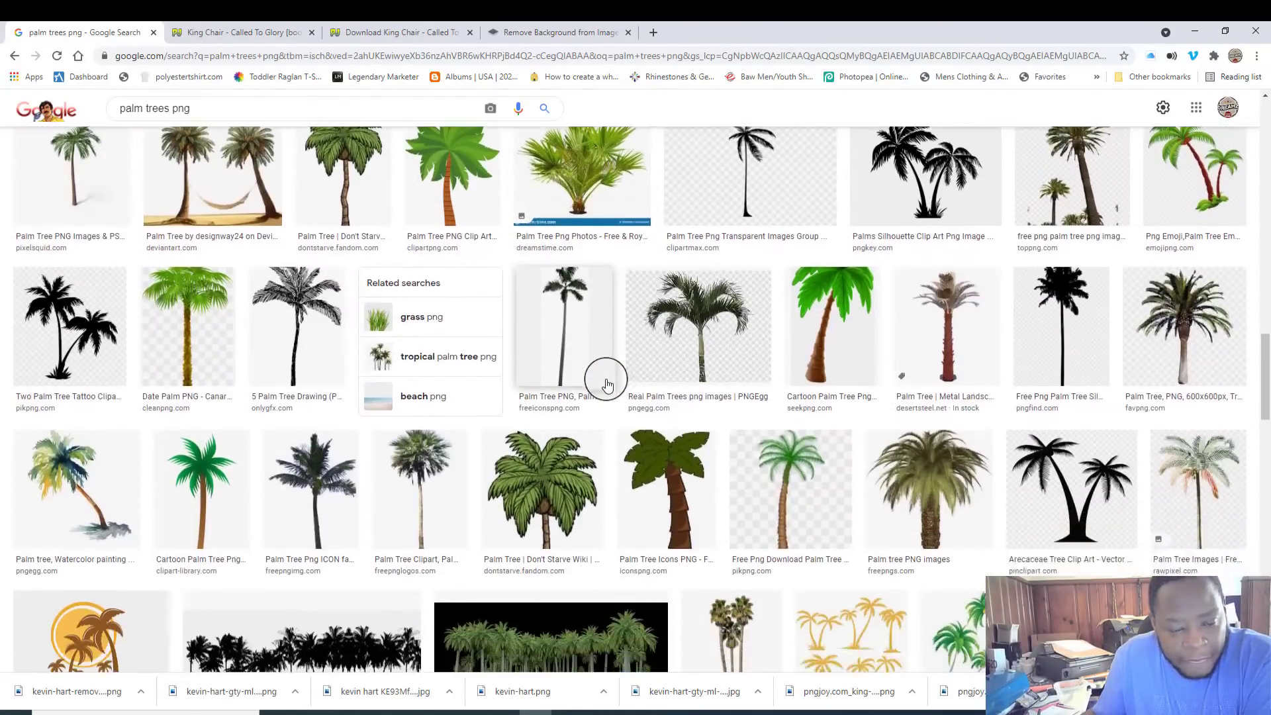
{"action": "scroll", "coordinate": [608, 384], "scroll_direction": "down", "scroll_amount": 10}
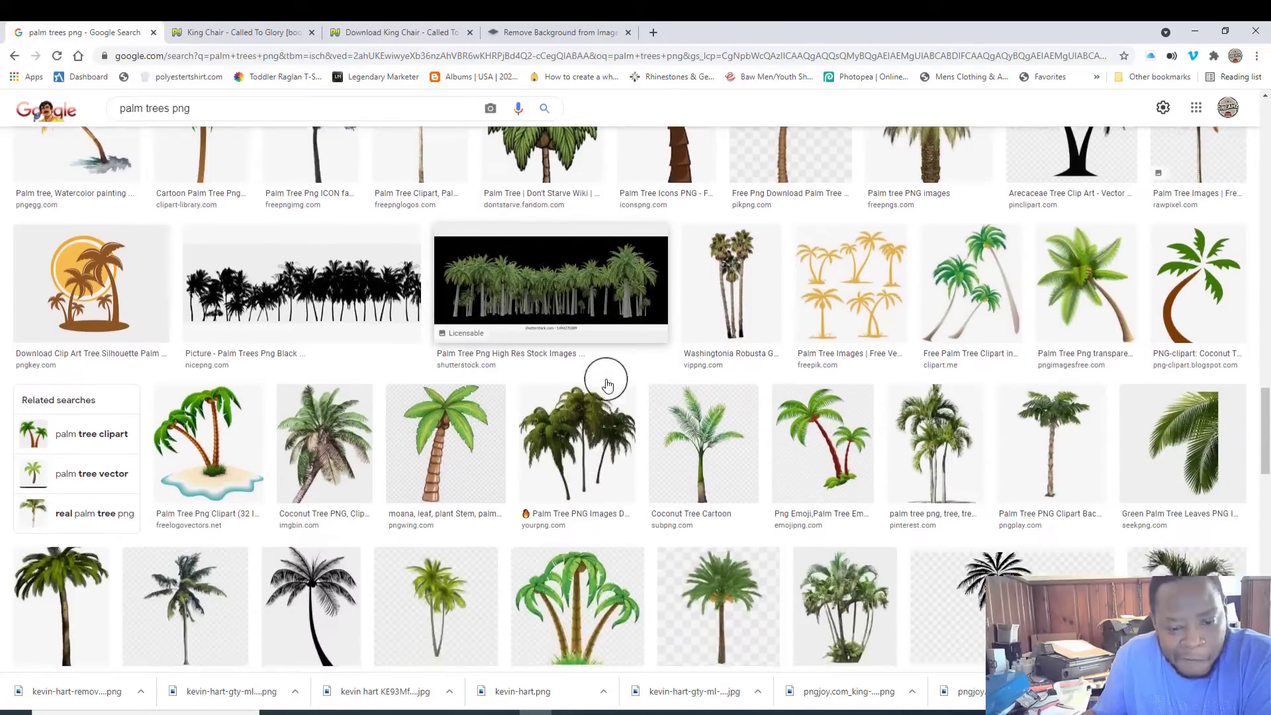
{"action": "scroll", "coordinate": [607, 385], "scroll_direction": "down", "scroll_amount": 15}
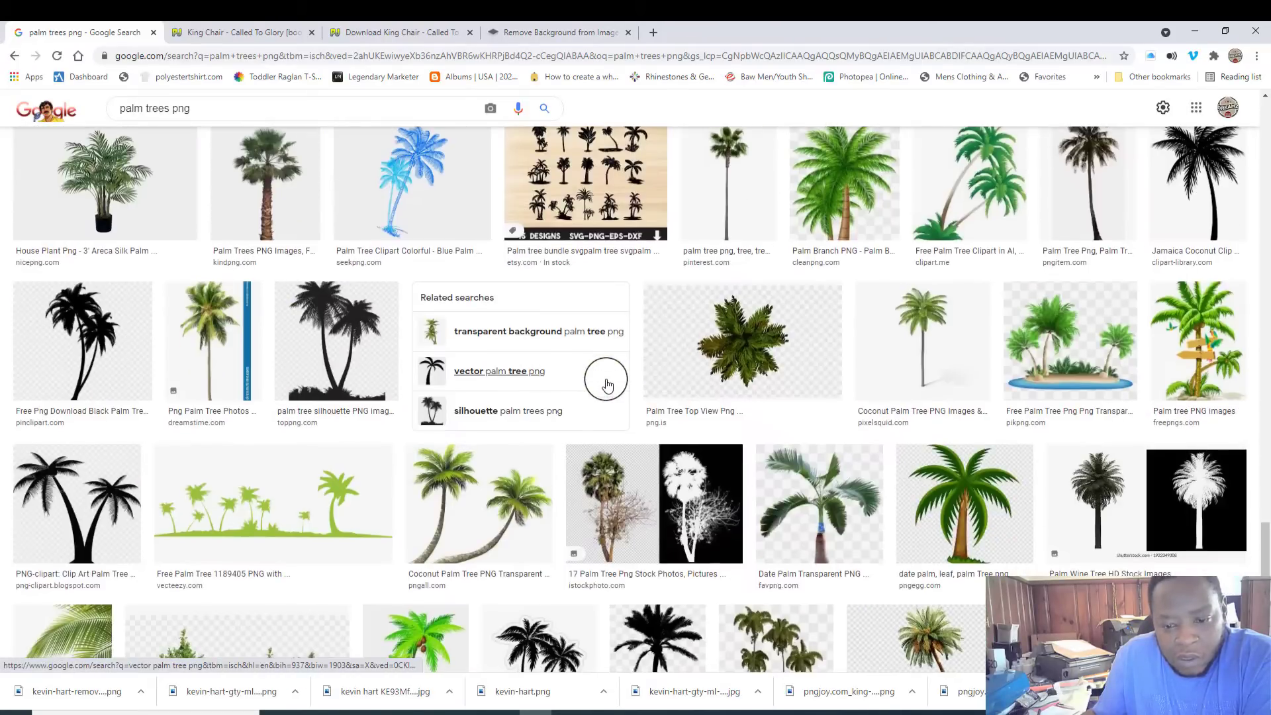
{"action": "scroll", "coordinate": [607, 385], "scroll_direction": "down", "scroll_amount": 10}
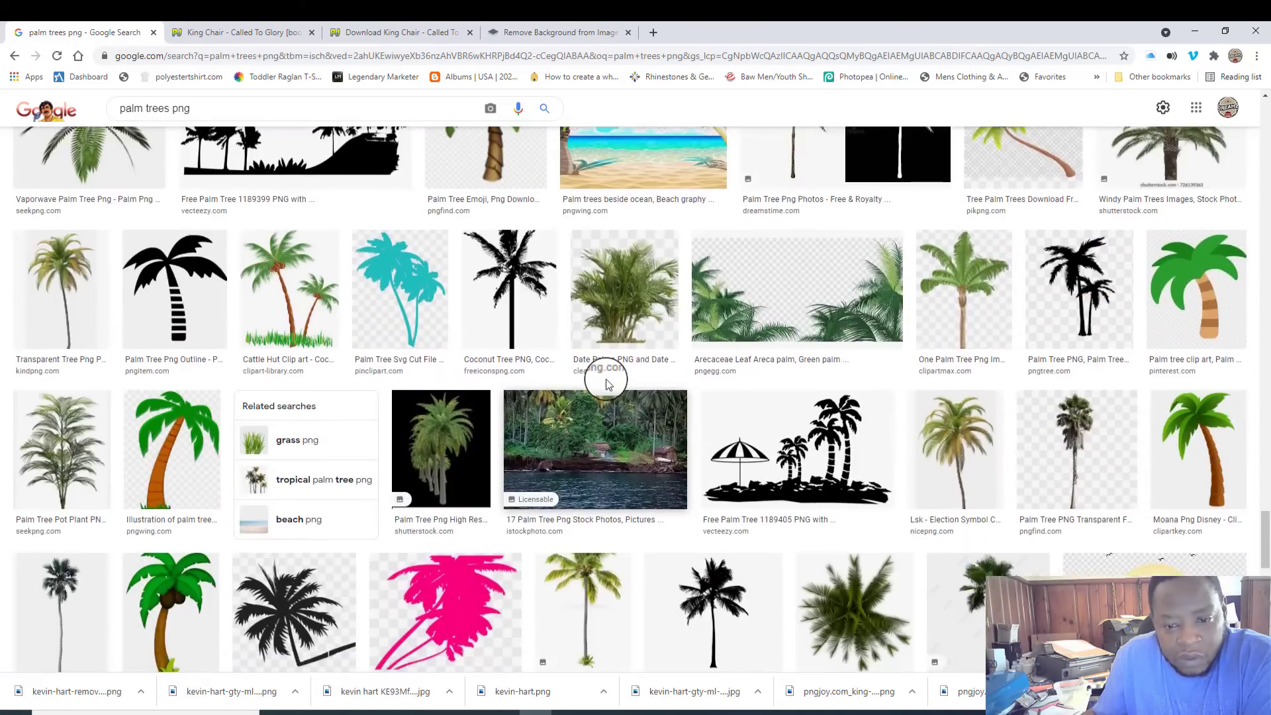
{"action": "scroll", "coordinate": [607, 385], "scroll_direction": "down", "scroll_amount": 12}
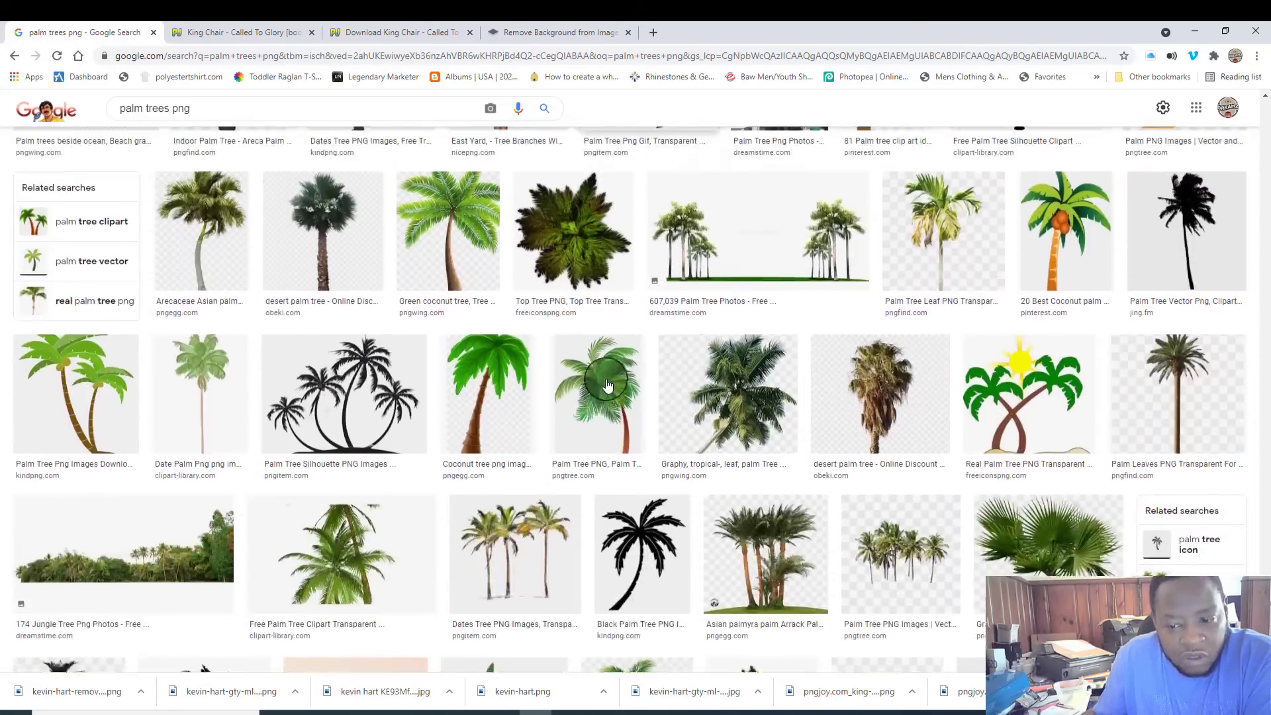
{"action": "scroll", "coordinate": [607, 385], "scroll_direction": "down", "scroll_amount": 12}
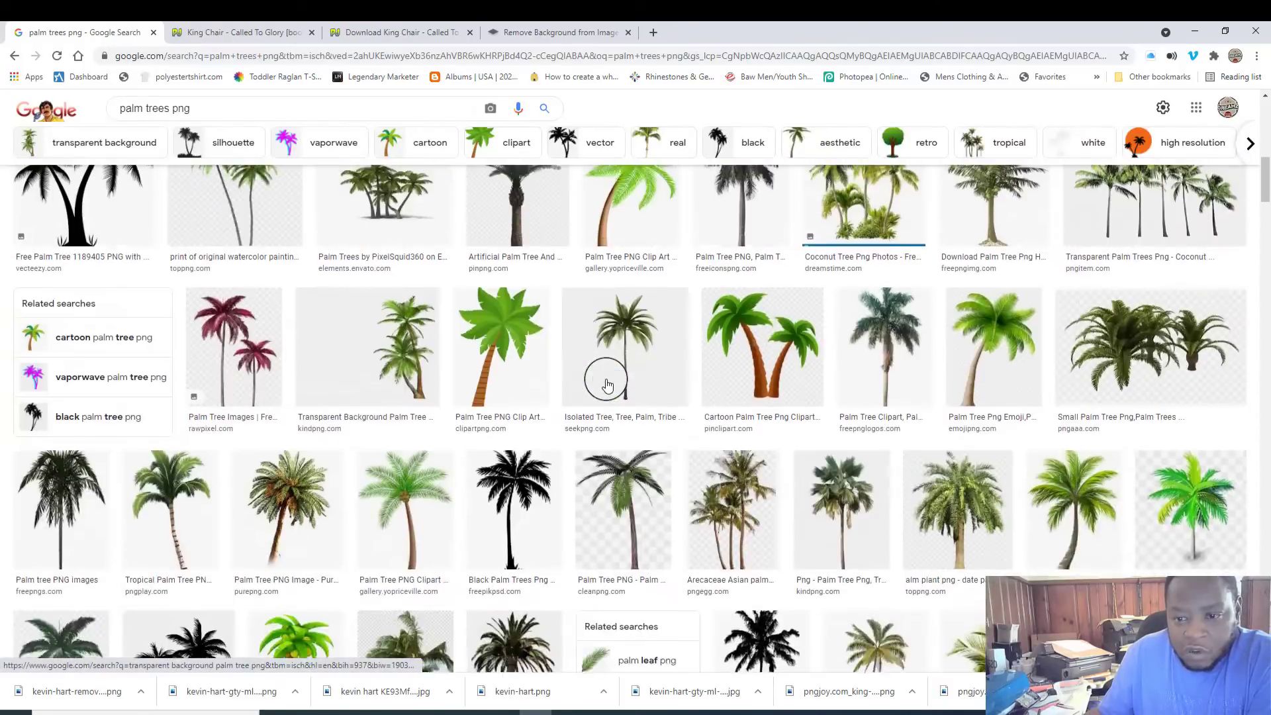
{"action": "scroll", "coordinate": [607, 385], "scroll_direction": "up", "scroll_amount": 20}
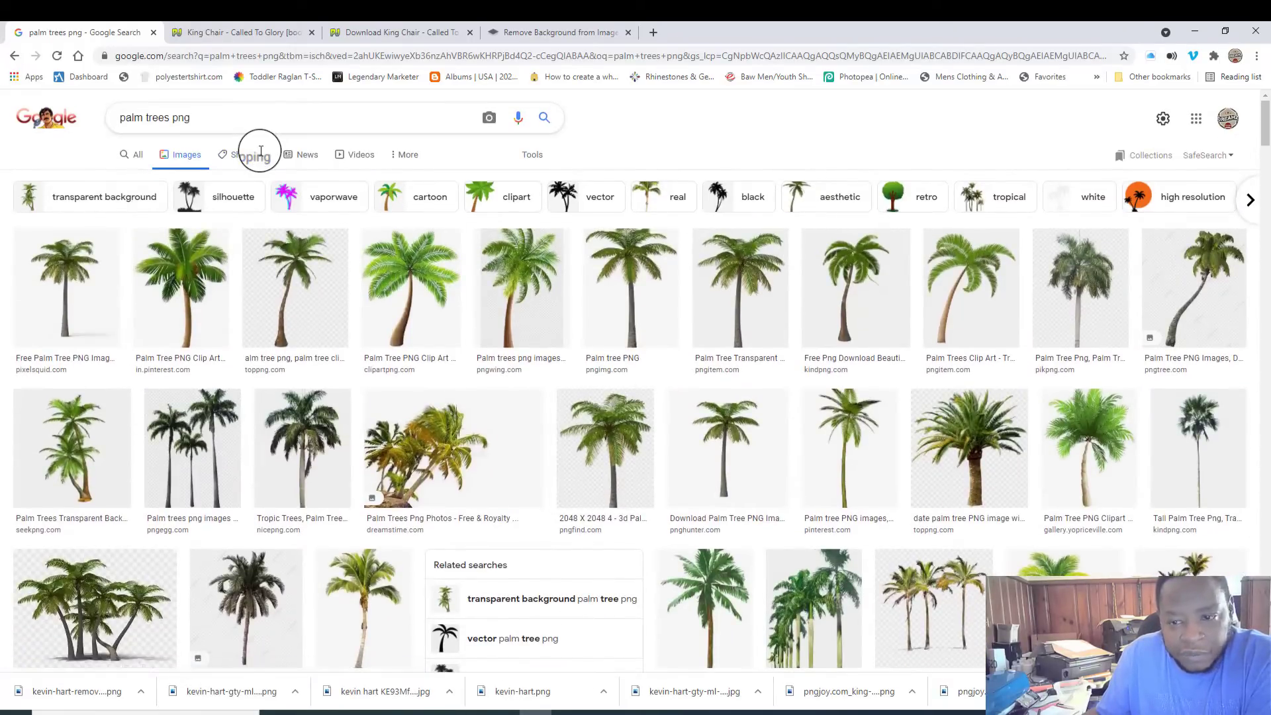
Step: Refine the image search to "palm trees beach png"
{"action": "left_click", "coordinate": [229, 119]}
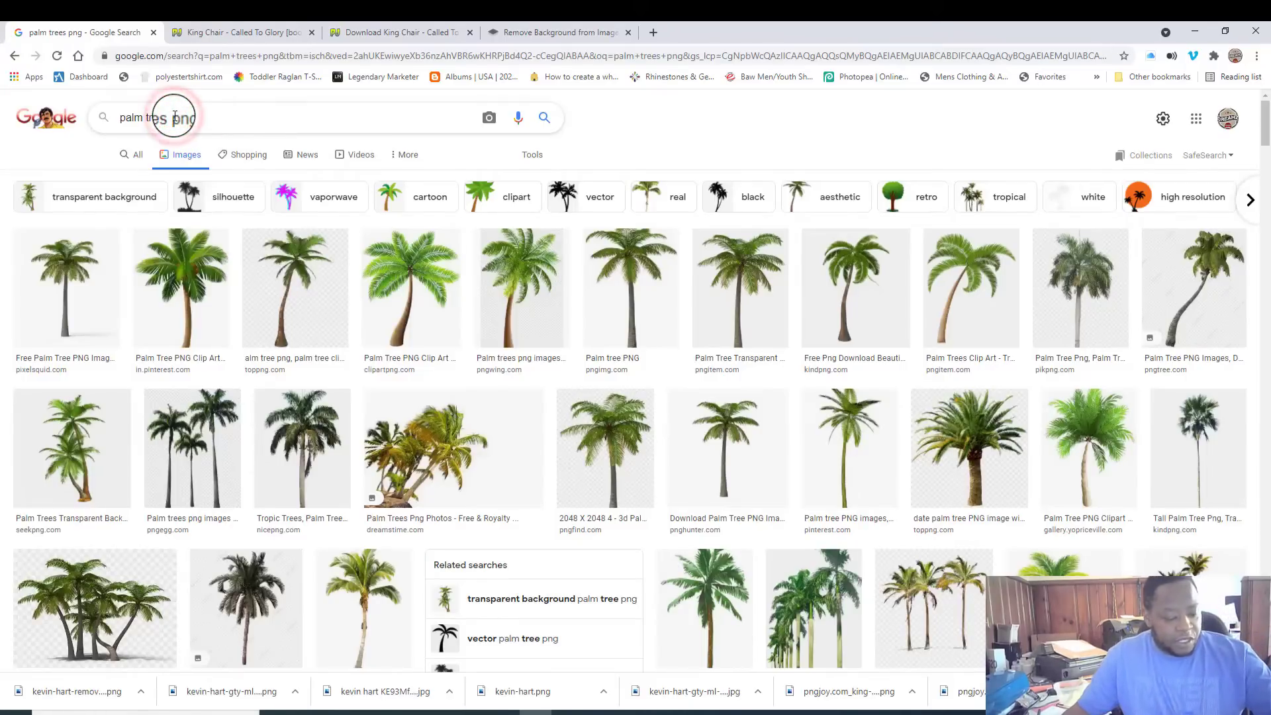
{"action": "type", "text": "beach"}
{"action": "key", "text": "Return"}
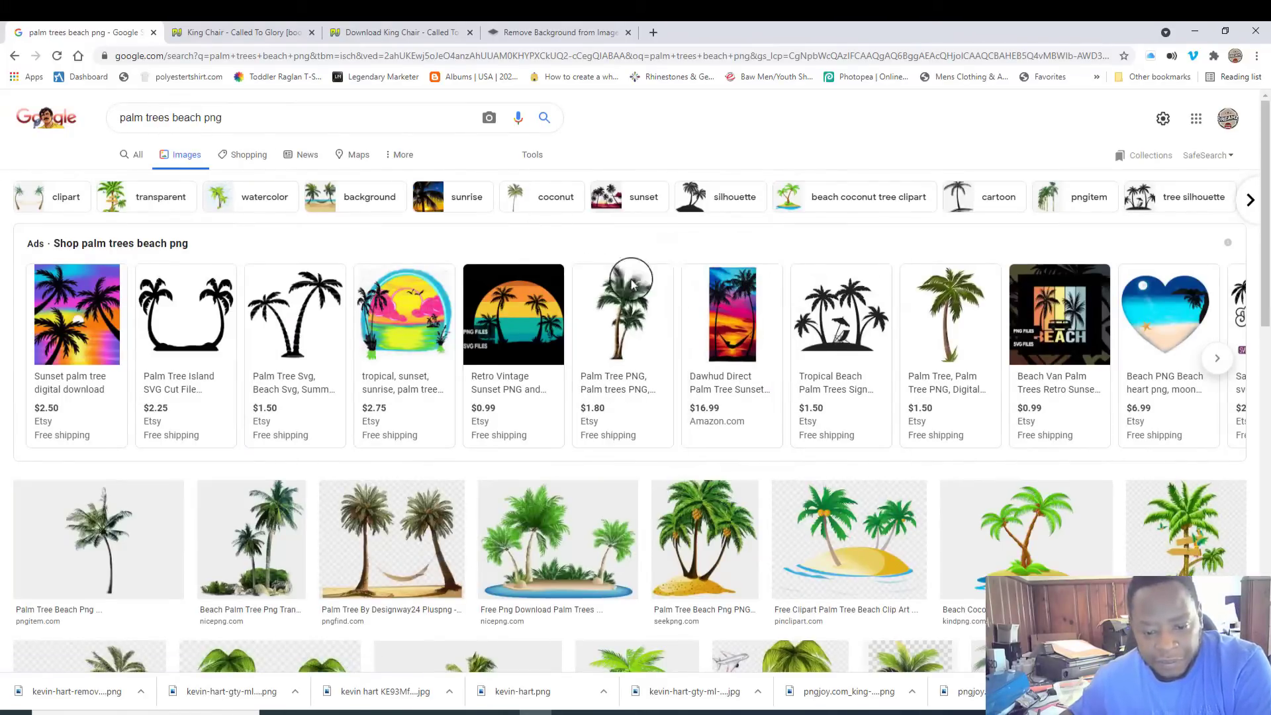
Step: Look through the beach palm tree image results for a PNG that suits the throne design
{"action": "left_click", "coordinate": [429, 266]}
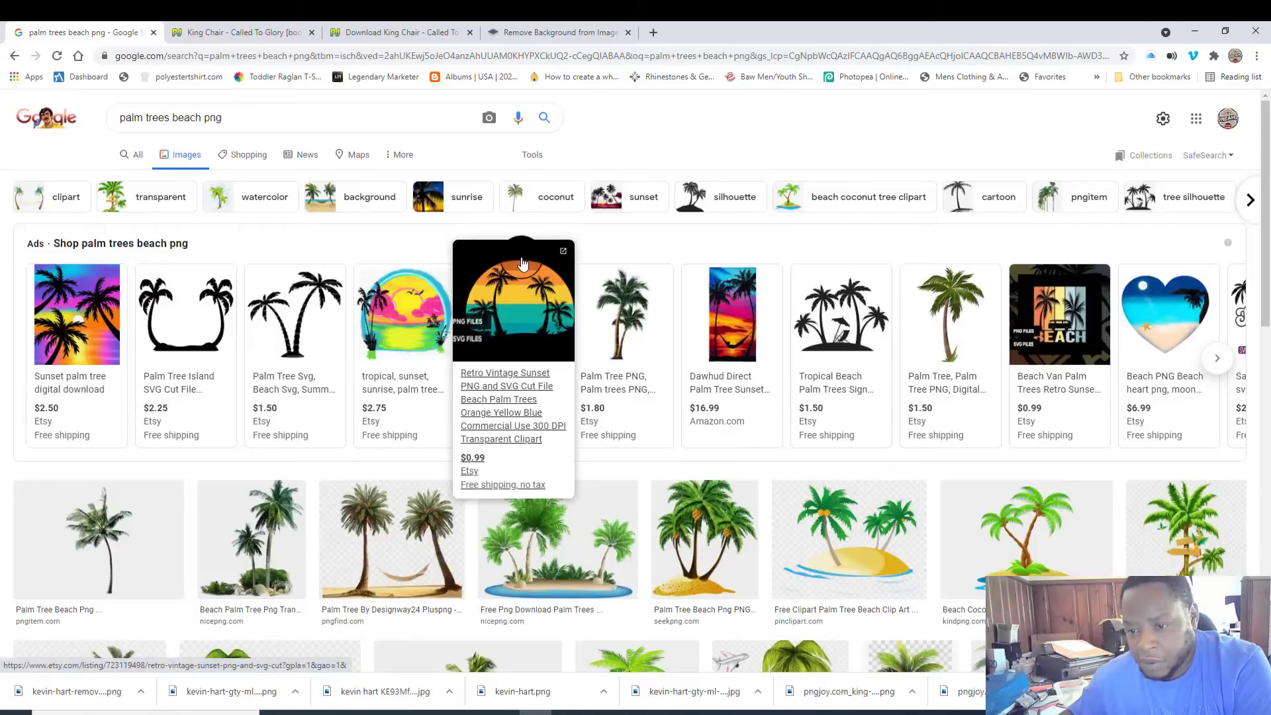
{"action": "scroll", "coordinate": [596, 271], "scroll_direction": "down", "scroll_amount": 1}
{"action": "scroll", "coordinate": [509, 377], "scroll_direction": "down", "scroll_amount": 2}
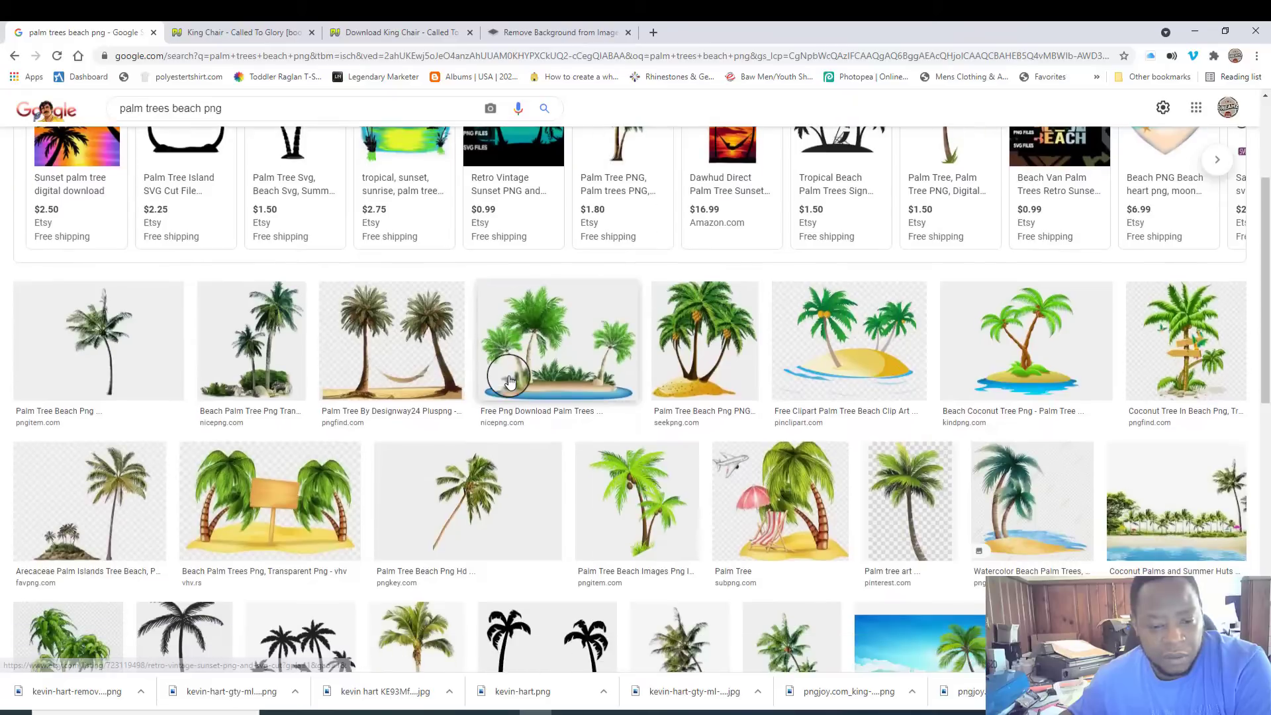
{"action": "scroll", "coordinate": [523, 370], "scroll_direction": "down", "scroll_amount": 4}
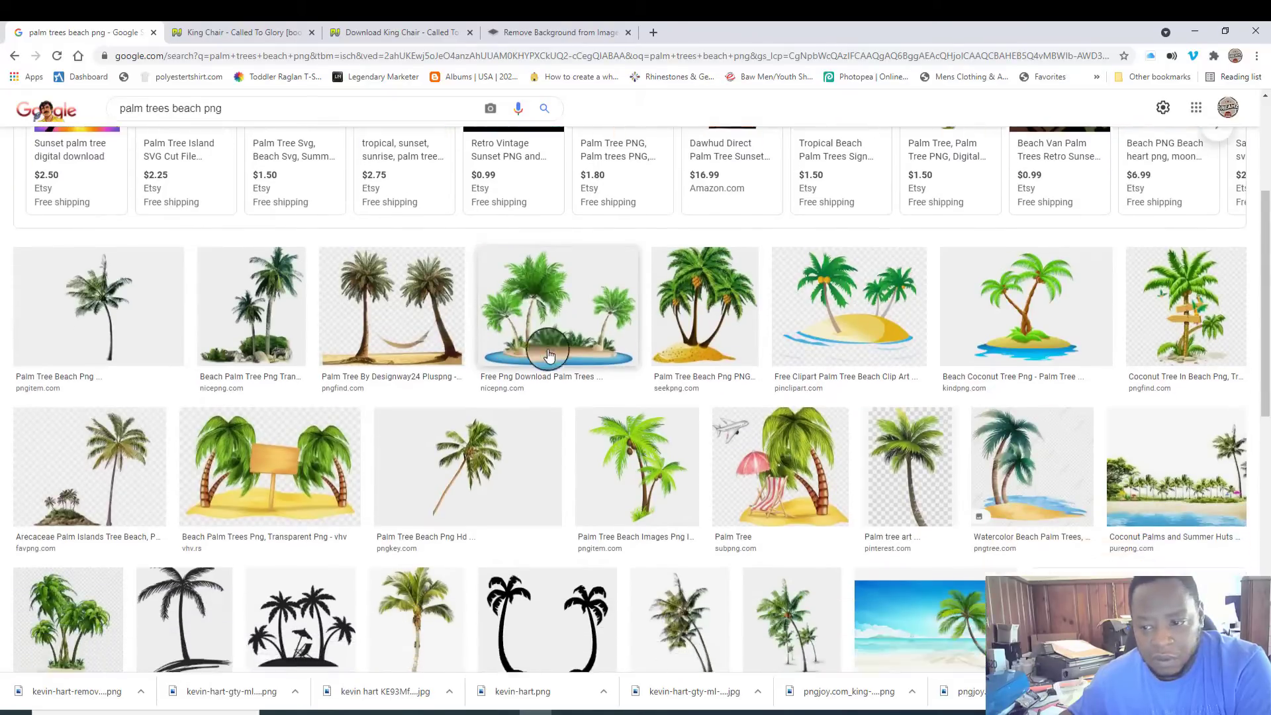
{"action": "scroll", "coordinate": [549, 356], "scroll_direction": "down", "scroll_amount": 3}
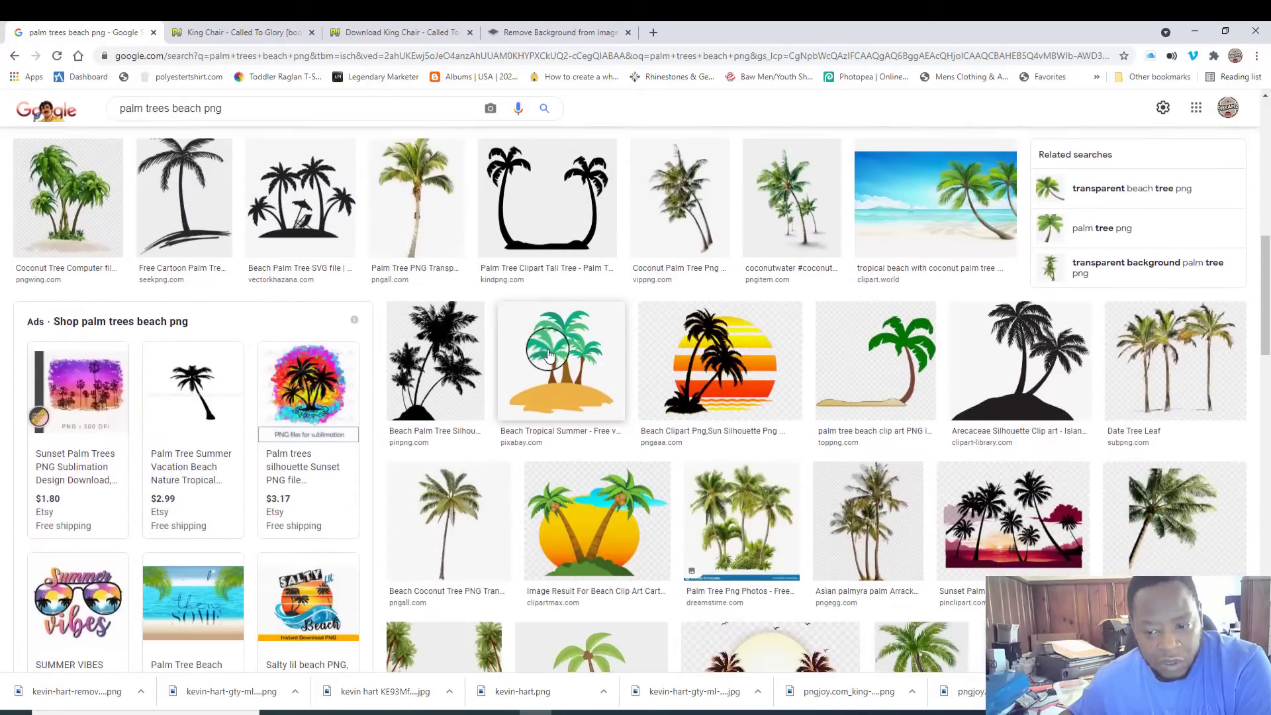
{"action": "scroll", "coordinate": [548, 354], "scroll_direction": "down", "scroll_amount": 4}
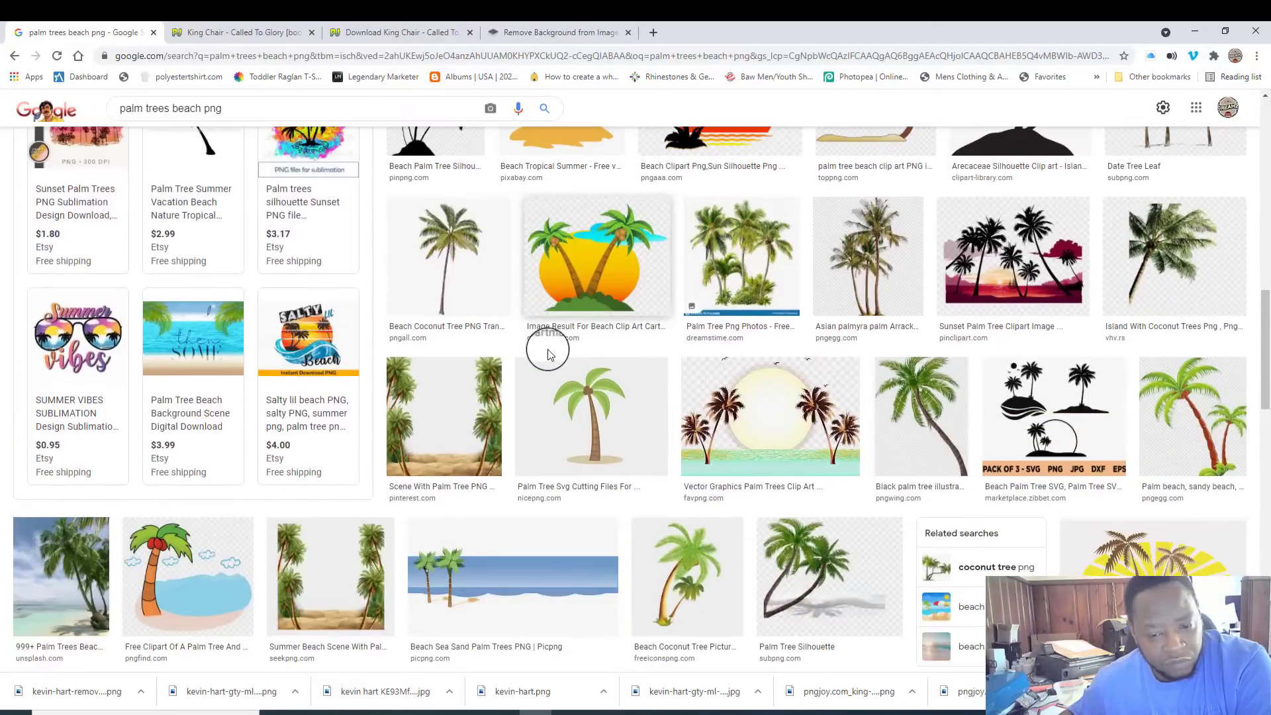
{"action": "scroll", "coordinate": [547, 354], "scroll_direction": "down", "scroll_amount": 7}
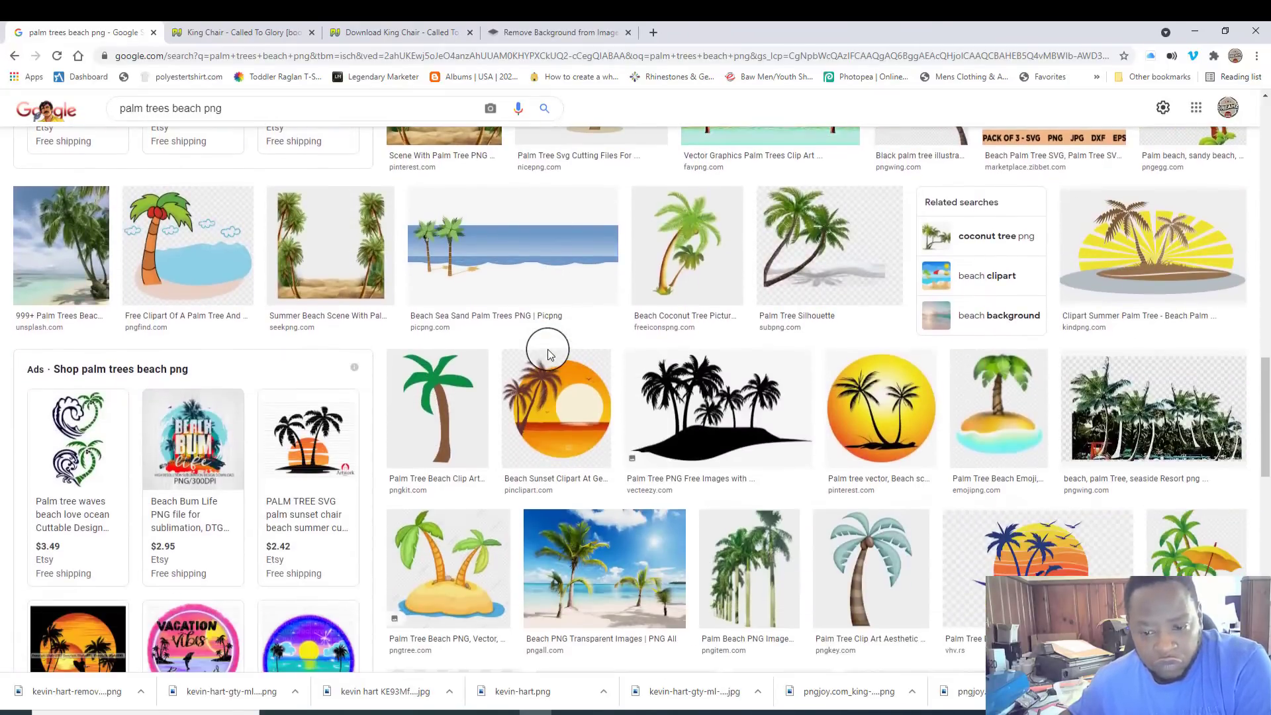
{"action": "scroll", "coordinate": [547, 355], "scroll_direction": "down", "scroll_amount": 7}
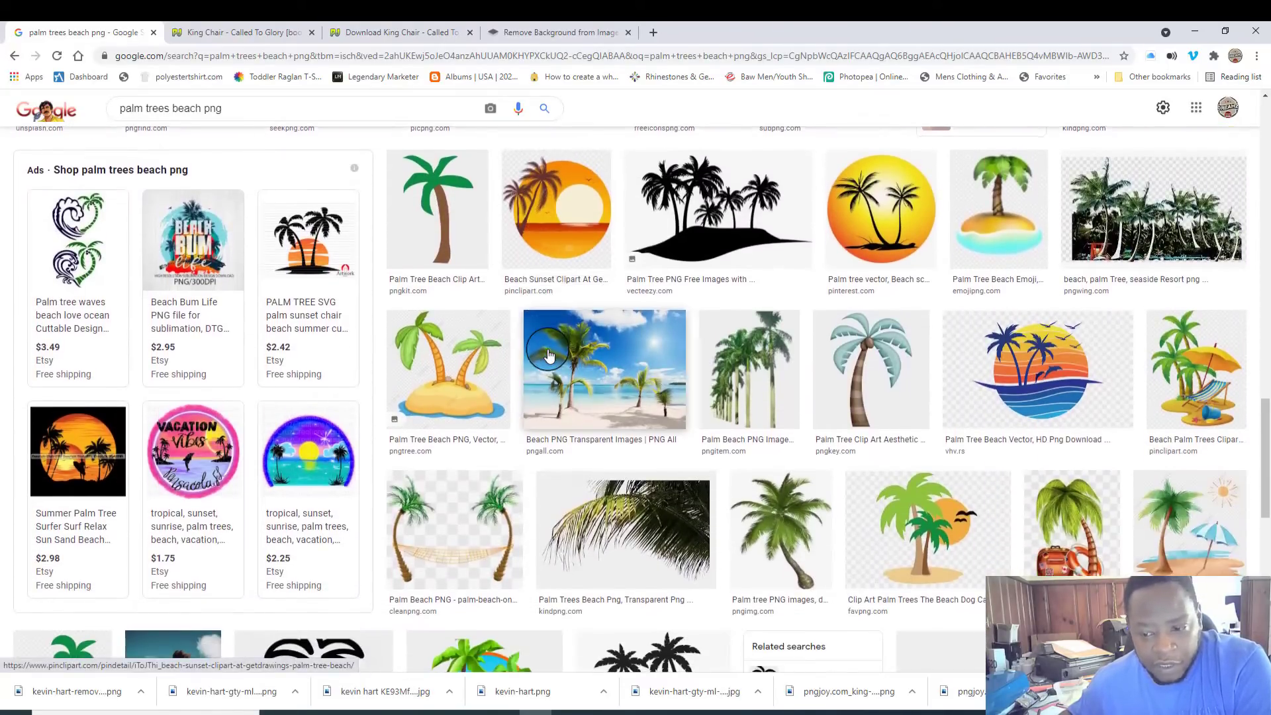
{"action": "scroll", "coordinate": [548, 355], "scroll_direction": "down", "scroll_amount": 7}
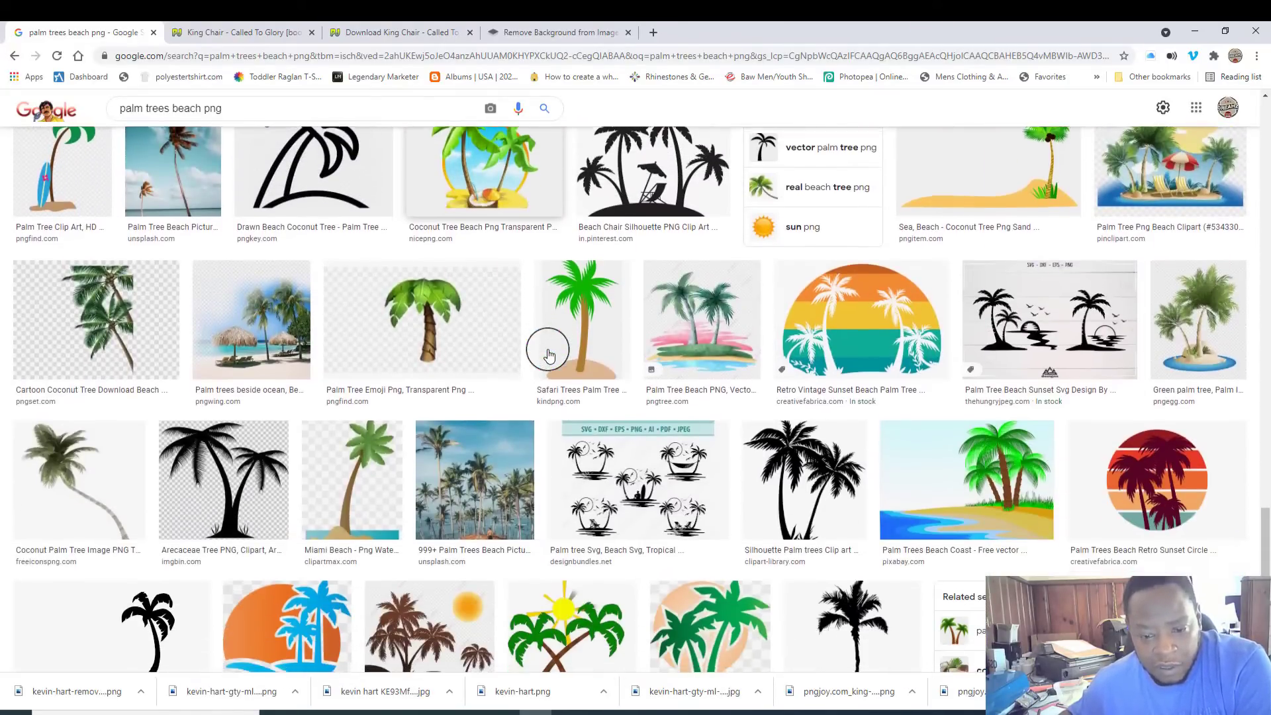
{"action": "scroll", "coordinate": [549, 356], "scroll_direction": "down", "scroll_amount": 2}
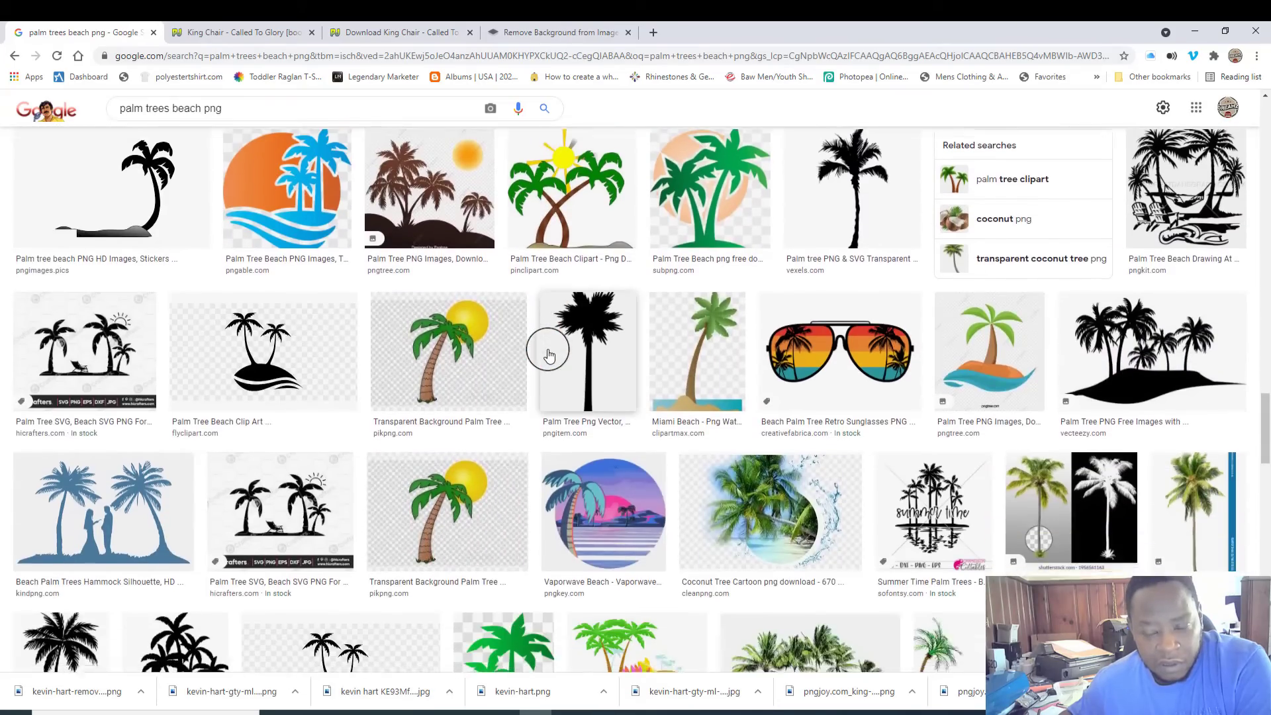
{"action": "scroll", "coordinate": [549, 355], "scroll_direction": "up", "scroll_amount": 7}
{"action": "scroll", "coordinate": [549, 356], "scroll_direction": "up", "scroll_amount": 10}
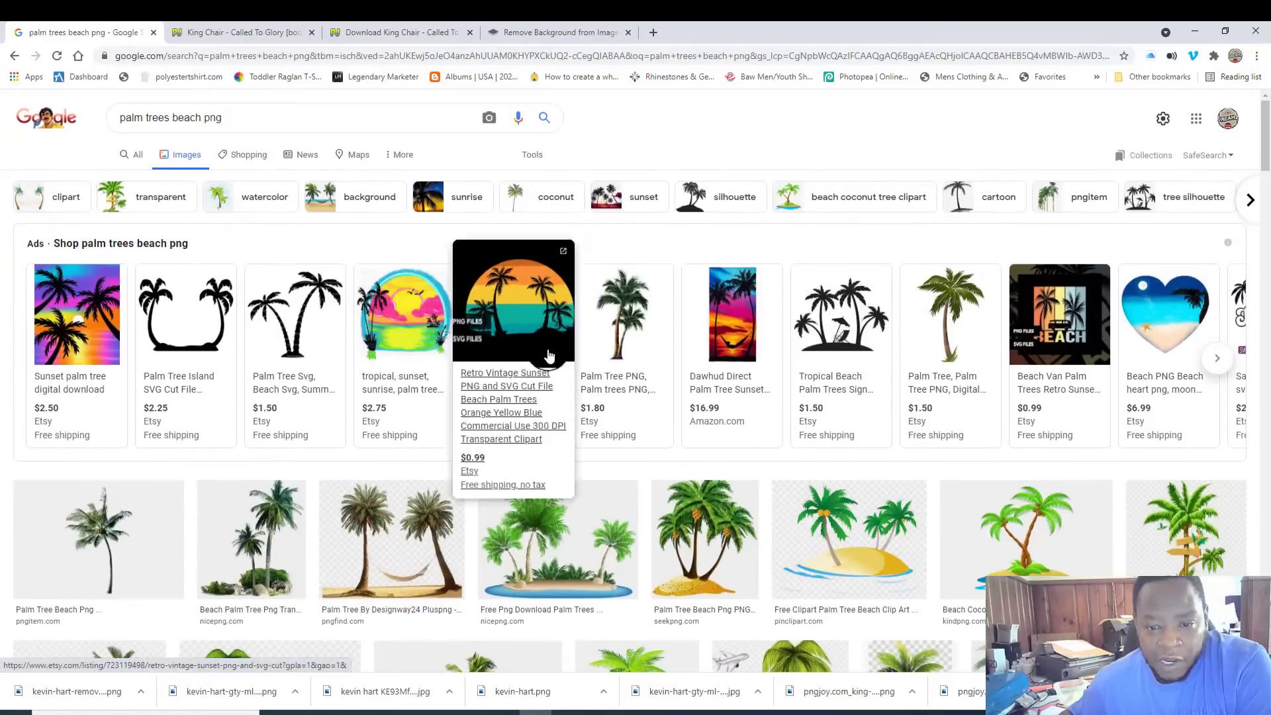
Step: Search Google Images for "king crown png" and look over the crown results
{"action": "left_click", "coordinate": [244, 123]}
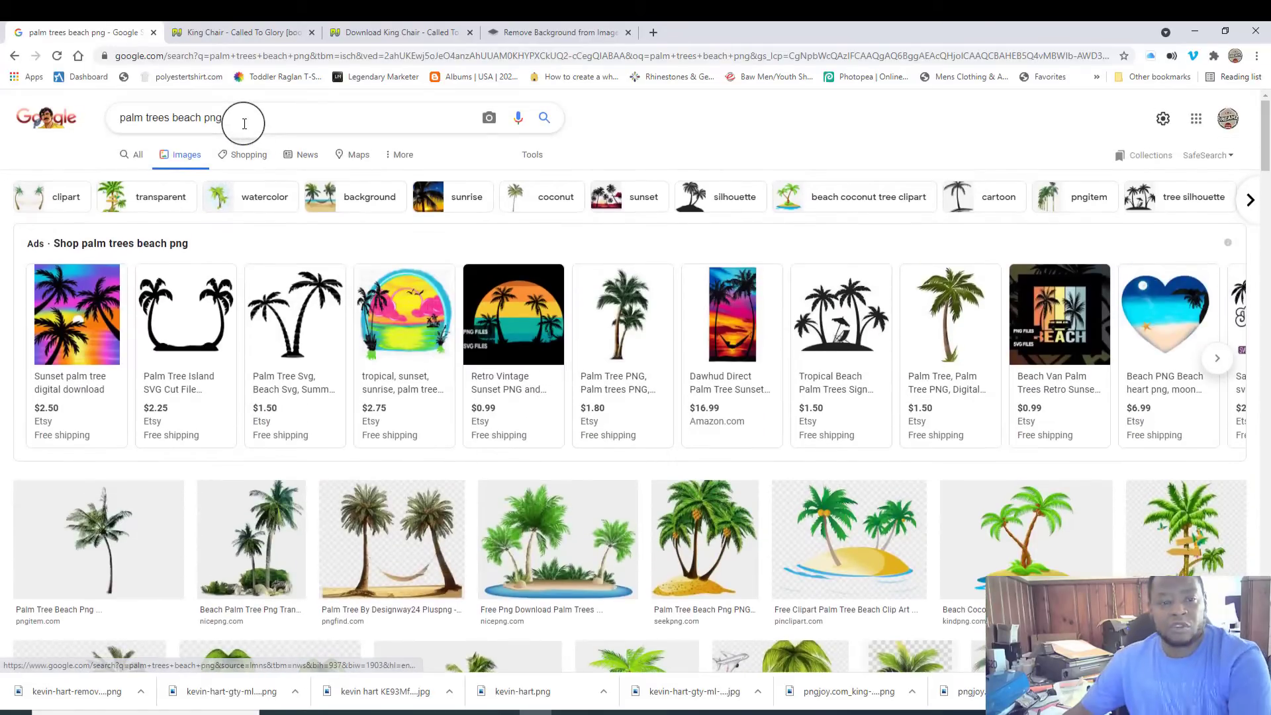
{"action": "key", "text": "ctrl+a"}
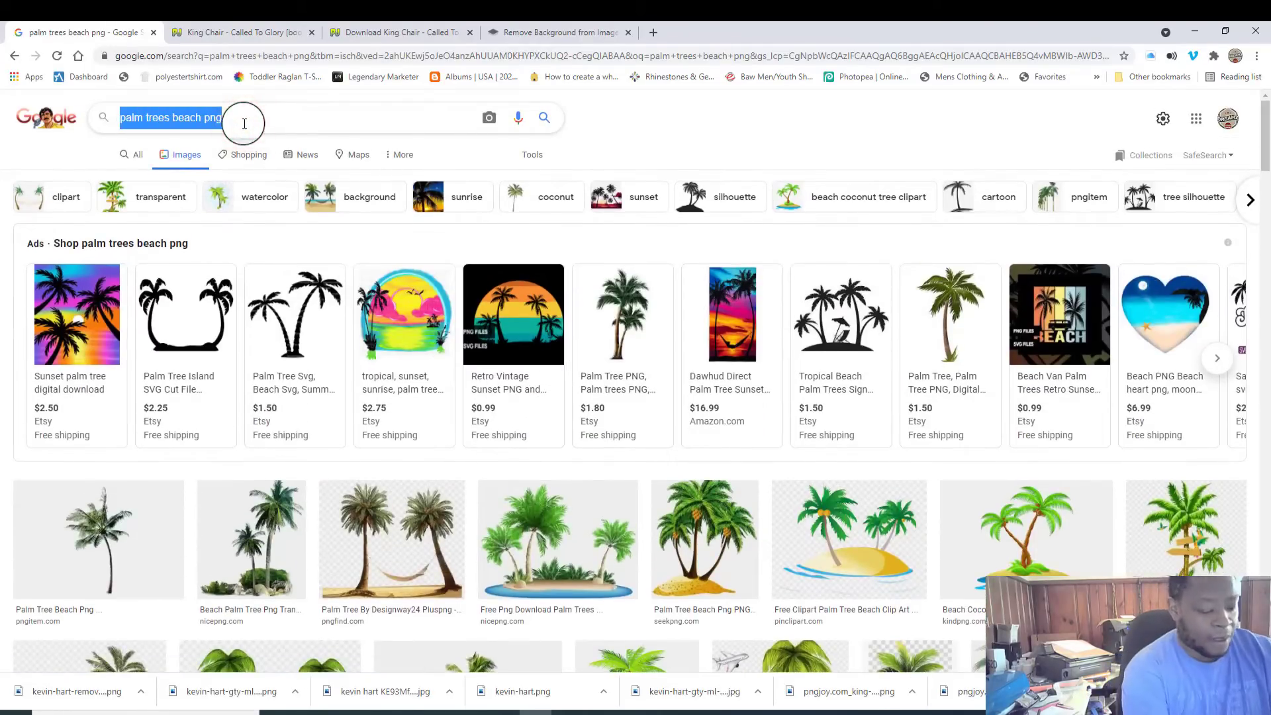
{"action": "type", "text": "crown"}
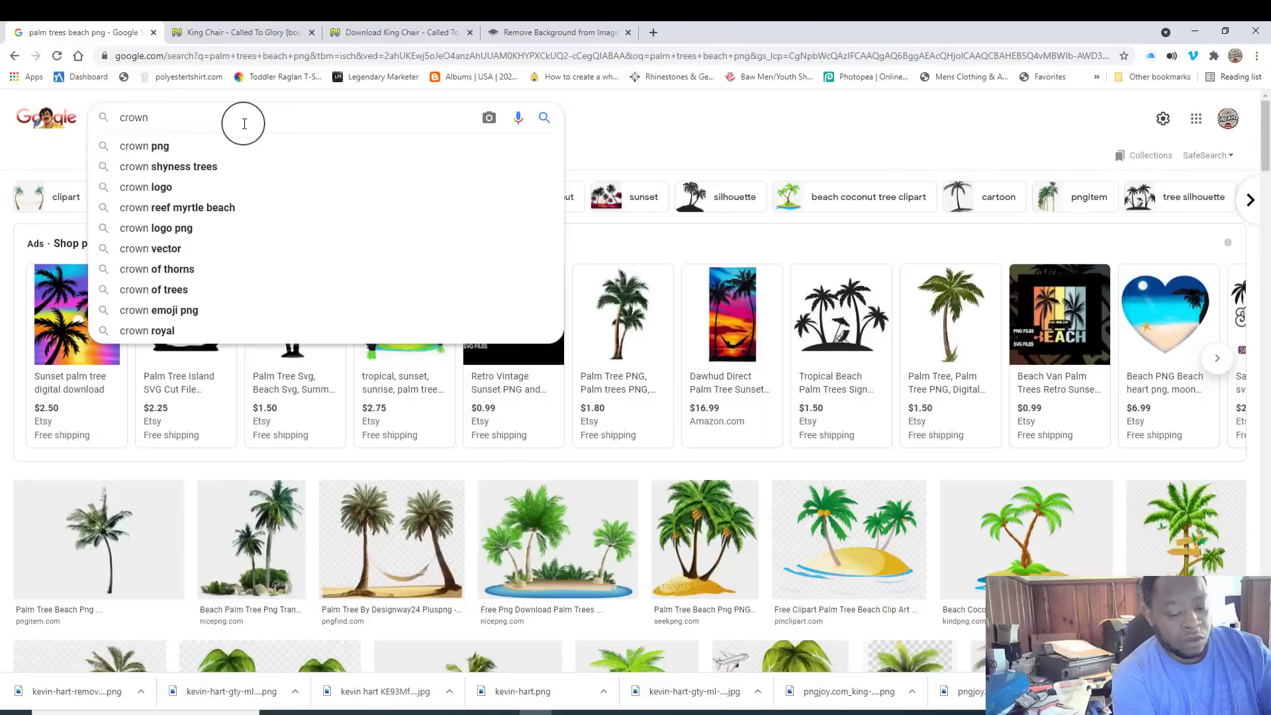
{"action": "type", "text": "king "}
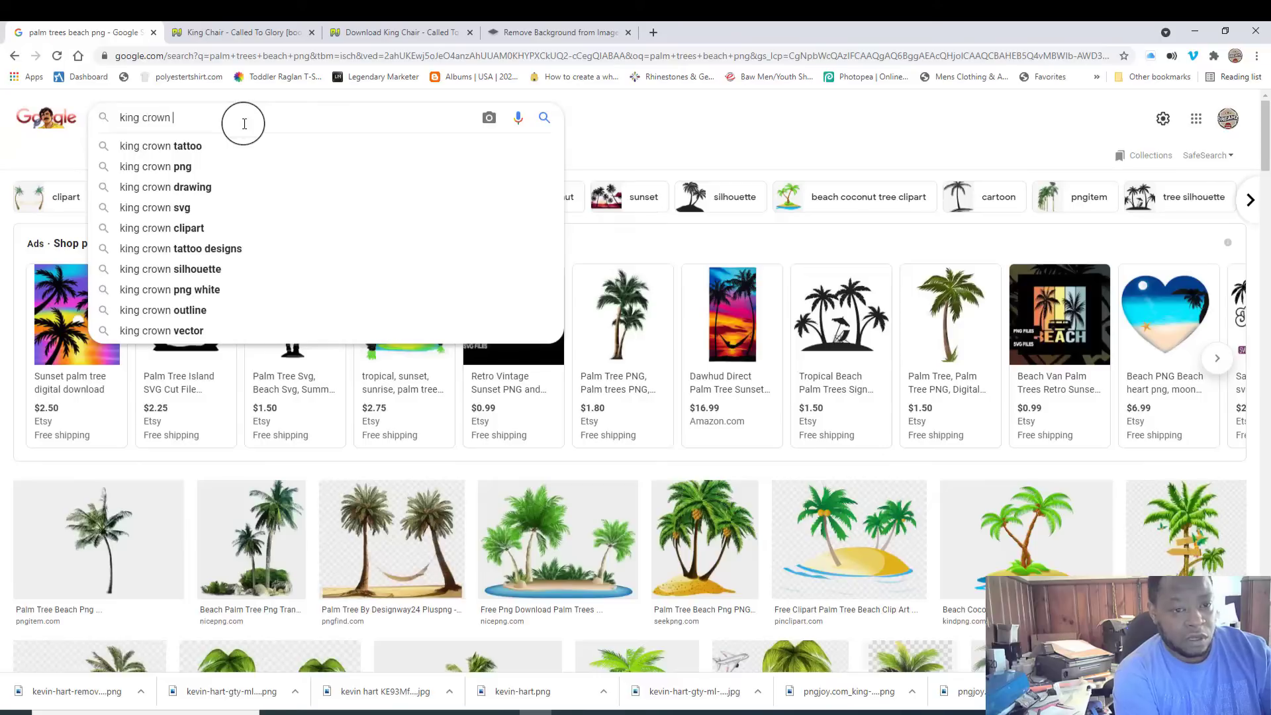
{"action": "type", "text": "png"}
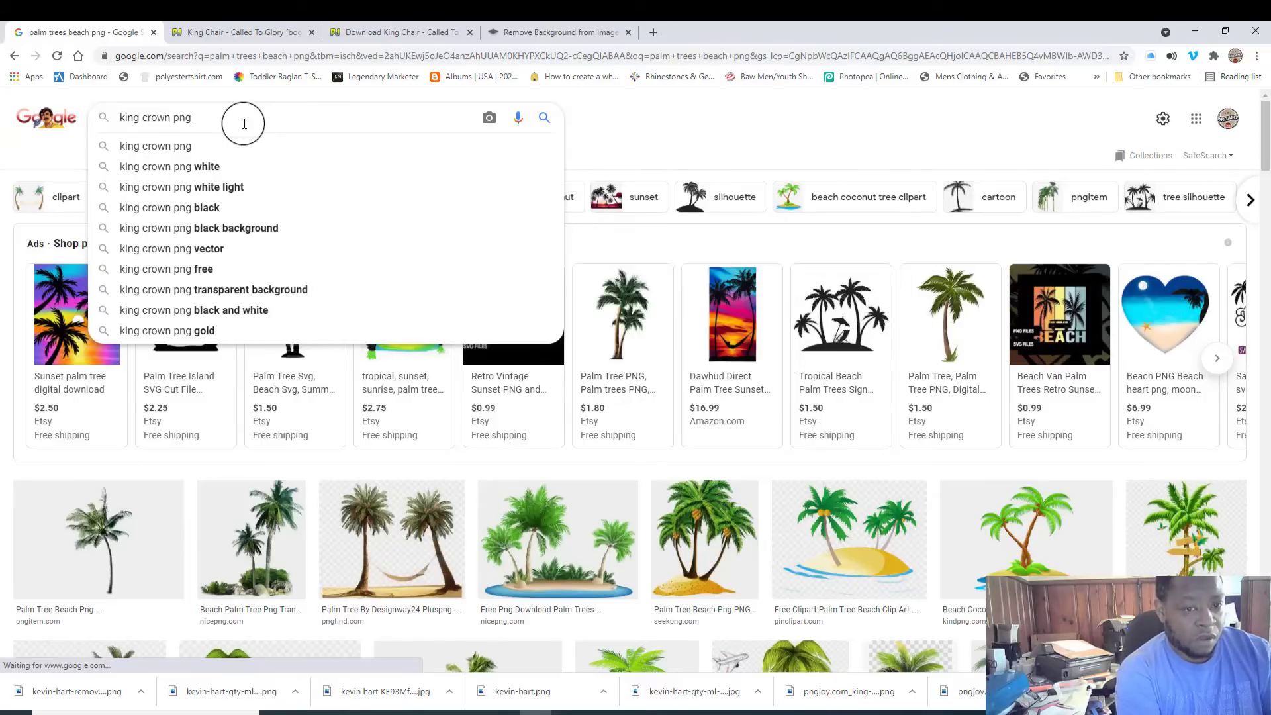
{"action": "key", "text": "Return"}
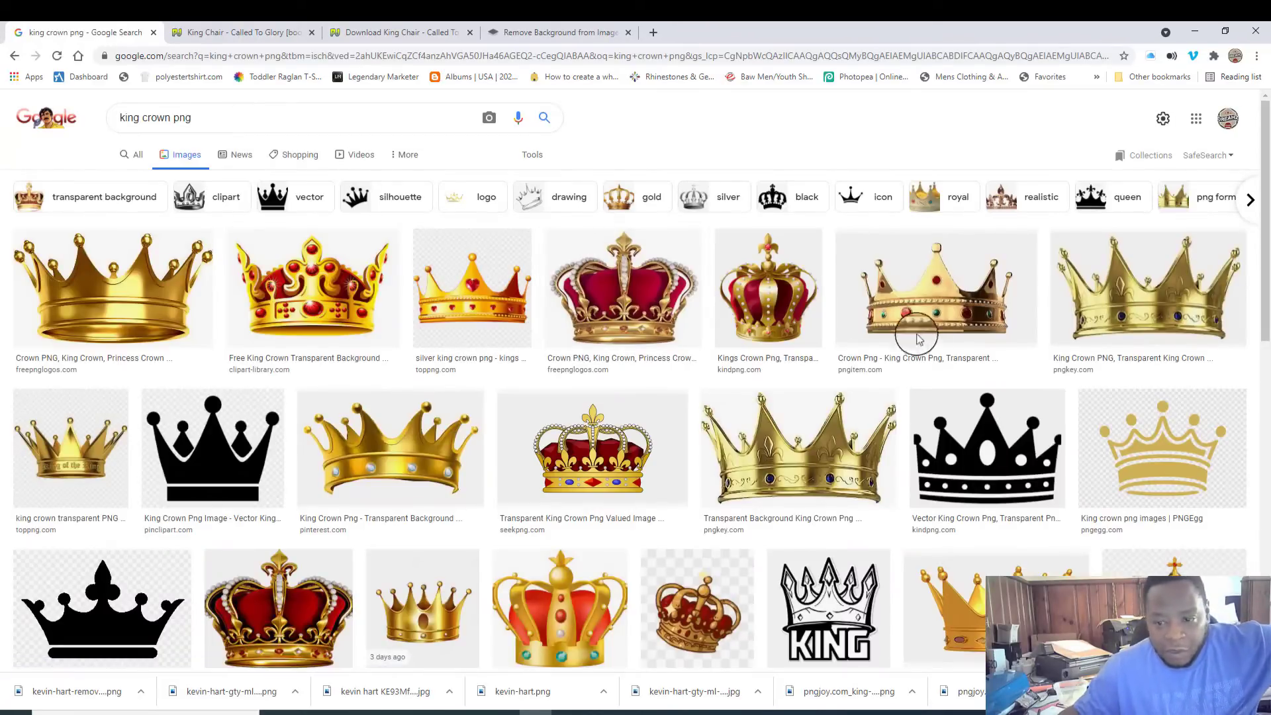
{"action": "scroll", "coordinate": [496, 285], "scroll_direction": "down", "scroll_amount": 3}
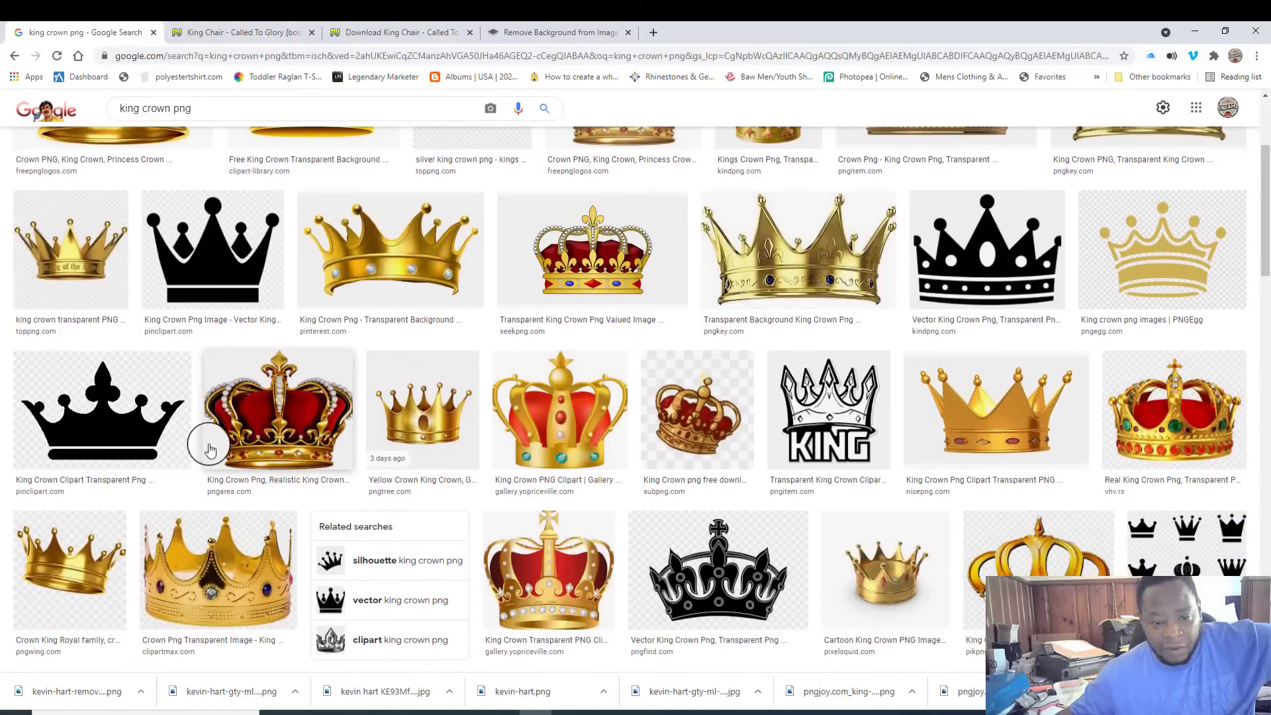
Step: Open the pngarea result for the red and gold king crown with pearls and look through its related images
{"action": "left_click", "coordinate": [298, 414]}
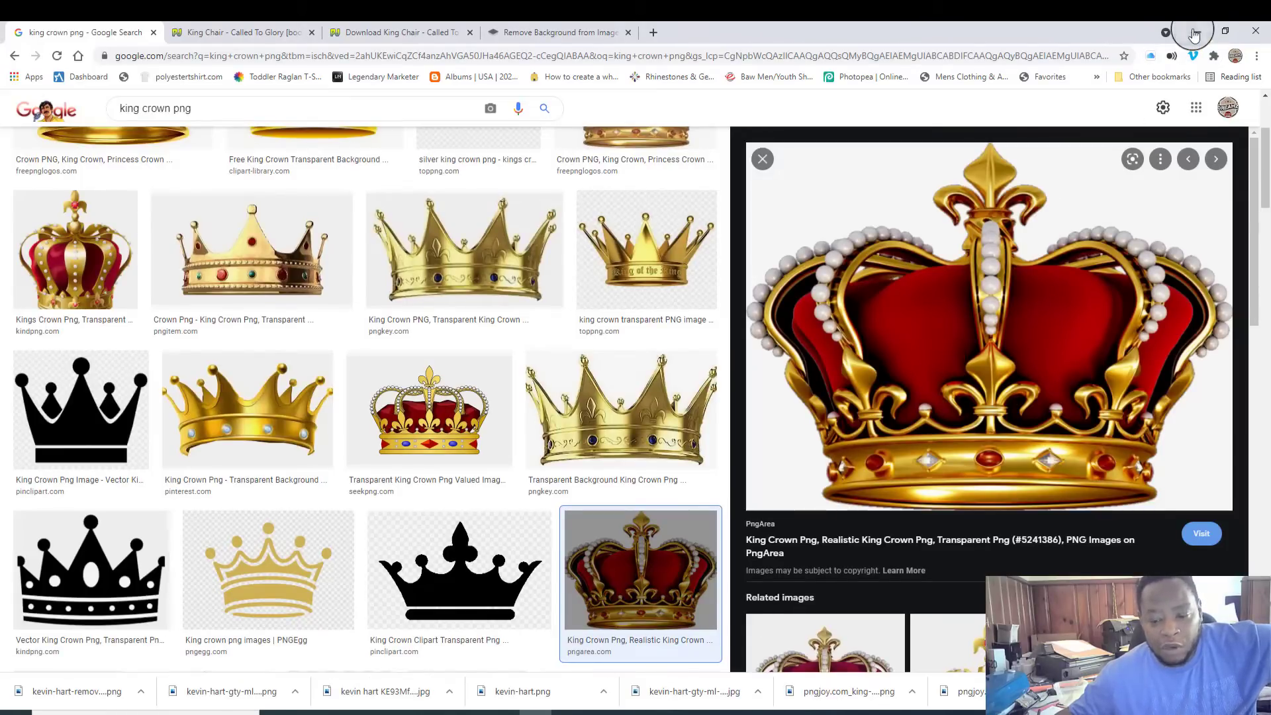
{"action": "left_click", "coordinate": [633, 710]}
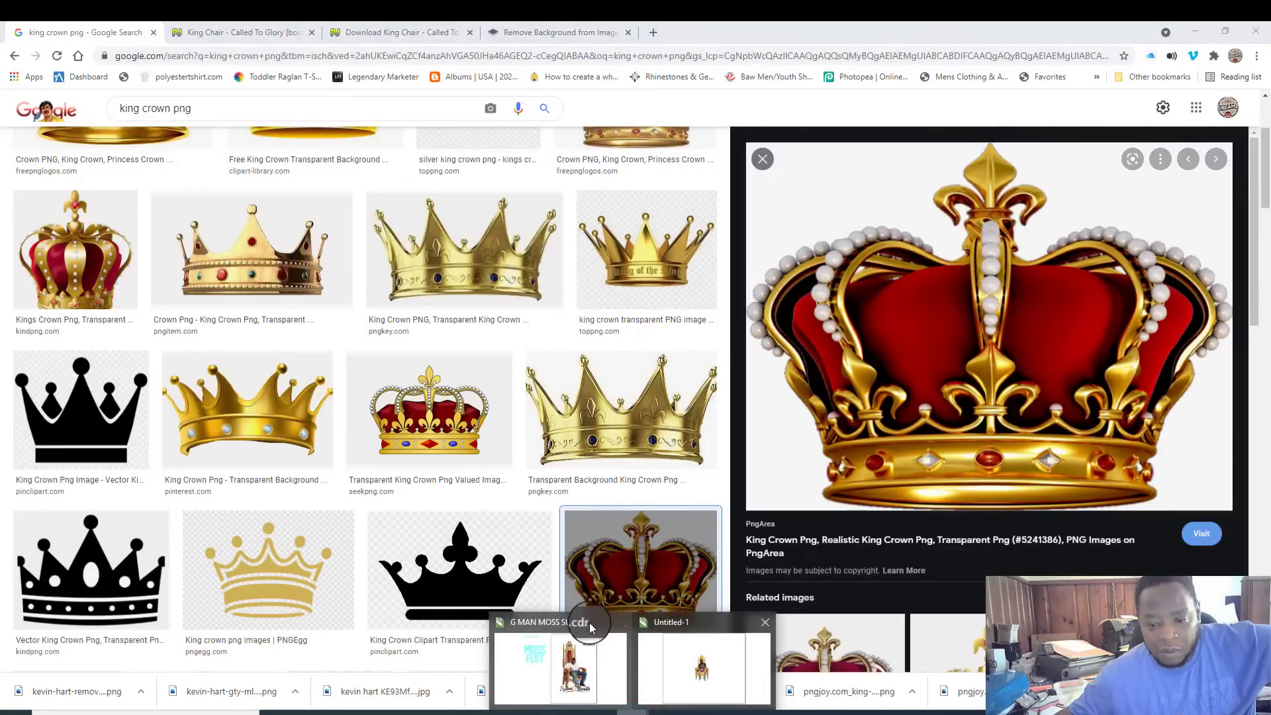
{"action": "left_click", "coordinate": [686, 622]}
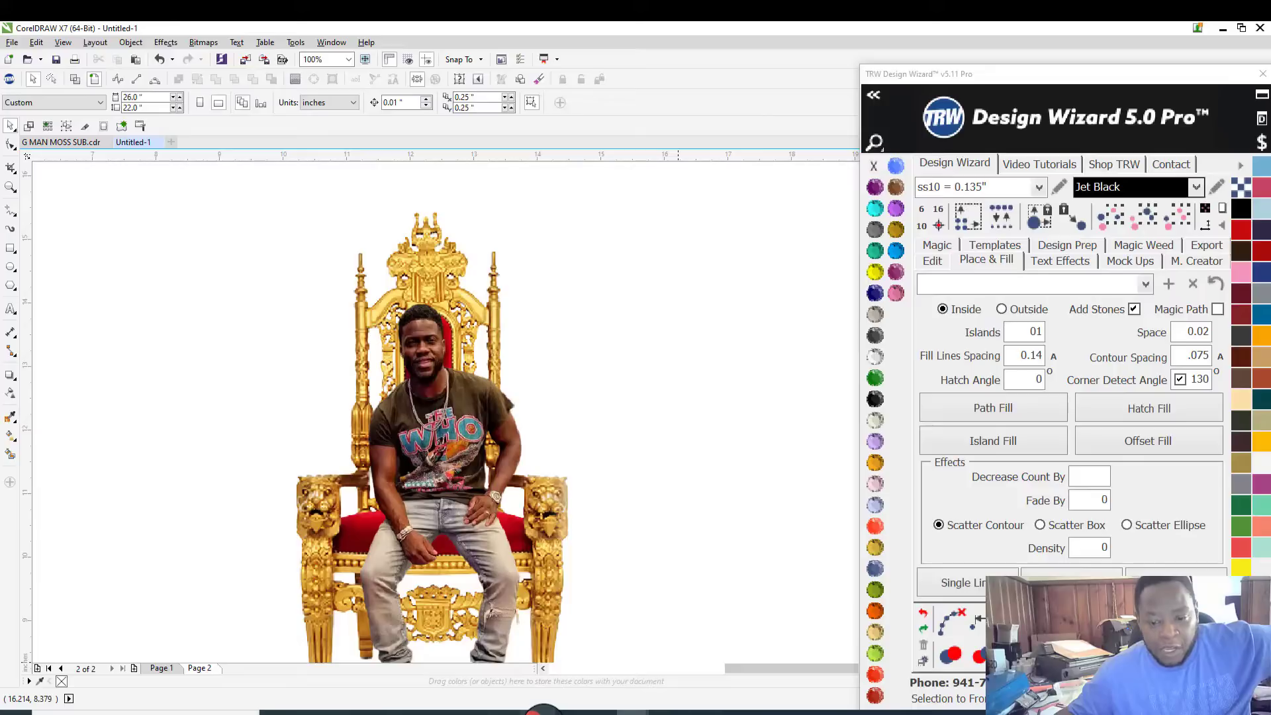
{"action": "left_click", "coordinate": [543, 710]}
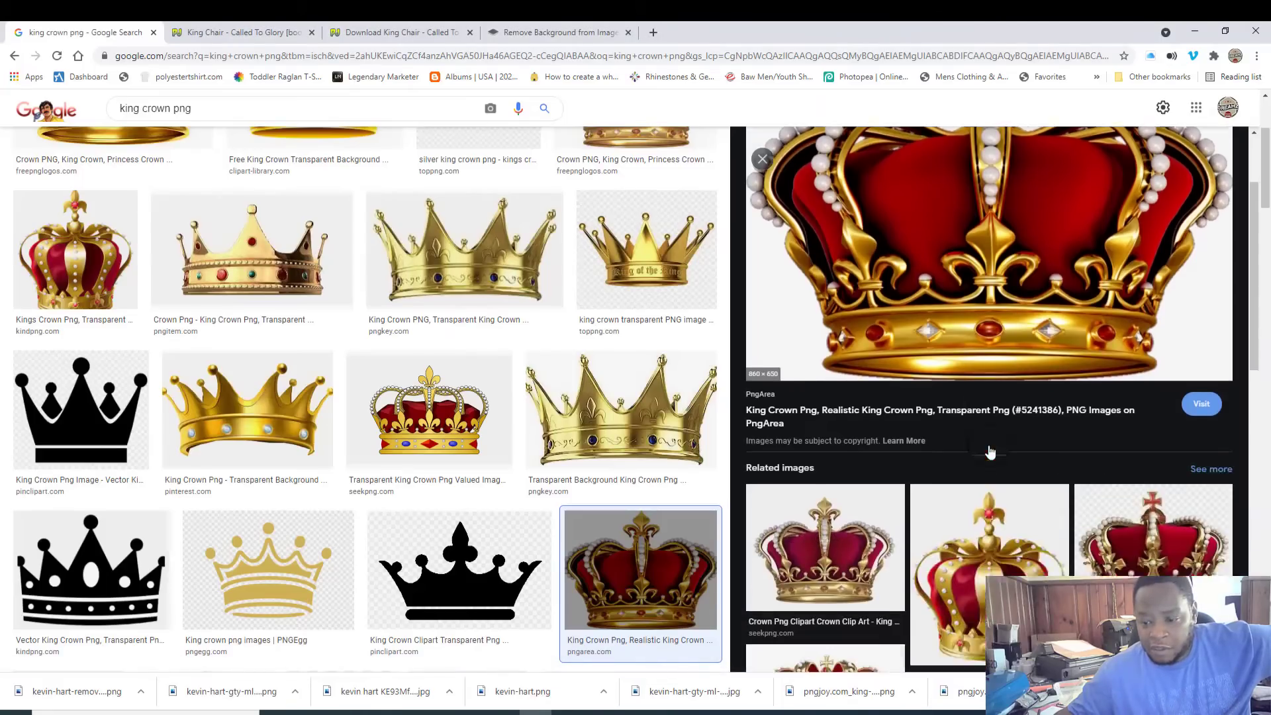
{"action": "scroll", "coordinate": [990, 452], "scroll_direction": "down", "scroll_amount": 10}
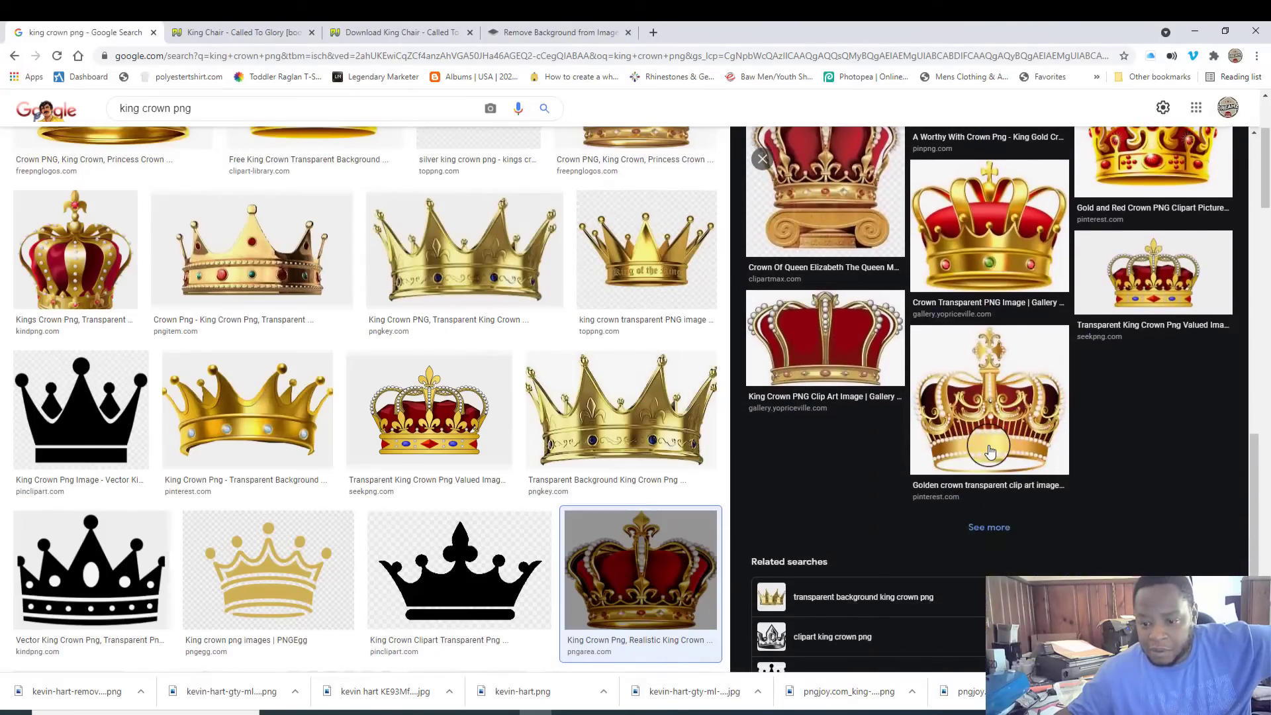
{"action": "scroll", "coordinate": [989, 452], "scroll_direction": "up", "scroll_amount": 12}
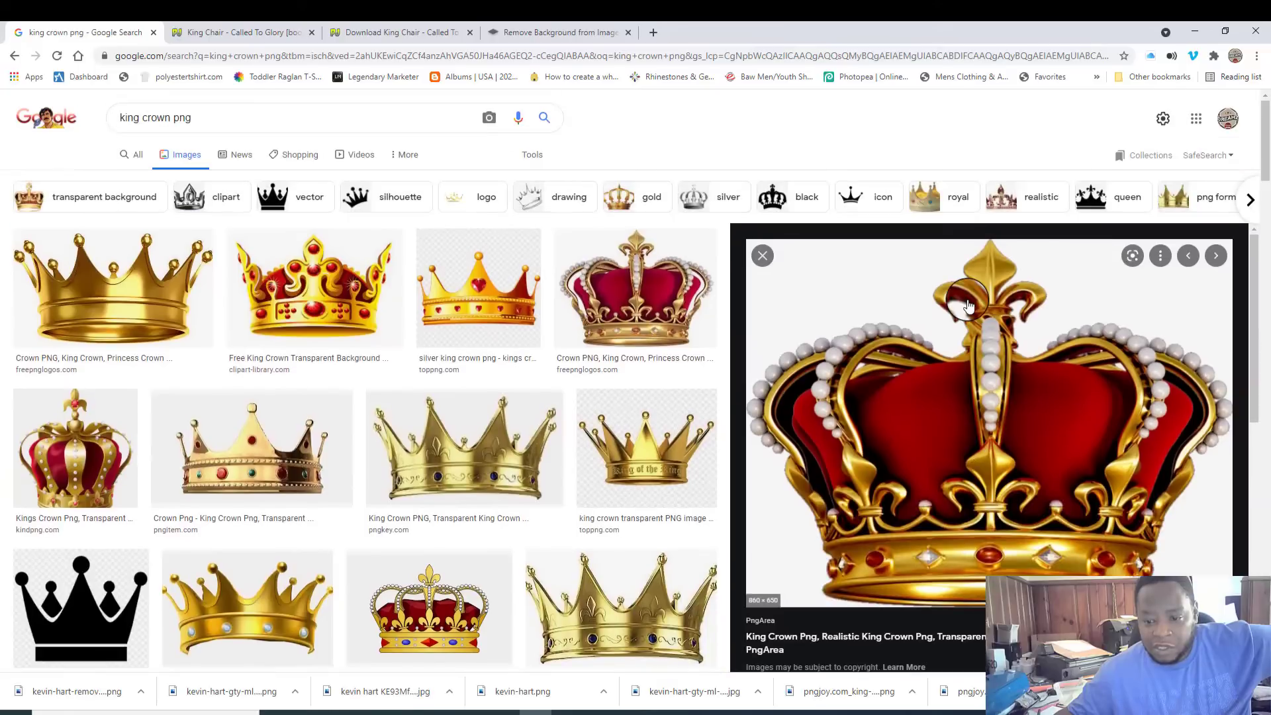
Step: Save the previewed crown image as a PNG named crown-png-realistic-king-crown-png-transparent in the XCELLENT DREAMZ folder
{"action": "right_click", "coordinate": [967, 483]}
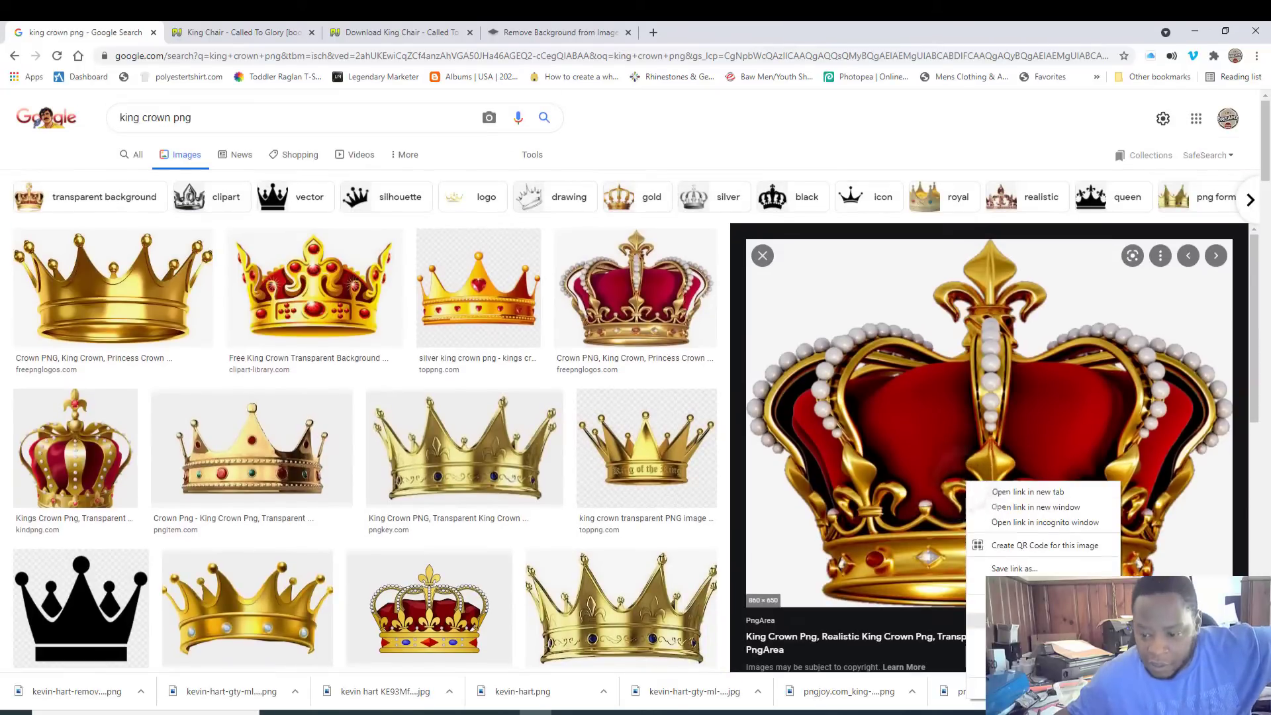
{"action": "left_click", "coordinate": [1013, 621]}
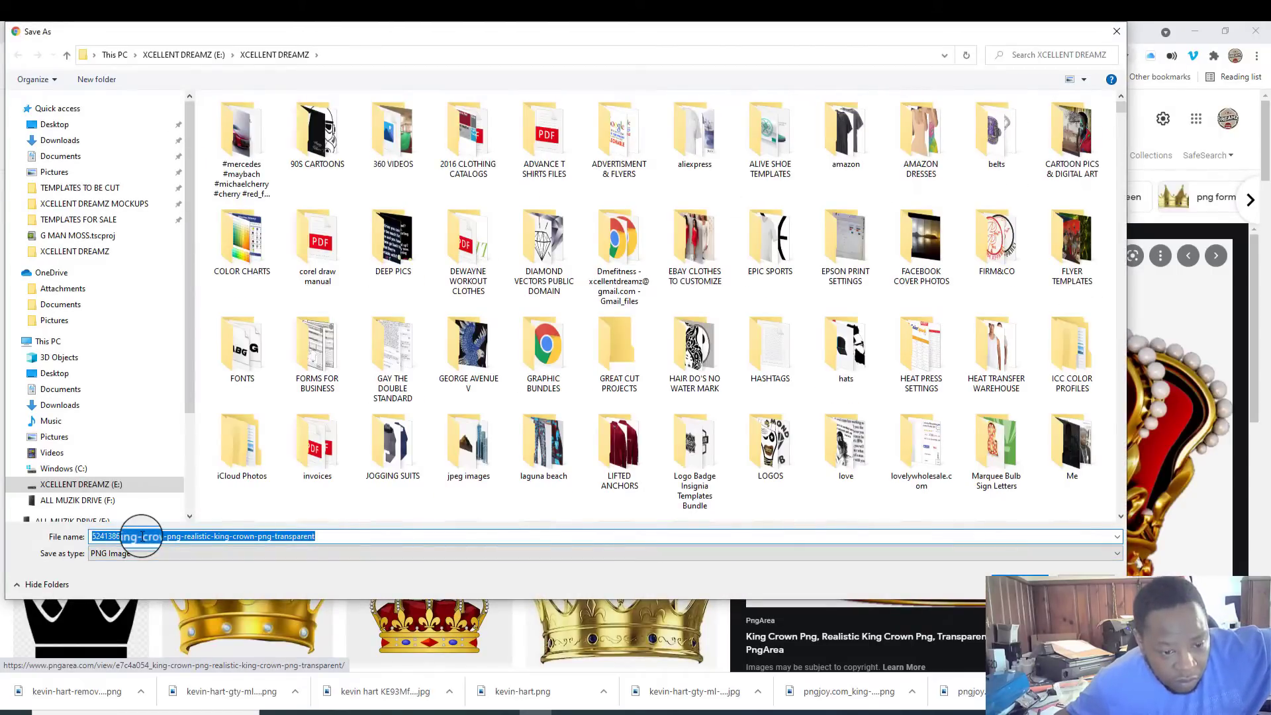
{"action": "left_click_drag", "start_coordinate": [141, 537], "coordinate": [2, 537]}
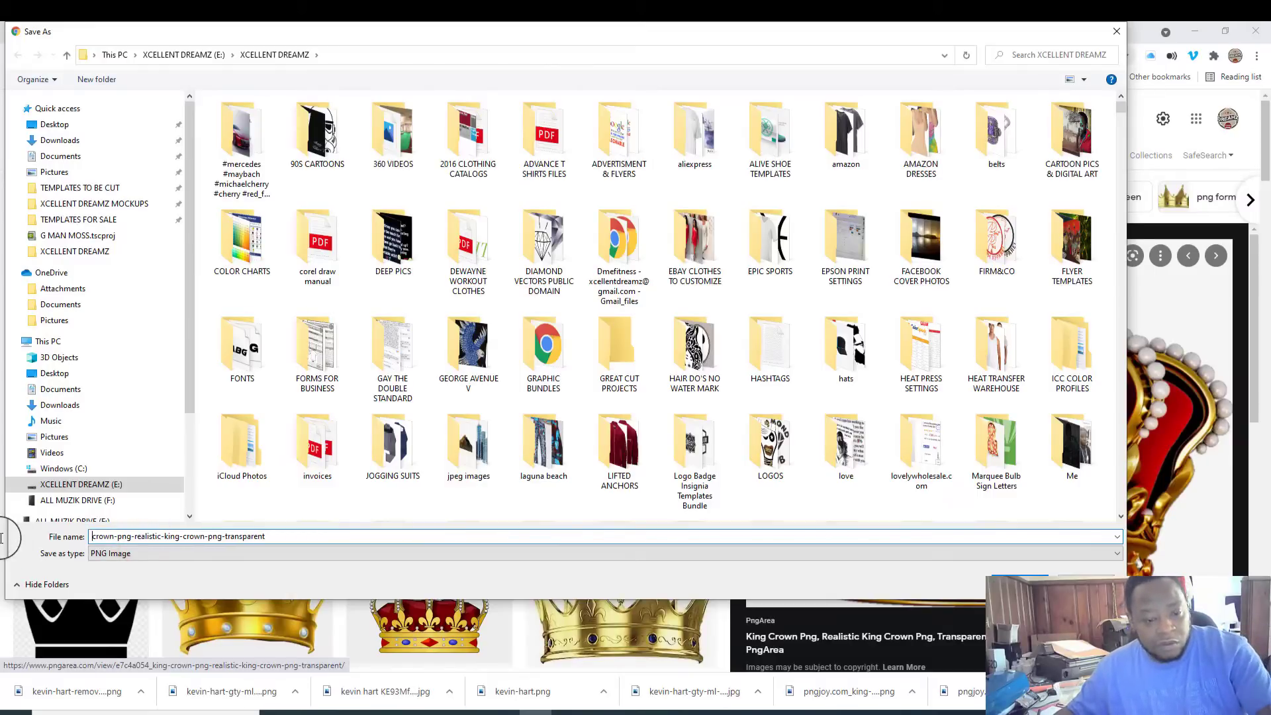
{"action": "key", "text": "Return"}
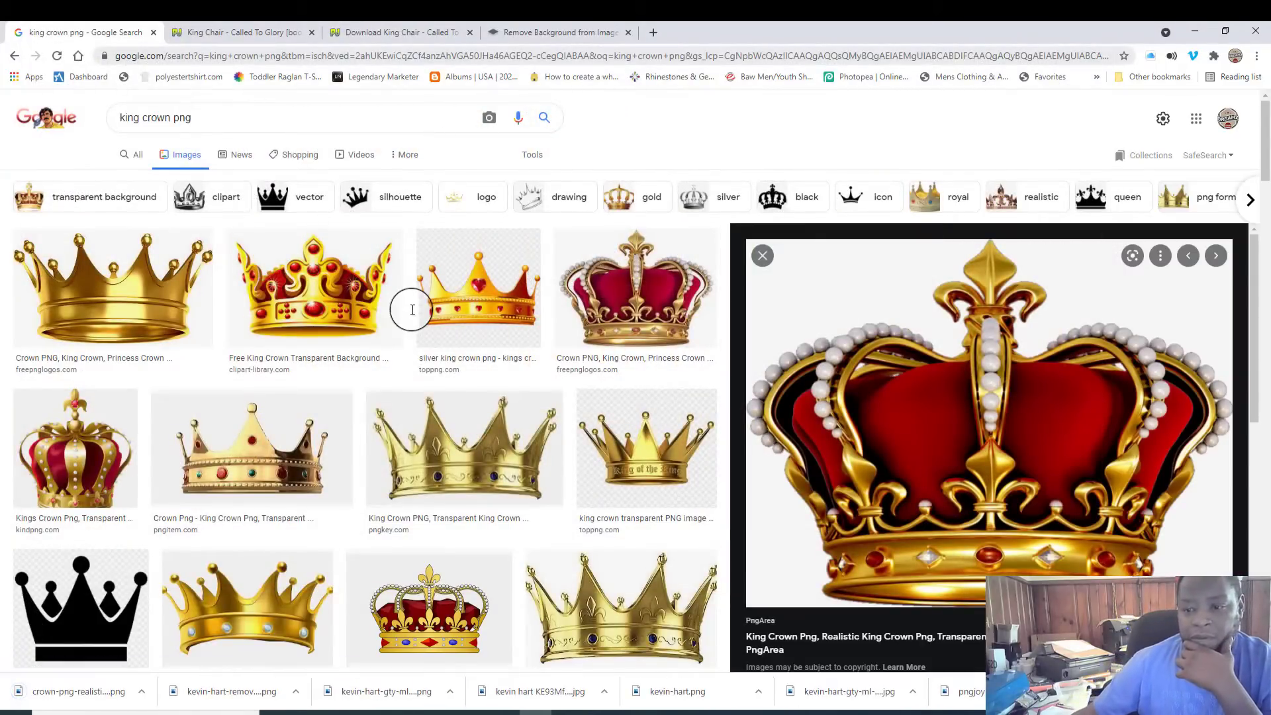
Step: Switch to remove.bg, remove the background from the saved crown PNG and download the preview-size result
{"action": "left_click", "coordinate": [565, 40]}
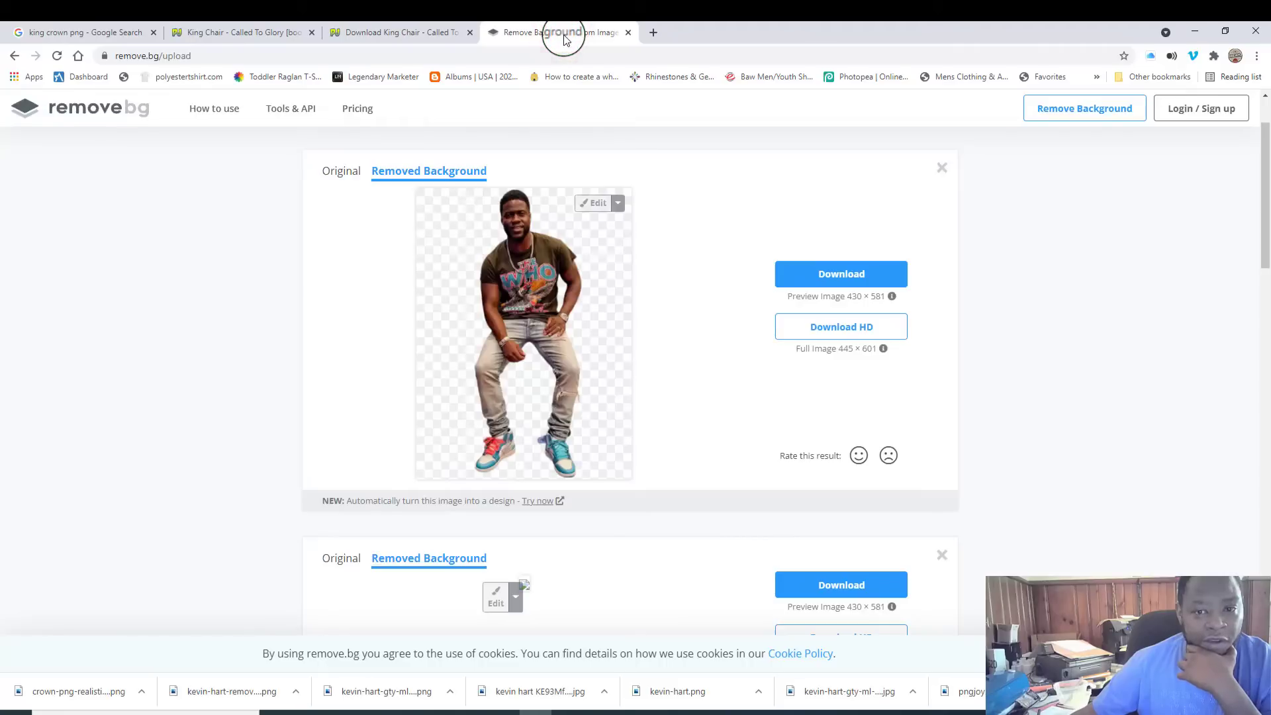
{"action": "left_click_drag", "start_coordinate": [81, 698], "coordinate": [544, 286]}
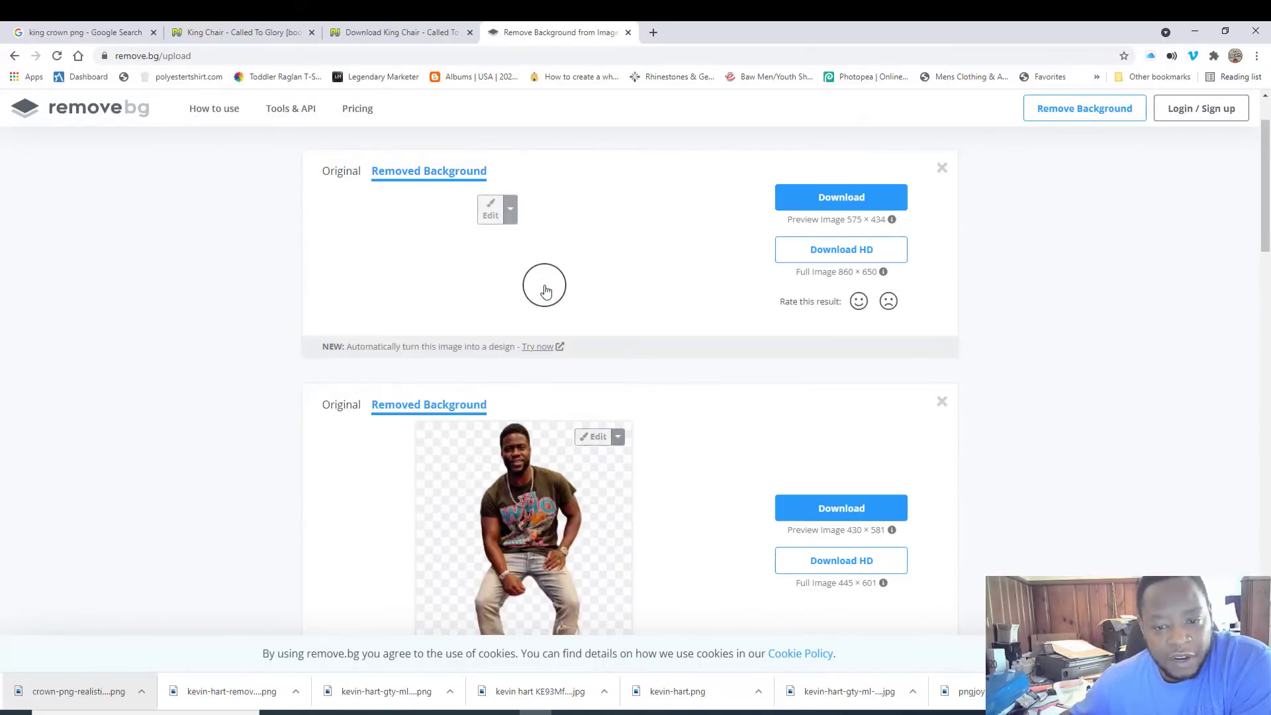
{"action": "left_click", "coordinate": [862, 273]}
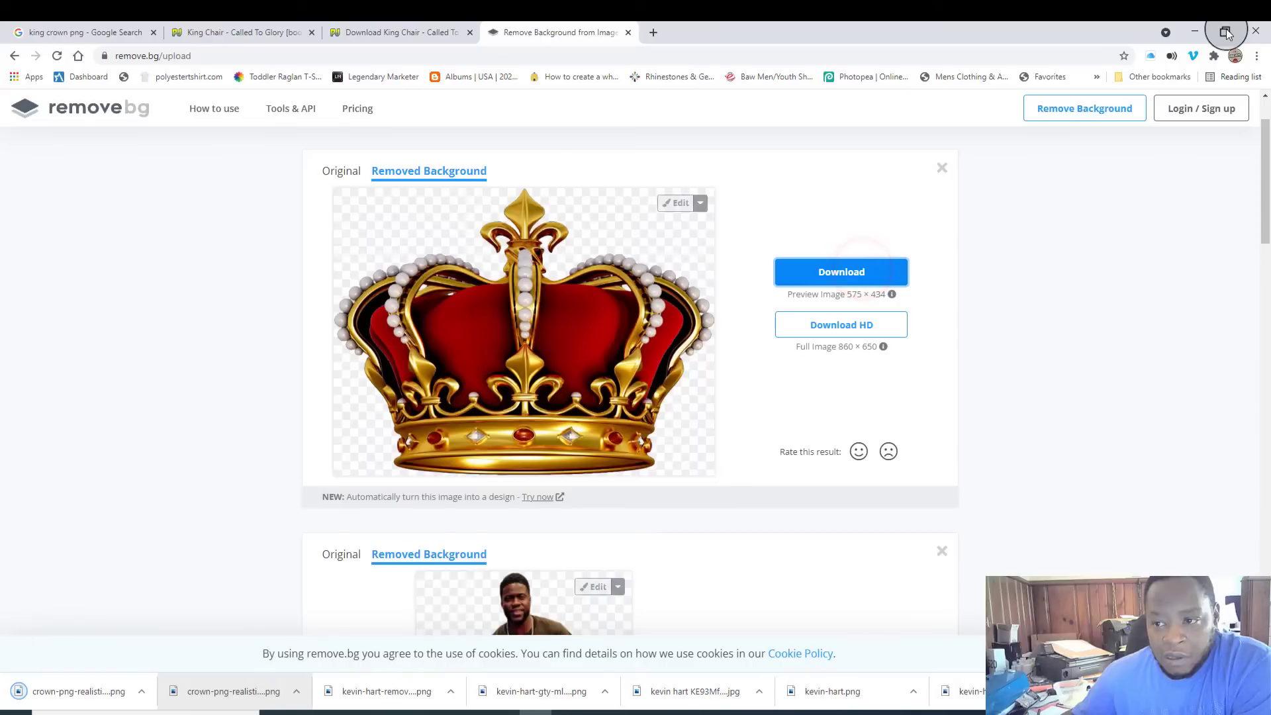
Step: Import the downloaded background-free crown PNG into page 2 of the Untitled-1 drawing in CorelDRAW, beside the throne
{"action": "left_click", "coordinate": [1225, 31]}
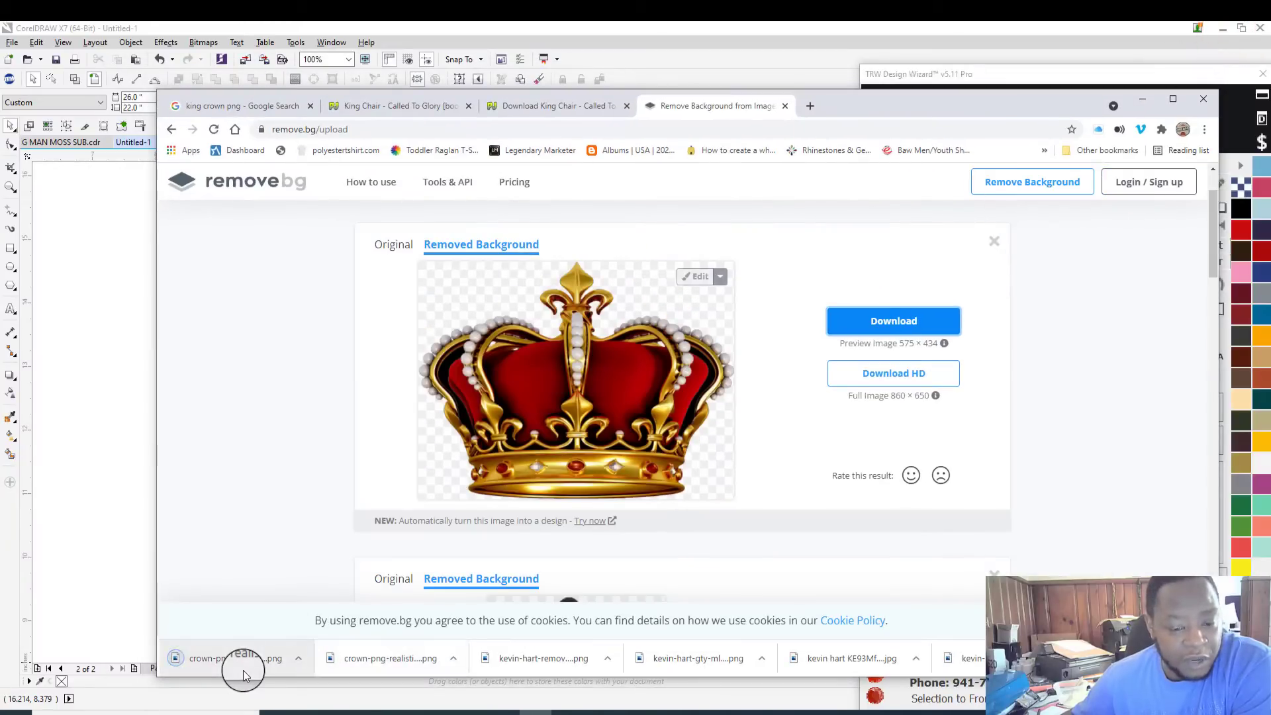
{"action": "left_click_drag", "start_coordinate": [243, 670], "coordinate": [92, 467]}
{"action": "left_click", "coordinate": [92, 269]}
{"action": "scroll", "coordinate": [198, 415], "scroll_direction": "down", "scroll_amount": 1}
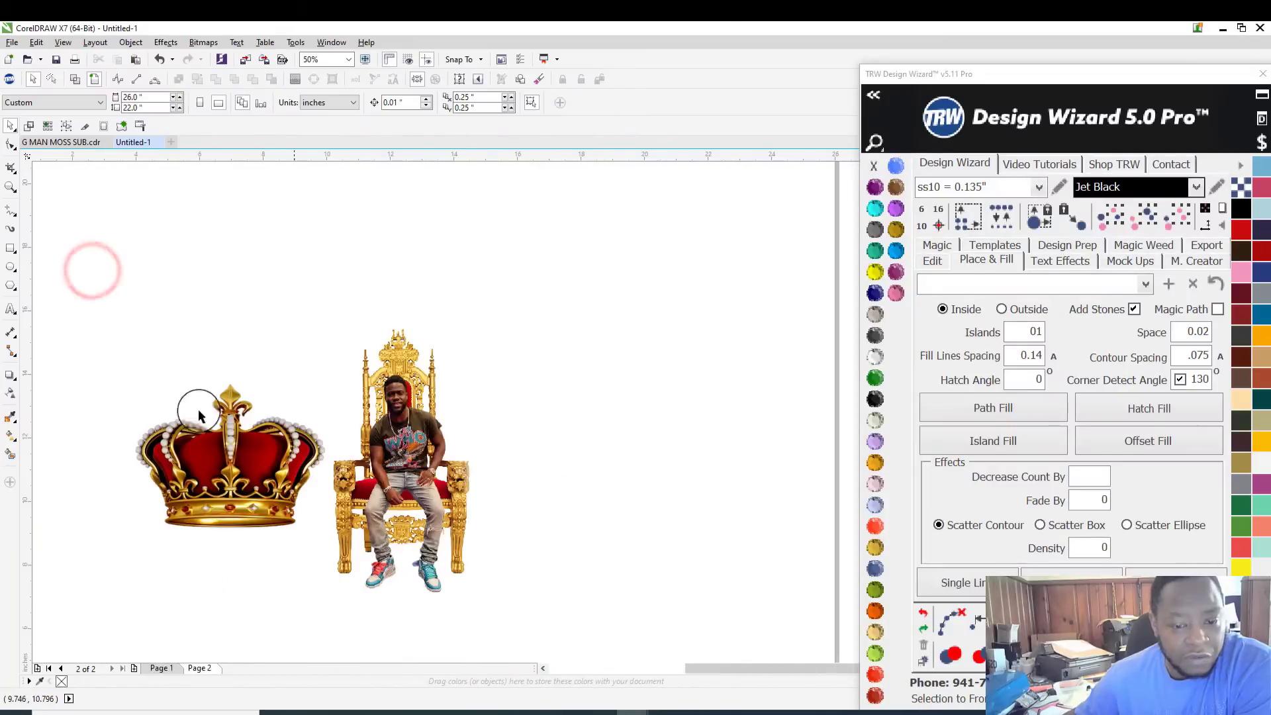
Step: Shrink the crown image to about 1.38 inches wide and place it on the seated man's head
{"action": "left_click", "coordinate": [199, 416]}
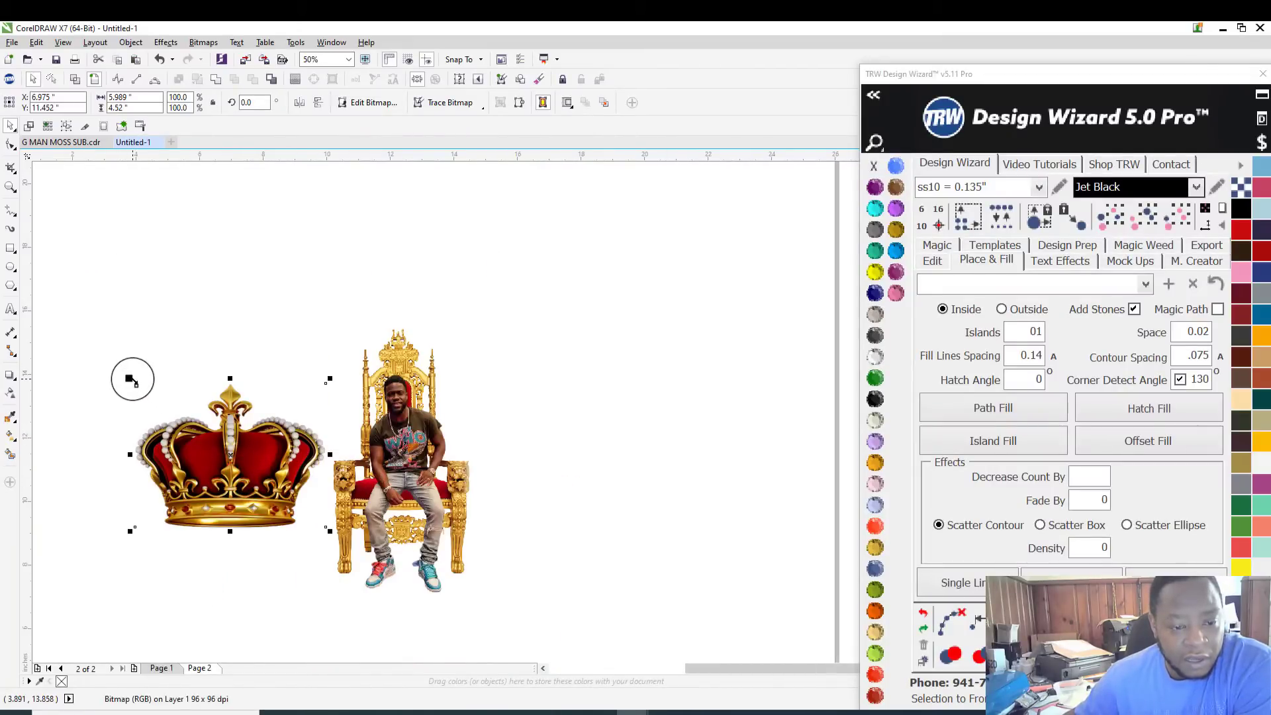
{"action": "left_click_drag", "start_coordinate": [129, 379], "coordinate": [190, 422]}
{"action": "left_click_drag", "start_coordinate": [238, 468], "coordinate": [382, 432]}
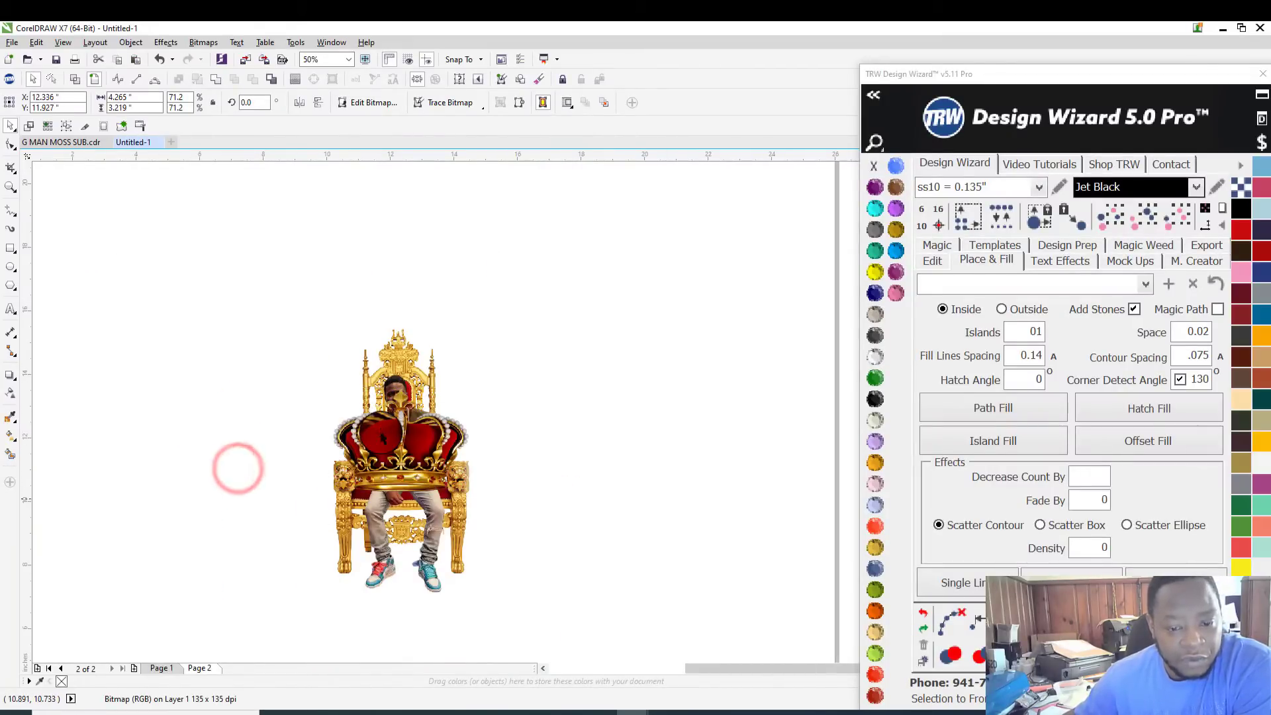
{"action": "scroll", "coordinate": [487, 385], "scroll_direction": "up", "scroll_amount": 1}
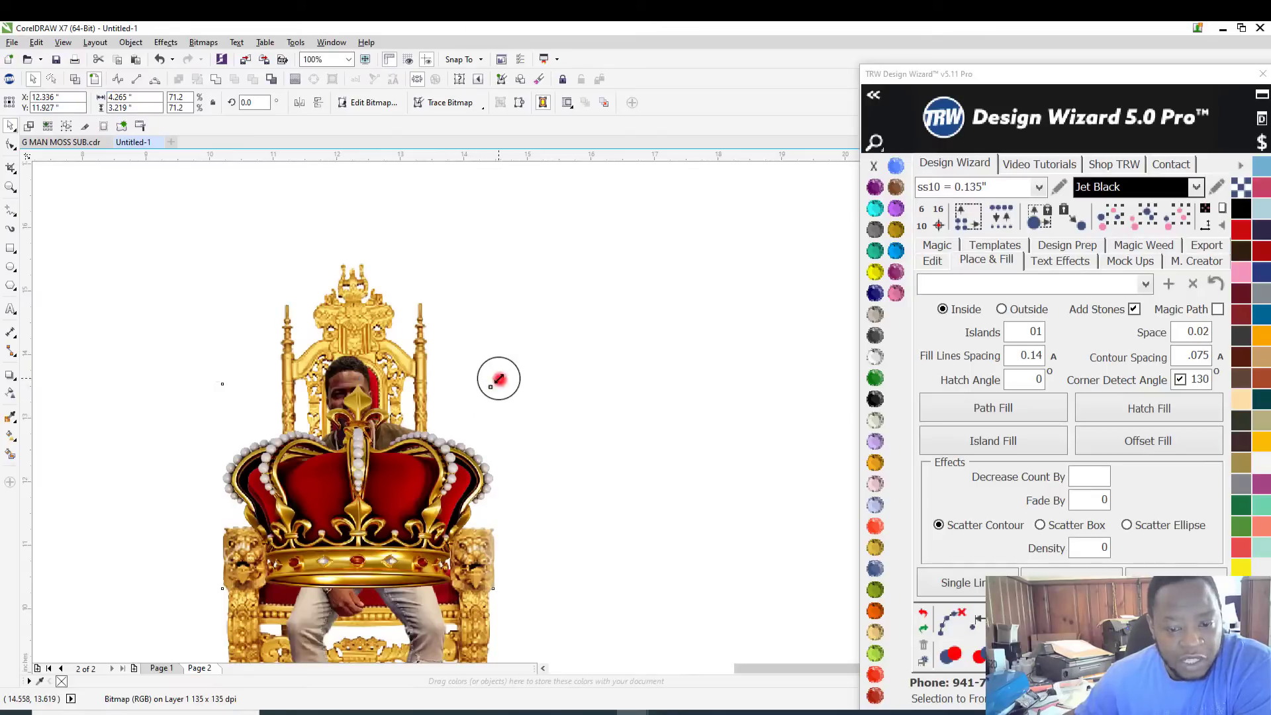
{"action": "left_click_drag", "start_coordinate": [499, 378], "coordinate": [355, 302]}
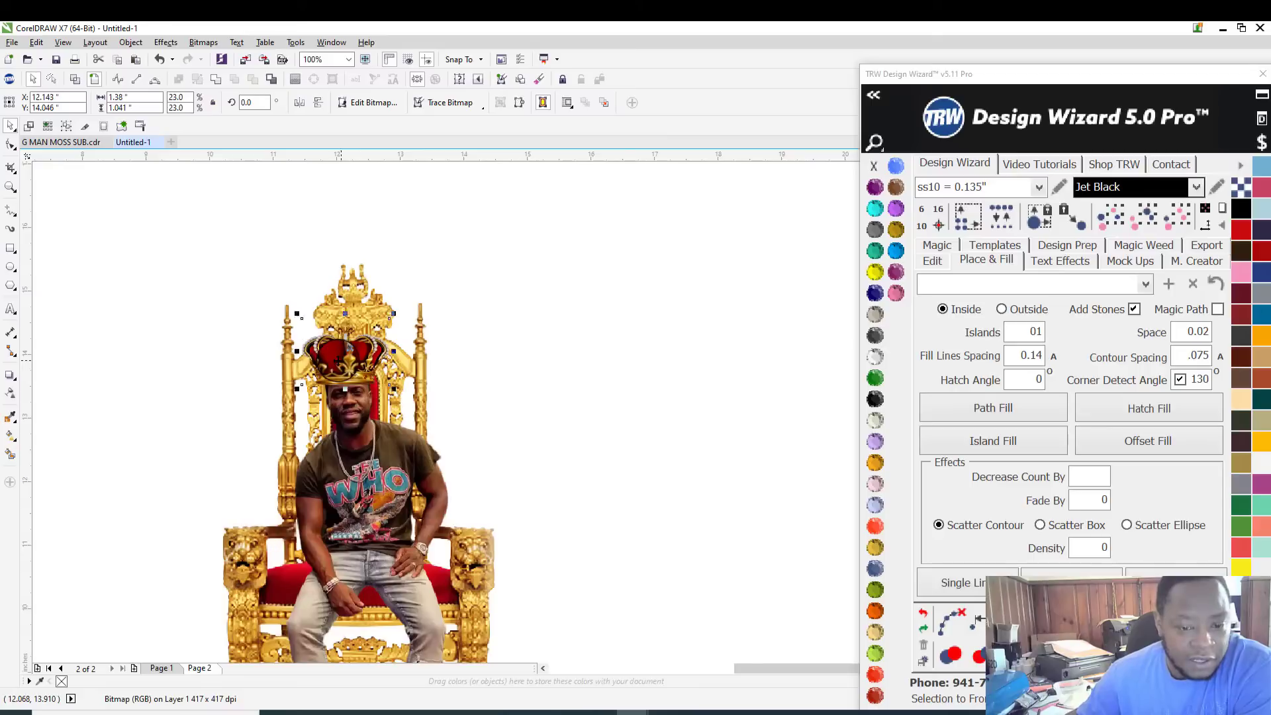
{"action": "scroll", "coordinate": [355, 302], "scroll_direction": "up", "scroll_amount": 2}
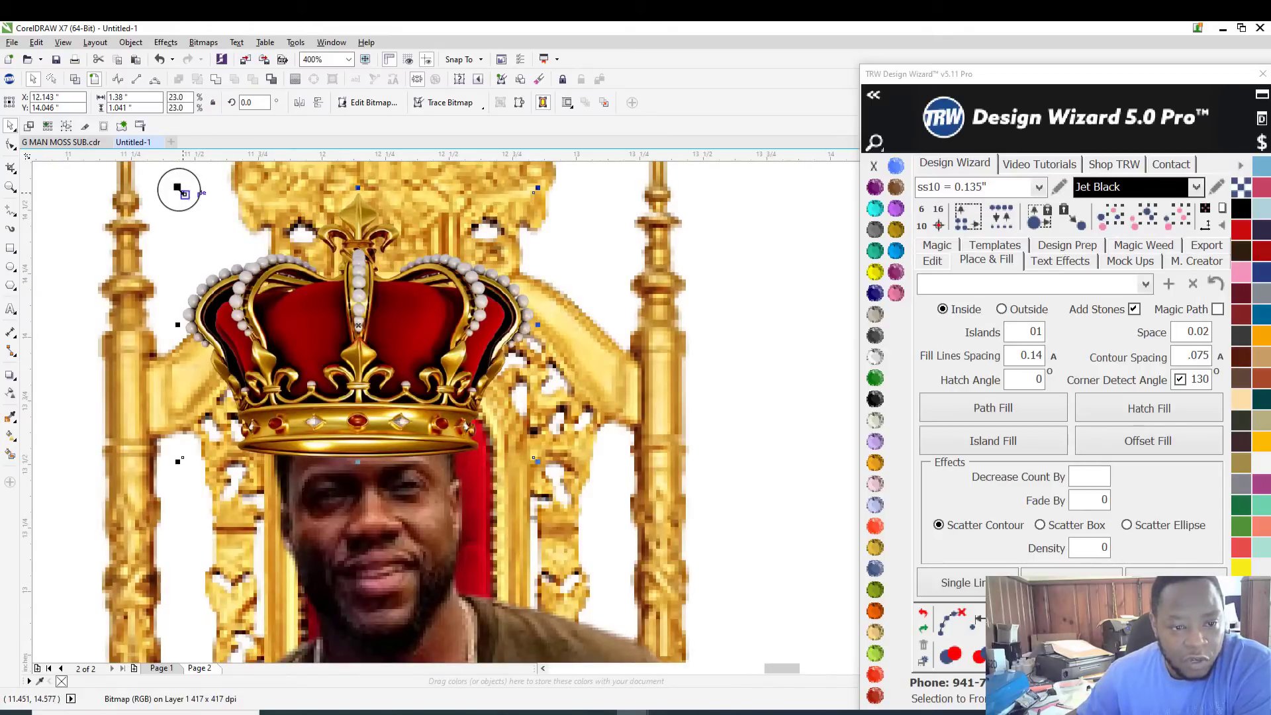
Step: Reduce the crown to about 1.176 inches wide and recentre it on top of the man's head
{"action": "left_click_drag", "start_coordinate": [178, 190], "coordinate": [230, 229]}
{"action": "left_click_drag", "start_coordinate": [453, 400], "coordinate": [442, 382]}
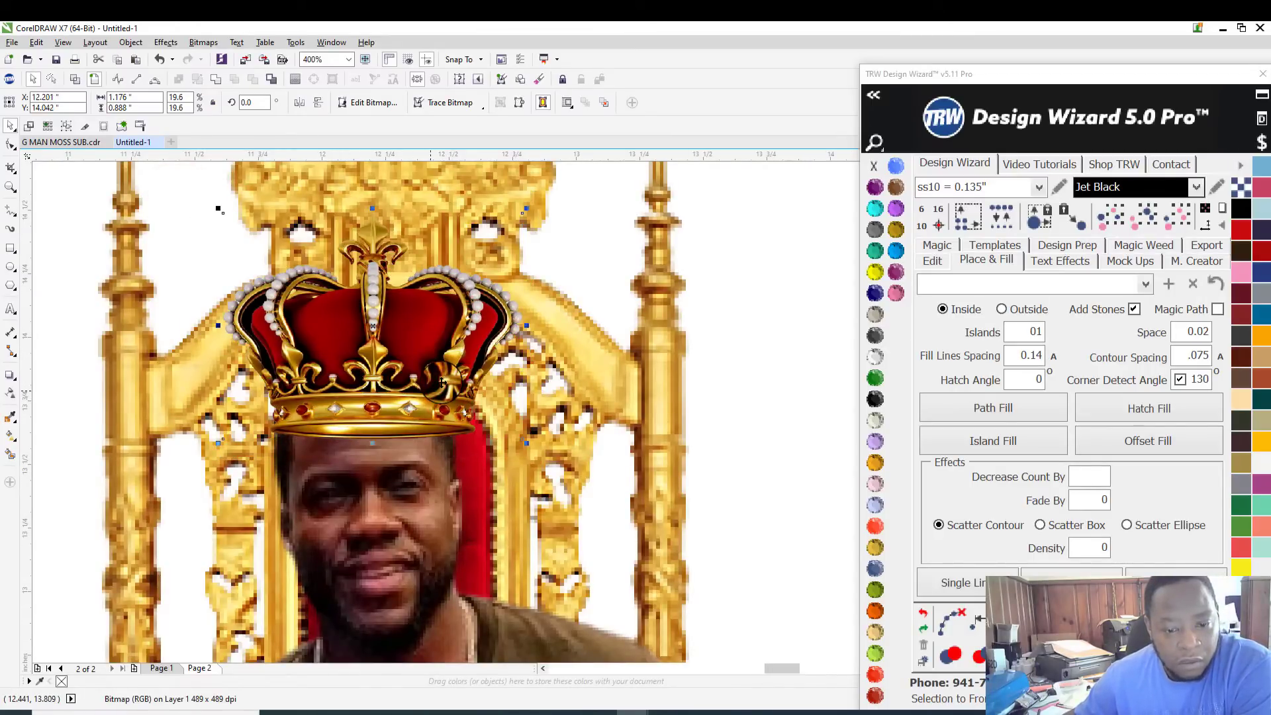
{"action": "scroll", "coordinate": [441, 382], "scroll_direction": "up", "scroll_amount": 1}
{"action": "scroll", "coordinate": [437, 431], "scroll_direction": "down", "scroll_amount": 3}
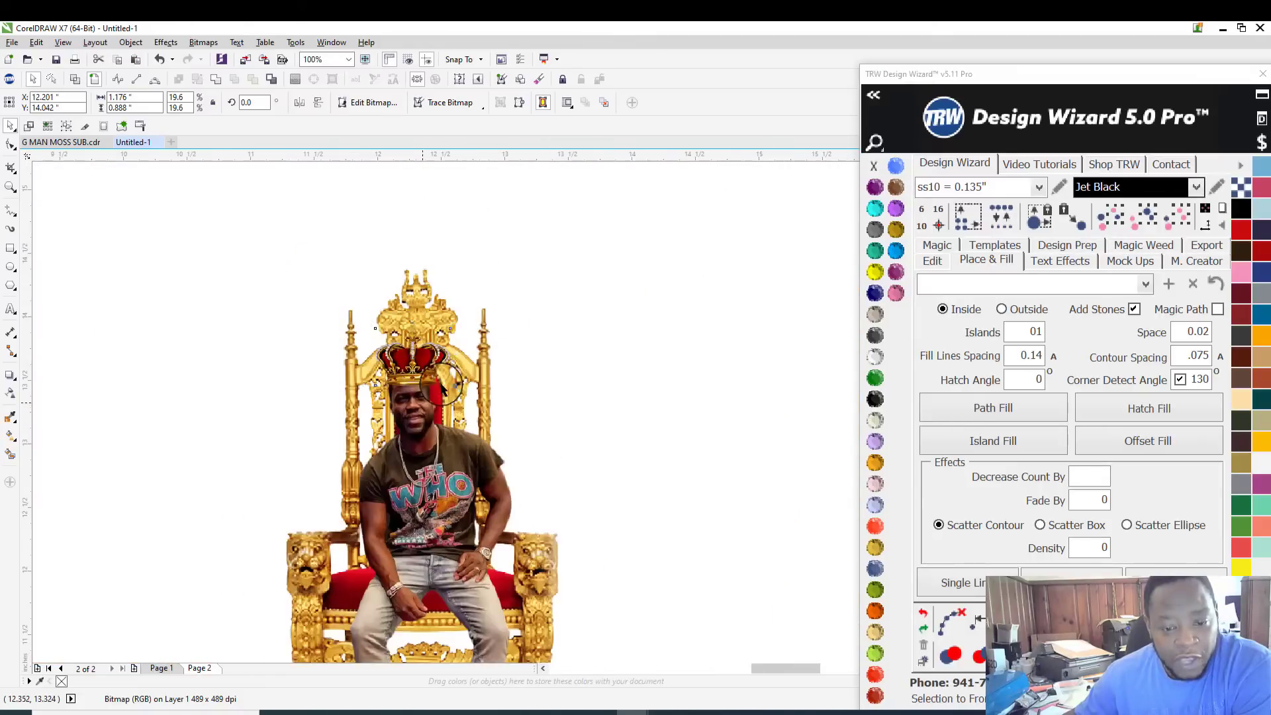
Step: Bring the seated man in front of the crown and reposition the crown behind his head at about X 12.164, Y 14.121 inches
{"action": "scroll", "coordinate": [435, 488], "scroll_direction": "up", "scroll_amount": 1}
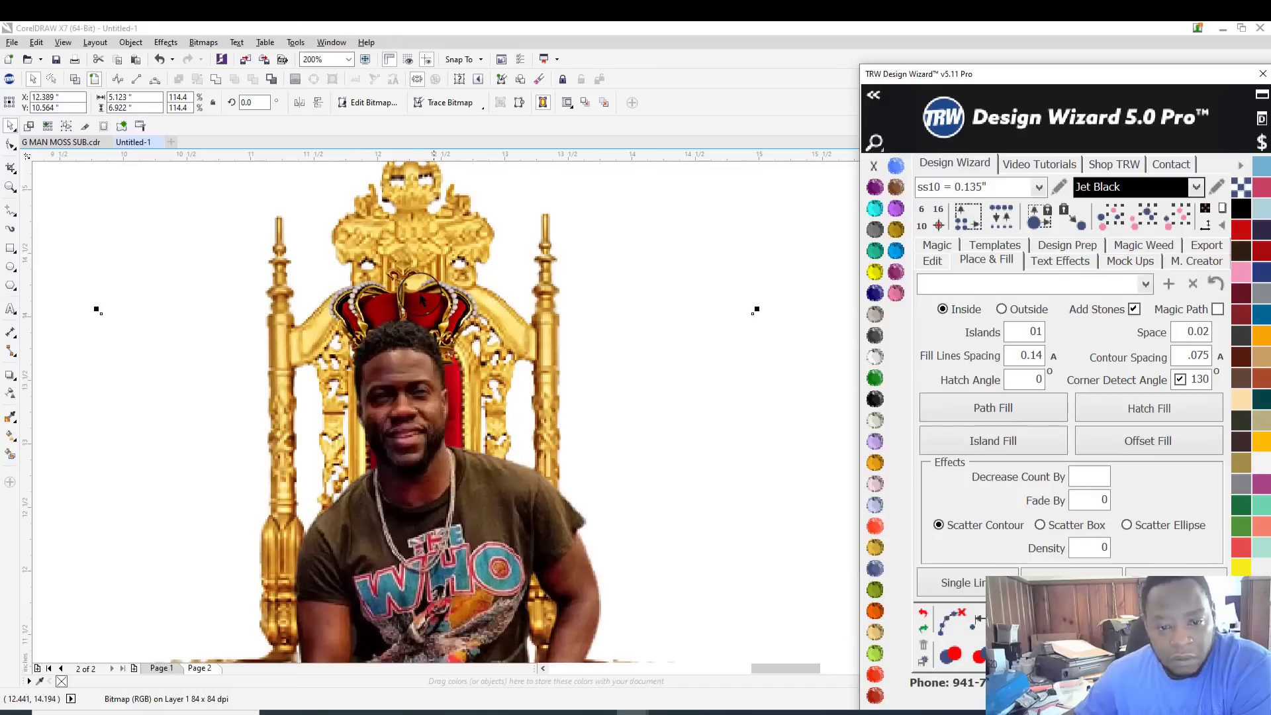
{"action": "left_click", "coordinate": [422, 300]}
{"action": "scroll", "coordinate": [419, 308], "scroll_direction": "up", "scroll_amount": 2}
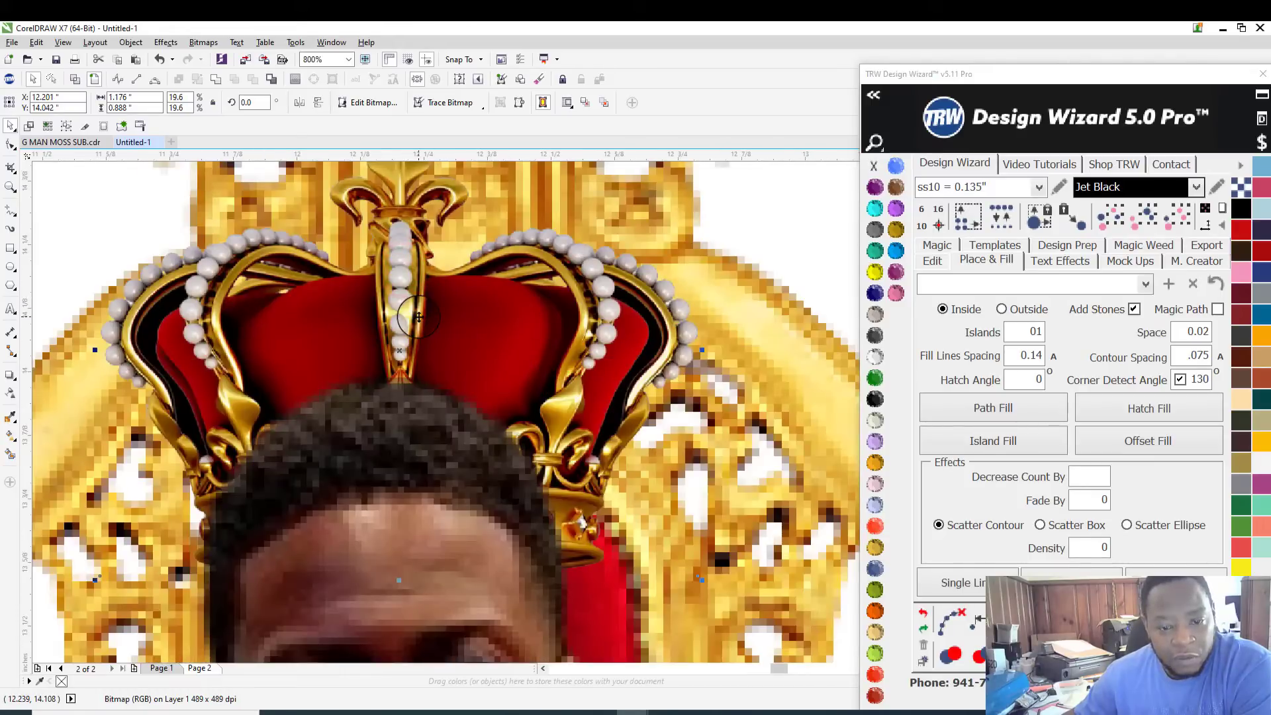
{"action": "left_click_drag", "start_coordinate": [419, 318], "coordinate": [446, 330]}
{"action": "scroll", "coordinate": [447, 331], "scroll_direction": "down", "scroll_amount": 4}
{"action": "scroll", "coordinate": [447, 331], "scroll_direction": "down", "scroll_amount": 2}
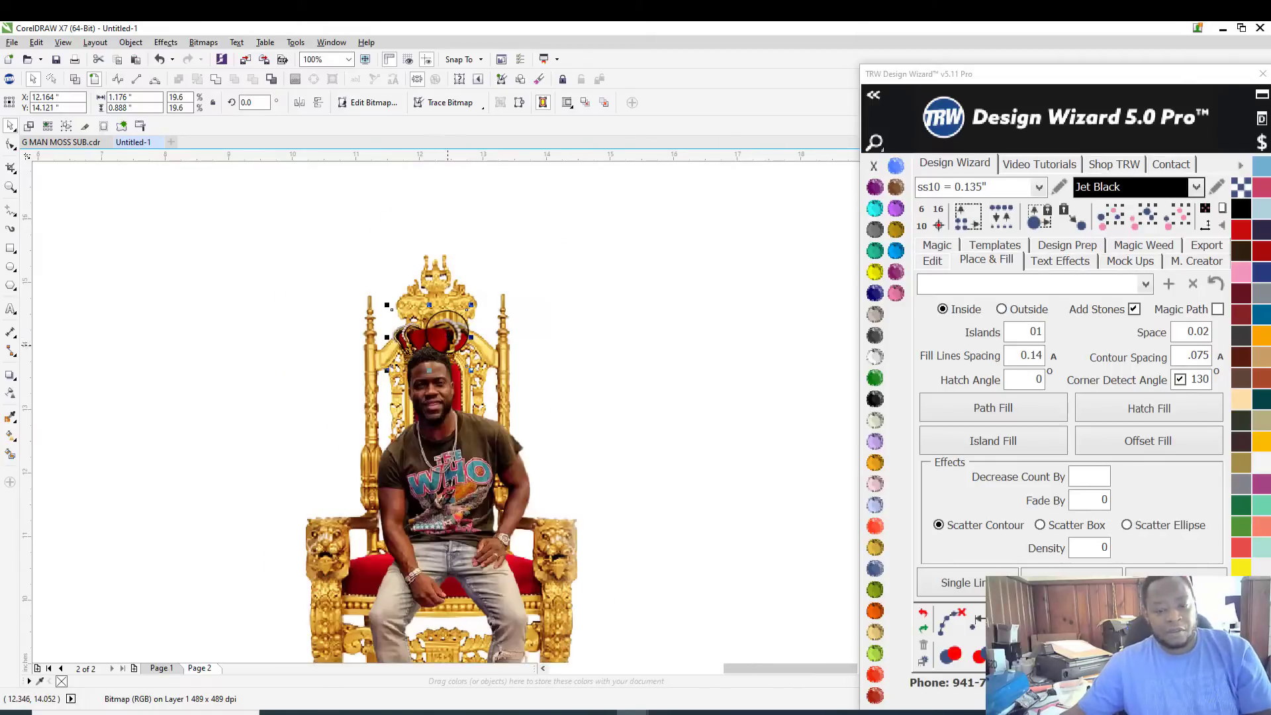
Step: Select the throne, man and crown together and move them to about X 20.417, Y 9.564 inches on the page
{"action": "scroll", "coordinate": [447, 331], "scroll_direction": "down", "scroll_amount": 2}
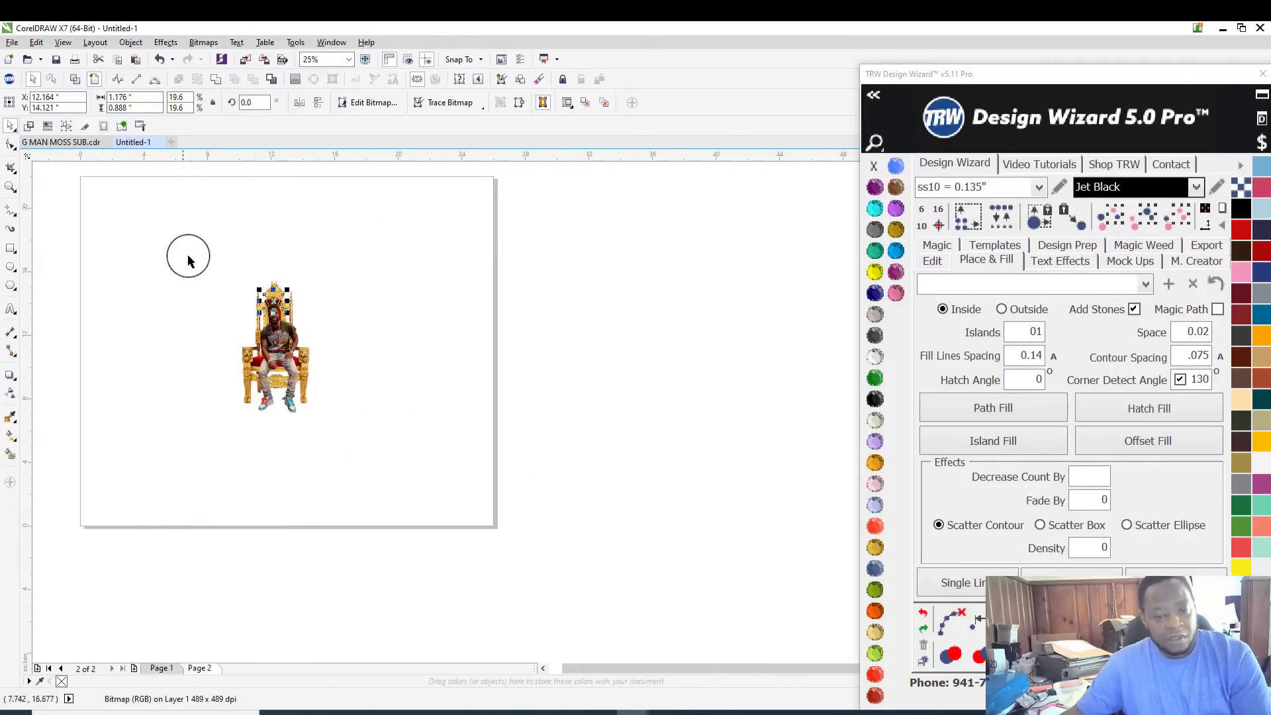
{"action": "left_click_drag", "start_coordinate": [188, 255], "coordinate": [384, 495]}
{"action": "left_click_drag", "start_coordinate": [286, 372], "coordinate": [426, 353]}
{"action": "scroll", "coordinate": [426, 353], "scroll_direction": "up", "scroll_amount": 1}
{"action": "left_click", "coordinate": [539, 303]}
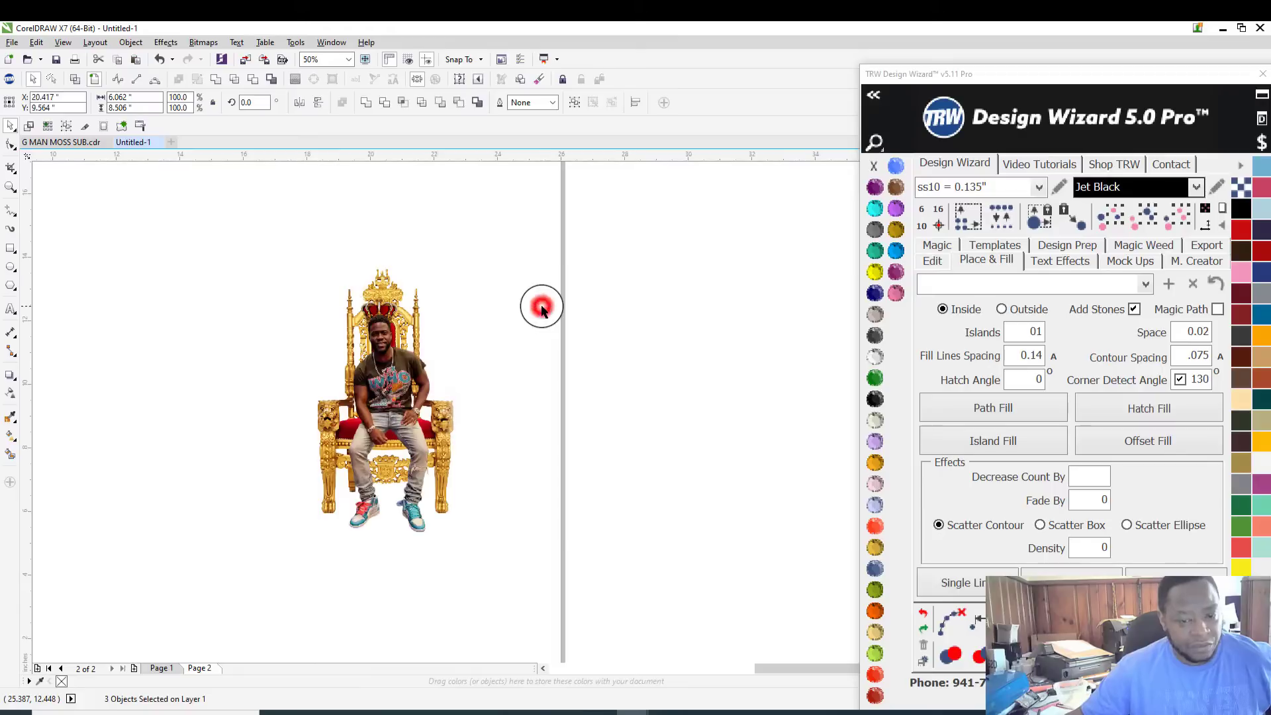
Step: Select the crown and the seated man and cut away the part of his head that overlaps the crown
{"action": "scroll", "coordinate": [539, 304], "scroll_direction": "up", "scroll_amount": 3}
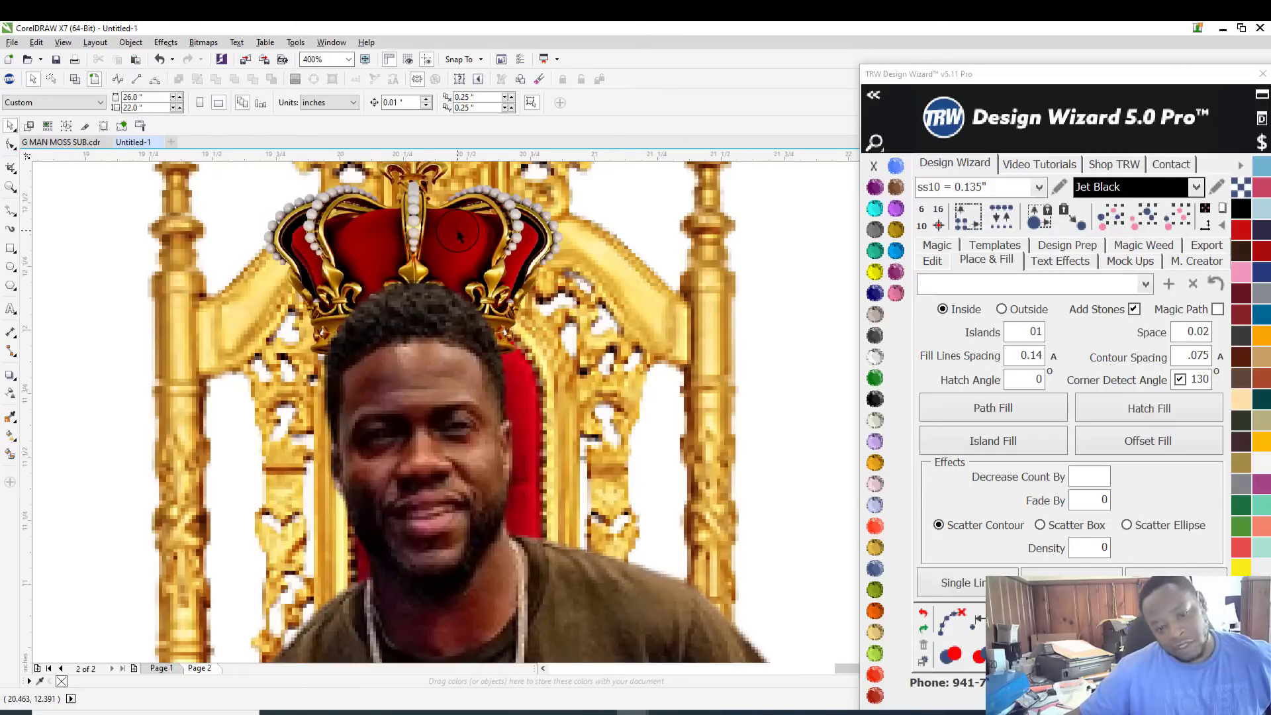
{"action": "left_click", "coordinate": [457, 233]}
{"action": "scroll", "coordinate": [433, 394], "scroll_direction": "down", "scroll_amount": 2}
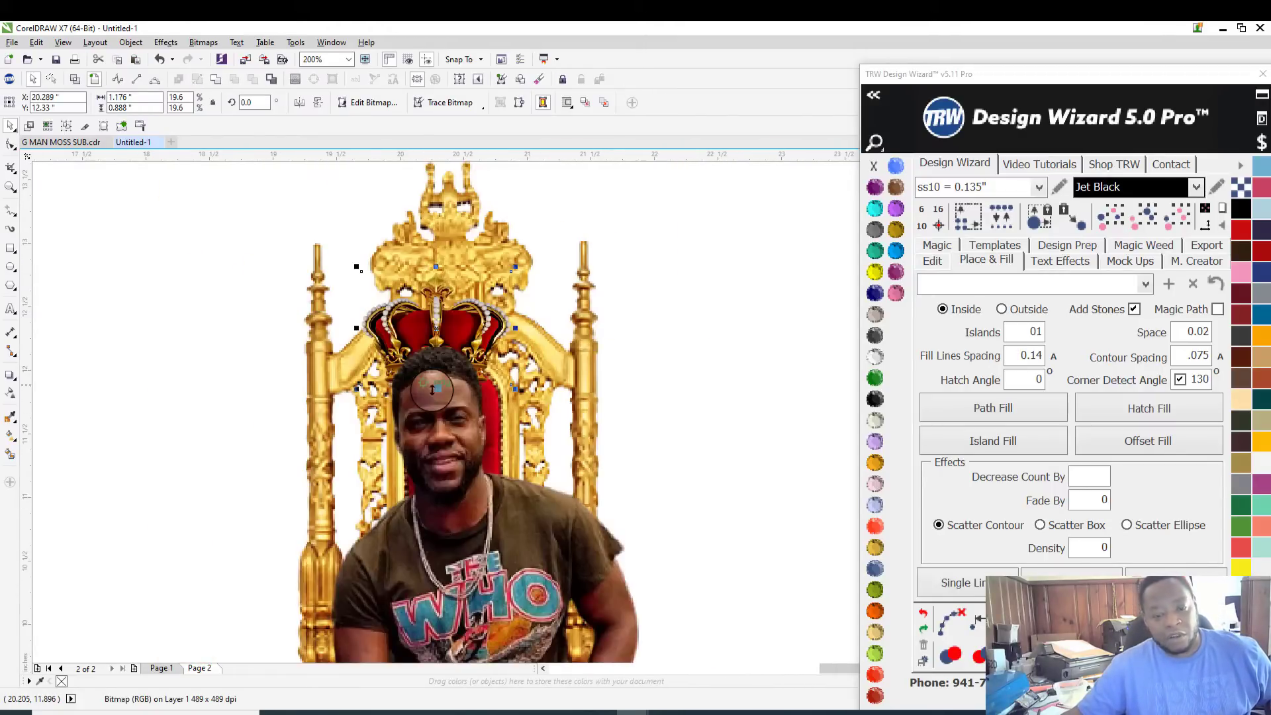
{"action": "scroll", "coordinate": [431, 394], "scroll_direction": "up", "scroll_amount": 1}
{"action": "scroll", "coordinate": [431, 394], "scroll_direction": "up", "scroll_amount": 2}
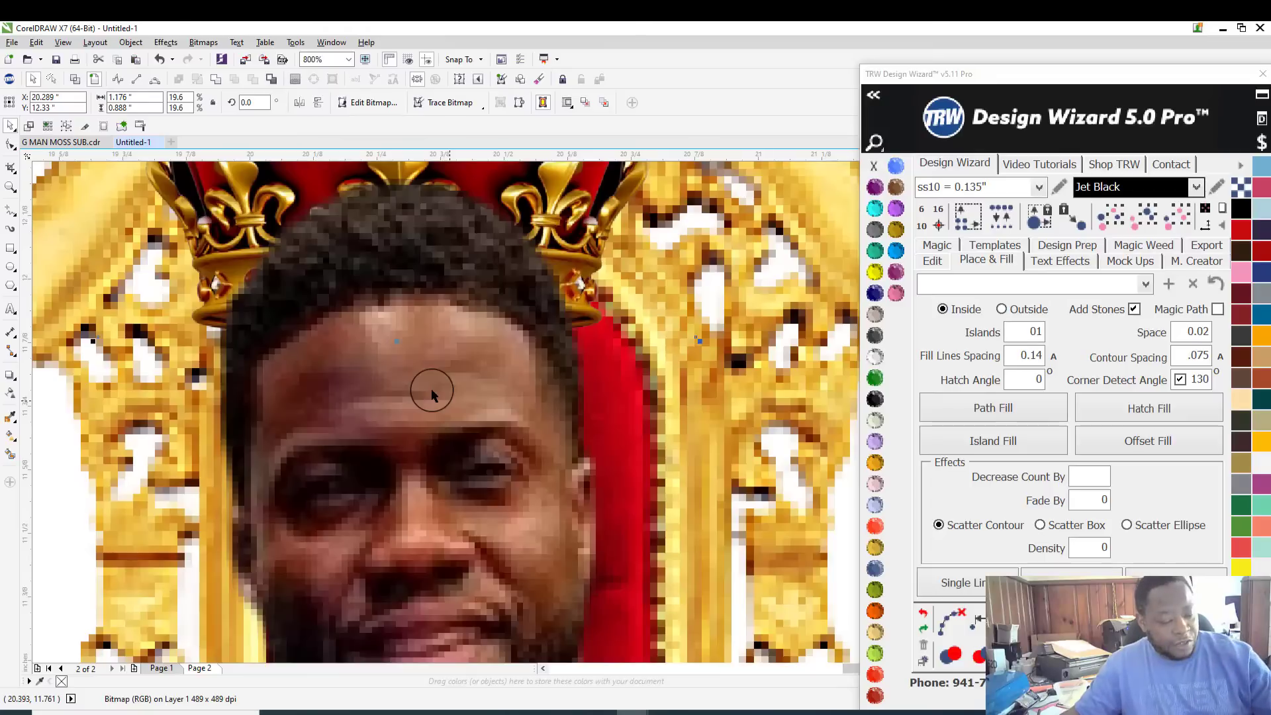
{"action": "left_click", "coordinate": [510, 482], "text": "shift"}
{"action": "scroll", "coordinate": [393, 407], "scroll_direction": "down", "scroll_amount": 2}
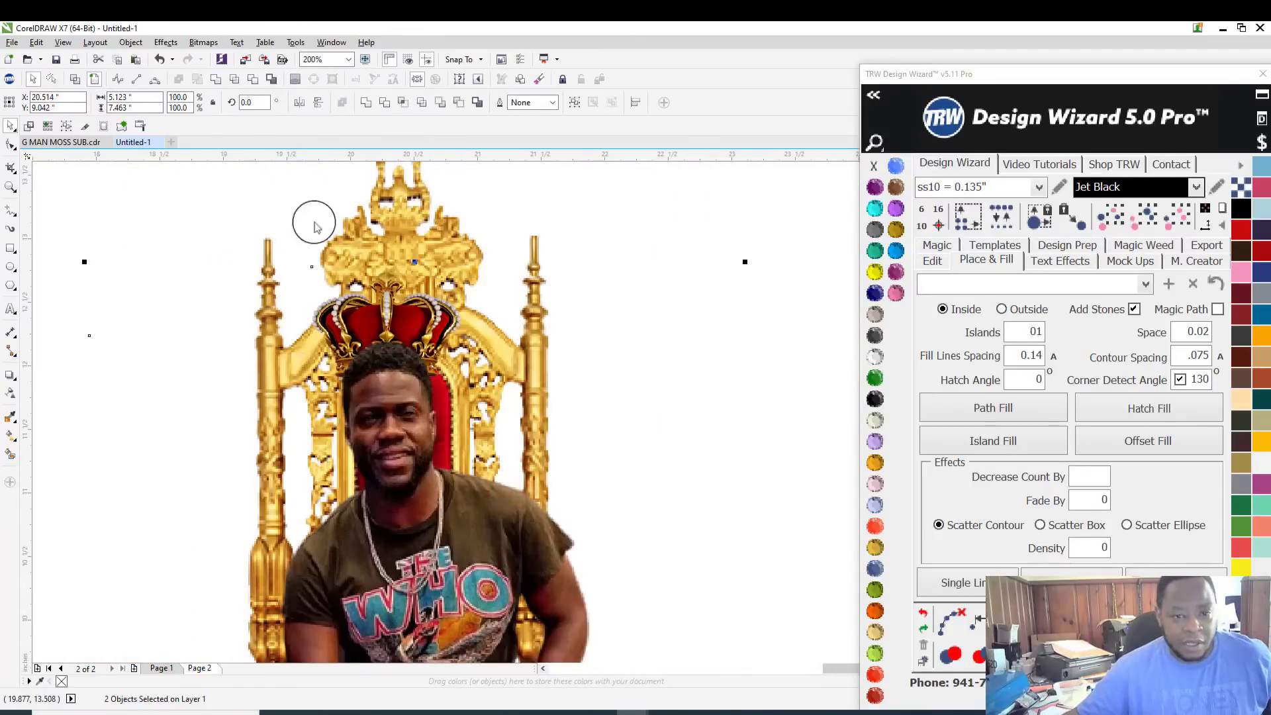
{"action": "left_click", "coordinate": [253, 80]}
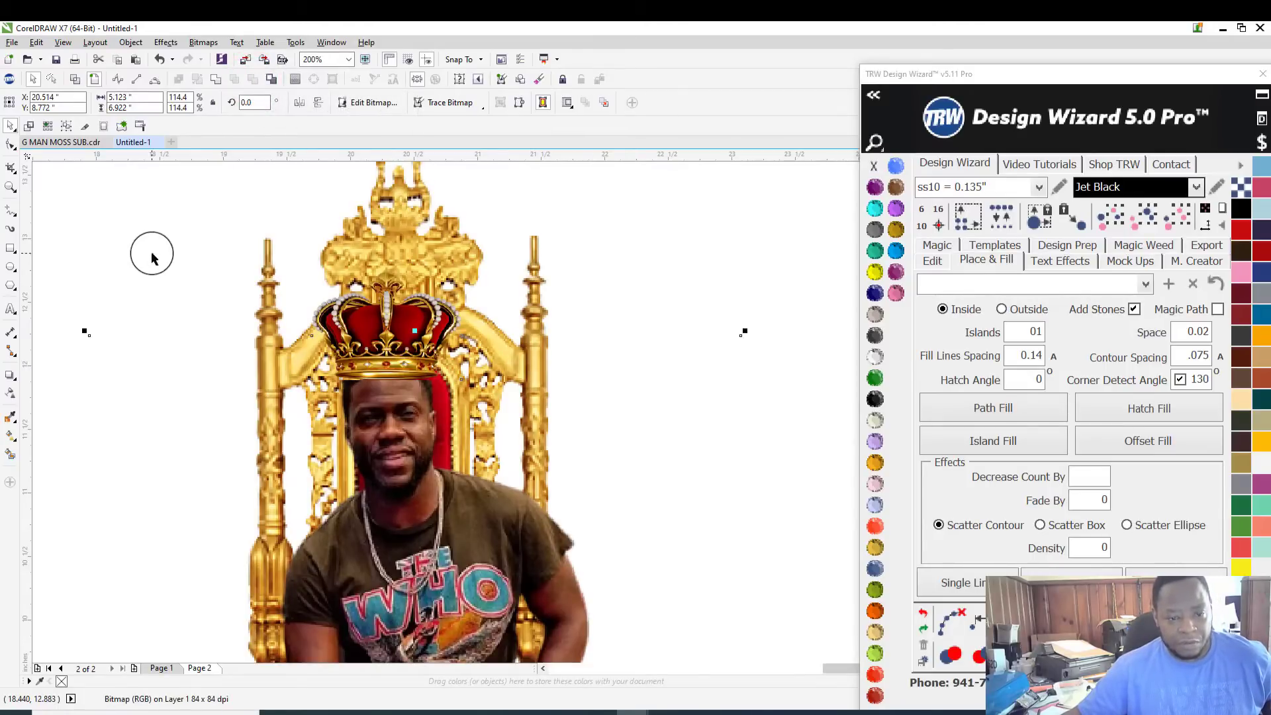
Step: Shift the crown slightly to check the trimmed edge of the man's head and move it back into place
{"action": "scroll", "coordinate": [457, 233], "scroll_direction": "up", "scroll_amount": 2}
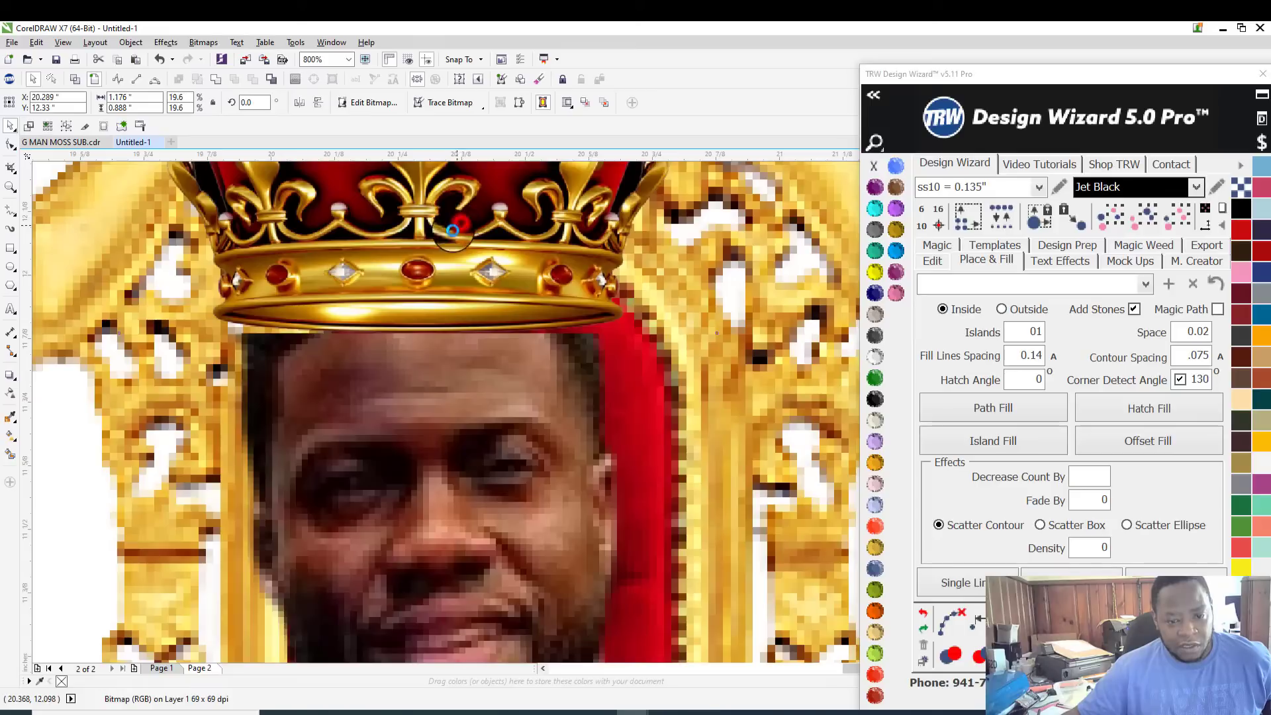
{"action": "left_click_drag", "start_coordinate": [452, 230], "coordinate": [436, 259]}
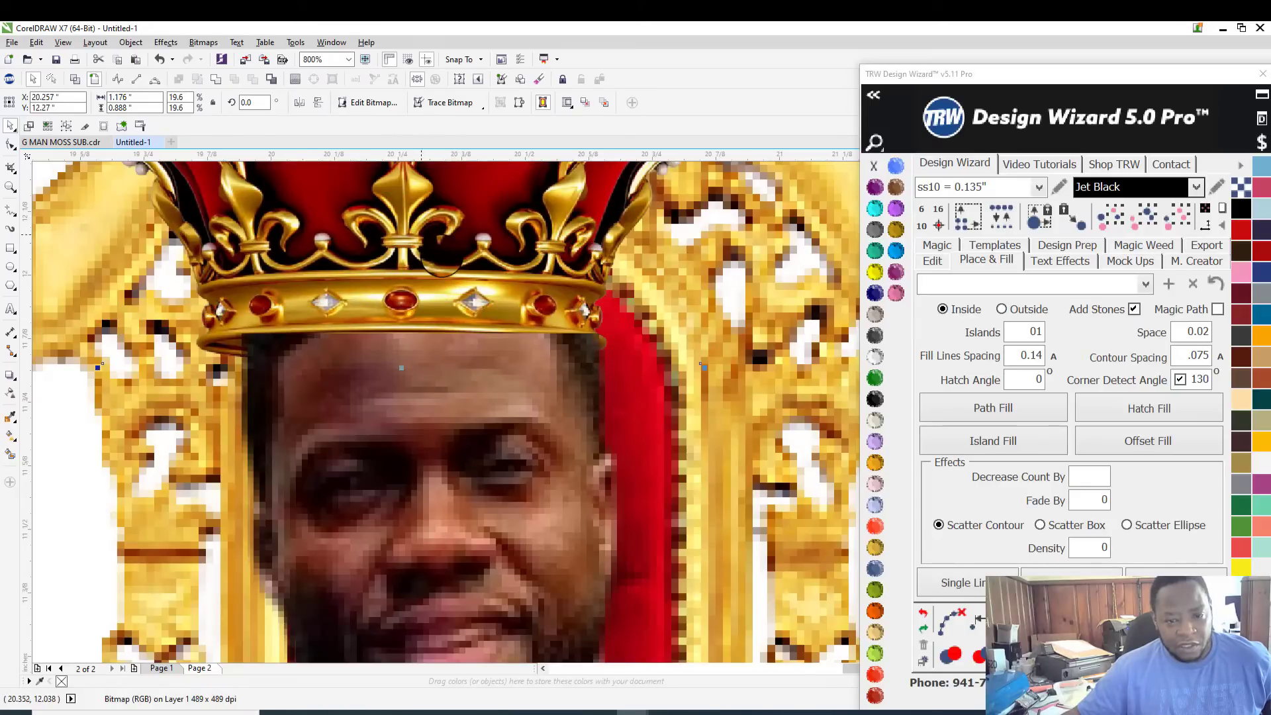
{"action": "left_click_drag", "start_coordinate": [403, 212], "coordinate": [463, 205]}
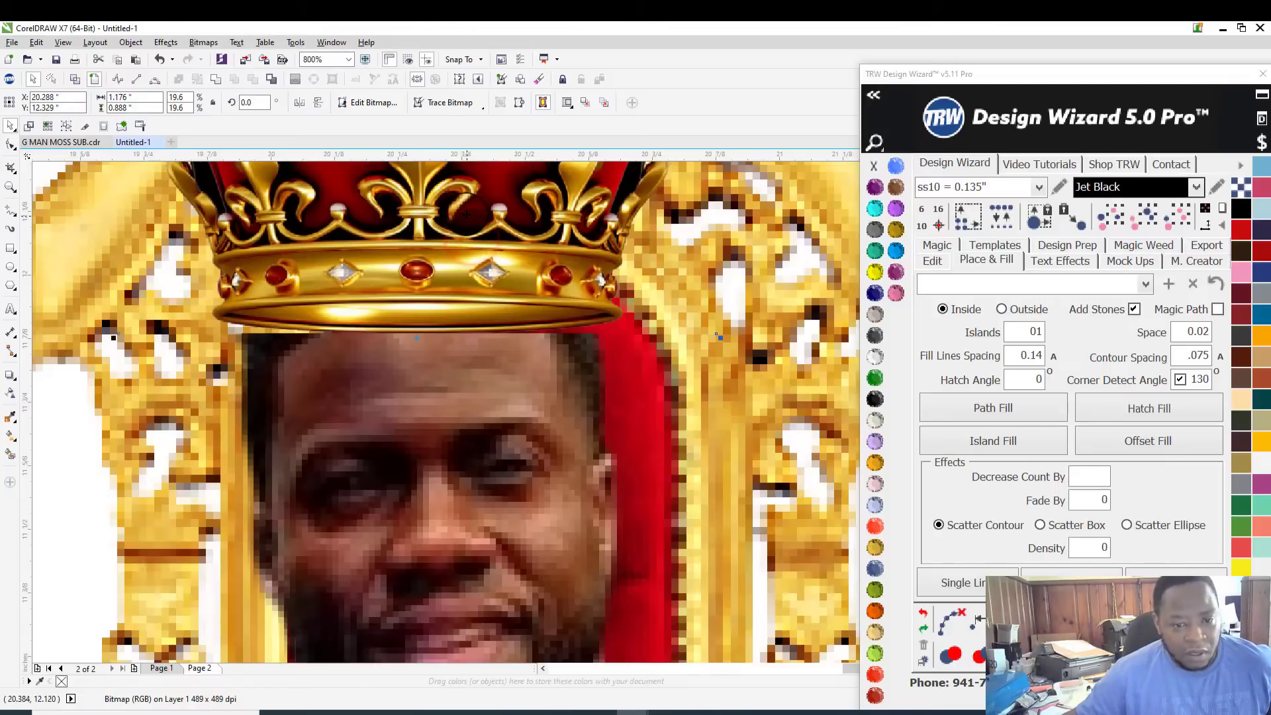
Step: Move the crown up to about Y 12.357 inches, clear of the trimmed edge of the man's head
{"action": "left_click_drag", "start_coordinate": [468, 258], "coordinate": [469, 239]}
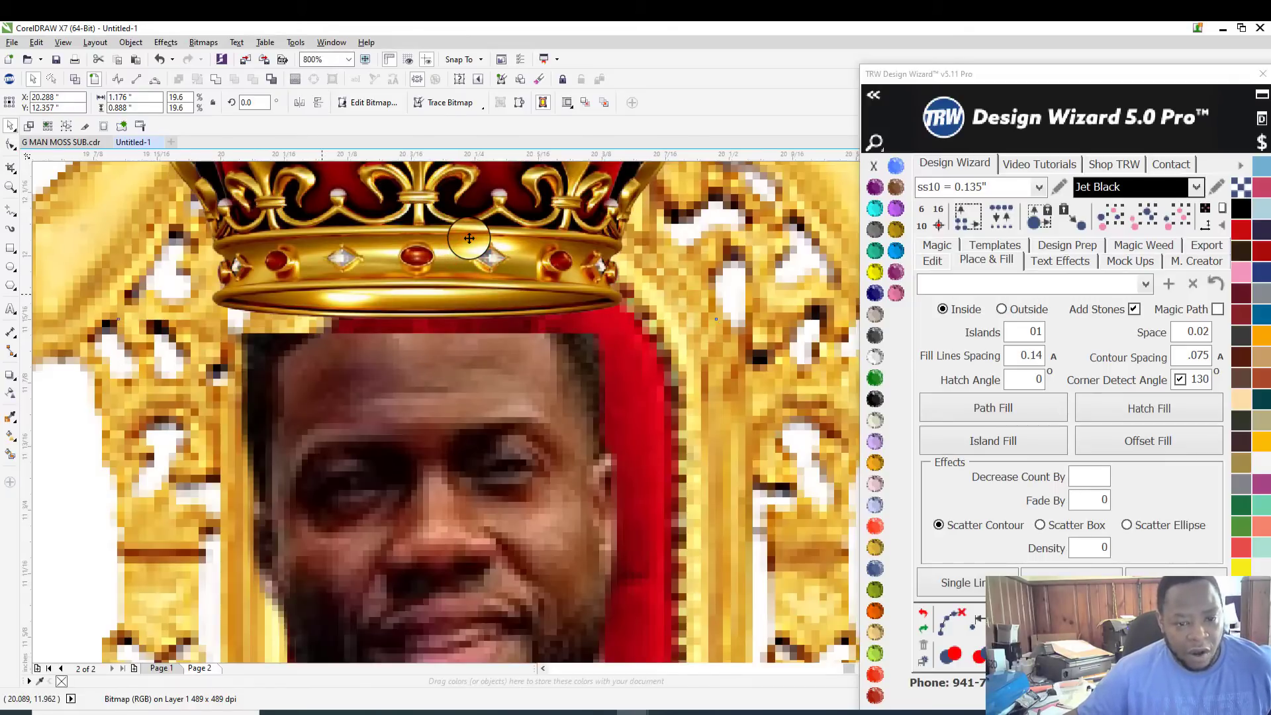
{"action": "scroll", "coordinate": [468, 238], "scroll_direction": "up", "scroll_amount": 1}
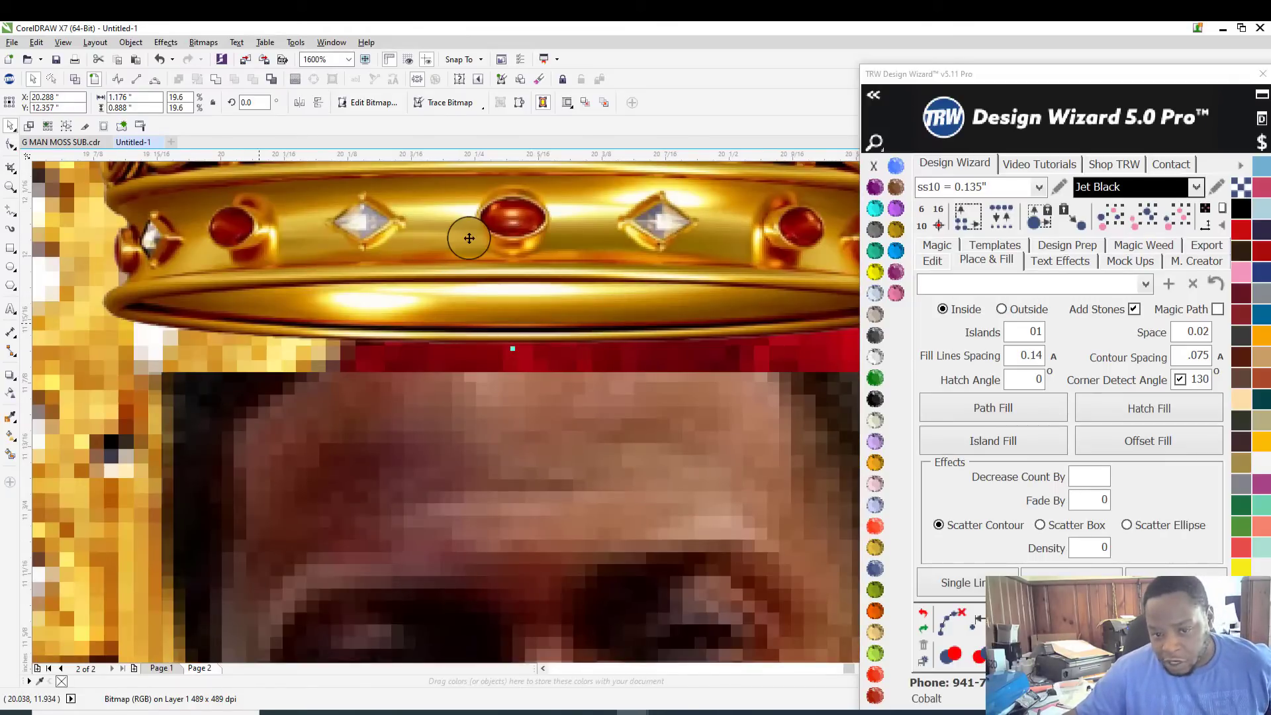
{"action": "scroll", "coordinate": [468, 237], "scroll_direction": "down", "scroll_amount": 3}
{"action": "scroll", "coordinate": [469, 238], "scroll_direction": "up", "scroll_amount": 1}
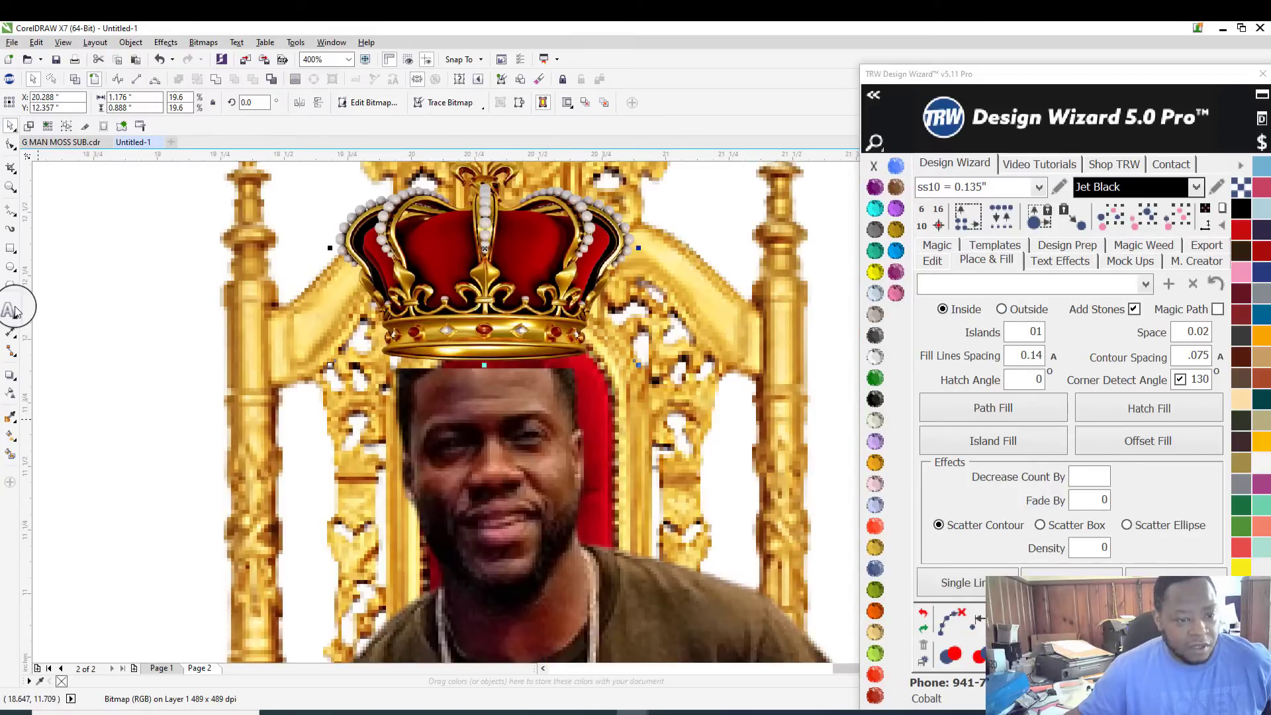
Step: Draw an ellipse about 0.94 by 0.185 inches below the crown, fill it with TRW Blue and remove its outline
{"action": "left_click", "coordinate": [12, 268]}
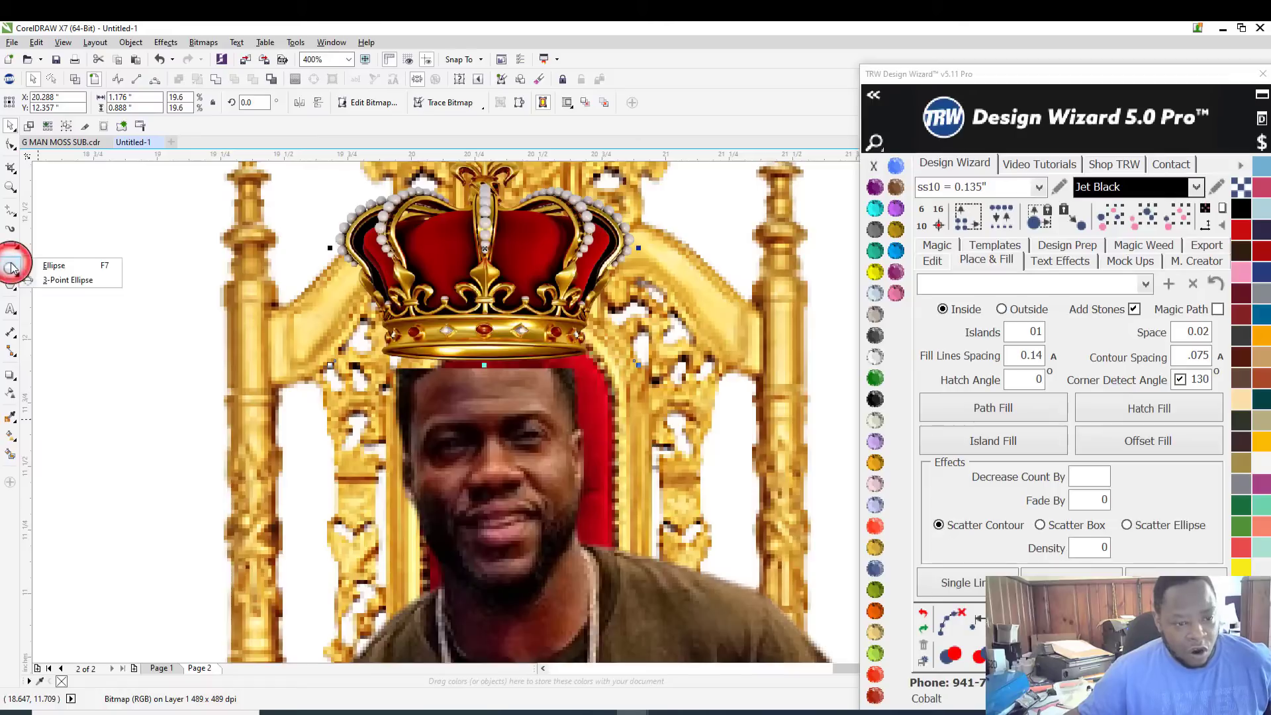
{"action": "left_click", "coordinate": [53, 266]}
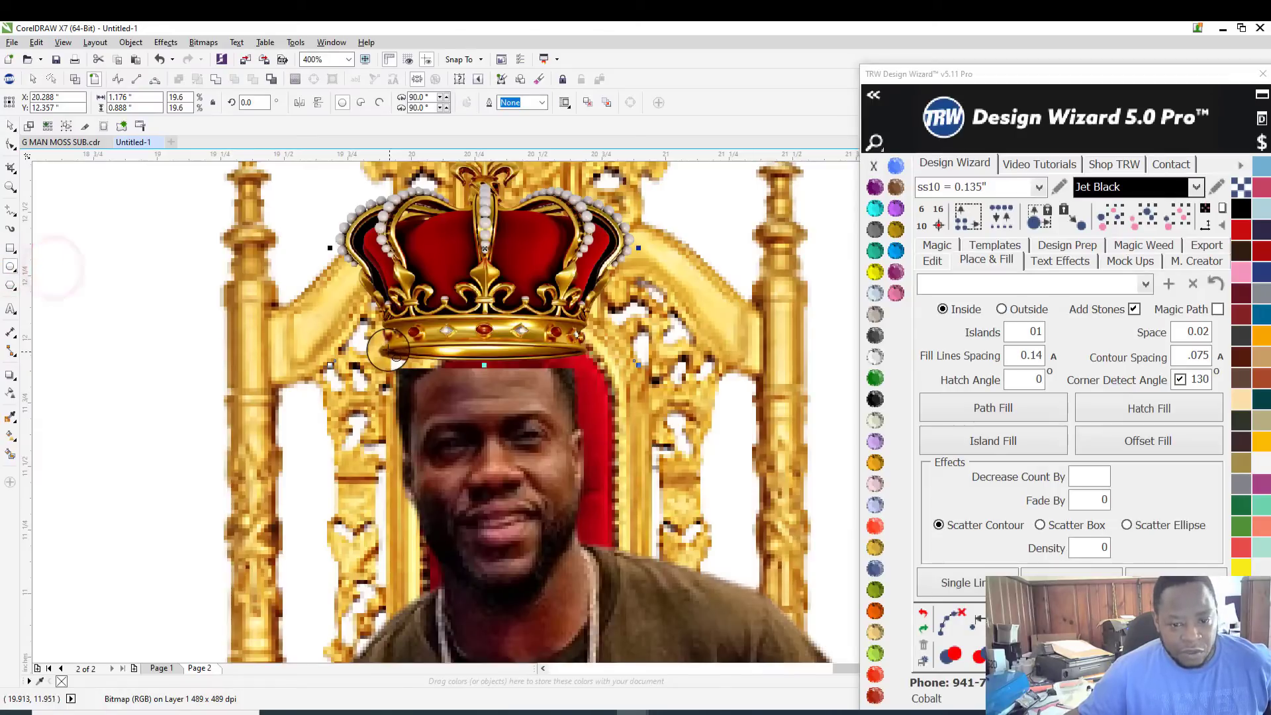
{"action": "left_click_drag", "start_coordinate": [390, 352], "coordinate": [646, 389]}
{"action": "left_click_drag", "start_coordinate": [630, 393], "coordinate": [631, 398]}
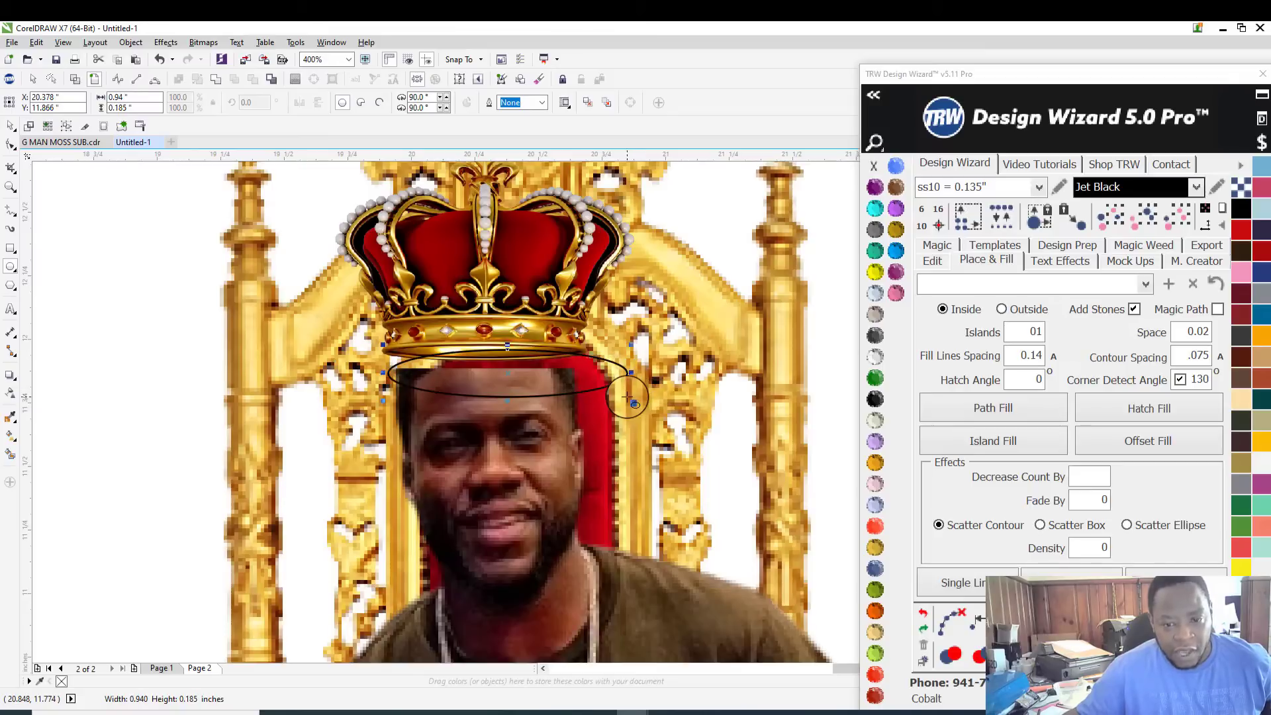
{"action": "left_click", "coordinate": [898, 254]}
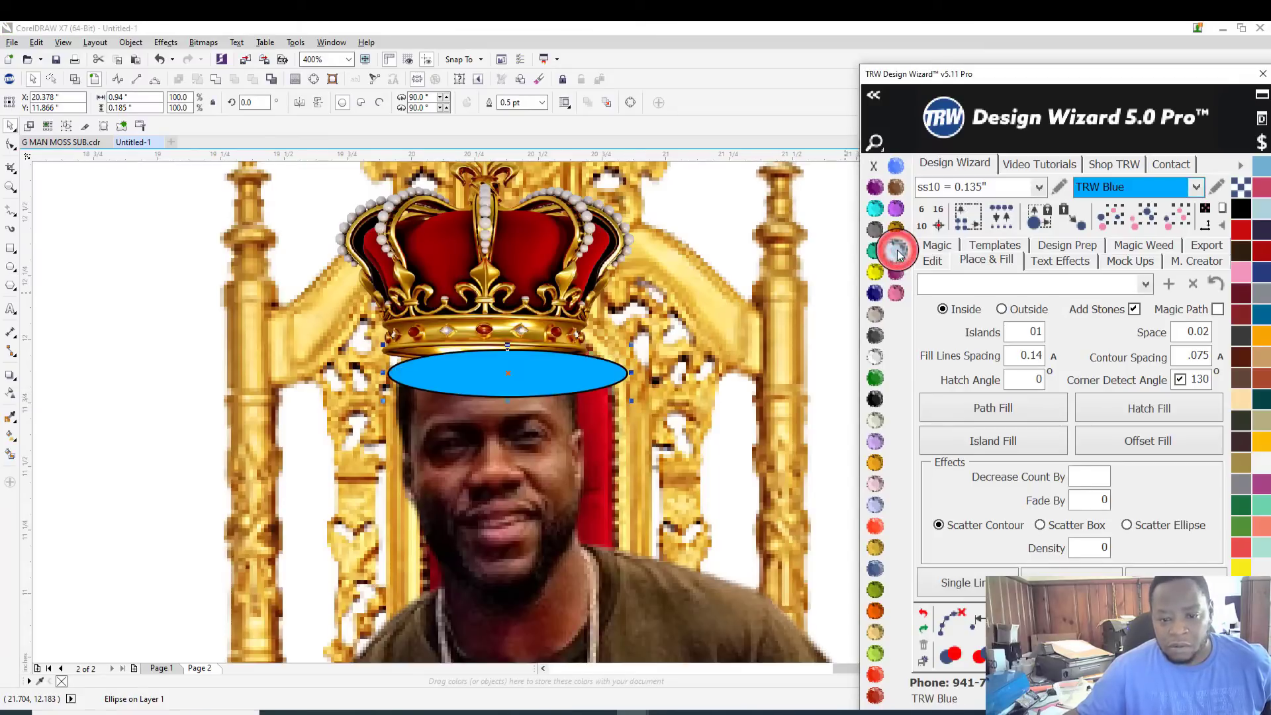
{"action": "right_click", "coordinate": [872, 169]}
Step: Move the blue ellipse under the crown to about X 20.3, Y 11.875 inches and convert it to curves
{"action": "scroll", "coordinate": [474, 360], "scroll_direction": "up", "scroll_amount": 1}
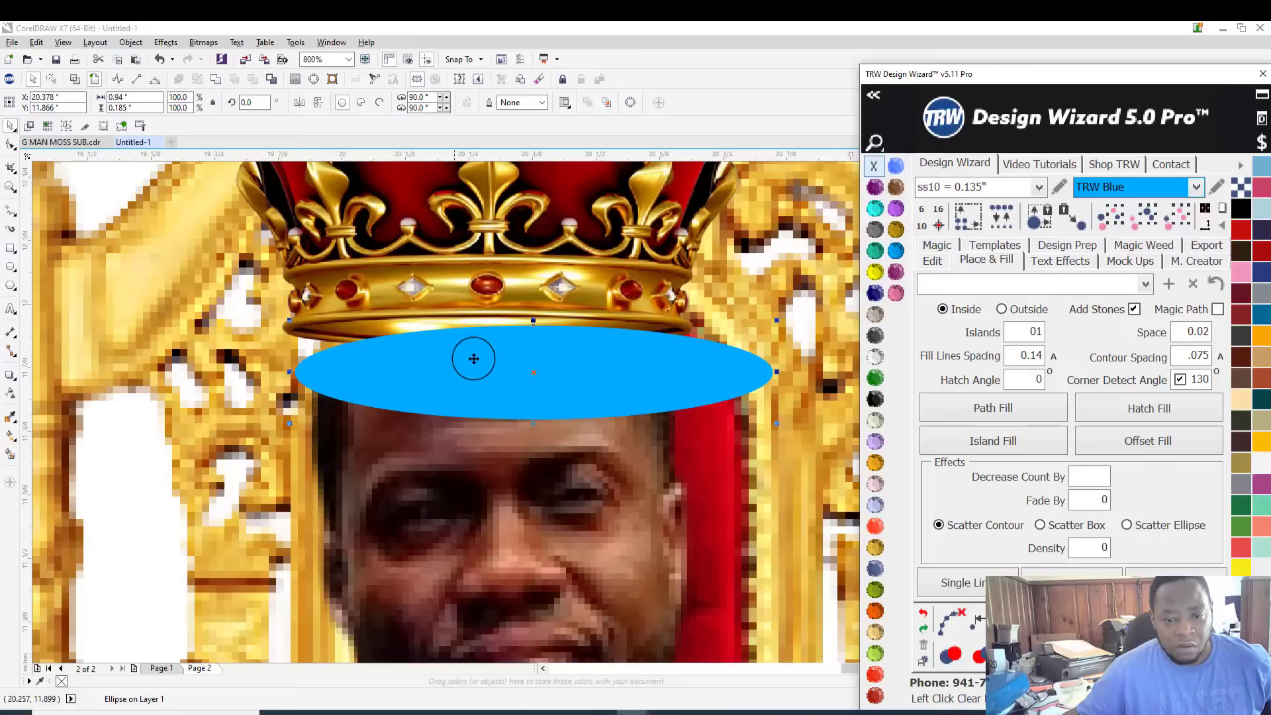
{"action": "left_click", "coordinate": [511, 381]}
{"action": "left_click_drag", "start_coordinate": [472, 380], "coordinate": [472, 379]}
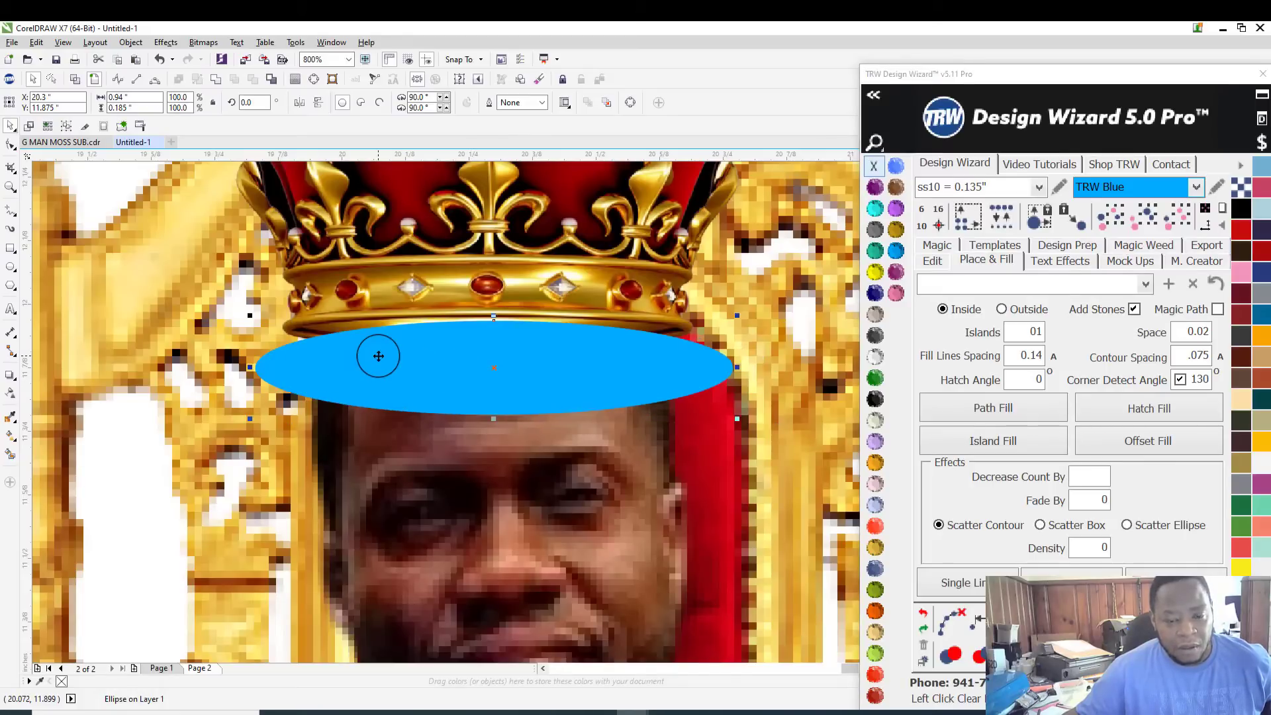
{"action": "left_click", "coordinate": [378, 355]}
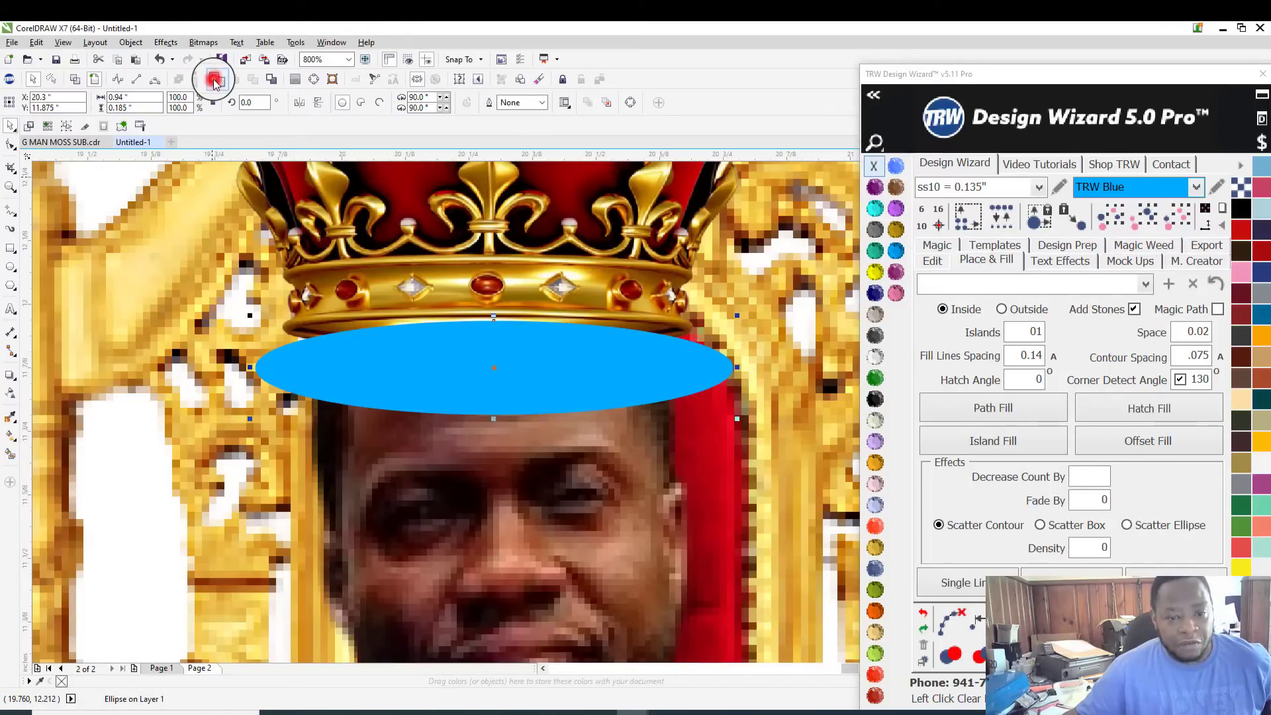
{"action": "left_click", "coordinate": [213, 80]}
Step: Add a node on the blue curve's upper left edge and pull it to the crown's lower left rim
{"action": "scroll", "coordinate": [252, 275], "scroll_direction": "down", "scroll_amount": 1}
{"action": "scroll", "coordinate": [294, 286], "scroll_direction": "up", "scroll_amount": 1}
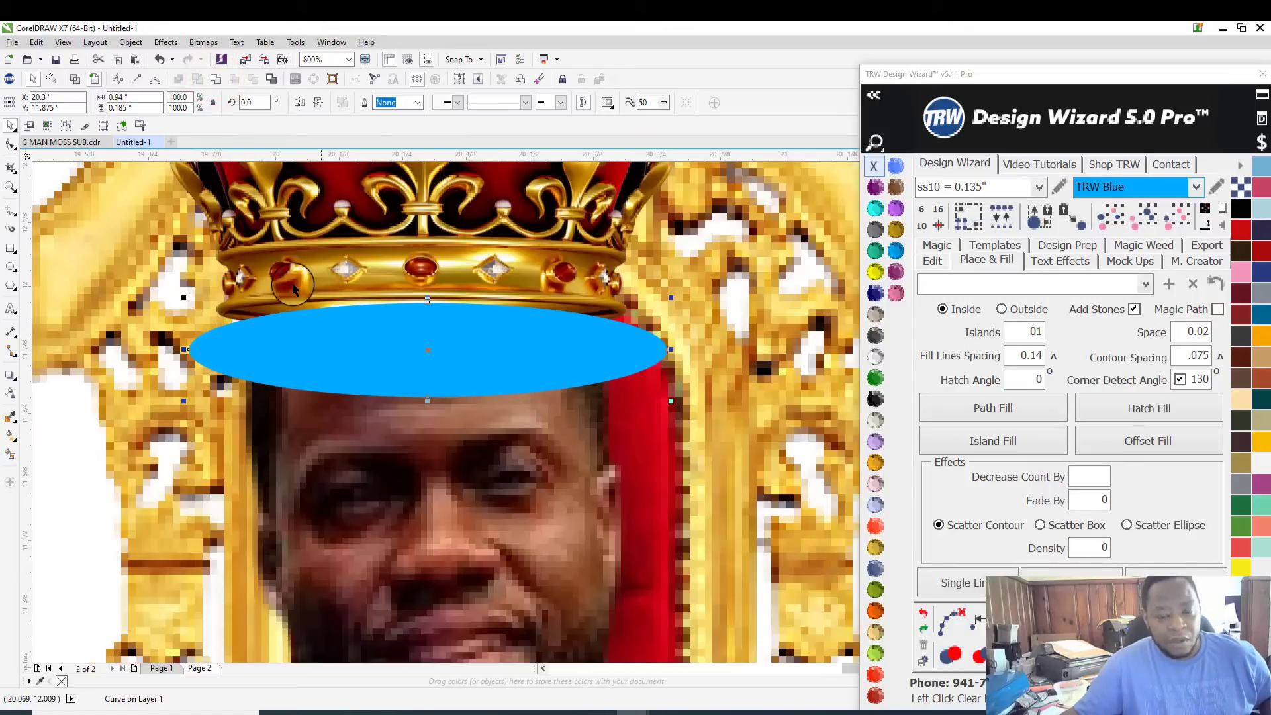
{"action": "key", "text": "F10"}
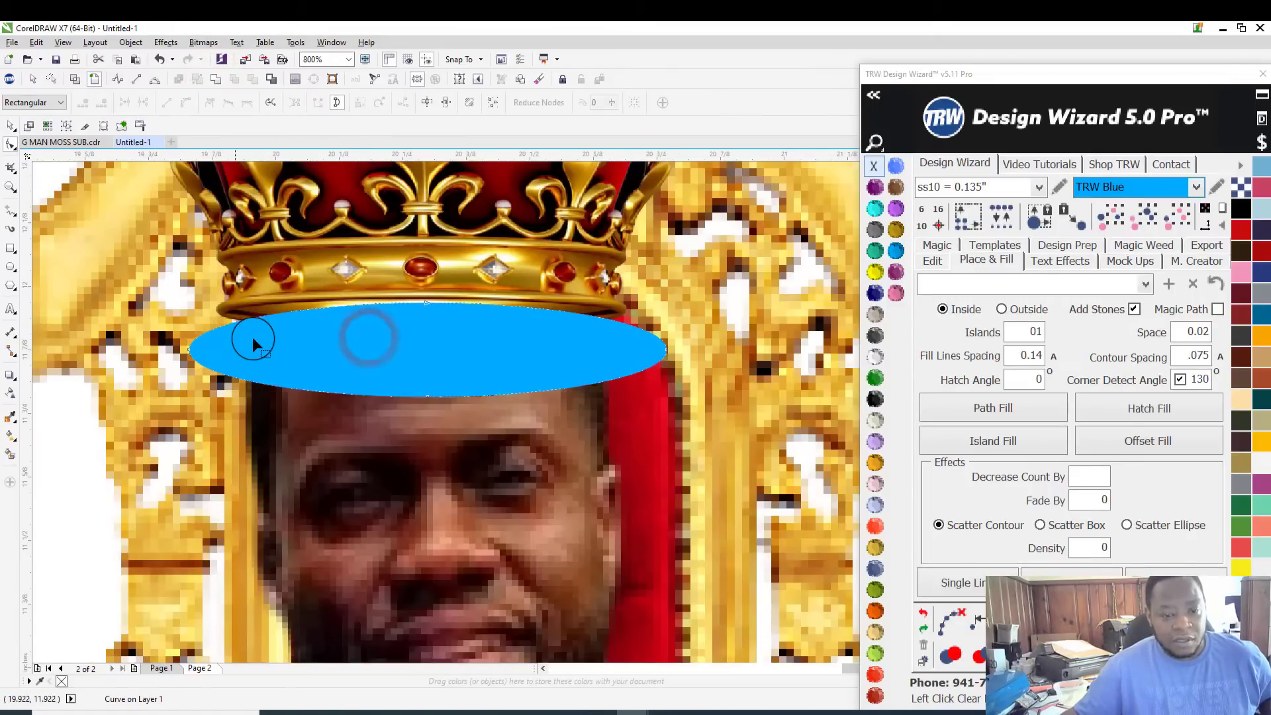
{"action": "left_click", "coordinate": [227, 321]}
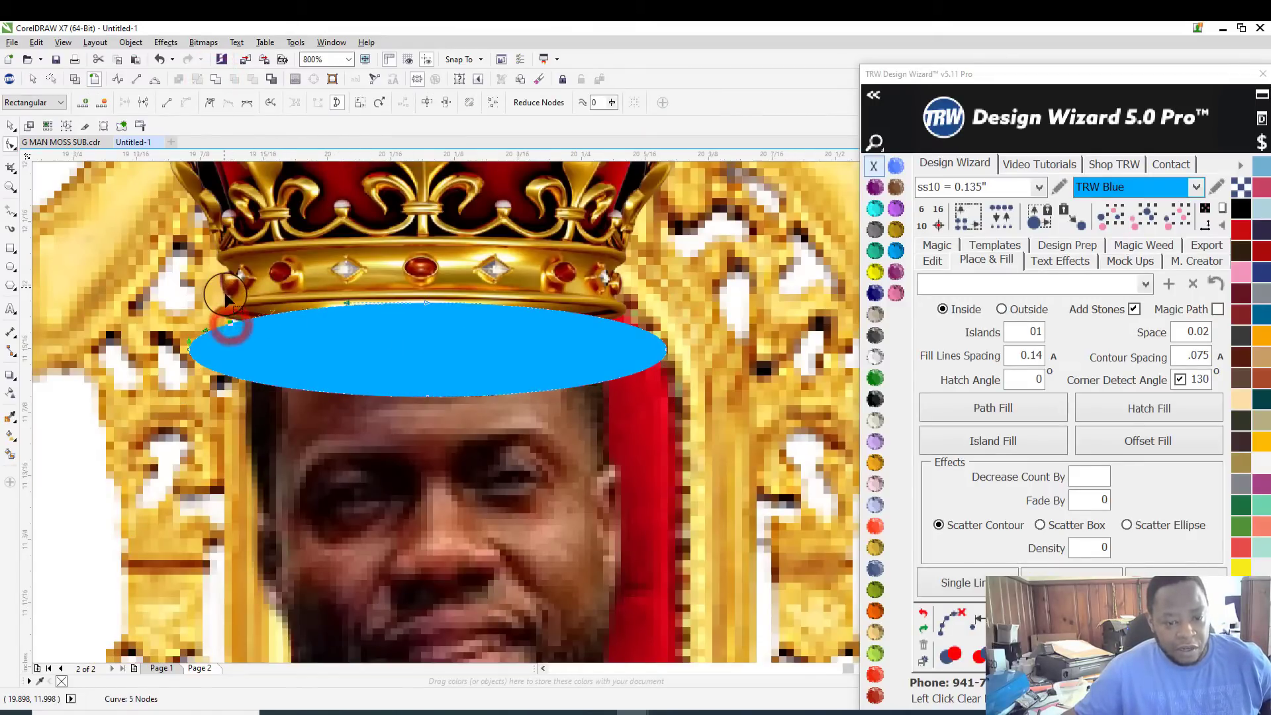
{"action": "scroll", "coordinate": [228, 310], "scroll_direction": "up", "scroll_amount": 1}
{"action": "left_click_drag", "start_coordinate": [237, 358], "coordinate": [238, 336]}
{"action": "scroll", "coordinate": [237, 332], "scroll_direction": "down", "scroll_amount": 2}
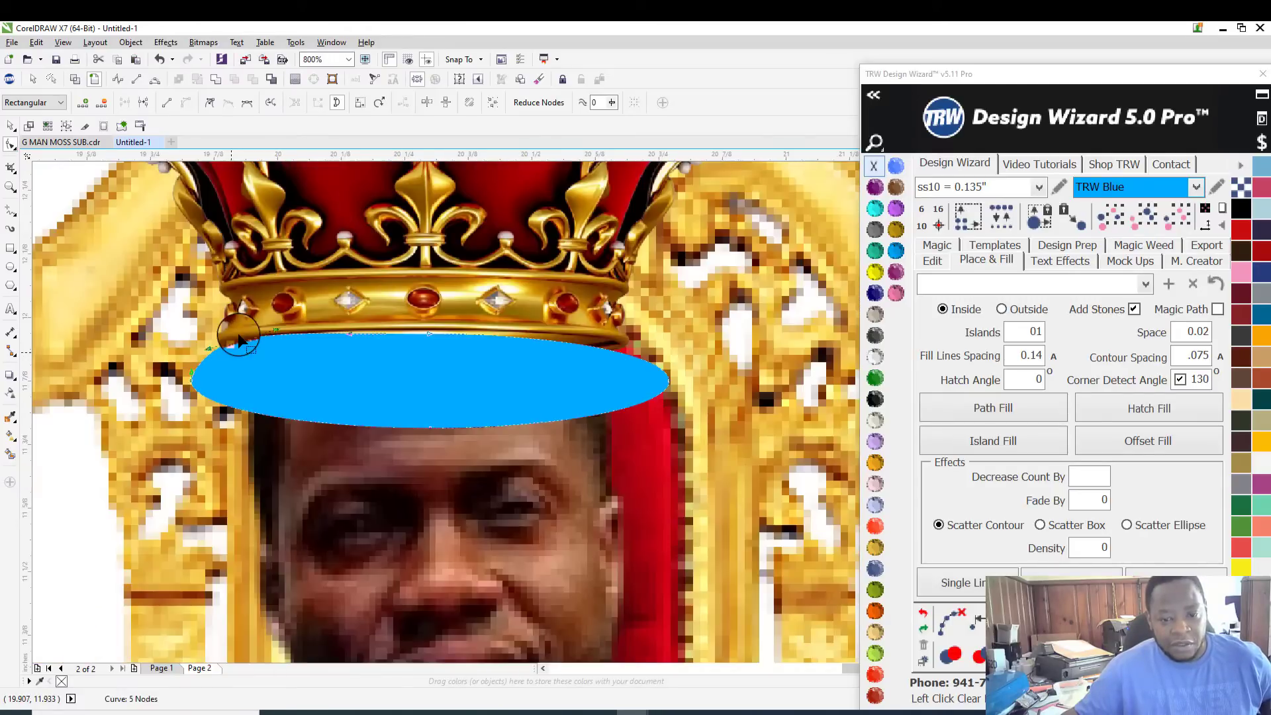
Step: Move the blue curve's right end node in to the crown's lower right rim and make it a cusp node
{"action": "scroll", "coordinate": [421, 364], "scroll_direction": "down", "scroll_amount": 1}
{"action": "scroll", "coordinate": [480, 371], "scroll_direction": "up", "scroll_amount": 3}
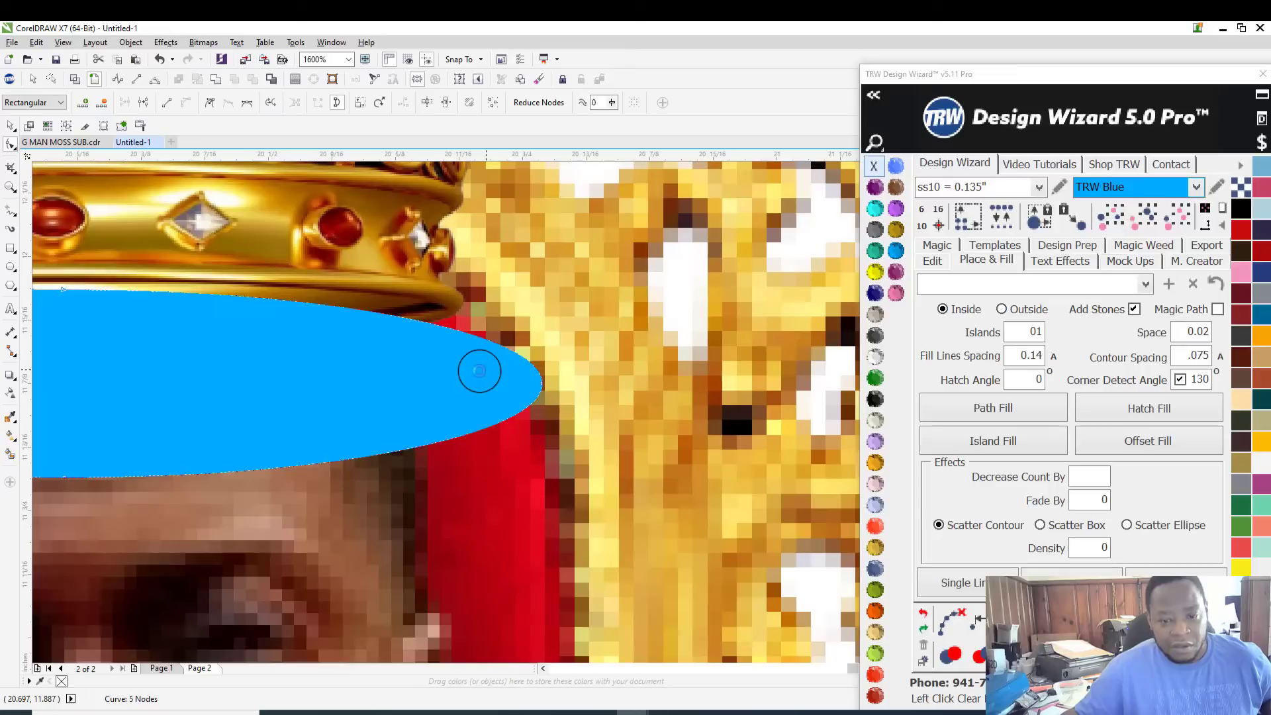
{"action": "double_click", "coordinate": [541, 384]}
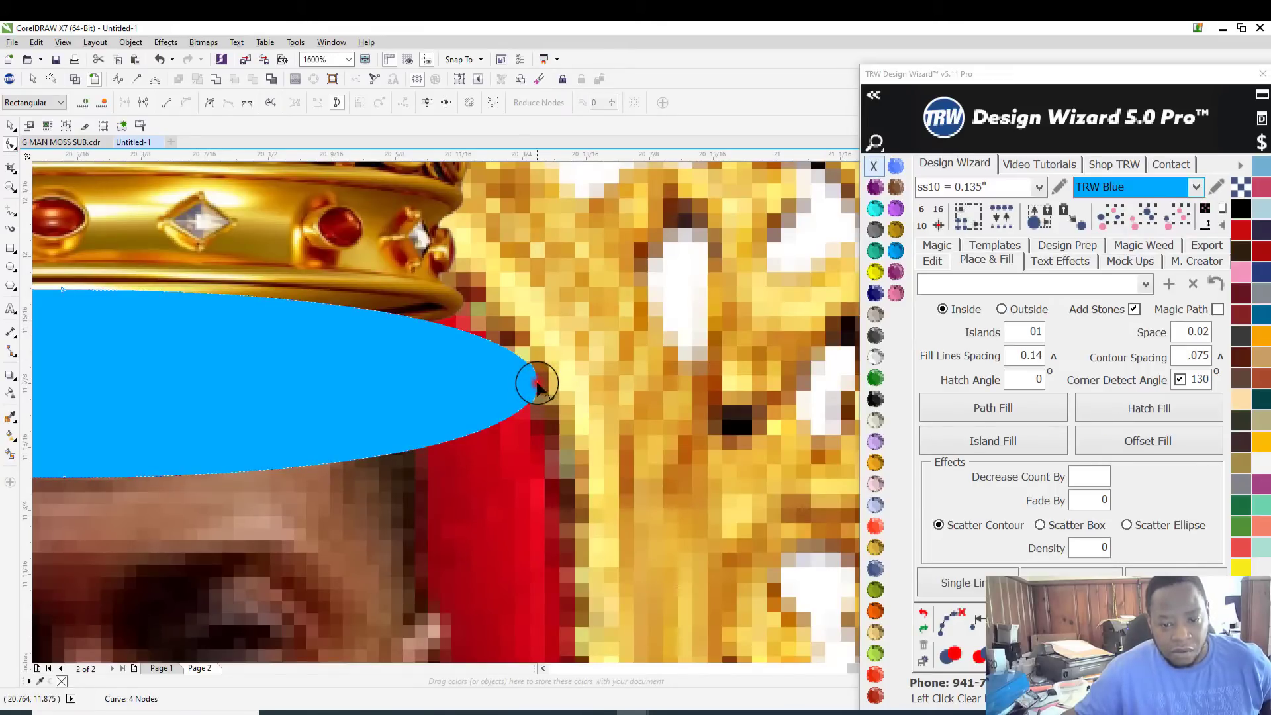
{"action": "left_click_drag", "start_coordinate": [534, 379], "coordinate": [444, 309]}
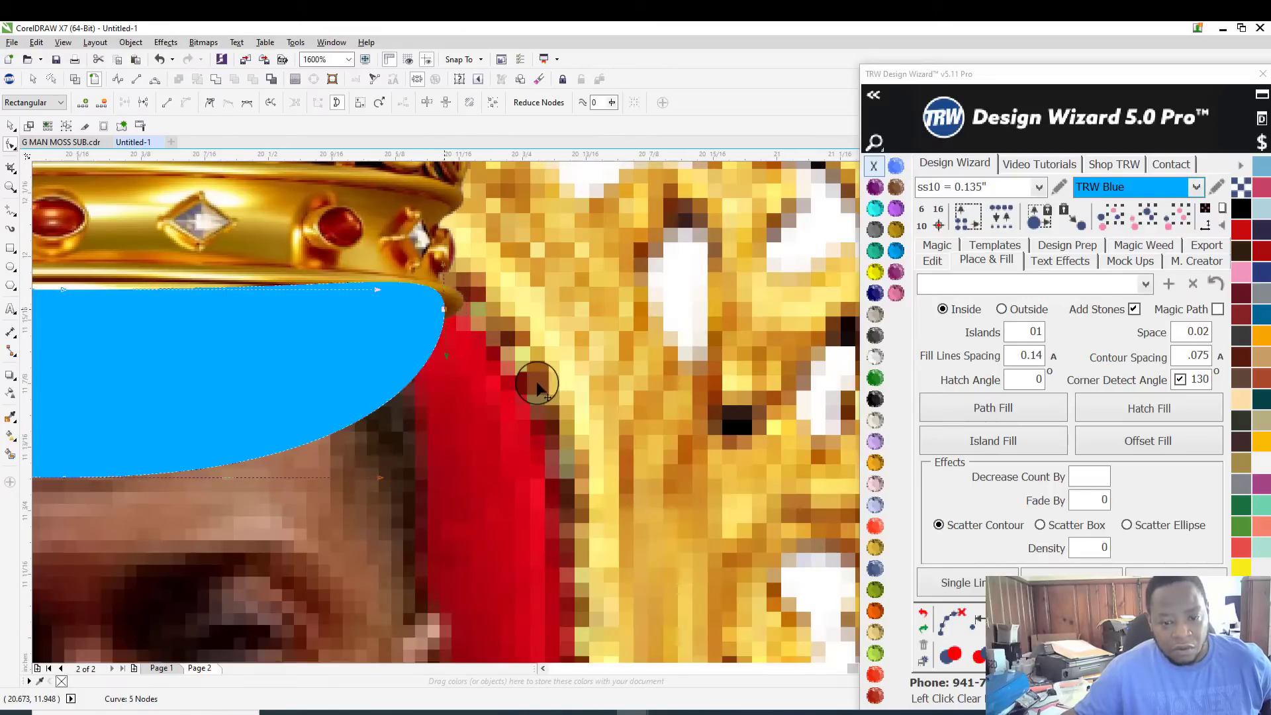
{"action": "right_click", "coordinate": [444, 310]}
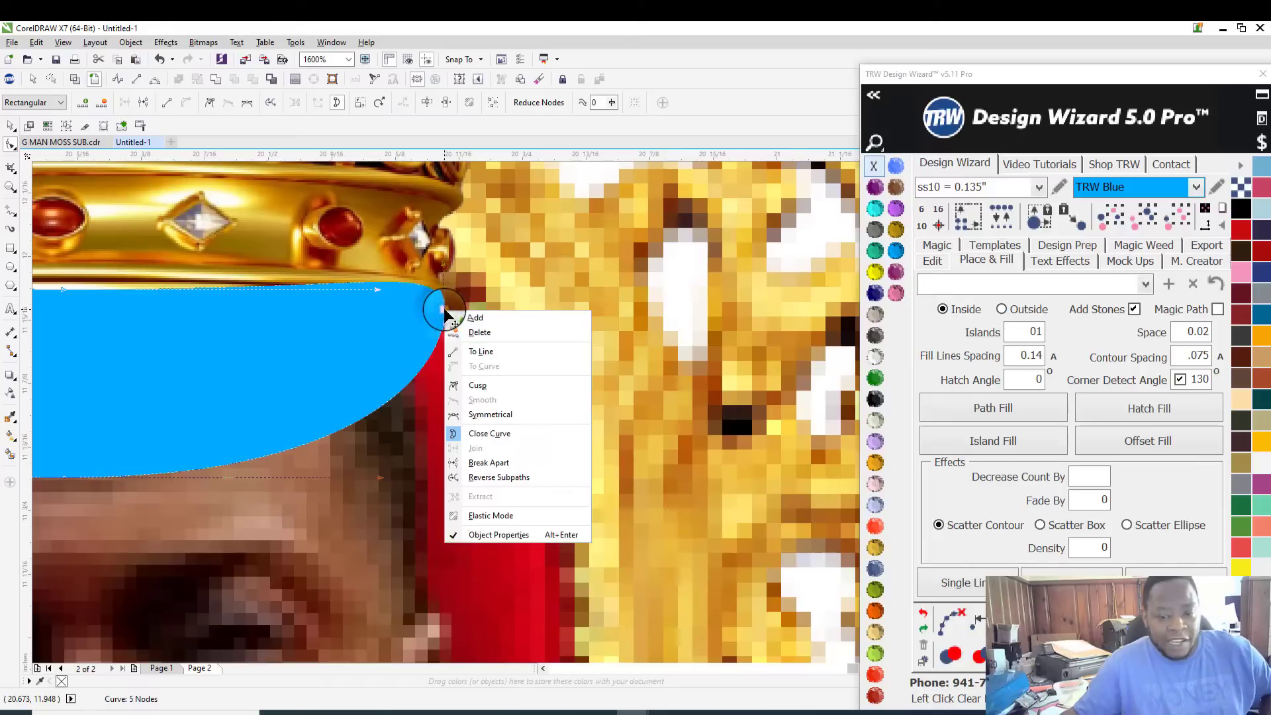
{"action": "left_click", "coordinate": [487, 385]}
{"action": "scroll", "coordinate": [478, 351], "scroll_direction": "down", "scroll_amount": 2}
{"action": "scroll", "coordinate": [478, 356], "scroll_direction": "down", "scroll_amount": 2}
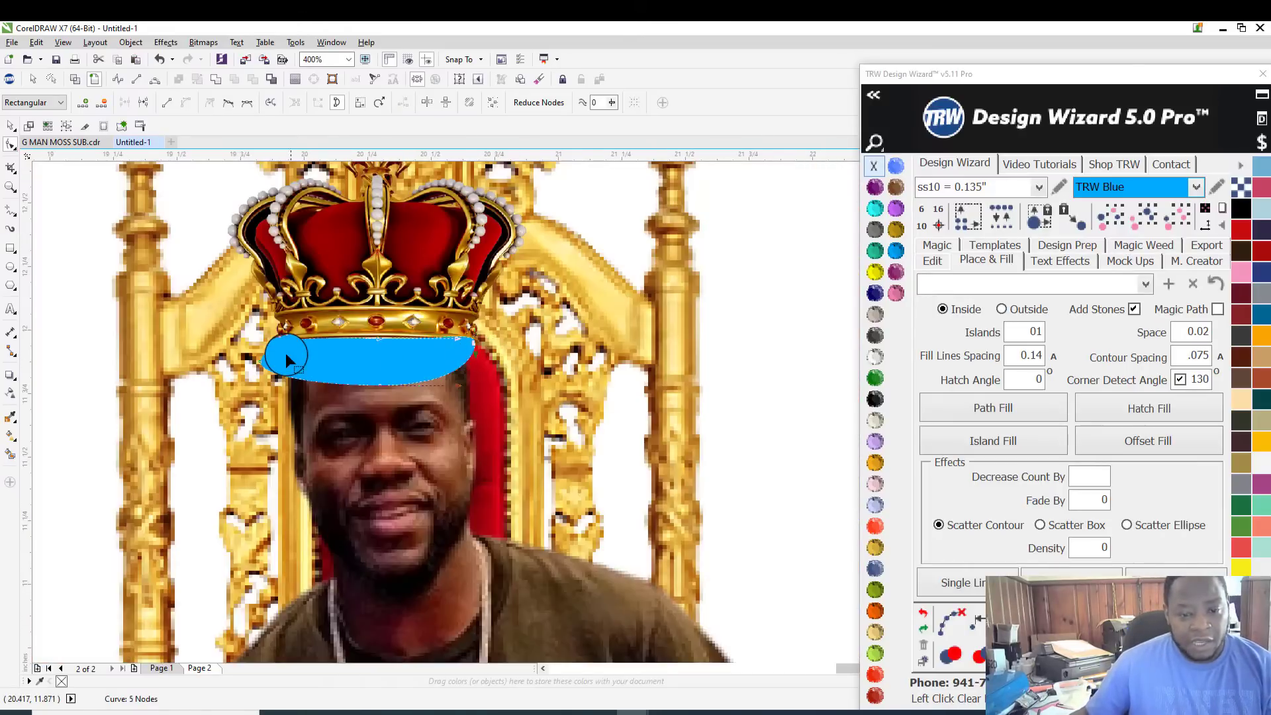
Step: Convert the node at the crown's lower left rim to a cusp
{"action": "scroll", "coordinate": [284, 352], "scroll_direction": "up", "scroll_amount": 4}
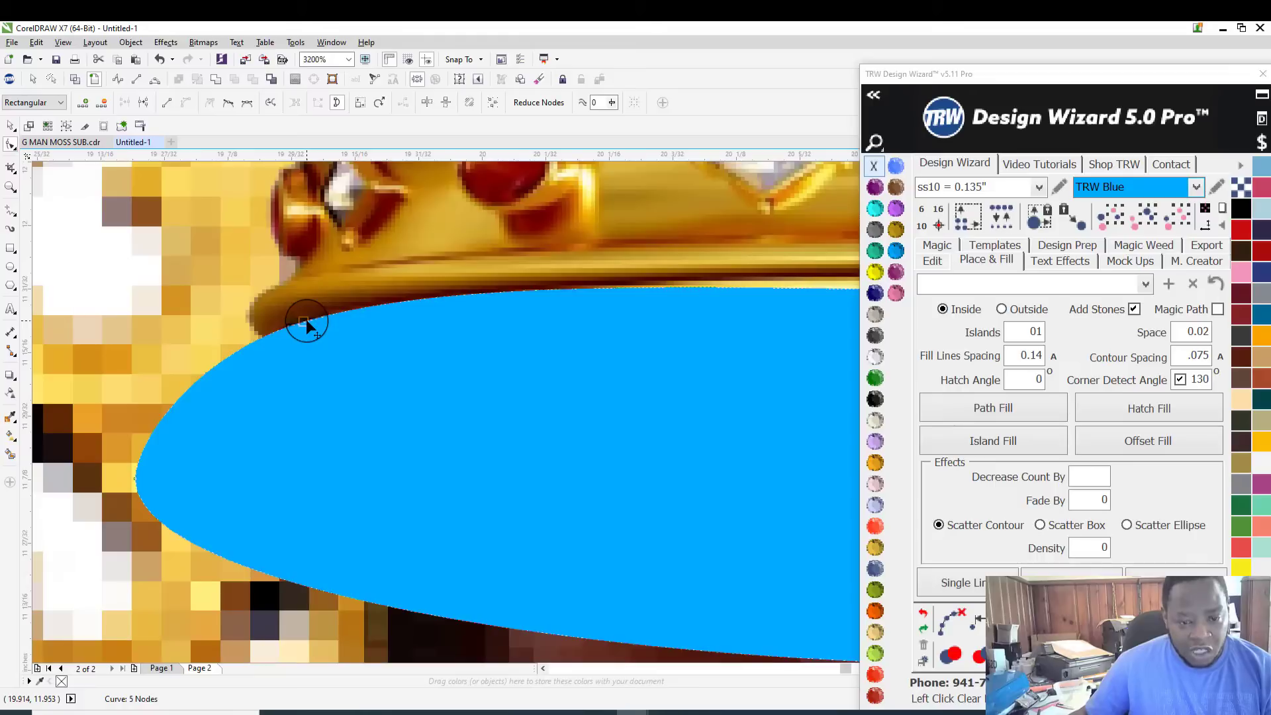
{"action": "right_click", "coordinate": [306, 321]}
{"action": "left_click", "coordinate": [367, 397]}
{"action": "scroll", "coordinate": [365, 396], "scroll_direction": "down", "scroll_amount": 3}
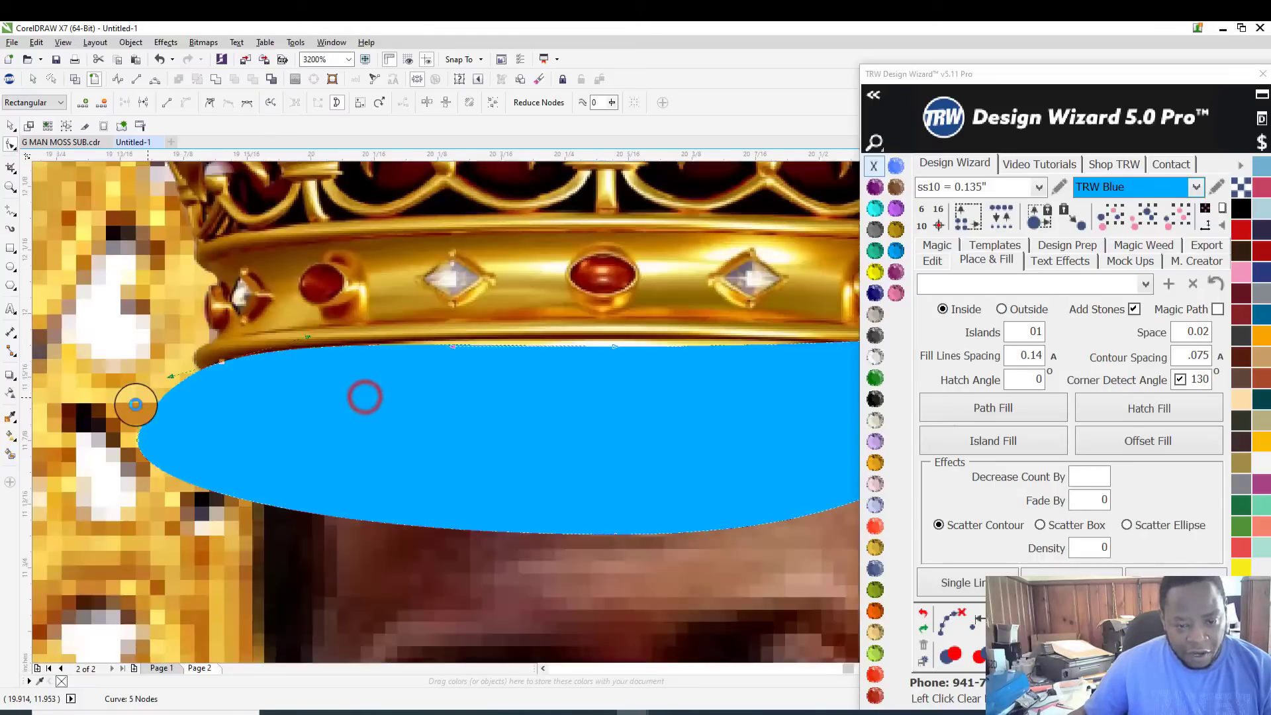
Step: Reshape the blue curve's top edge at its right end and middle to follow the crown's lower rim
{"action": "scroll", "coordinate": [522, 383], "scroll_direction": "up", "scroll_amount": 3}
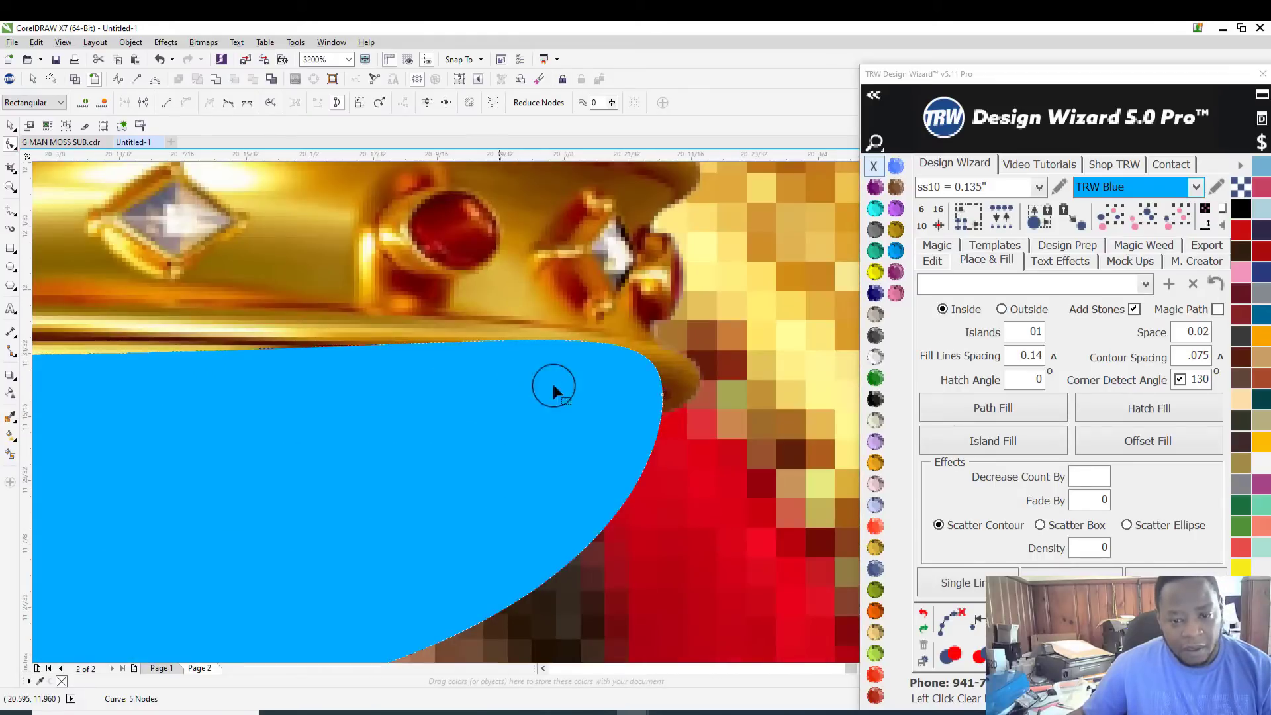
{"action": "left_click", "coordinate": [662, 396]}
{"action": "left_click_drag", "start_coordinate": [660, 303], "coordinate": [626, 359]}
{"action": "scroll", "coordinate": [626, 359], "scroll_direction": "down", "scroll_amount": 2}
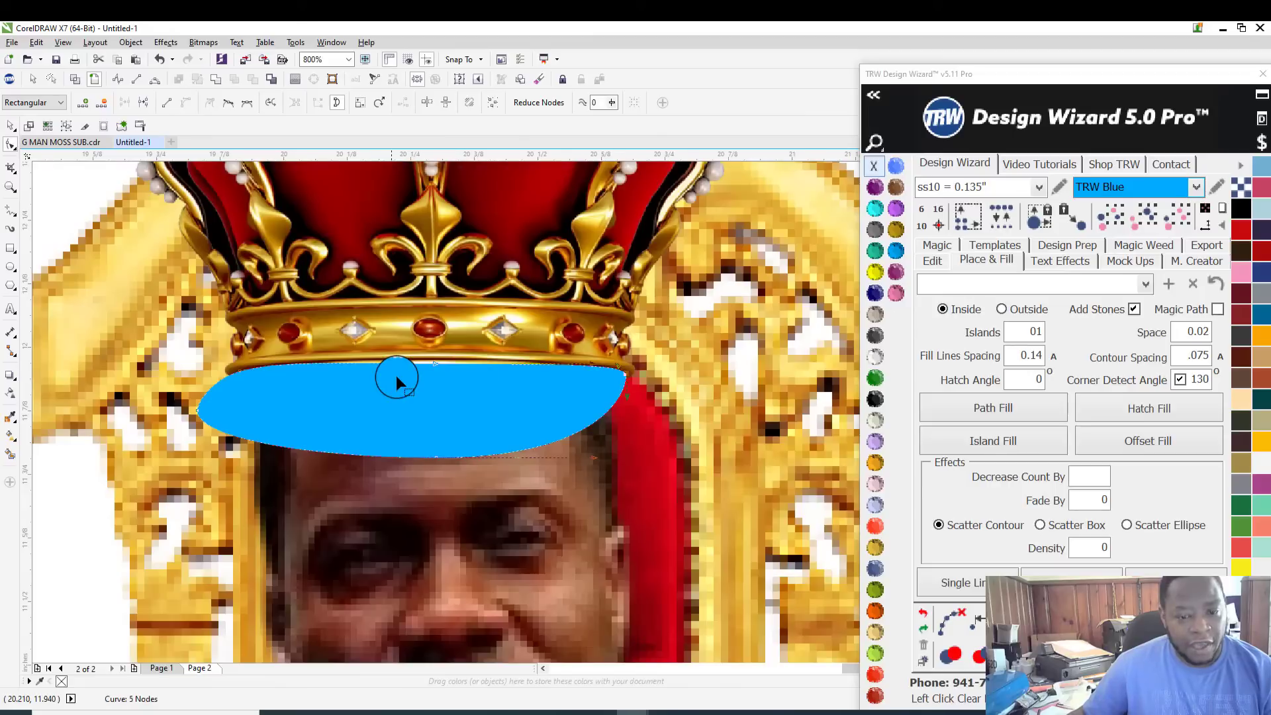
{"action": "scroll", "coordinate": [410, 371], "scroll_direction": "up", "scroll_amount": 1}
{"action": "left_click_drag", "start_coordinate": [477, 354], "coordinate": [436, 347]}
{"action": "scroll", "coordinate": [339, 400], "scroll_direction": "down", "scroll_amount": 3}
{"action": "scroll", "coordinate": [339, 400], "scroll_direction": "up", "scroll_amount": 4}
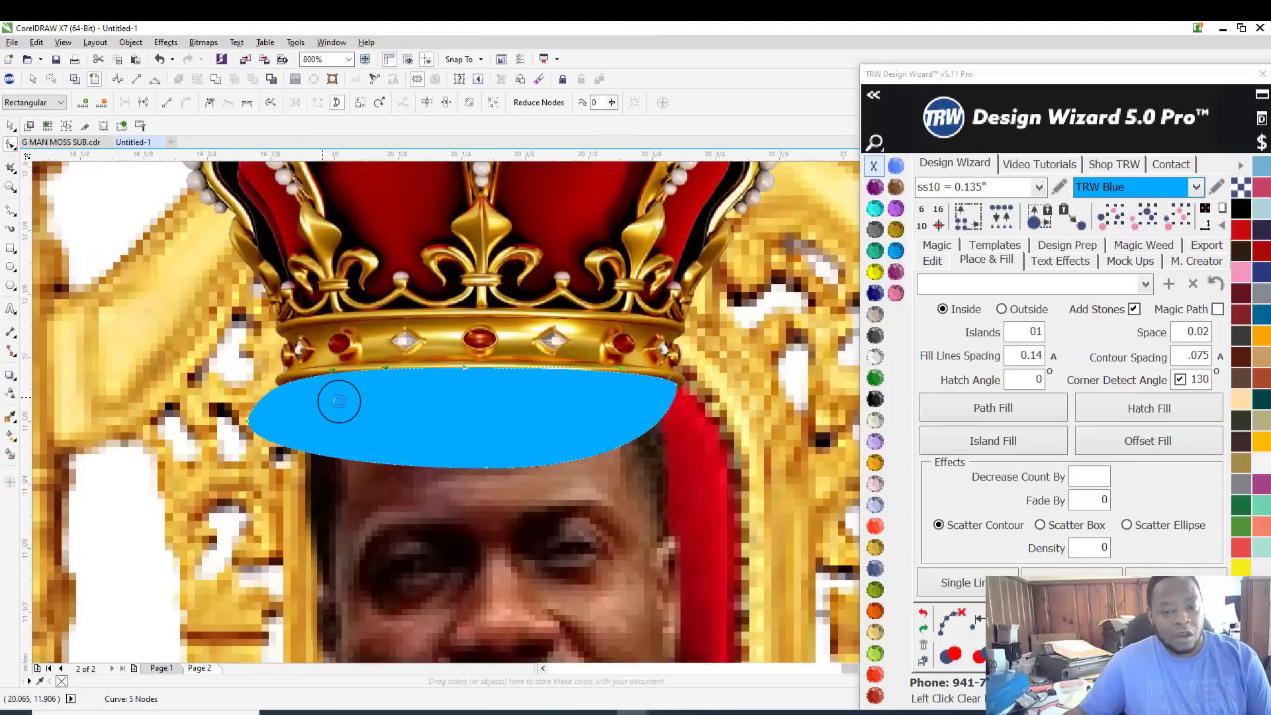
Step: Adjust the left part of the blue curve's top edge to match the underside of the crown's rim
{"action": "scroll", "coordinate": [339, 400], "scroll_direction": "down", "scroll_amount": 2}
{"action": "scroll", "coordinate": [309, 389], "scroll_direction": "up", "scroll_amount": 4}
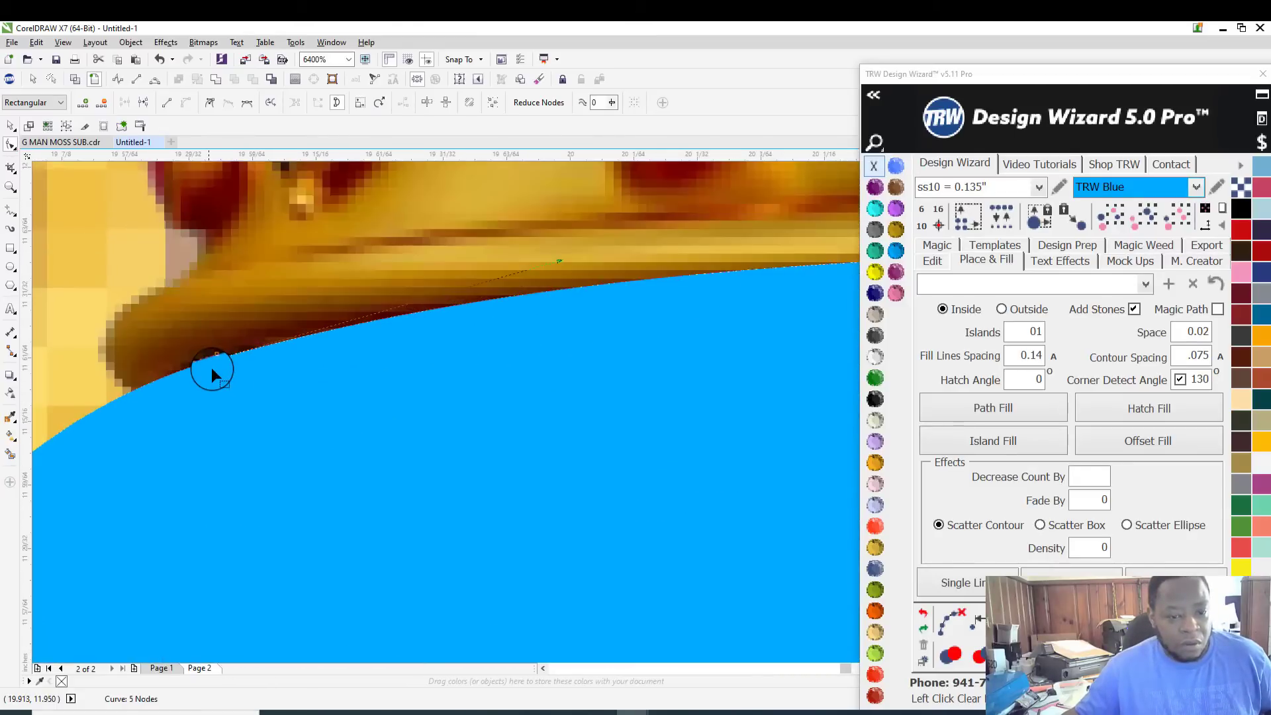
{"action": "scroll", "coordinate": [212, 367], "scroll_direction": "down", "scroll_amount": 3}
{"action": "scroll", "coordinate": [275, 363], "scroll_direction": "up", "scroll_amount": 1}
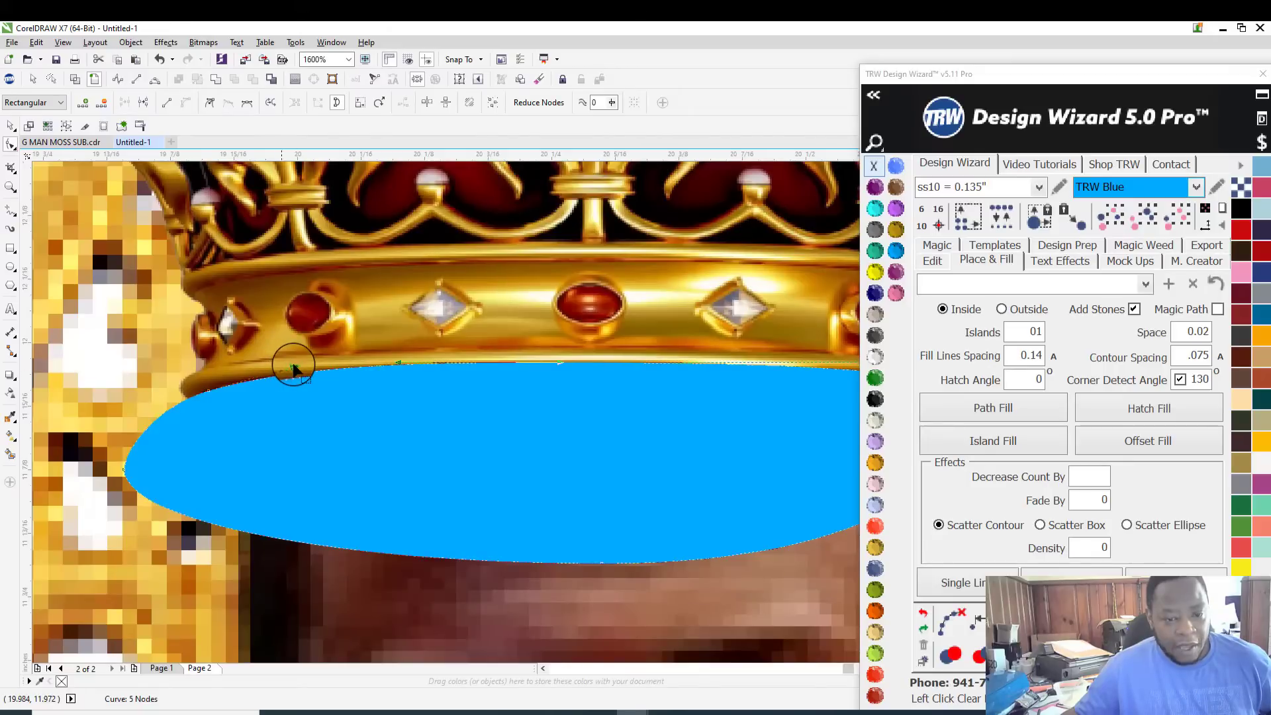
{"action": "left_click_drag", "start_coordinate": [293, 366], "coordinate": [328, 374]}
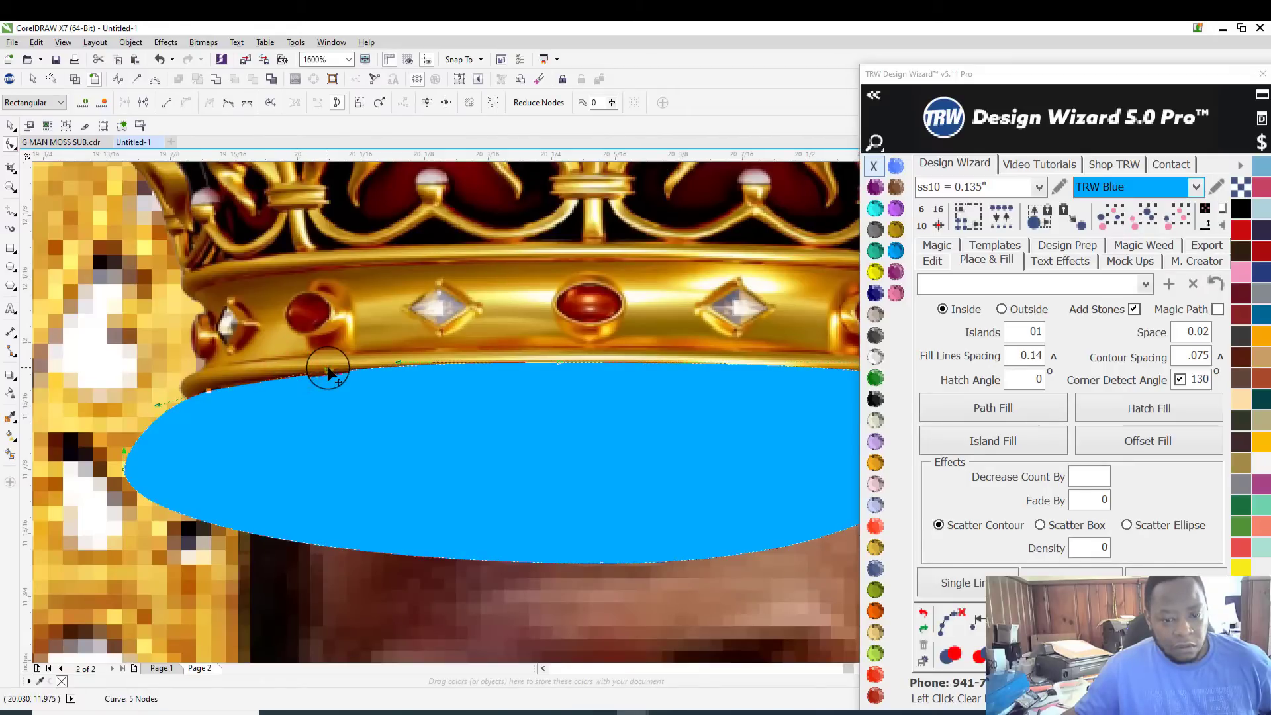
{"action": "scroll", "coordinate": [398, 355], "scroll_direction": "down", "scroll_amount": 1}
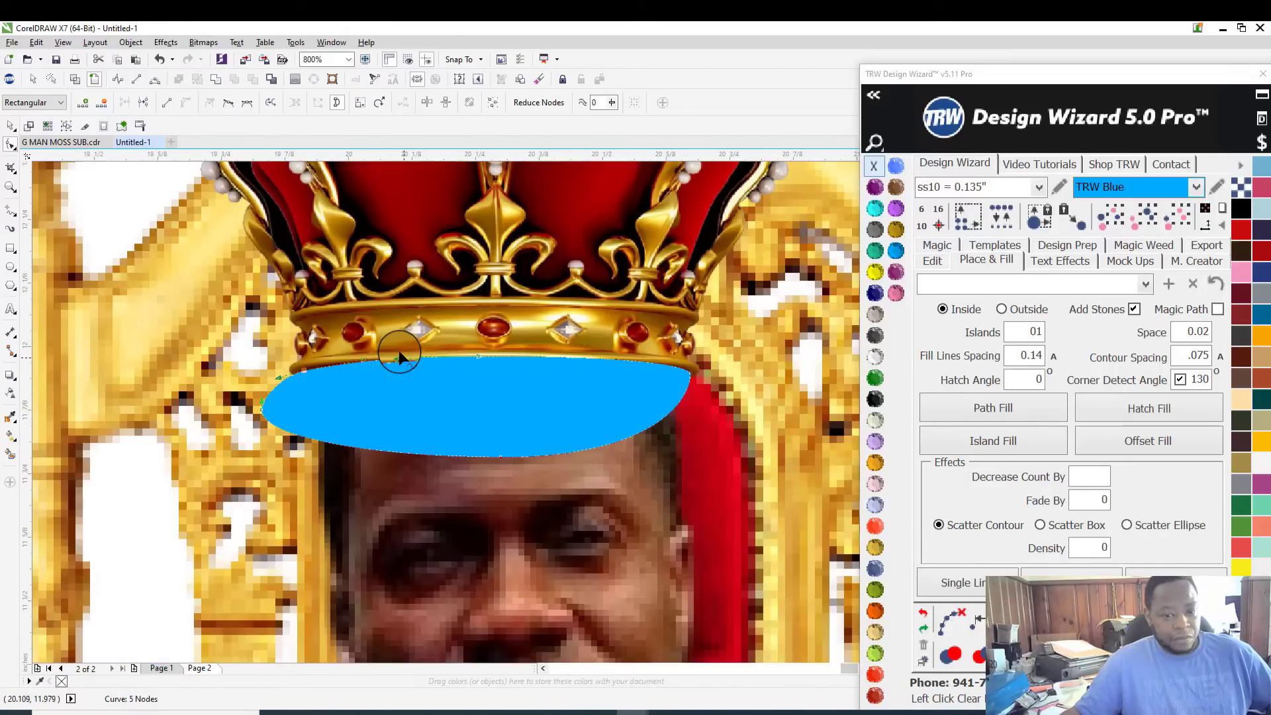
Step: Select the blue shape and place it behind the man's head
{"action": "left_click", "coordinate": [8, 127]}
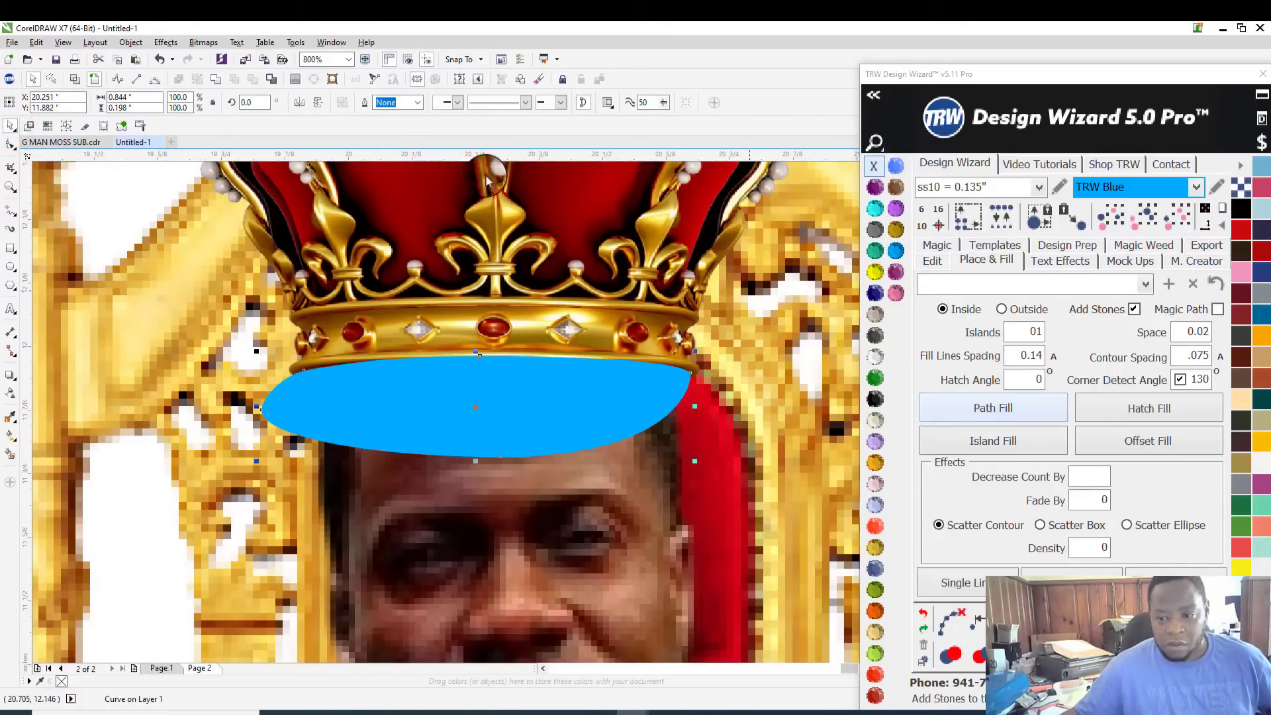
{"action": "left_click", "coordinate": [1089, 369]}
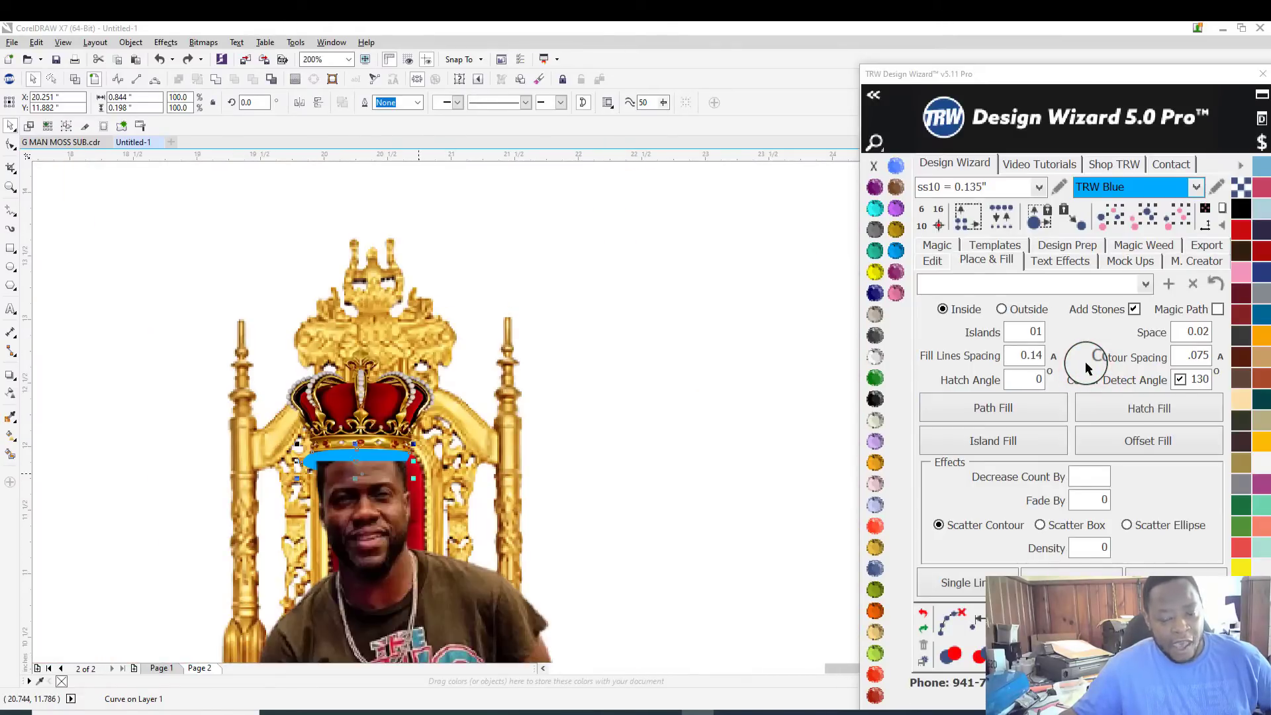
Step: Examine the outlines of the crown, man and blue shape in wireframe view, then restore the full-colour view
{"action": "left_click", "coordinate": [74, 79]}
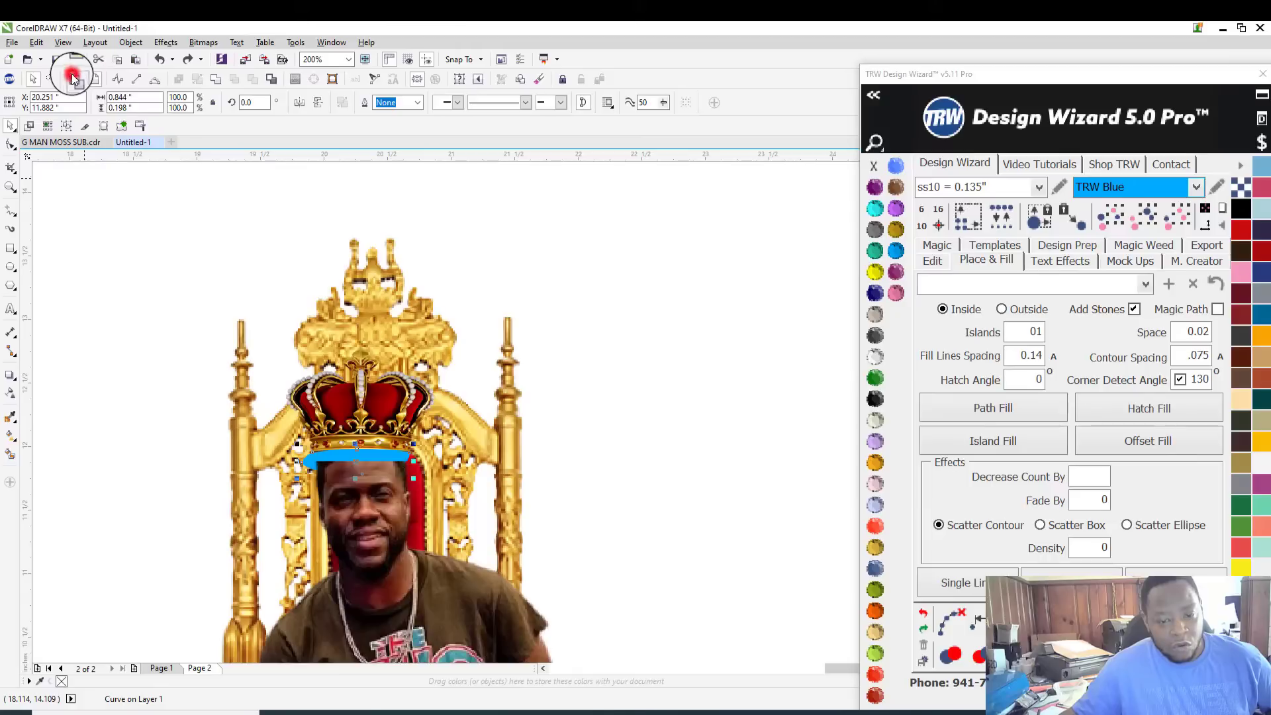
{"action": "scroll", "coordinate": [410, 452], "scroll_direction": "up", "scroll_amount": 2}
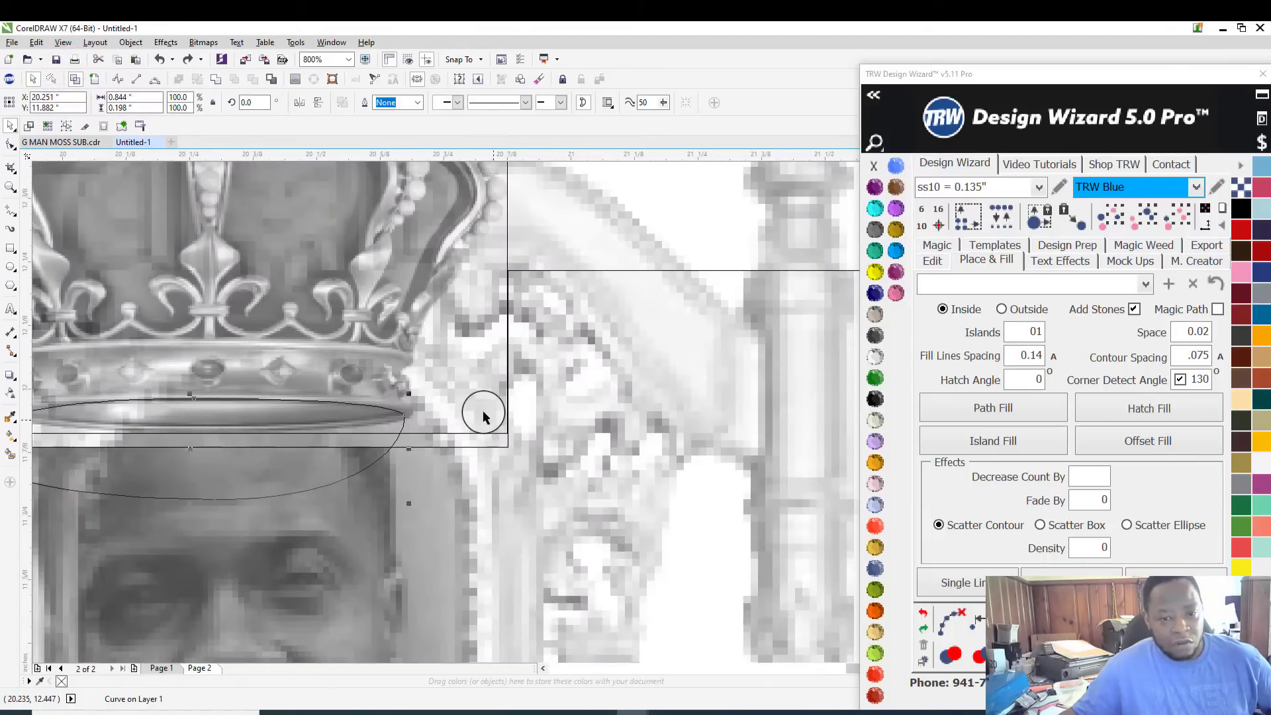
{"action": "scroll", "coordinate": [483, 412], "scroll_direction": "down", "scroll_amount": 2}
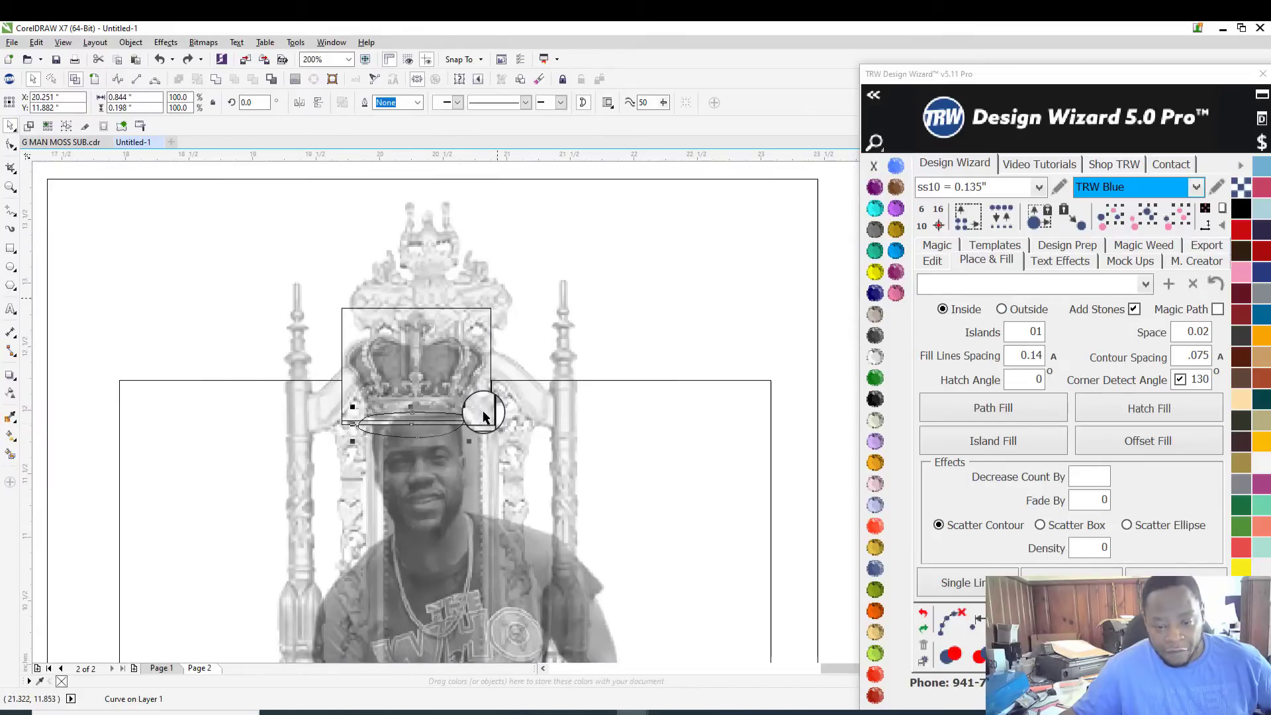
{"action": "left_click", "coordinate": [94, 79]}
Step: Pull the blue curve's right end outward so it extends past the right side of the crown's rim
{"action": "scroll", "coordinate": [268, 337], "scroll_direction": "up", "scroll_amount": 2}
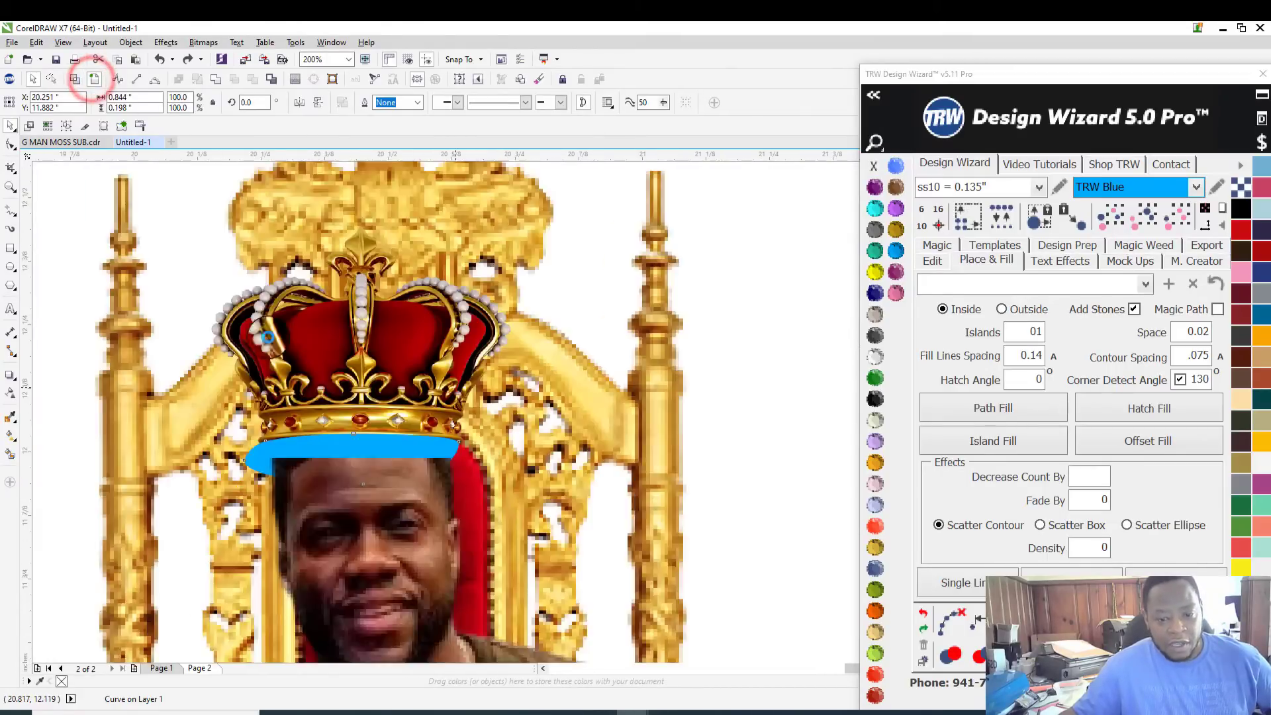
{"action": "scroll", "coordinate": [368, 488], "scroll_direction": "up", "scroll_amount": 3}
{"action": "key", "text": "F10"}
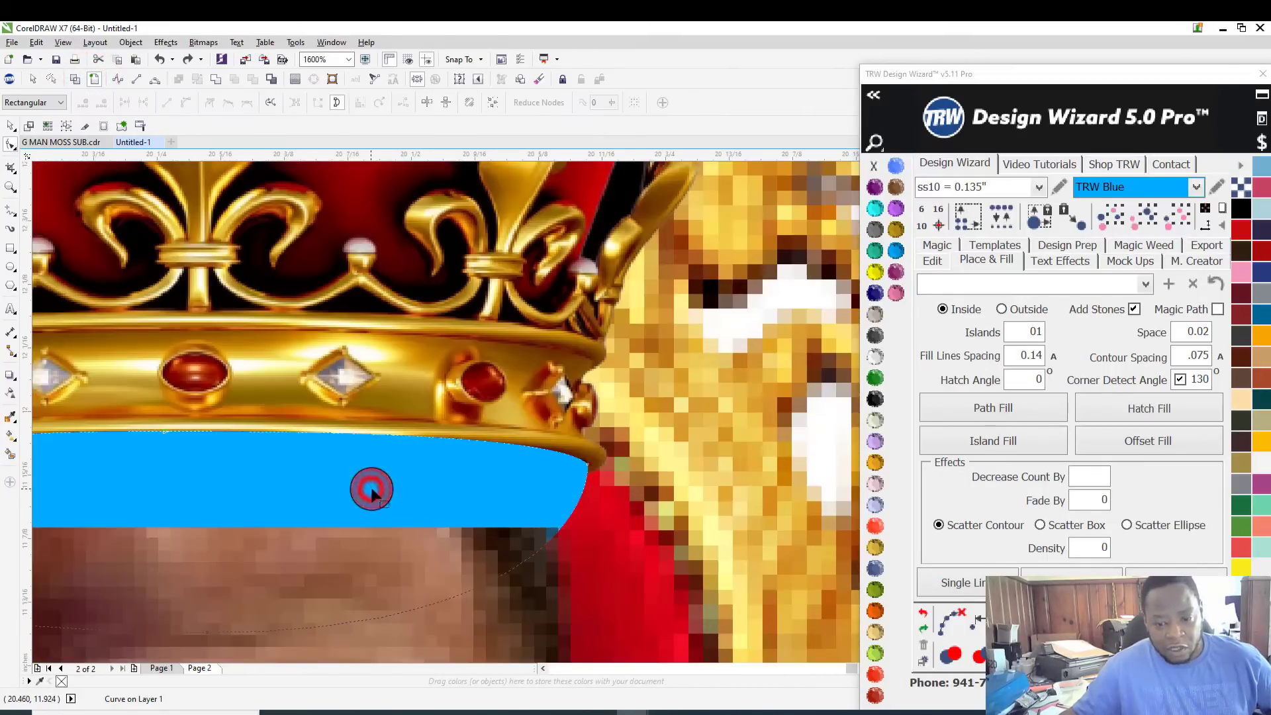
{"action": "left_click", "coordinate": [569, 520]}
{"action": "left_click_drag", "start_coordinate": [569, 520], "coordinate": [709, 528]}
{"action": "double_click", "coordinate": [587, 476]}
{"action": "left_click_drag", "start_coordinate": [587, 476], "coordinate": [625, 475]}
{"action": "scroll", "coordinate": [632, 470], "scroll_direction": "down", "scroll_amount": 1}
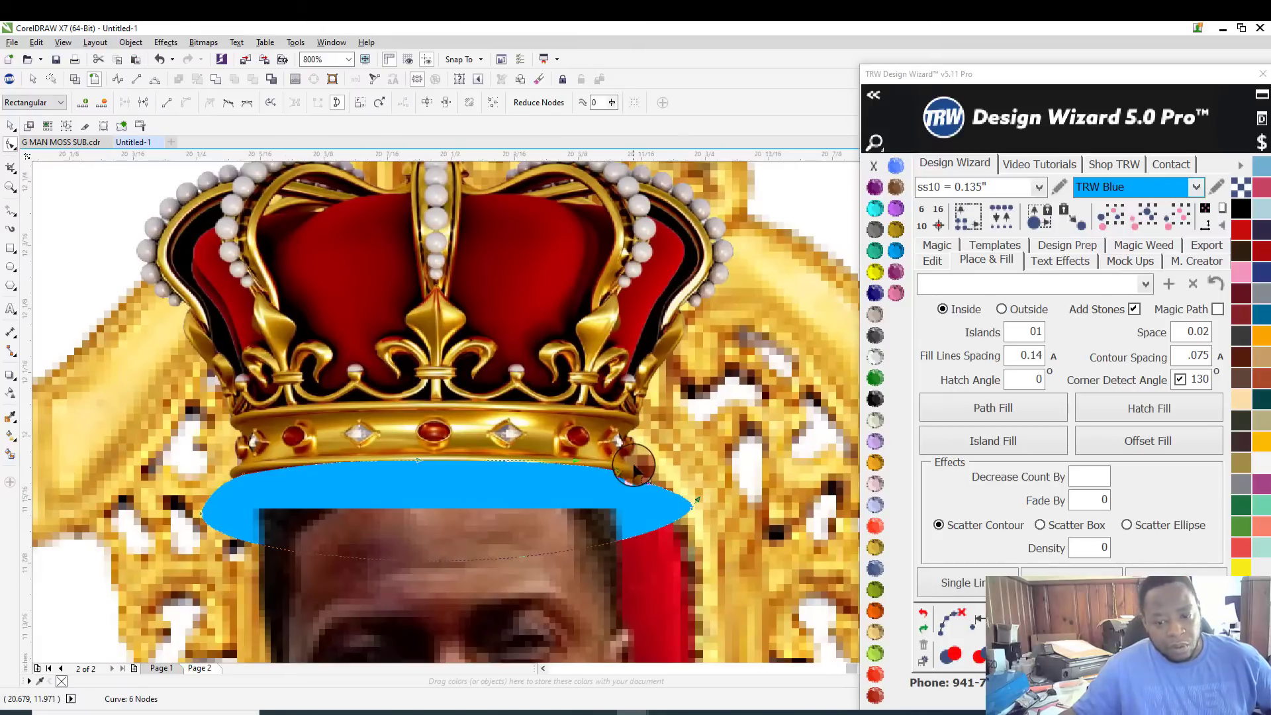
Step: Fit the right part of the blue curve's top edge closely to the lower edge of the crown's gold rim
{"action": "scroll", "coordinate": [633, 467], "scroll_direction": "up", "scroll_amount": 4}
{"action": "left_click_drag", "start_coordinate": [593, 505], "coordinate": [595, 493]}
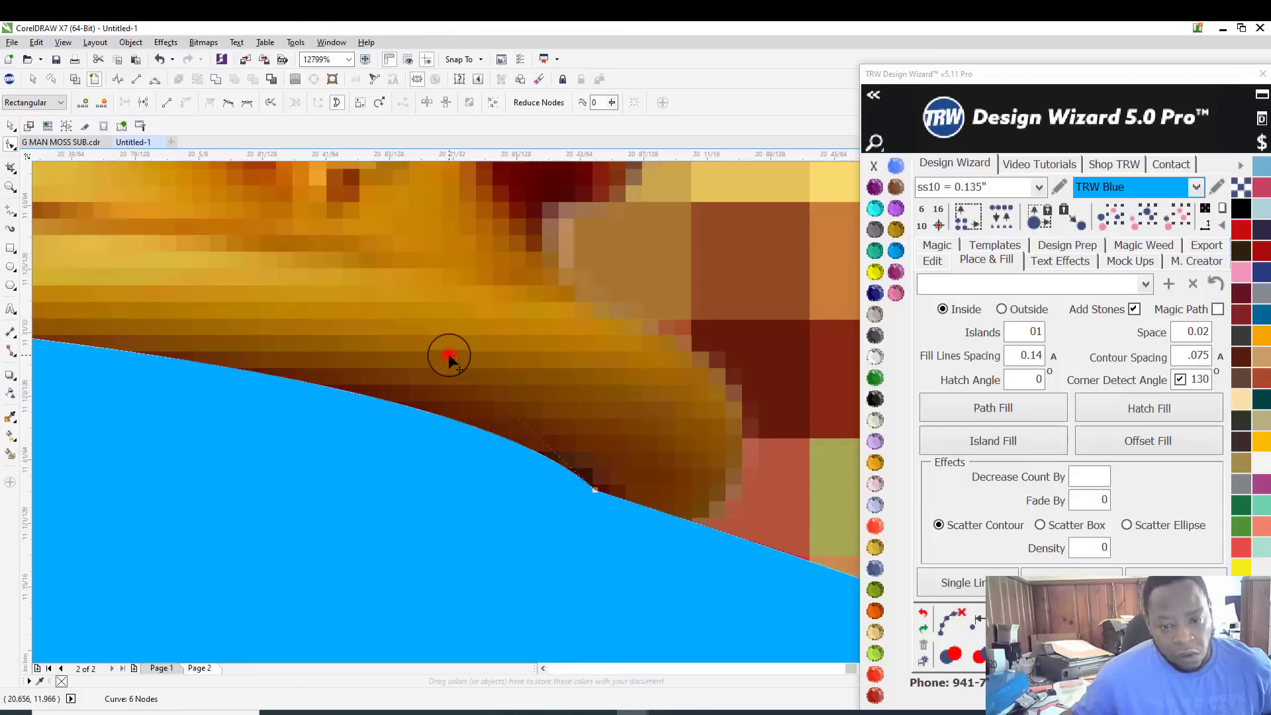
{"action": "left_click_drag", "start_coordinate": [448, 354], "coordinate": [335, 367]}
{"action": "scroll", "coordinate": [602, 369], "scroll_direction": "down", "scroll_amount": 4}
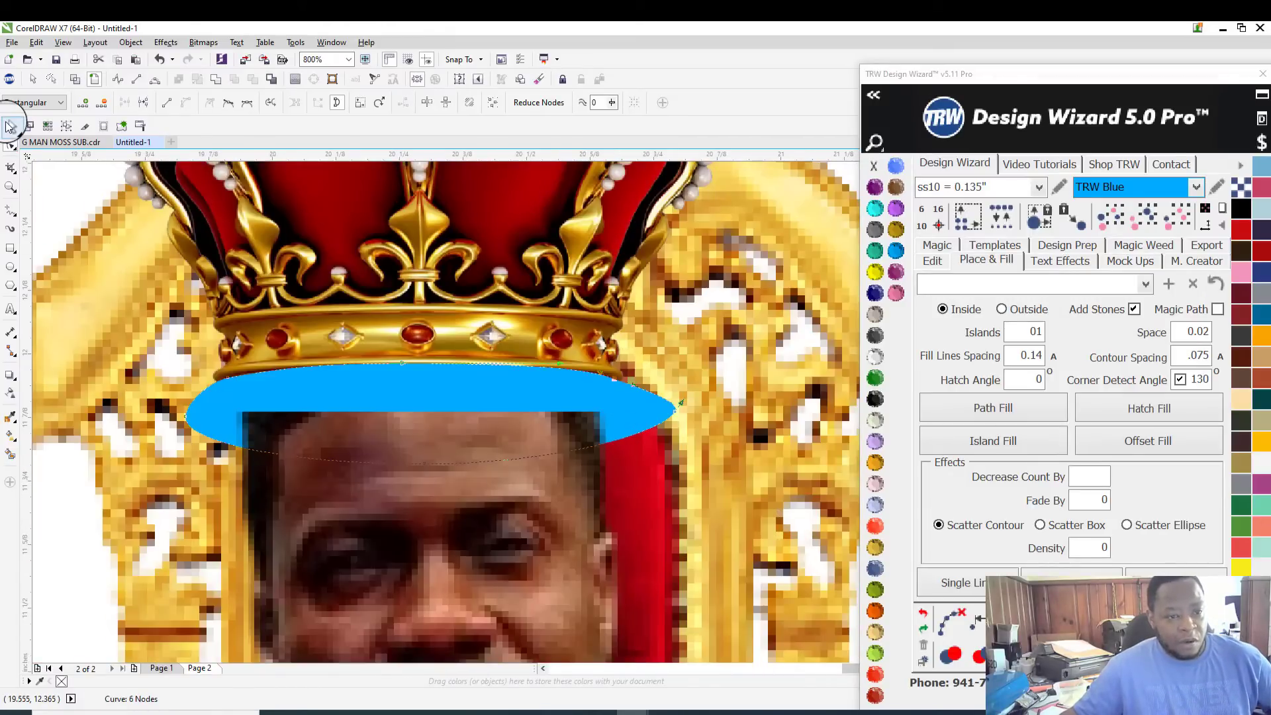
Step: Trim the underside of the crown with the blue shape and delete the blue shape
{"action": "left_click", "coordinate": [7, 124]}
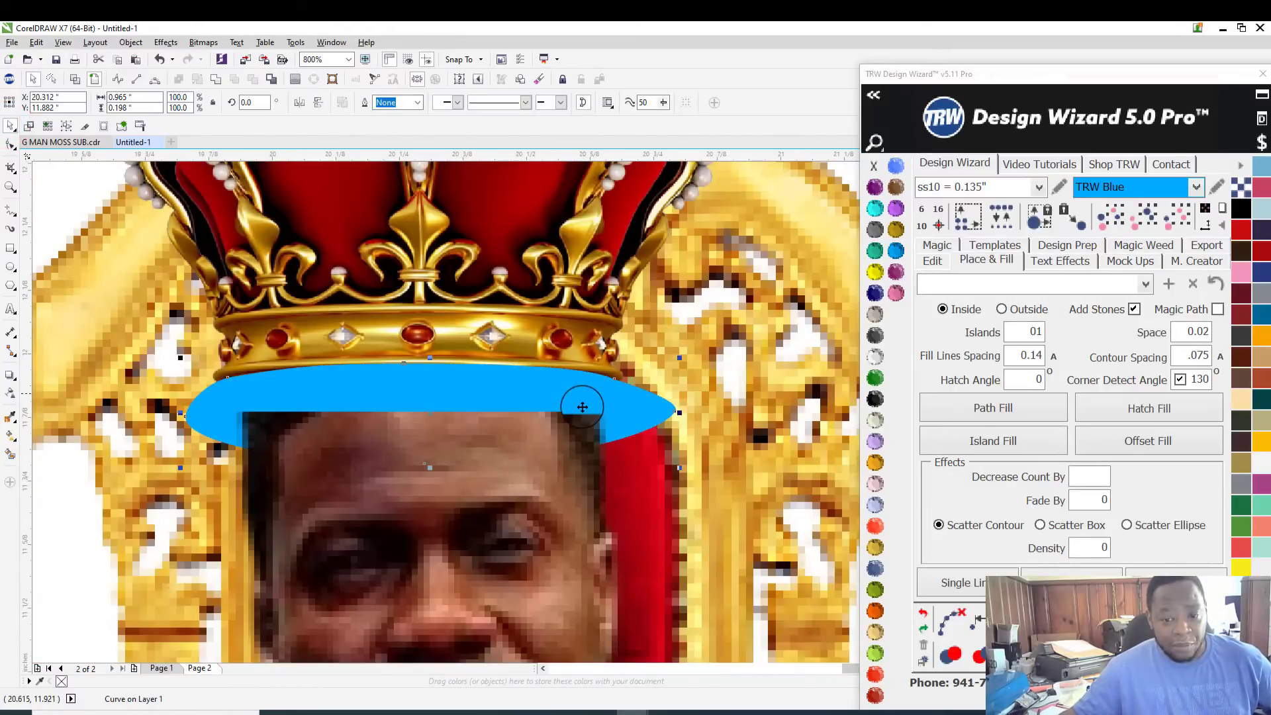
{"action": "scroll", "coordinate": [511, 478], "scroll_direction": "down", "scroll_amount": 1}
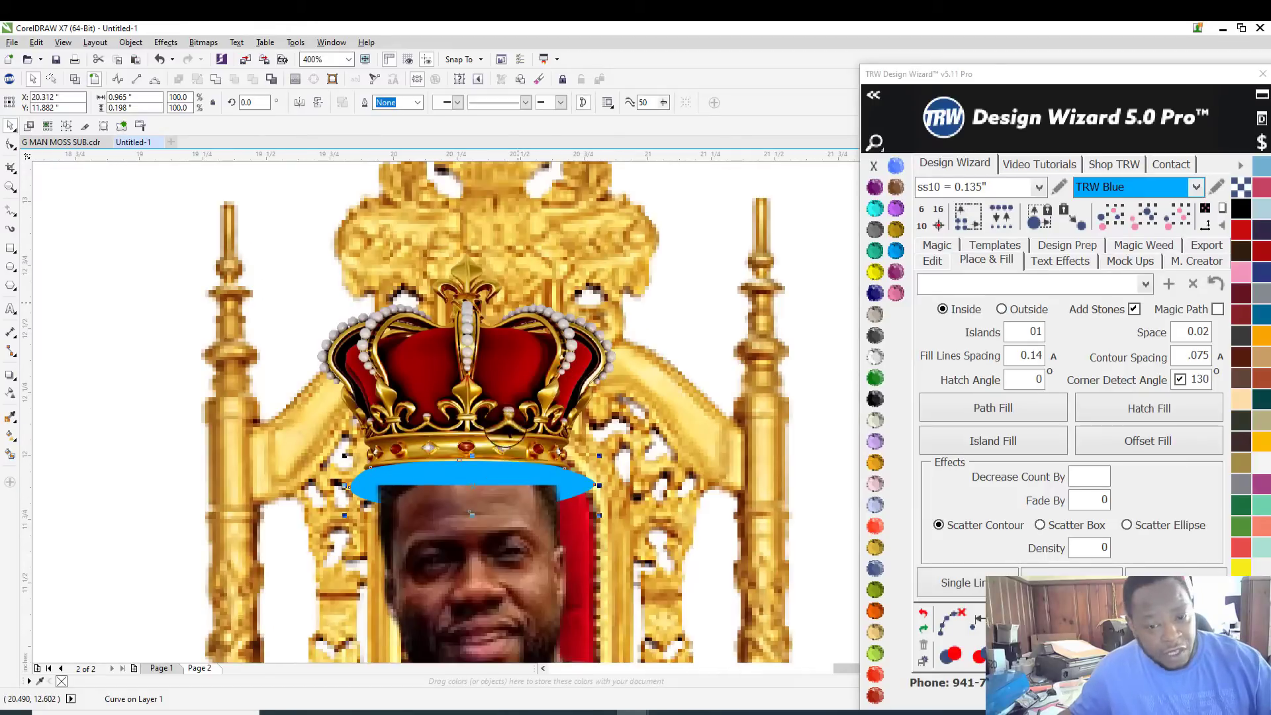
{"action": "left_click", "coordinate": [503, 354], "text": "shift"}
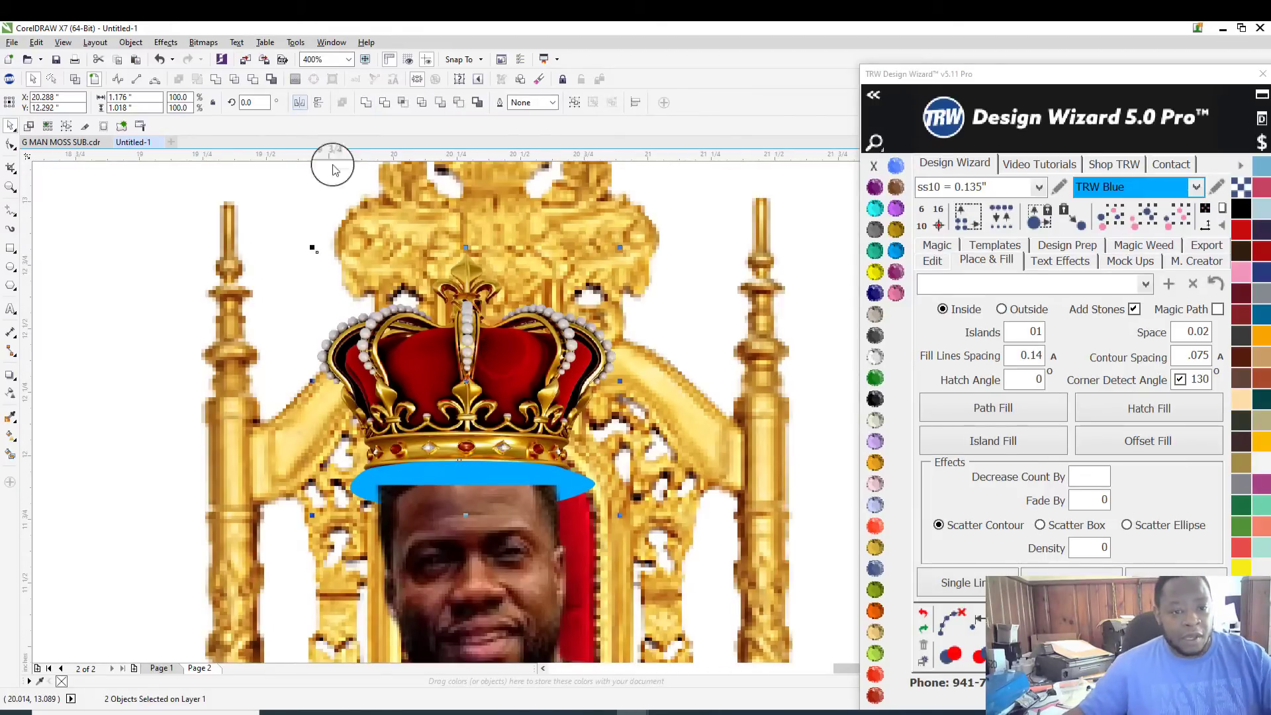
{"action": "left_click", "coordinate": [253, 81]}
{"action": "left_click", "coordinate": [701, 237]}
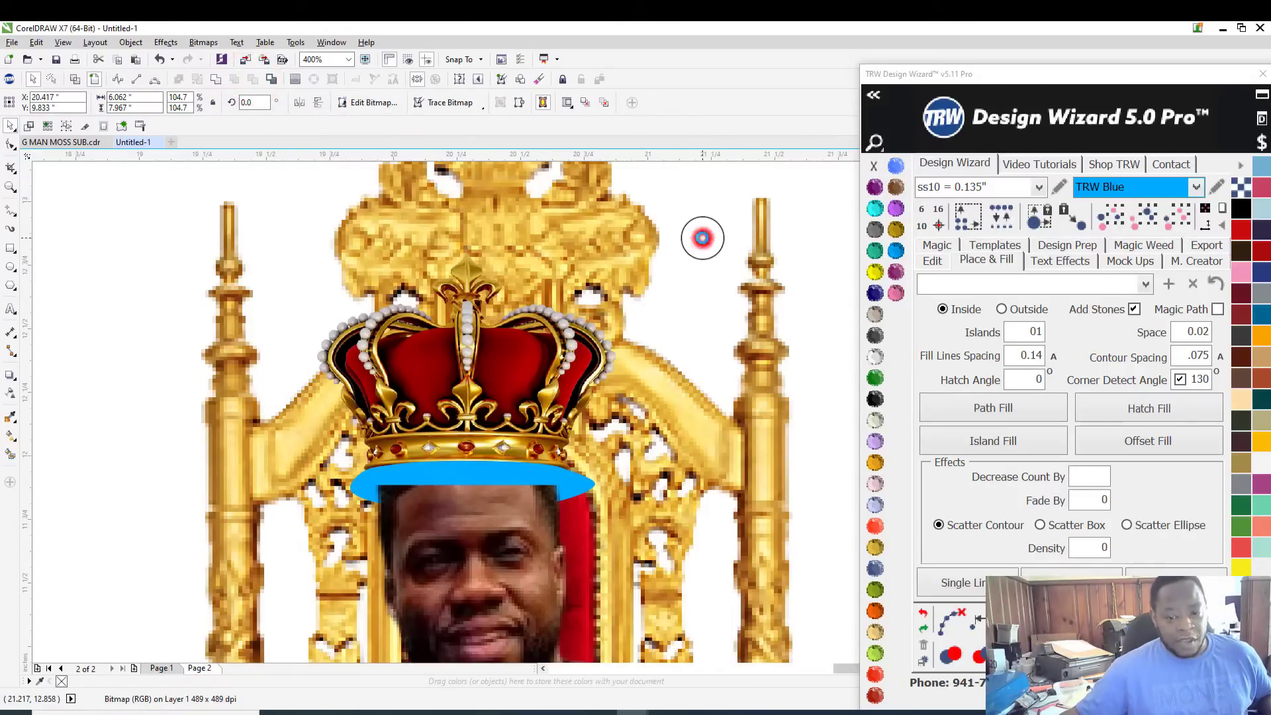
{"action": "left_click", "coordinate": [535, 479]}
{"action": "key", "text": "Delete"}
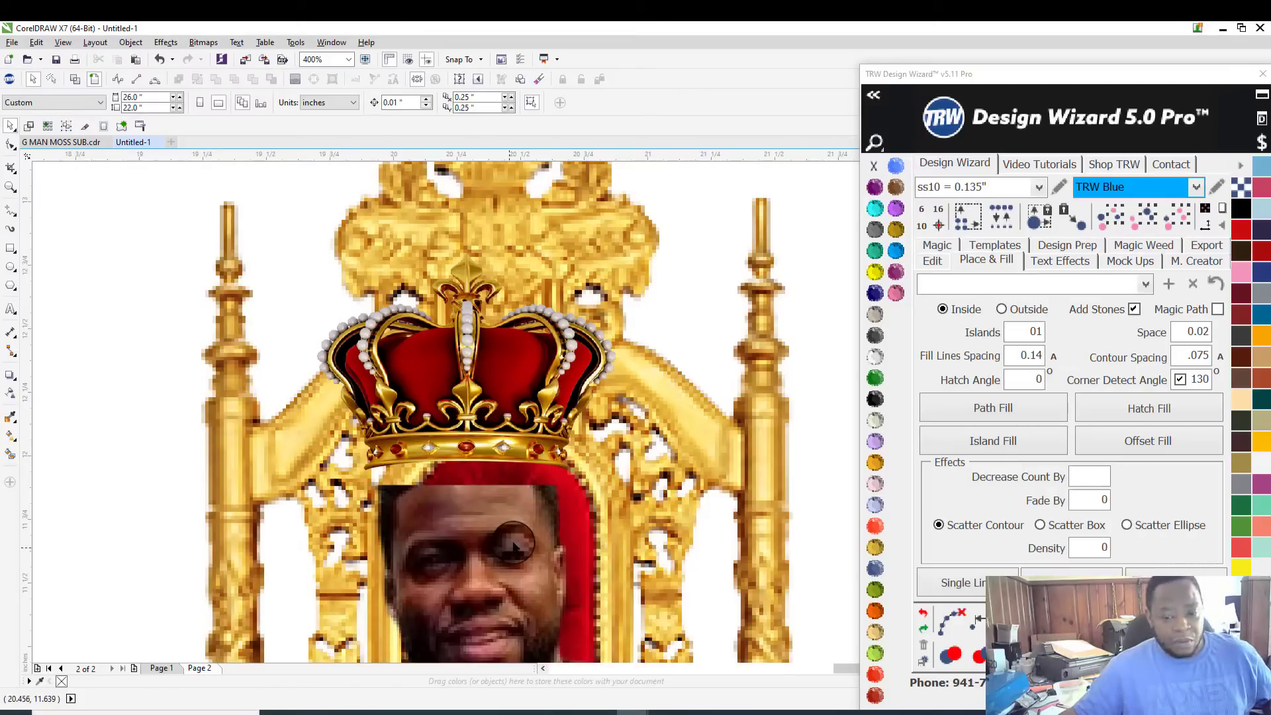
Step: Lower the crown onto the man's head, scale it to 18.7% and reposition it over his hairline
{"action": "left_click", "coordinate": [503, 357]}
{"action": "left_click_drag", "start_coordinate": [517, 349], "coordinate": [507, 383]}
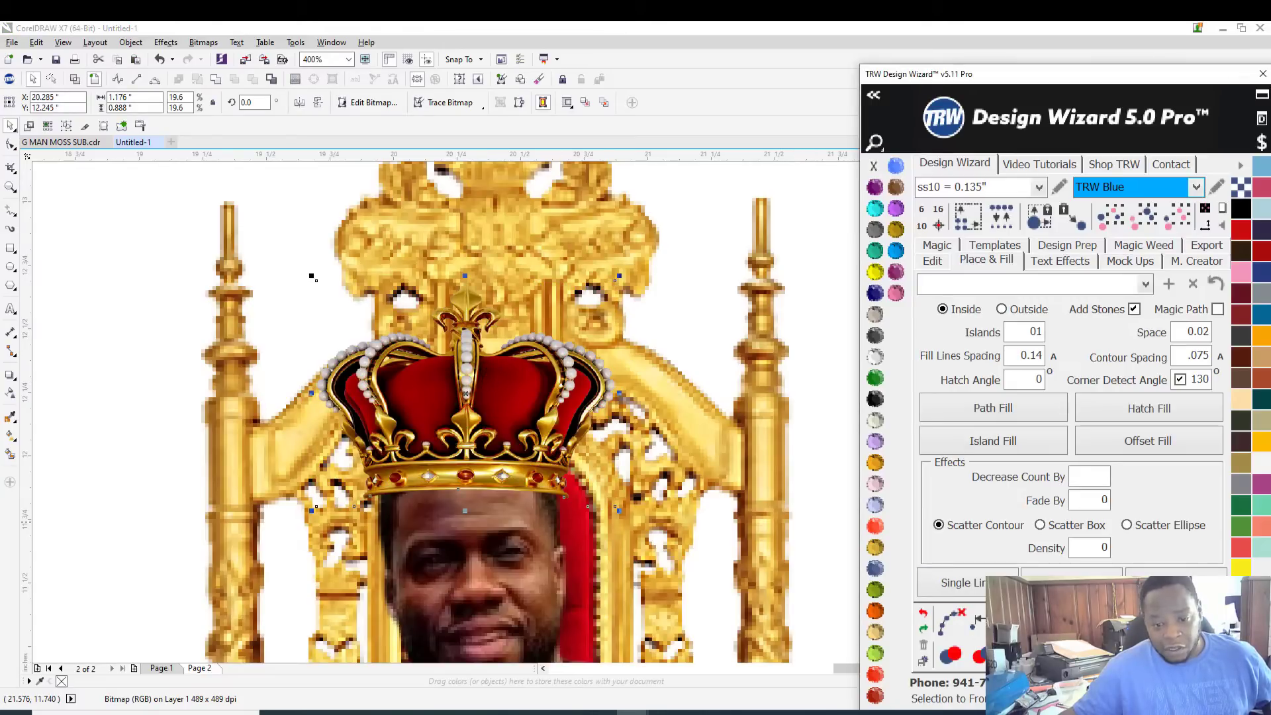
{"action": "scroll", "coordinate": [483, 423], "scroll_direction": "down", "scroll_amount": 1}
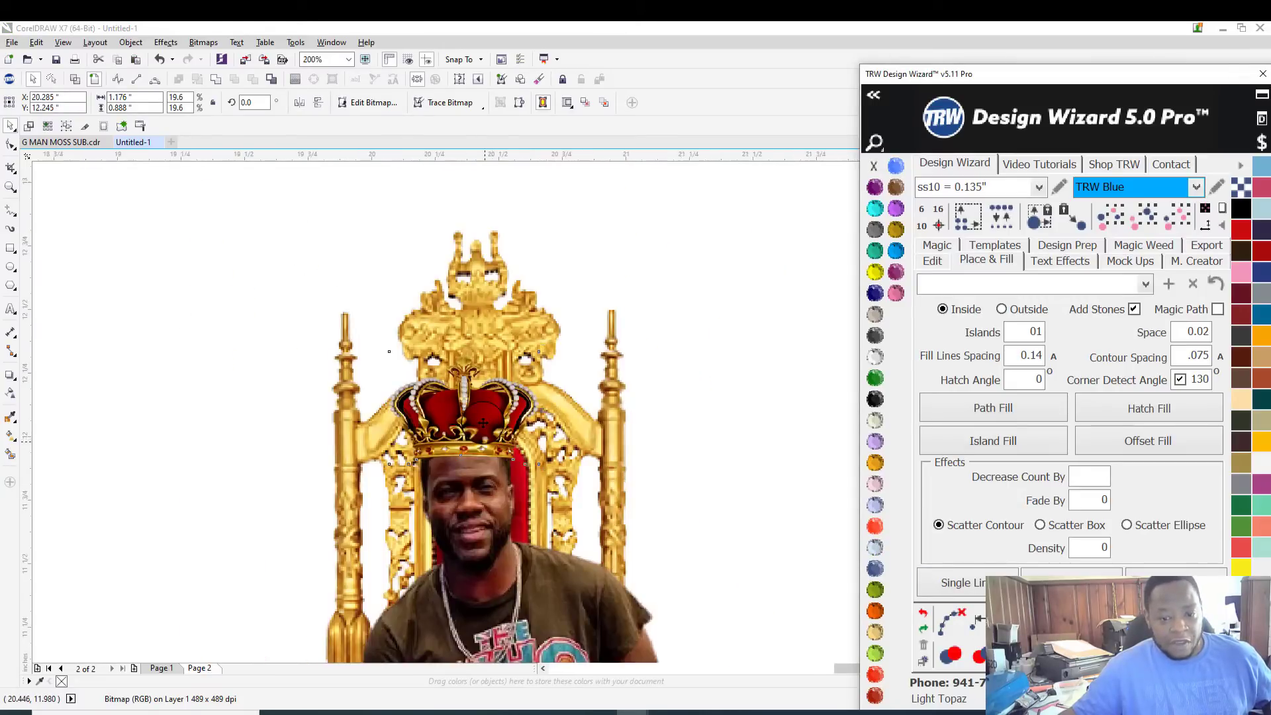
{"action": "scroll", "coordinate": [484, 423], "scroll_direction": "up", "scroll_amount": 1}
{"action": "scroll", "coordinate": [527, 400], "scroll_direction": "down", "scroll_amount": 1}
{"action": "scroll", "coordinate": [543, 464], "scroll_direction": "up", "scroll_amount": 1}
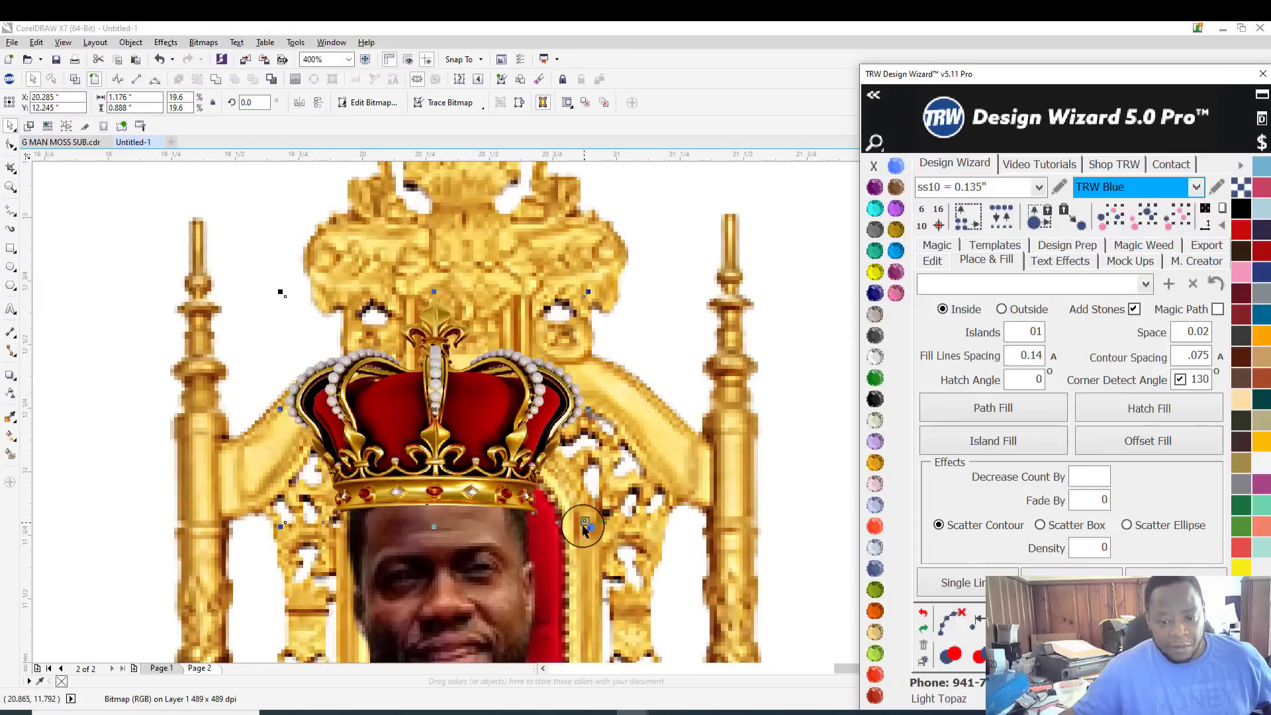
{"action": "scroll", "coordinate": [581, 527], "scroll_direction": "up", "scroll_amount": 1}
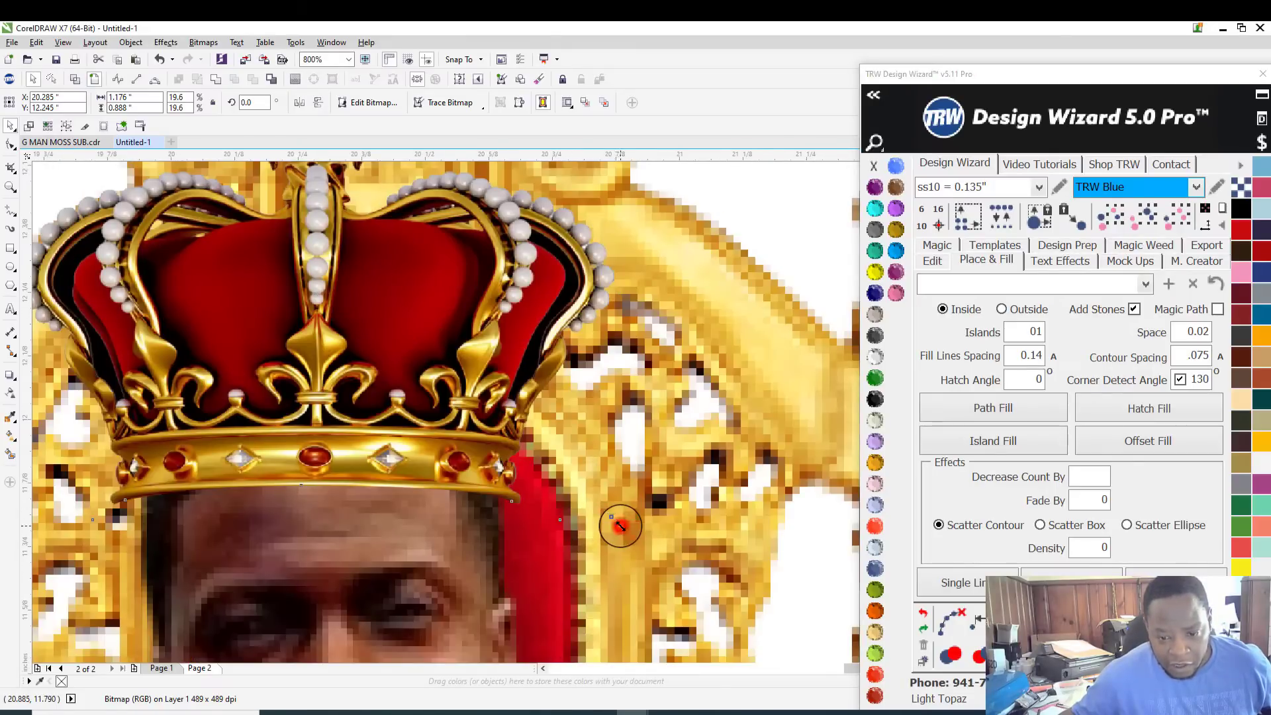
{"action": "left_click_drag", "start_coordinate": [619, 525], "coordinate": [592, 503]}
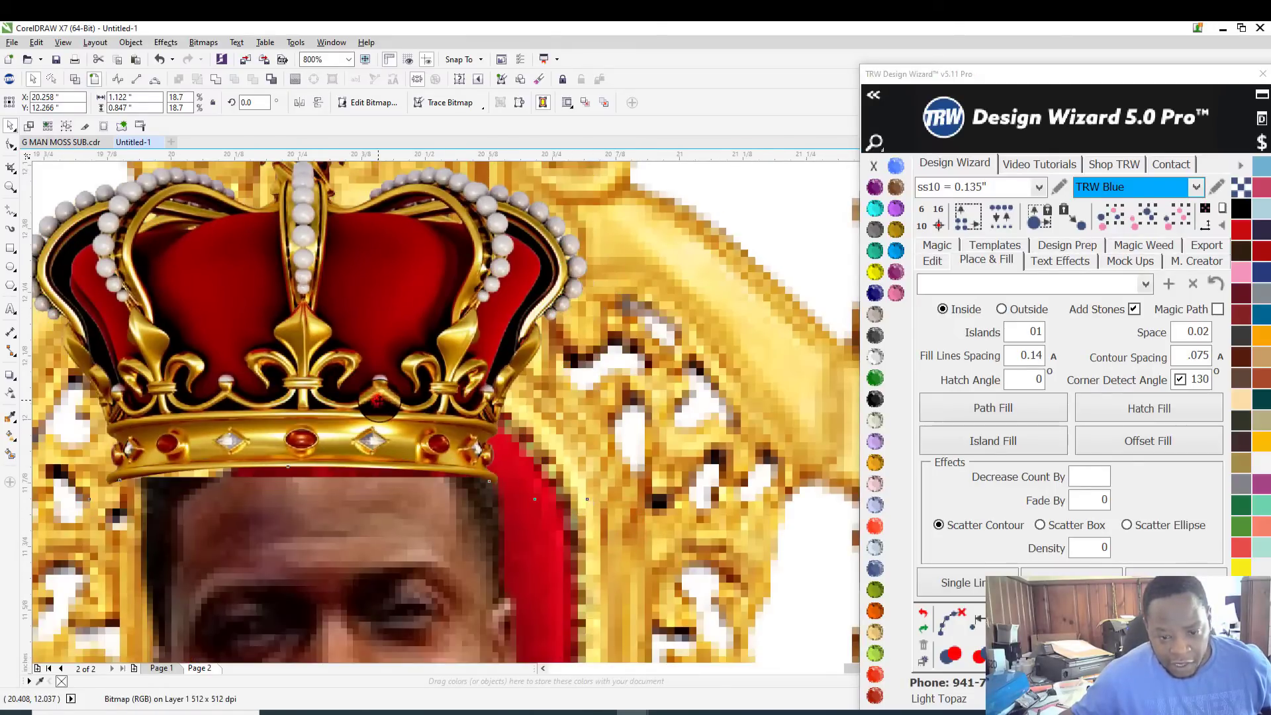
{"action": "left_click_drag", "start_coordinate": [378, 402], "coordinate": [394, 419]}
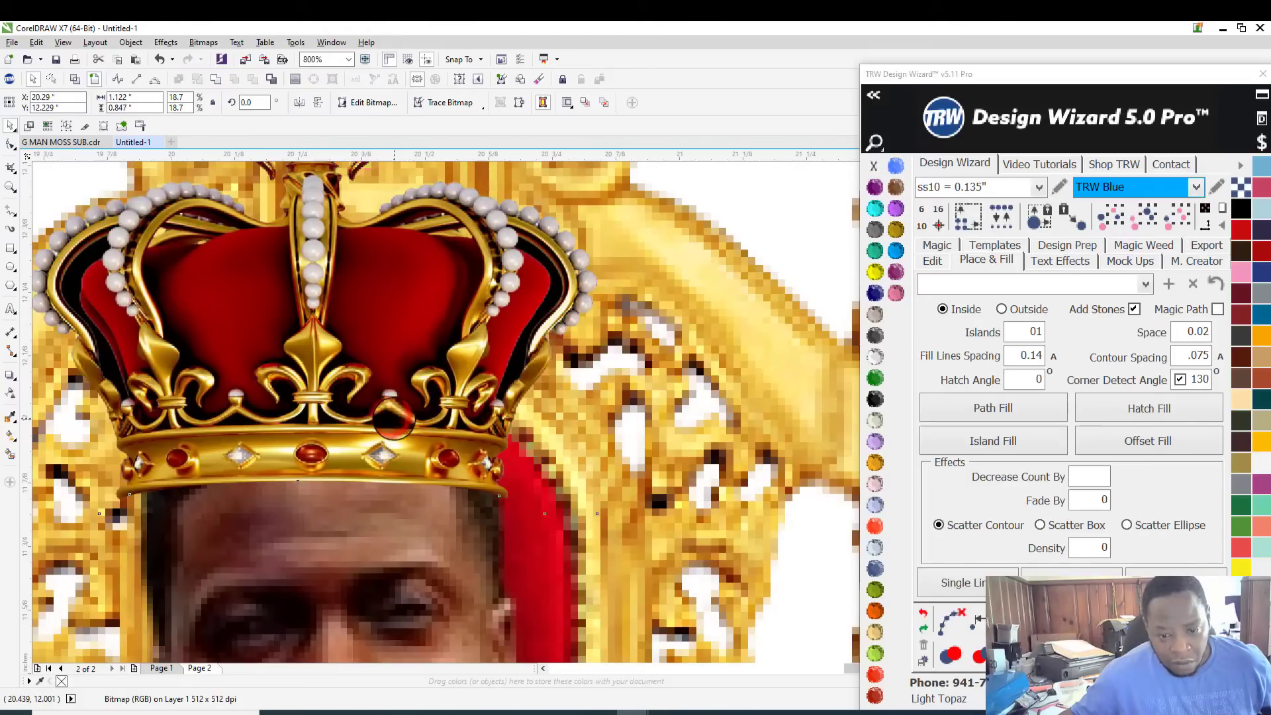
Step: Scale the crown to 18.1% and centre it on the man's head with its rim across the top of his forehead
{"action": "scroll", "coordinate": [384, 463], "scroll_direction": "down", "scroll_amount": 1}
{"action": "scroll", "coordinate": [382, 475], "scroll_direction": "down", "scroll_amount": 2}
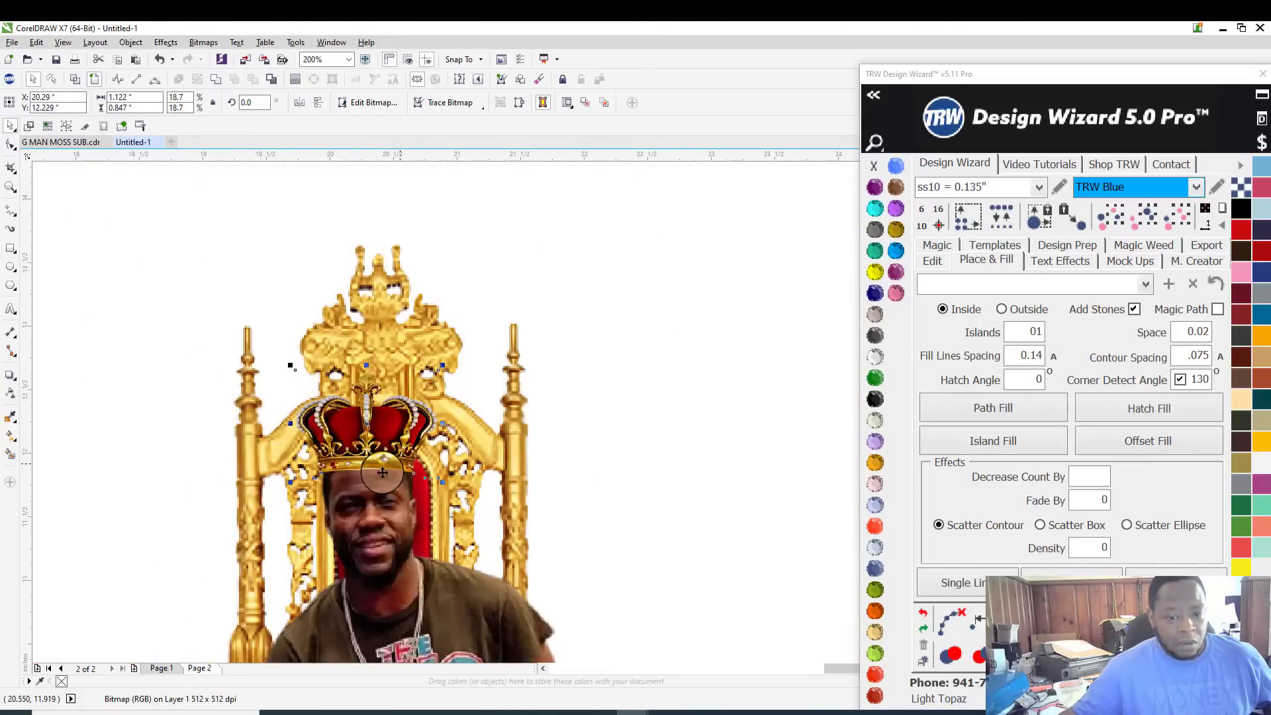
{"action": "scroll", "coordinate": [390, 494], "scroll_direction": "up", "scroll_amount": 1}
{"action": "scroll", "coordinate": [393, 500], "scroll_direction": "up", "scroll_amount": 1}
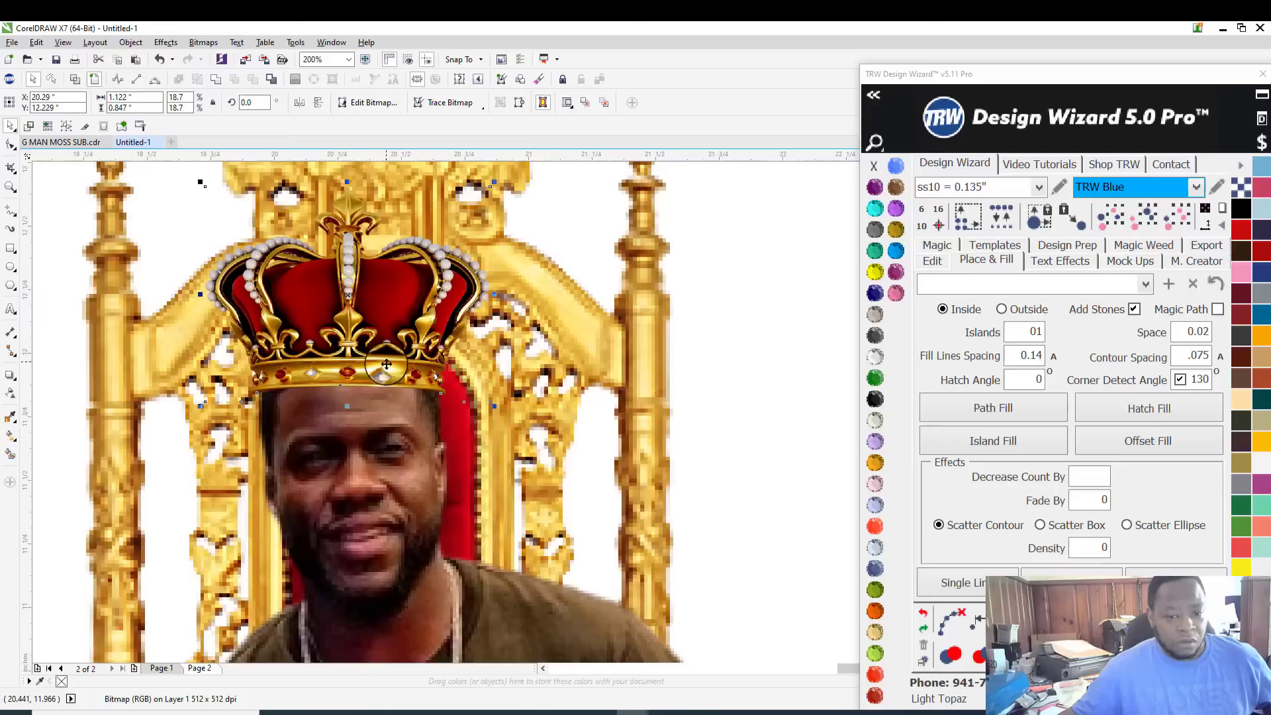
{"action": "left_click_drag", "start_coordinate": [390, 317], "coordinate": [396, 331]}
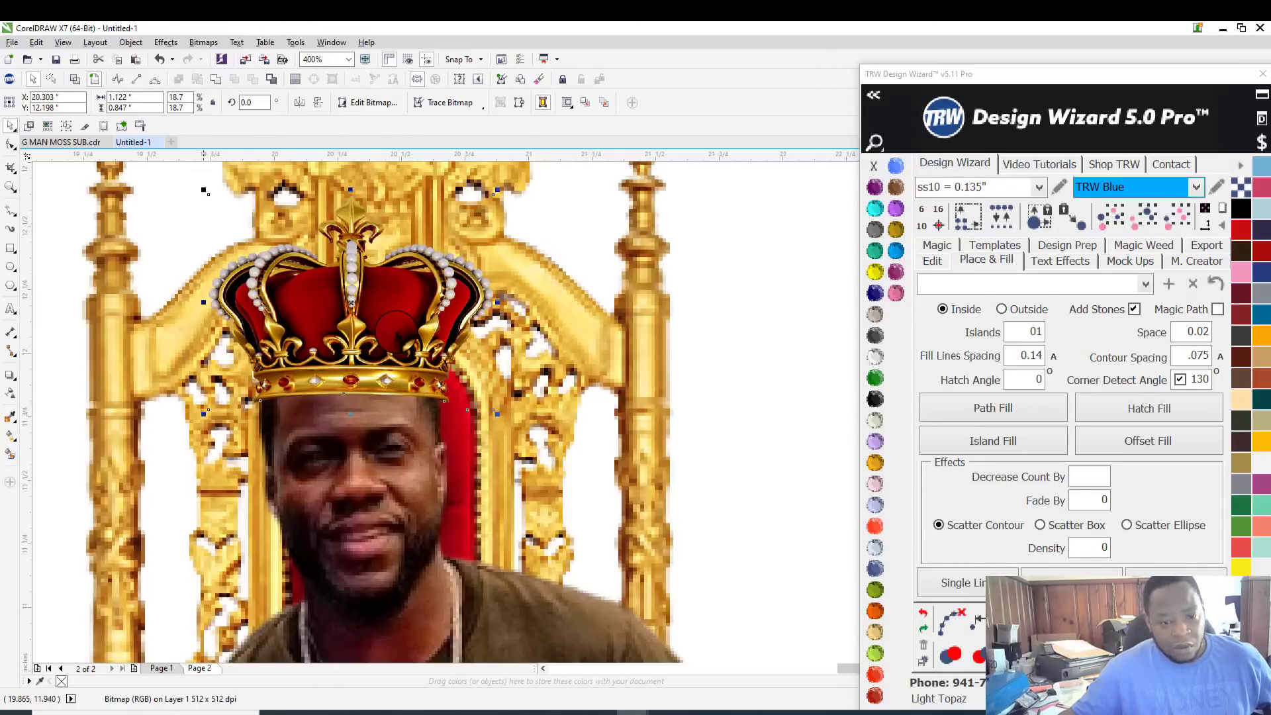
{"action": "left_click_drag", "start_coordinate": [498, 191], "coordinate": [488, 193]}
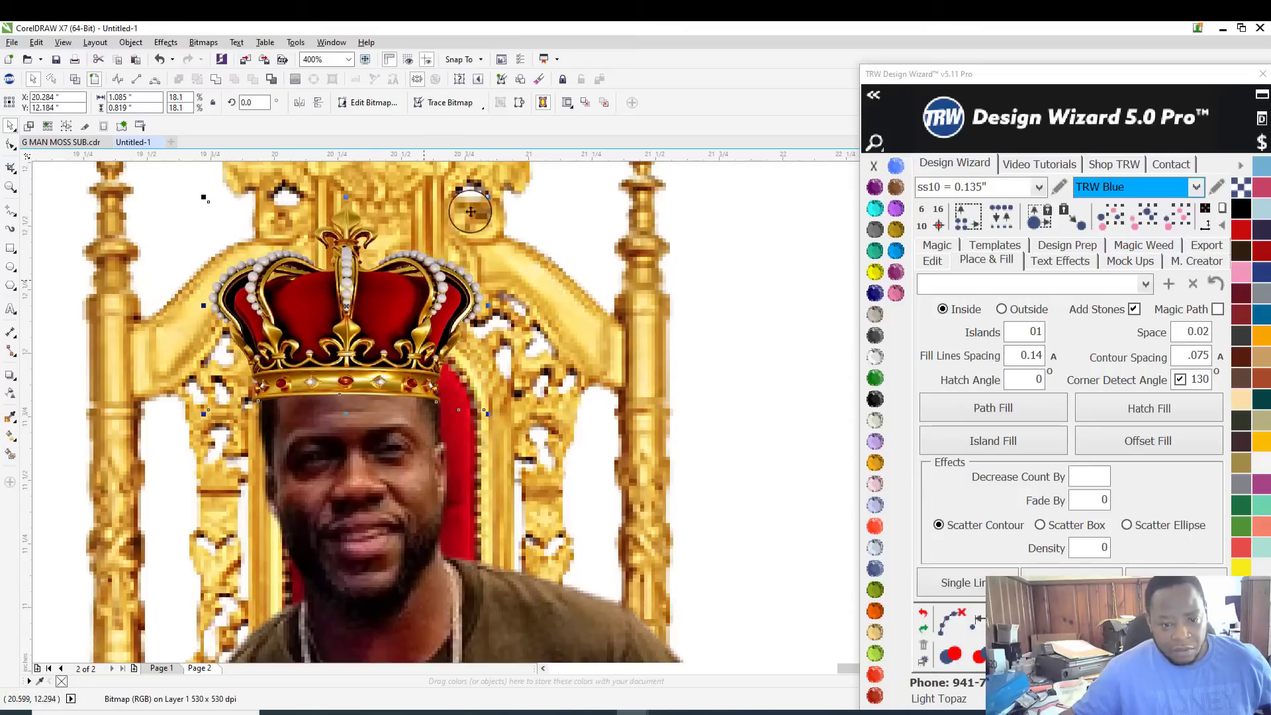
{"action": "left_click_drag", "start_coordinate": [367, 307], "coordinate": [368, 308]}
Step: Clear the selection and start saving the drawing
{"action": "scroll", "coordinate": [457, 308], "scroll_direction": "down", "scroll_amount": 1}
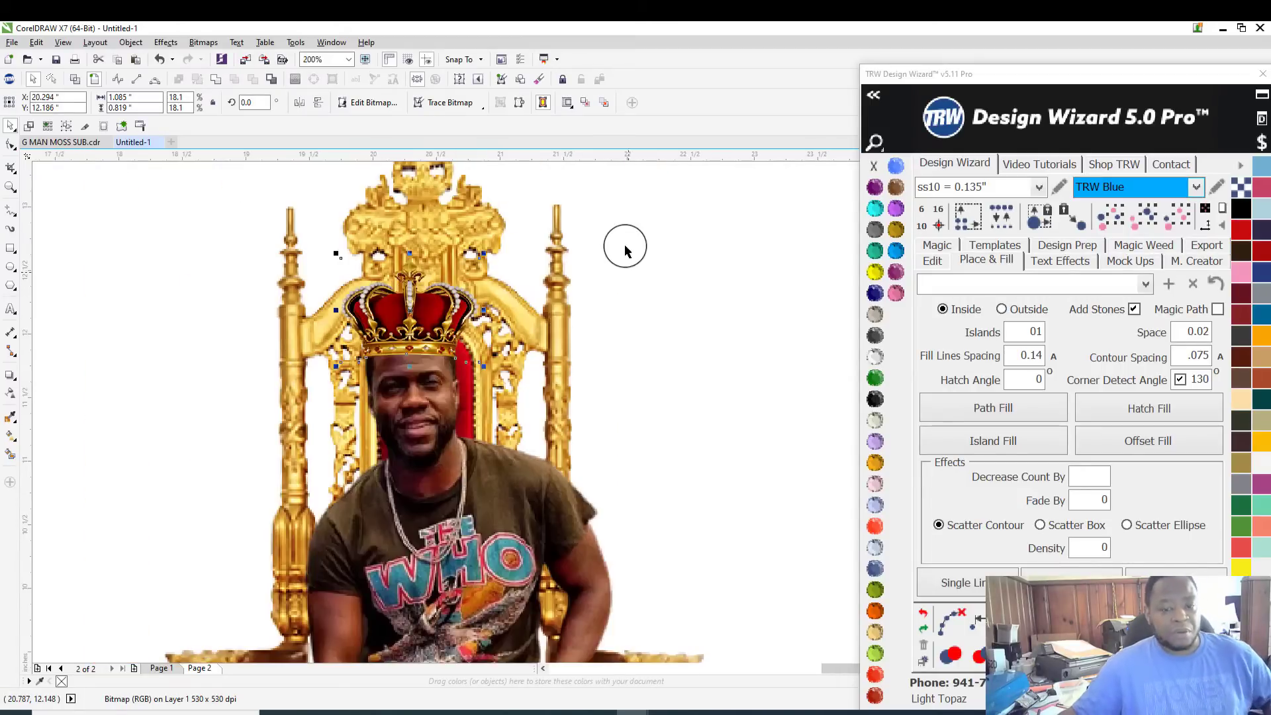
{"action": "scroll", "coordinate": [625, 249], "scroll_direction": "down", "scroll_amount": 4}
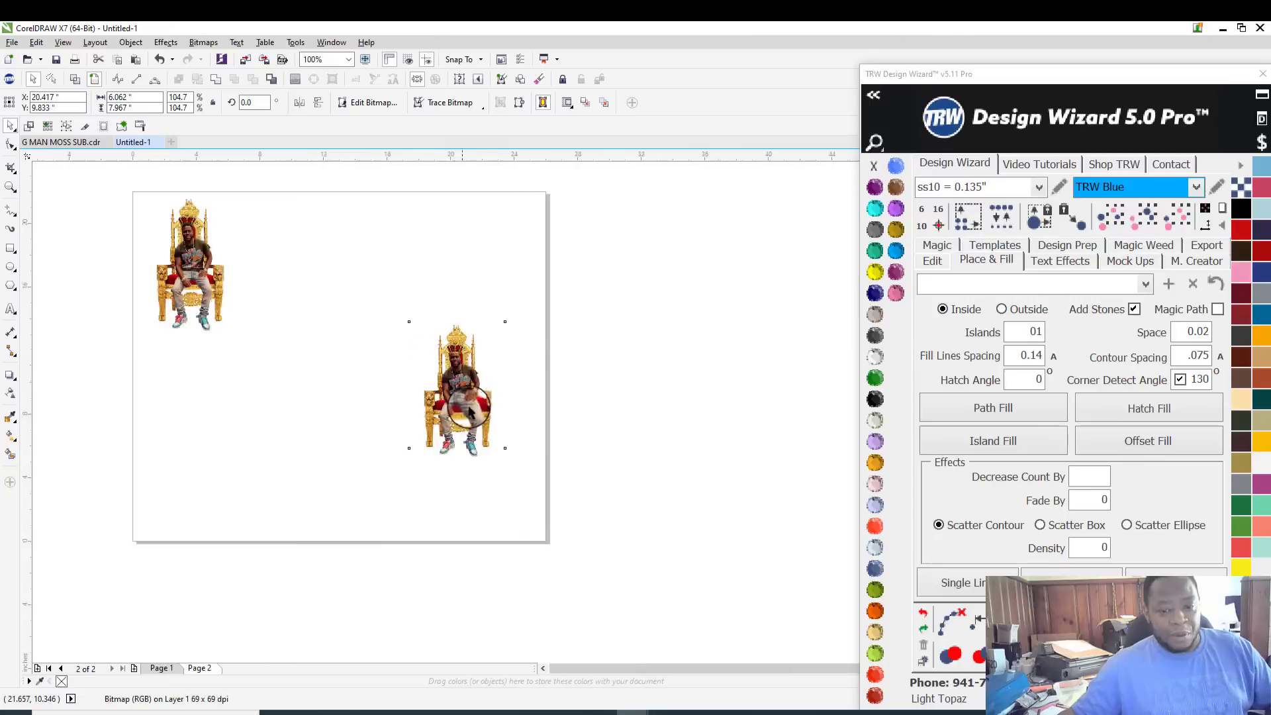
{"action": "left_click", "coordinate": [477, 386]}
{"action": "left_click", "coordinate": [510, 333]}
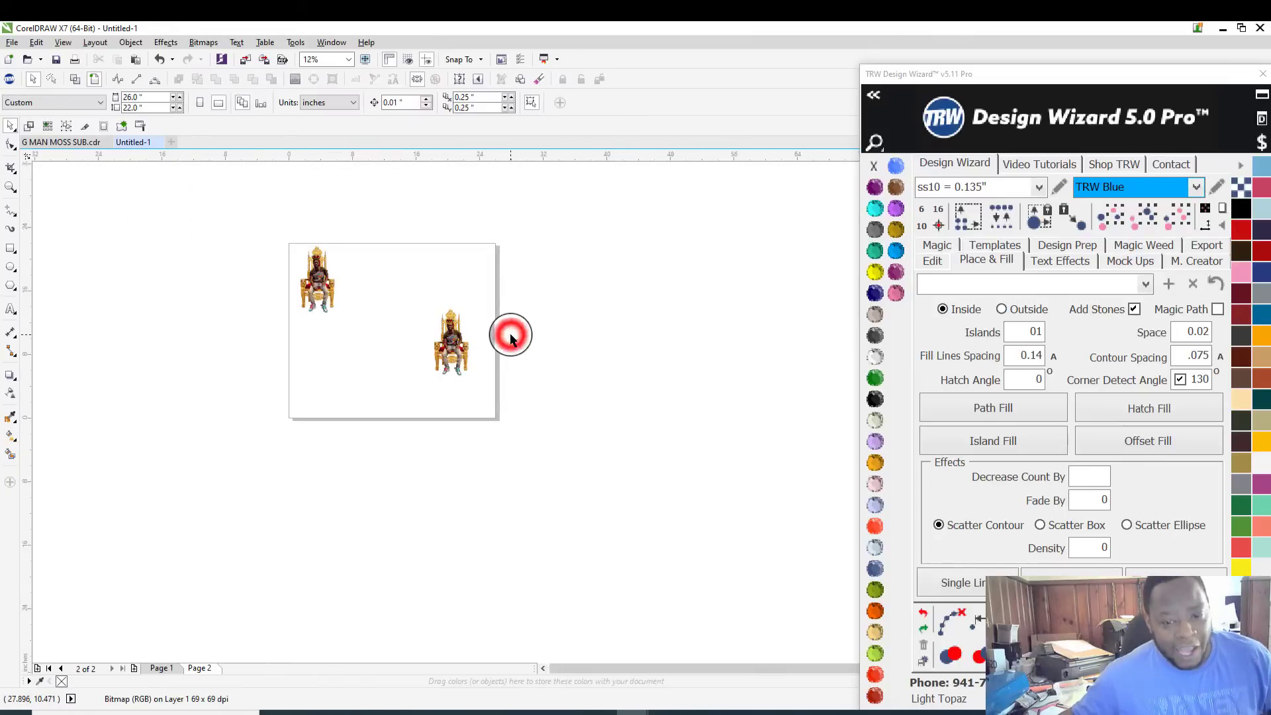
{"action": "scroll", "coordinate": [364, 308], "scroll_direction": "up", "scroll_amount": 1}
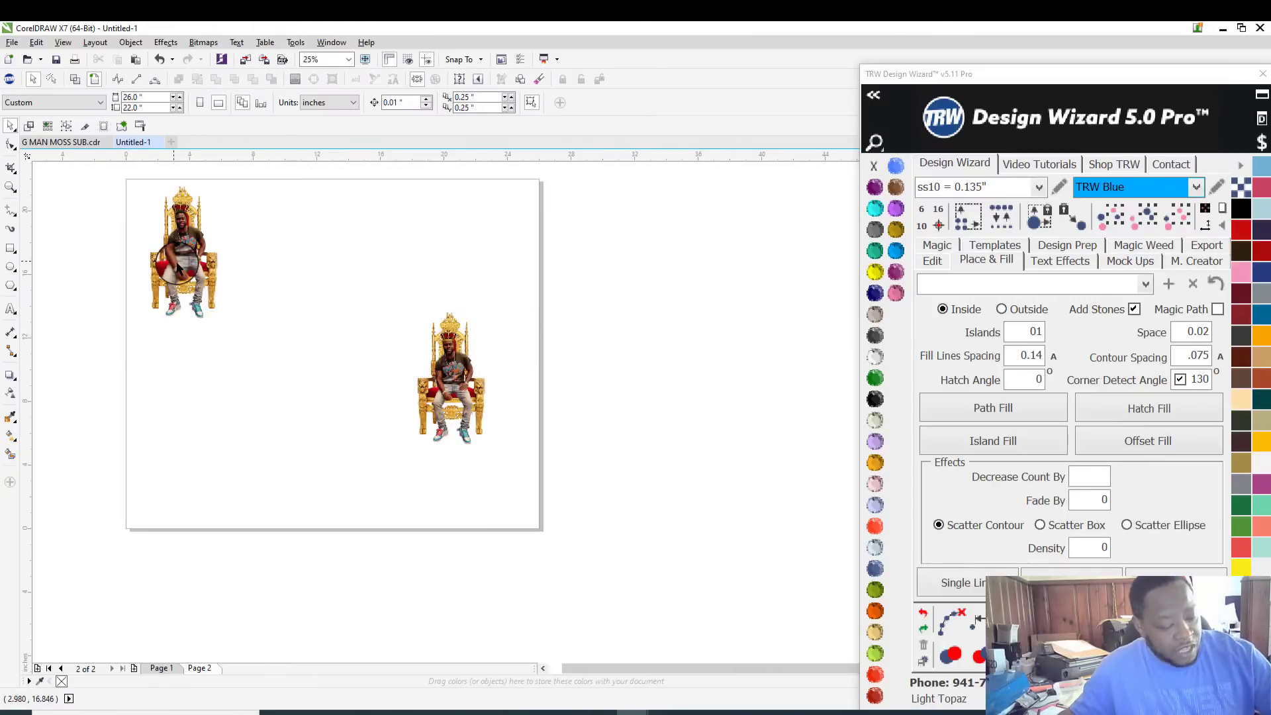
{"action": "key", "text": "ctrl+s"}
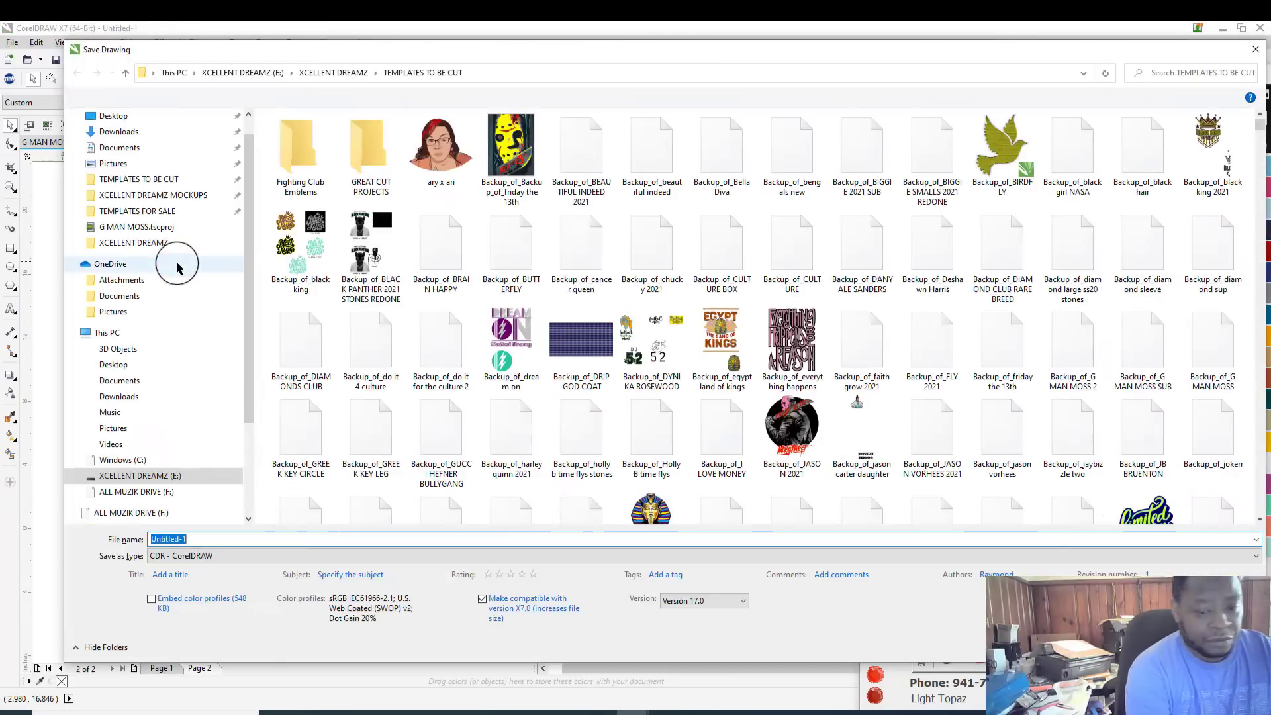
{"action": "type", "text": "kevin h "}
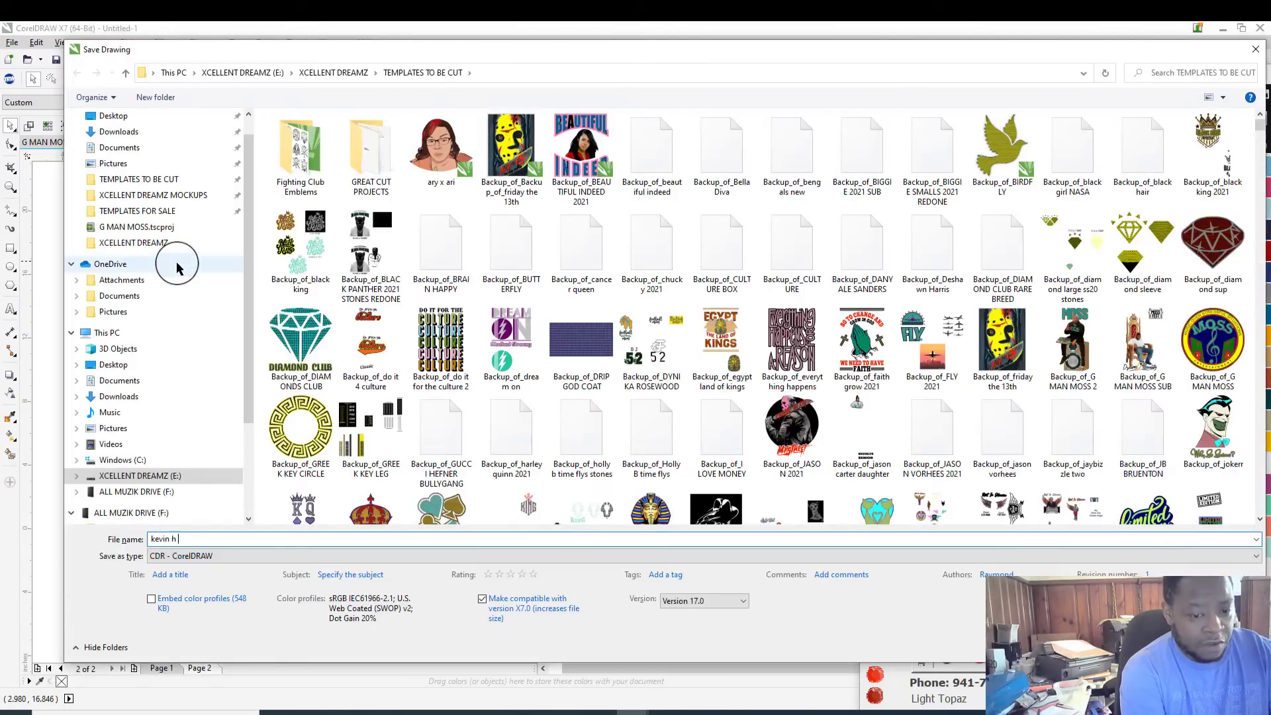
{"action": "type", "text": "art"}
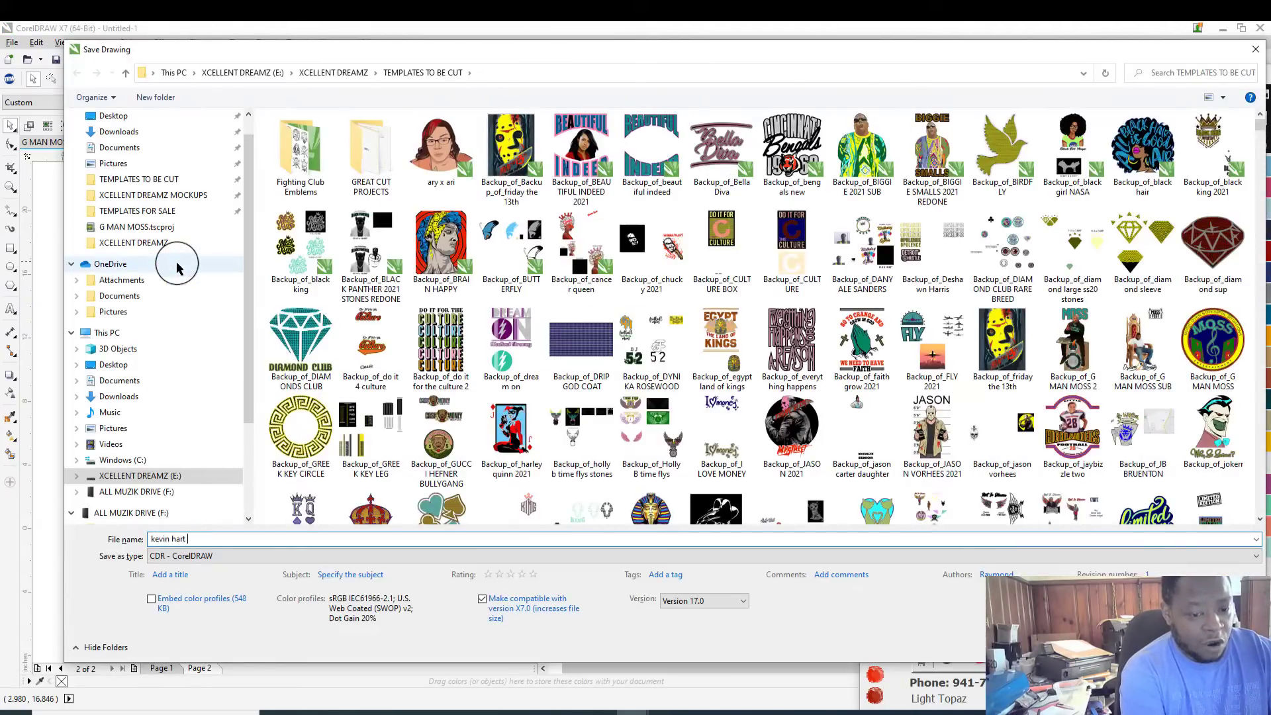
{"action": "key", "text": "BackSpace"}
{"action": "key", "text": "BackSpace"}
{"action": "key", "text": "BackSpace"}
{"action": "key", "text": "BackSpace"}
{"action": "key", "text": "BackSpace"}
{"action": "key", "text": "BackSpace"}
{"action": "key", "text": "BackSpace"}
{"action": "key", "text": "BackSpace"}
{"action": "key", "text": "BackSpace"}
{"action": "key", "text": "BackSpace"}
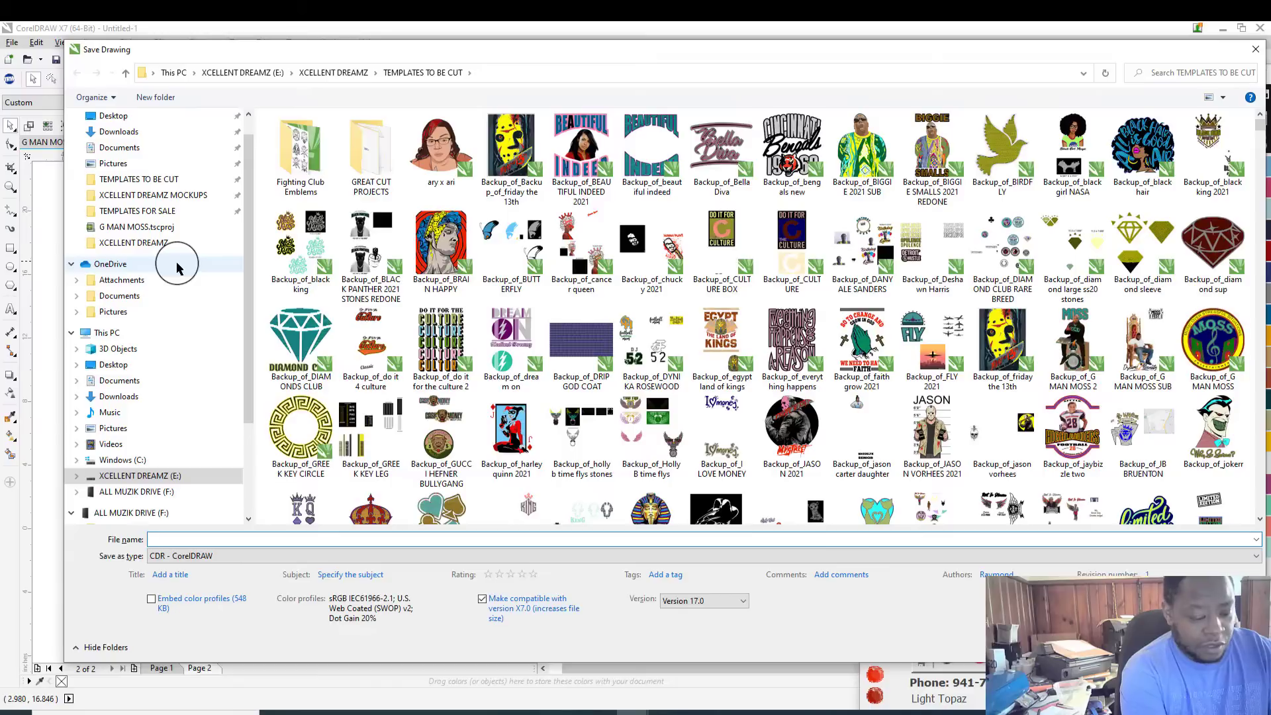
Step: Save the drawing as KEVIN HART CHAIR in CDR format in the TEMPLATES TO BE CUT folder
{"action": "type", "text": "KEVIN HART CHAIR"}
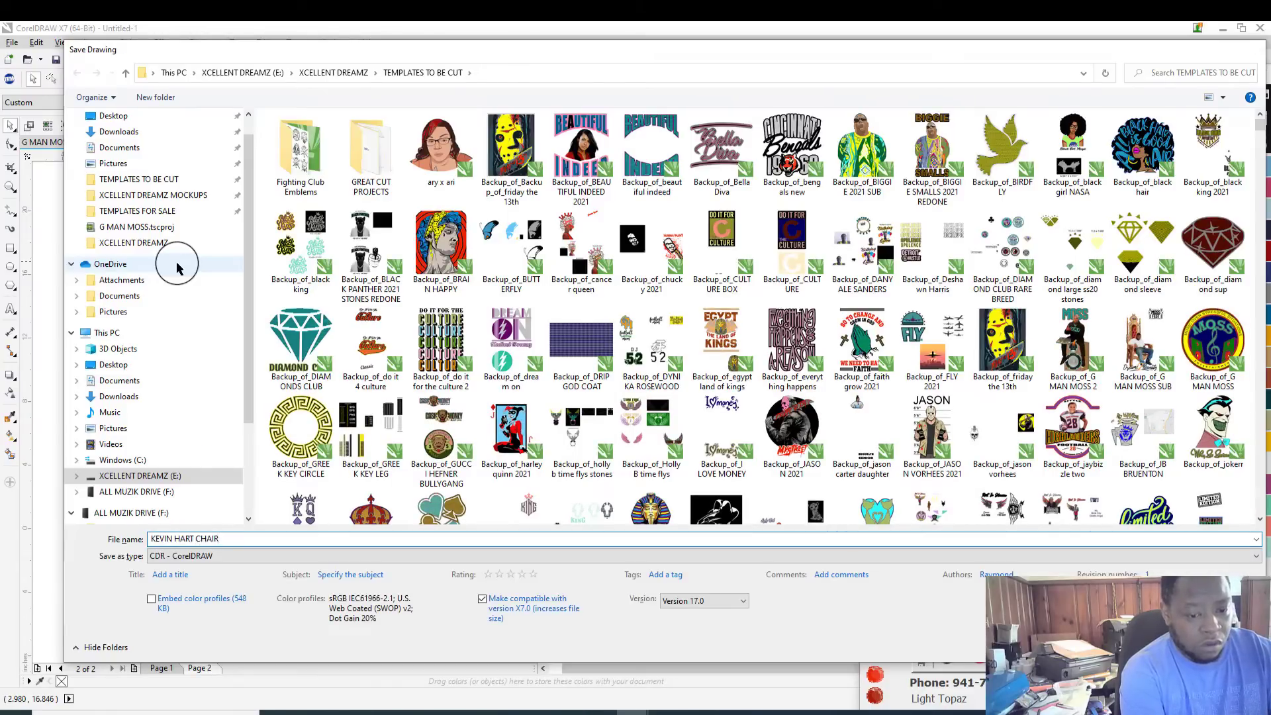
{"action": "key", "text": "Return"}
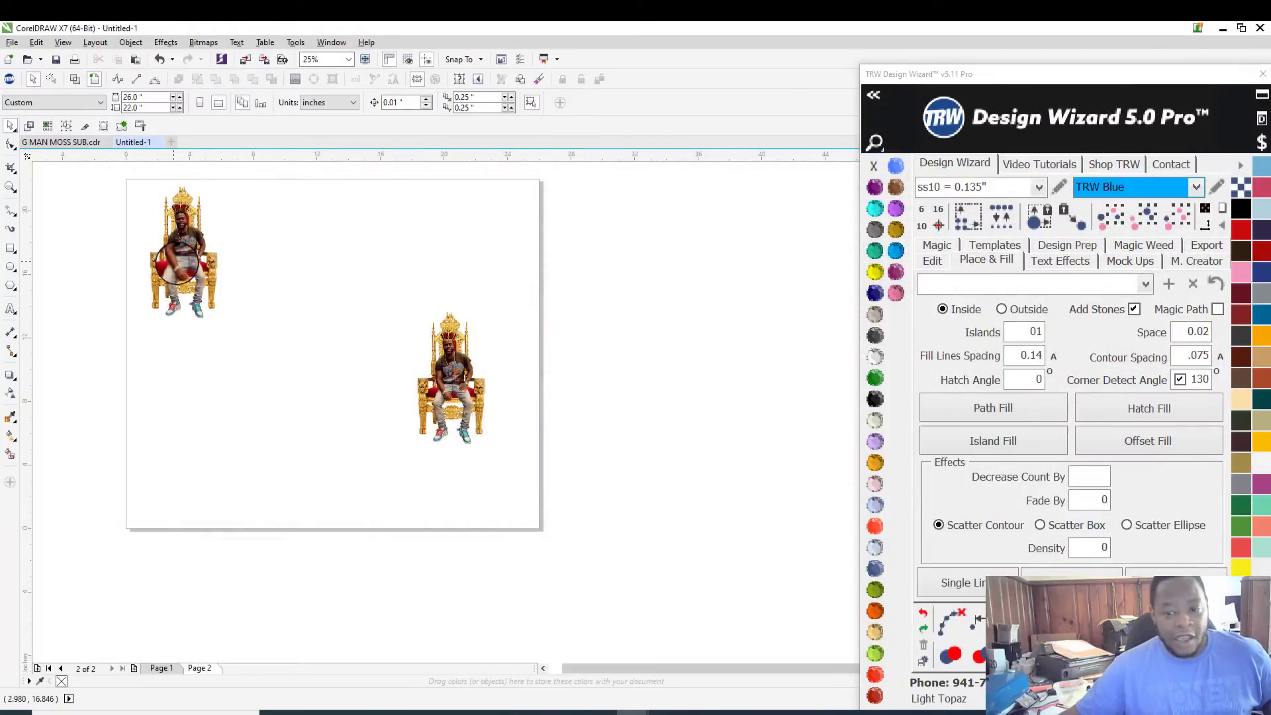
Step: Select the throne, man and crown of the new composite together and move them toward the middle of the page
{"action": "left_click_drag", "start_coordinate": [365, 263], "coordinate": [565, 510]}
{"action": "scroll", "coordinate": [478, 380], "scroll_direction": "up", "scroll_amount": 2}
{"action": "scroll", "coordinate": [319, 441], "scroll_direction": "down", "scroll_amount": 2}
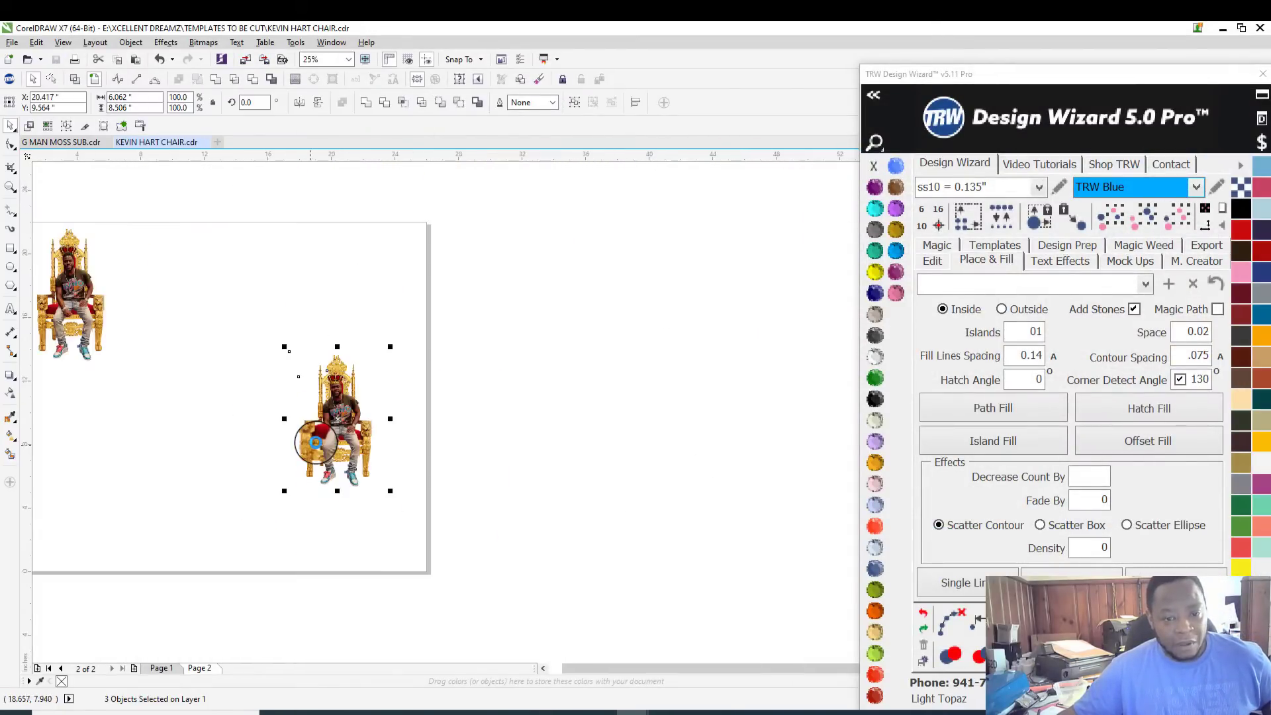
{"action": "scroll", "coordinate": [319, 441], "scroll_direction": "up", "scroll_amount": 2}
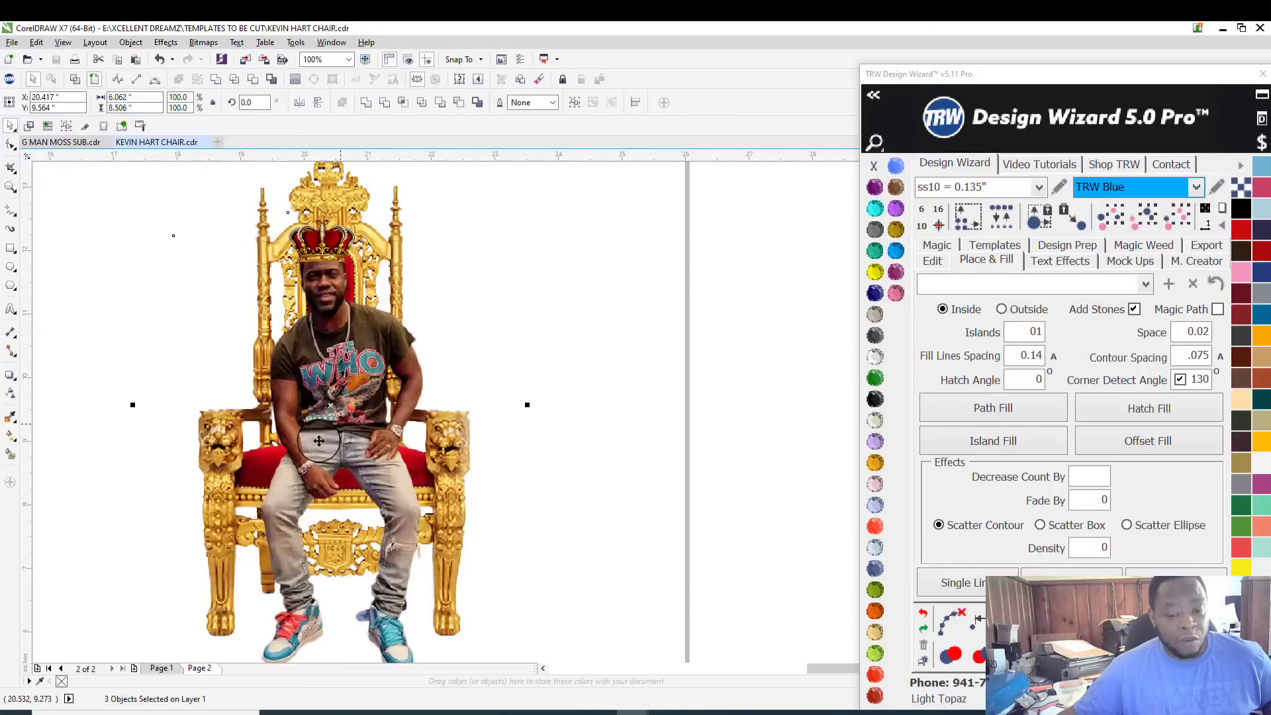
{"action": "scroll", "coordinate": [319, 441], "scroll_direction": "down", "scroll_amount": 1}
{"action": "left_click_drag", "start_coordinate": [350, 368], "coordinate": [261, 349]}
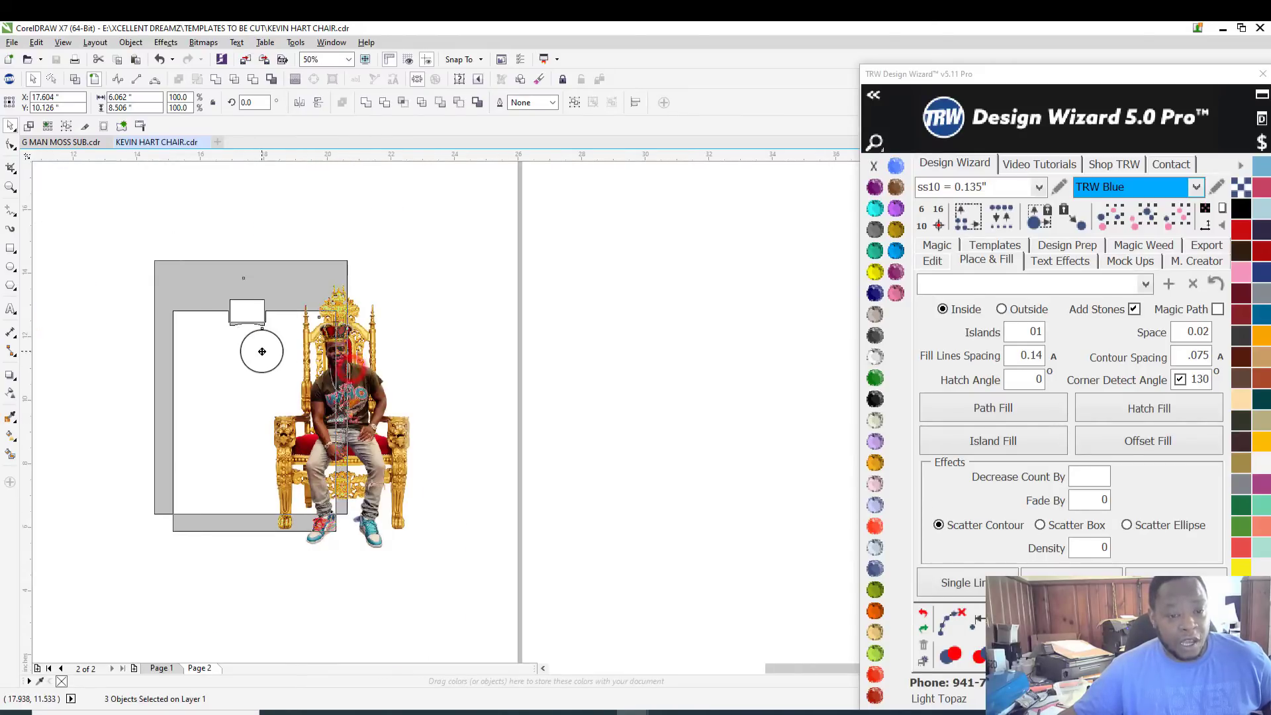
{"action": "scroll", "coordinate": [262, 350], "scroll_direction": "up", "scroll_amount": 1}
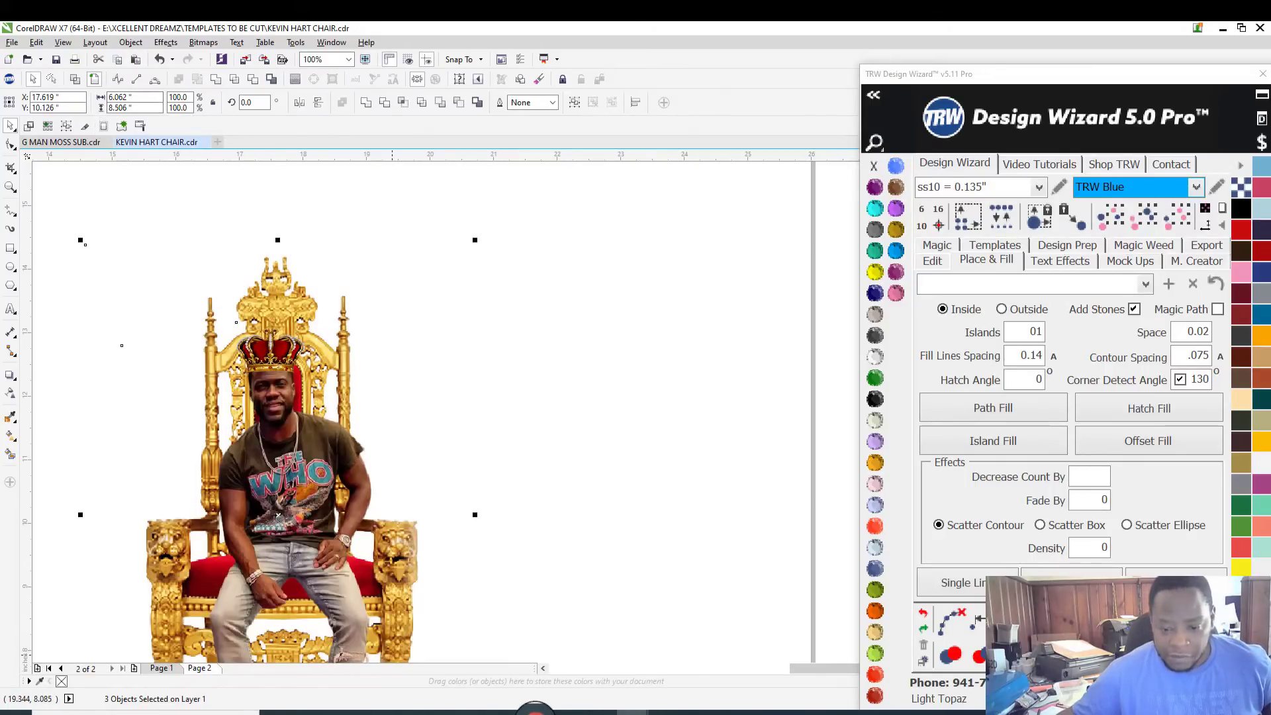
Step: Search the web in a new browser tab for "cricut print and cut size limit" and switch back to CorelDRAW
{"action": "left_click", "coordinate": [535, 711]}
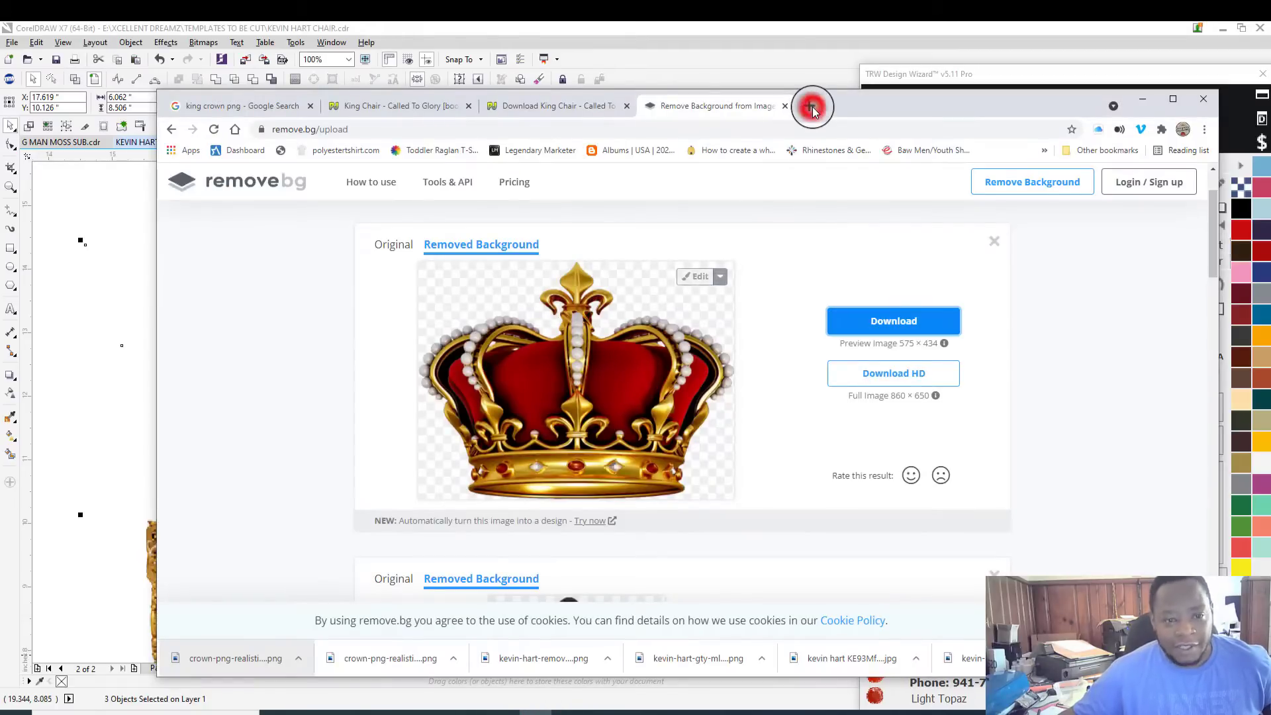
{"action": "left_click", "coordinate": [813, 108]}
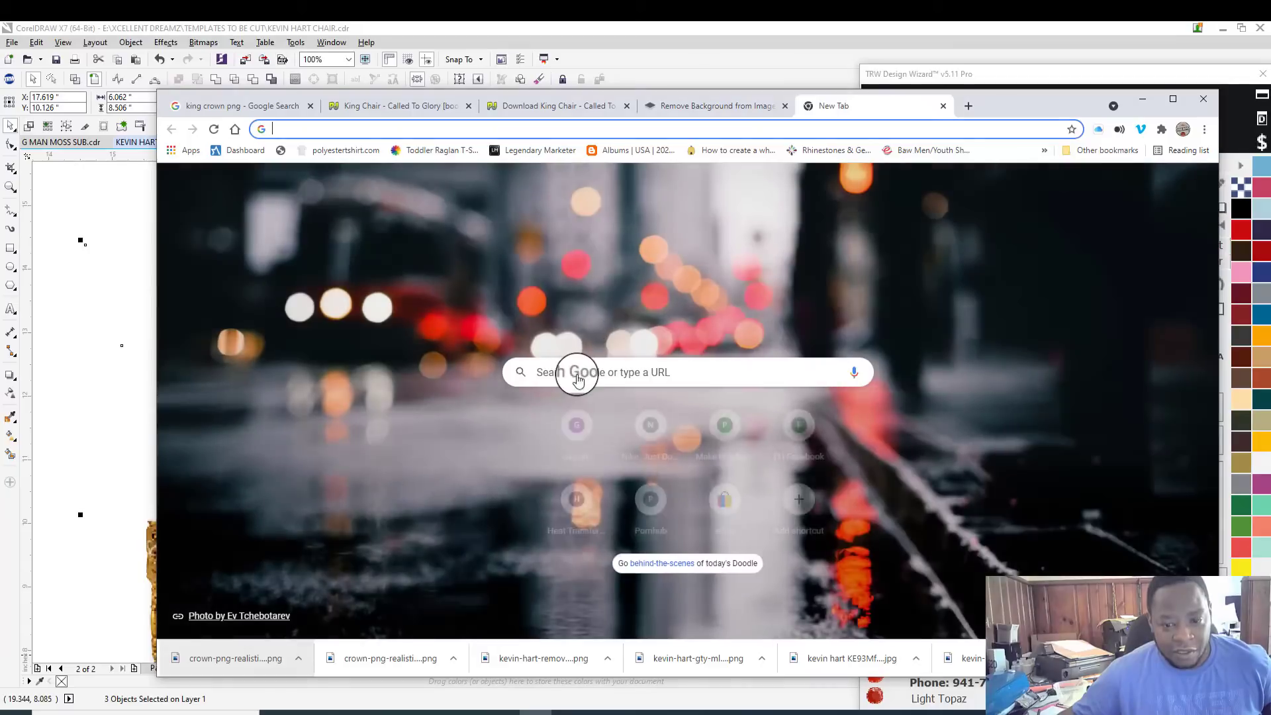
{"action": "left_click", "coordinate": [578, 372]}
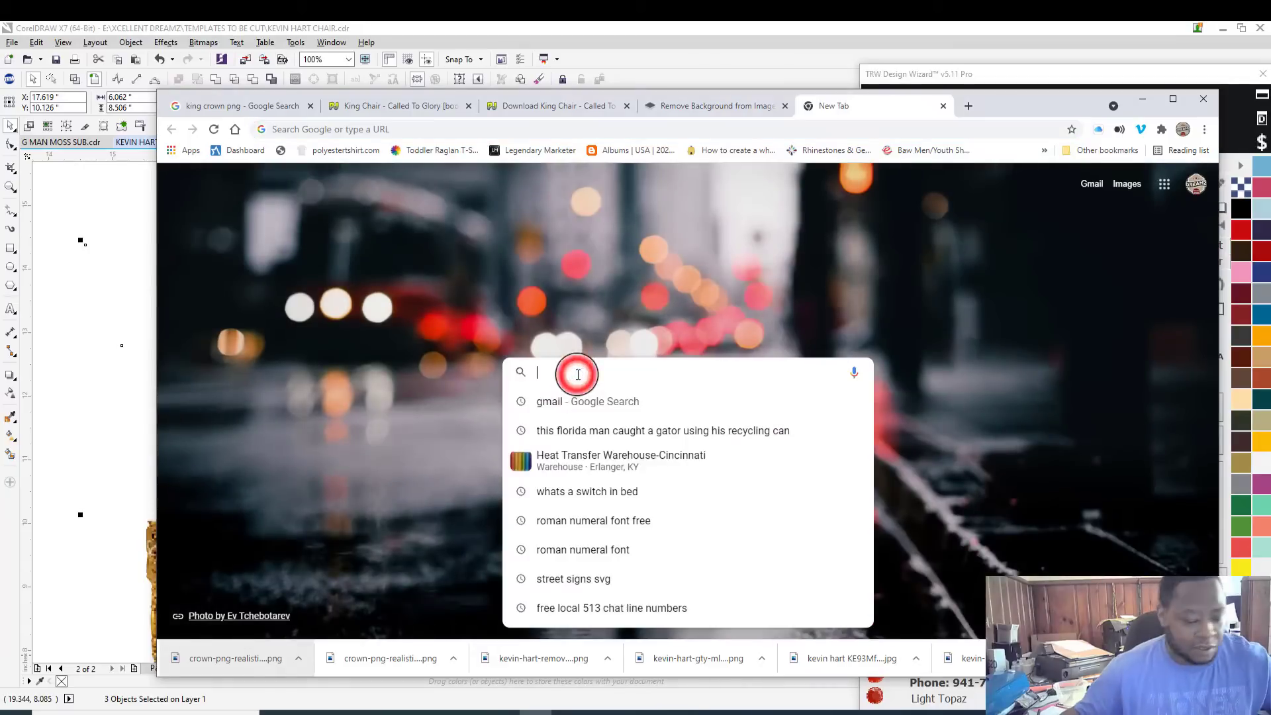
{"action": "type", "text": "PRINT"}
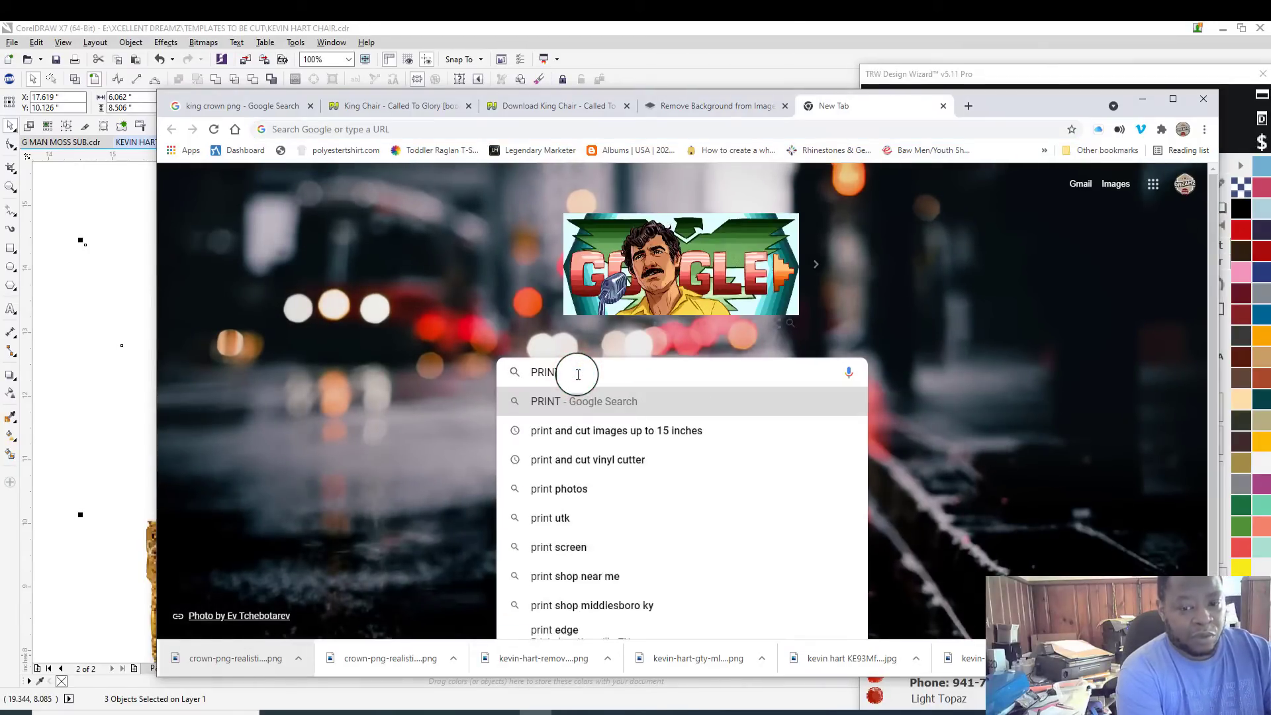
{"action": "type", "text": " AND CUT SI"}
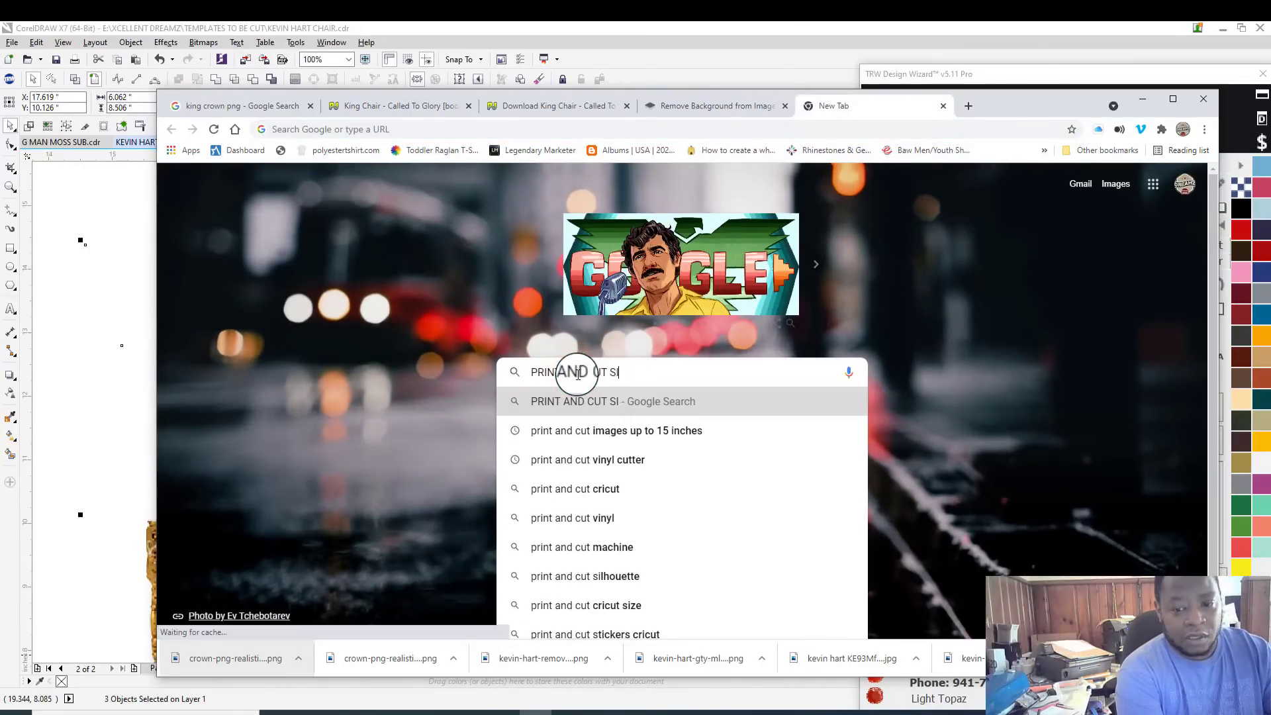
{"action": "type", "text": "ZE CR"}
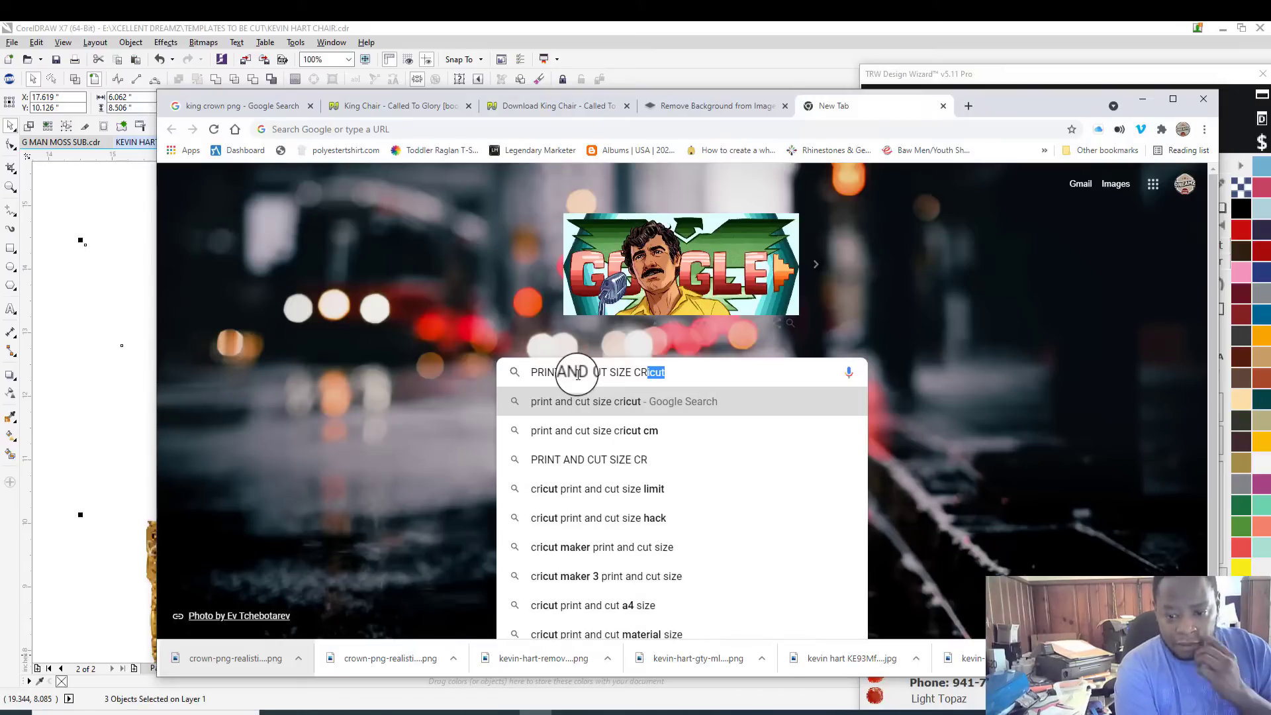
{"action": "key", "text": "Down"}
{"action": "key", "text": "Down"}
{"action": "key", "text": "Down"}
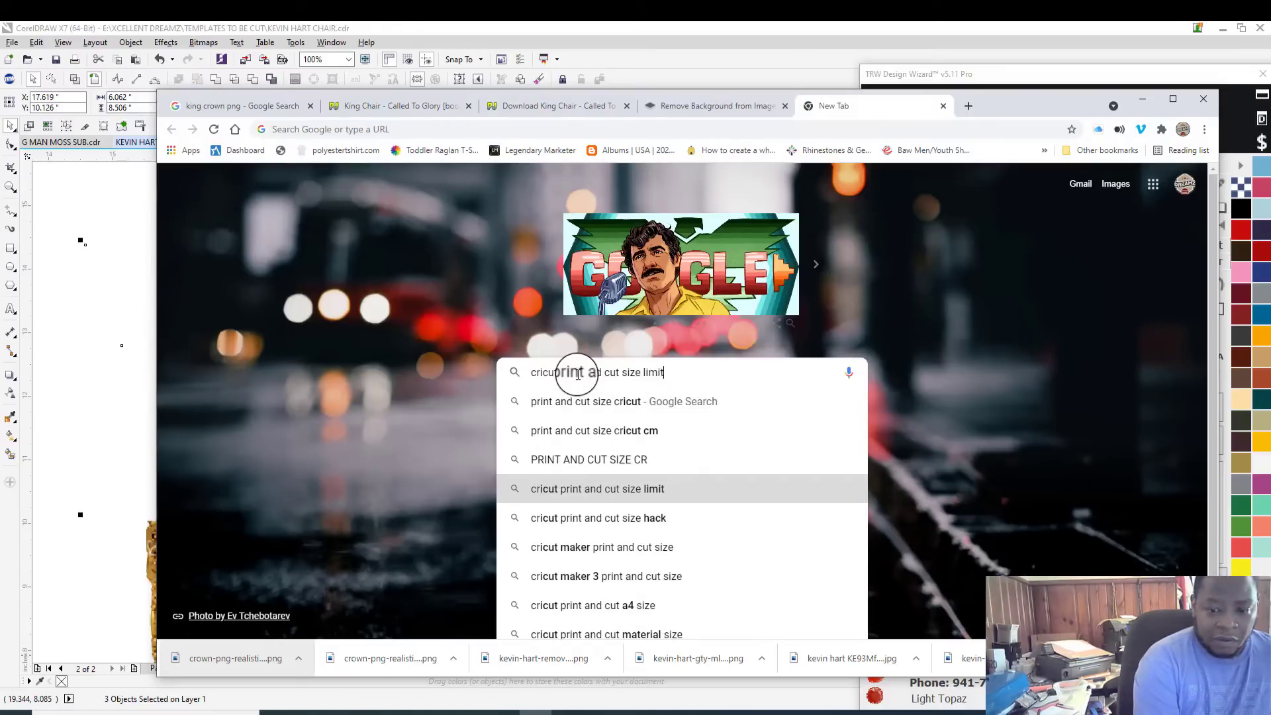
{"action": "key", "text": "Return"}
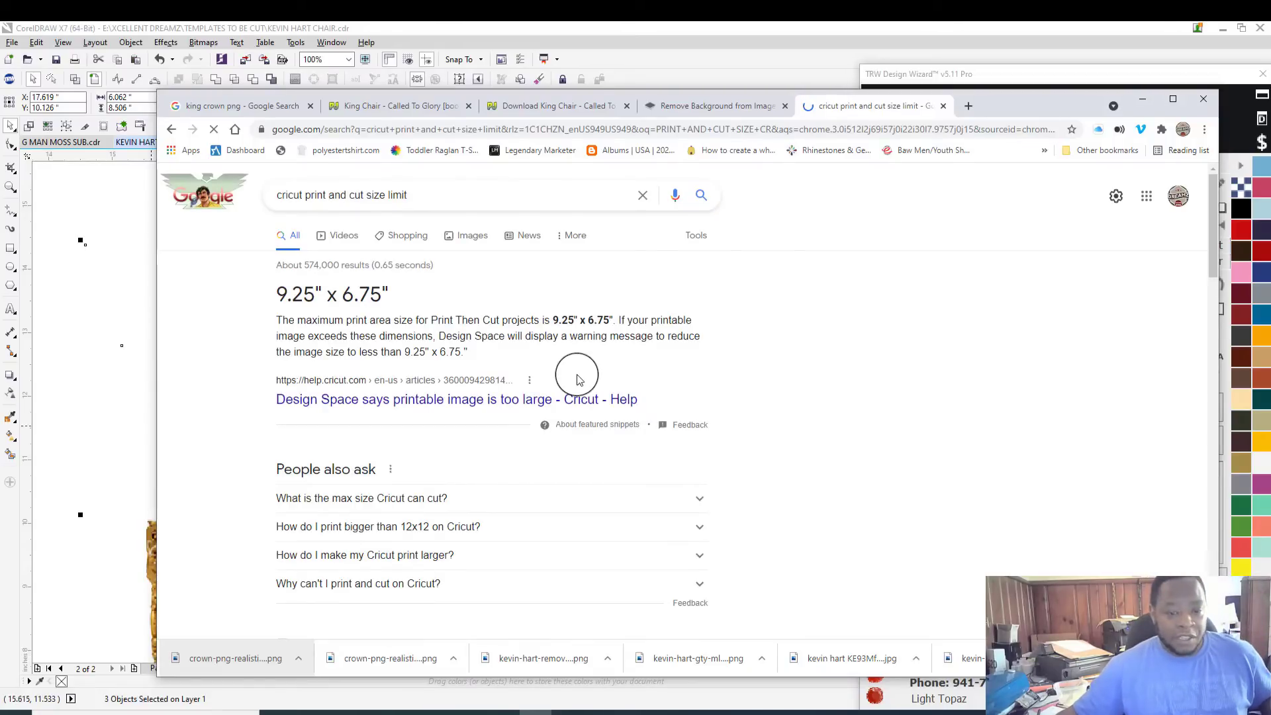
{"action": "left_click", "coordinate": [696, 31]}
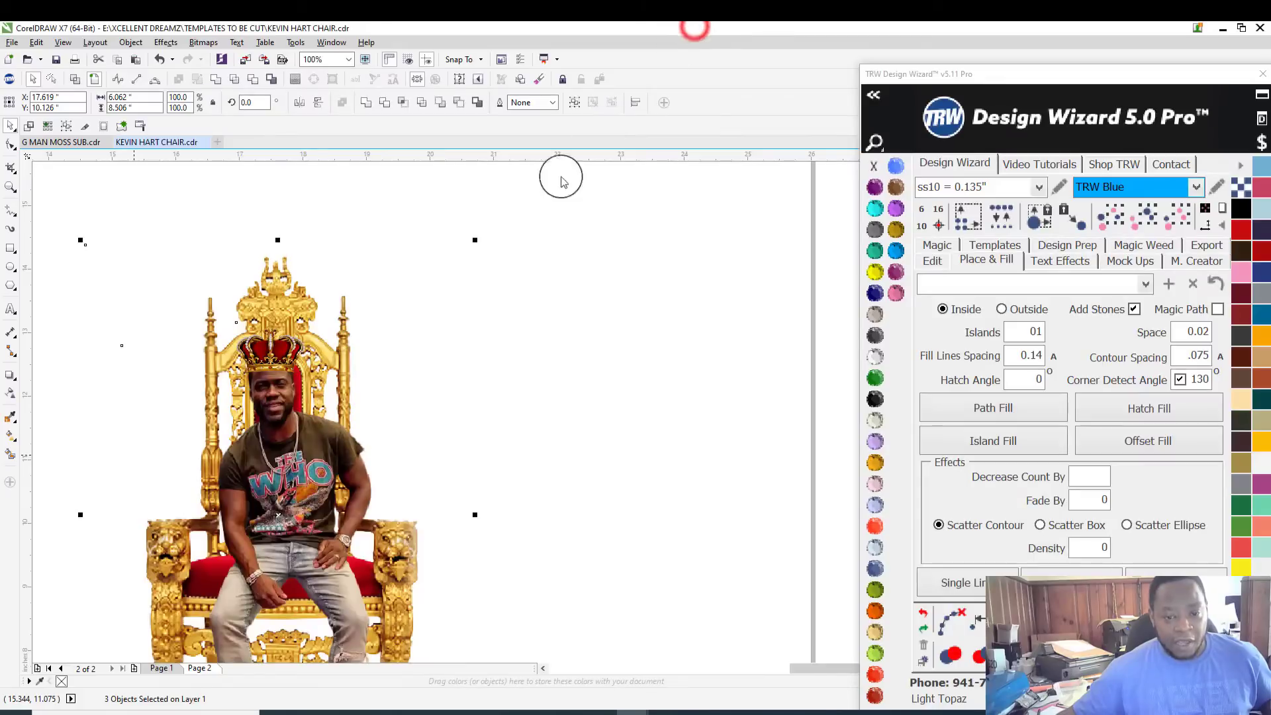
Step: Try setting the height of the selected throne, man and crown to 9.24 inches without locked proportions, and undo it
{"action": "scroll", "coordinate": [378, 374], "scroll_direction": "down", "scroll_amount": 1}
{"action": "scroll", "coordinate": [336, 434], "scroll_direction": "up", "scroll_amount": 1}
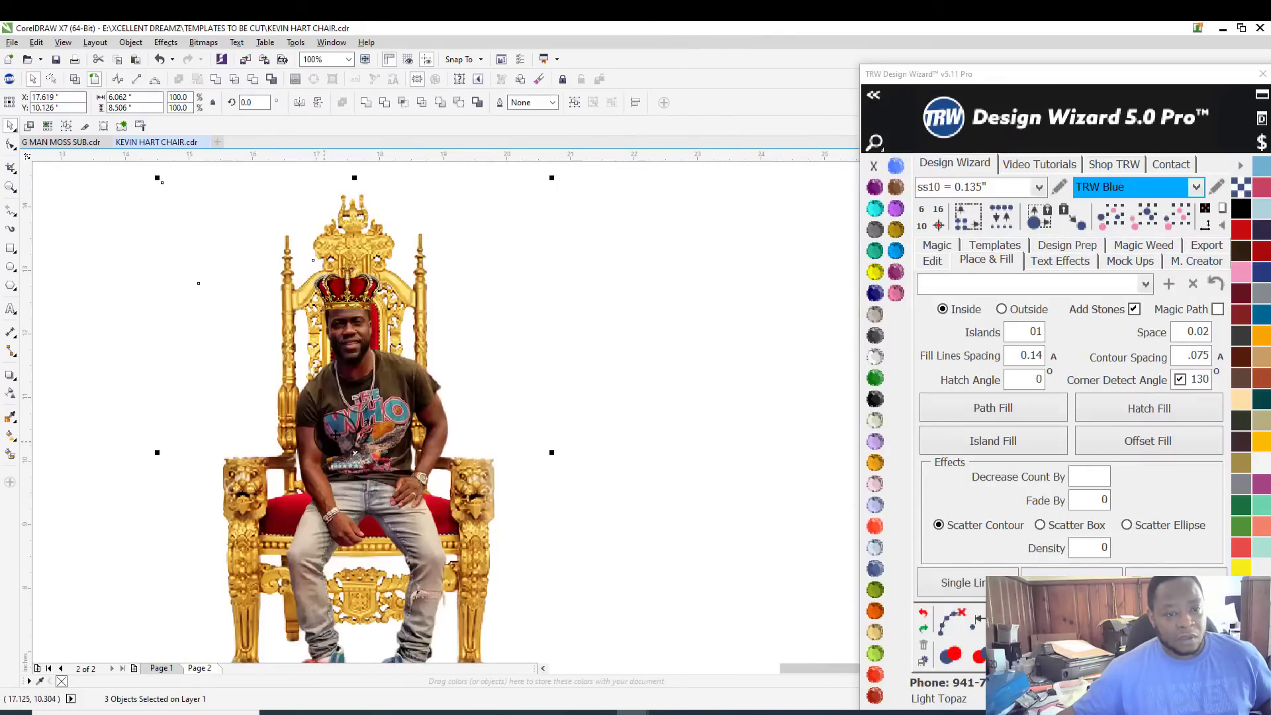
{"action": "scroll", "coordinate": [337, 434], "scroll_direction": "down", "scroll_amount": 1}
{"action": "left_click", "coordinate": [152, 107]}
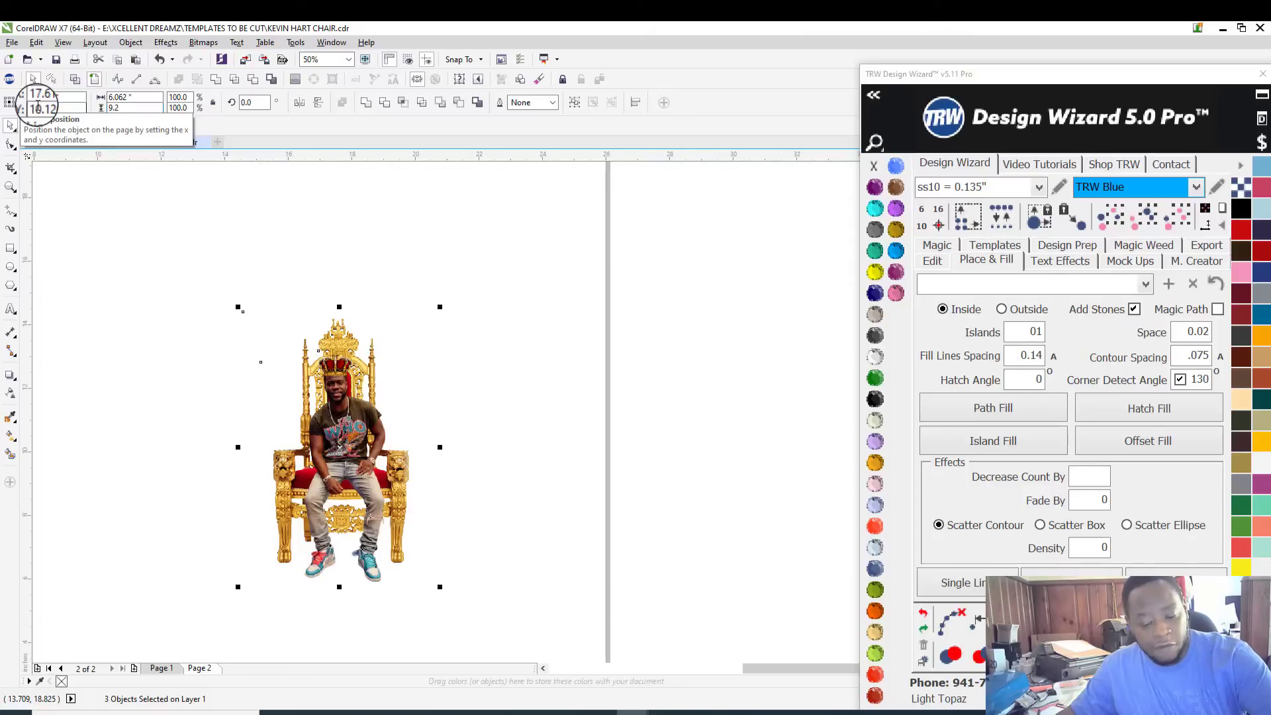
{"action": "key", "text": "Tab"}
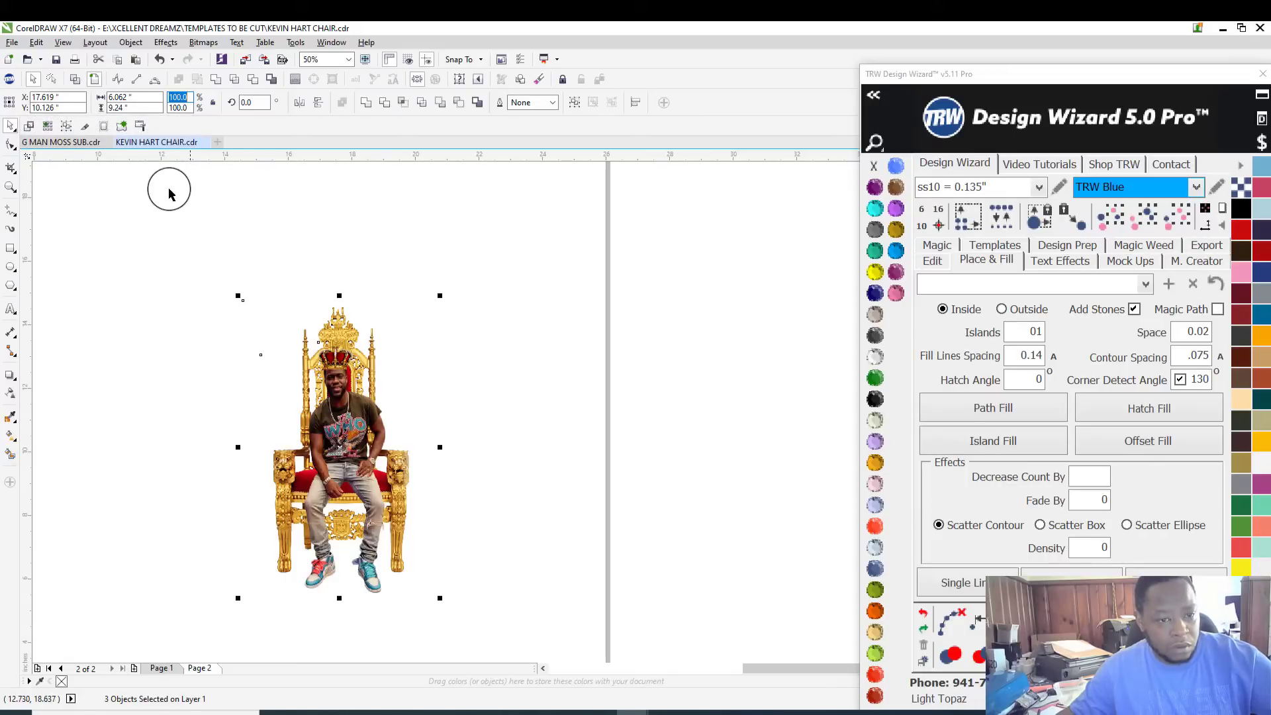
{"action": "scroll", "coordinate": [378, 382], "scroll_direction": "up", "scroll_amount": 2}
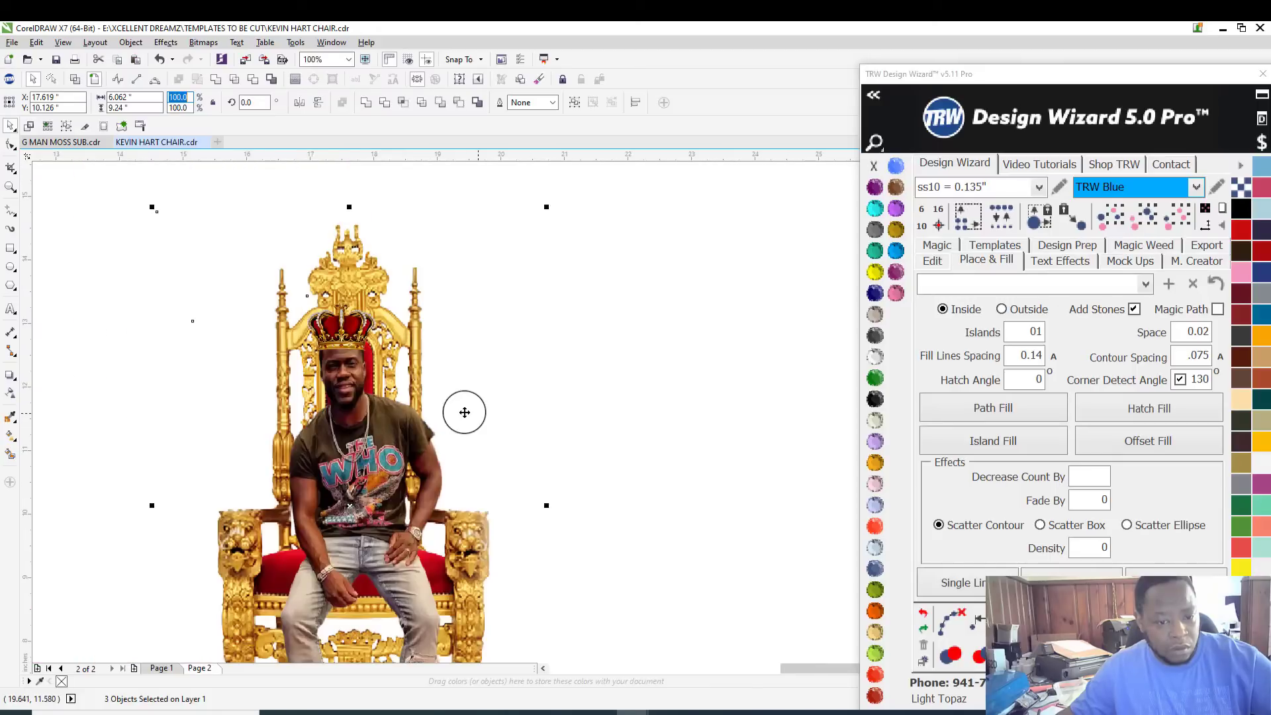
{"action": "left_click", "coordinate": [539, 130]}
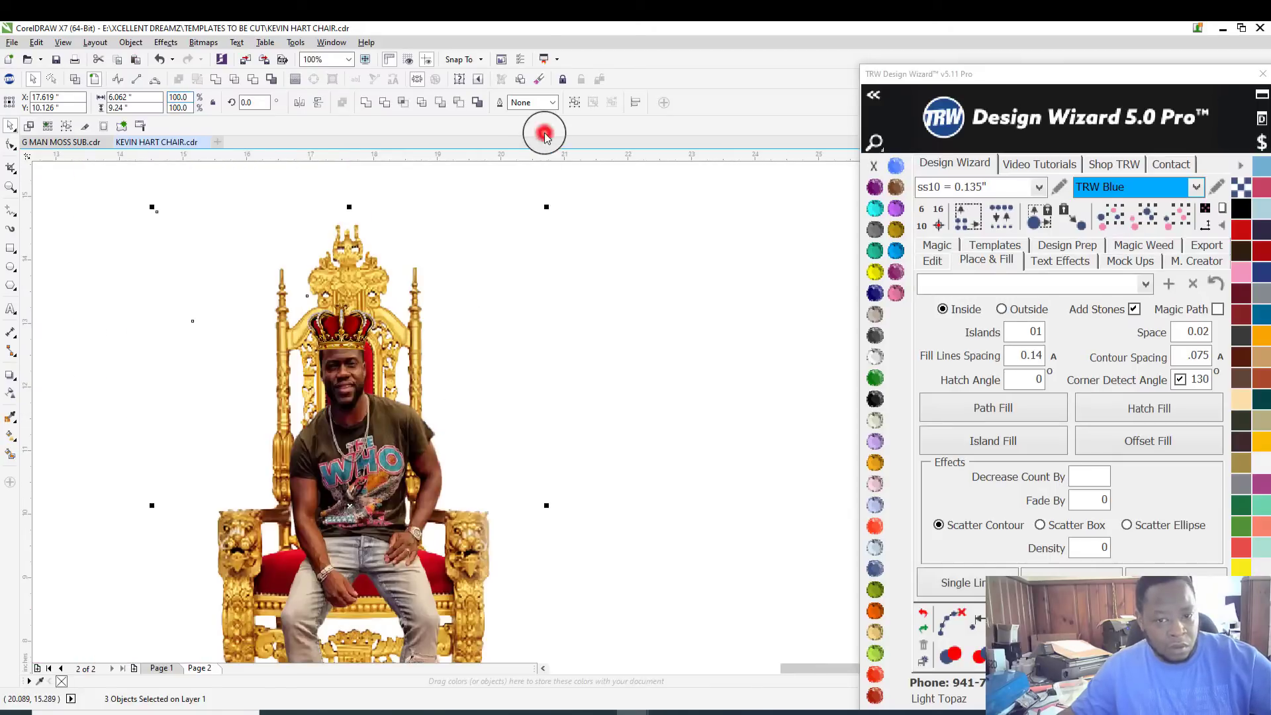
{"action": "scroll", "coordinate": [446, 415], "scroll_direction": "down", "scroll_amount": 2}
{"action": "scroll", "coordinate": [447, 416], "scroll_direction": "down", "scroll_amount": 1}
{"action": "scroll", "coordinate": [447, 415], "scroll_direction": "up", "scroll_amount": 3}
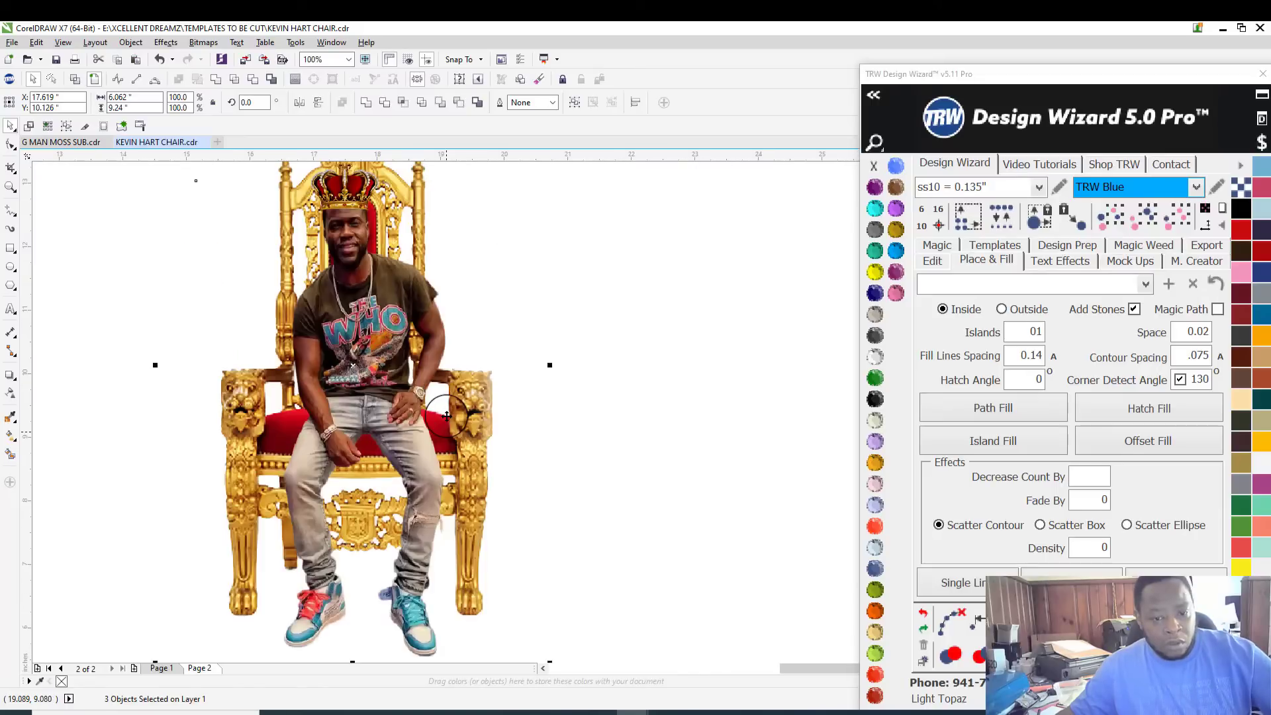
{"action": "left_click", "coordinate": [923, 615]}
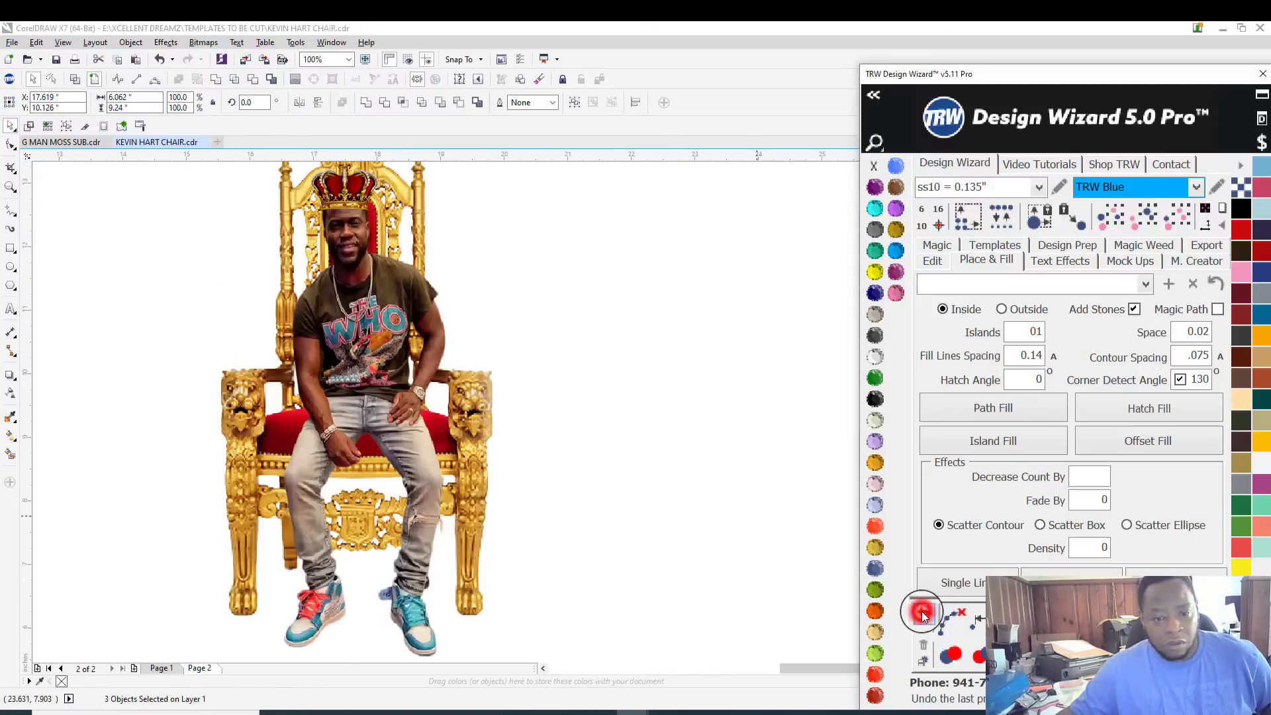
{"action": "left_click", "coordinate": [608, 467]}
Step: Select the throne, man and crown of the composite and group them into one object
{"action": "scroll", "coordinate": [608, 466], "scroll_direction": "down", "scroll_amount": 2}
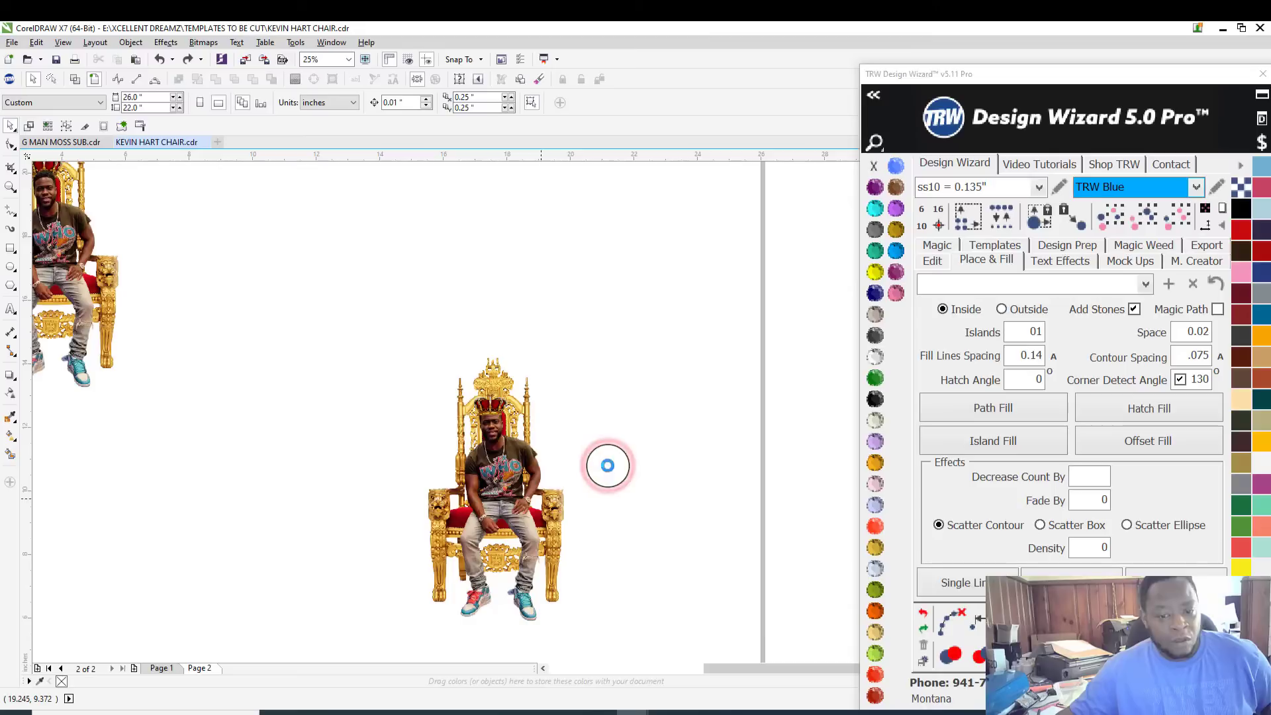
{"action": "left_click_drag", "start_coordinate": [329, 306], "coordinate": [647, 659]}
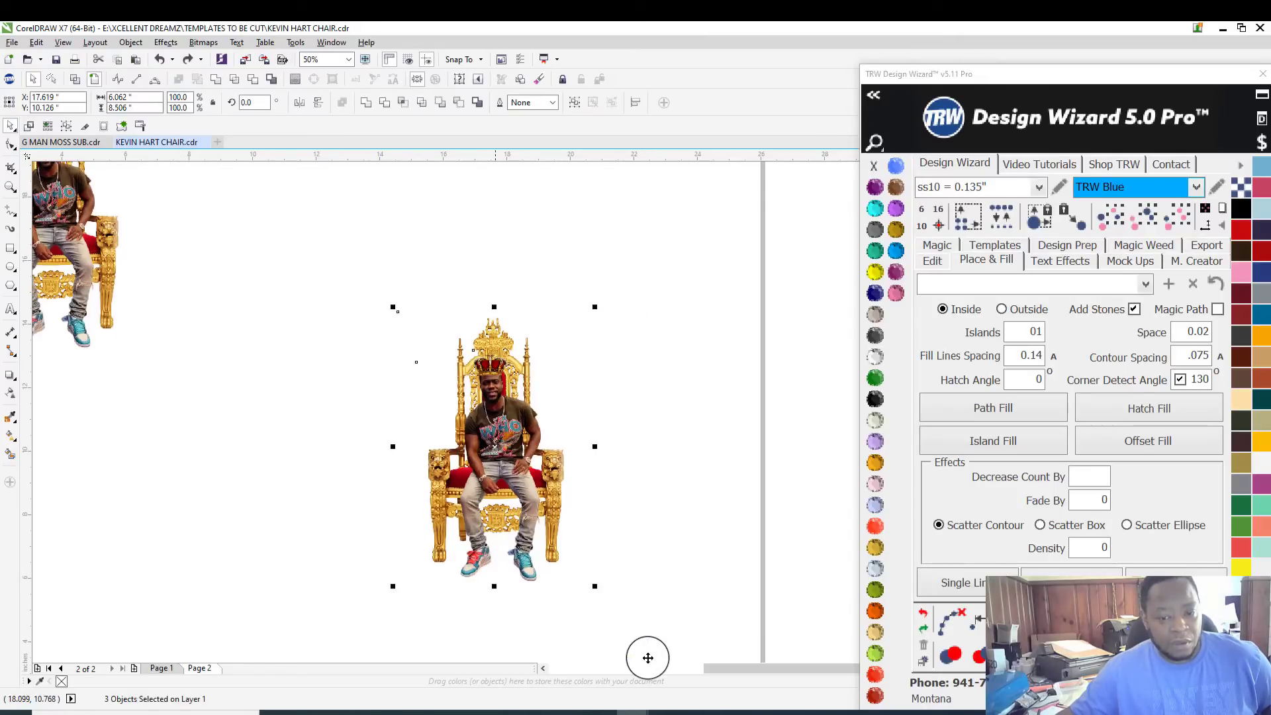
{"action": "scroll", "coordinate": [463, 398], "scroll_direction": "up", "scroll_amount": 5}
{"action": "right_click", "coordinate": [434, 381]}
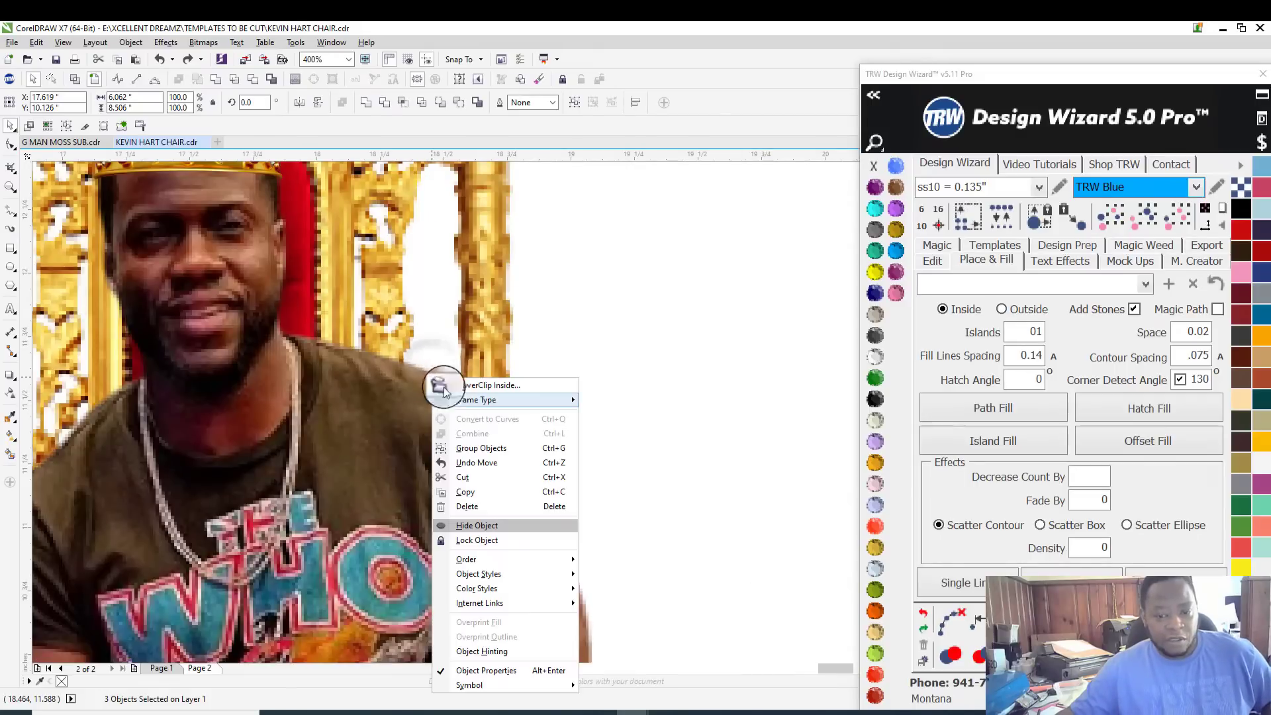
{"action": "left_click", "coordinate": [515, 449]}
{"action": "scroll", "coordinate": [518, 447], "scroll_direction": "down", "scroll_amount": 4}
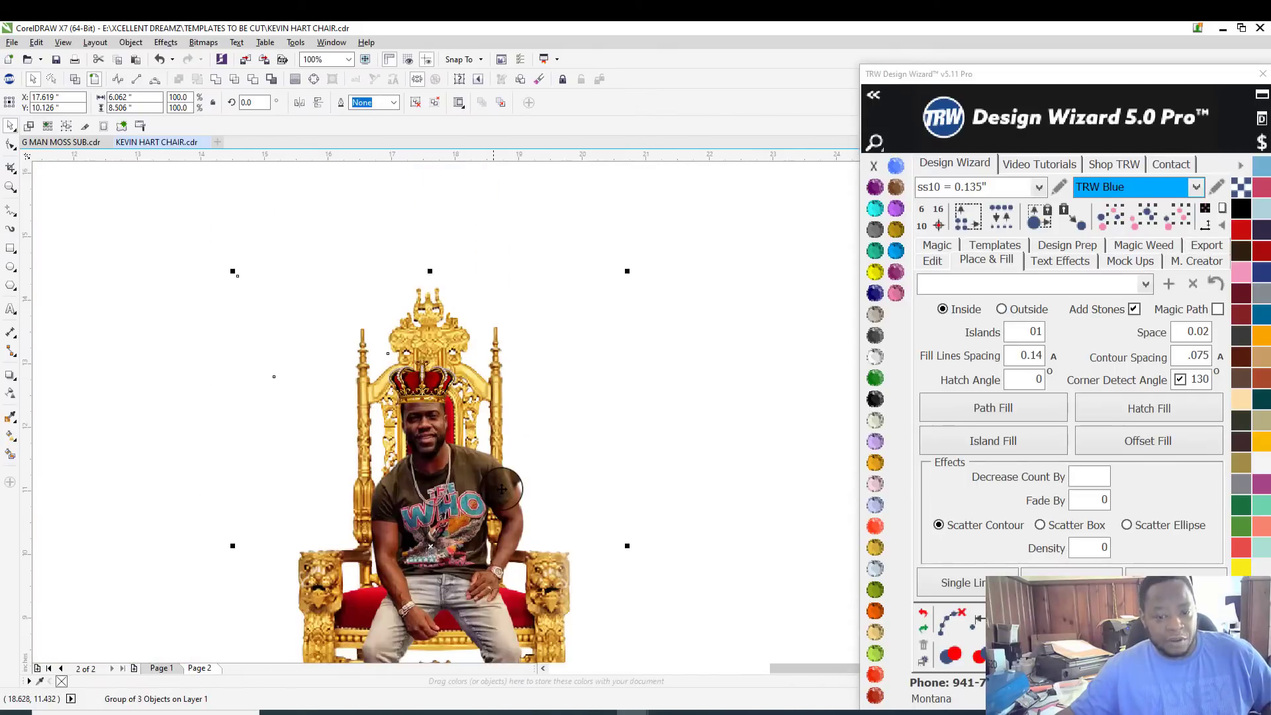
Step: Lock the group's proportions, set its height to 9.24 inches and clear the selection
{"action": "left_click", "coordinate": [212, 104]}
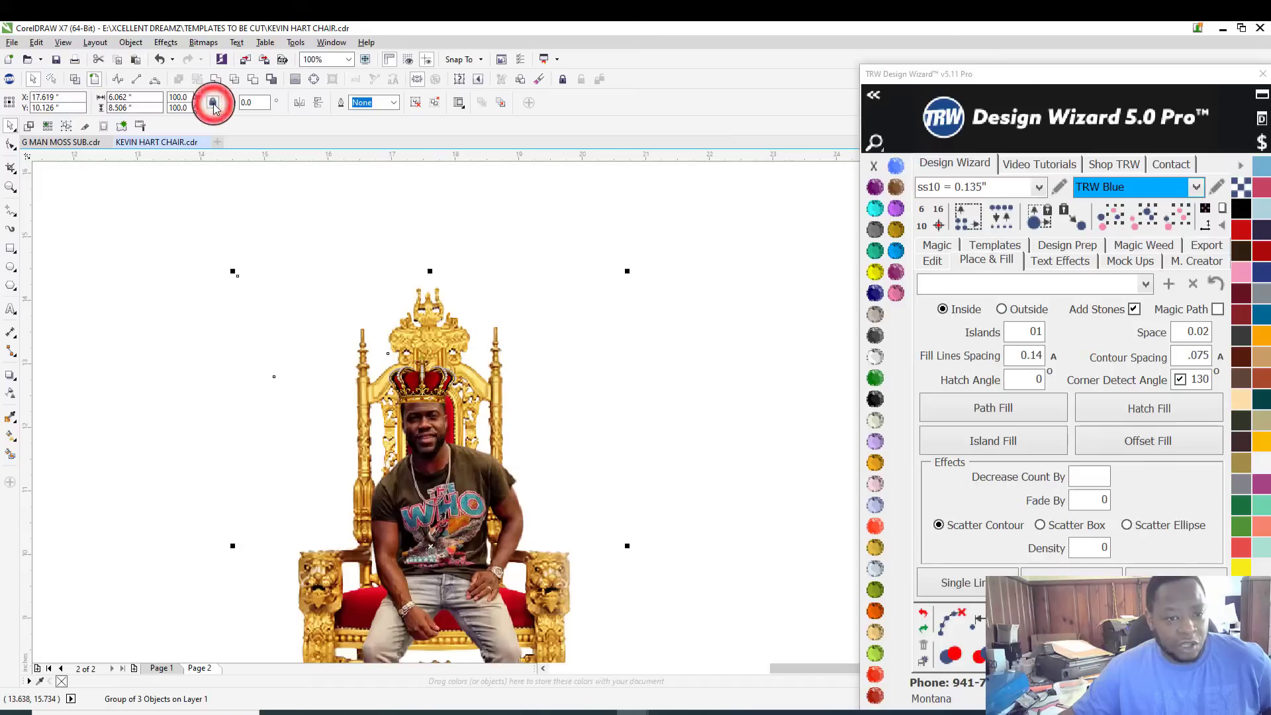
{"action": "double_click", "coordinate": [143, 108]}
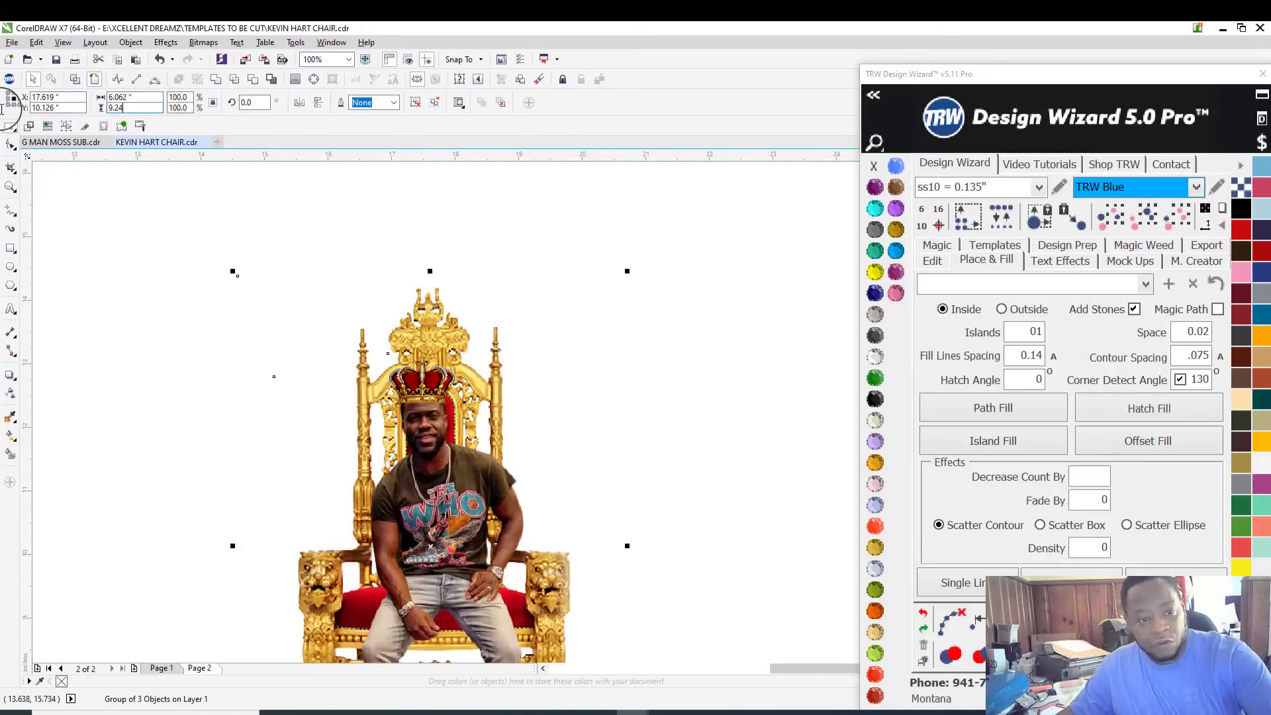
{"action": "key", "text": "Return"}
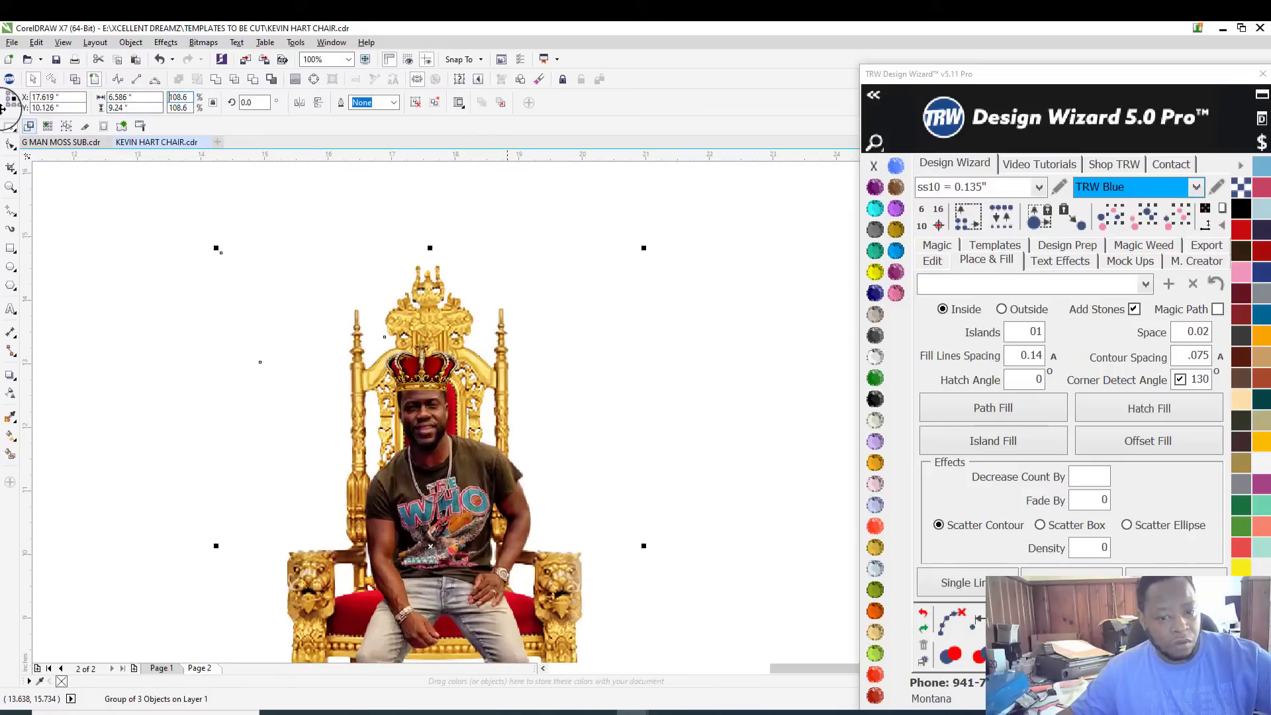
{"action": "key", "text": "F3"}
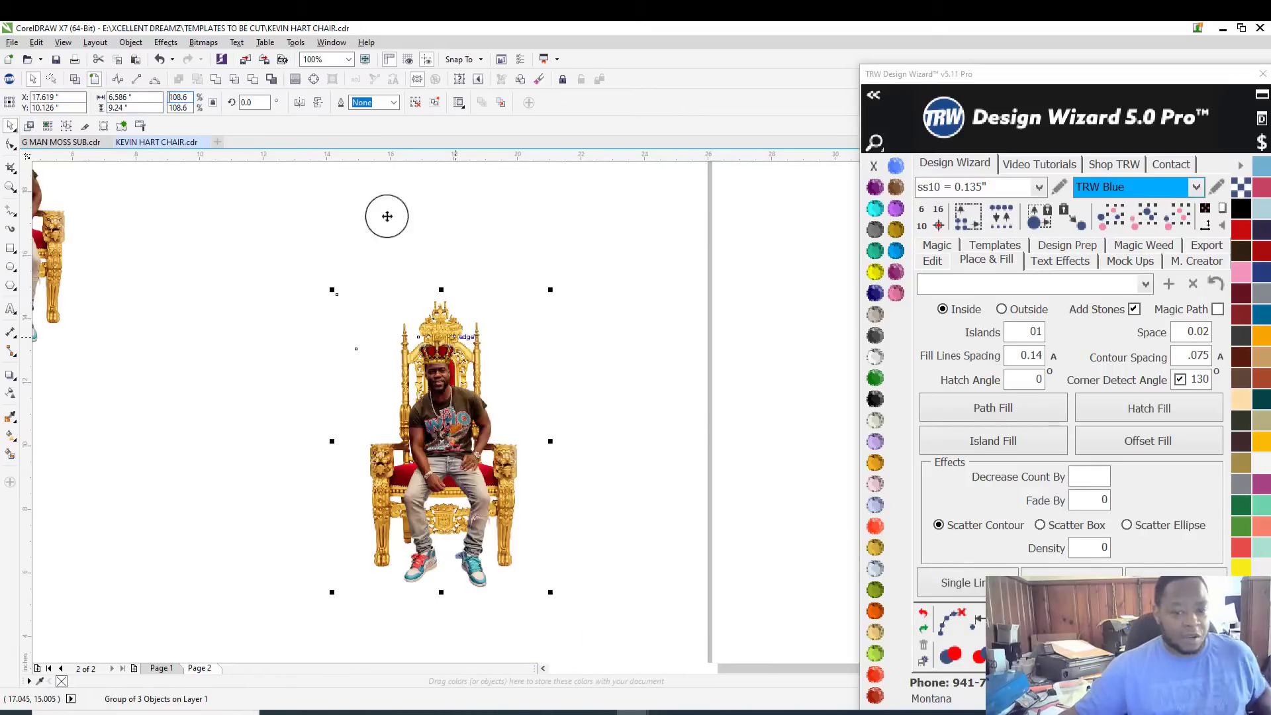
{"action": "left_click", "coordinate": [524, 219]}
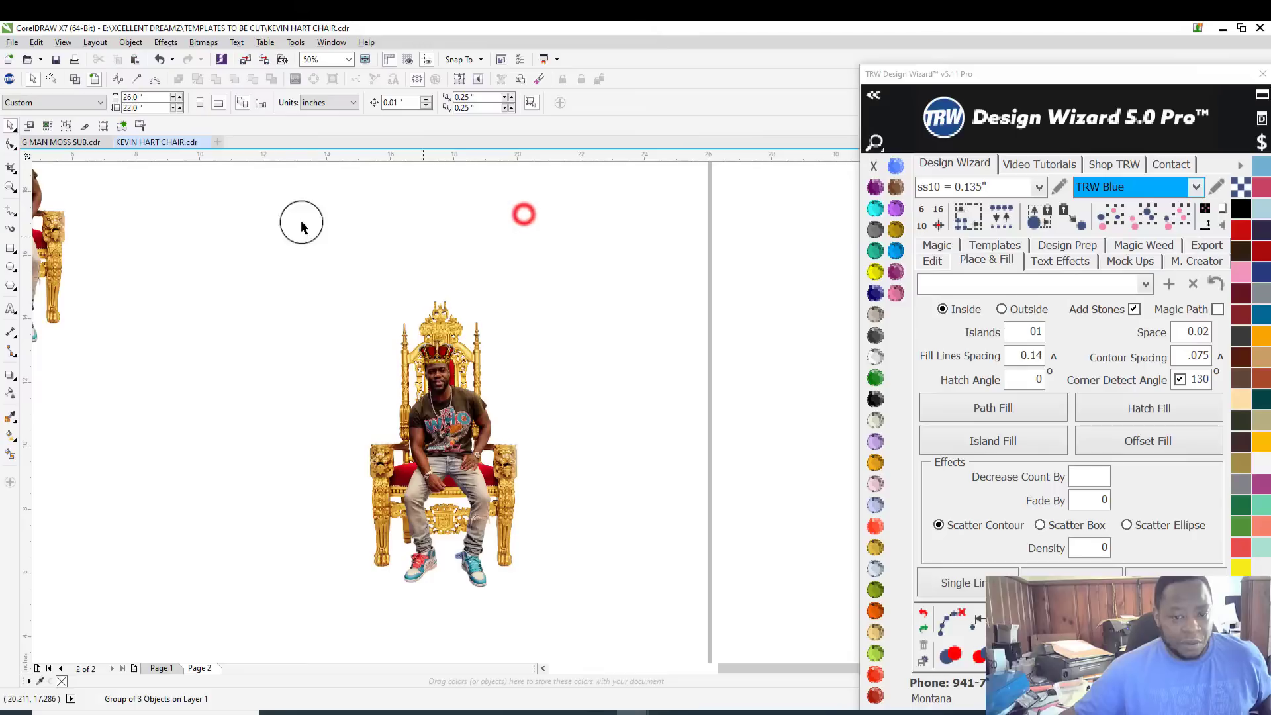
Step: Select the resized throne composite, ungroup all its objects and clear the selection
{"action": "left_click_drag", "start_coordinate": [281, 221], "coordinate": [574, 615]}
{"action": "right_click", "coordinate": [464, 444]}
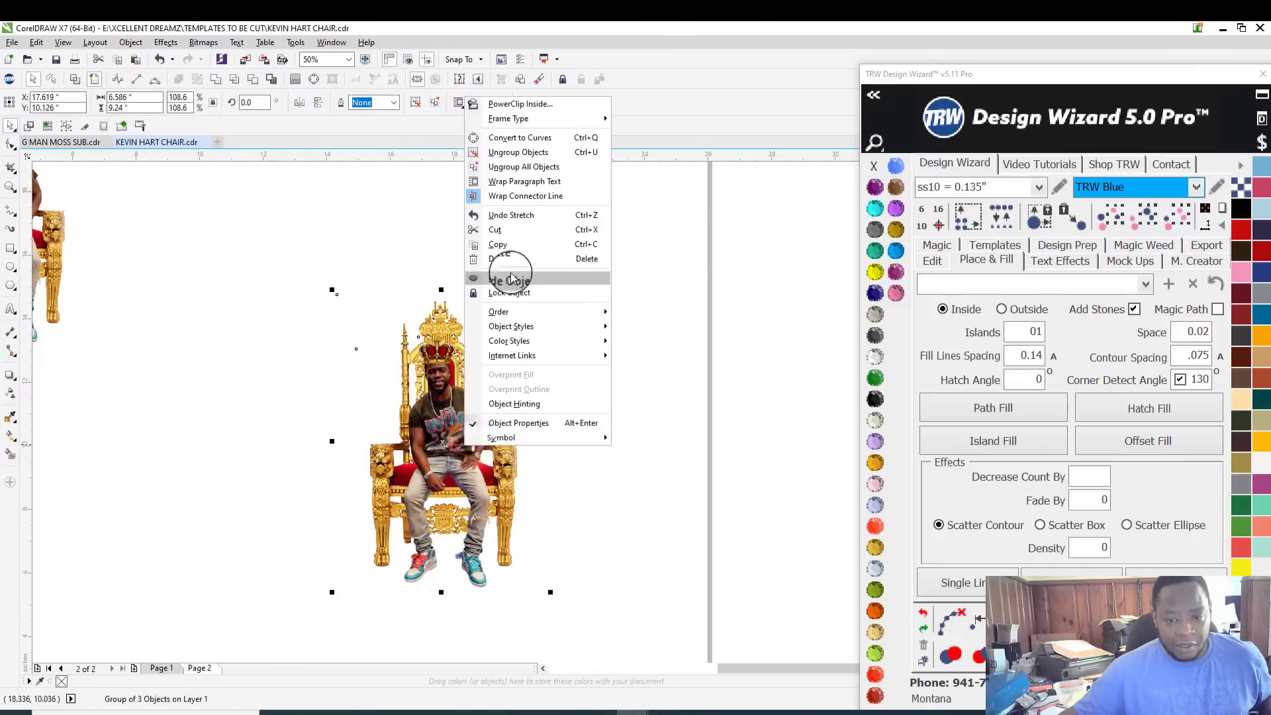
{"action": "left_click", "coordinate": [541, 171]}
{"action": "left_click", "coordinate": [517, 238]}
{"action": "scroll", "coordinate": [472, 433], "scroll_direction": "up", "scroll_amount": 1}
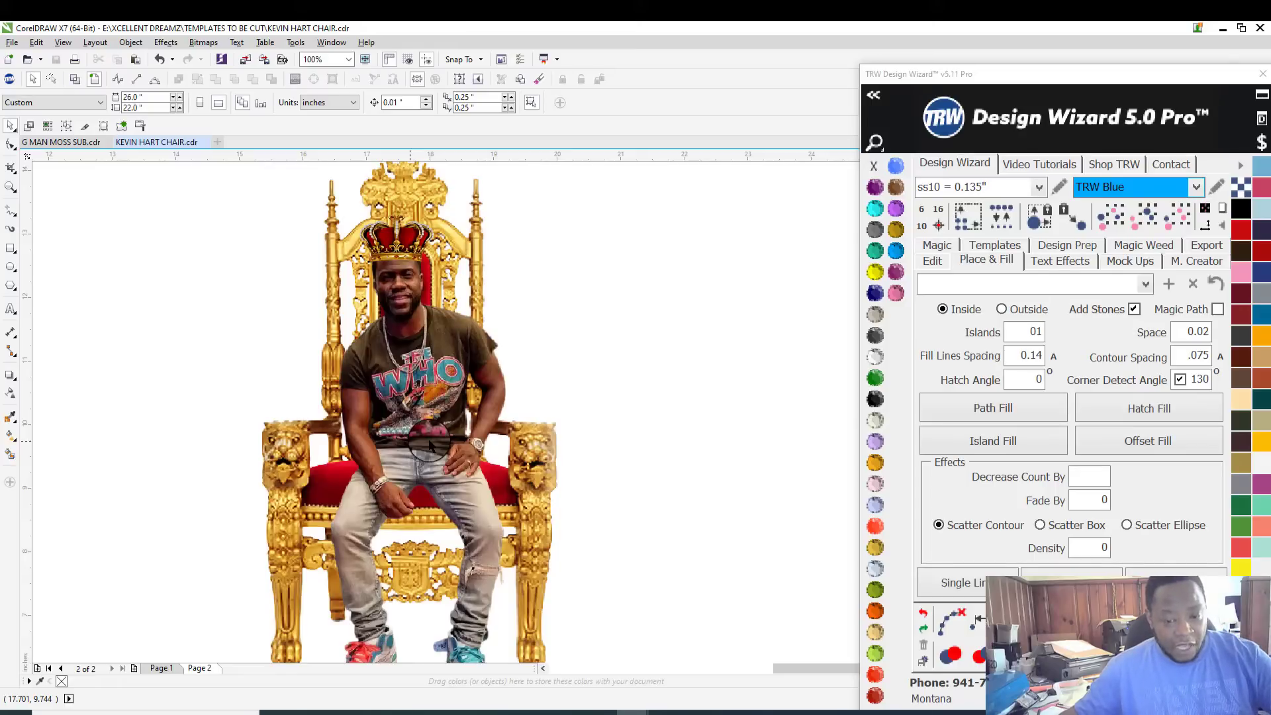
Step: Add the artistic text KING beside the top of the throne and enlarge it to about 3.34 inches wide
{"action": "scroll", "coordinate": [415, 358], "scroll_direction": "down", "scroll_amount": 1}
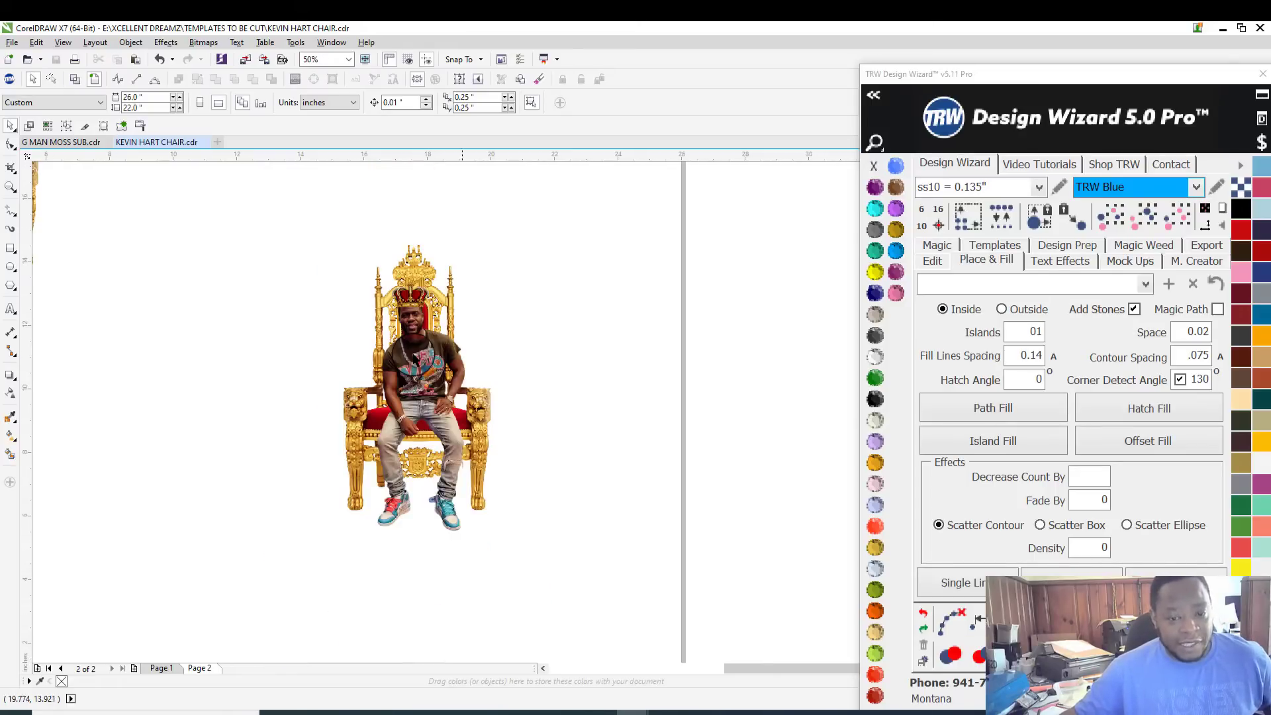
{"action": "scroll", "coordinate": [415, 358], "scroll_direction": "up", "scroll_amount": 1}
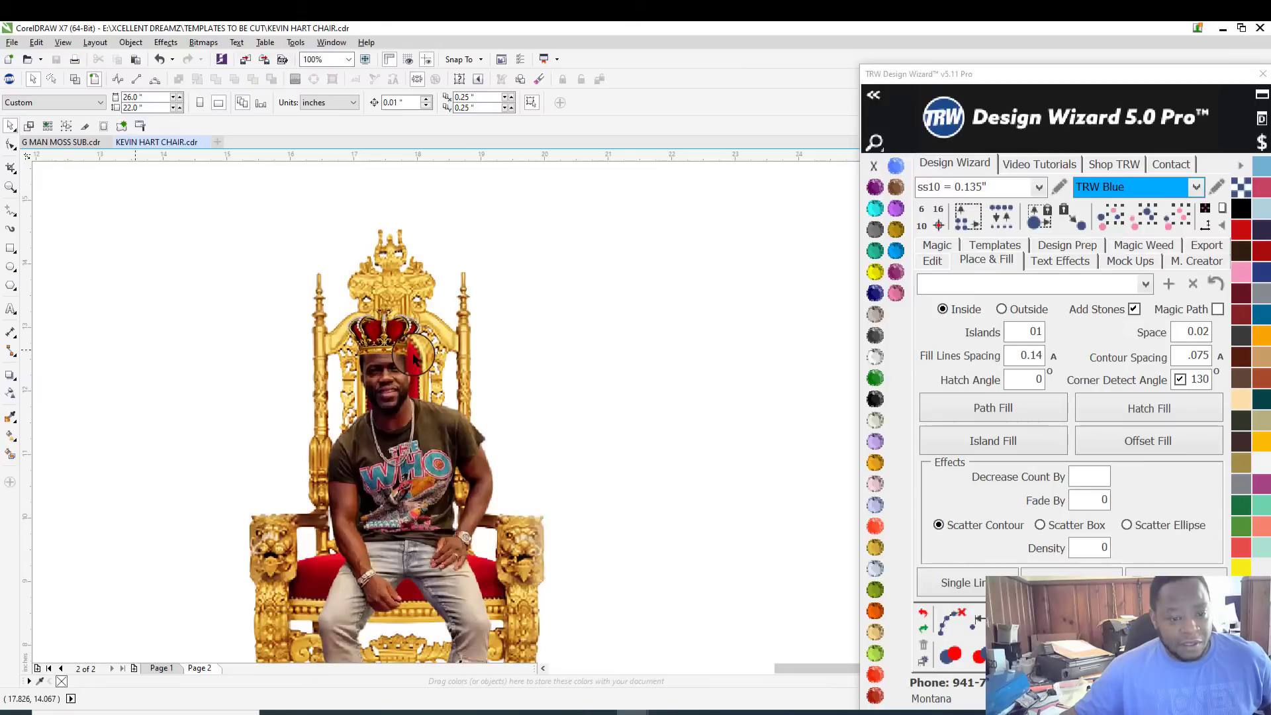
{"action": "left_click", "coordinate": [11, 308]}
{"action": "left_click", "coordinate": [135, 283]}
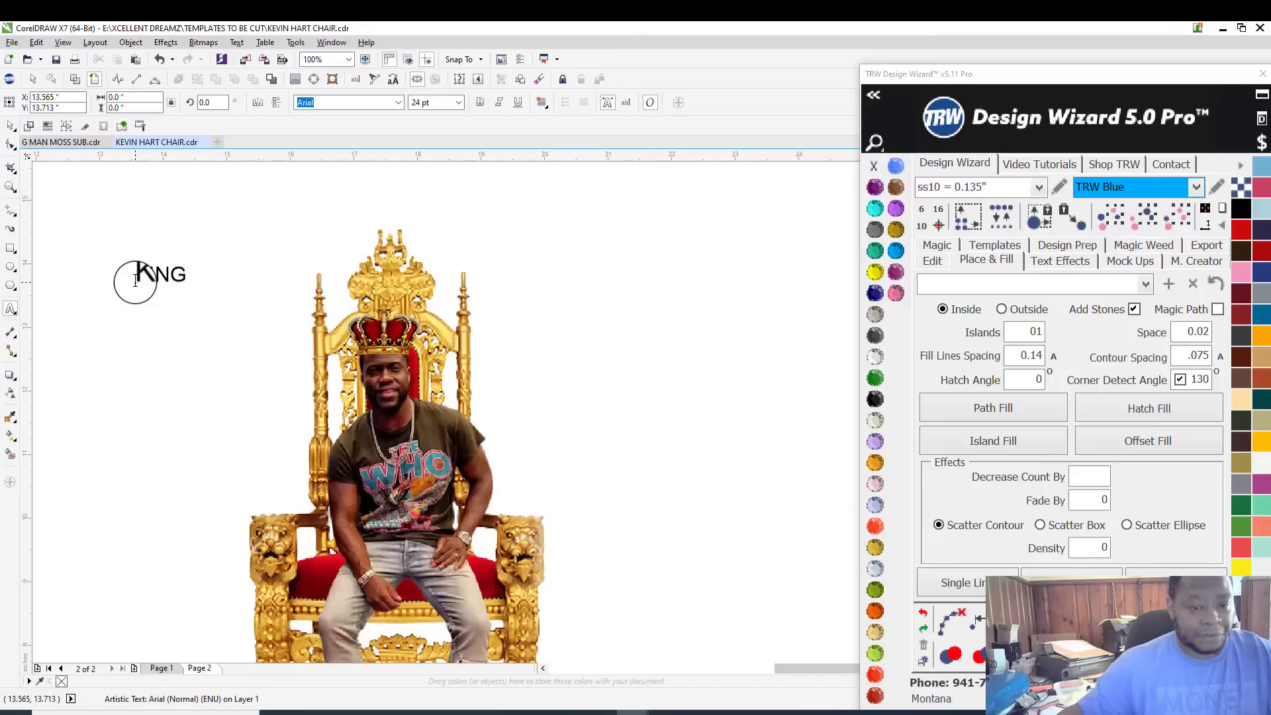
{"action": "type", "text": "KNG"}
{"action": "key", "text": "Left"}
{"action": "key", "text": "Left"}
{"action": "type", "text": "I"}
{"action": "left_click_drag", "start_coordinate": [191, 287], "coordinate": [354, 396]}
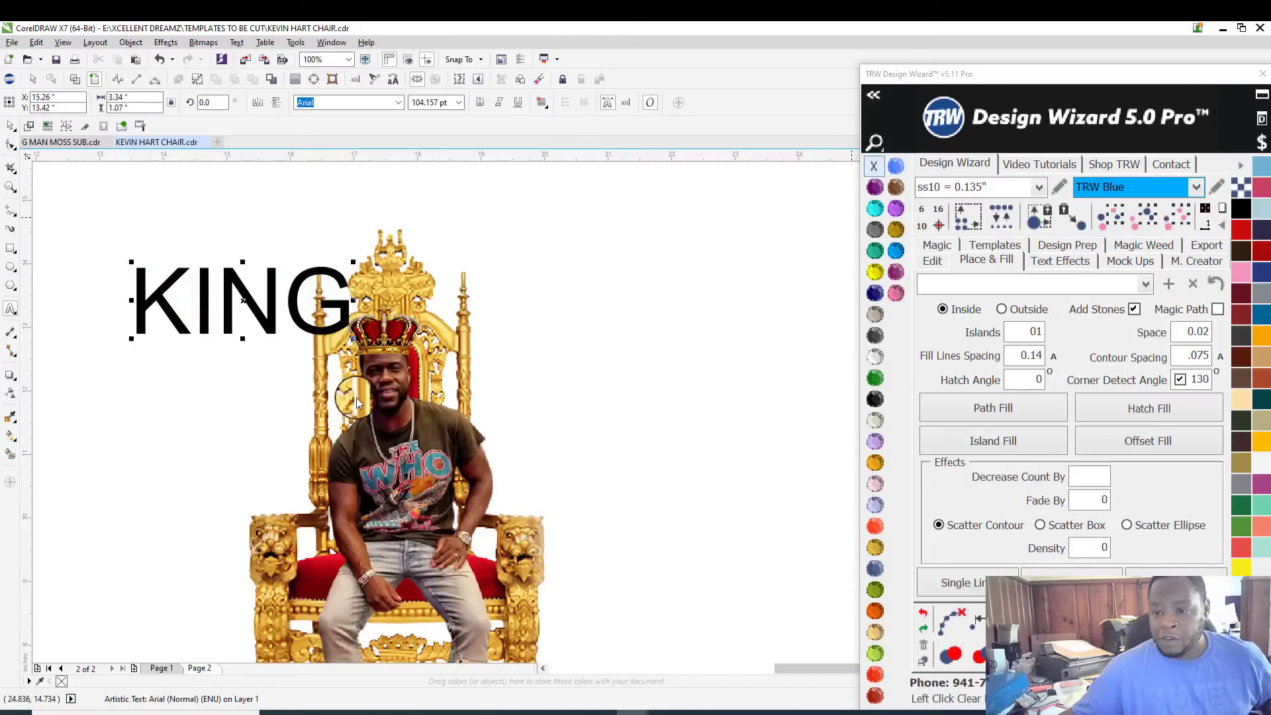
Step: Apply the dripping graffiti-style font from the TRW Design Wizard's favorite fonts to the KING text
{"action": "left_click", "coordinate": [874, 96]}
{"action": "left_click", "coordinate": [942, 96]}
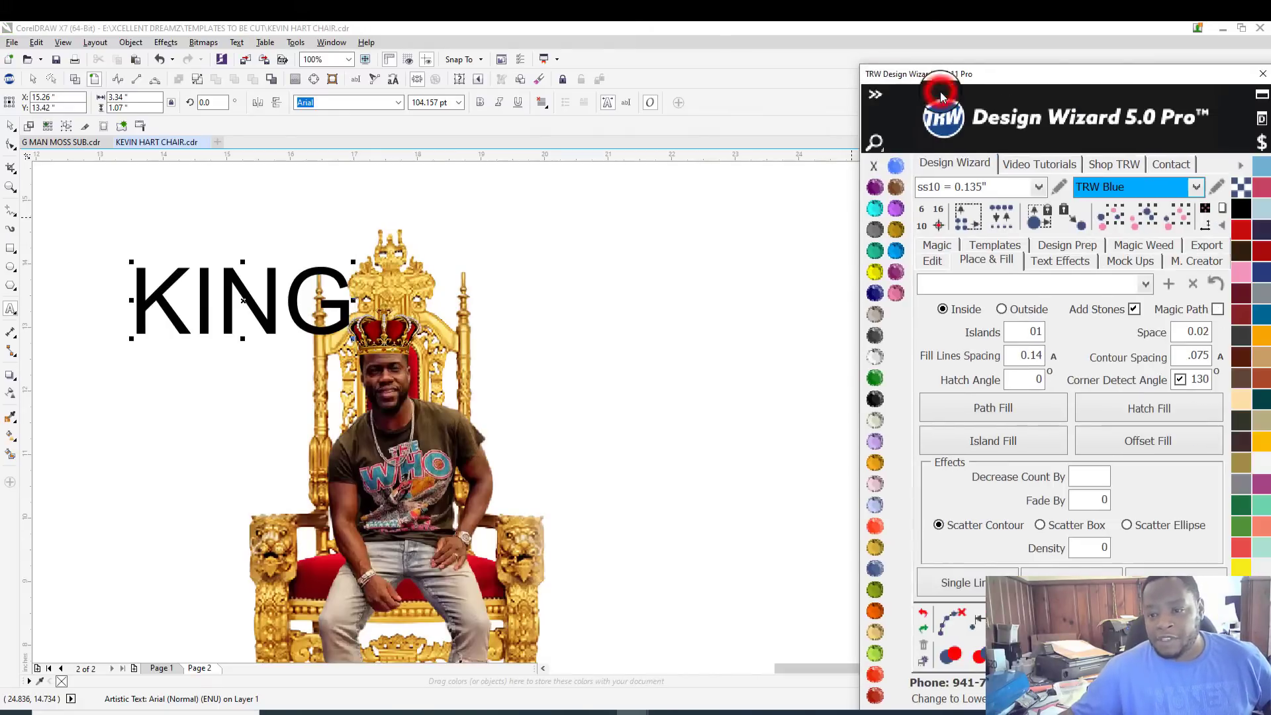
{"action": "left_click", "coordinate": [875, 95]}
{"action": "left_click", "coordinate": [929, 98]}
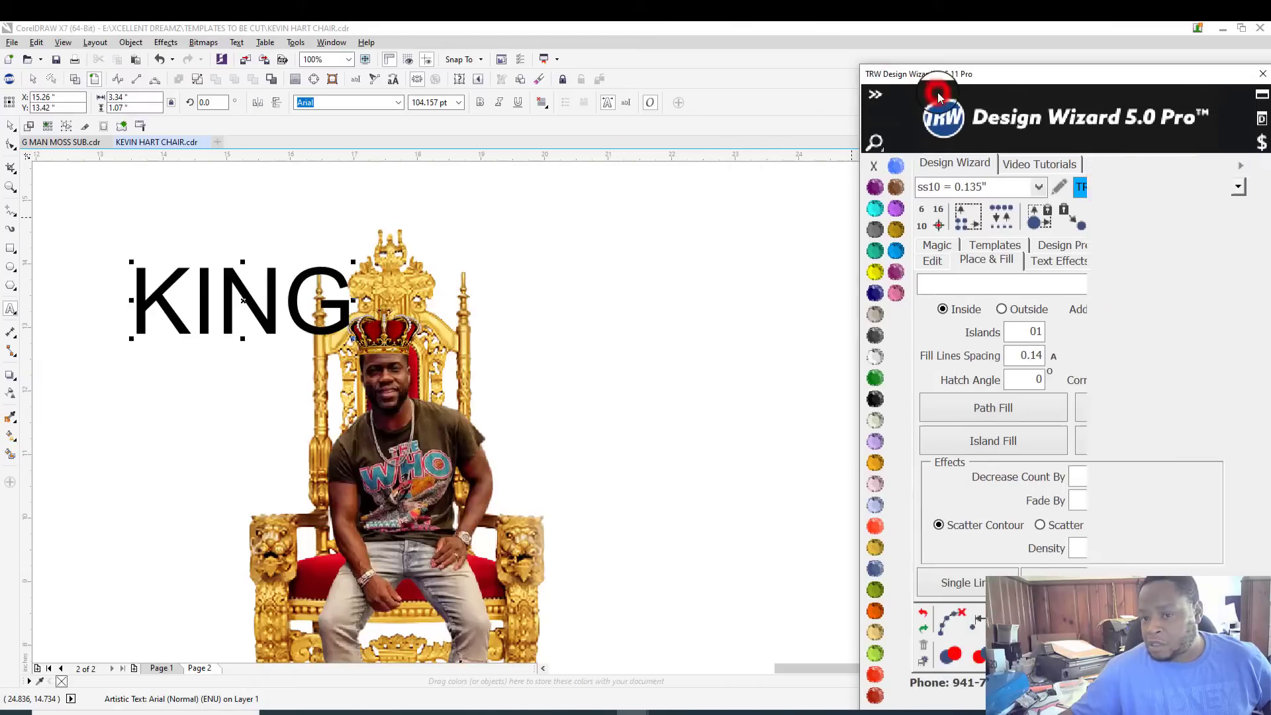
{"action": "left_click", "coordinate": [875, 94]}
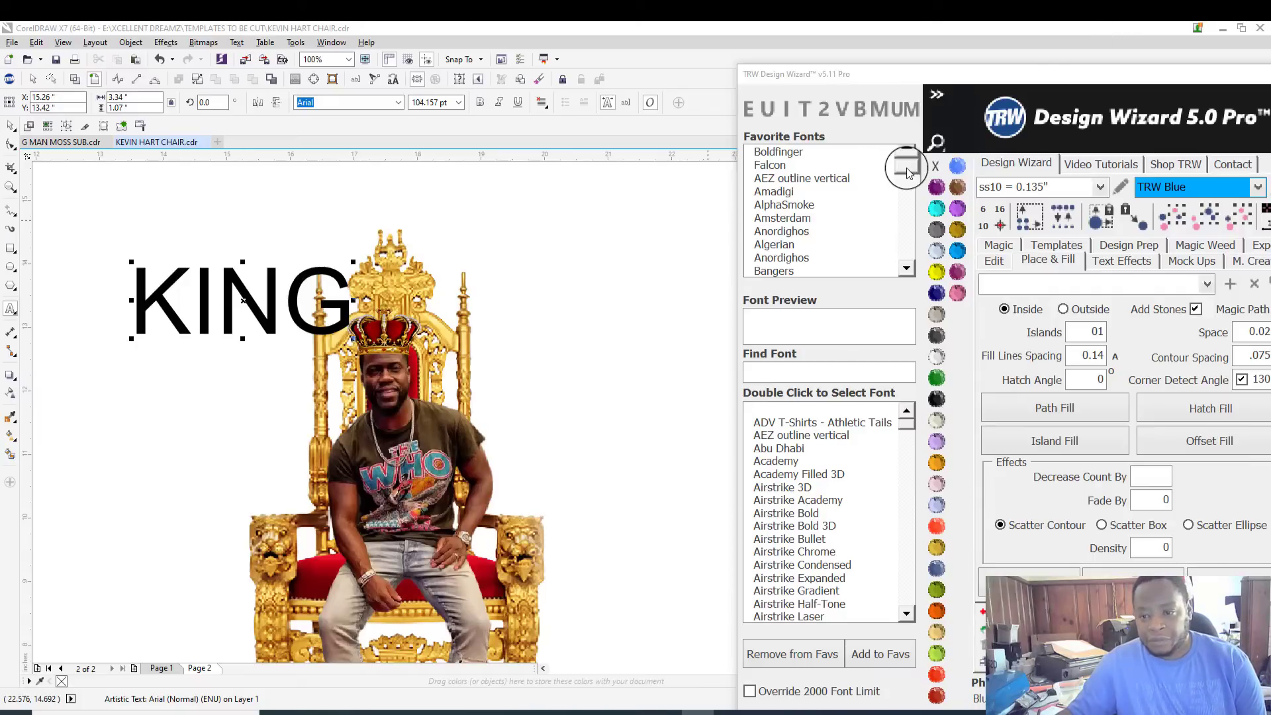
{"action": "left_click_drag", "start_coordinate": [907, 168], "coordinate": [907, 268]}
{"action": "double_click", "coordinate": [804, 271]}
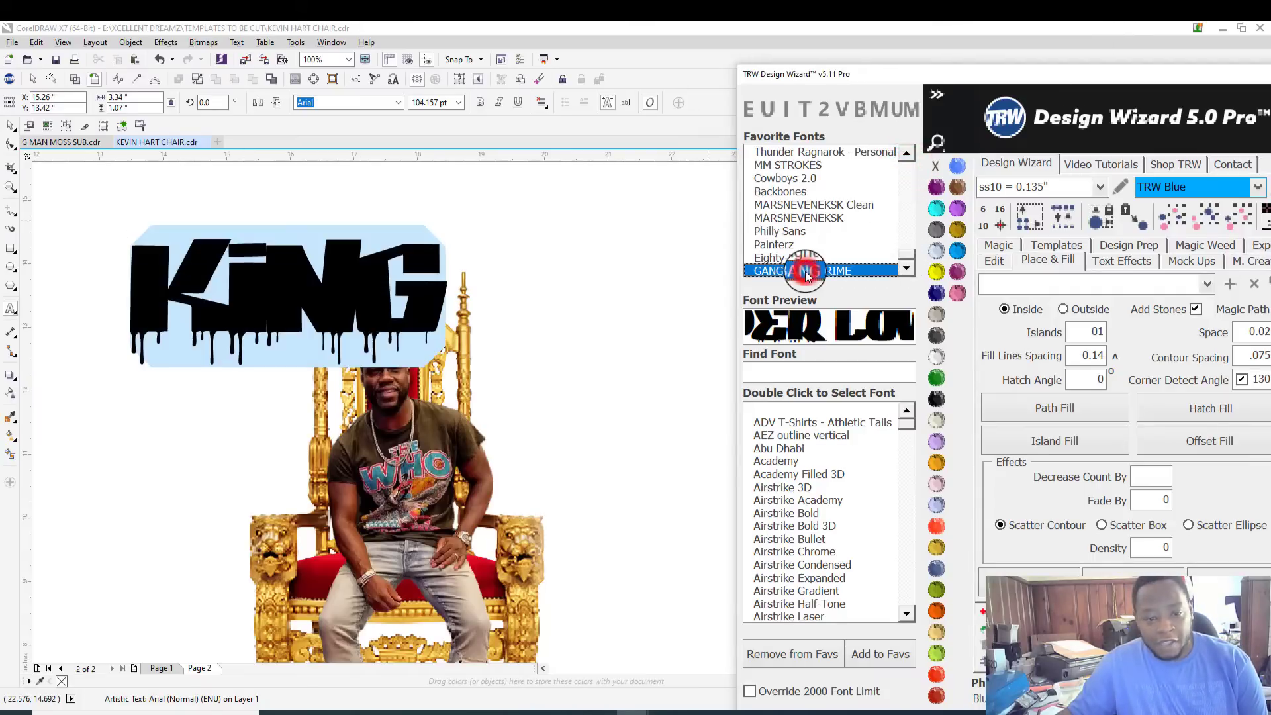
Step: Try the favorite fonts one after another on the KING text and settle on Space Marine
{"action": "double_click", "coordinate": [783, 258]}
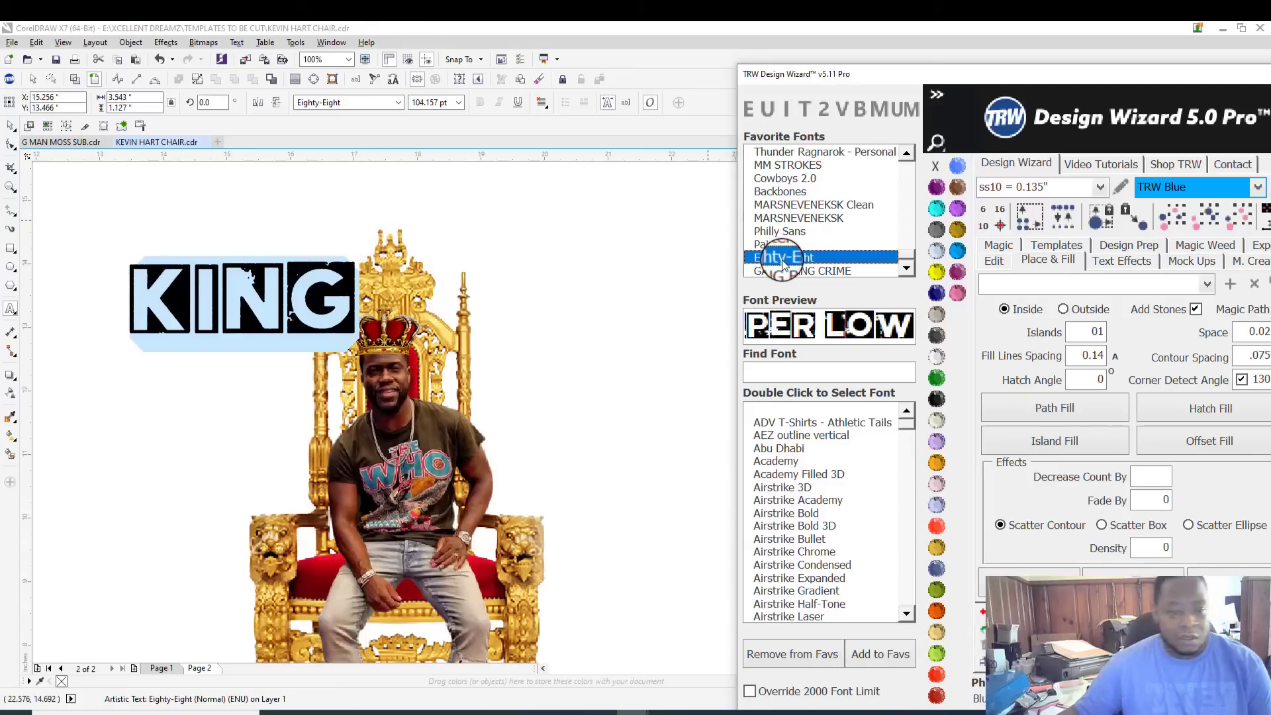
{"action": "key", "text": "Up"}
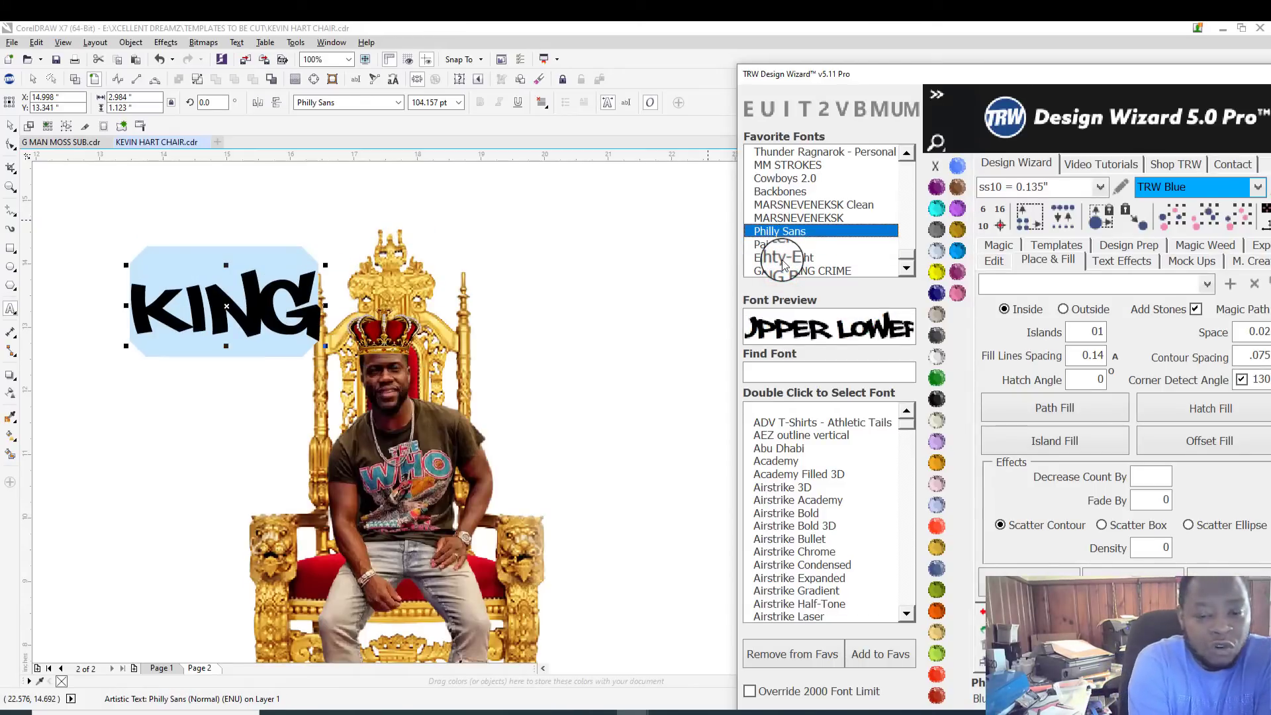
{"action": "key", "text": "Up"}
{"action": "key", "text": "Up"}
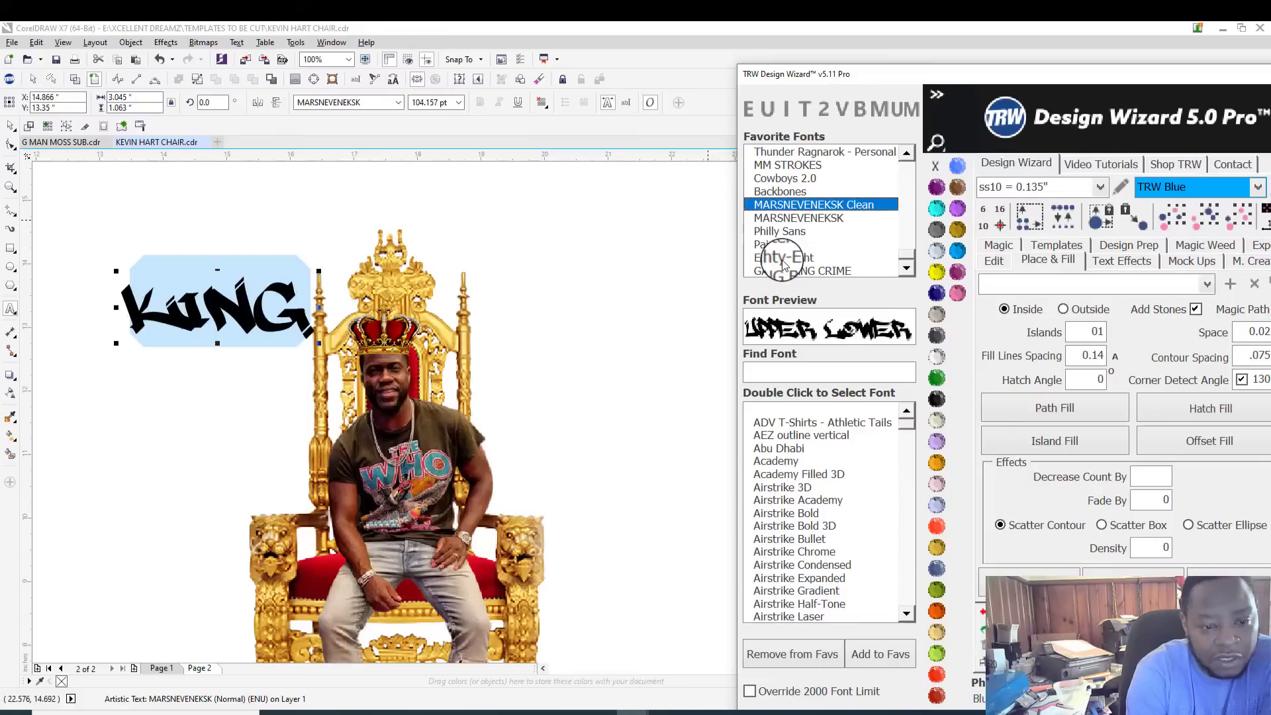
{"action": "key", "text": "Up"}
{"action": "key", "text": "Up"}
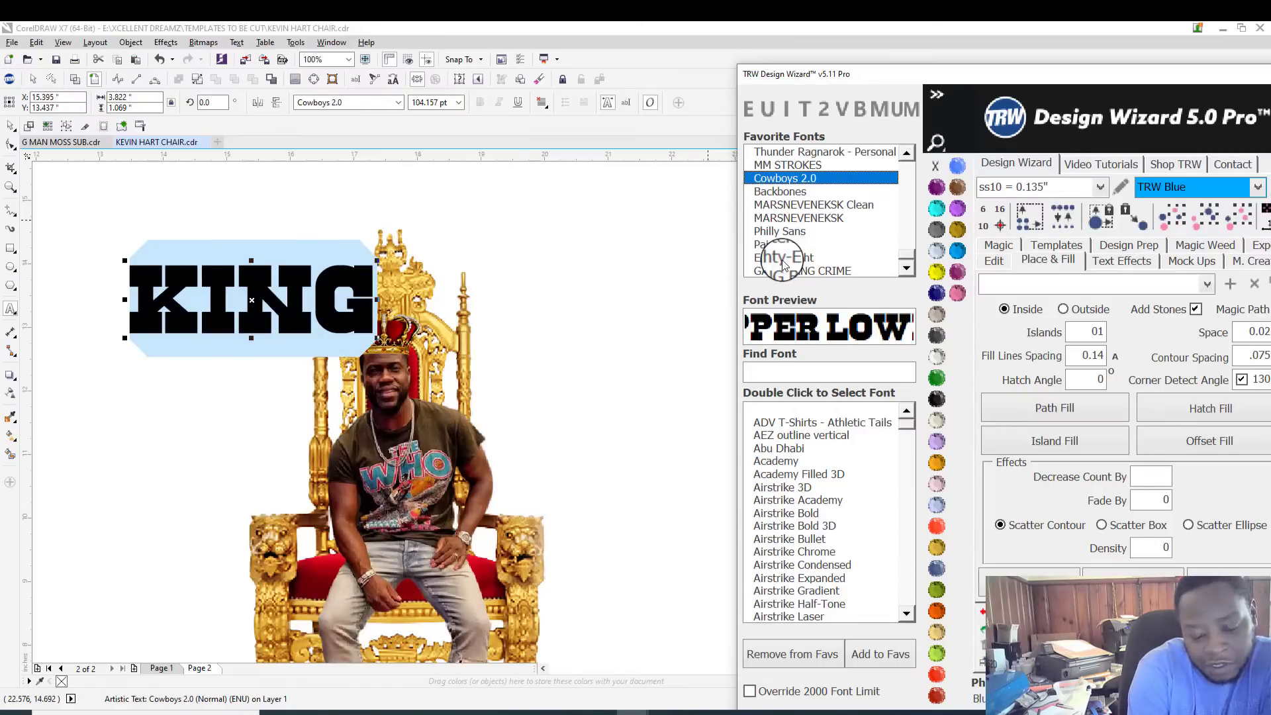
{"action": "key", "text": "Up"}
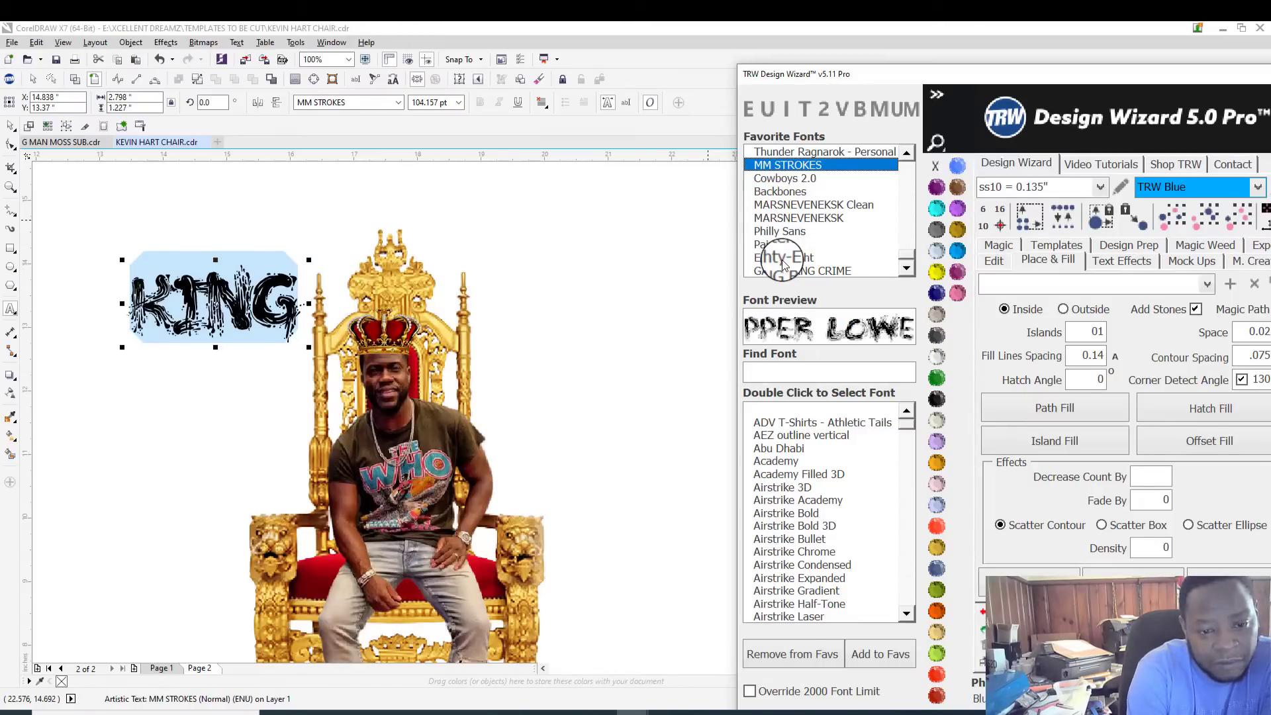
{"action": "key", "text": "Up"}
{"action": "key", "text": "Up"}
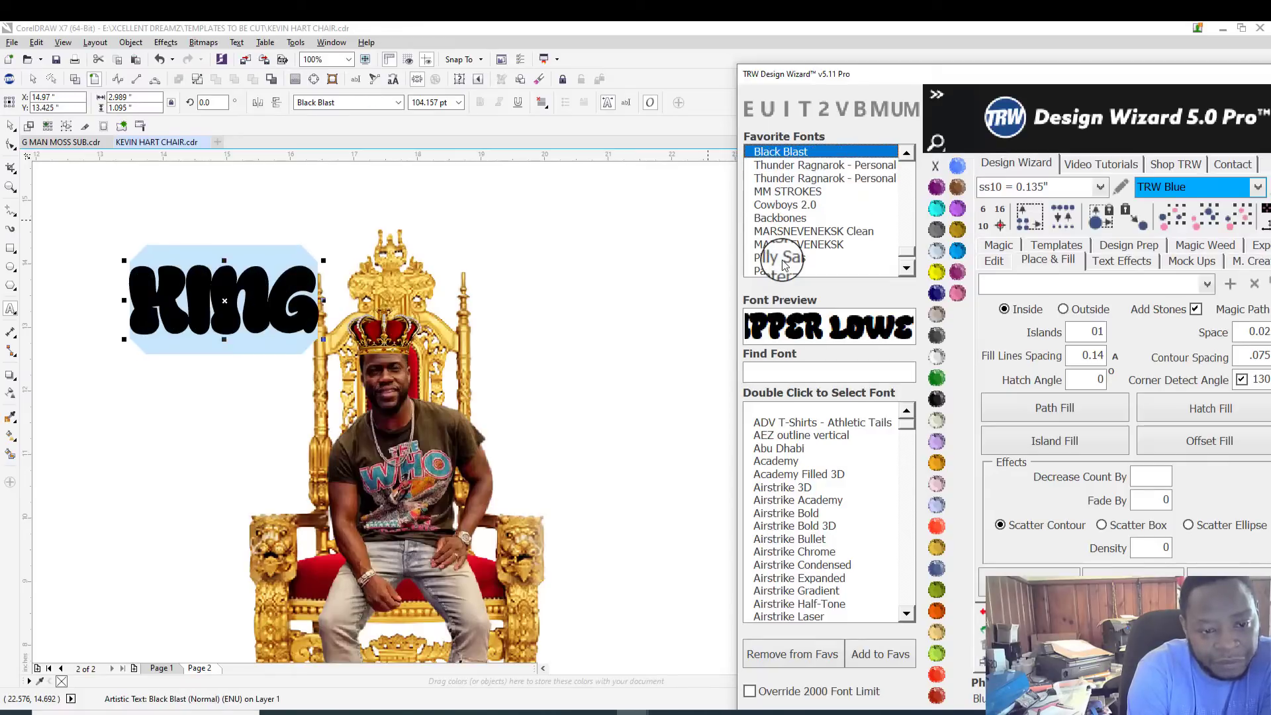
{"action": "key", "text": "Up"}
{"action": "key", "text": "Up"}
{"action": "key", "text": "Up"}
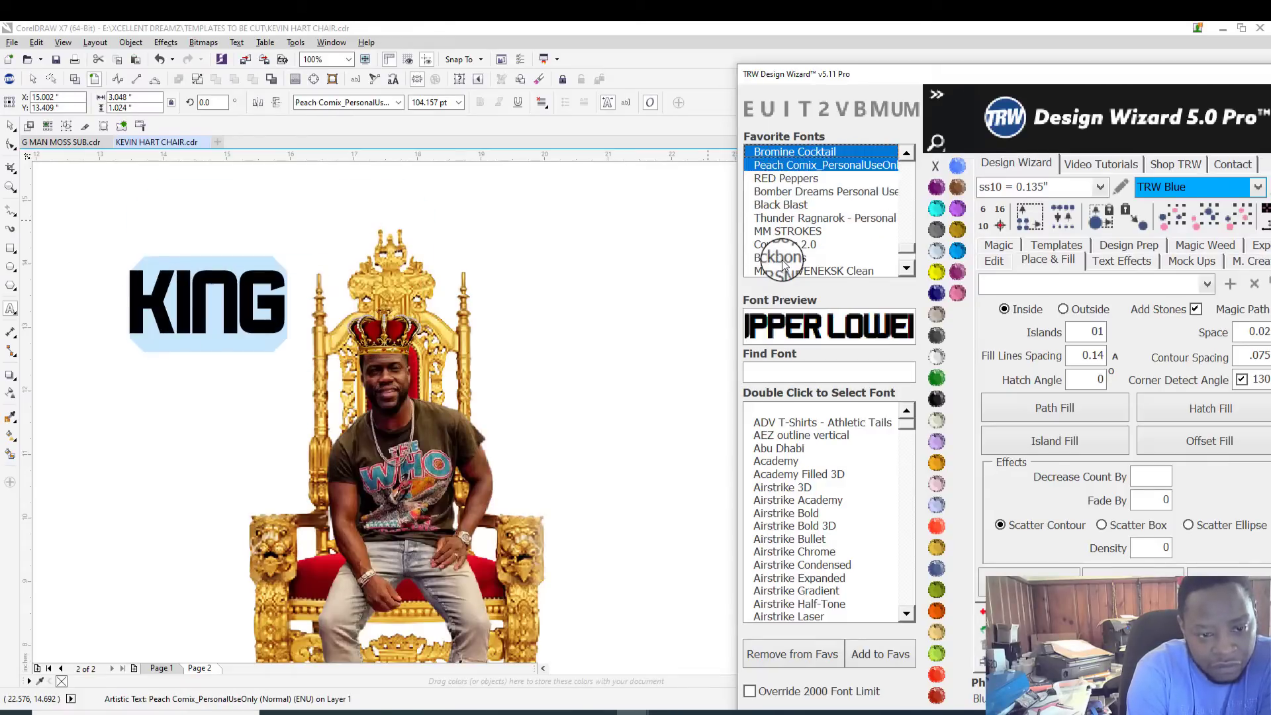
{"action": "key", "text": "Up"}
{"action": "key", "text": "Up"}
{"action": "key", "text": "Up"}
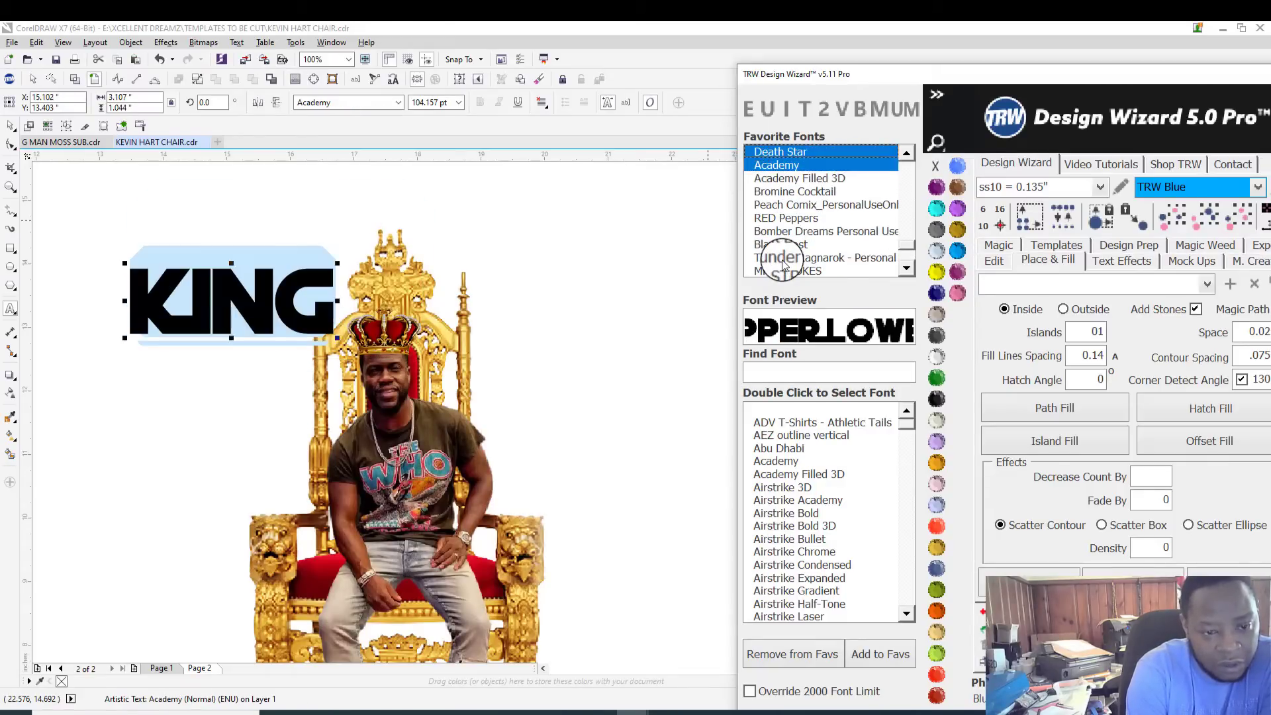
{"action": "key", "text": "Up"}
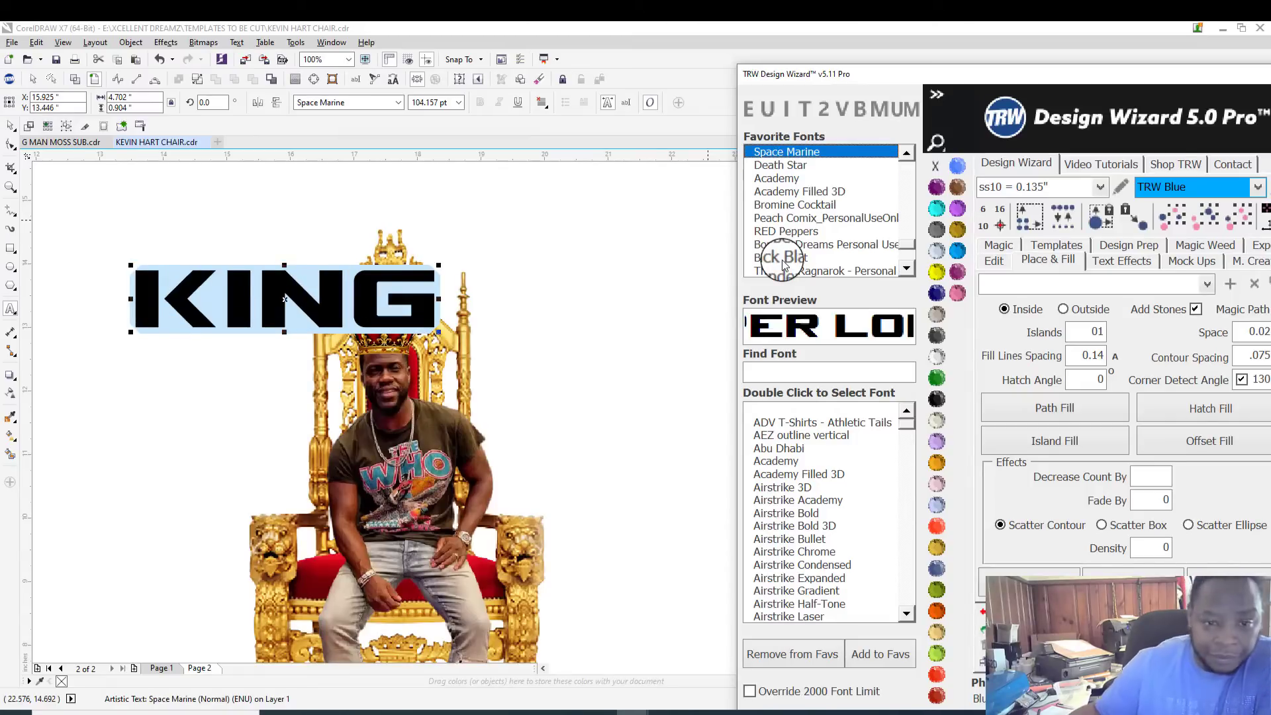
Step: Move the KING text up so it sits over the tip of the throne's backrest
{"action": "left_click", "coordinate": [441, 137]}
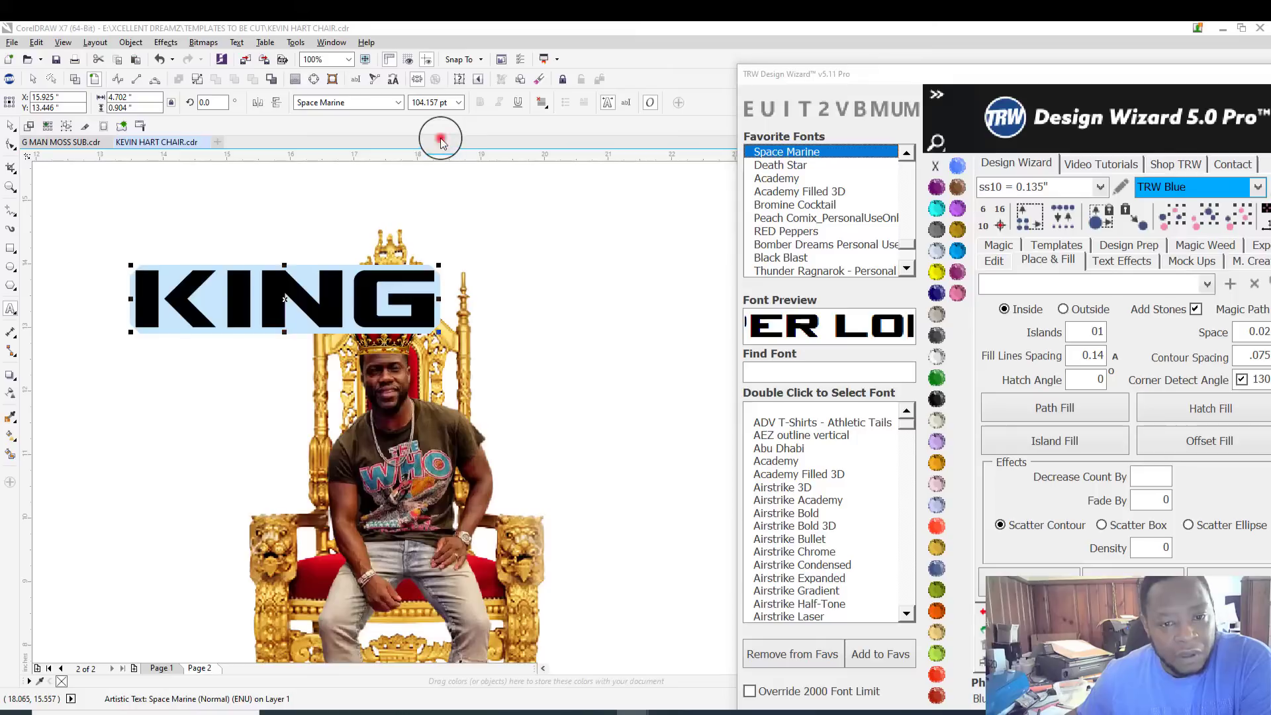
{"action": "left_click", "coordinate": [11, 126]}
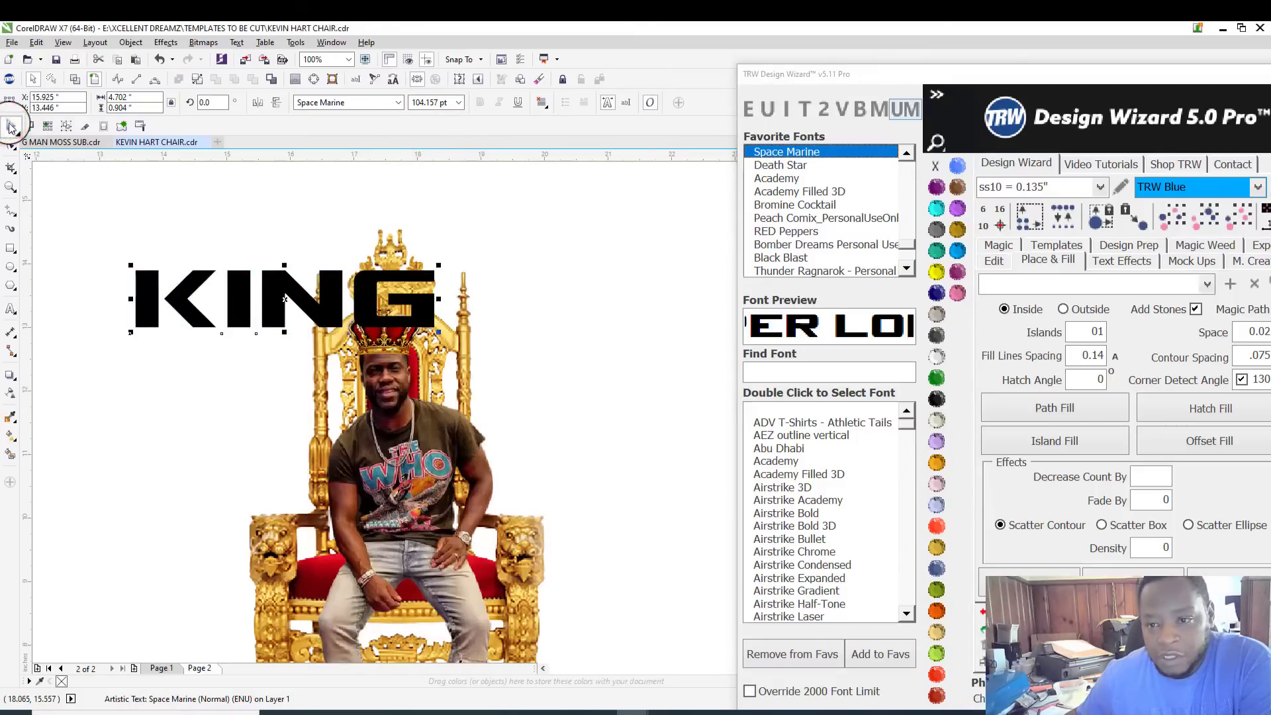
{"action": "left_click_drag", "start_coordinate": [293, 302], "coordinate": [390, 240]}
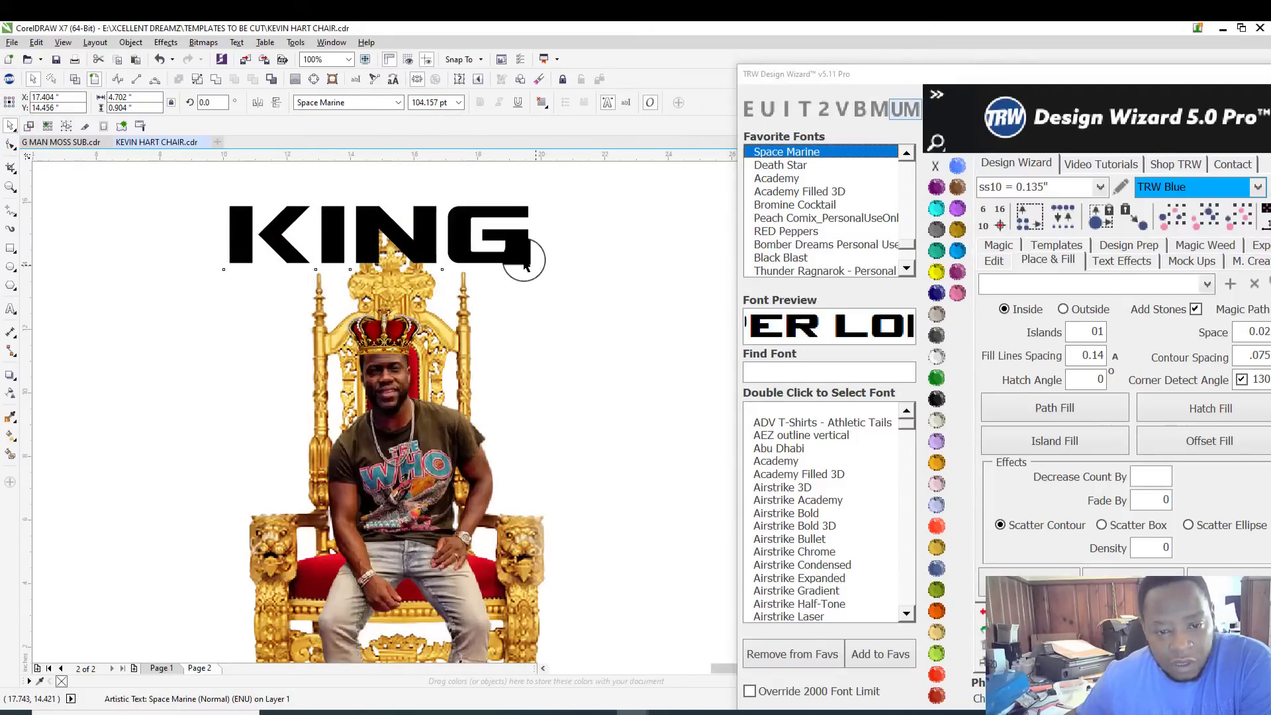
{"action": "scroll", "coordinate": [524, 260], "scroll_direction": "down", "scroll_amount": 2}
{"action": "scroll", "coordinate": [519, 260], "scroll_direction": "up", "scroll_amount": 2}
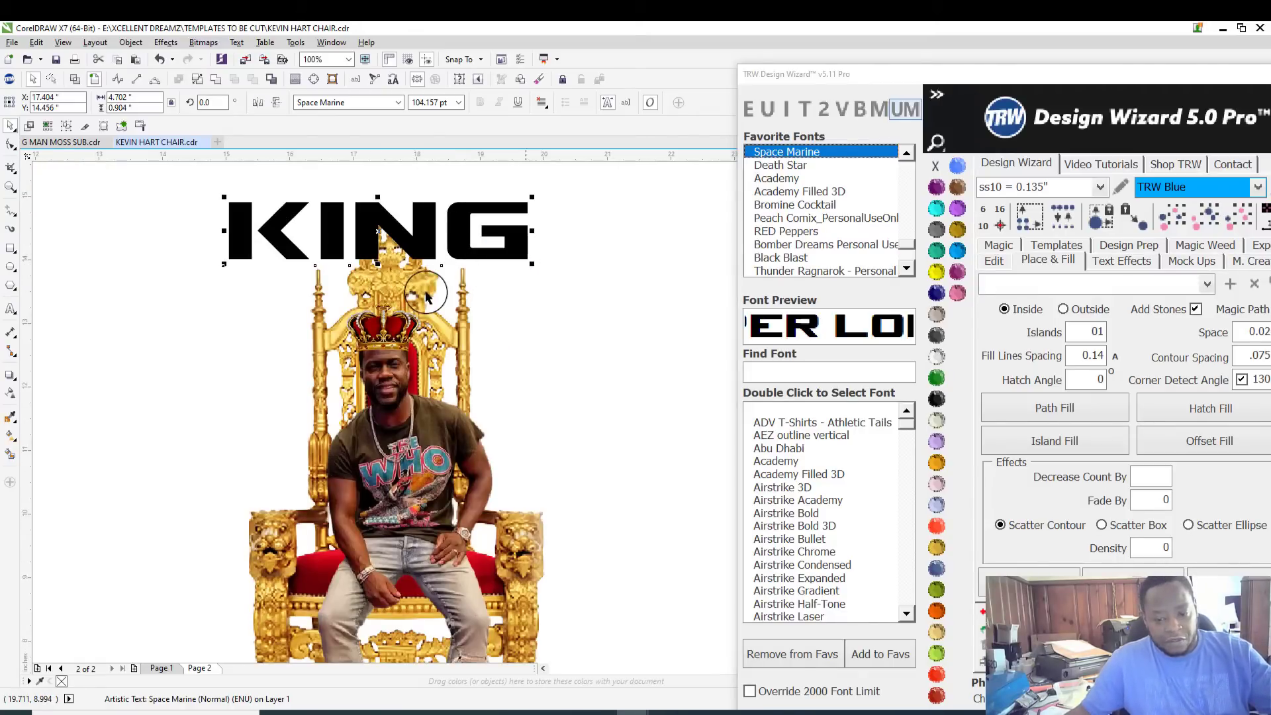
Step: Center the KING text horizontally on the throne image and clear the selection
{"action": "left_click", "coordinate": [405, 281], "text": "shift"}
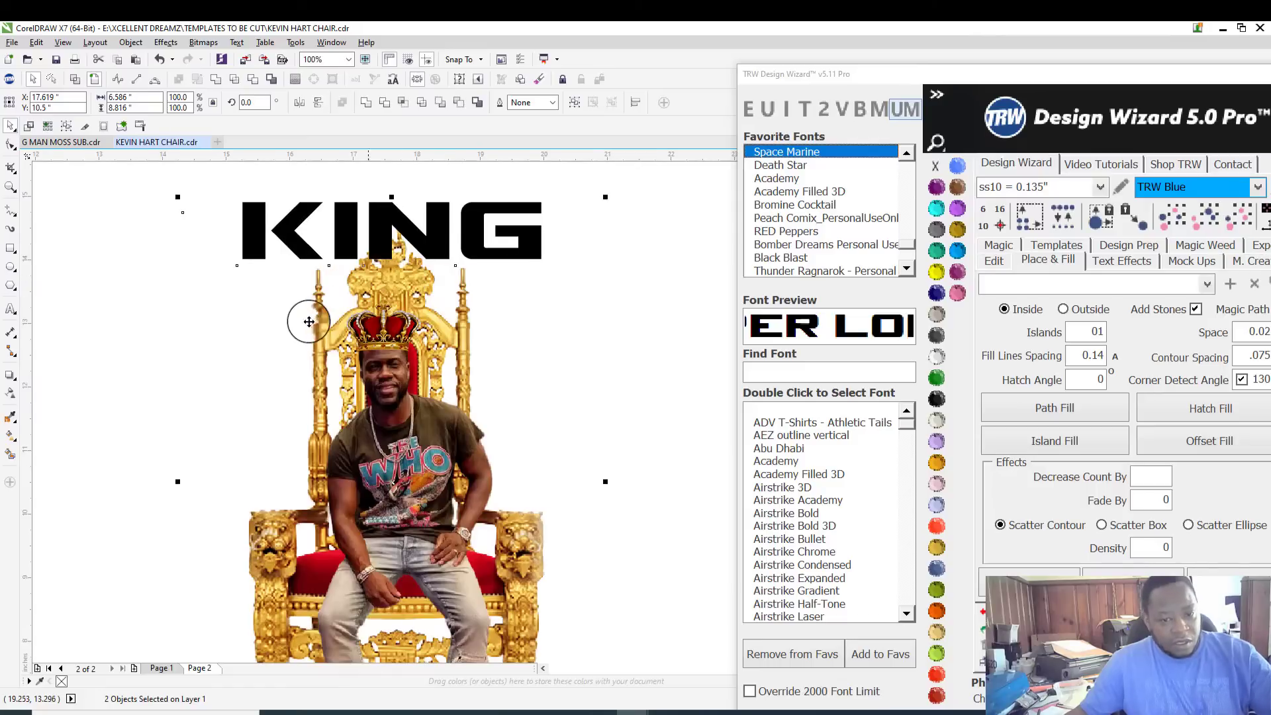
{"action": "scroll", "coordinate": [306, 320], "scroll_direction": "down", "scroll_amount": 3}
{"action": "left_click", "coordinate": [384, 265]}
{"action": "scroll", "coordinate": [346, 335], "scroll_direction": "up", "scroll_amount": 1}
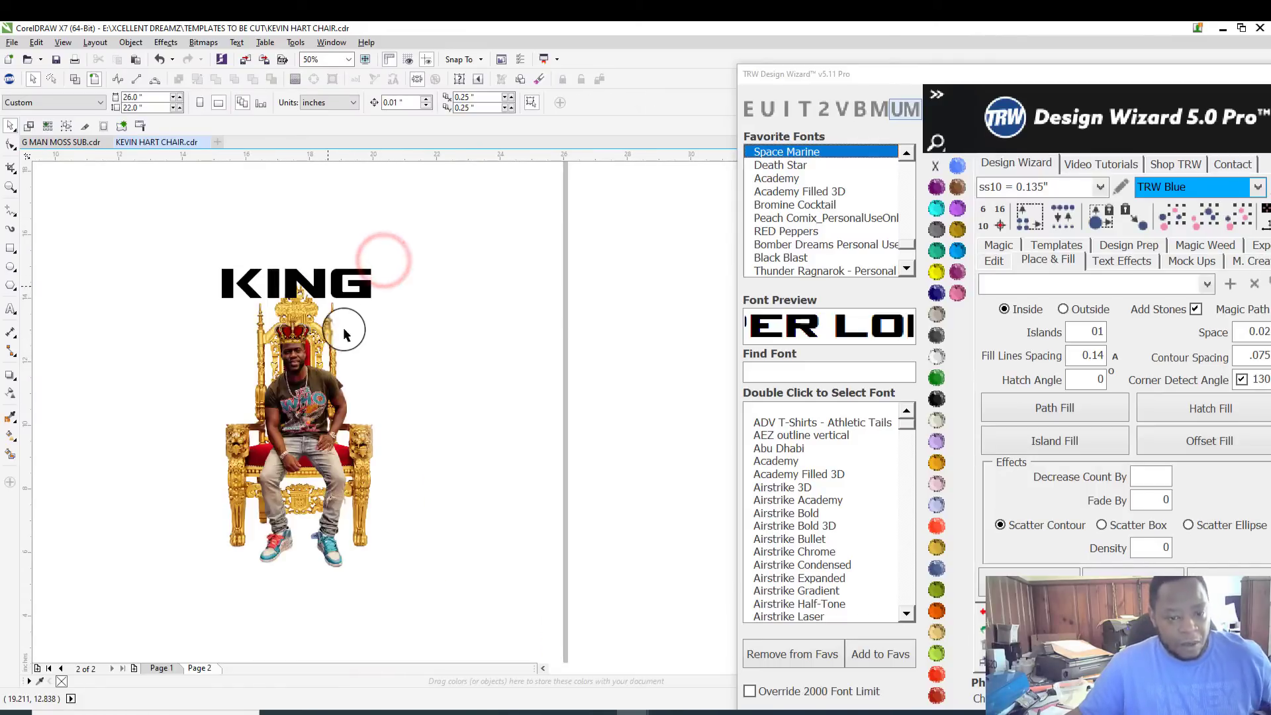
Step: Duplicate the KING text directly below the throne and change the copy's wording to OF COMEDY
{"action": "left_click", "coordinate": [311, 275]}
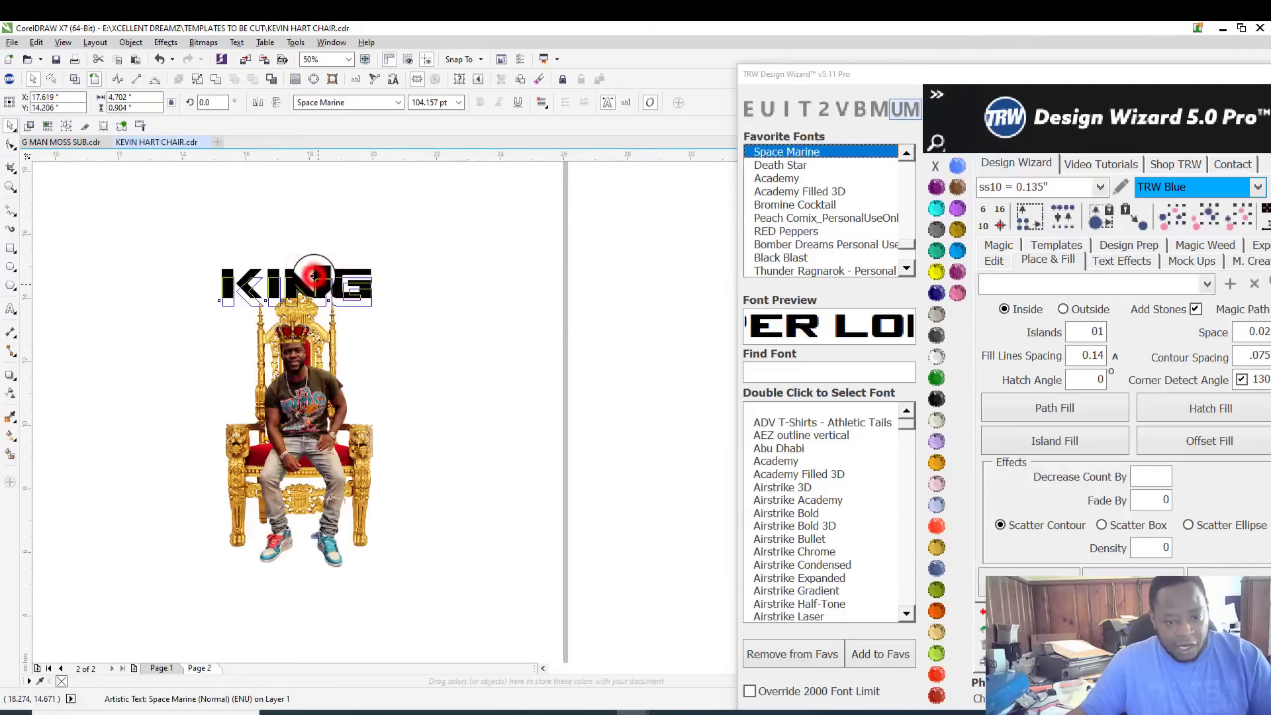
{"action": "left_click_drag", "start_coordinate": [314, 275], "coordinate": [290, 573]}
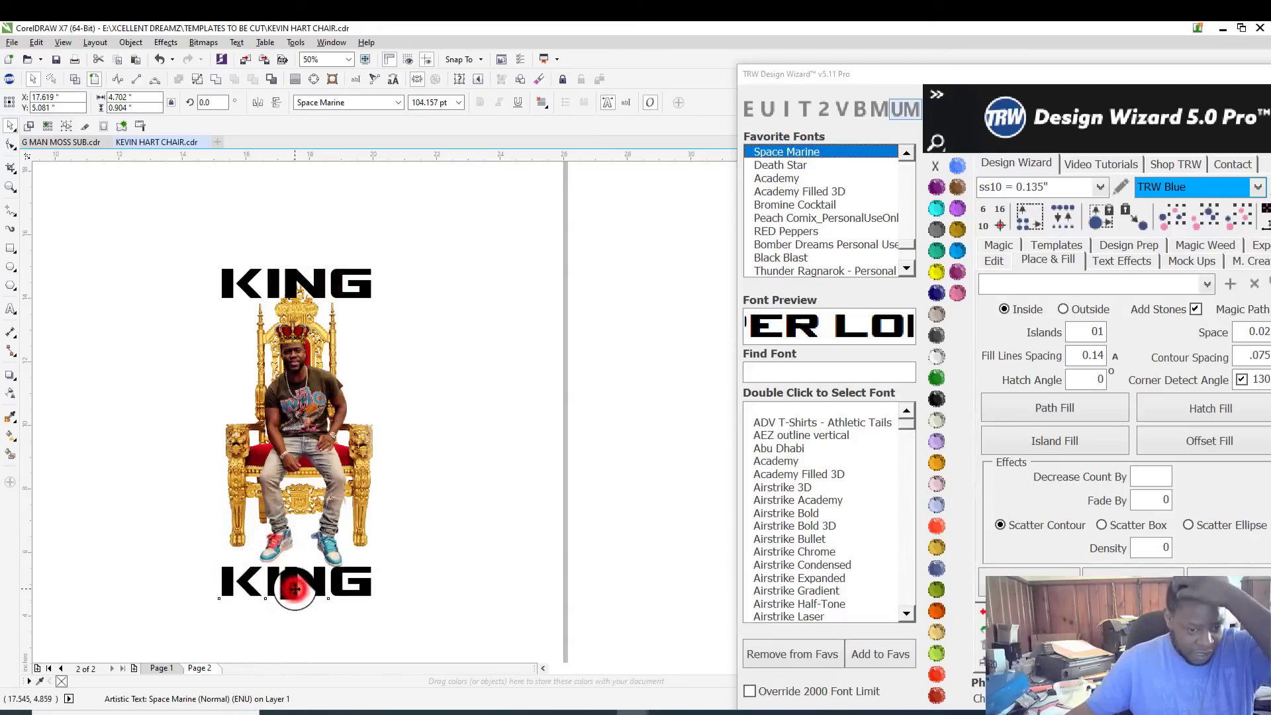
{"action": "double_click", "coordinate": [295, 589]}
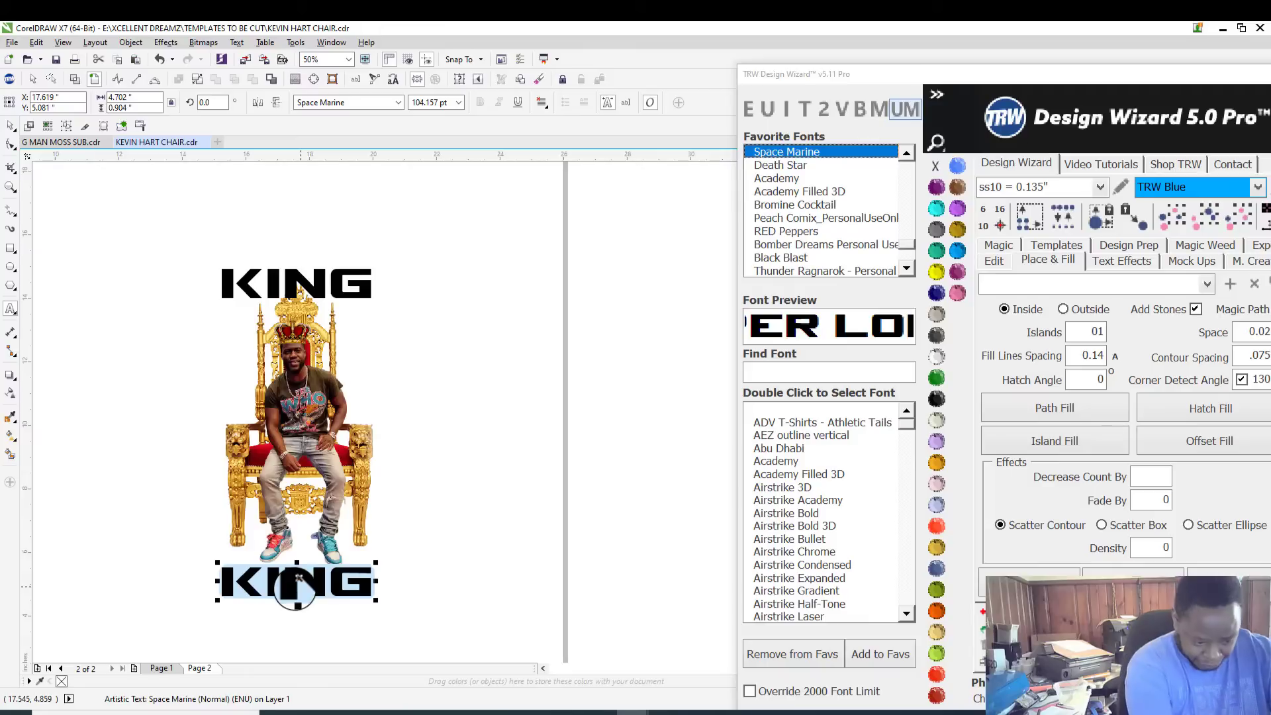
{"action": "type", "text": "OF "}
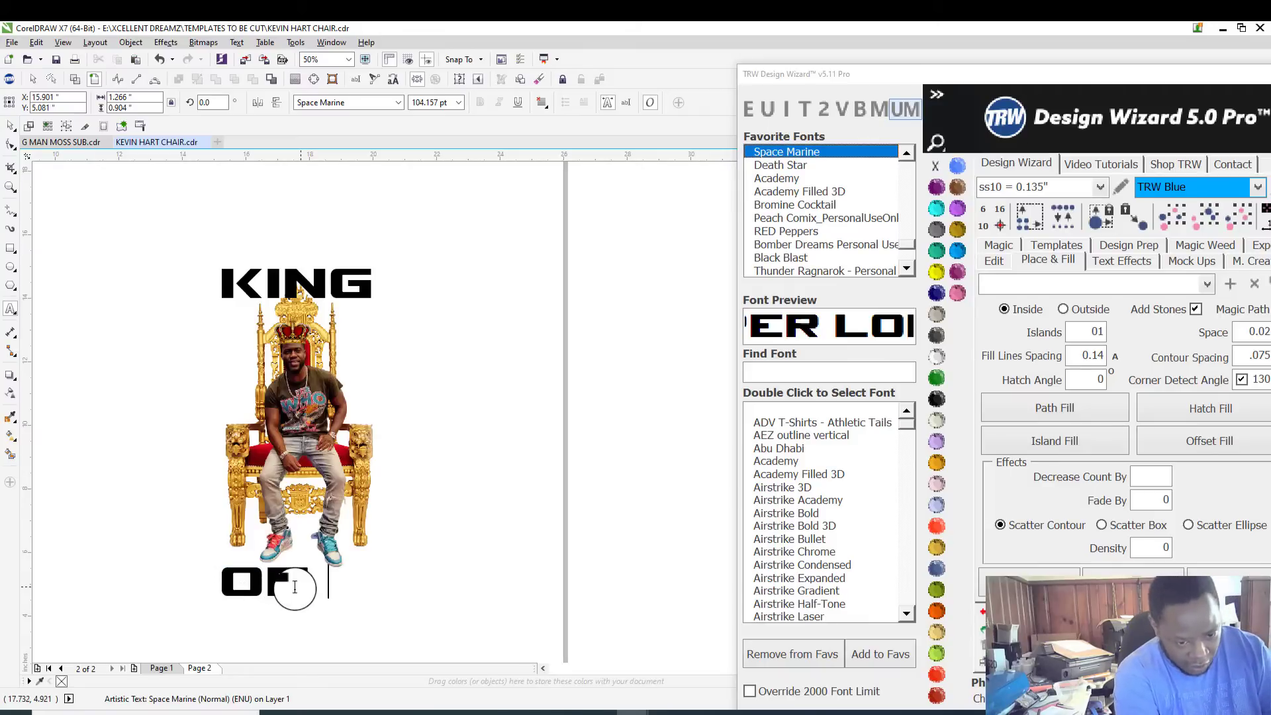
{"action": "type", "text": "COMED"}
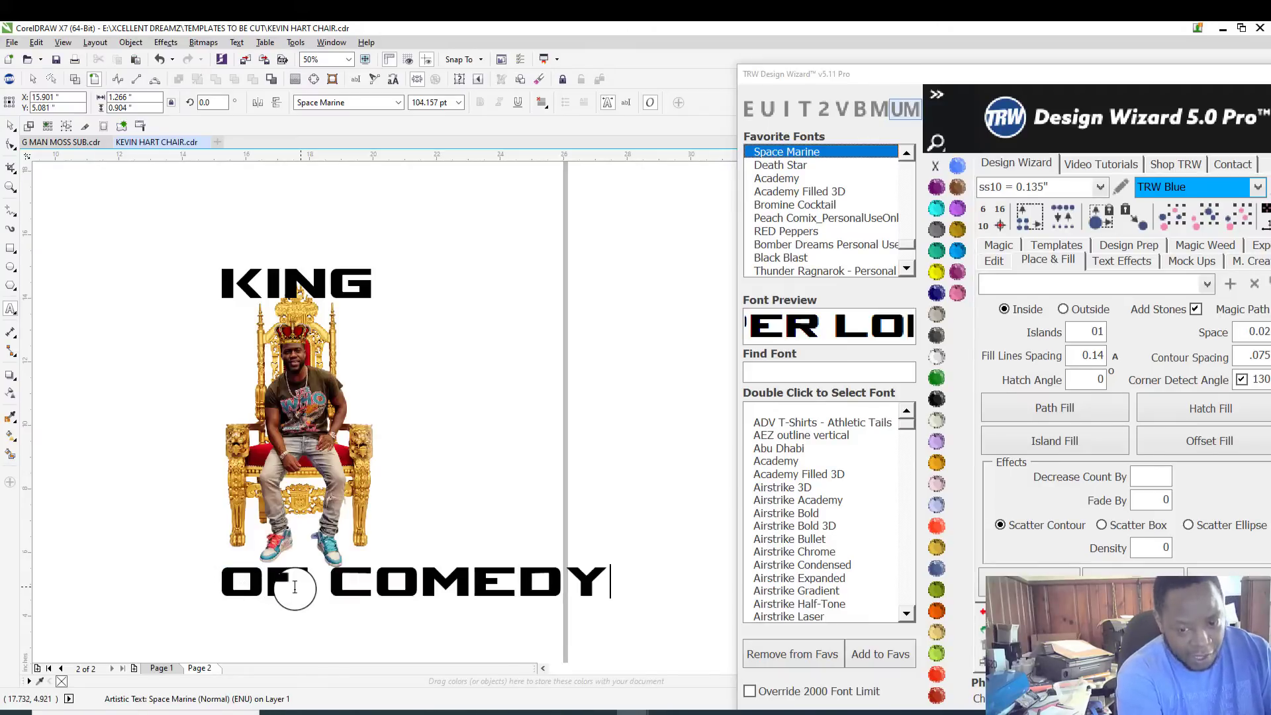
{"action": "type", "text": "Y"}
{"action": "key", "text": "ctrl+space"}
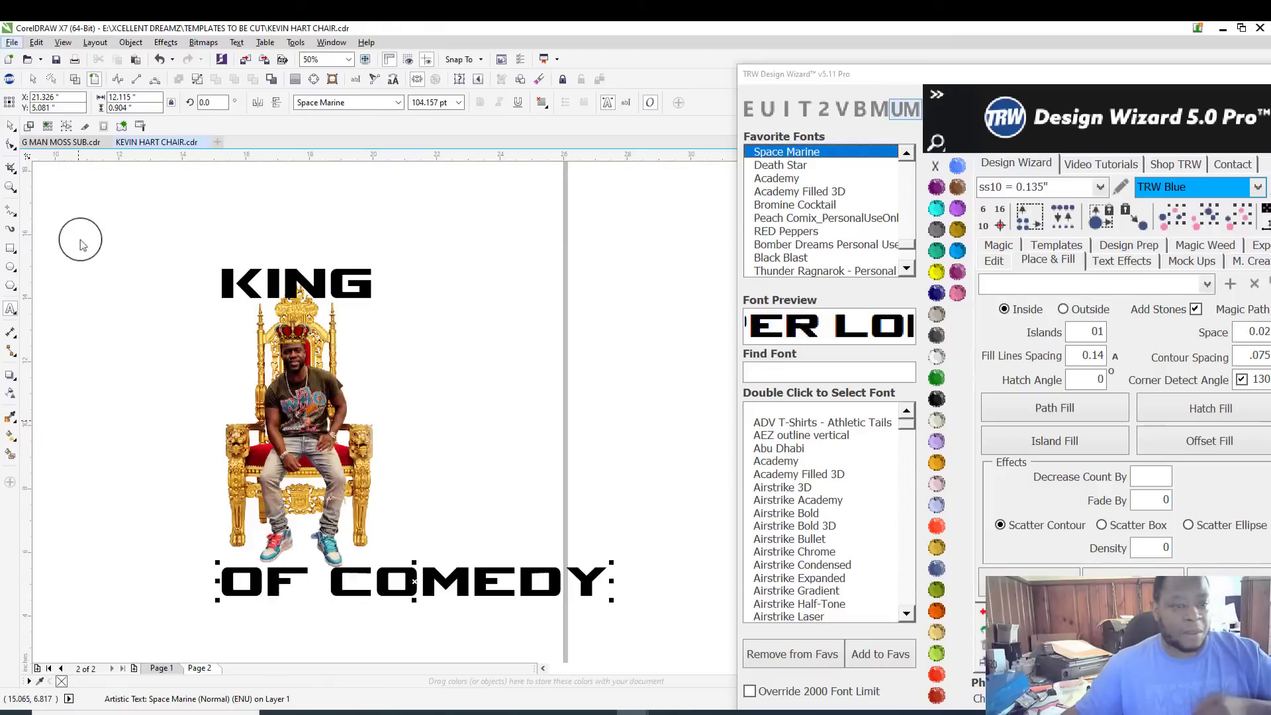
Step: Center the OF COMEDY text horizontally under the KING text and clear the selection
{"action": "left_click", "coordinate": [11, 127]}
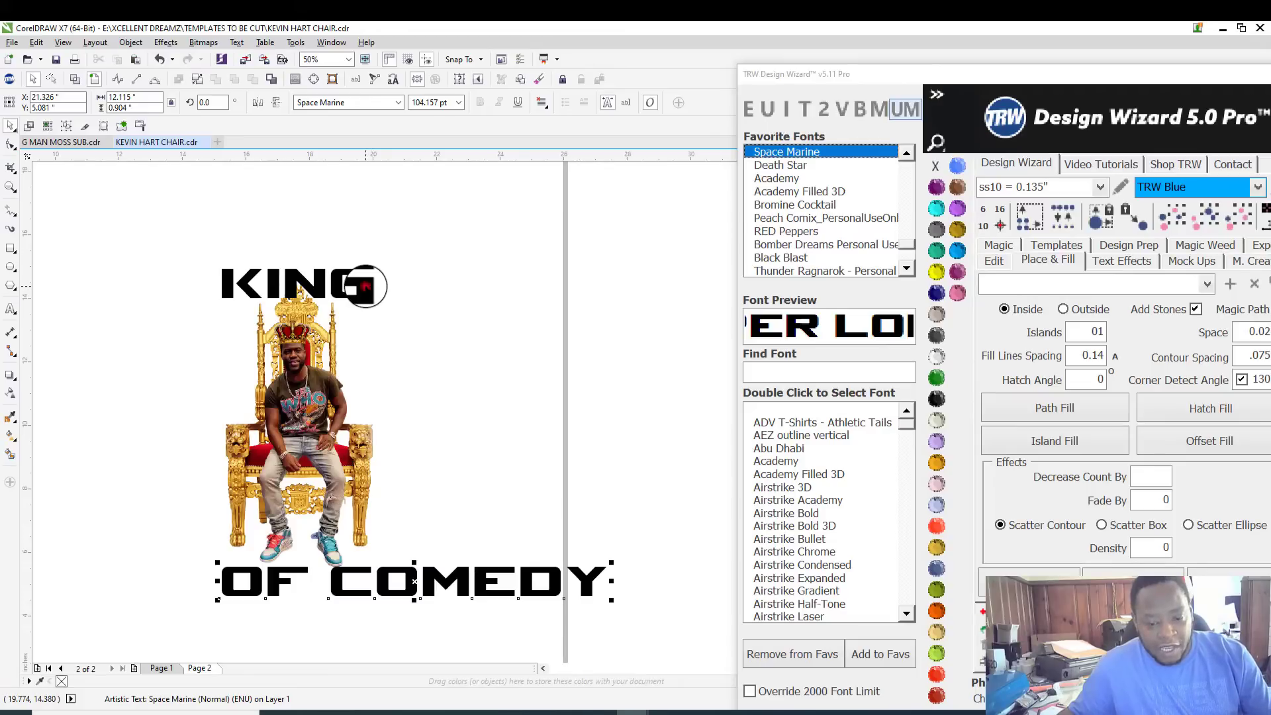
{"action": "left_click", "coordinate": [365, 286], "text": "shift"}
{"action": "key", "text": "c"}
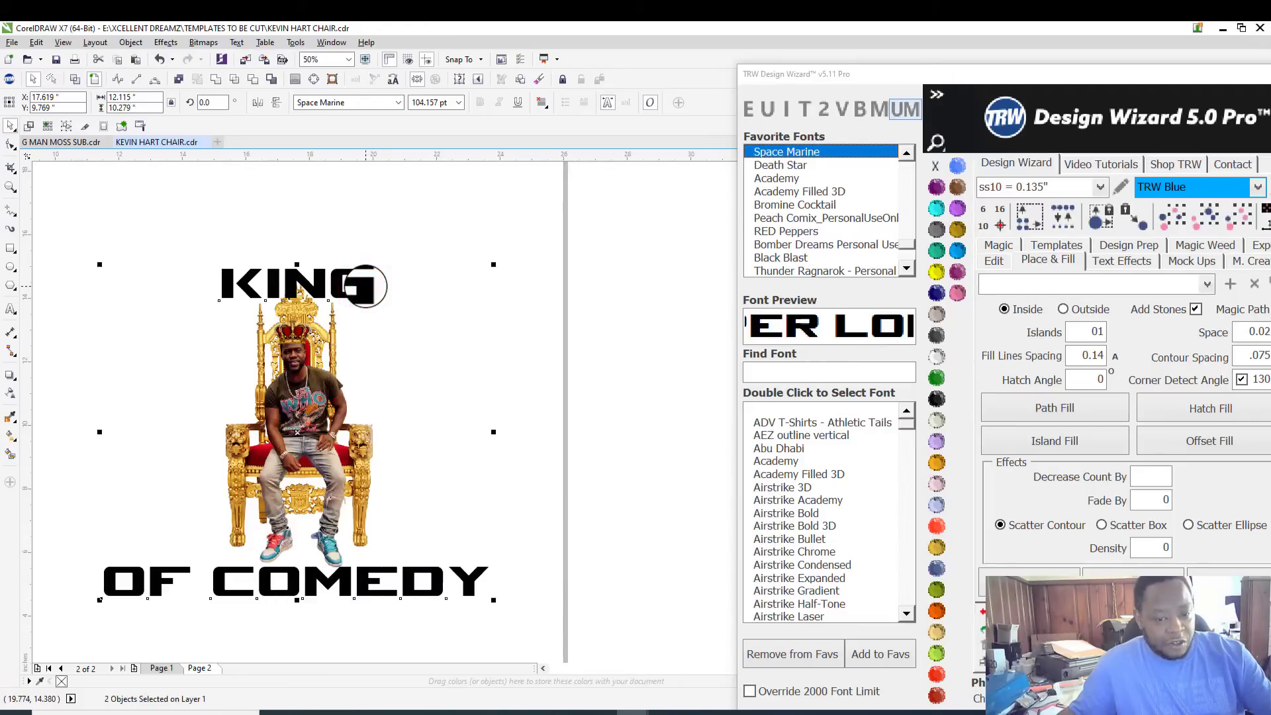
{"action": "left_click", "coordinate": [508, 631]}
Step: Scale the OF COMEDY text down about its center to about 5.77 inches wide
{"action": "left_click", "coordinate": [471, 583]}
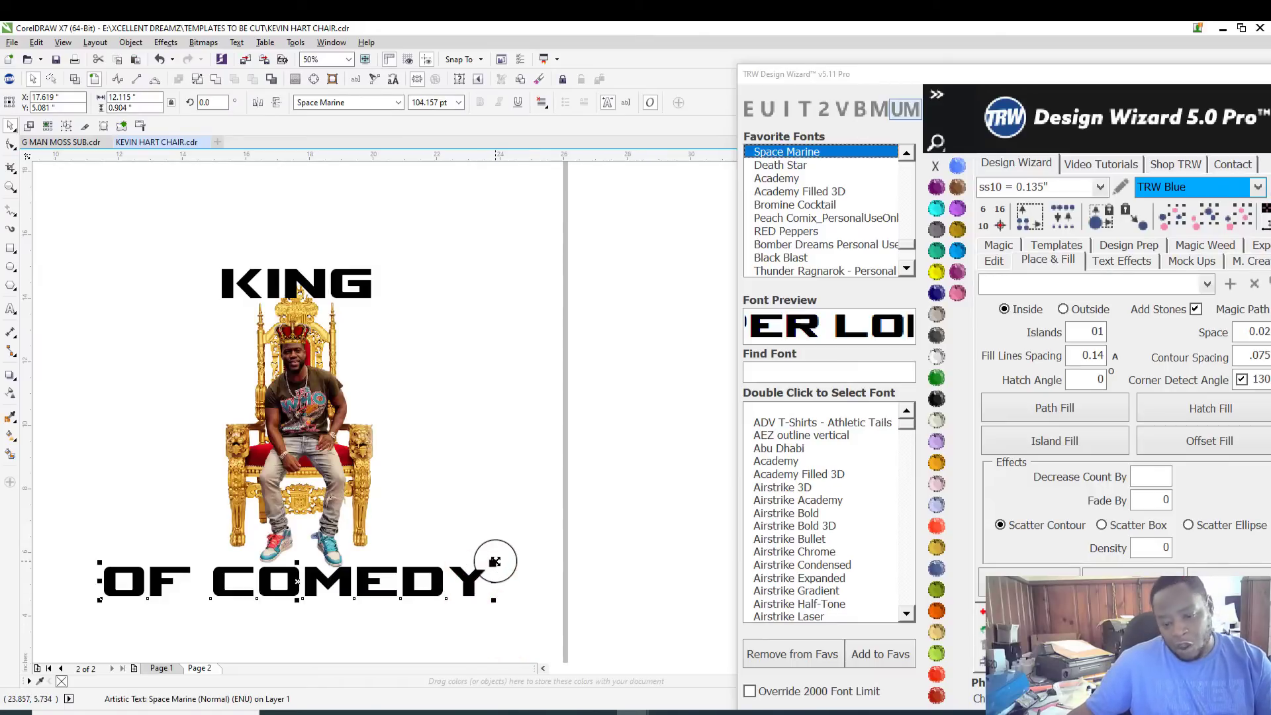
{"action": "left_click_drag", "start_coordinate": [495, 561], "coordinate": [476, 567]}
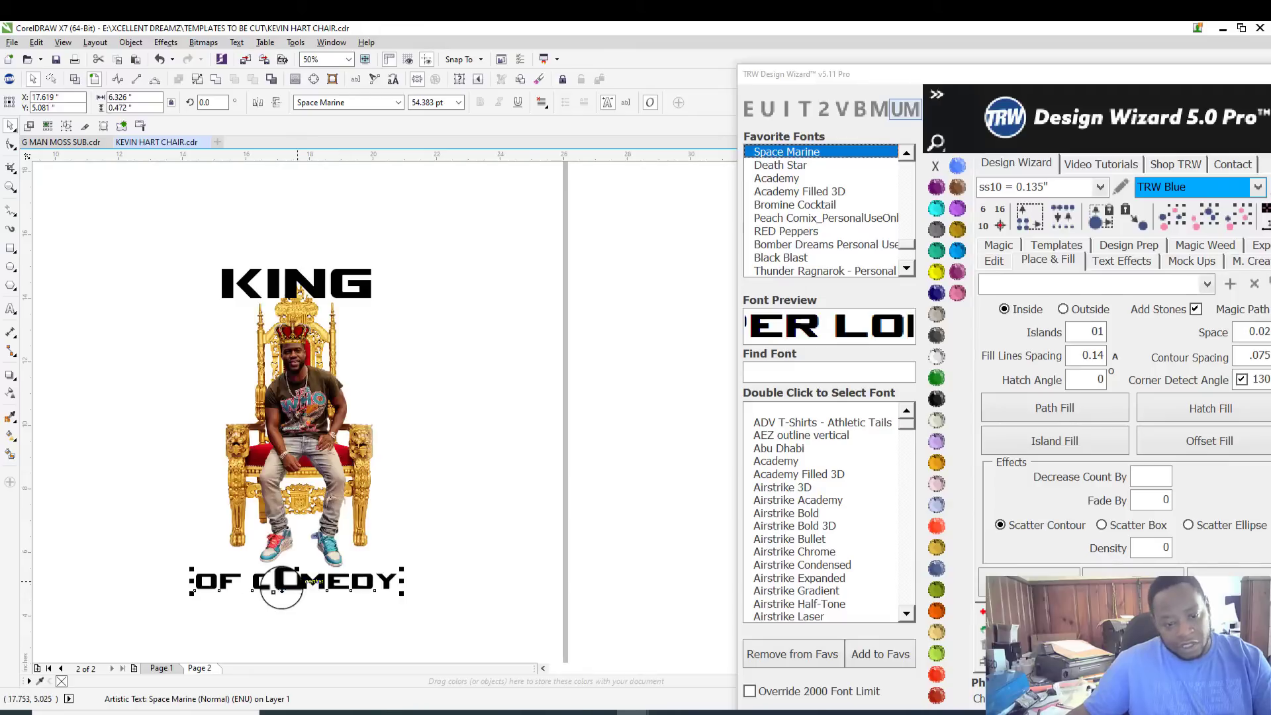
{"action": "scroll", "coordinate": [281, 589], "scroll_direction": "up", "scroll_amount": 2}
{"action": "left_click_drag", "start_coordinate": [543, 540], "coordinate": [520, 542]}
{"action": "scroll", "coordinate": [429, 571], "scroll_direction": "down", "scroll_amount": 1}
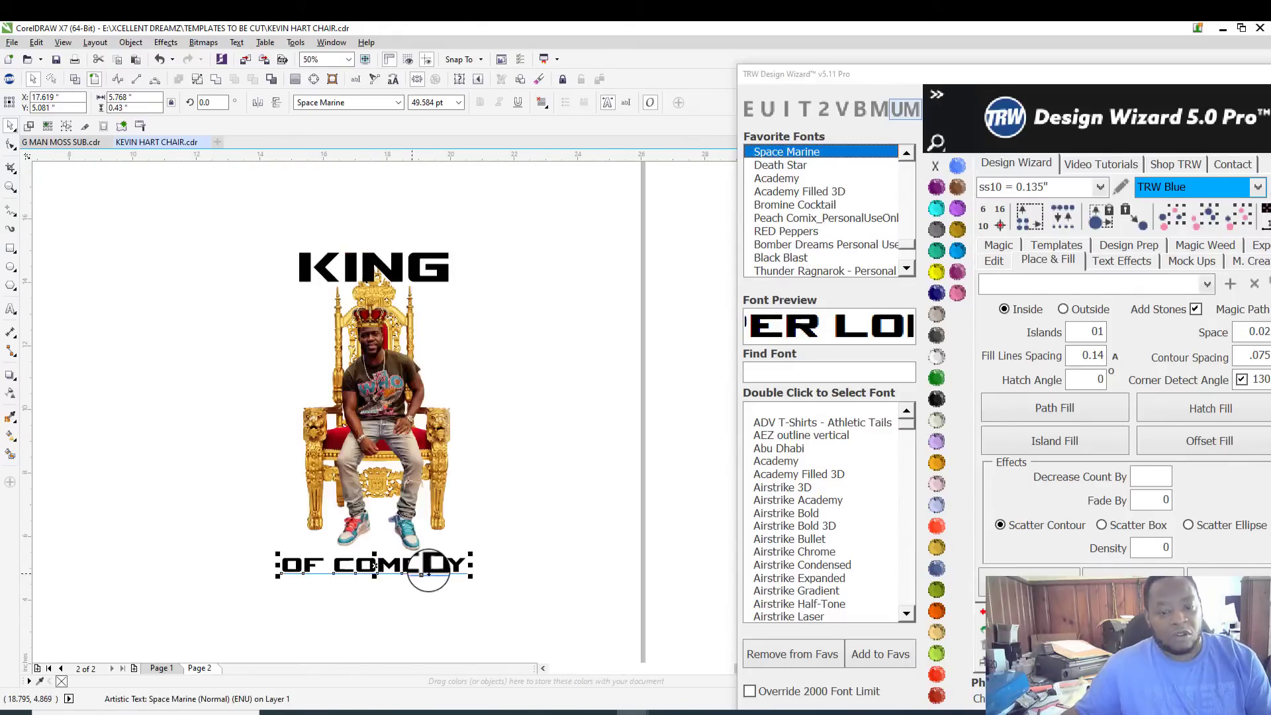
Step: Move the OF COMEDY text straight up until it sits close beneath the man's shoes
{"action": "scroll", "coordinate": [429, 570], "scroll_direction": "up", "scroll_amount": 4}
{"action": "left_click_drag", "start_coordinate": [388, 570], "coordinate": [388, 547]}
{"action": "scroll", "coordinate": [402, 537], "scroll_direction": "down", "scroll_amount": 4}
{"action": "scroll", "coordinate": [402, 538], "scroll_direction": "down", "scroll_amount": 3}
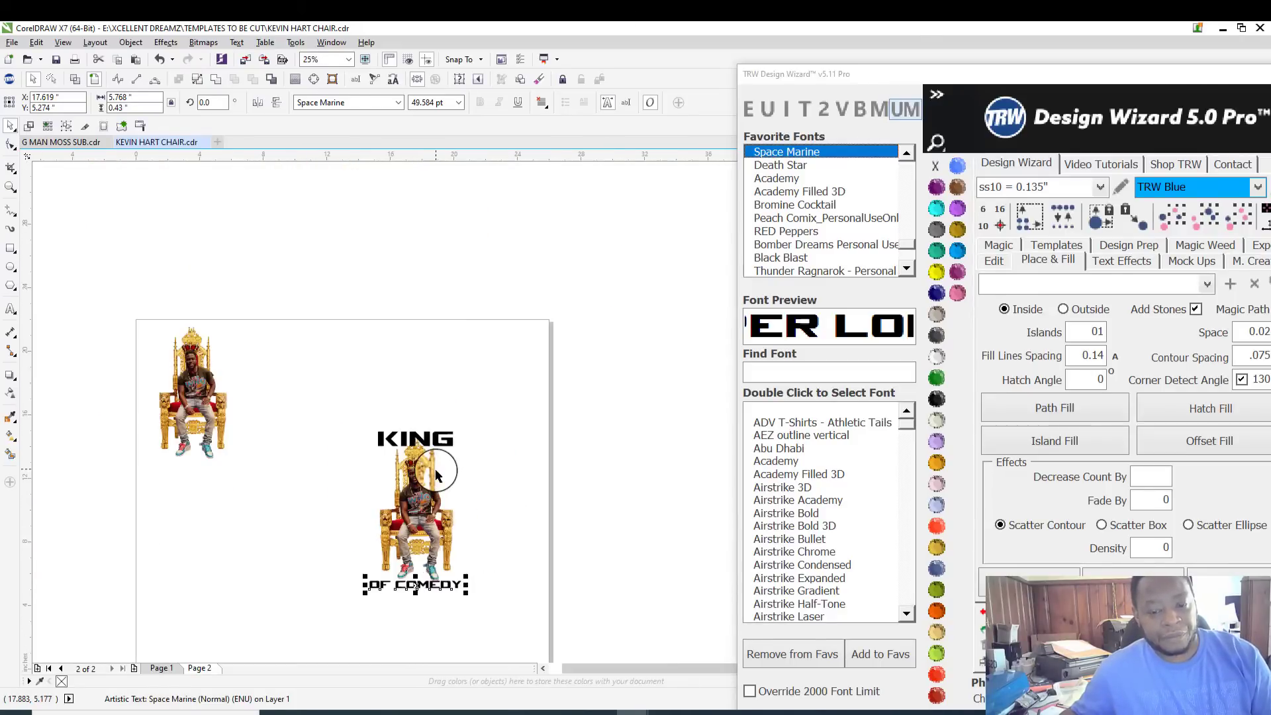
Step: Select the KING and OF COMEDY texts together, check their overall size and clear the selection
{"action": "scroll", "coordinate": [430, 470], "scroll_direction": "up", "scroll_amount": 1}
{"action": "left_click", "coordinate": [422, 412]}
{"action": "scroll", "coordinate": [422, 412], "scroll_direction": "down", "scroll_amount": 1}
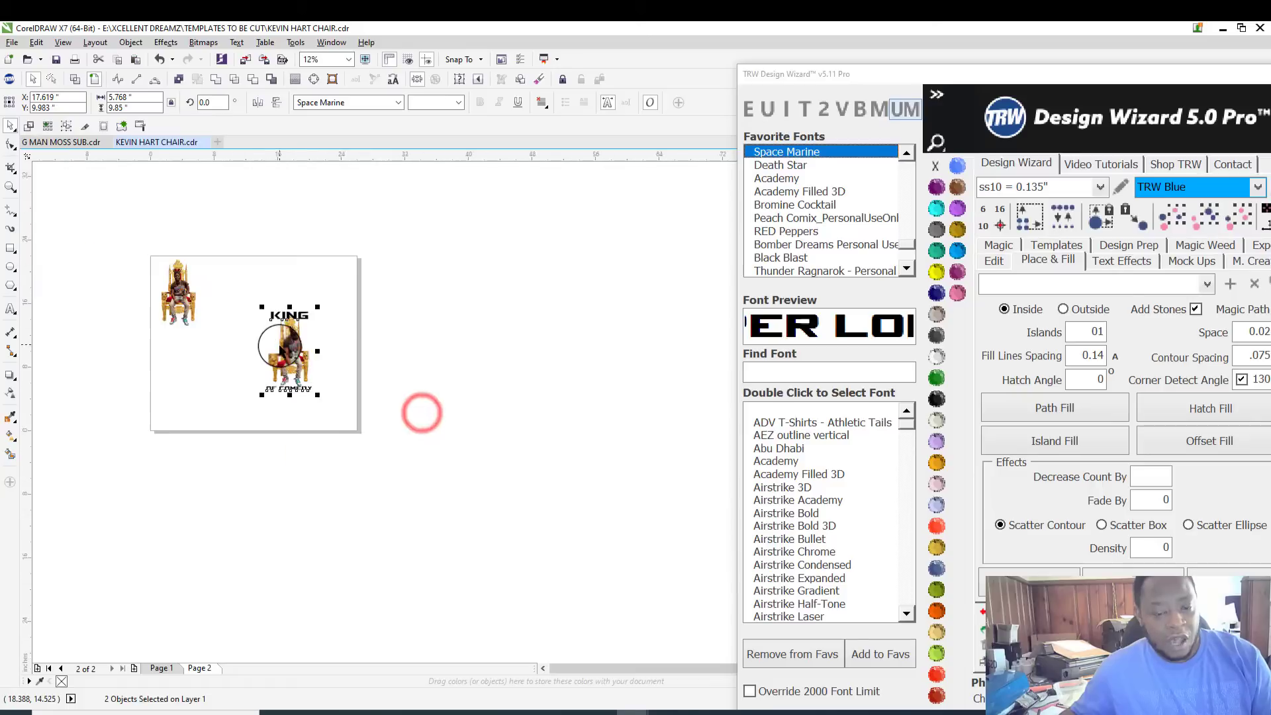
{"action": "scroll", "coordinate": [280, 351], "scroll_direction": "up", "scroll_amount": 1}
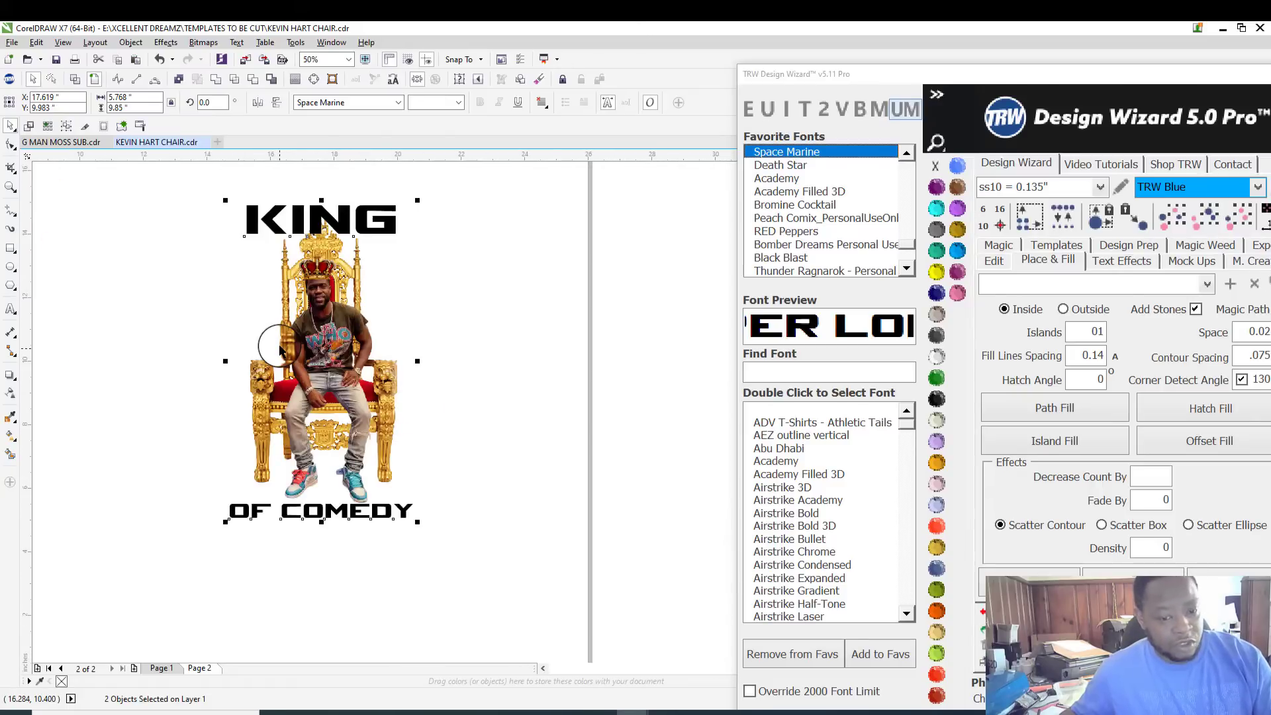
{"action": "left_click", "coordinate": [469, 459]}
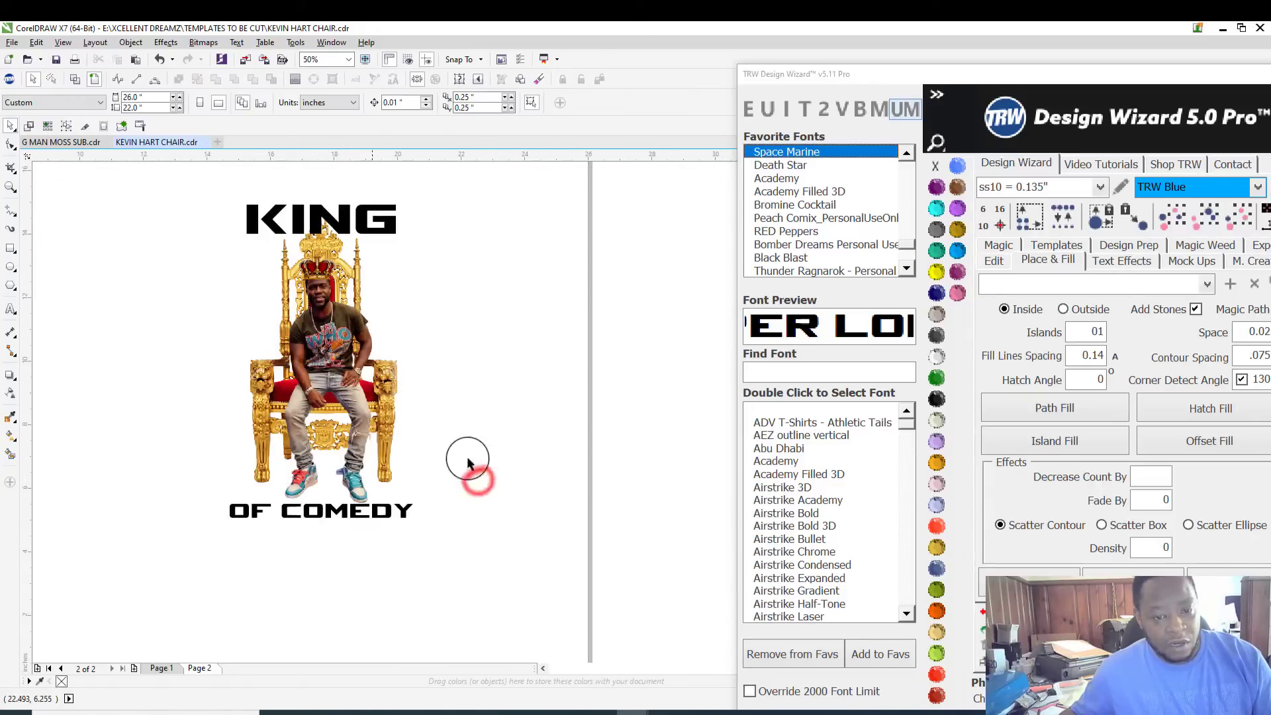
Step: Center the KING text horizontally on the seated man's image and clear the selection
{"action": "left_click", "coordinate": [349, 213]}
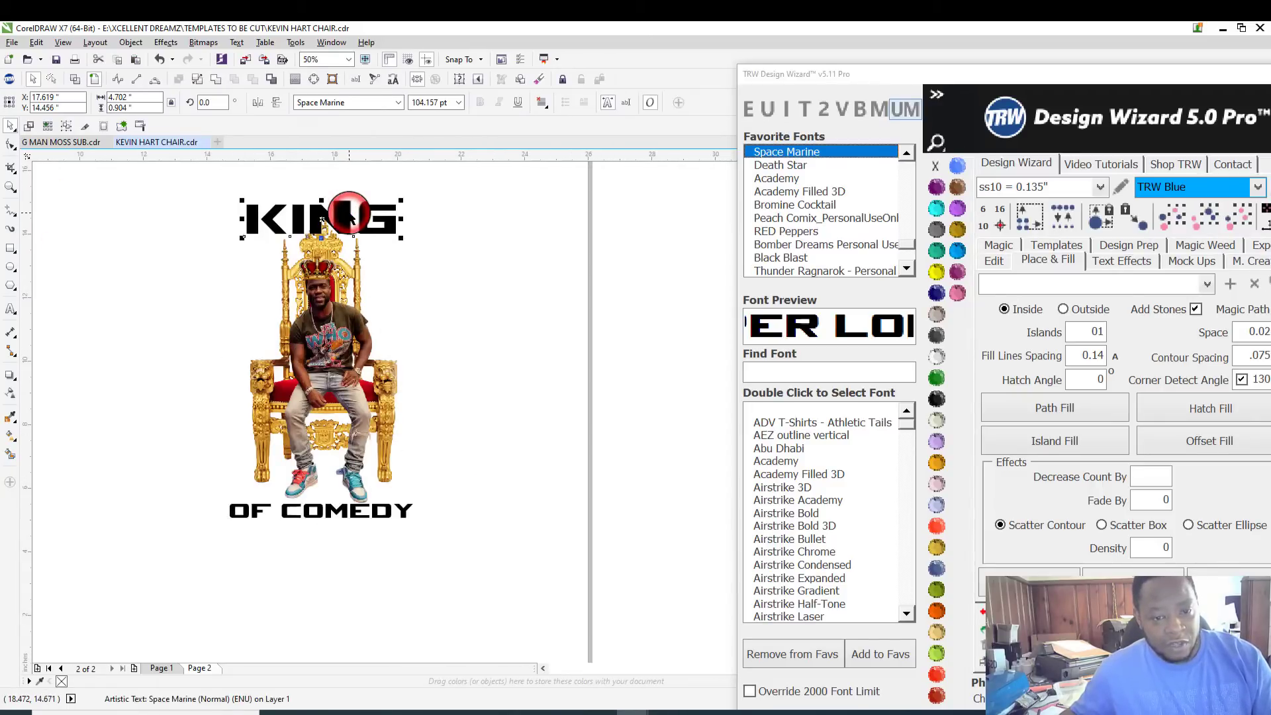
{"action": "left_click", "coordinate": [387, 464]}
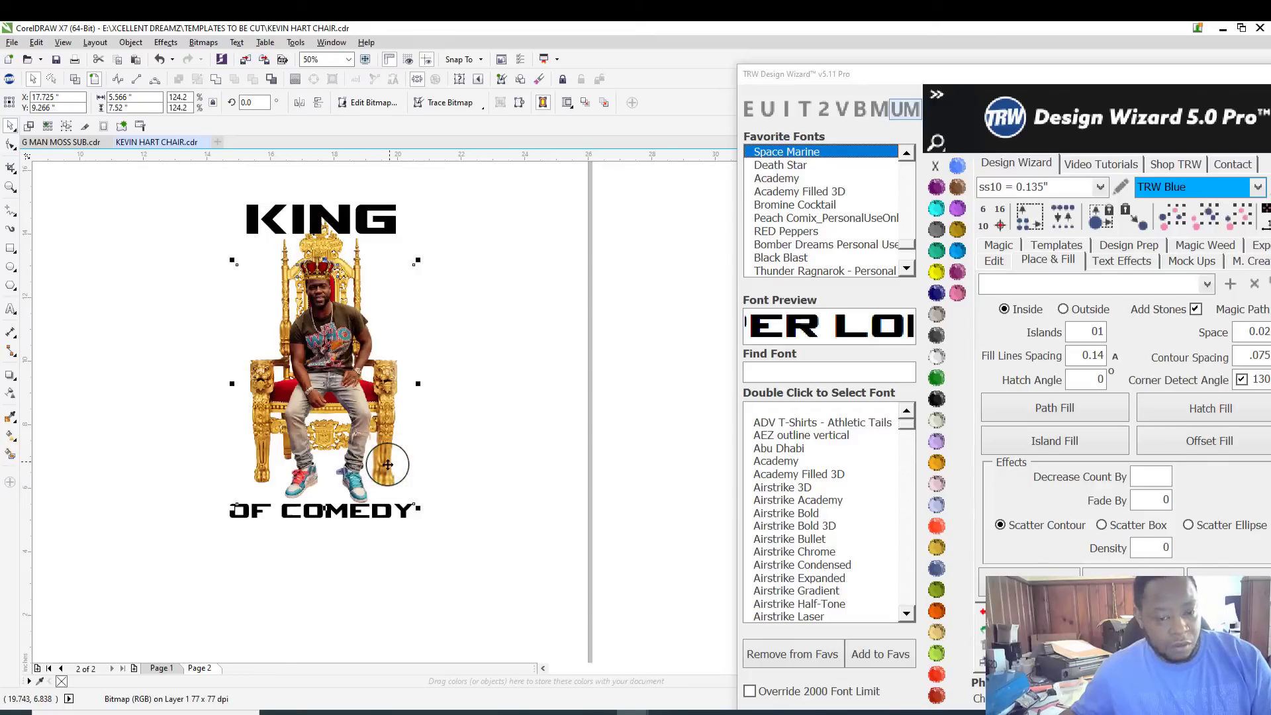
{"action": "left_click", "coordinate": [344, 213]}
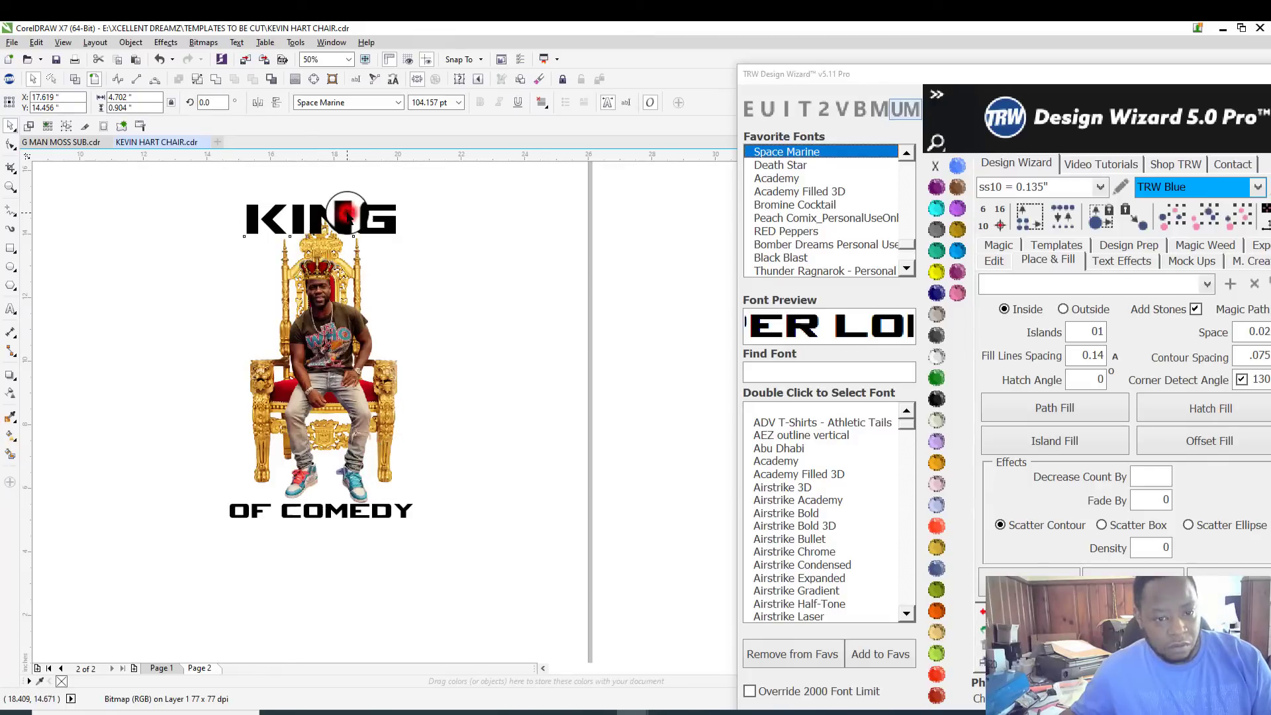
{"action": "left_click", "coordinate": [386, 458], "text": "shift"}
{"action": "key", "text": "c"}
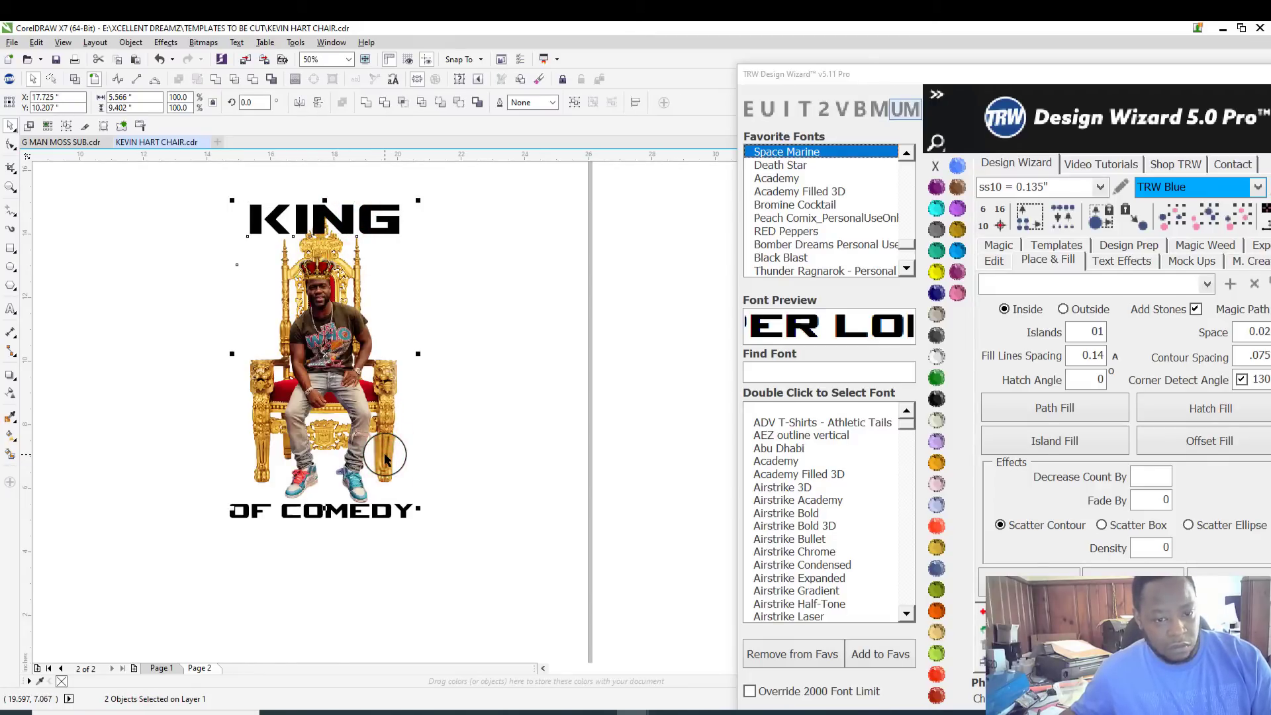
{"action": "left_click", "coordinate": [464, 396]}
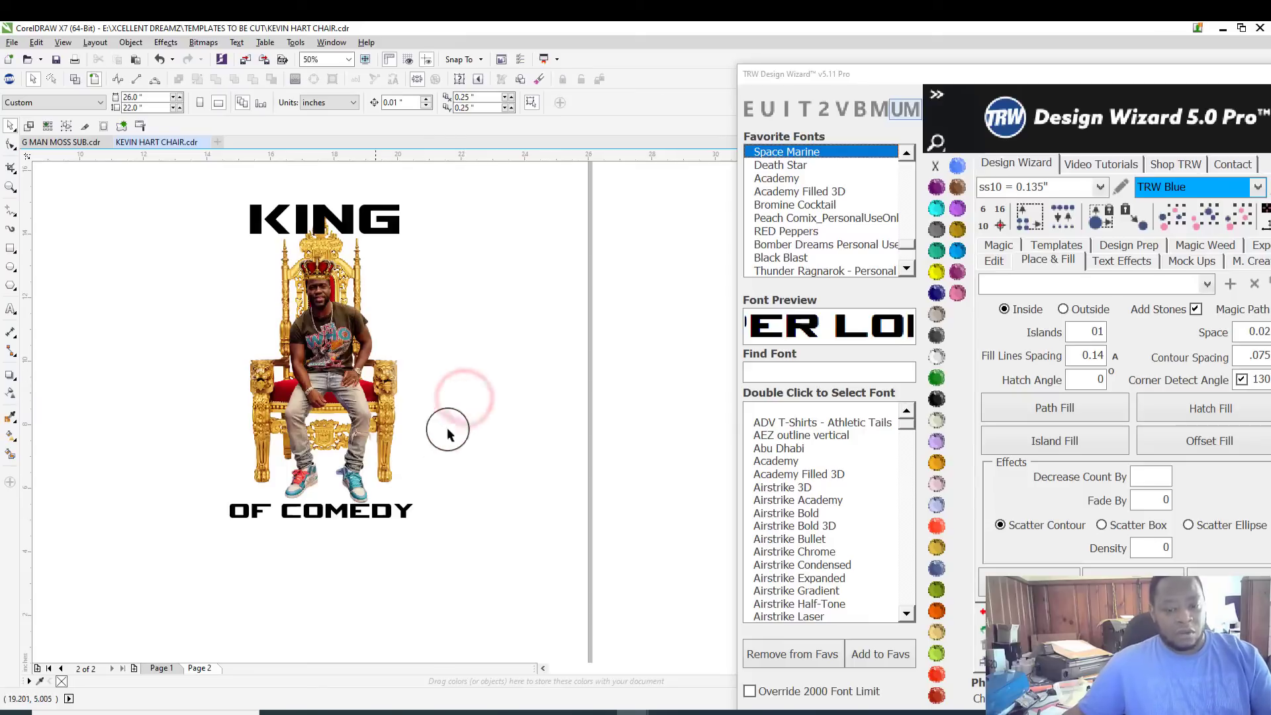
Step: Align the OF COMEDY text horizontally with the center of the KING text and clear the selection
{"action": "left_click", "coordinate": [404, 520]}
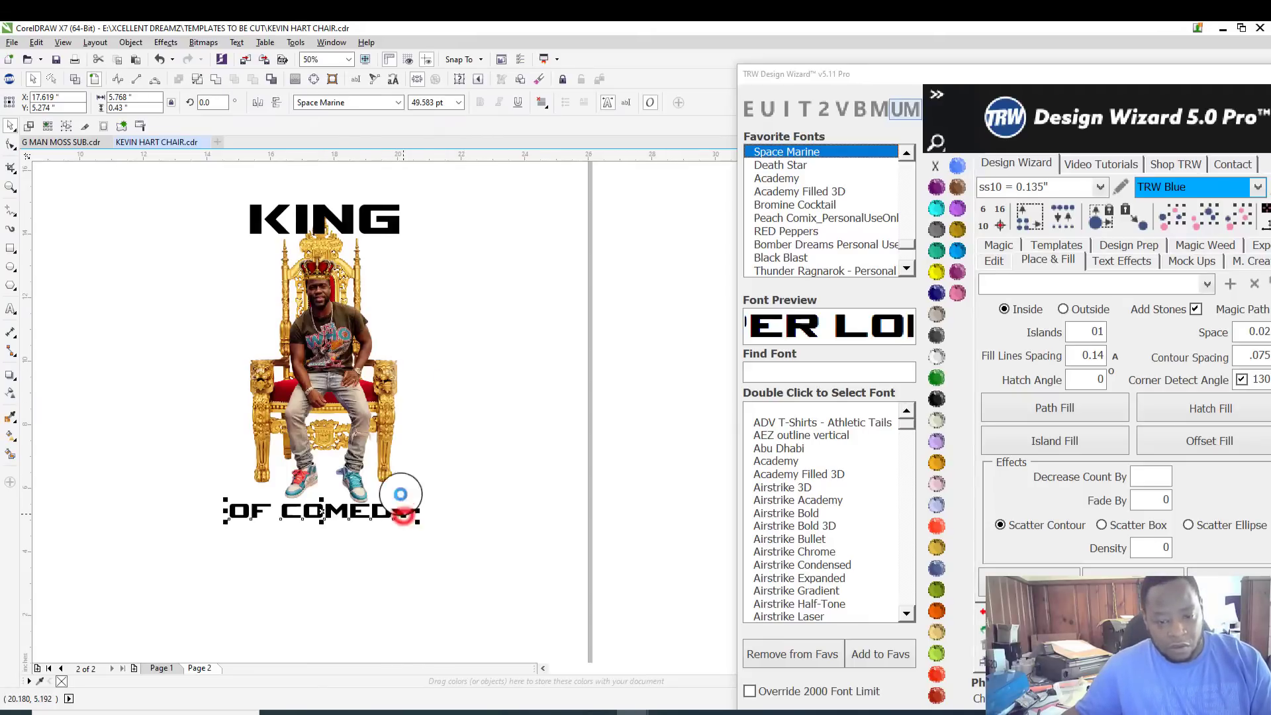
{"action": "left_click", "coordinate": [366, 220], "text": "shift"}
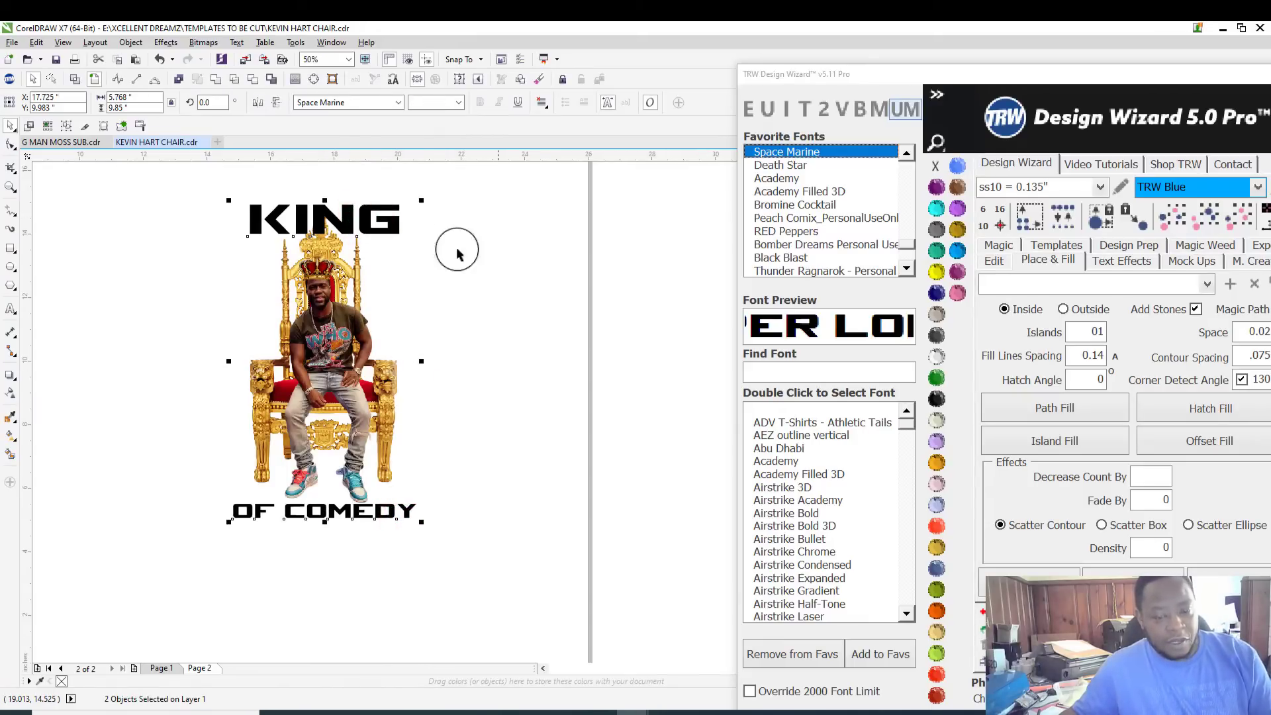
{"action": "left_click", "coordinate": [500, 264]}
Step: Group the crown with the seated man's image so the two form one object
{"action": "scroll", "coordinate": [367, 354], "scroll_direction": "down", "scroll_amount": 3}
{"action": "scroll", "coordinate": [367, 350], "scroll_direction": "up", "scroll_amount": 4}
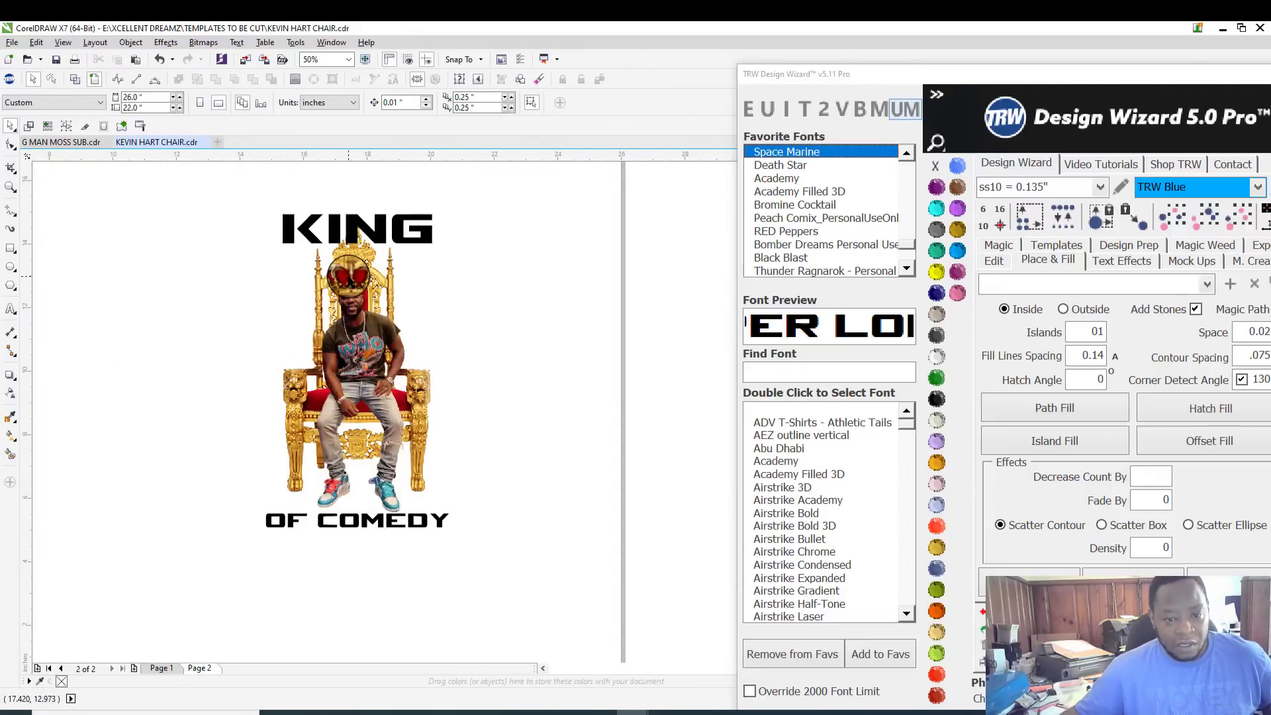
{"action": "left_click", "coordinate": [347, 275]}
{"action": "scroll", "coordinate": [351, 278], "scroll_direction": "up", "scroll_amount": 4}
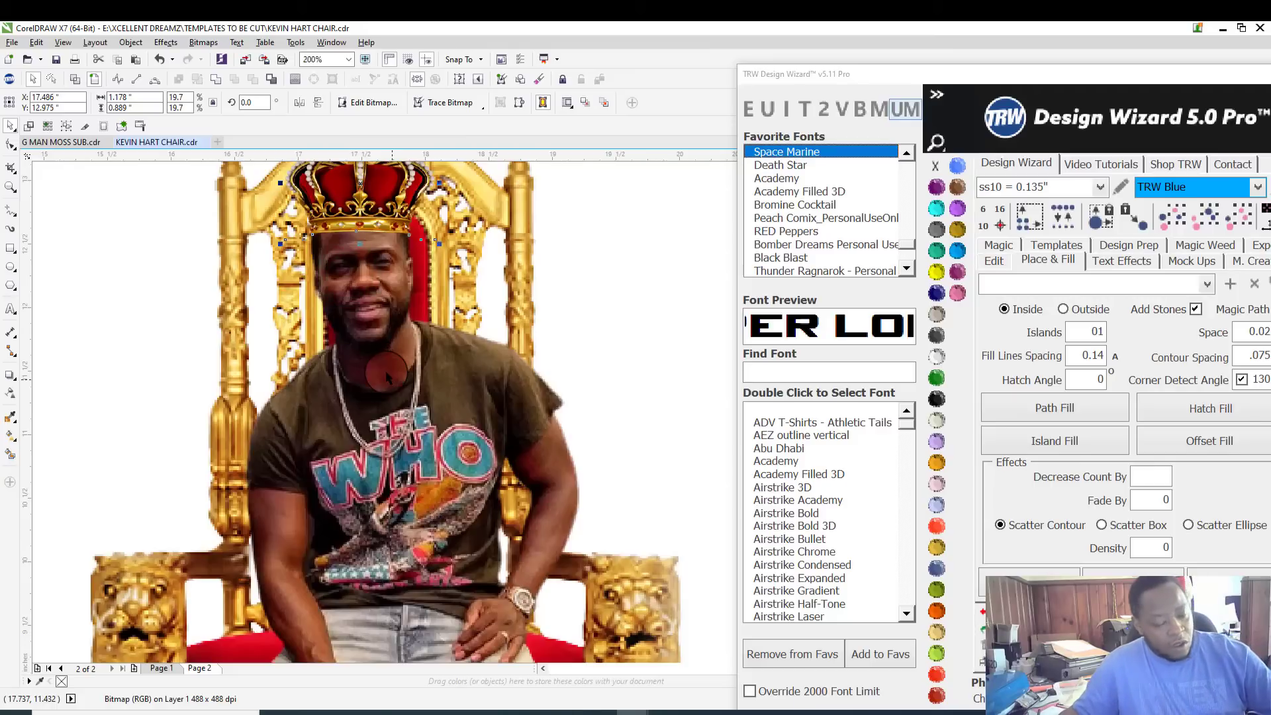
{"action": "left_click", "coordinate": [393, 455], "text": "shift"}
{"action": "right_click", "coordinate": [393, 454]}
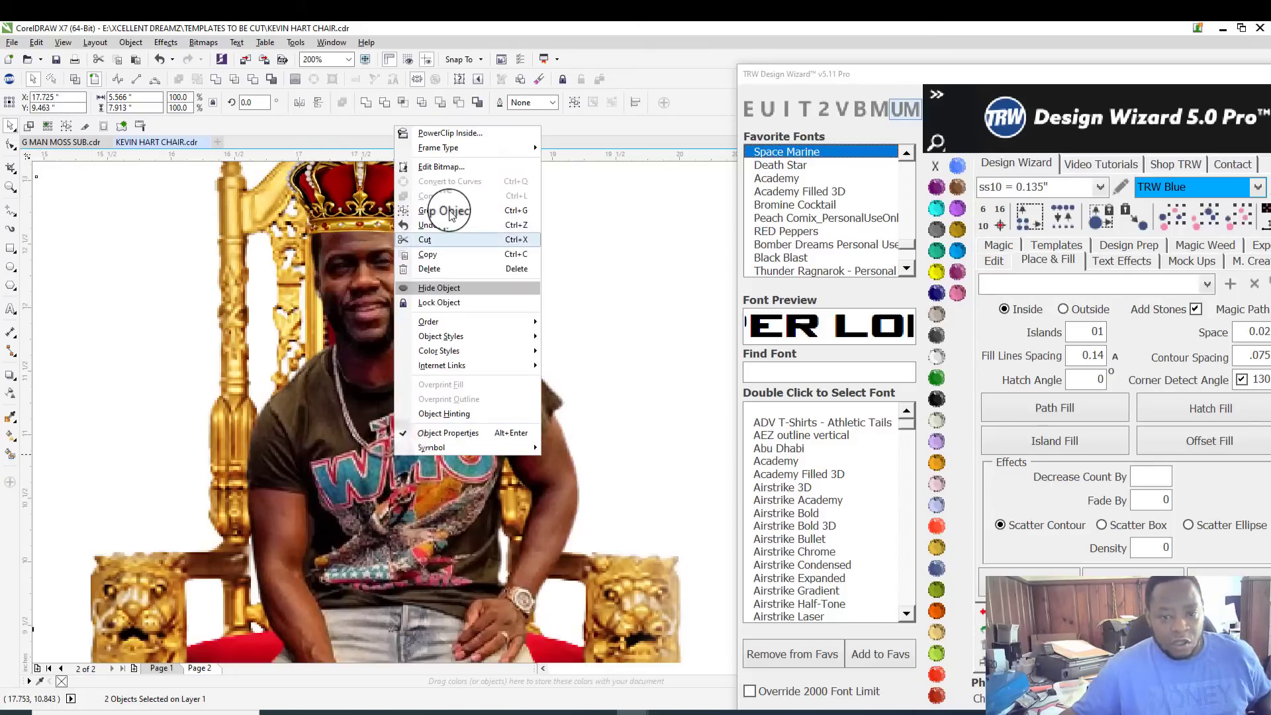
{"action": "left_click", "coordinate": [449, 211]}
{"action": "scroll", "coordinate": [391, 327], "scroll_direction": "down", "scroll_amount": 4}
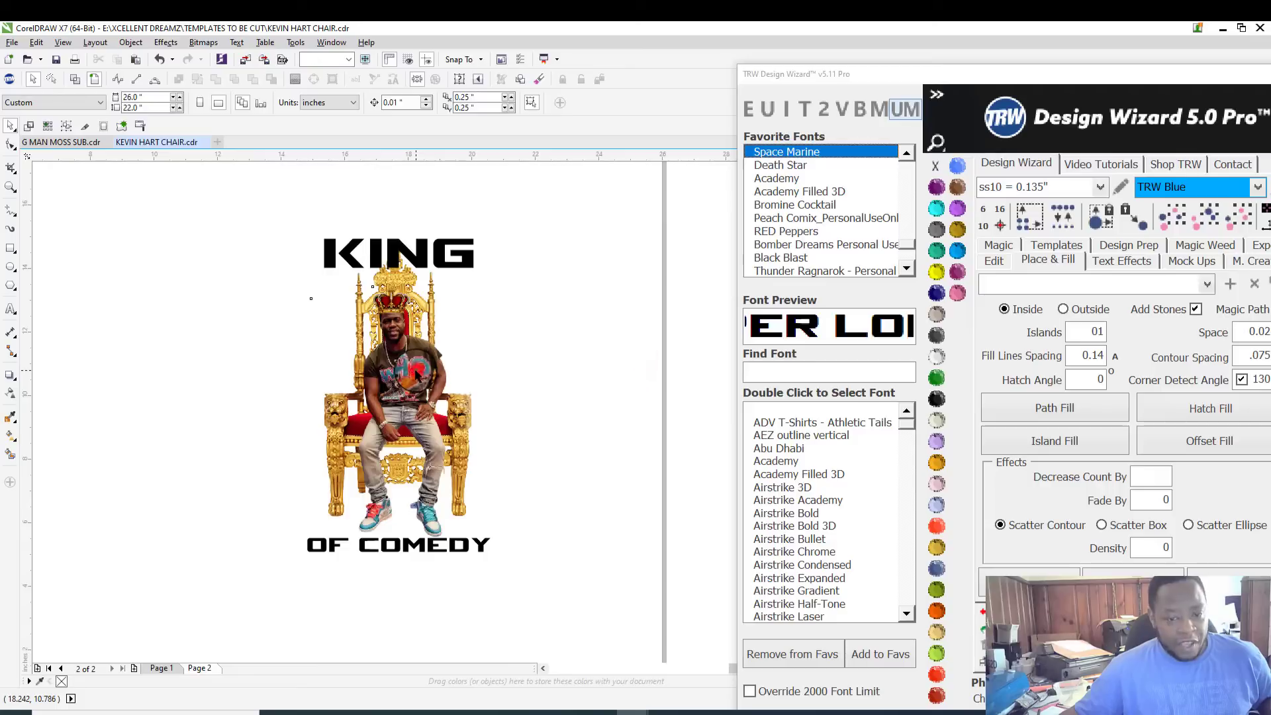
Step: Try moving the grouped crown and man off the throne, undo the move and clear the selection
{"action": "left_click_drag", "start_coordinate": [415, 373], "coordinate": [248, 366]}
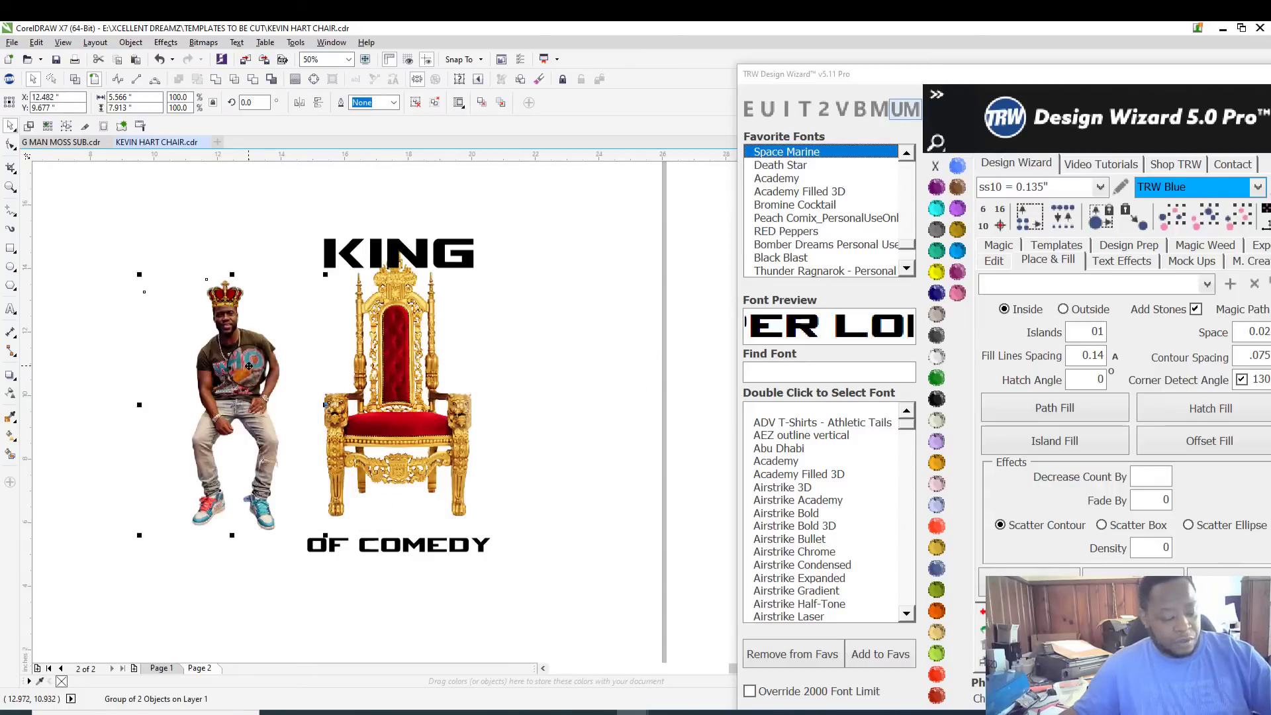
{"action": "key", "text": "ctrl+z"}
{"action": "left_click", "coordinate": [524, 356]}
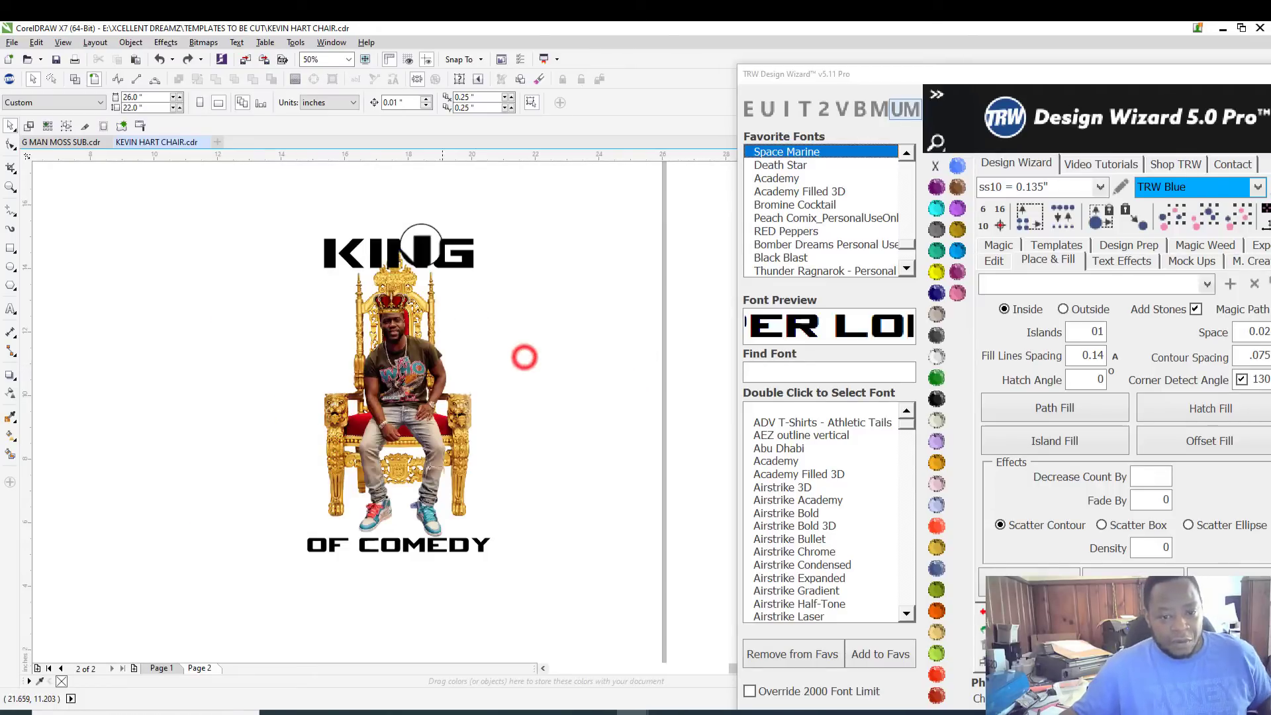
Step: Try moving the KING and OF COMEDY texts away from the throne, together and KING alone, undoing each move
{"action": "left_click", "coordinate": [419, 240]}
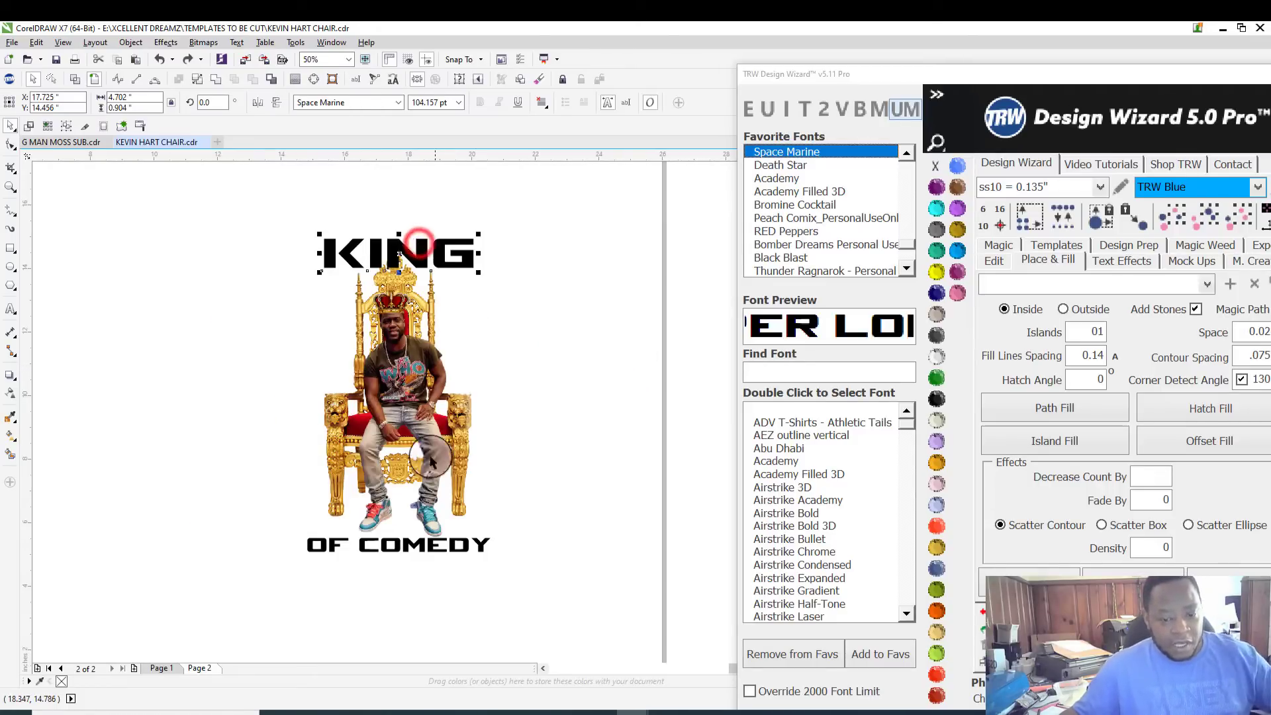
{"action": "left_click", "coordinate": [435, 550], "text": "shift"}
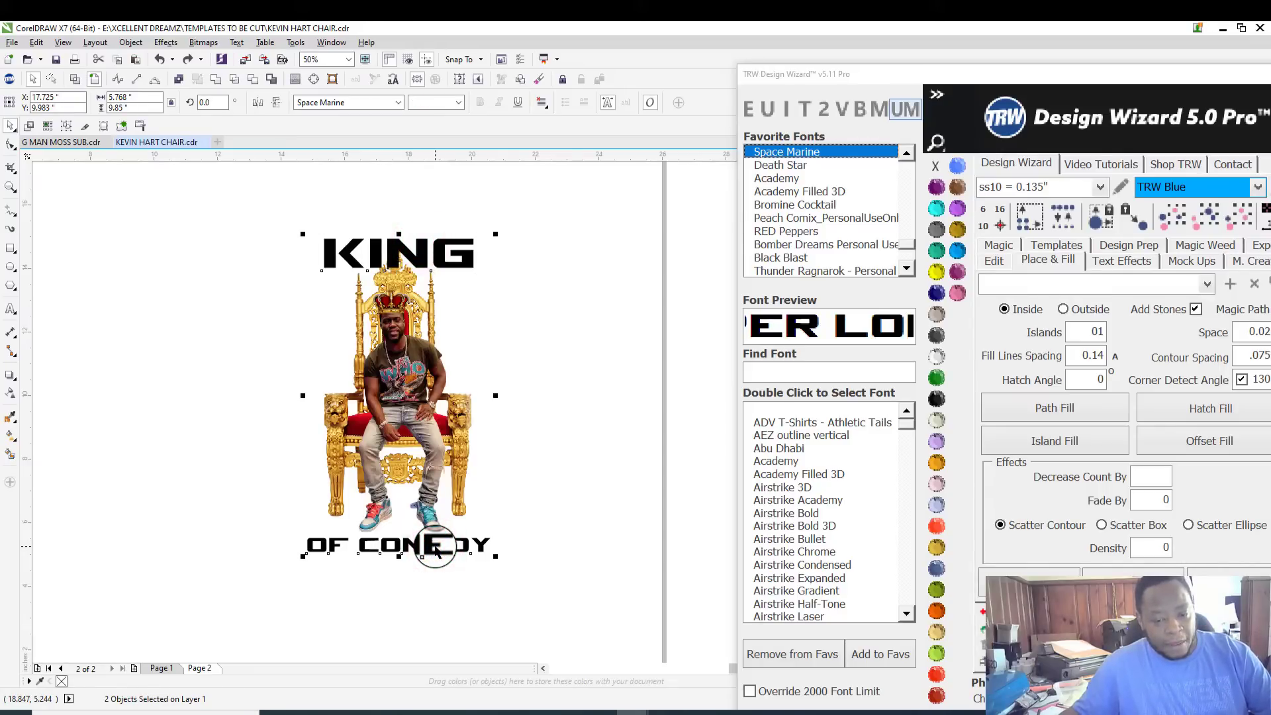
{"action": "left_click_drag", "start_coordinate": [424, 252], "coordinate": [207, 250]}
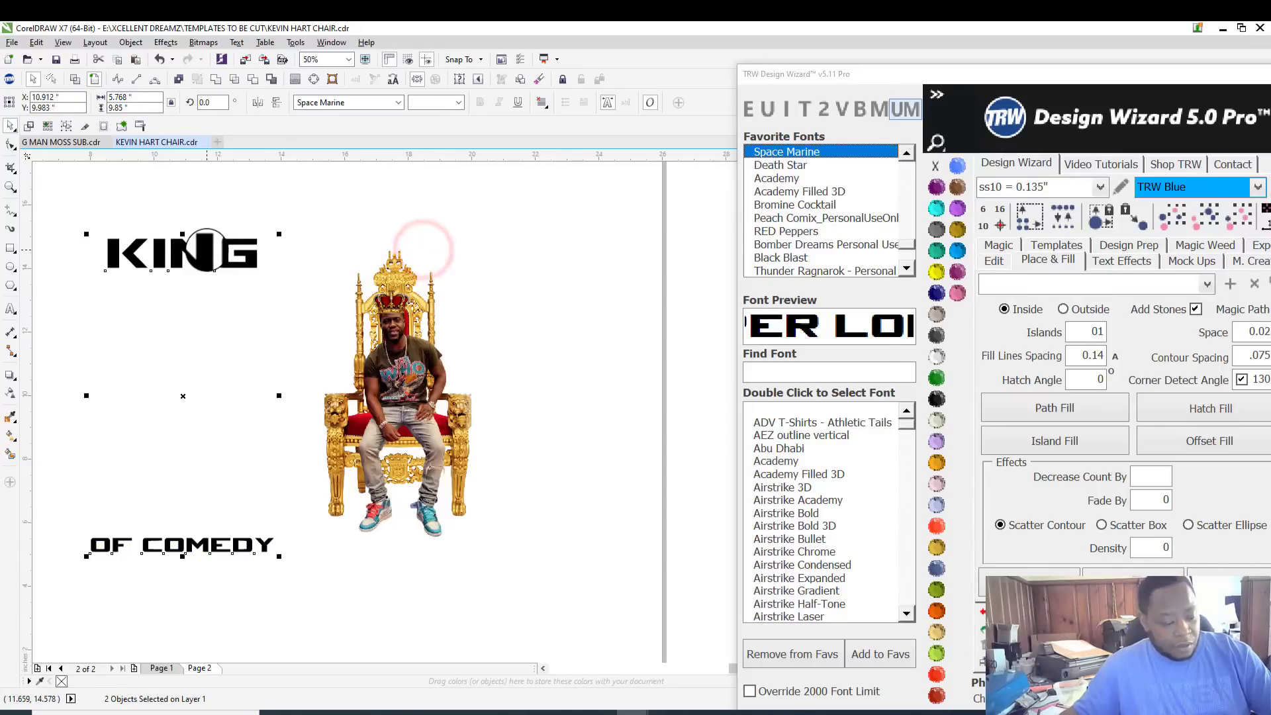
{"action": "key", "text": "ctrl+z"}
{"action": "left_click", "coordinate": [603, 332]}
{"action": "left_click_drag", "start_coordinate": [445, 249], "coordinate": [234, 240]}
{"action": "key", "text": "ctrl+z"}
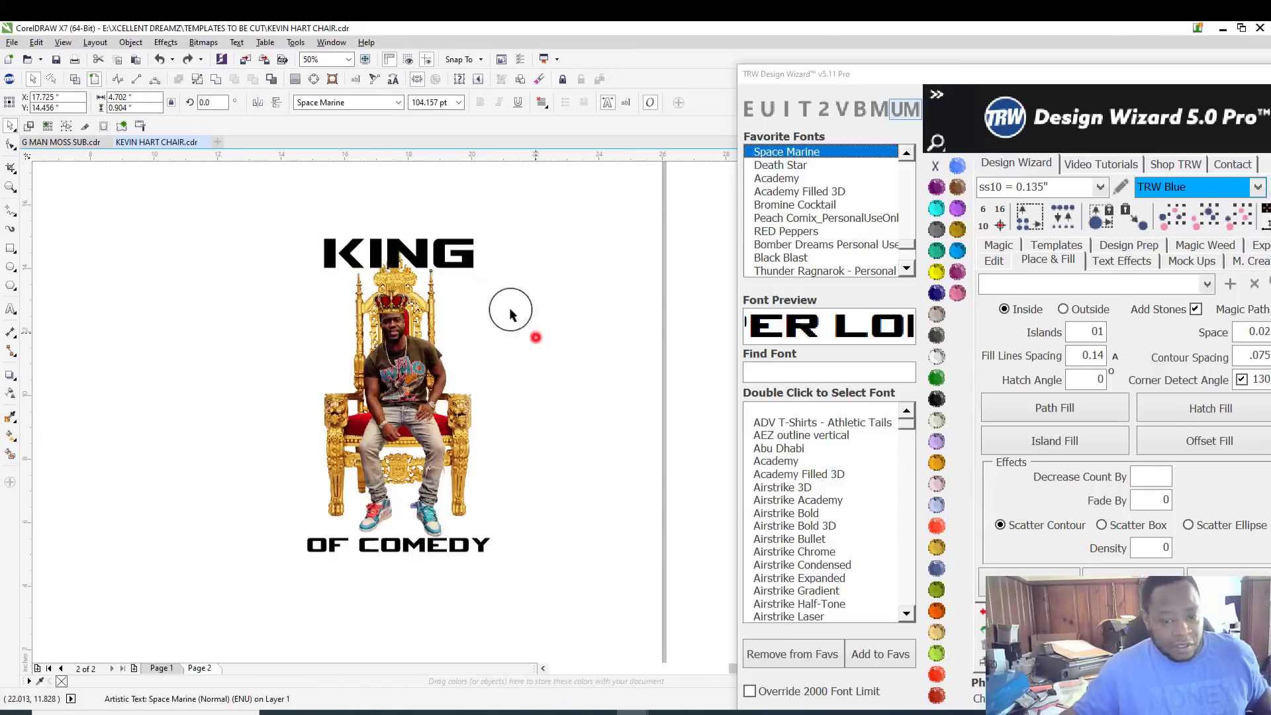
Step: Select KING, OF COMEDY, the throne and the crowned man group together and center them all on the page
{"action": "scroll", "coordinate": [510, 307], "scroll_direction": "down", "scroll_amount": 5}
{"action": "left_click_drag", "start_coordinate": [398, 228], "coordinate": [497, 363]}
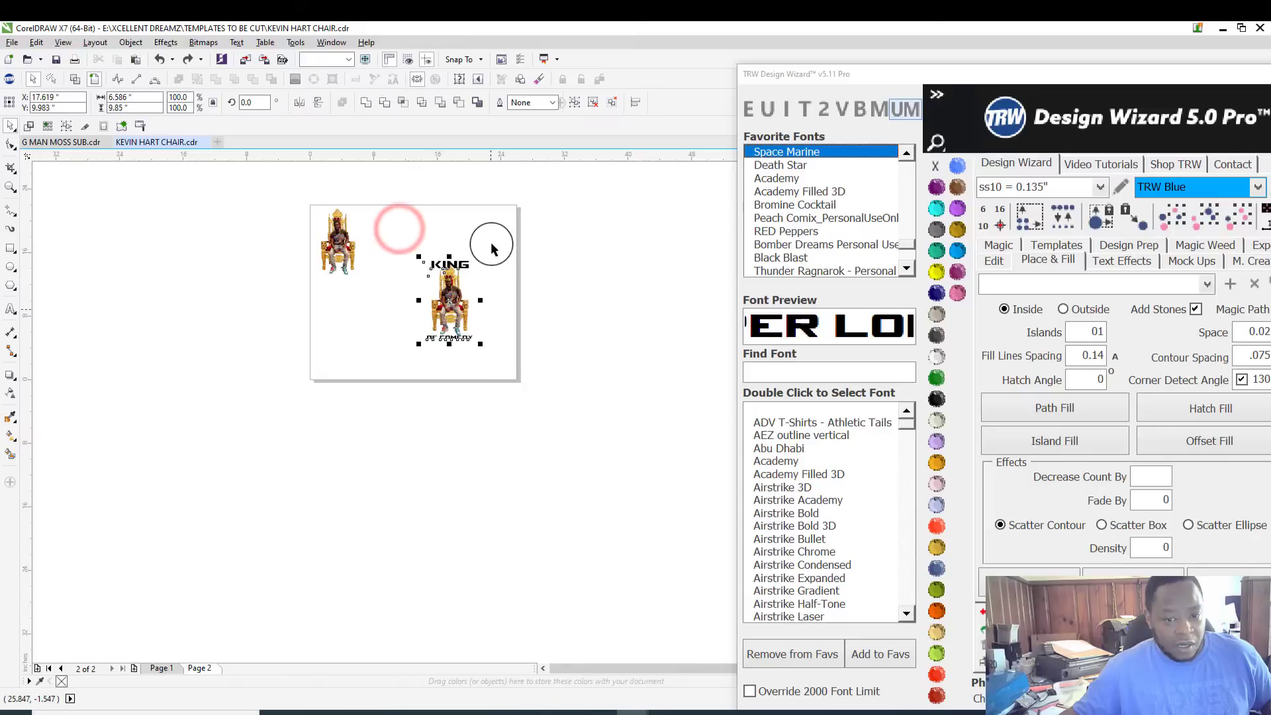
{"action": "scroll", "coordinate": [491, 246], "scroll_direction": "up", "scroll_amount": 4}
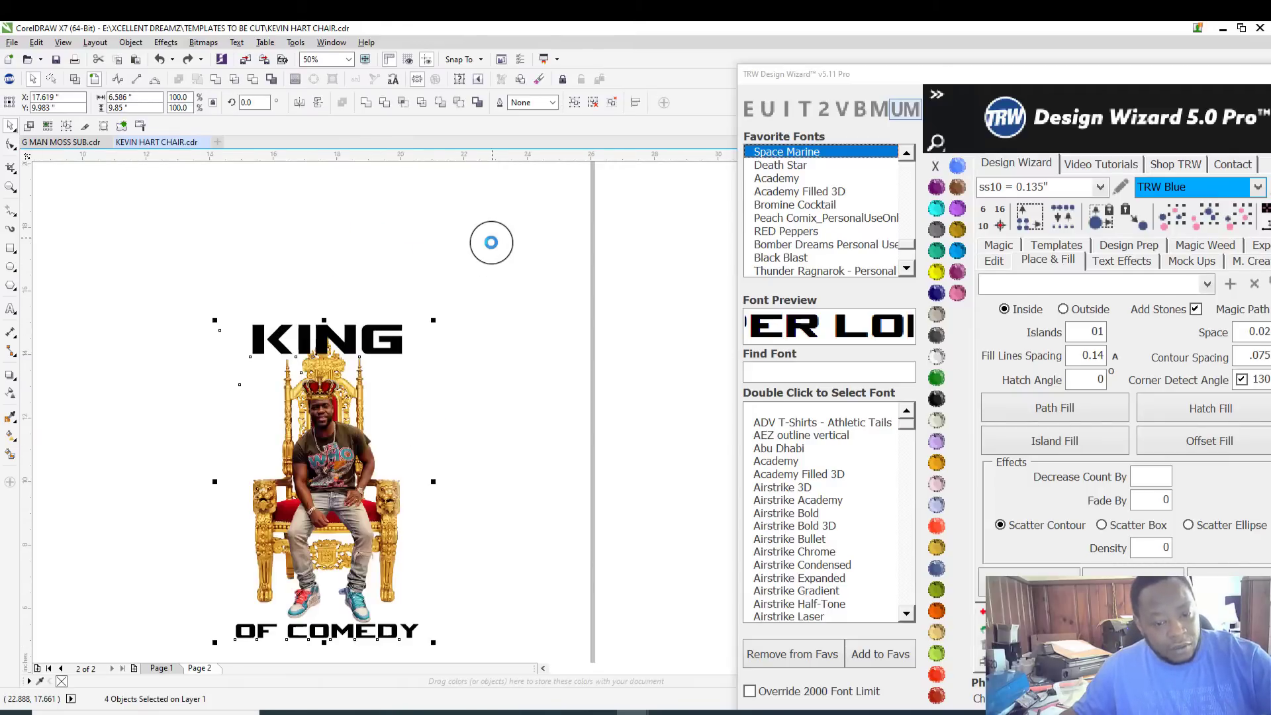
{"action": "key", "text": "p"}
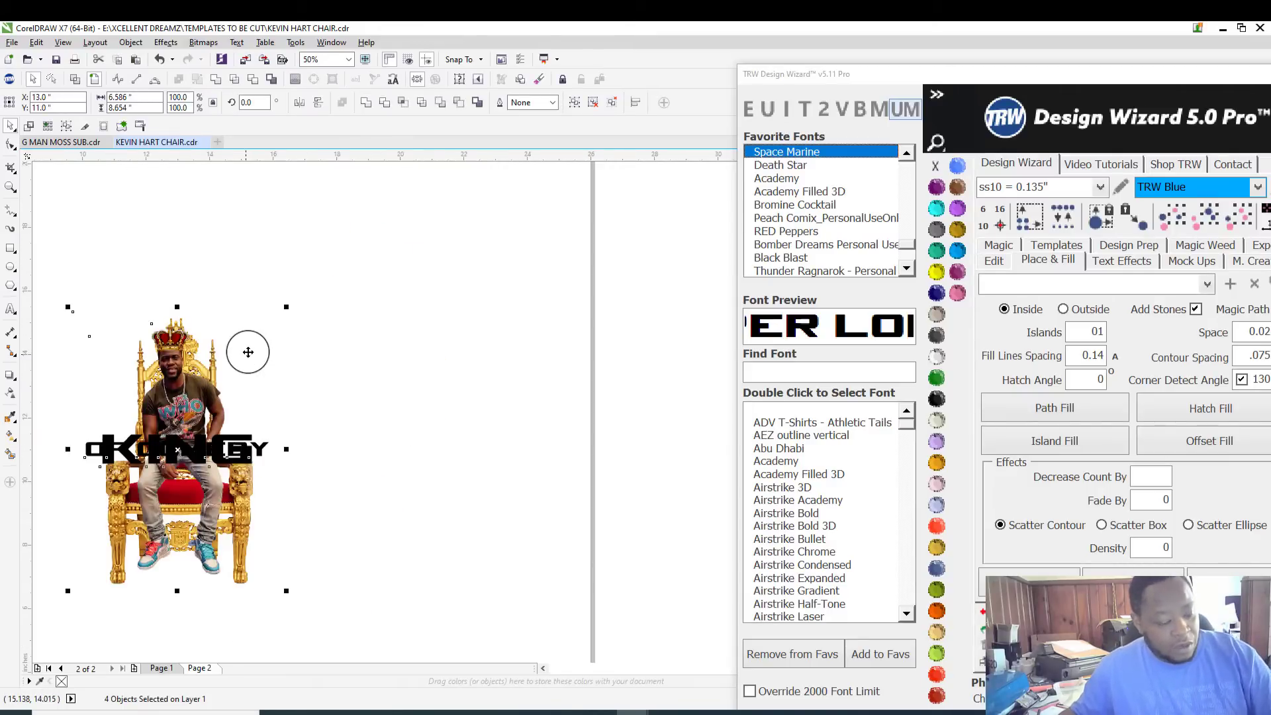
Step: Move OF COMEDY straight down to just beneath the throne and KING straight up to just above it
{"action": "left_click", "coordinate": [383, 434]}
{"action": "left_click", "coordinate": [172, 450]}
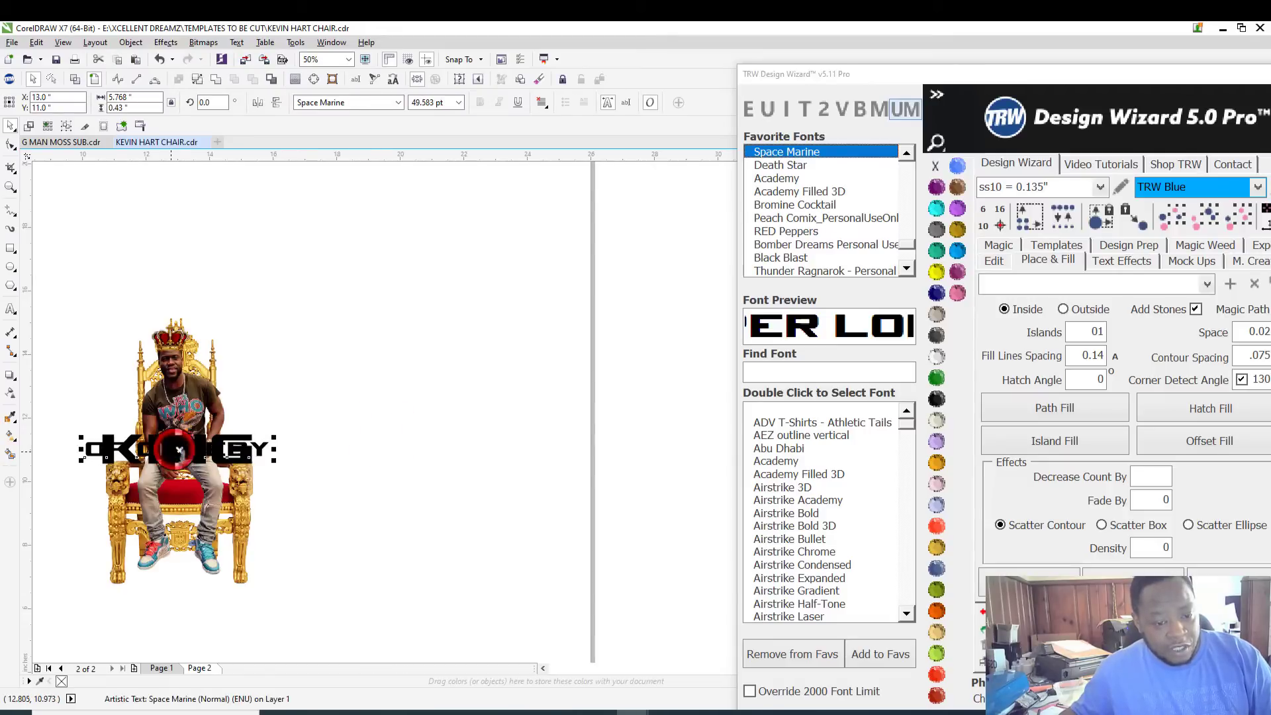
{"action": "left_click_drag", "start_coordinate": [178, 451], "coordinate": [173, 594]}
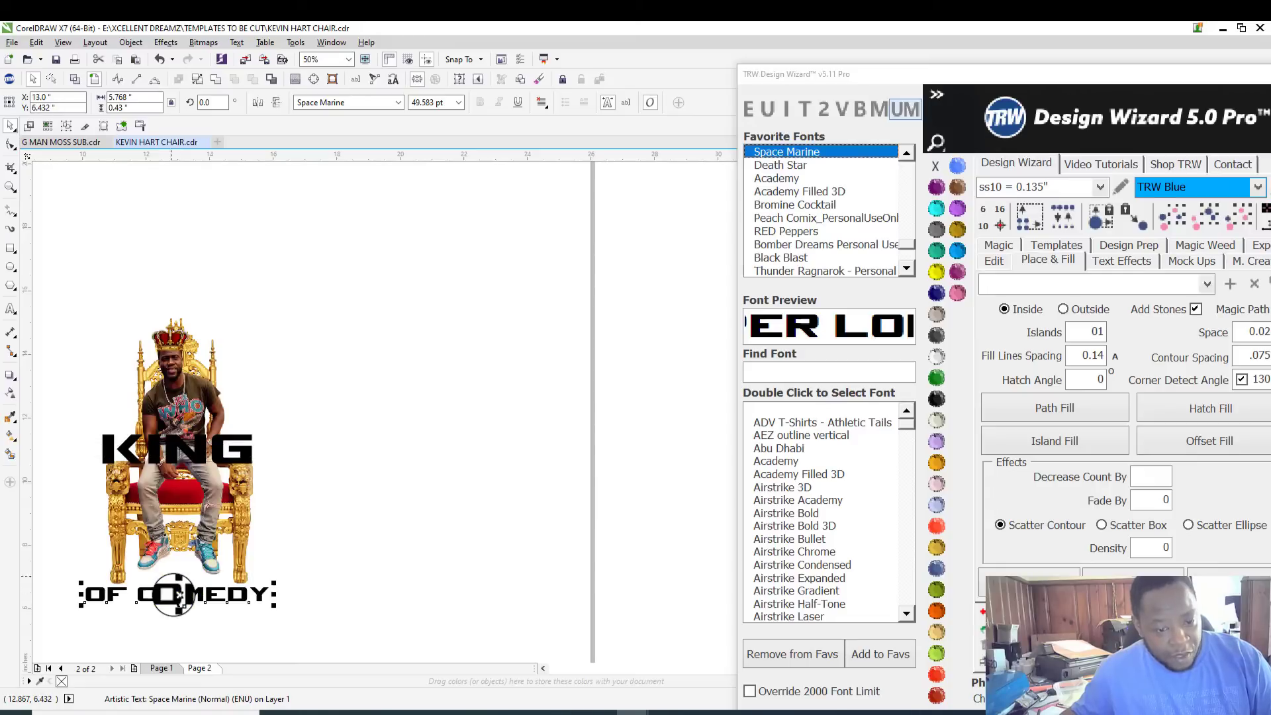
{"action": "left_click_drag", "start_coordinate": [173, 450], "coordinate": [346, 538]}
{"action": "left_click", "coordinate": [296, 375]}
Step: Save the document with the rearranged throne design and clear the selection
{"action": "scroll", "coordinate": [297, 375], "scroll_direction": "down", "scroll_amount": 1}
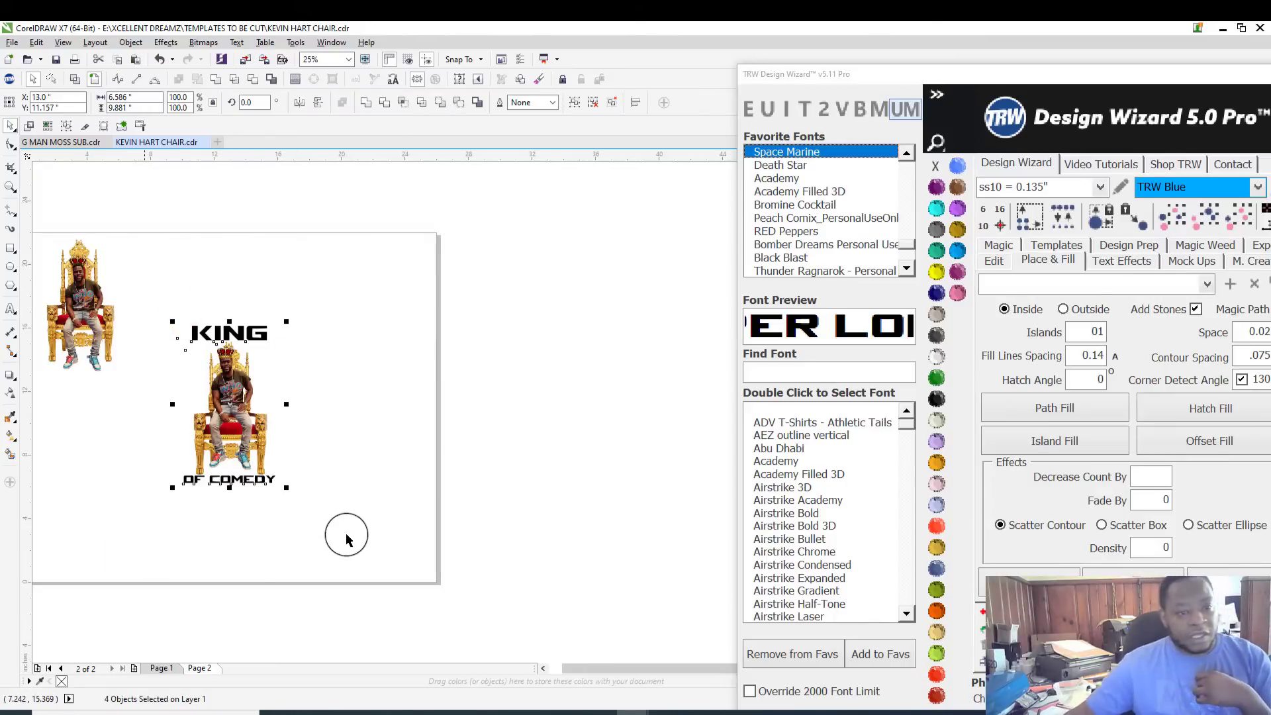
{"action": "scroll", "coordinate": [184, 363], "scroll_direction": "up", "scroll_amount": 2}
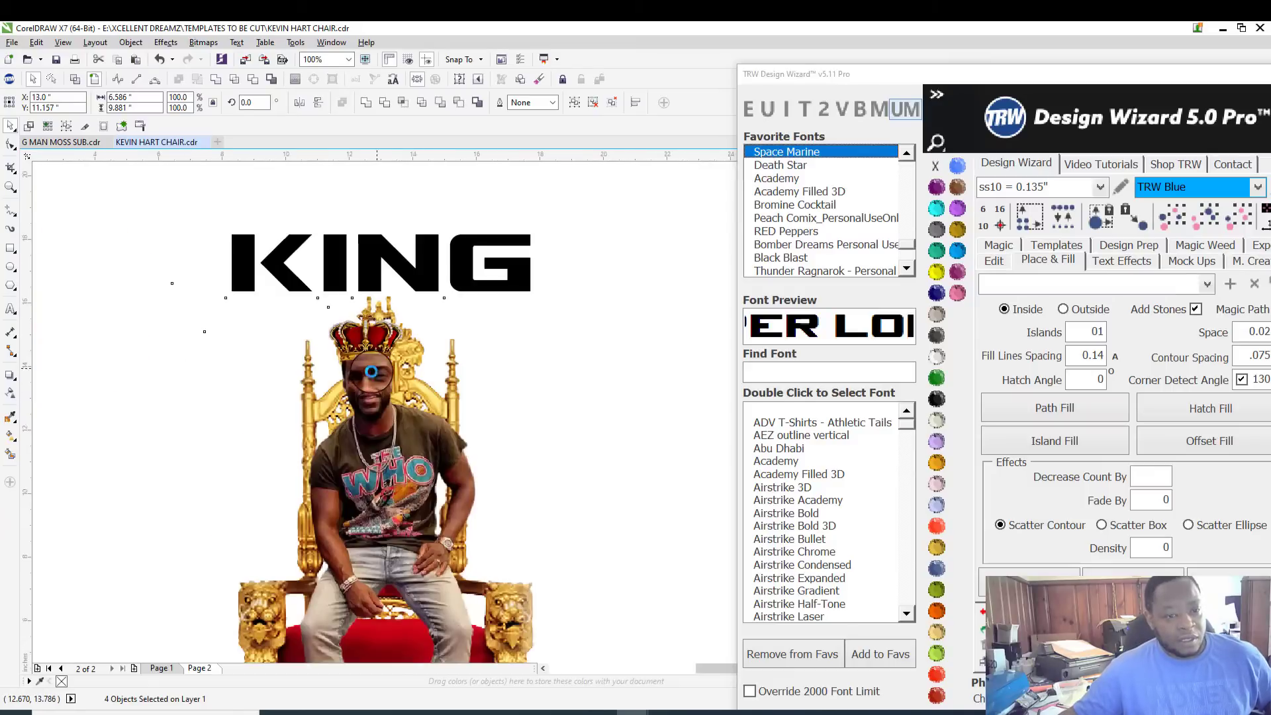
{"action": "scroll", "coordinate": [371, 372], "scroll_direction": "down", "scroll_amount": 2}
{"action": "scroll", "coordinate": [335, 358], "scroll_direction": "up", "scroll_amount": 1}
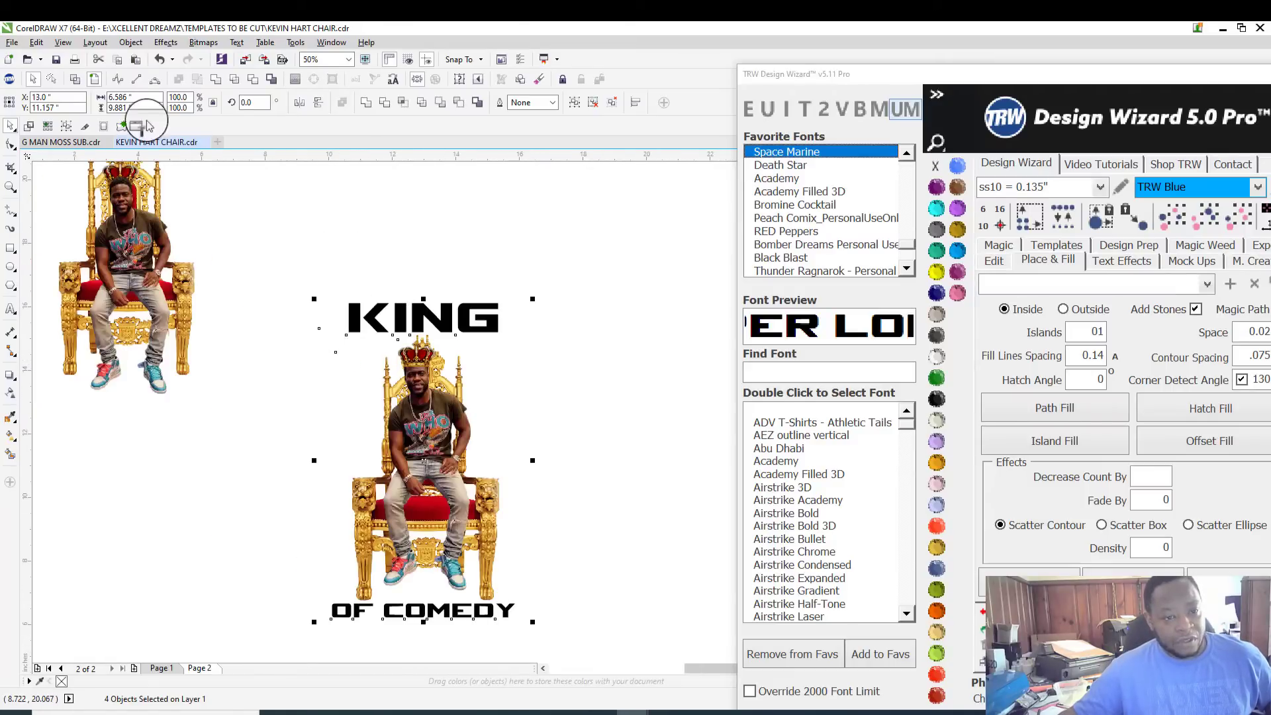
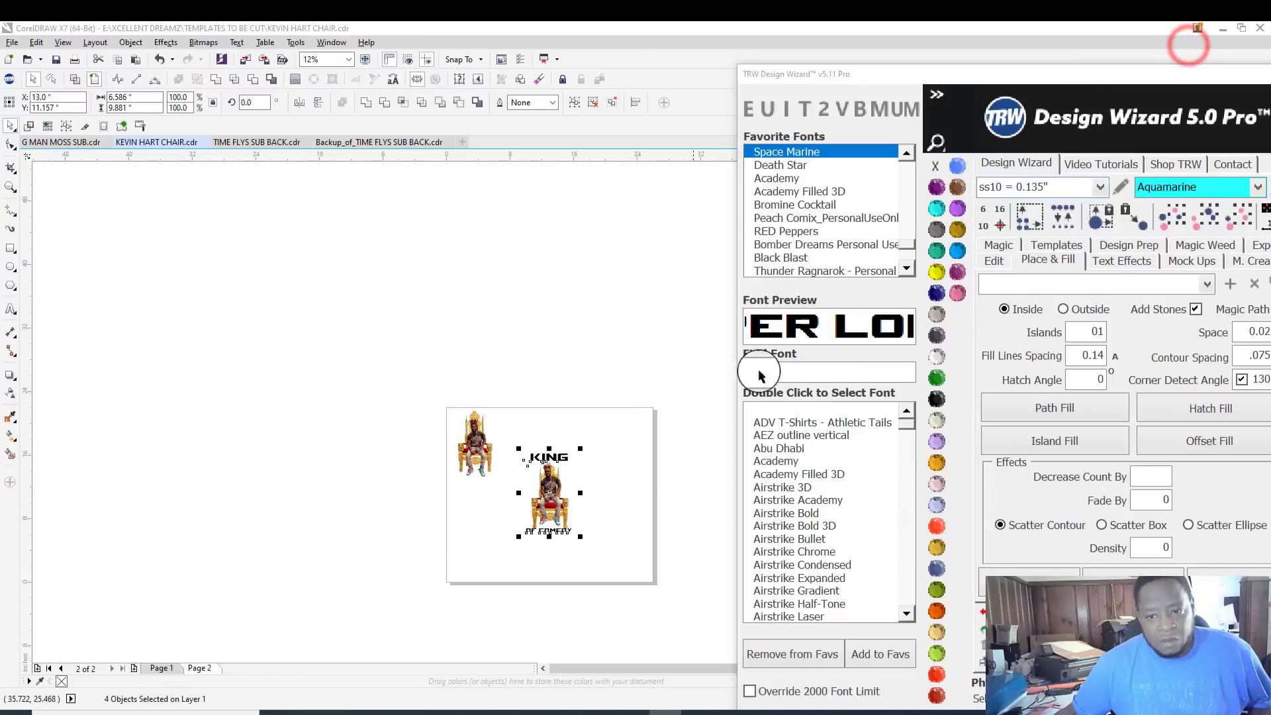
{"action": "scroll", "coordinate": [556, 524], "scroll_direction": "up", "scroll_amount": 5}
{"action": "scroll", "coordinate": [556, 523], "scroll_direction": "down", "scroll_amount": 2}
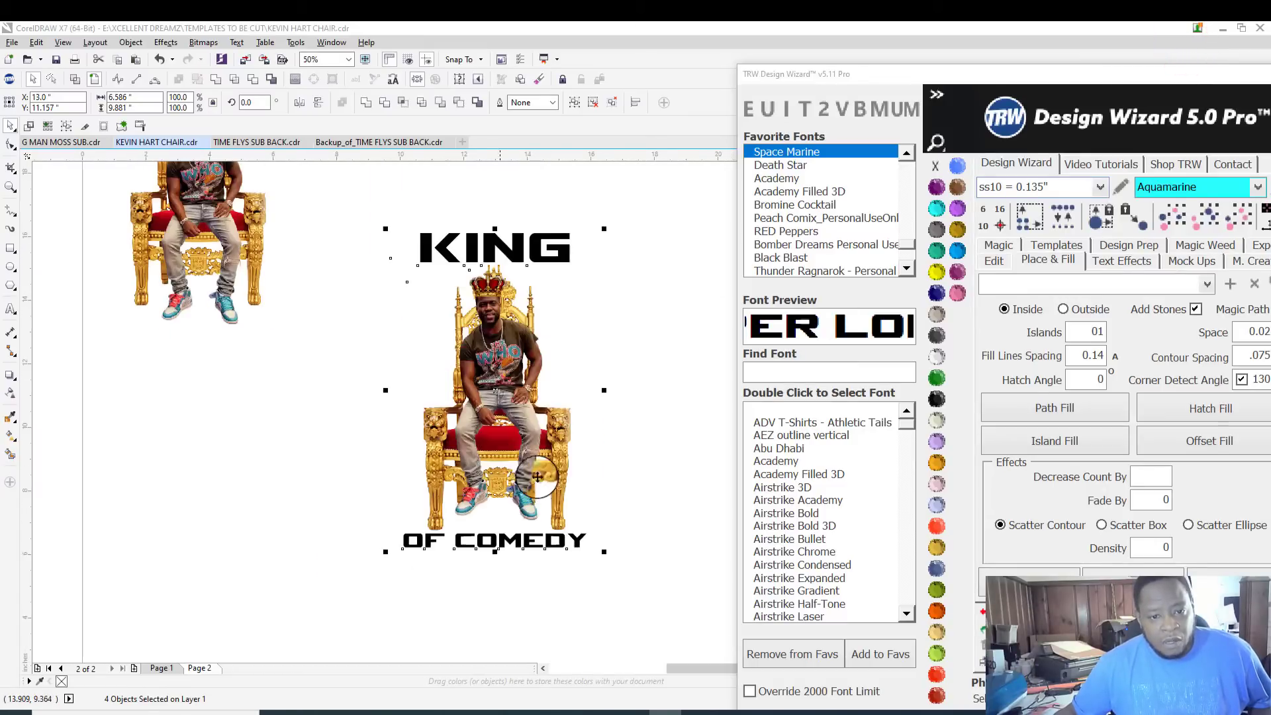
{"action": "scroll", "coordinate": [499, 346], "scroll_direction": "up", "scroll_amount": 2}
{"action": "scroll", "coordinate": [500, 346], "scroll_direction": "down", "scroll_amount": 2}
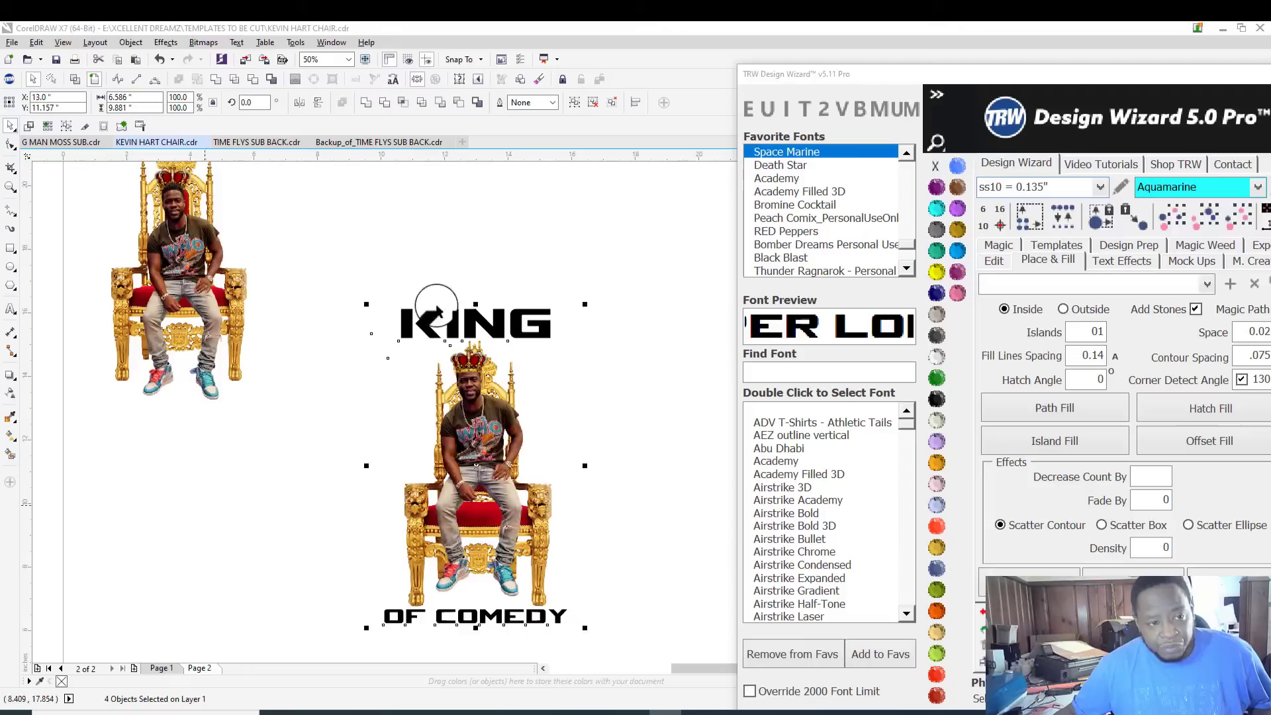
{"action": "left_click", "coordinate": [56, 61]}
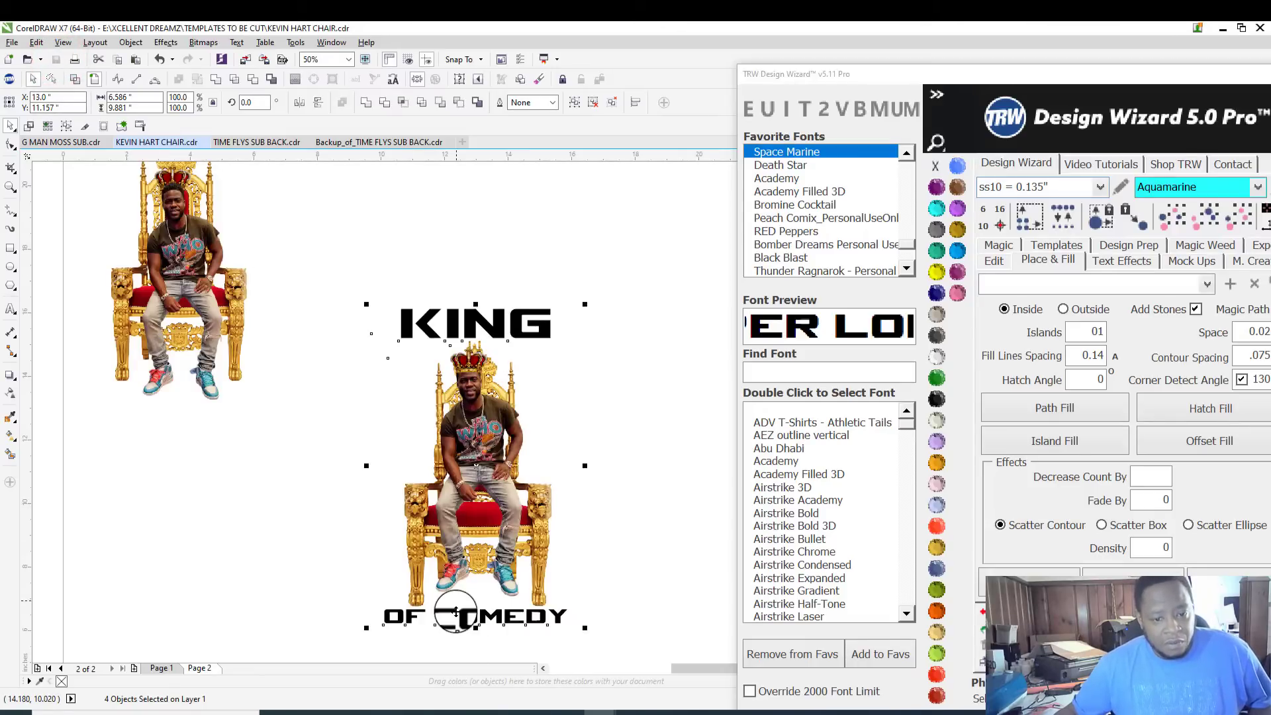
{"action": "left_click", "coordinate": [595, 561]}
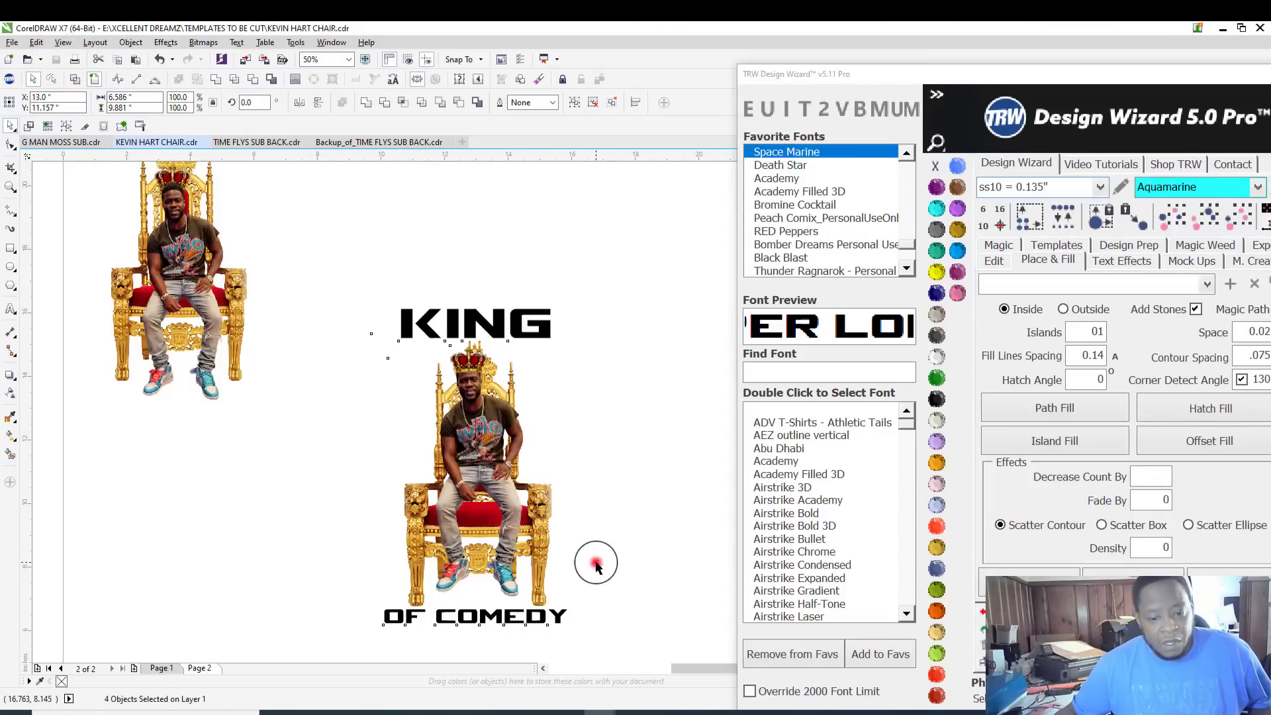
Step: Edit the OF COMEDY text beneath the throne so that it reads only OF
{"action": "scroll", "coordinate": [558, 553], "scroll_direction": "up", "scroll_amount": 3}
{"action": "left_click", "coordinate": [326, 474]}
{"action": "scroll", "coordinate": [325, 476], "scroll_direction": "down", "scroll_amount": 3}
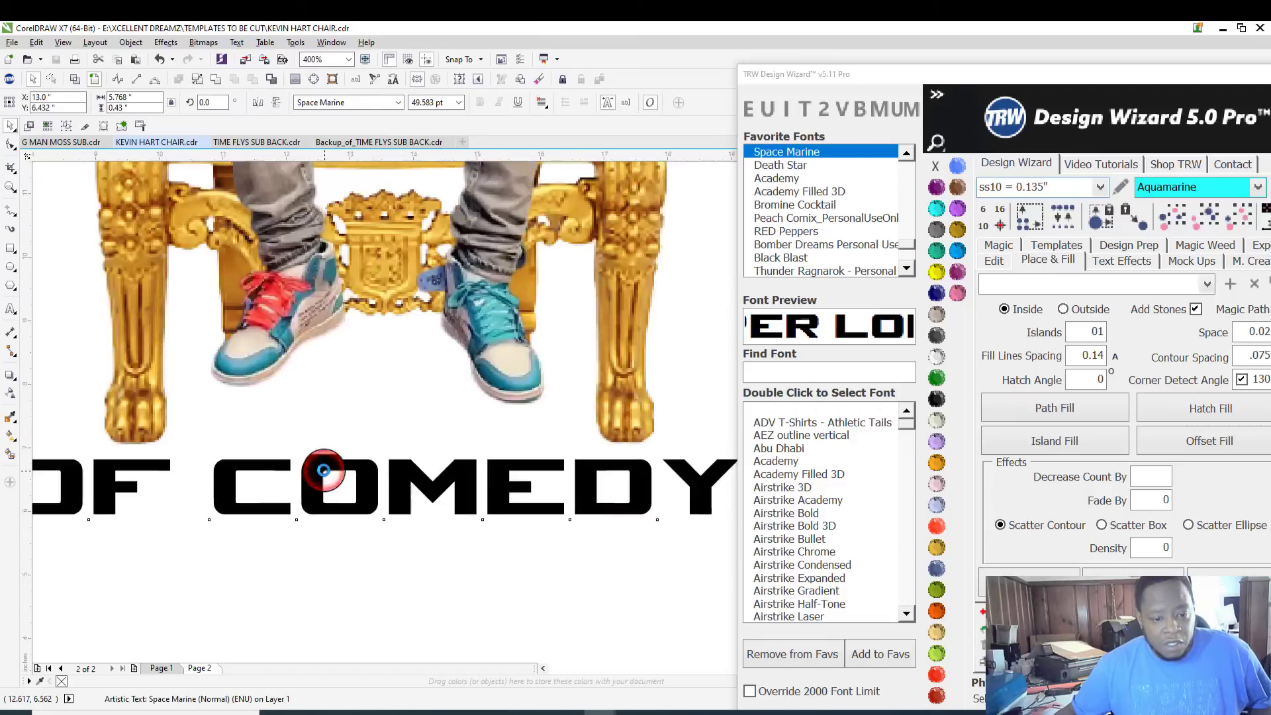
{"action": "scroll", "coordinate": [324, 471], "scroll_direction": "up", "scroll_amount": 1}
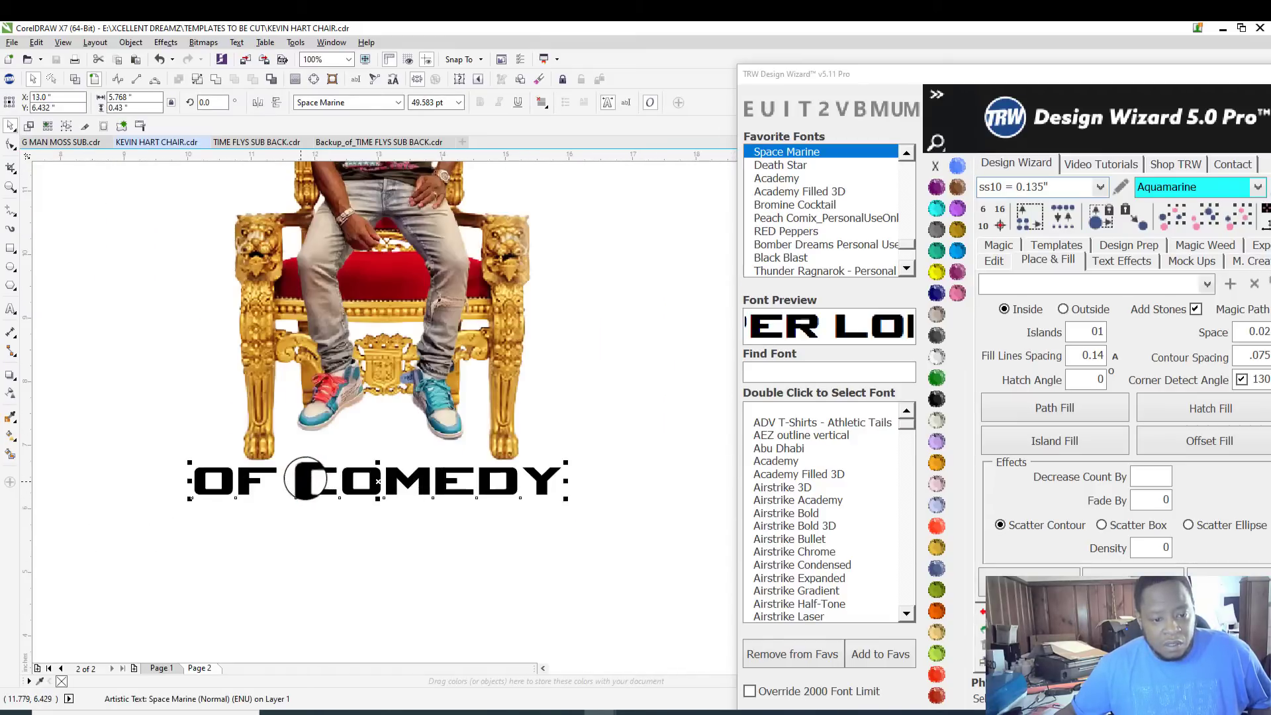
{"action": "double_click", "coordinate": [301, 480]}
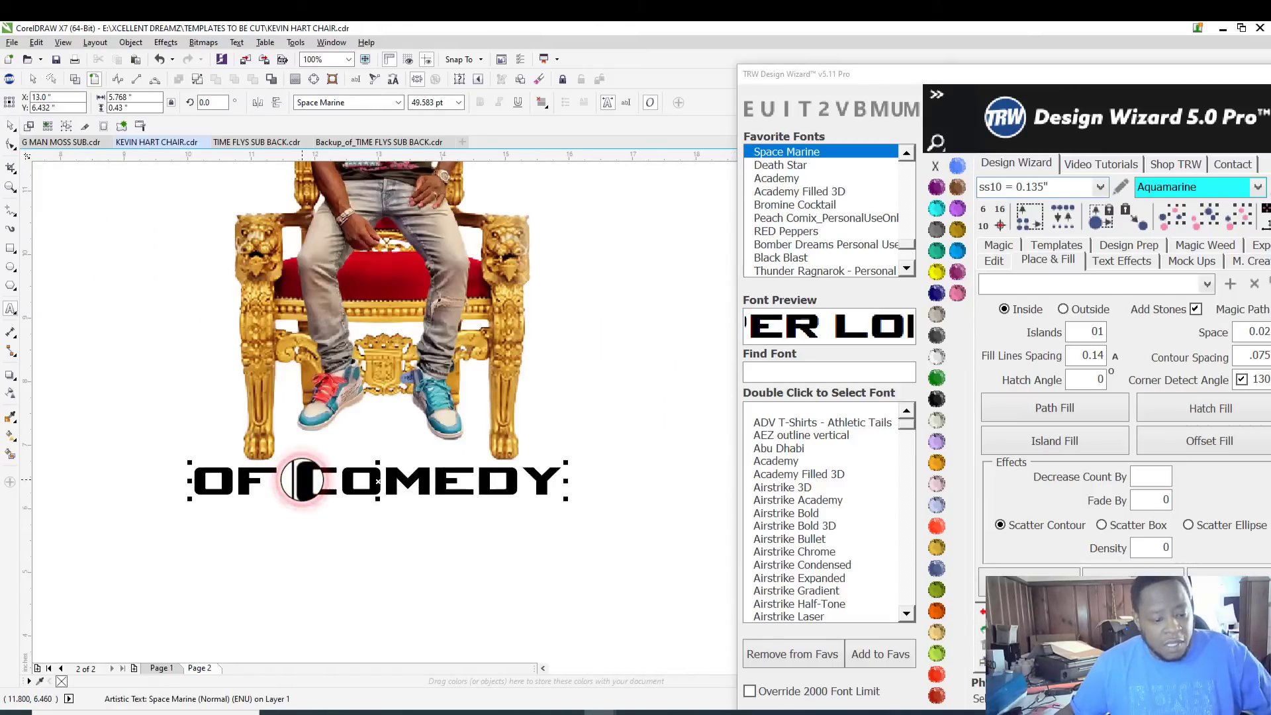
{"action": "key", "text": "Delete"}
{"action": "key", "text": "Delete"}
{"action": "key", "text": "Delete"}
{"action": "key", "text": "Delete"}
{"action": "key", "text": "Delete"}
{"action": "key", "text": "Delete"}
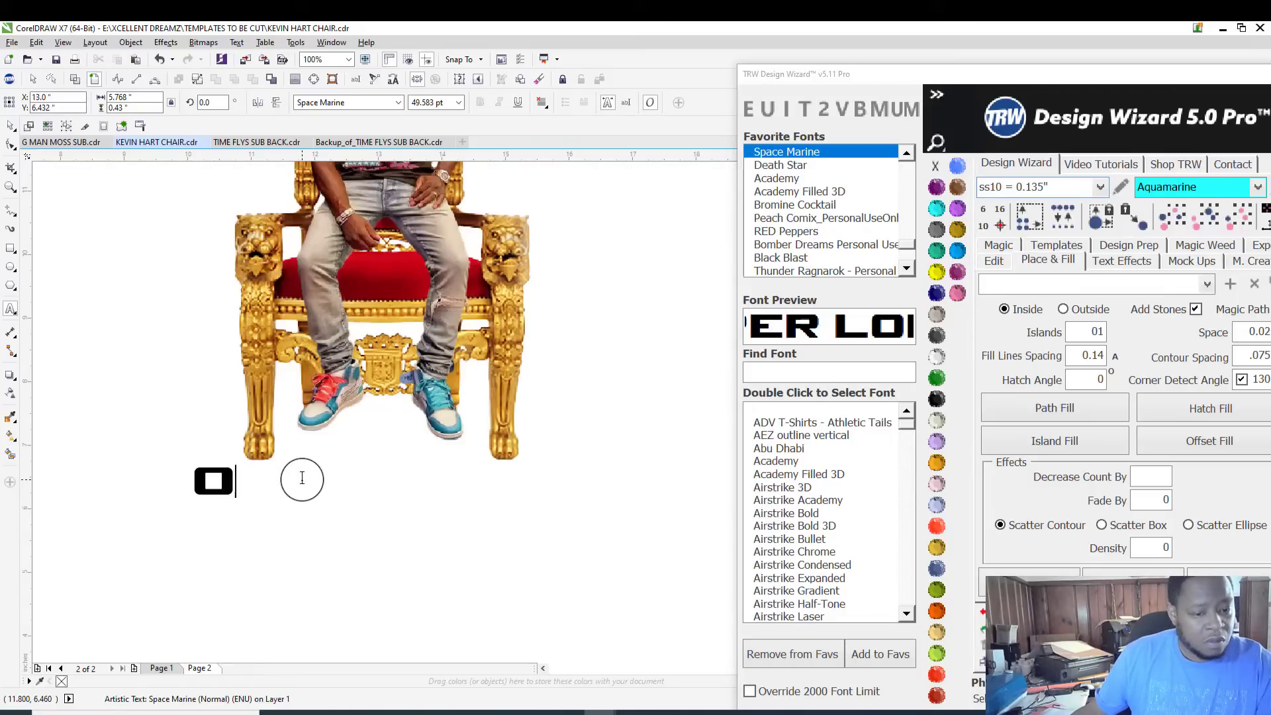
{"action": "left_click", "coordinate": [10, 127]}
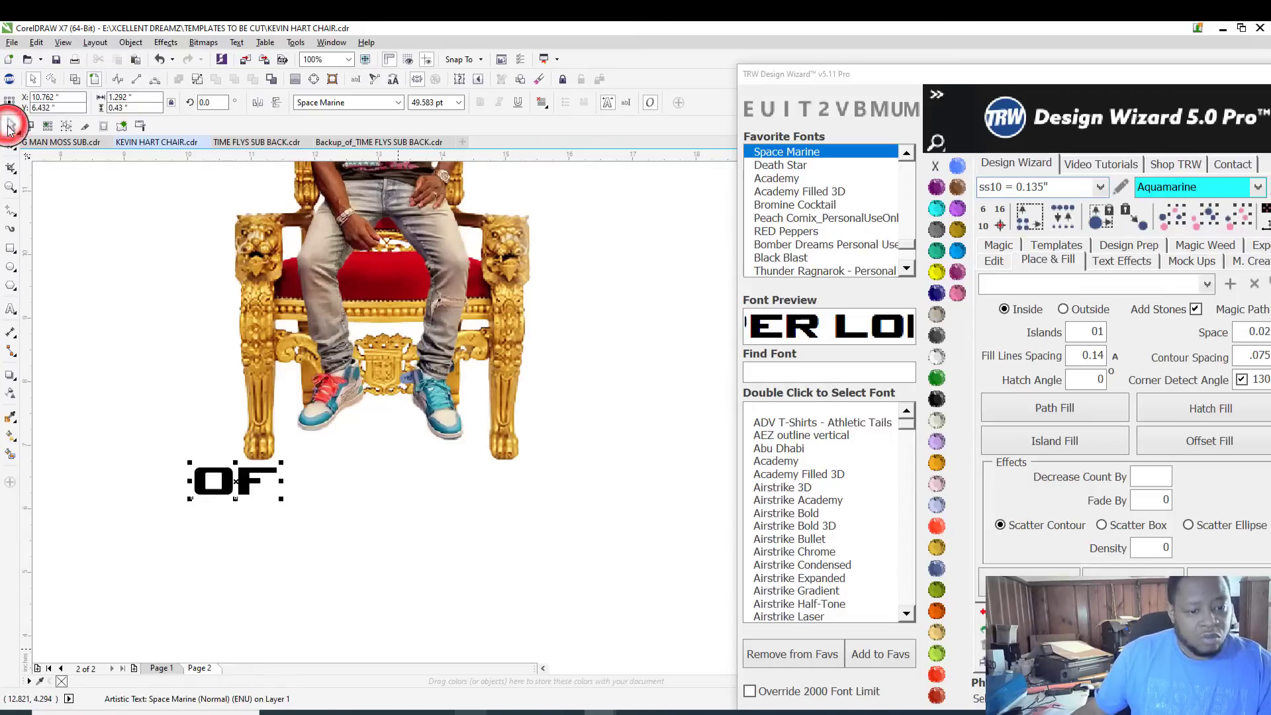
Step: Move the OF text up beside the seated man, just above the throne's armrest on the side of his watch
{"action": "scroll", "coordinate": [255, 411], "scroll_direction": "down", "scroll_amount": 2}
{"action": "scroll", "coordinate": [372, 547], "scroll_direction": "up", "scroll_amount": 1}
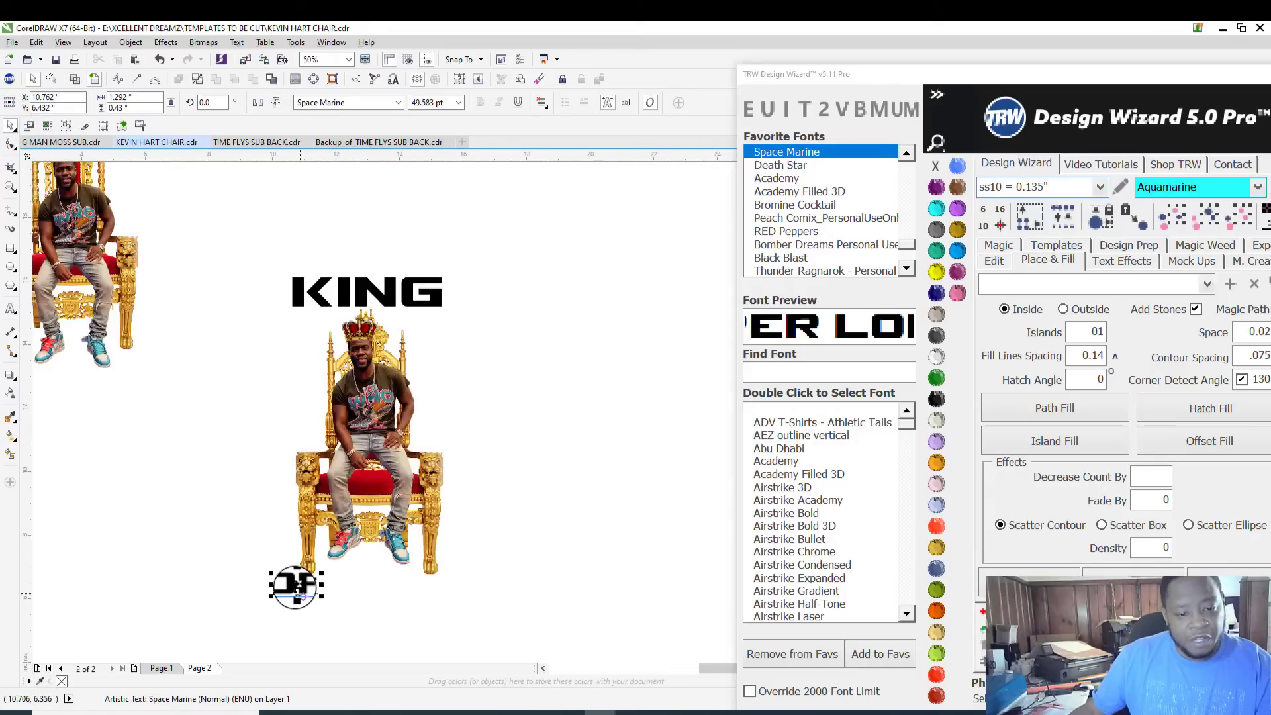
{"action": "left_click_drag", "start_coordinate": [296, 585], "coordinate": [434, 435]}
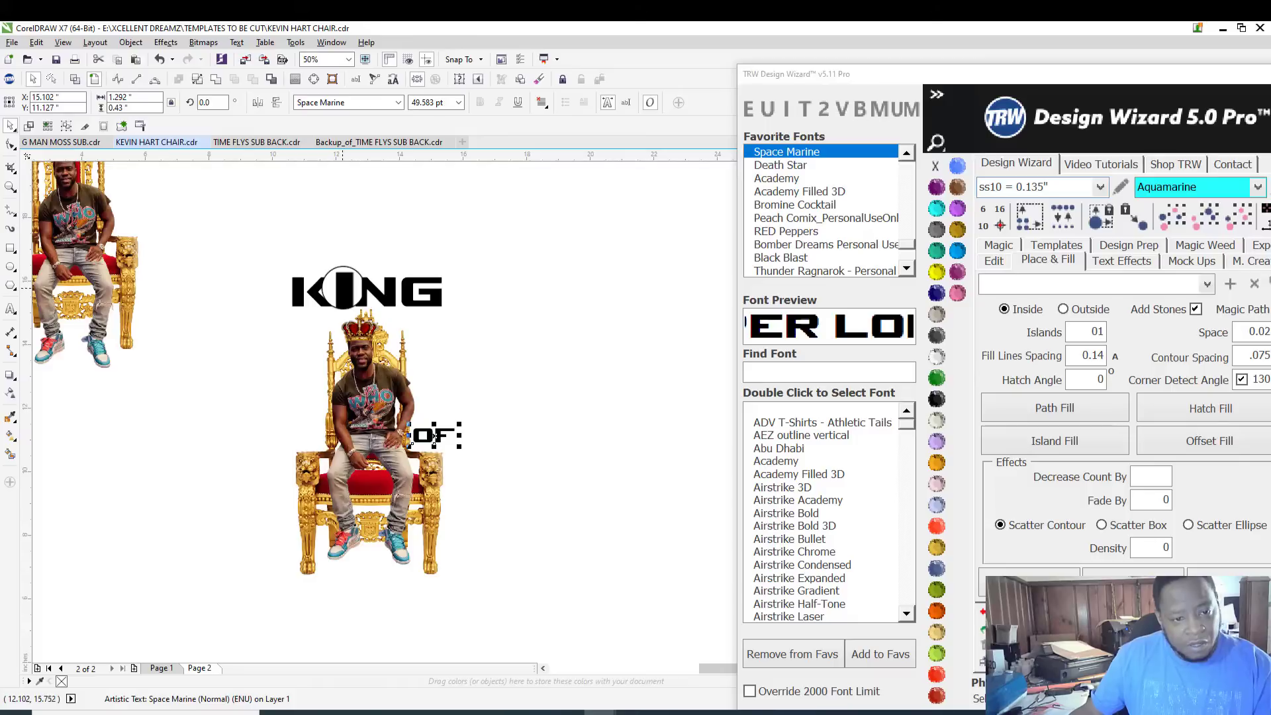
Step: Place a copy of the KING text straight below the throne and change its wording to COMEDY
{"action": "left_click_drag", "start_coordinate": [342, 288], "coordinate": [352, 590]}
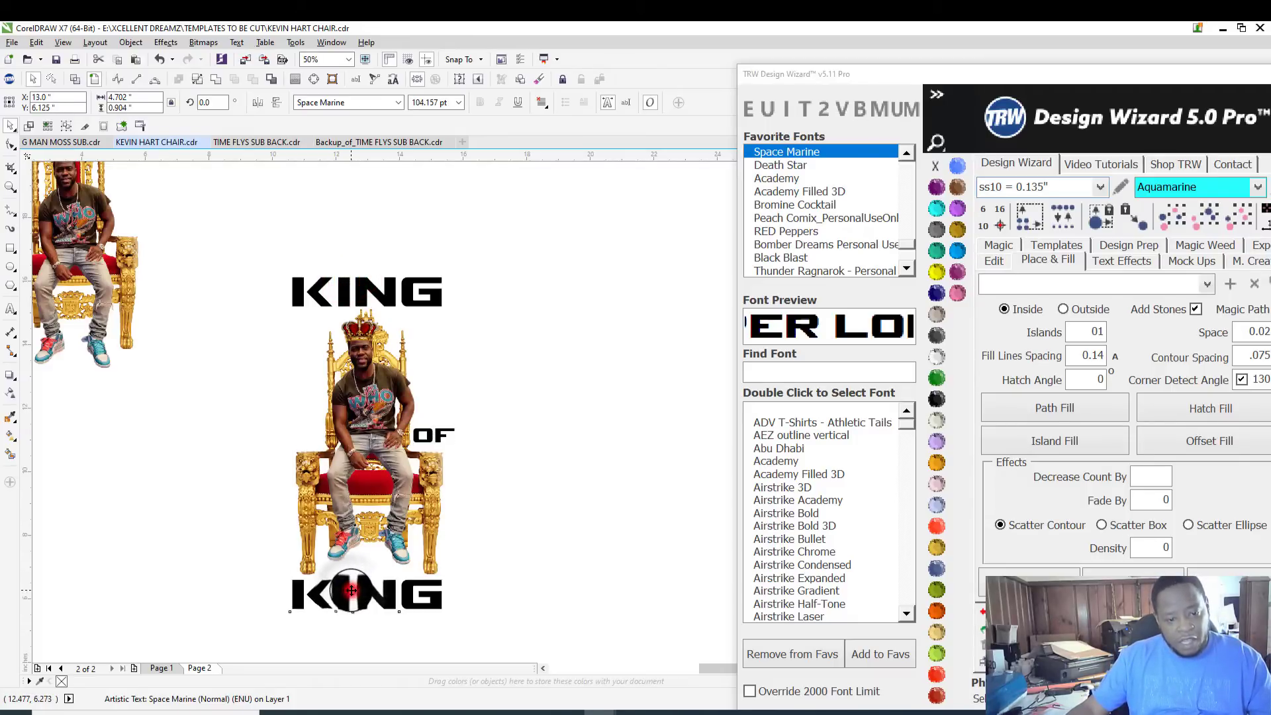
{"action": "type", "text": "COMEDY"}
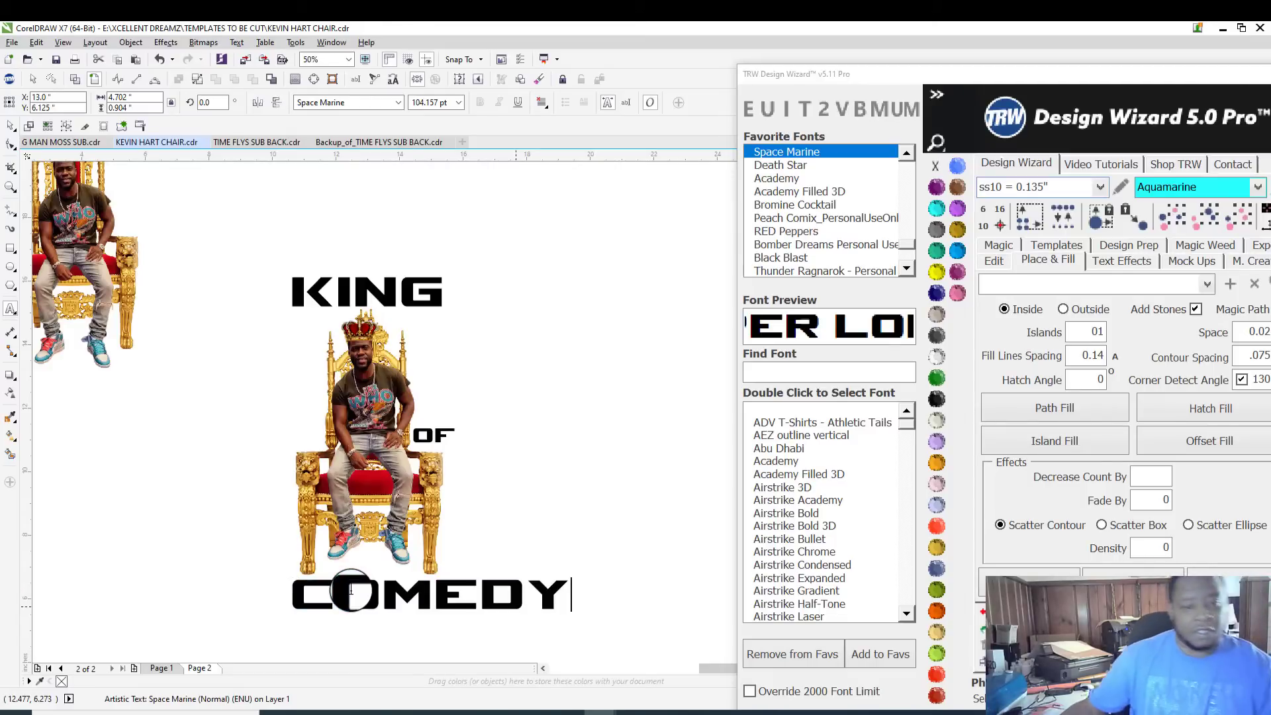
{"action": "left_click", "coordinate": [9, 125]}
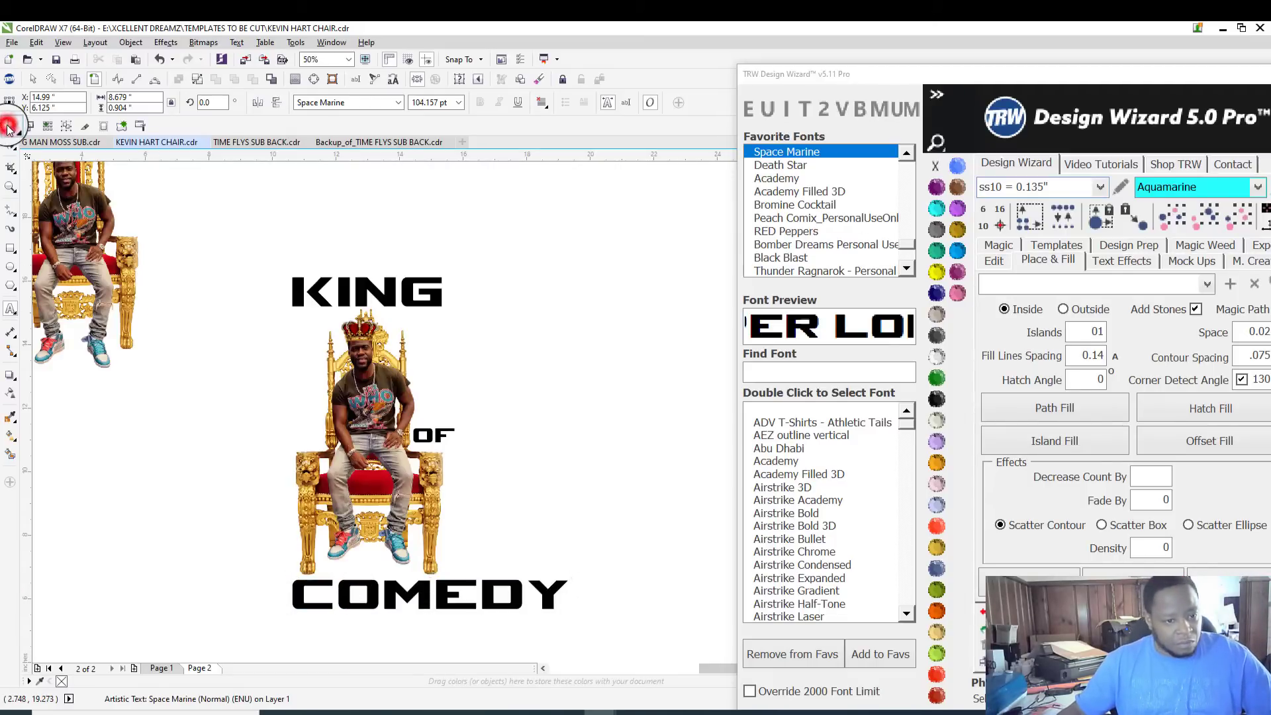
Step: Centre the COMEDY text horizontally under the KING text and check the size of the whole design
{"action": "left_click", "coordinate": [390, 287], "text": "shift"}
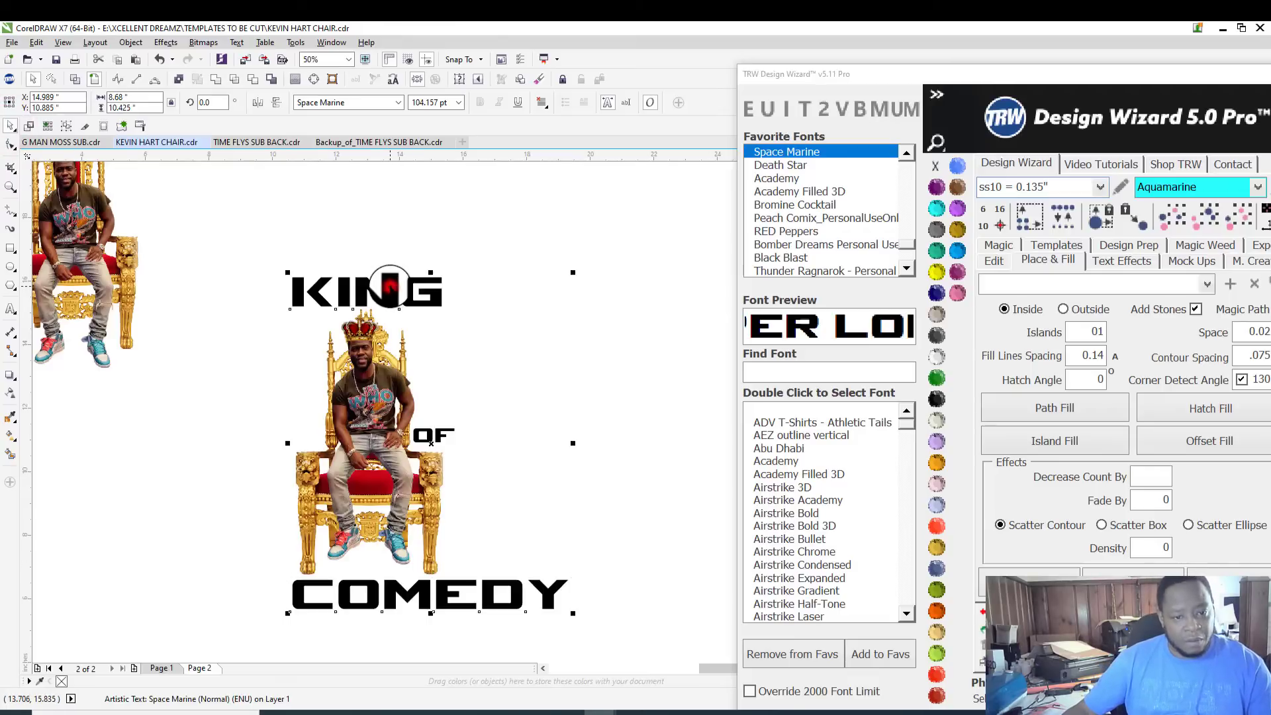
{"action": "key", "text": "c"}
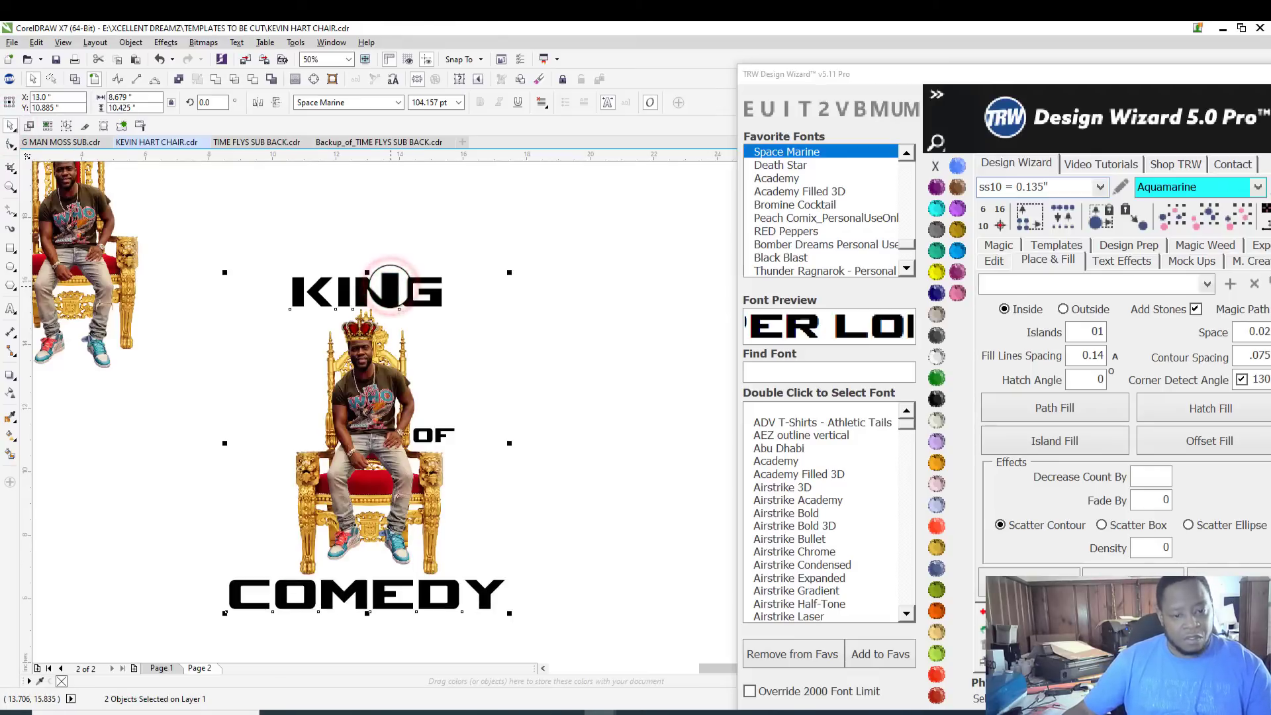
{"action": "left_click", "coordinate": [564, 471]}
{"action": "left_click", "coordinate": [442, 587]}
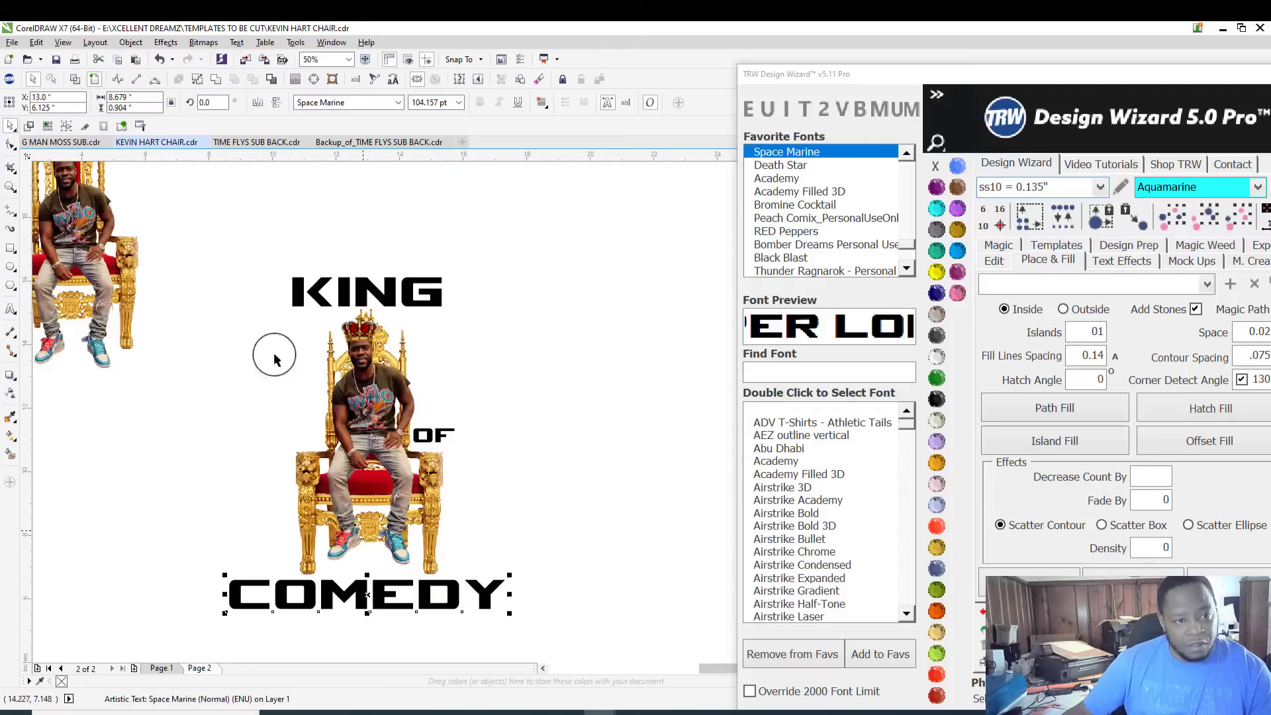
{"action": "left_click_drag", "start_coordinate": [193, 244], "coordinate": [574, 636]}
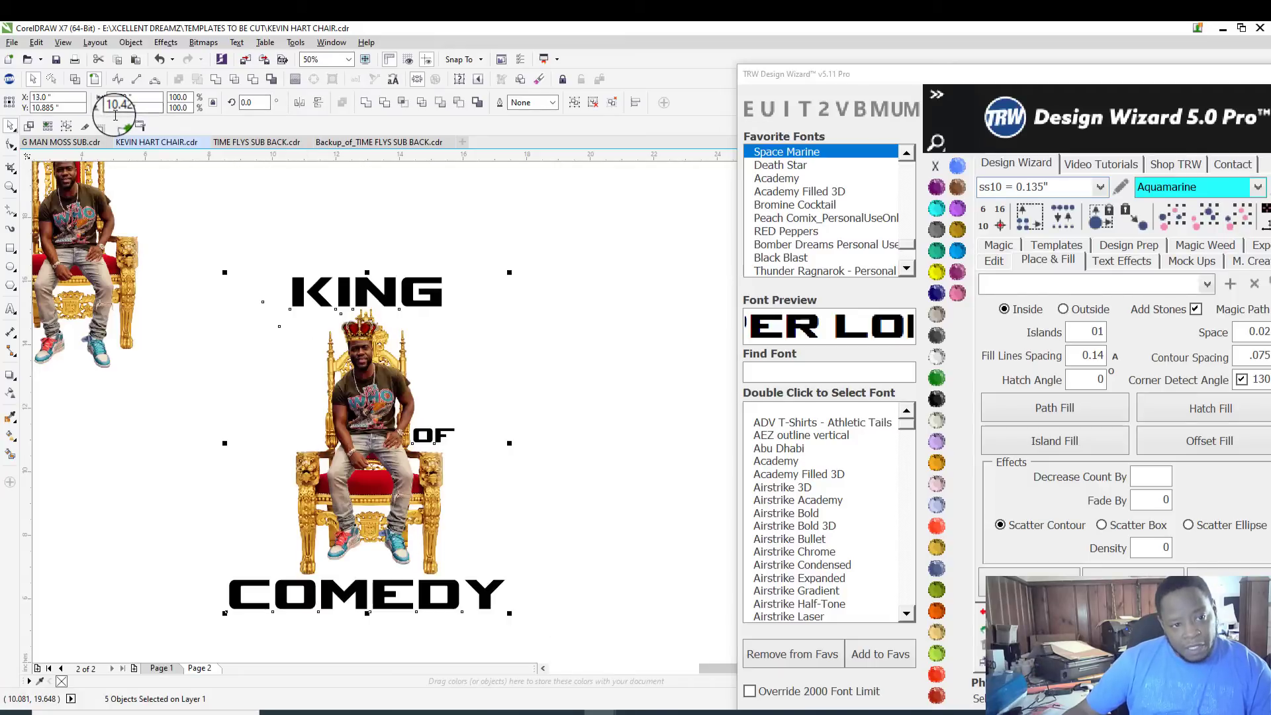
{"action": "scroll", "coordinate": [431, 378], "scroll_direction": "down", "scroll_amount": 2}
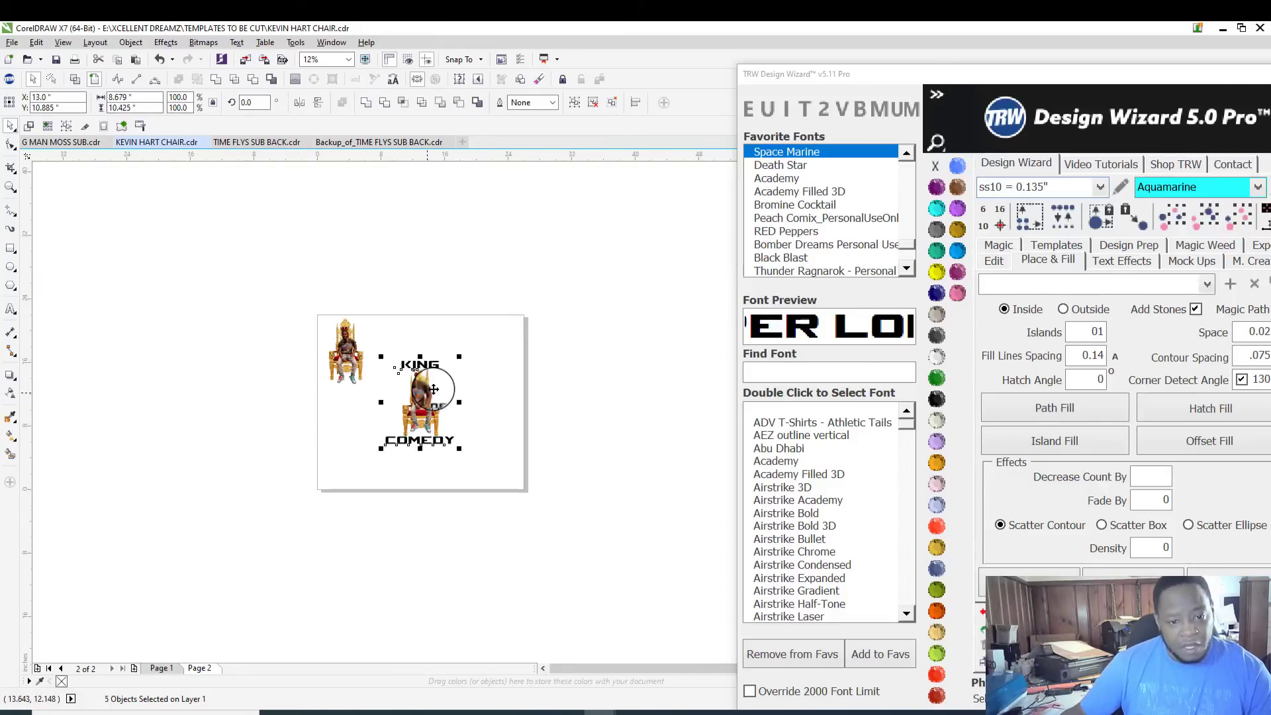
Step: Move the spare throne copy off the page beside it and place the KING OF COMEDY design in the page's upper-left corner
{"action": "left_click_drag", "start_coordinate": [190, 224], "coordinate": [325, 387]}
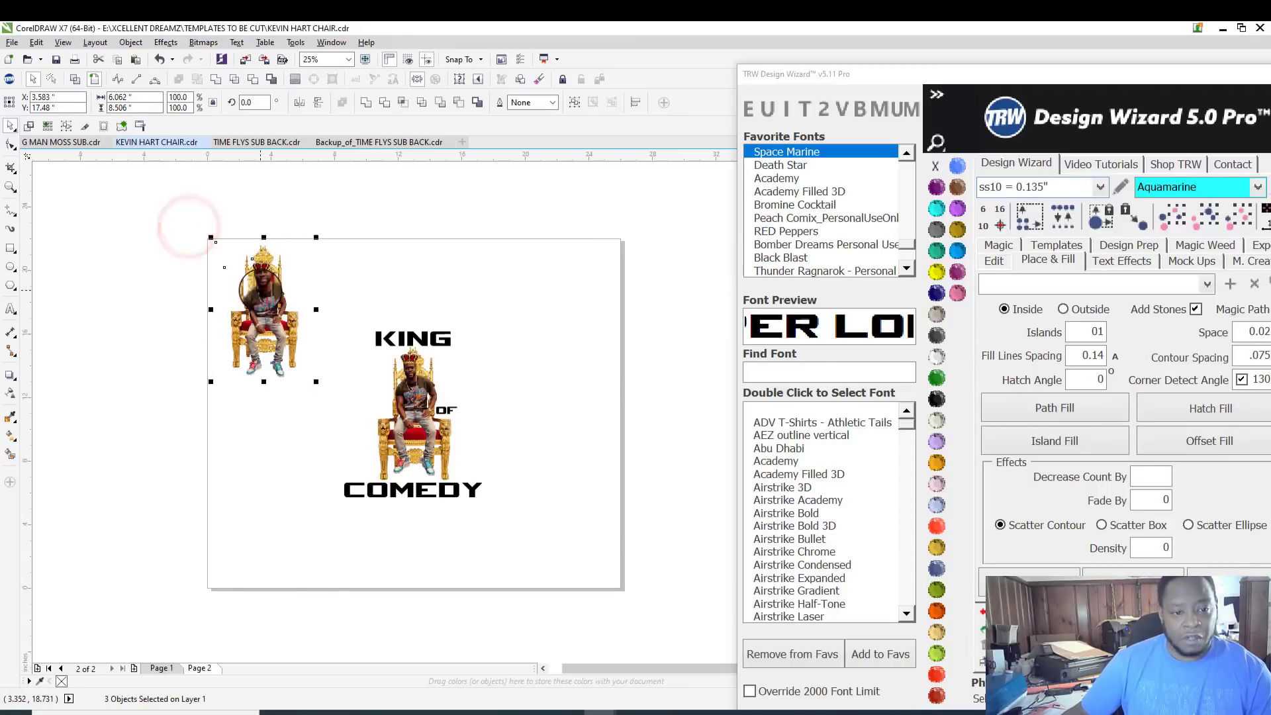
{"action": "left_click_drag", "start_coordinate": [86, 264], "coordinate": [85, 265]}
{"action": "left_click_drag", "start_coordinate": [255, 284], "coordinate": [541, 543]}
{"action": "left_click_drag", "start_coordinate": [422, 407], "coordinate": [284, 315]}
{"action": "left_click", "coordinate": [528, 309]}
{"action": "scroll", "coordinate": [528, 309], "scroll_direction": "up", "scroll_amount": 4}
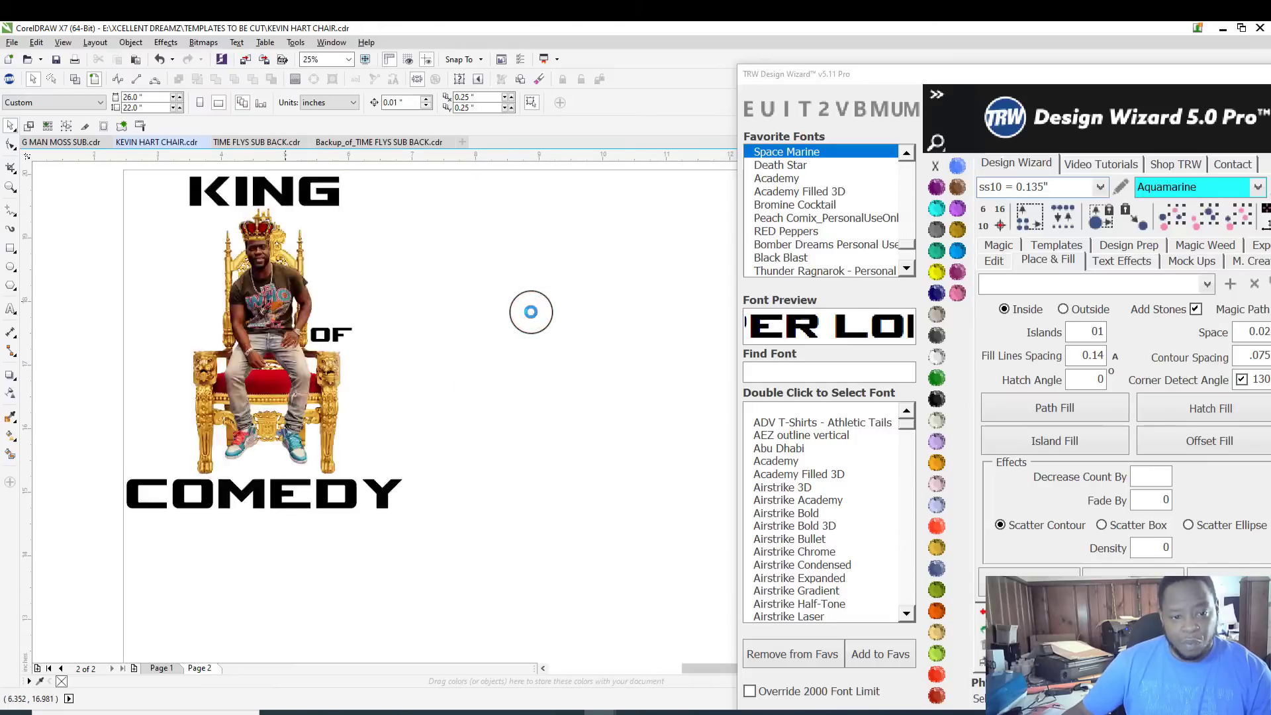
{"action": "scroll", "coordinate": [369, 395], "scroll_direction": "down", "scroll_amount": 2}
{"action": "scroll", "coordinate": [369, 396], "scroll_direction": "up", "scroll_amount": 1}
{"action": "left_click", "coordinate": [340, 356]}
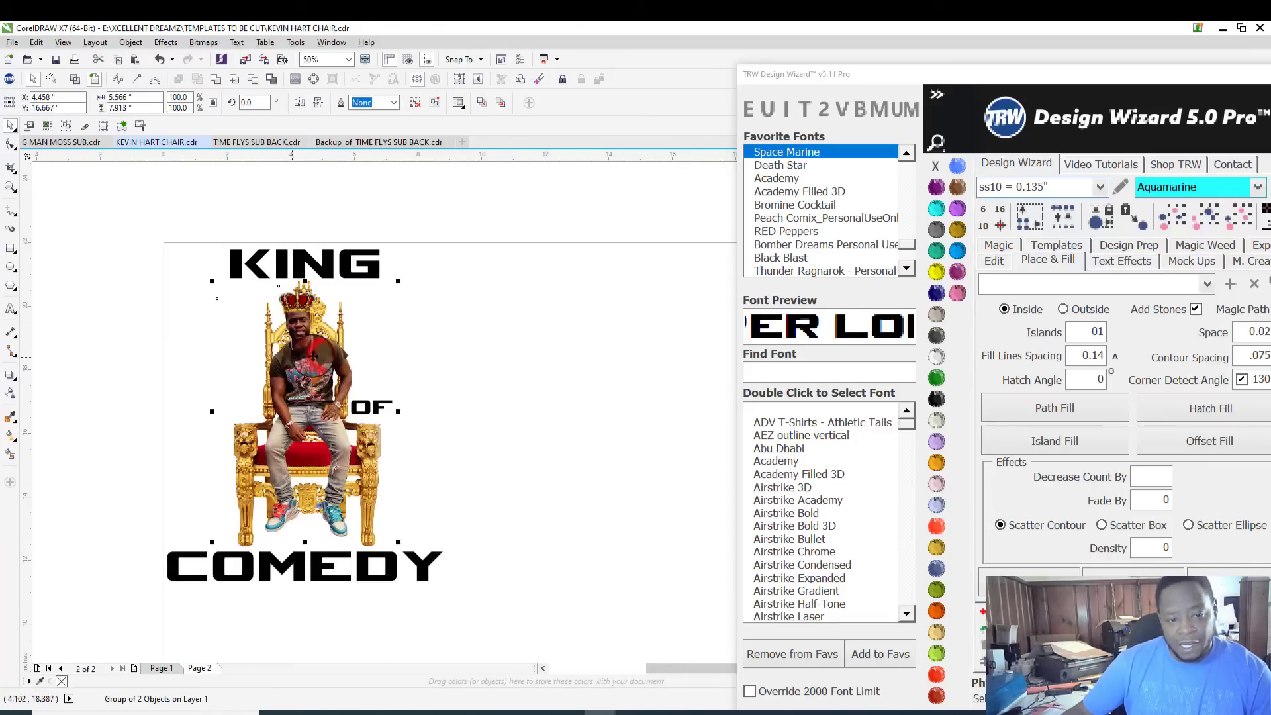
{"action": "left_click_drag", "start_coordinate": [339, 357], "coordinate": [529, 356]}
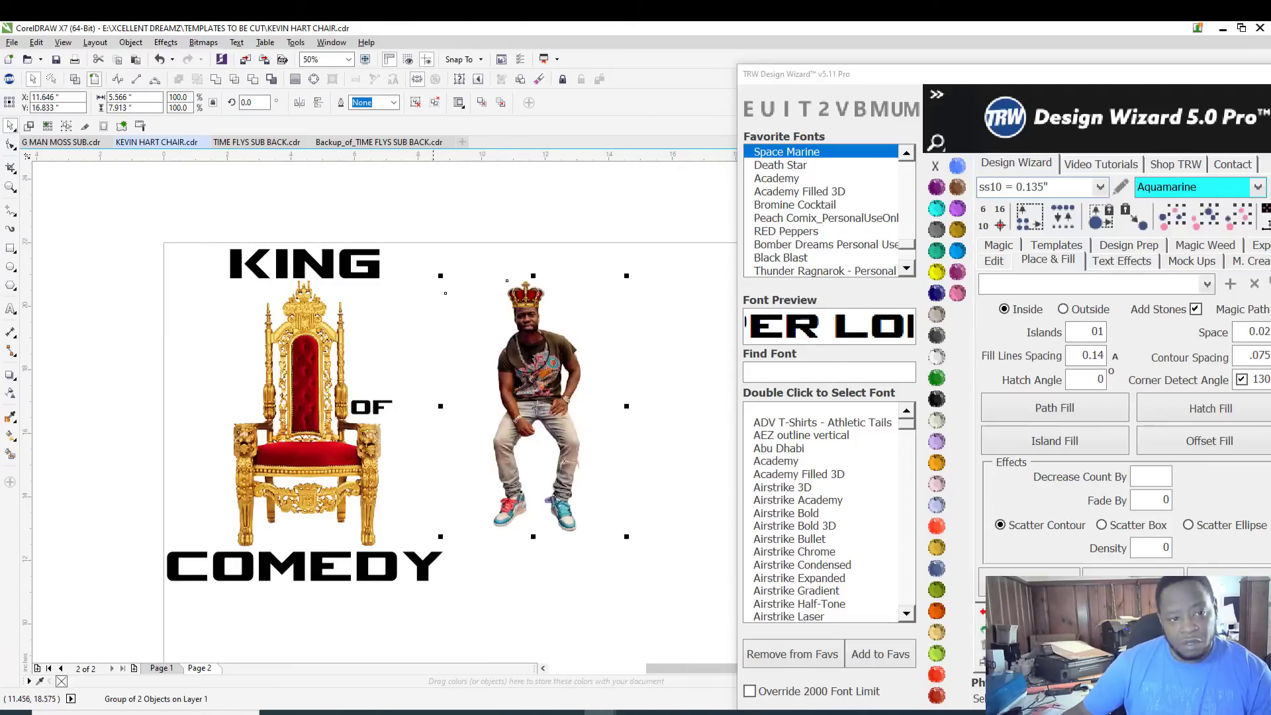
{"action": "key", "text": "ctrl+z"}
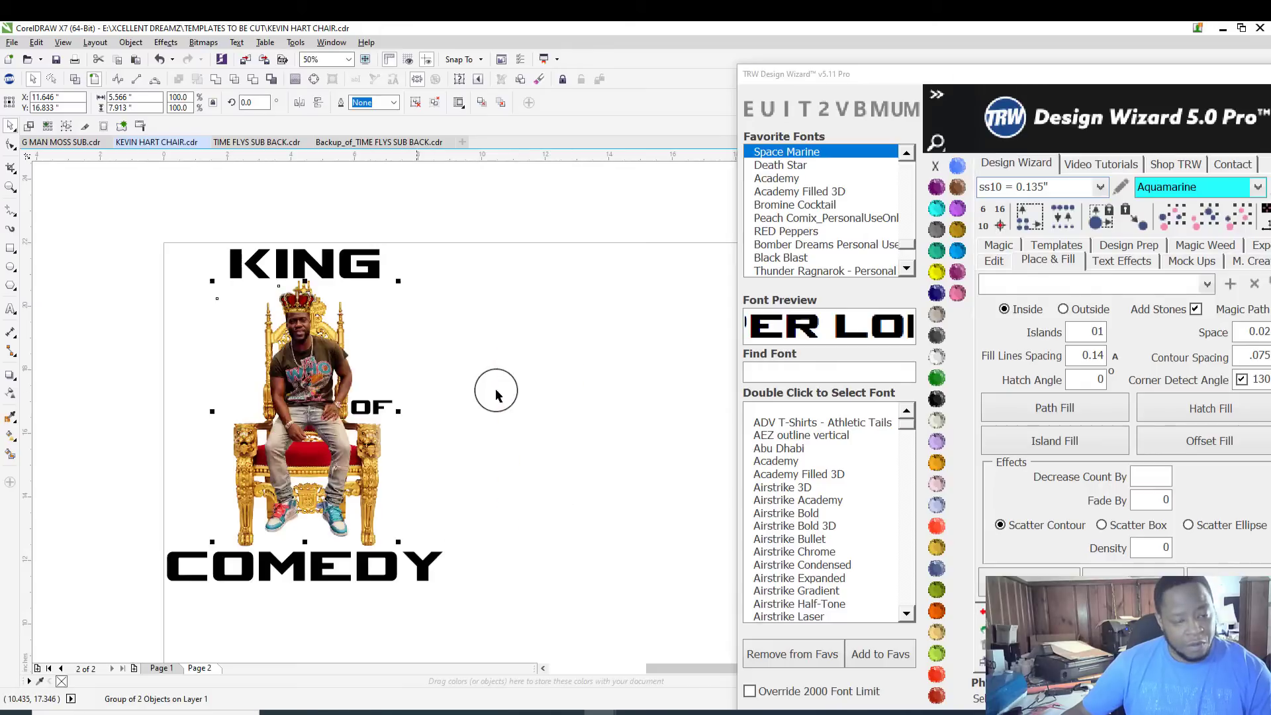
Step: Enlarge the crowned man and the throne together to about 6.71 × 8.81 inches, then clear the selection
{"action": "left_click", "coordinate": [369, 543], "text": "shift"}
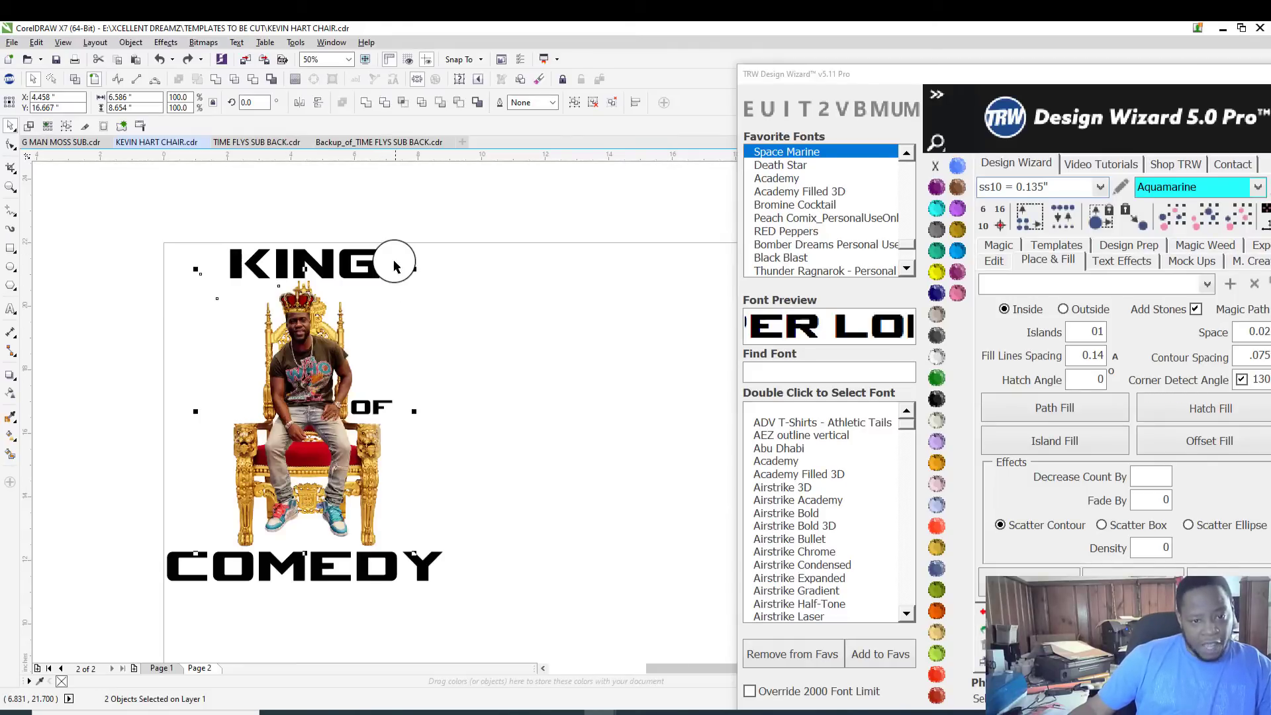
{"action": "scroll", "coordinate": [394, 261], "scroll_direction": "up", "scroll_amount": 1}
{"action": "scroll", "coordinate": [395, 262], "scroll_direction": "down", "scroll_amount": 1}
{"action": "scroll", "coordinate": [396, 551], "scroll_direction": "up", "scroll_amount": 1}
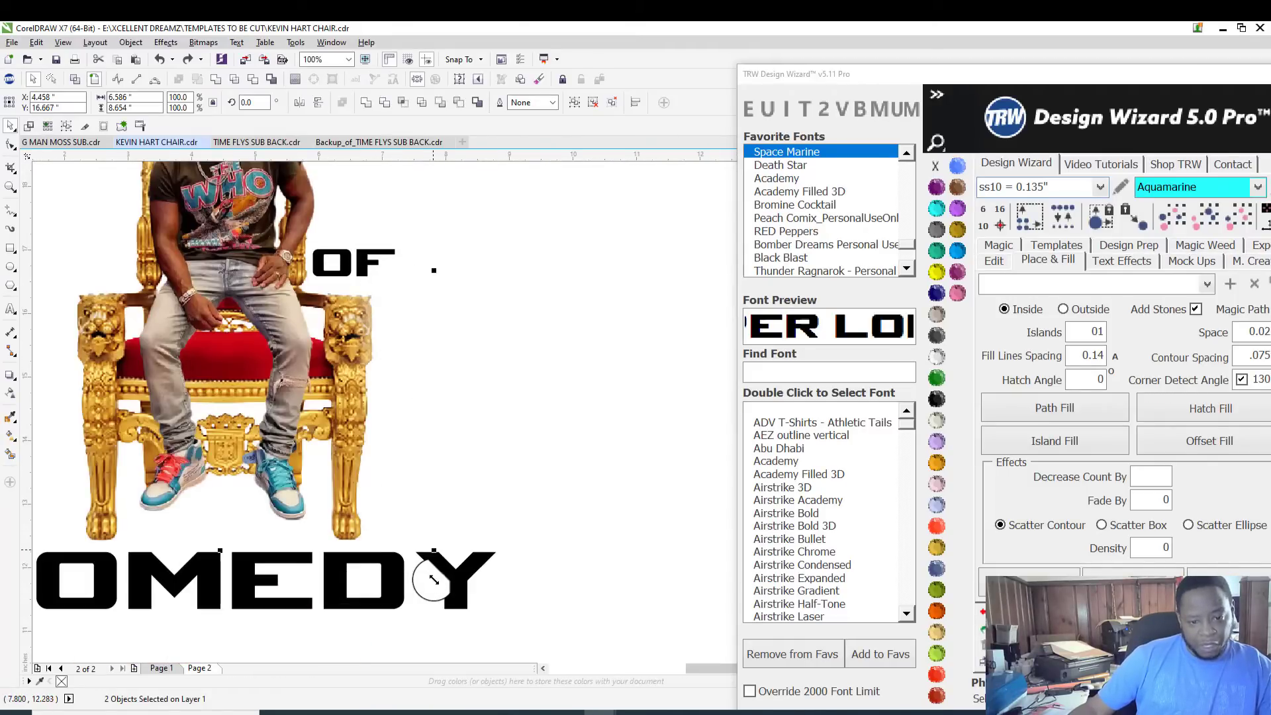
{"action": "mouse_move", "coordinate": [434, 549]}
{"action": "left_mouse_down"}
{"action": "mouse_move", "coordinate": [441, 541]}
{"action": "mouse_move", "coordinate": [441, 562]}
{"action": "left_mouse_up"}
{"action": "scroll", "coordinate": [441, 562], "scroll_direction": "down", "scroll_amount": 2}
{"action": "scroll", "coordinate": [442, 561], "scroll_direction": "up", "scroll_amount": 1}
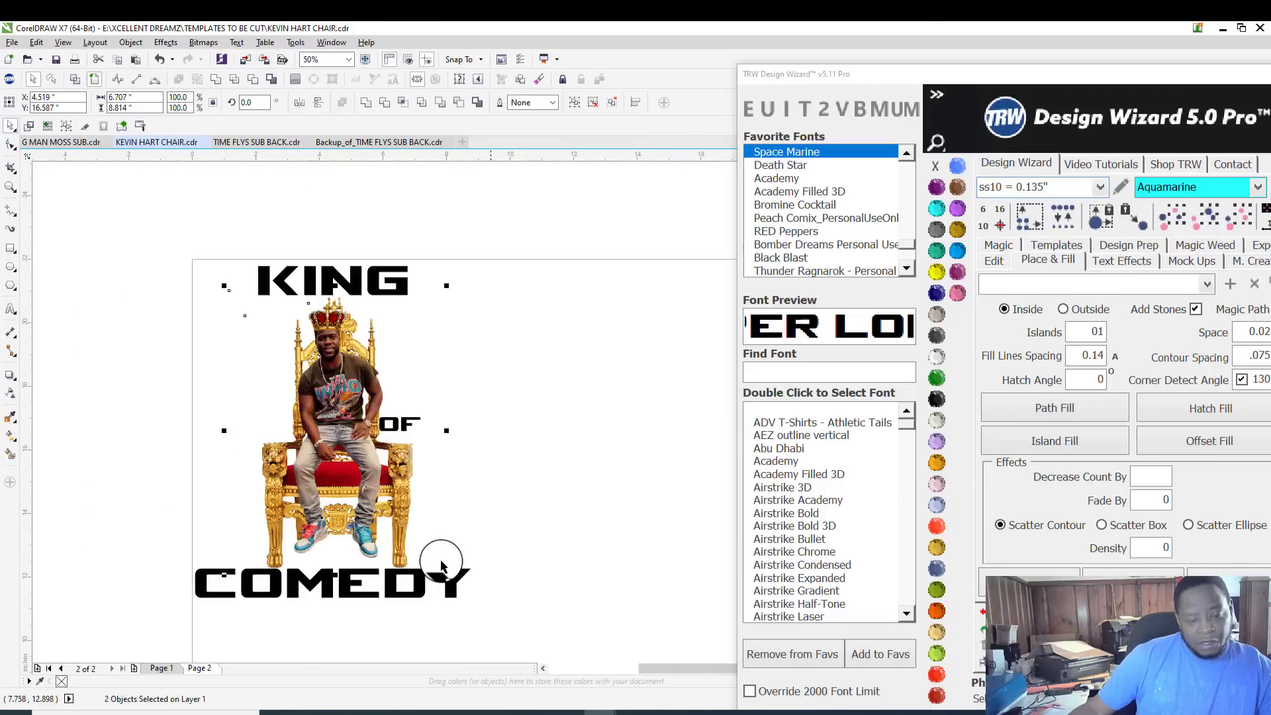
{"action": "left_click", "coordinate": [567, 617]}
Step: Switch to the web browser, bring up the Facebook home page and close its two open chat windows
{"action": "key", "text": "alt+Tab"}
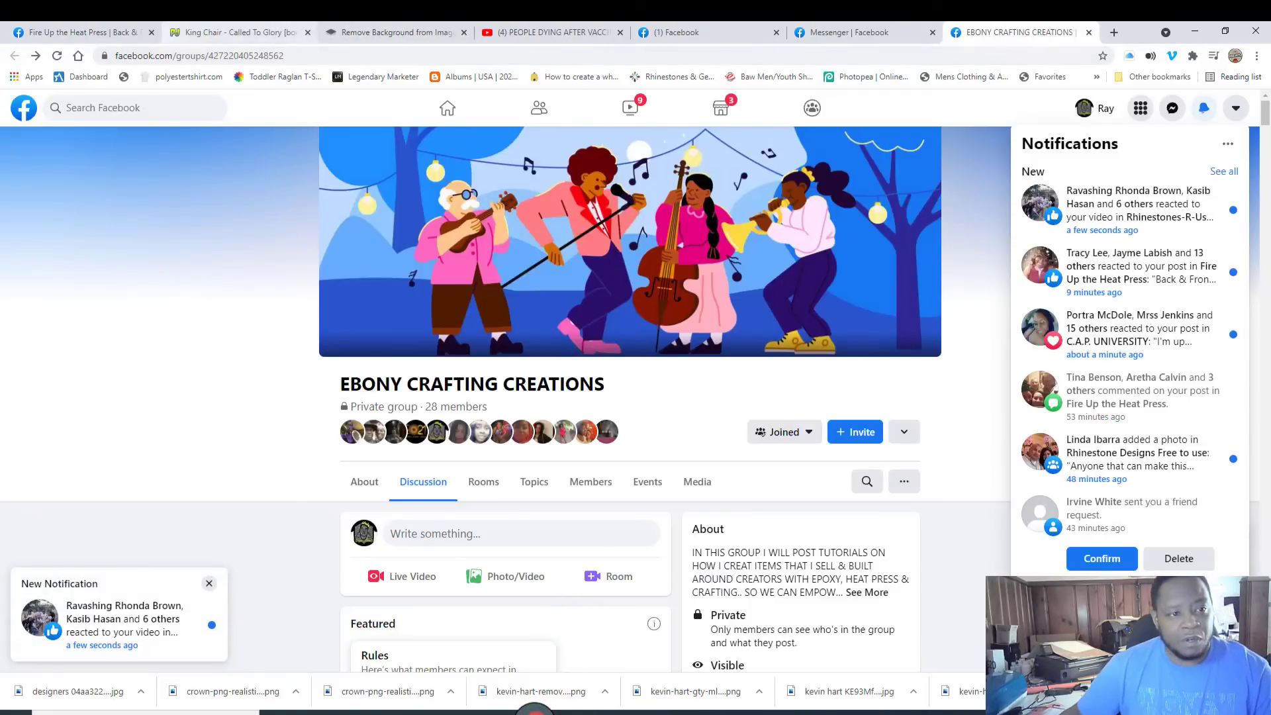
{"action": "left_click", "coordinate": [518, 31]}
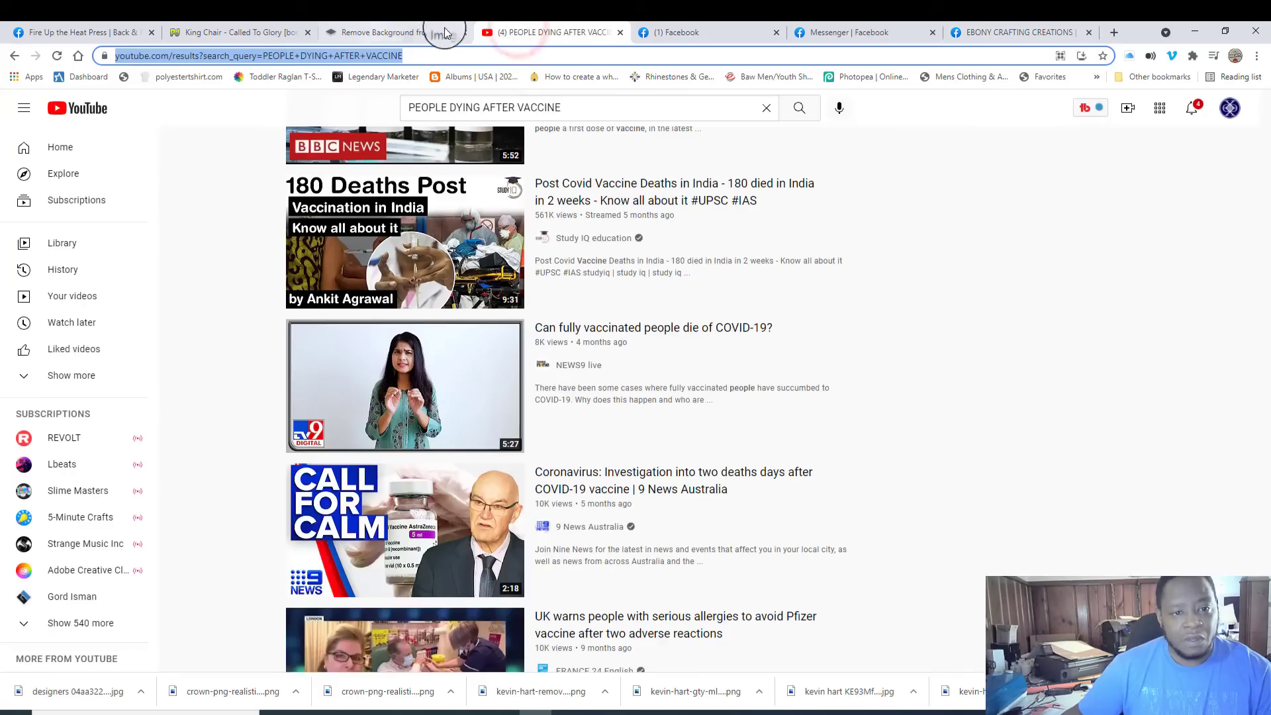
{"action": "left_click", "coordinate": [371, 32]}
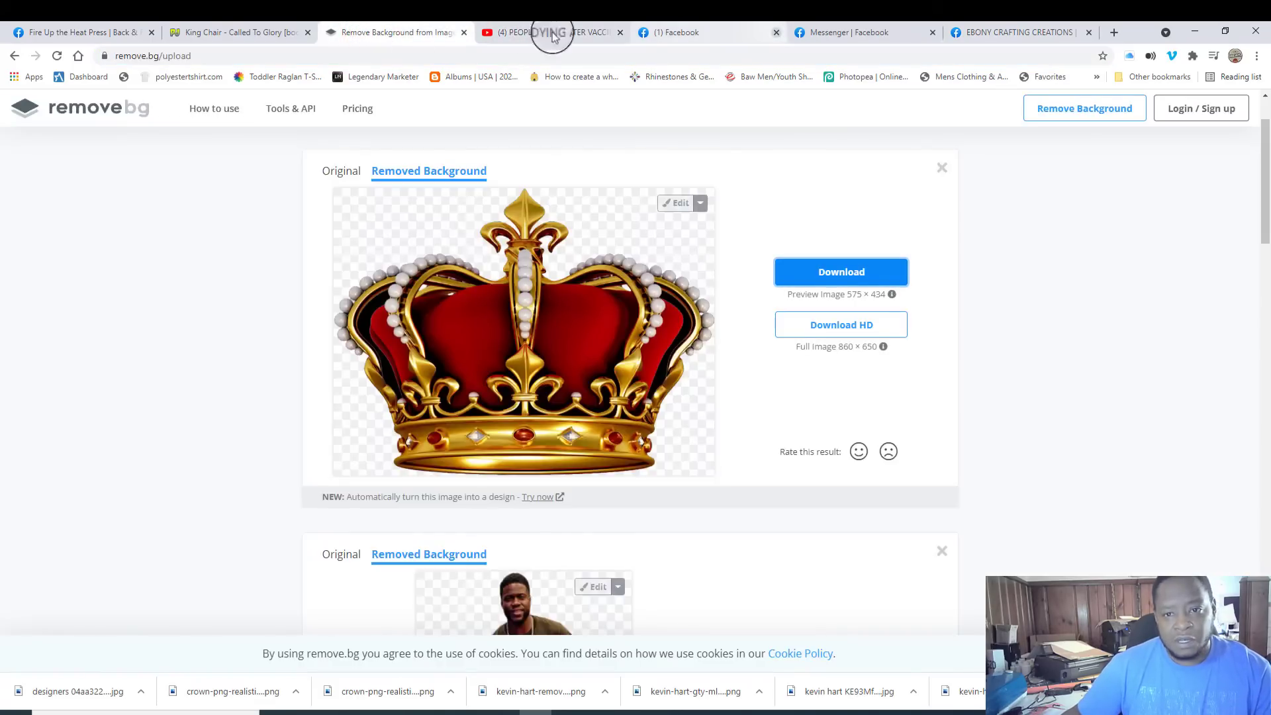
{"action": "left_click", "coordinate": [728, 32]}
{"action": "left_click", "coordinate": [467, 57]}
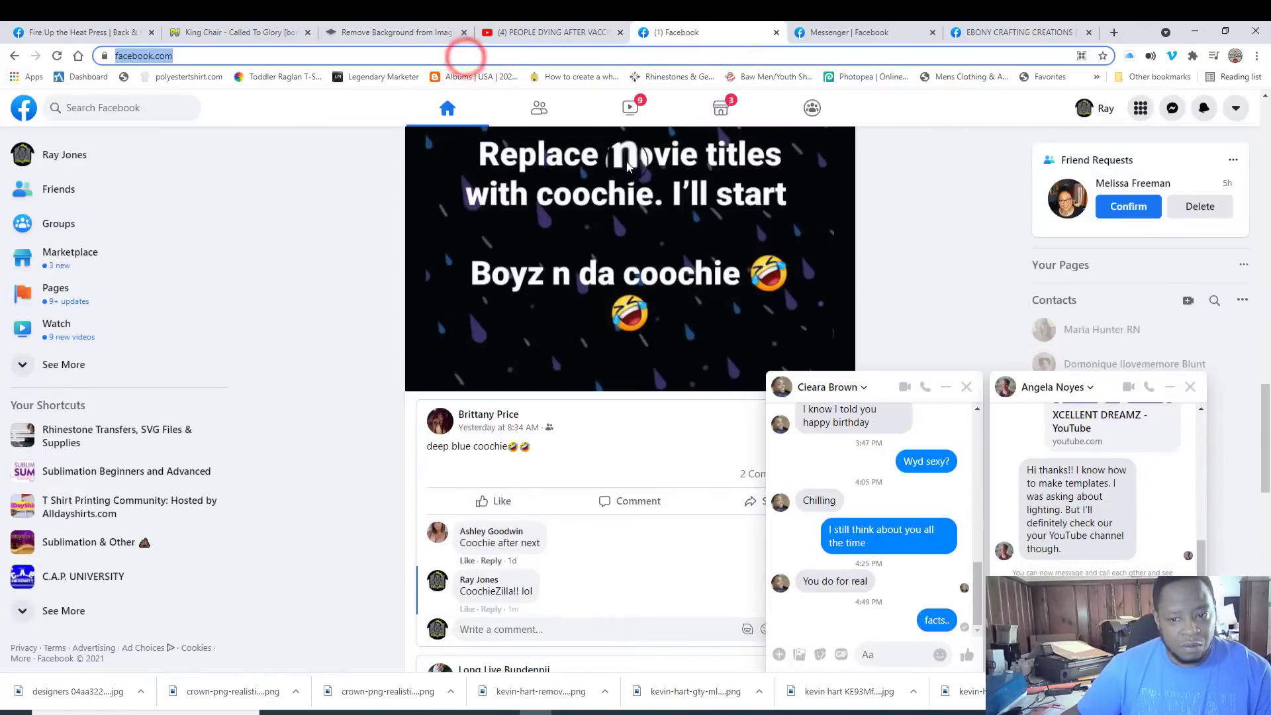
{"action": "left_click", "coordinate": [966, 386]}
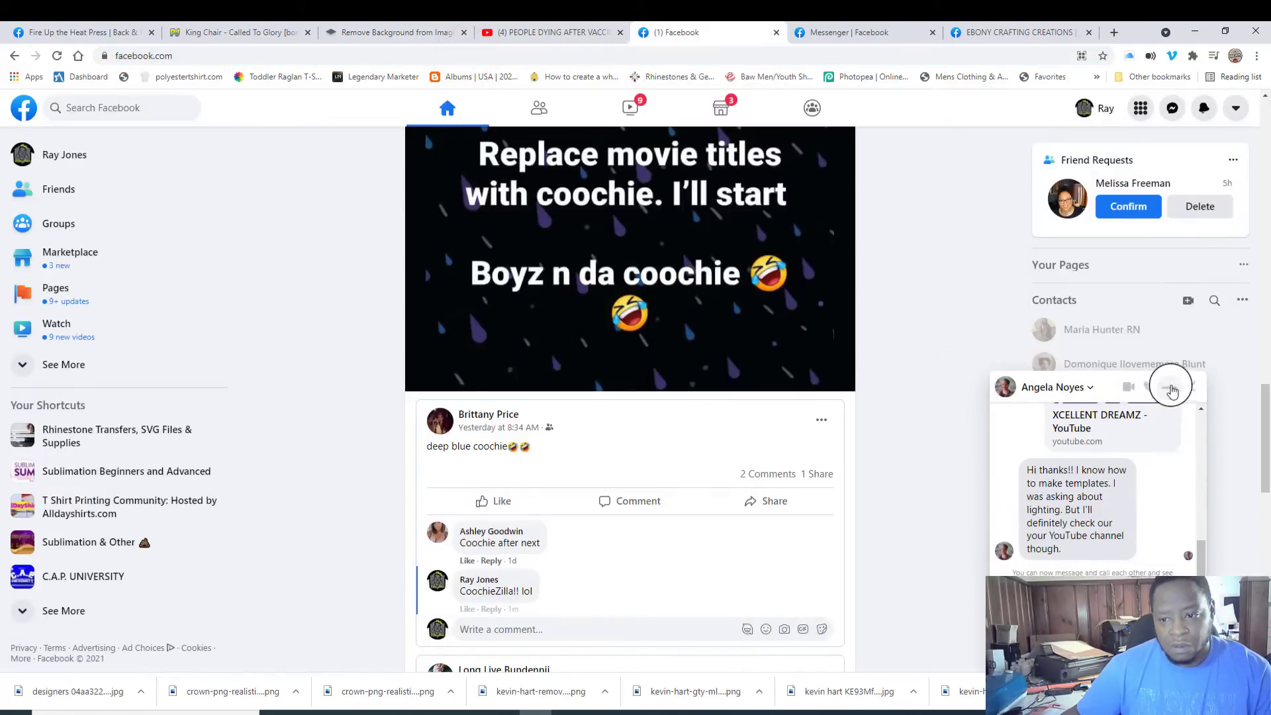
{"action": "left_click", "coordinate": [1189, 387]}
Step: Go to google.com and search for "cricut print and cut size limit"
{"action": "left_click", "coordinate": [547, 53]}
{"action": "type", "text": "go"}
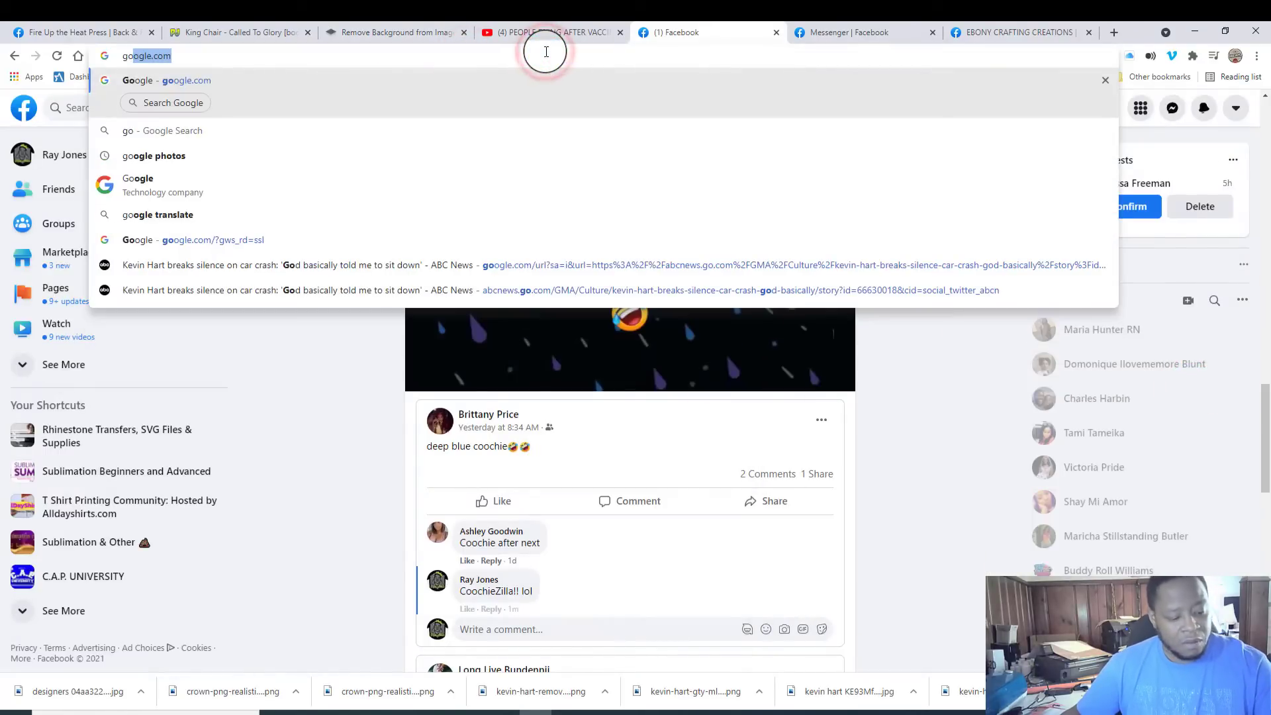
{"action": "key", "text": "Return"}
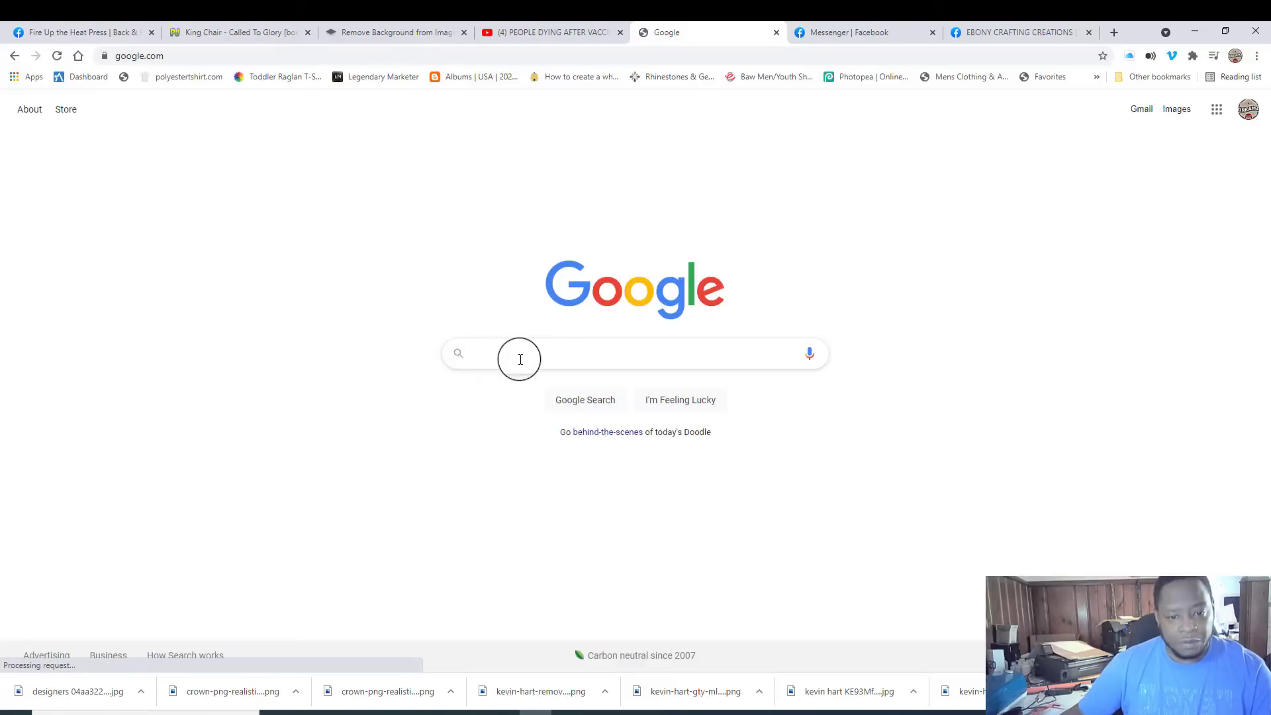
{"action": "type", "text": "cric"}
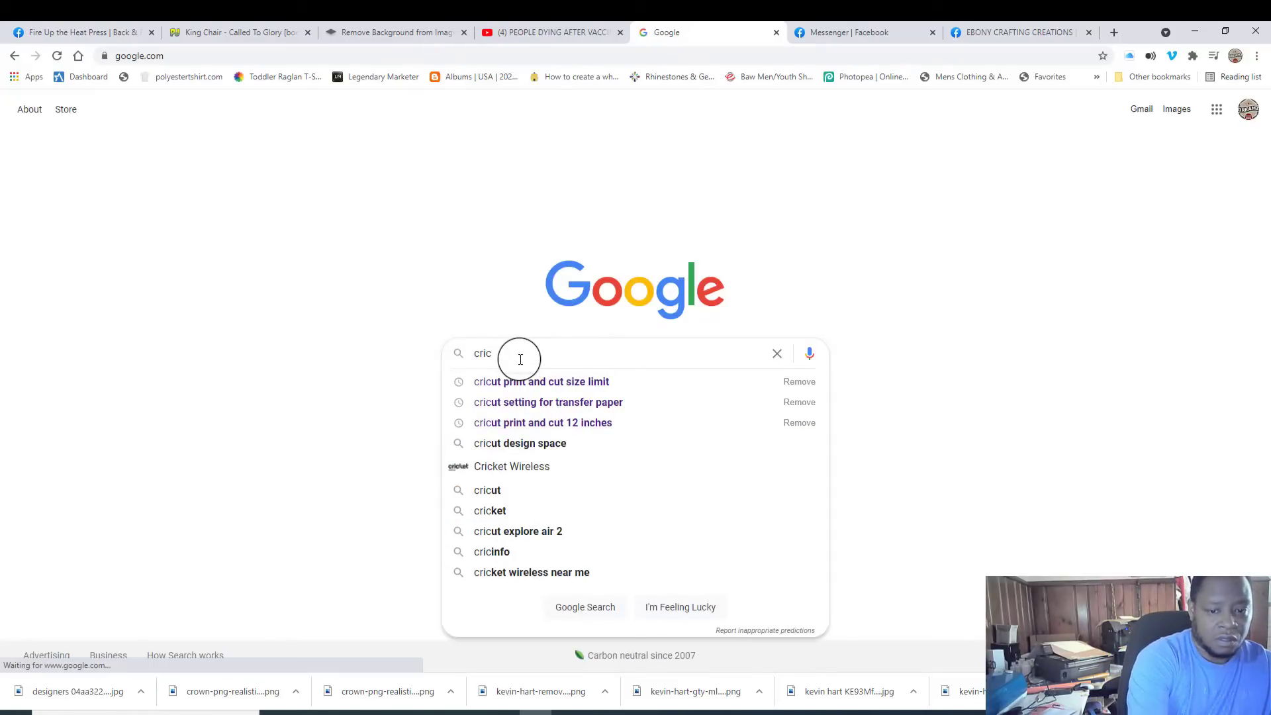
{"action": "key", "text": "Down"}
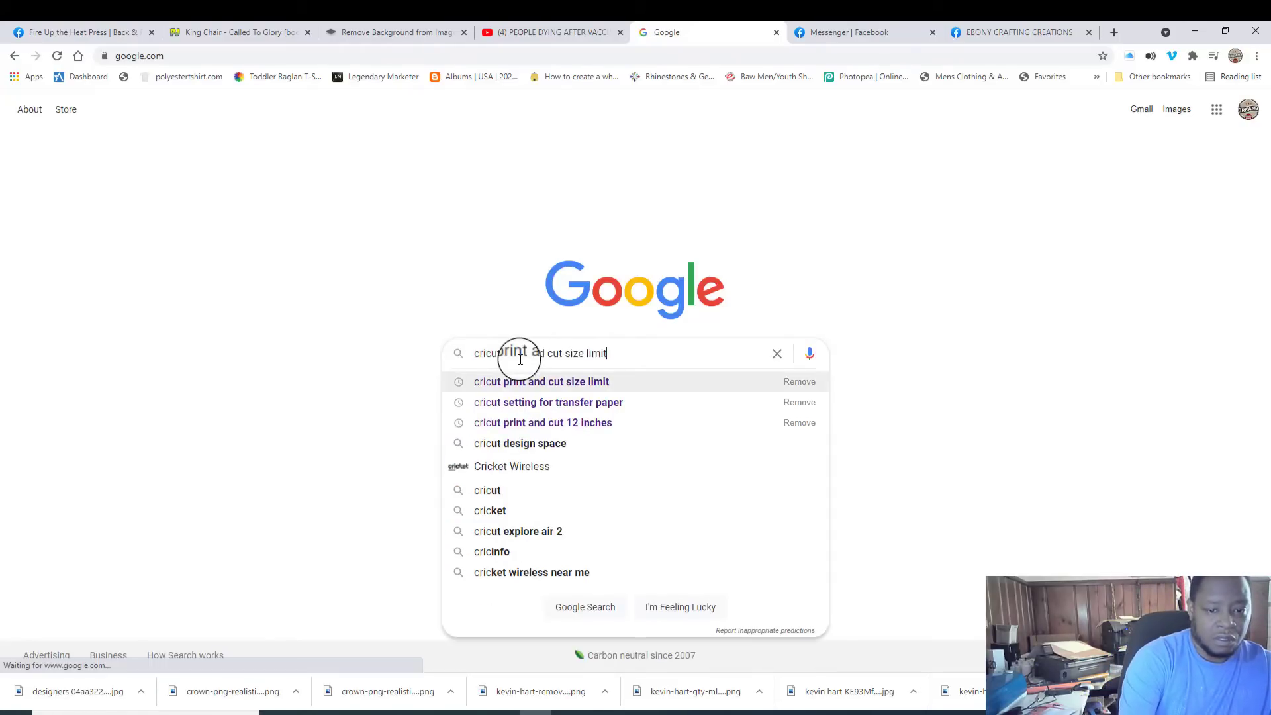
{"action": "key", "text": "Return"}
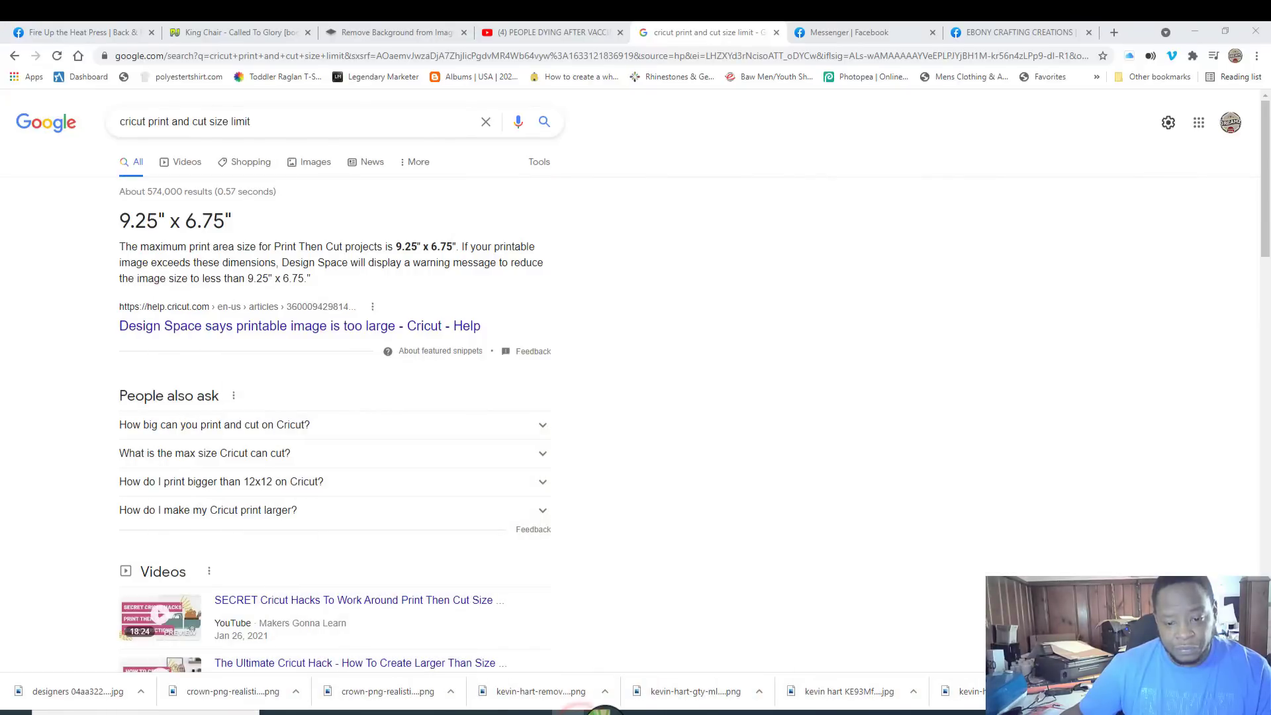
Step: Switch back to KEVIN HART CHAIR.cdr in CorelDRAW and check the size of the man and throne against the print-and-cut limit
{"action": "mouse_move", "coordinate": [603, 712]}
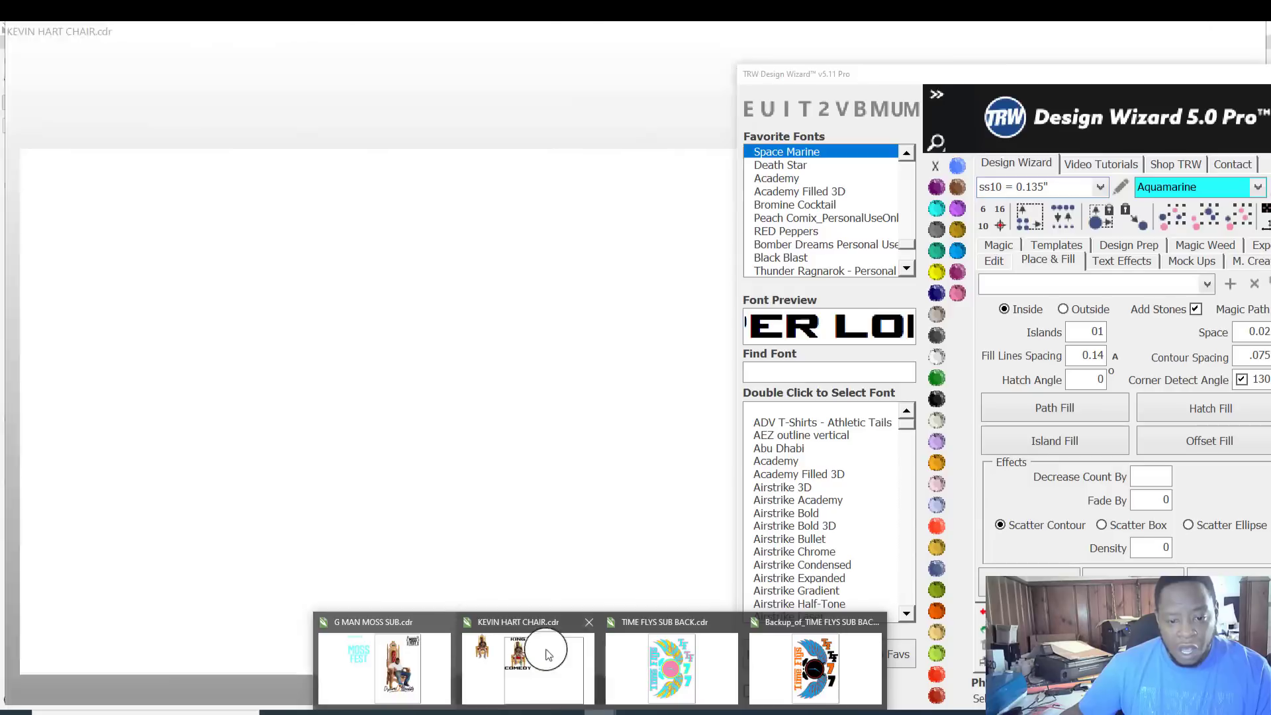
{"action": "left_click", "coordinate": [547, 654]}
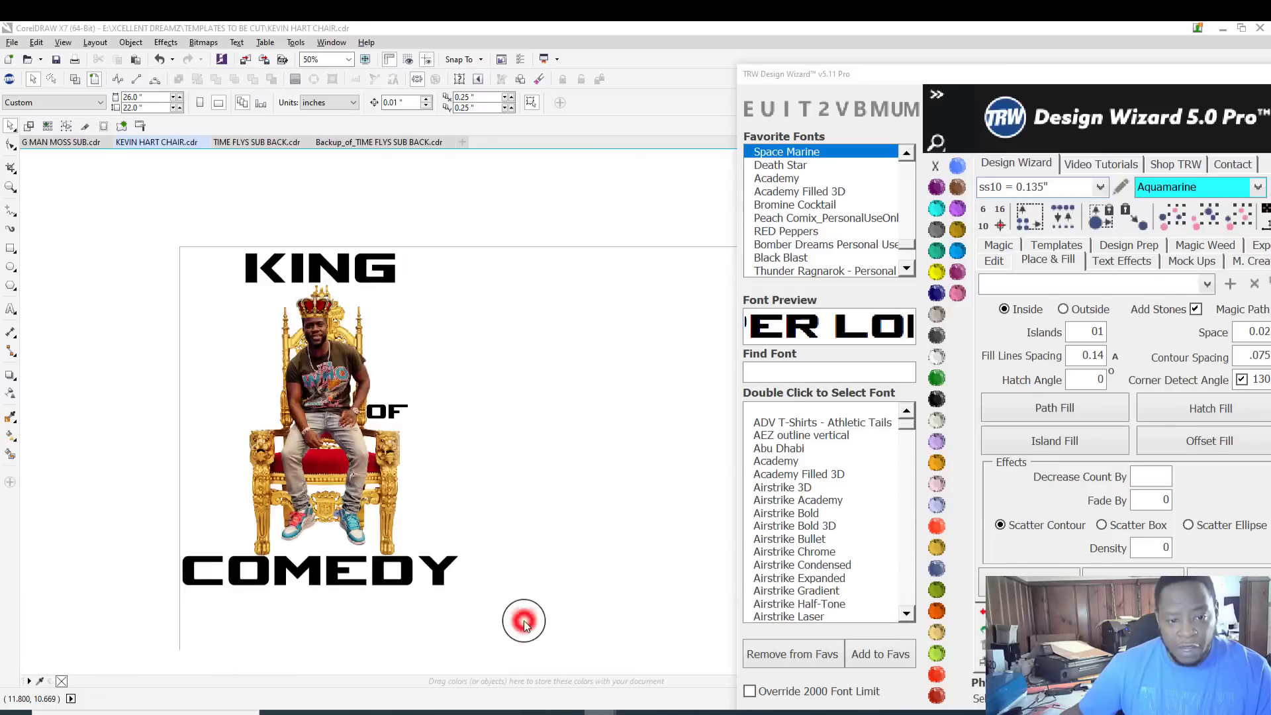
{"action": "left_click_drag", "start_coordinate": [193, 275], "coordinate": [505, 586]}
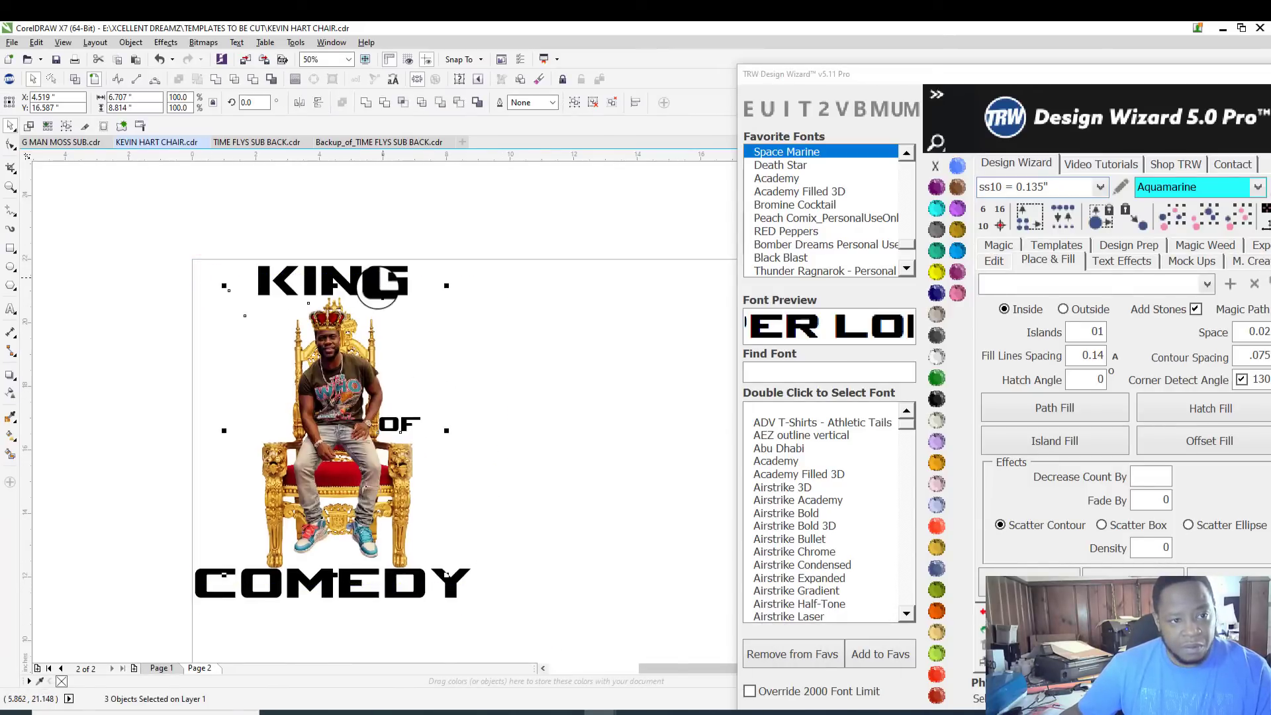
{"action": "scroll", "coordinate": [380, 292], "scroll_direction": "up", "scroll_amount": 2}
{"action": "scroll", "coordinate": [379, 292], "scroll_direction": "down", "scroll_amount": 2}
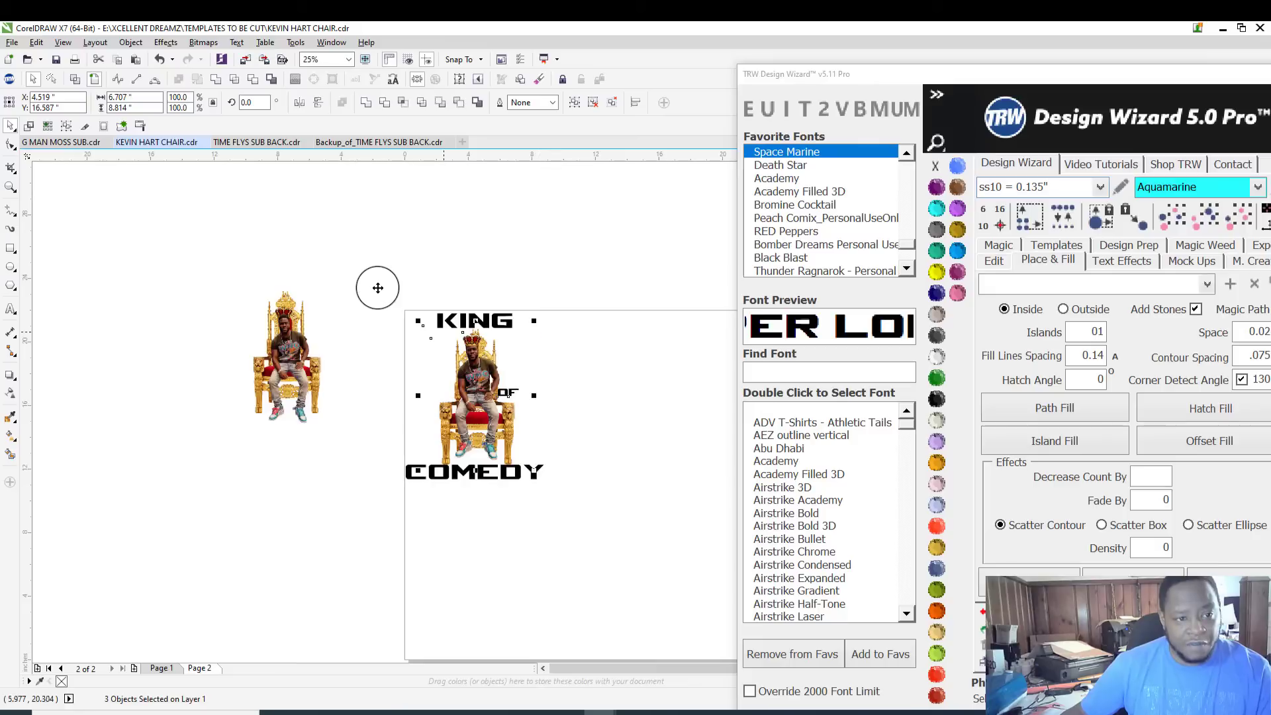
{"action": "scroll", "coordinate": [380, 292], "scroll_direction": "down", "scroll_amount": 2}
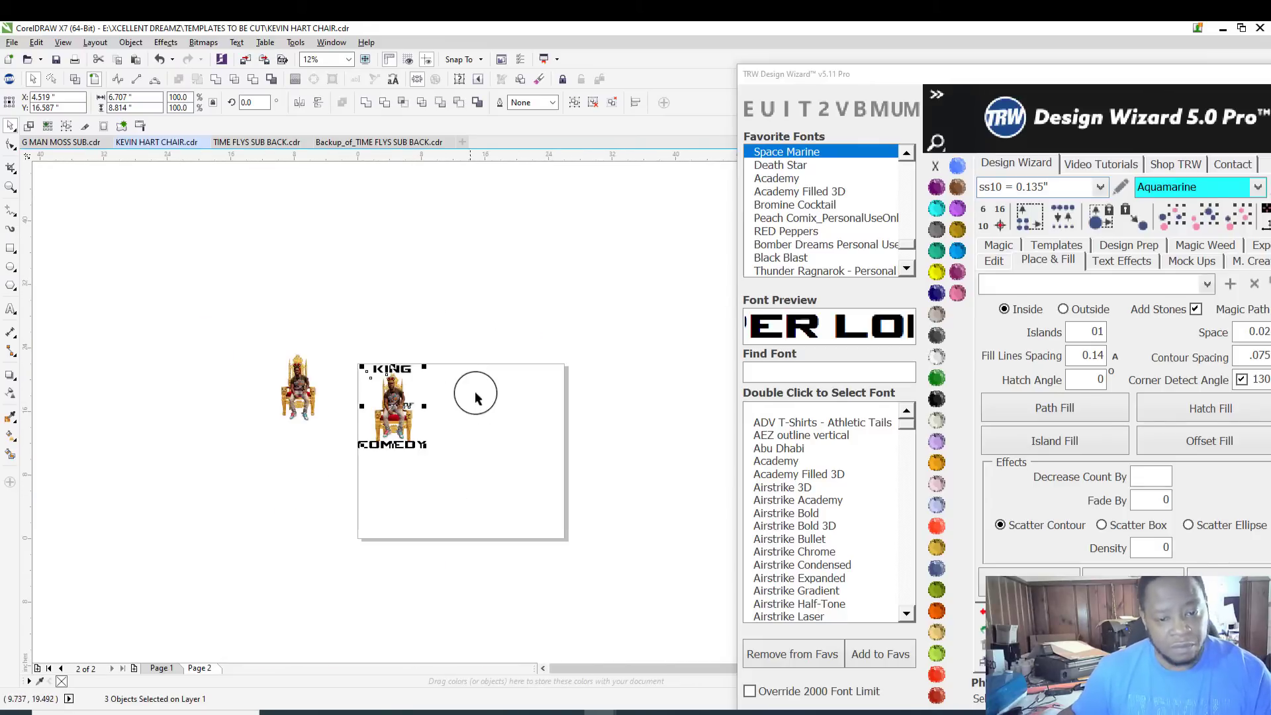
{"action": "left_click", "coordinate": [474, 397]}
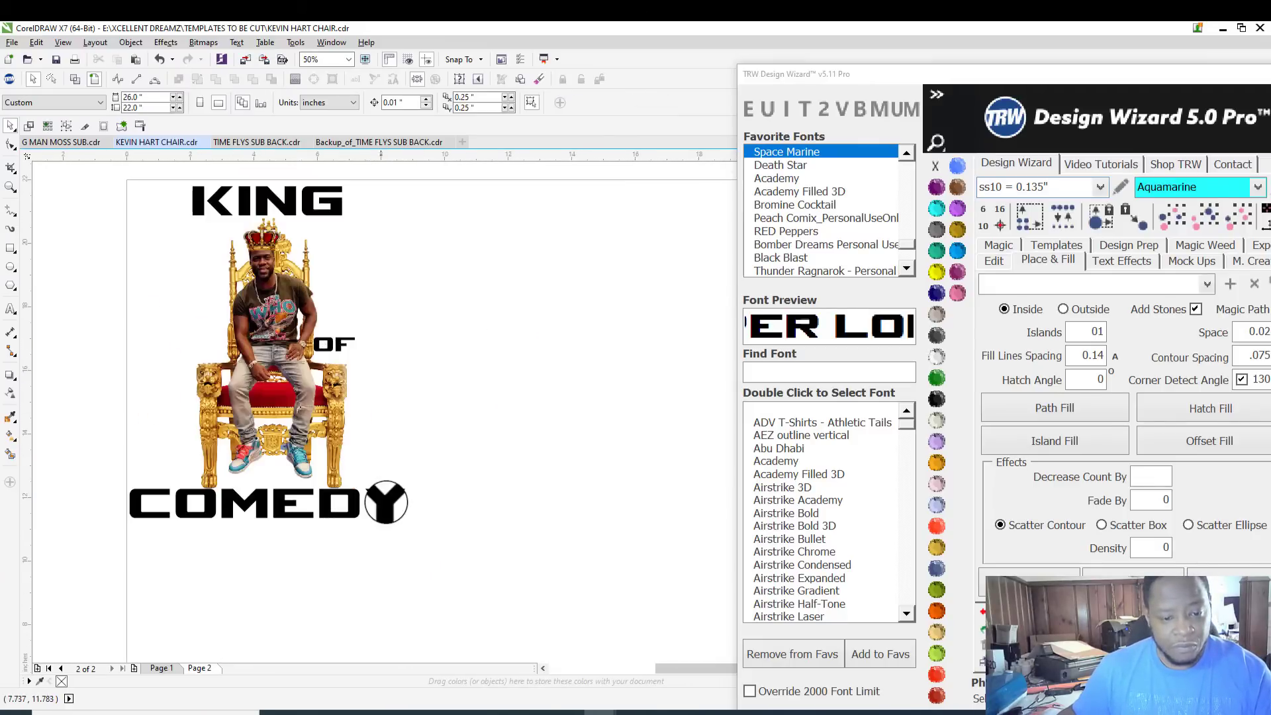
Step: Shrink the COMEDY text about its centre to about 6.76 inches wide
{"action": "left_click", "coordinate": [387, 501]}
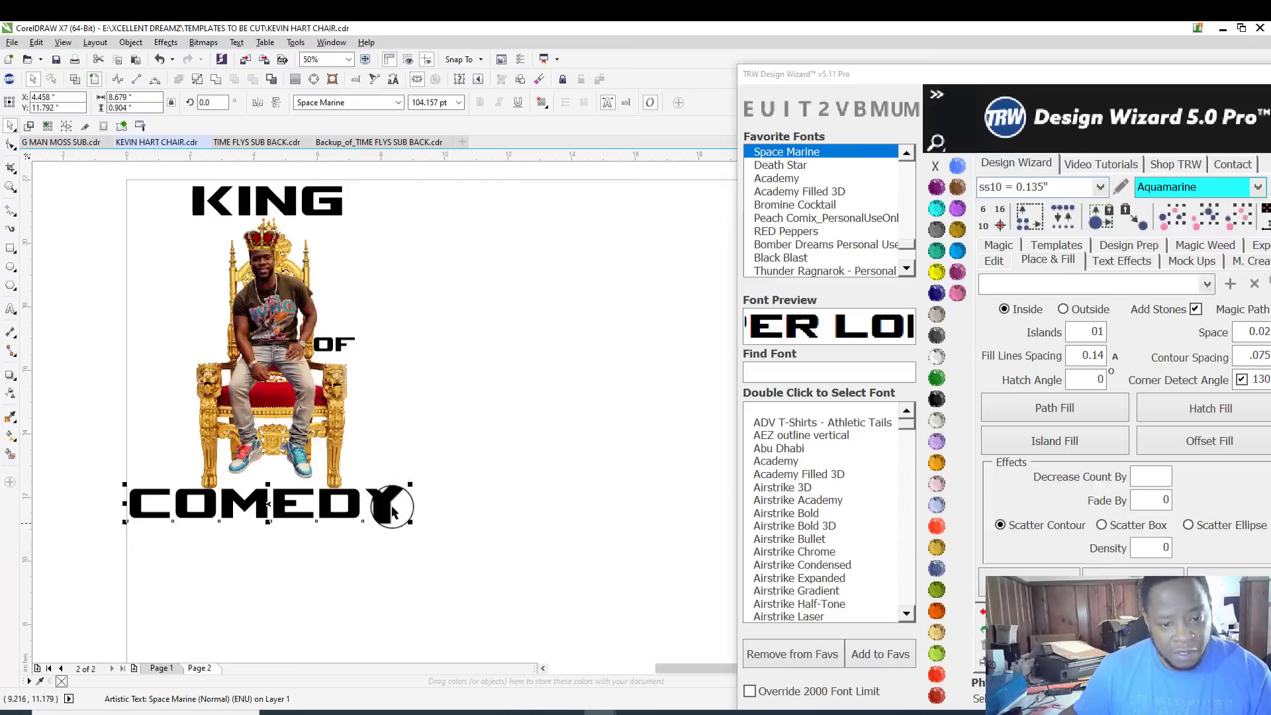
{"action": "left_click_drag", "start_coordinate": [413, 524], "coordinate": [404, 522]}
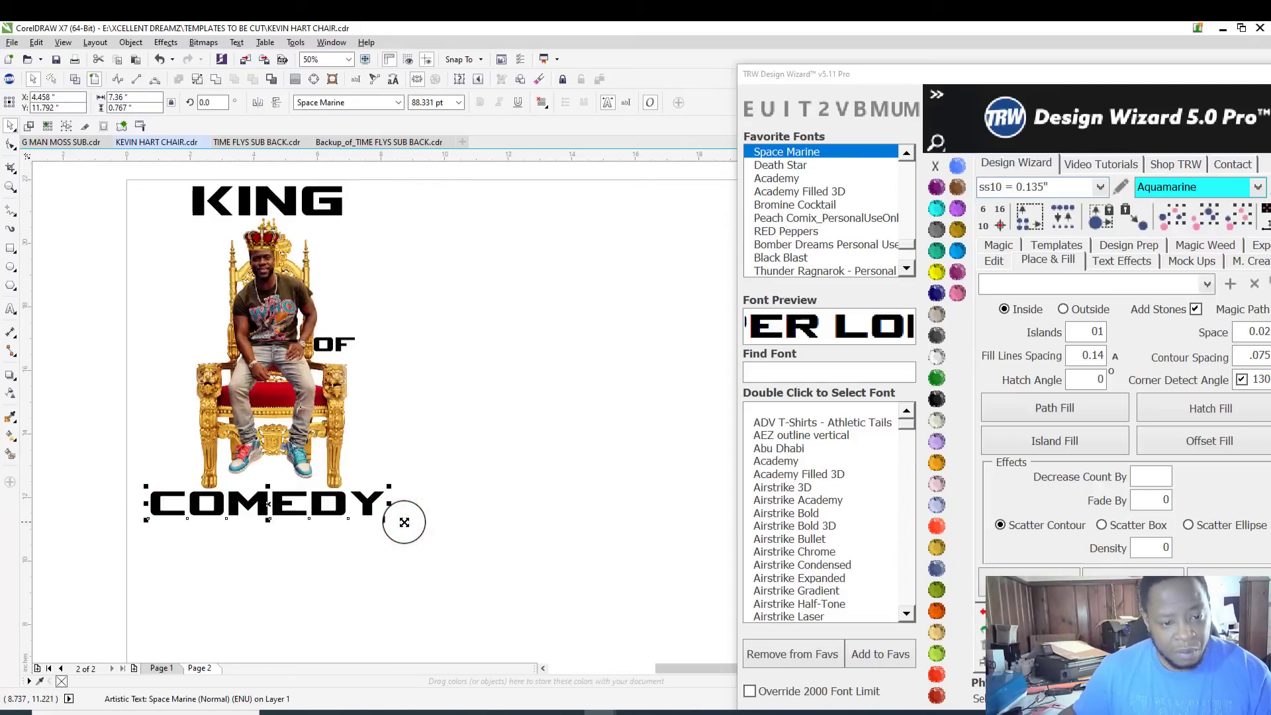
{"action": "scroll", "coordinate": [360, 521], "scroll_direction": "up", "scroll_amount": 2}
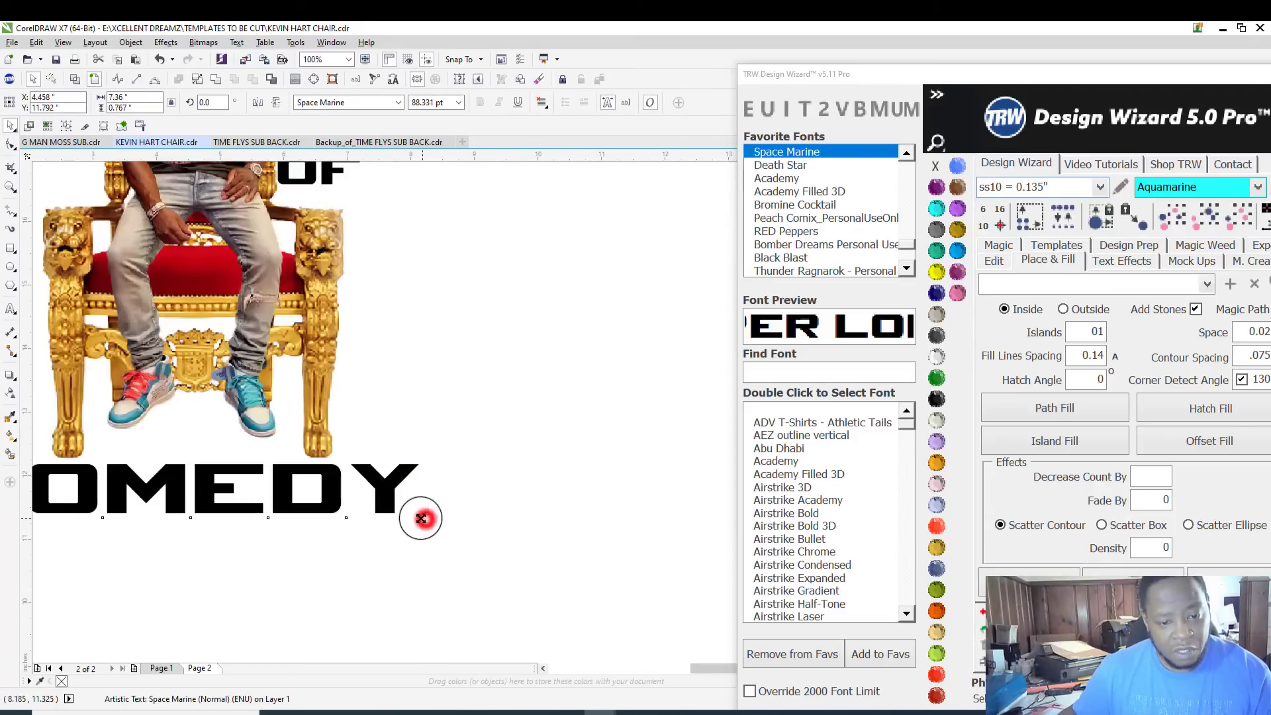
{"action": "left_click_drag", "start_coordinate": [421, 519], "coordinate": [412, 514]}
{"action": "scroll", "coordinate": [412, 515], "scroll_direction": "down", "scroll_amount": 2}
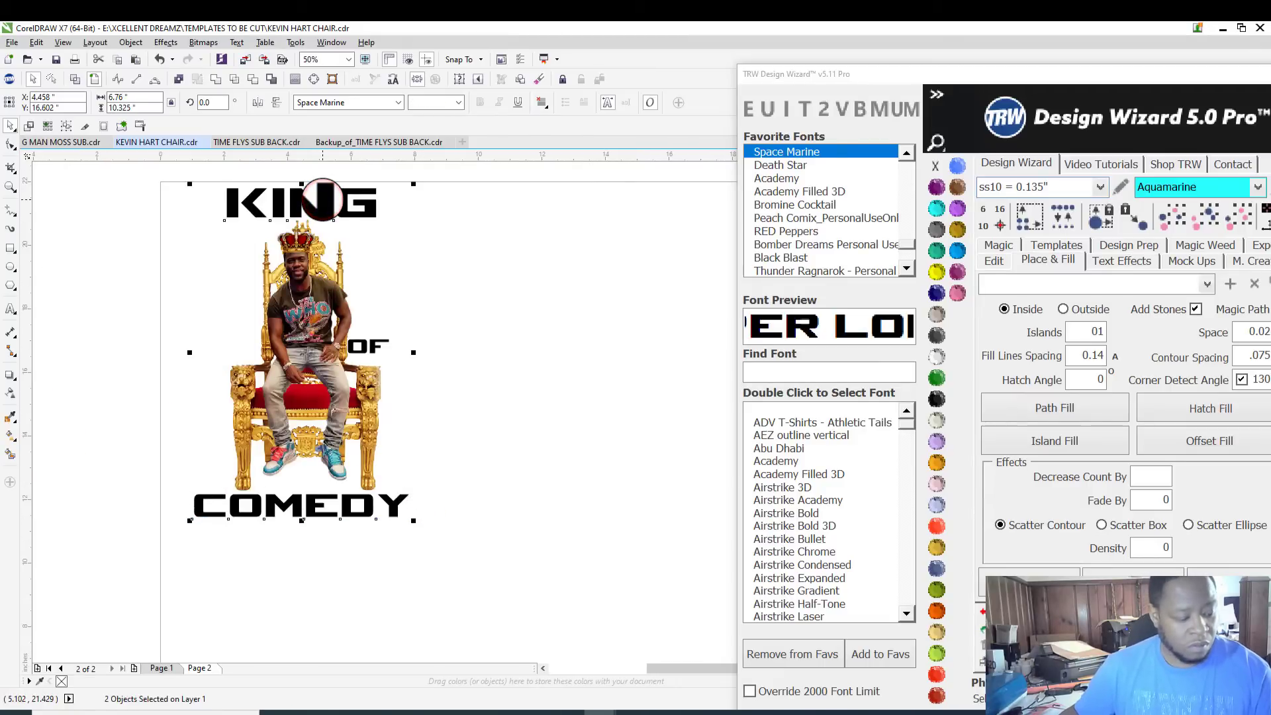
Step: Centre the COMEDY text horizontally with the throne
{"action": "left_click", "coordinate": [435, 472]}
{"action": "left_click", "coordinate": [397, 506]}
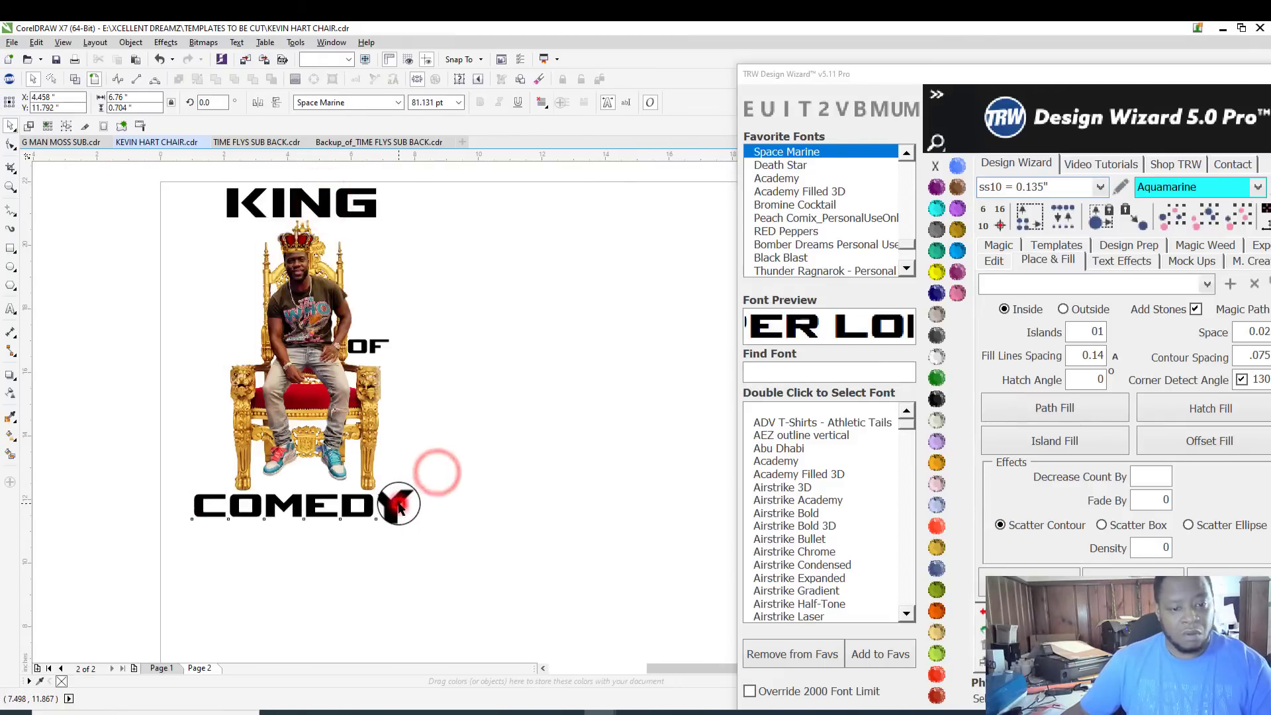
{"action": "left_click", "coordinate": [373, 435], "text": "shift"}
{"action": "key", "text": "c"}
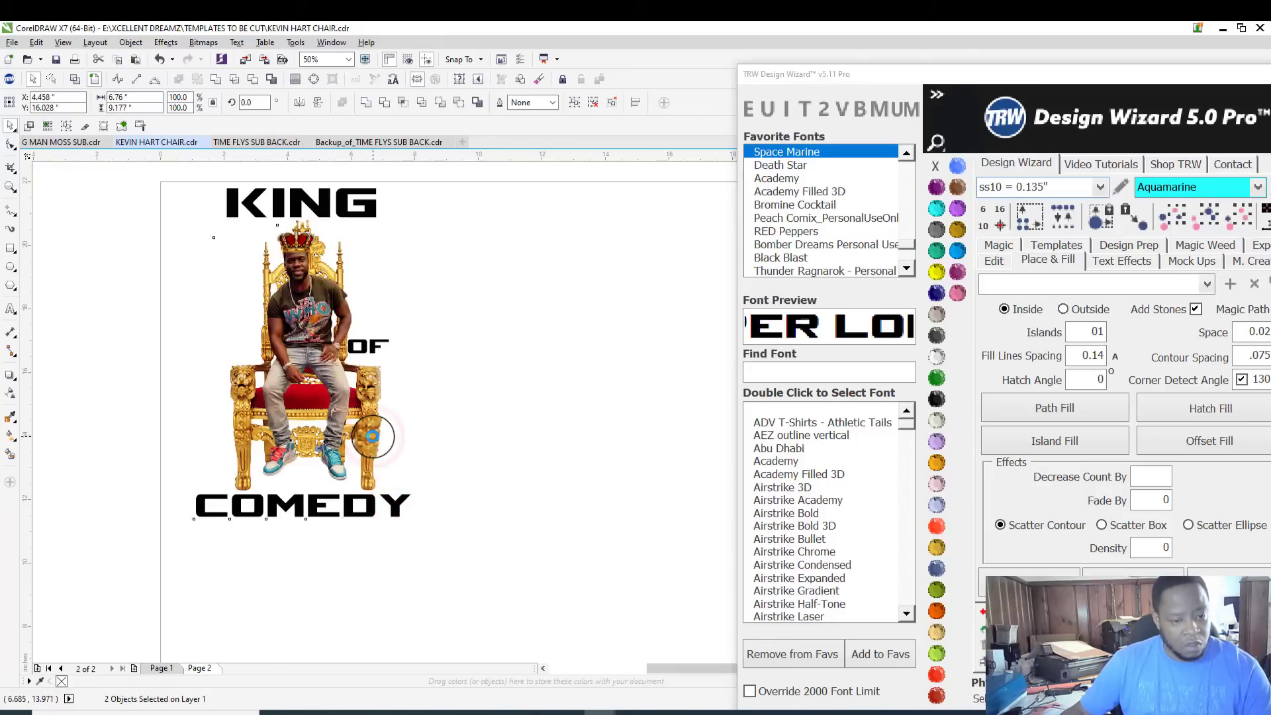
Step: Duplicate the complete KING OF COMEDY design with the man and throne into the empty right-hand half of the page
{"action": "left_click", "coordinate": [471, 437]}
{"action": "scroll", "coordinate": [282, 417], "scroll_direction": "down", "scroll_amount": 2}
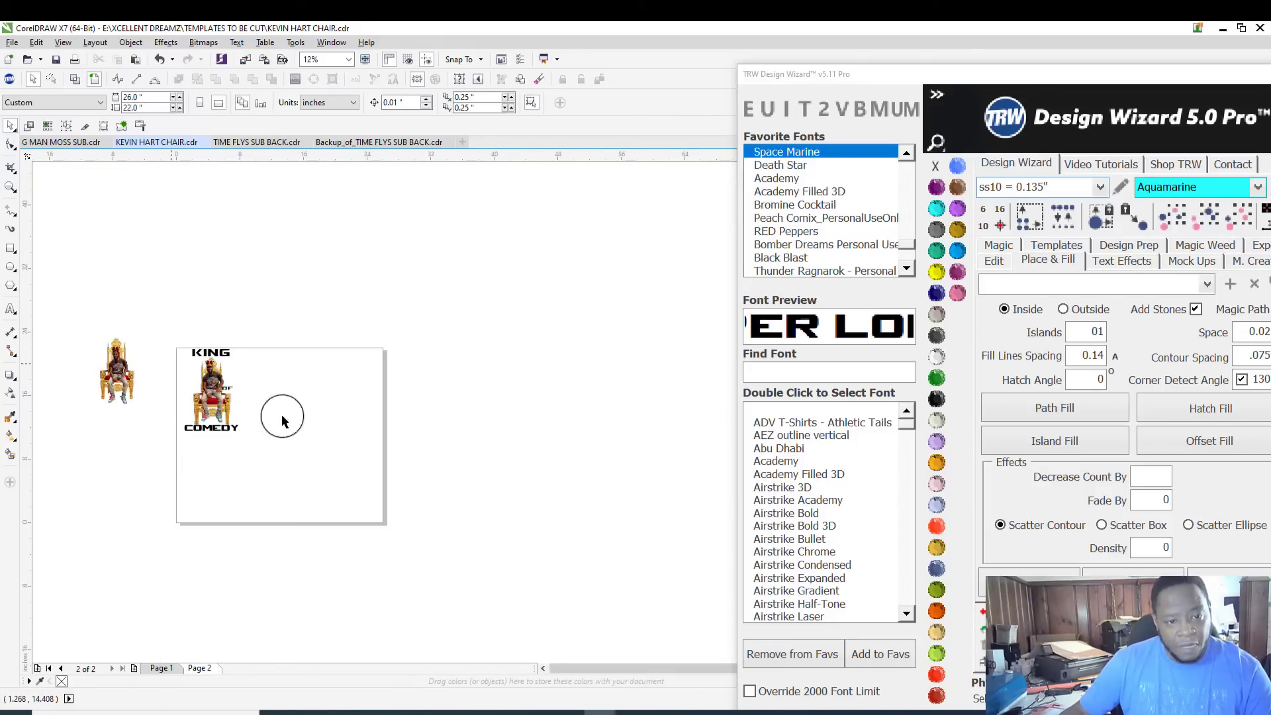
{"action": "left_click_drag", "start_coordinate": [161, 327], "coordinate": [269, 447]}
{"action": "scroll", "coordinate": [228, 412], "scroll_direction": "up", "scroll_amount": 1}
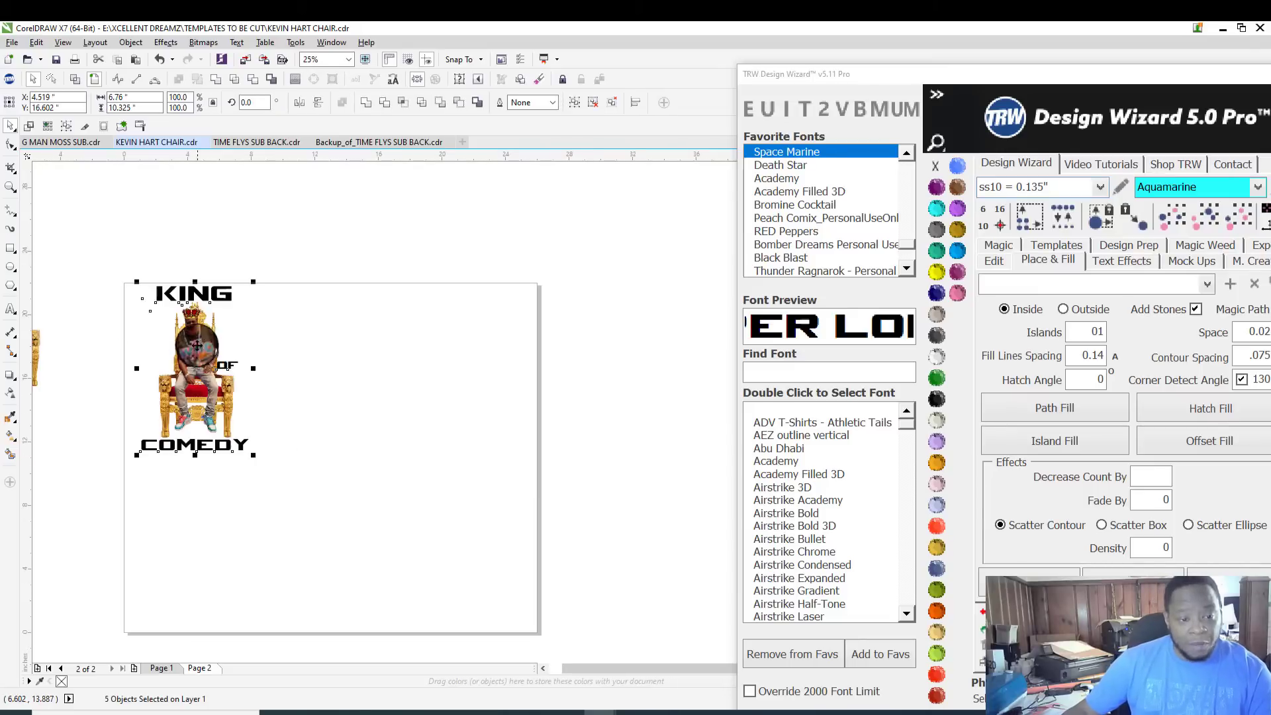
{"action": "left_click_drag", "start_coordinate": [188, 361], "coordinate": [440, 425]}
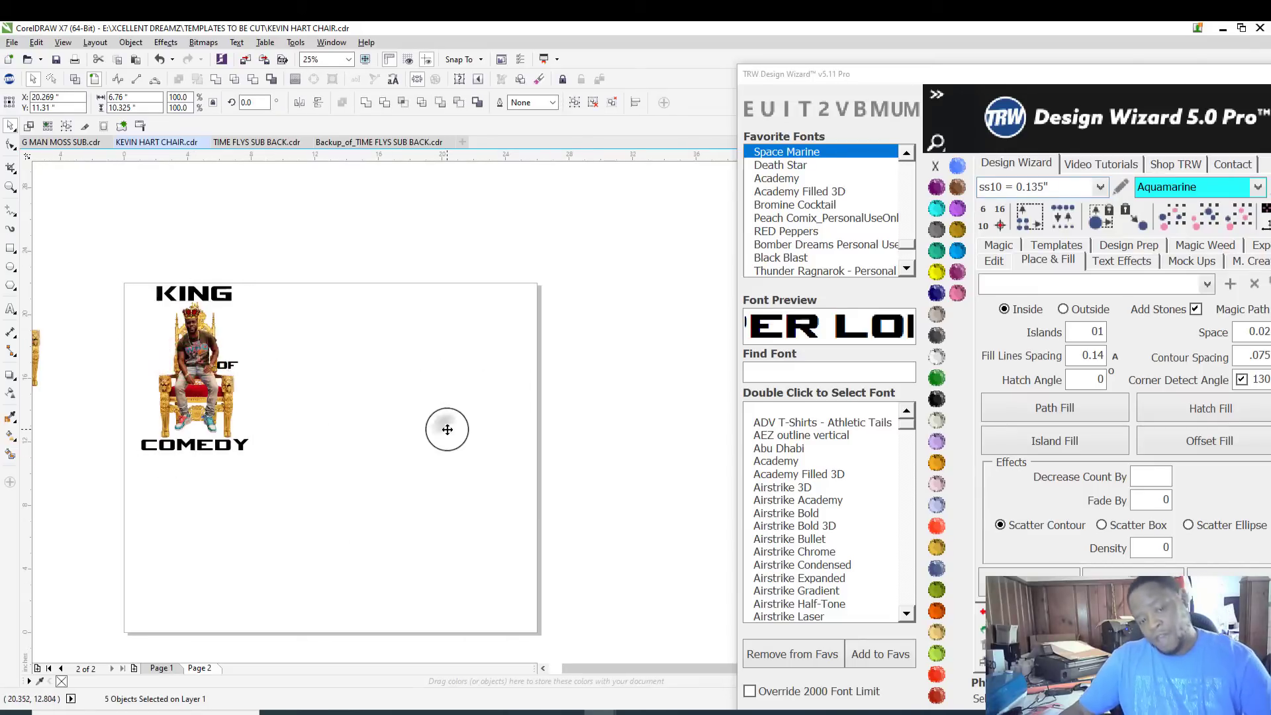
{"action": "scroll", "coordinate": [448, 430], "scroll_direction": "up", "scroll_amount": 2}
{"action": "scroll", "coordinate": [448, 429], "scroll_direction": "down", "scroll_amount": 1}
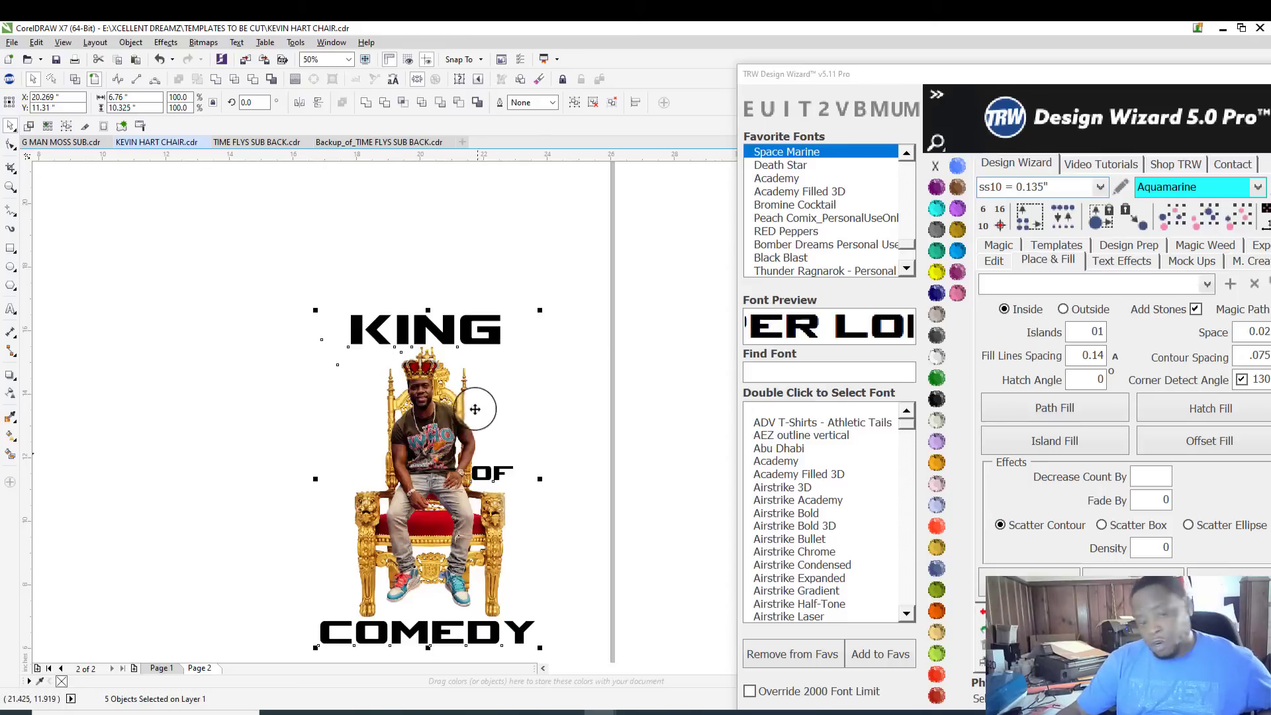
{"action": "left_click", "coordinate": [470, 238]}
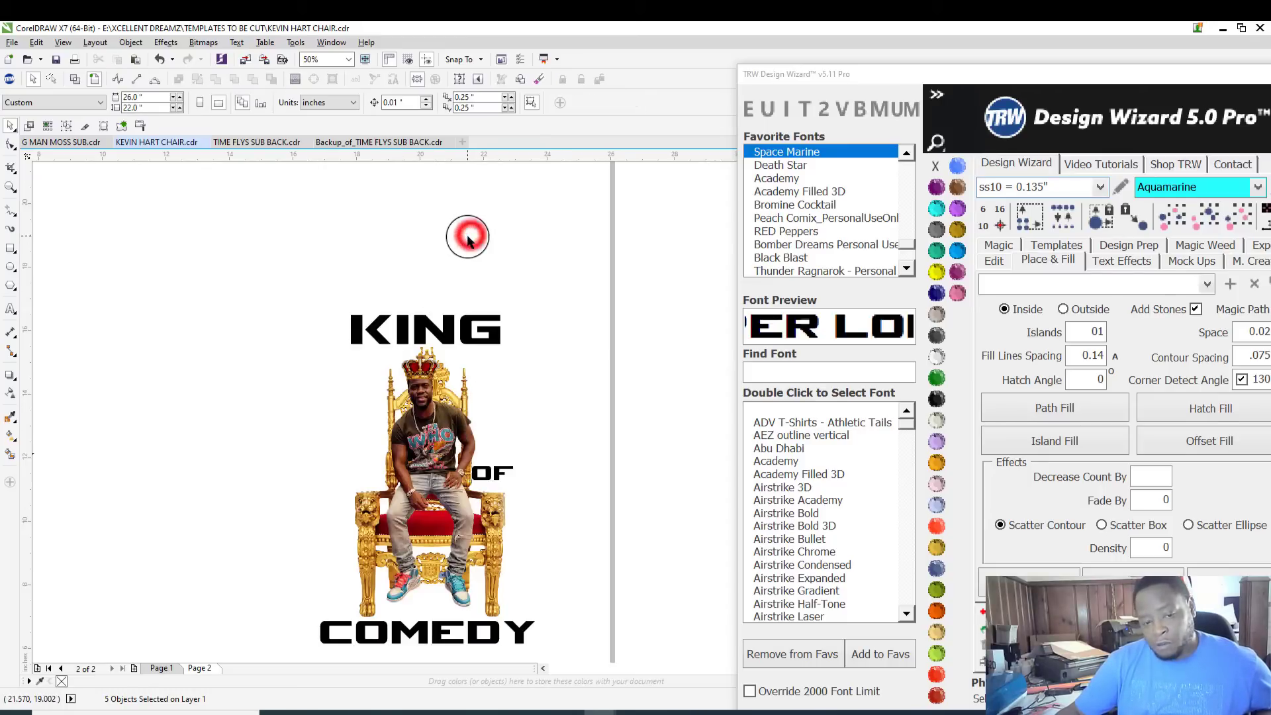
Step: In the duplicated design, move the KING text up and the COMEDY text down, clear of the throne
{"action": "left_click_drag", "start_coordinate": [320, 328], "coordinate": [581, 630]}
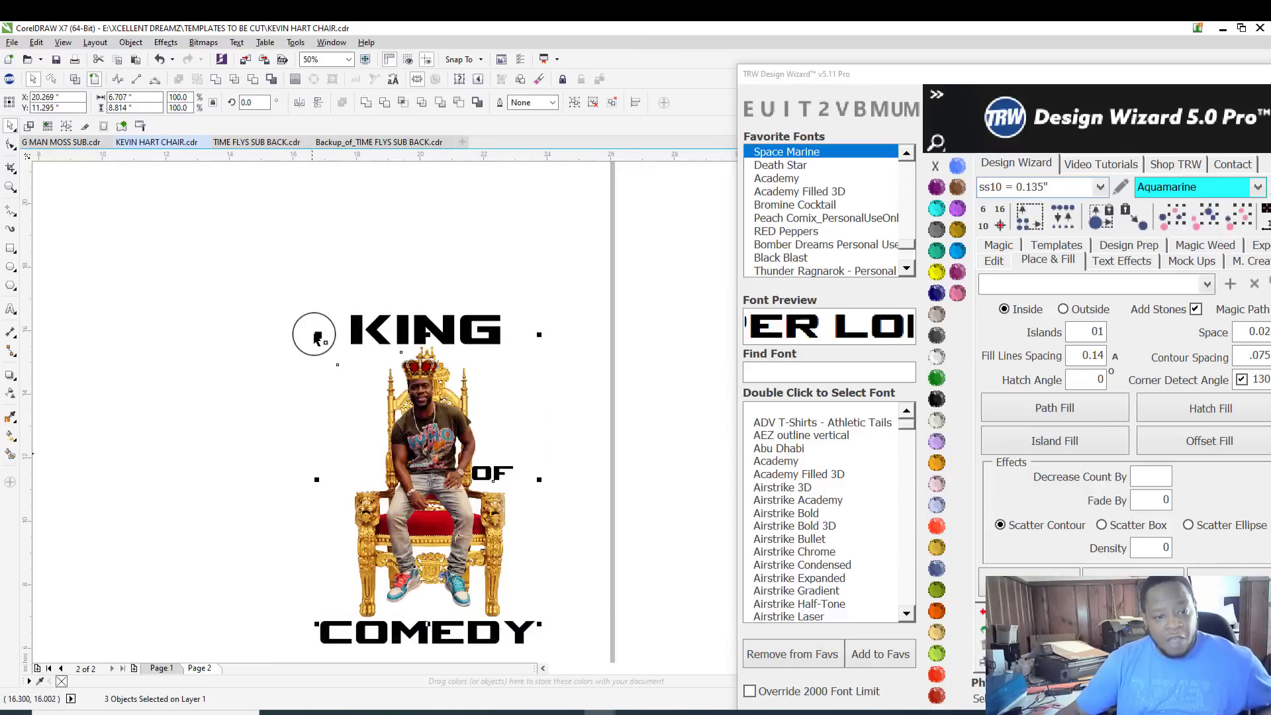
{"action": "left_click", "coordinate": [460, 323]}
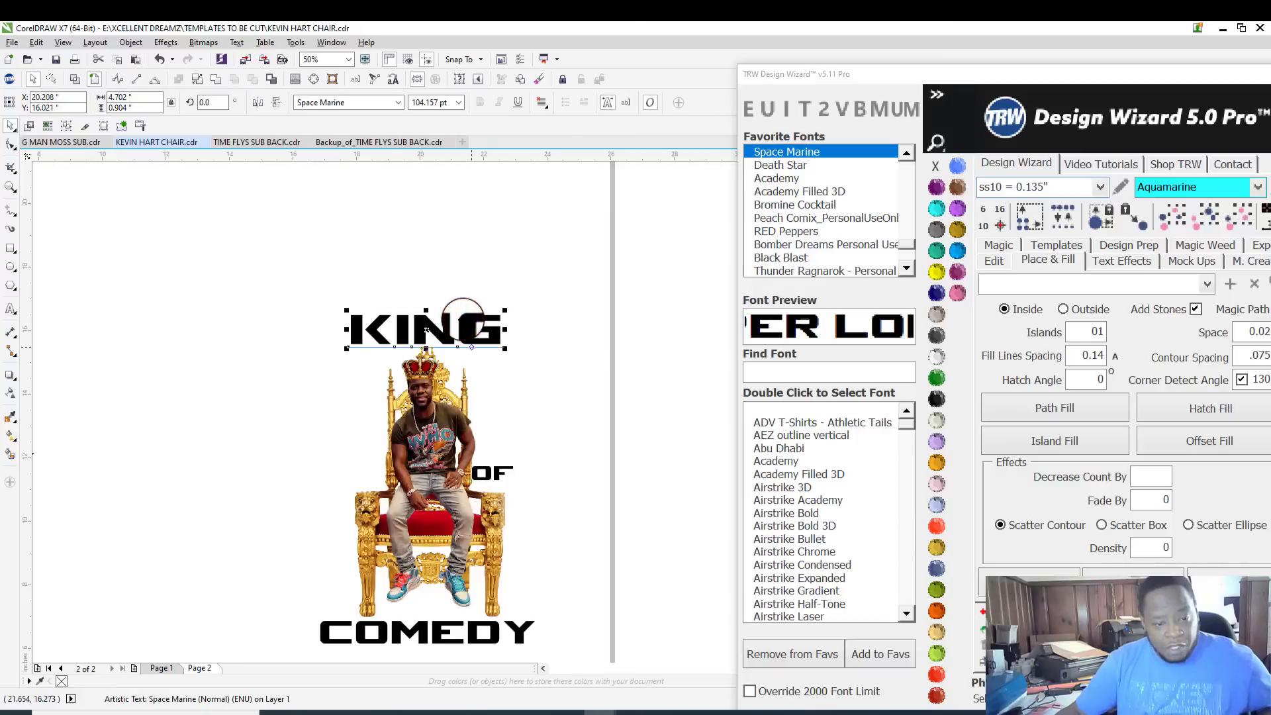
{"action": "left_click_drag", "start_coordinate": [467, 328], "coordinate": [467, 230]}
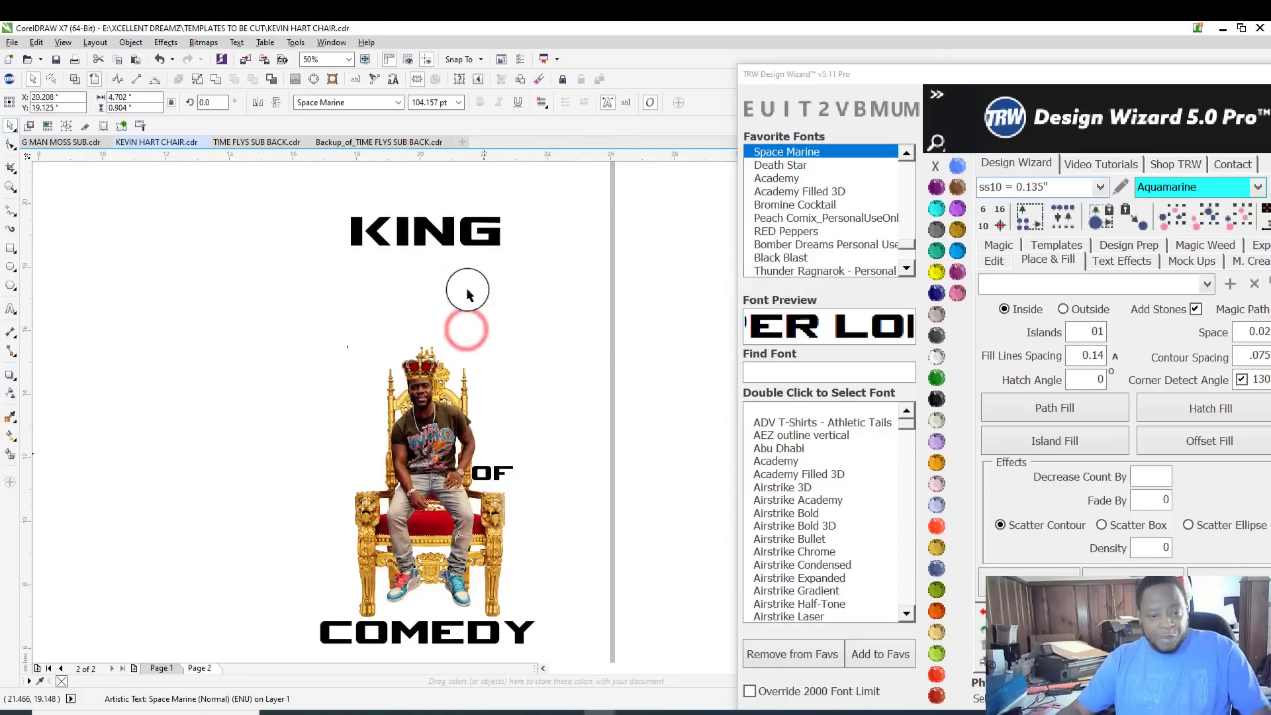
{"action": "left_click_drag", "start_coordinate": [496, 628], "coordinate": [456, 433]}
{"action": "scroll", "coordinate": [488, 664], "scroll_direction": "up", "scroll_amount": 2}
{"action": "scroll", "coordinate": [456, 433], "scroll_direction": "down", "scroll_amount": 4}
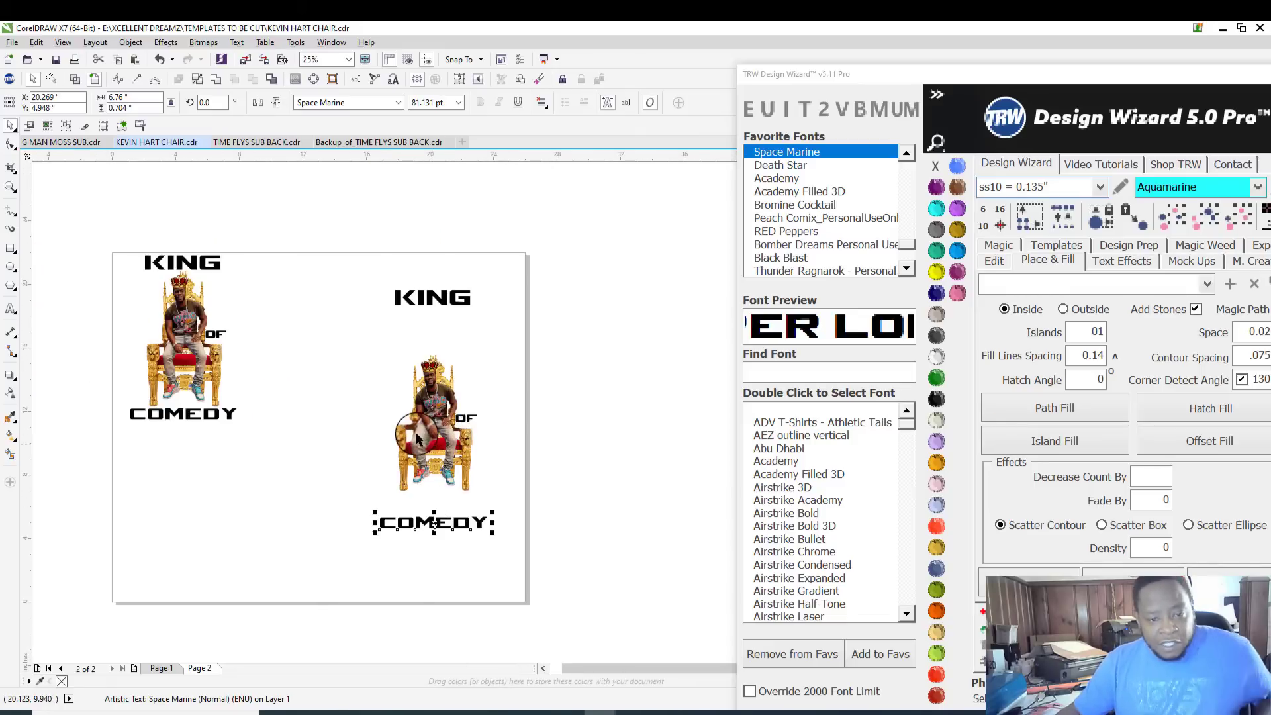
Step: Scale up the duplicated man, throne and OF text together to about 9.71 inches wide
{"action": "scroll", "coordinate": [415, 432], "scroll_direction": "up", "scroll_amount": 2}
{"action": "left_click_drag", "start_coordinate": [280, 246], "coordinate": [601, 578]}
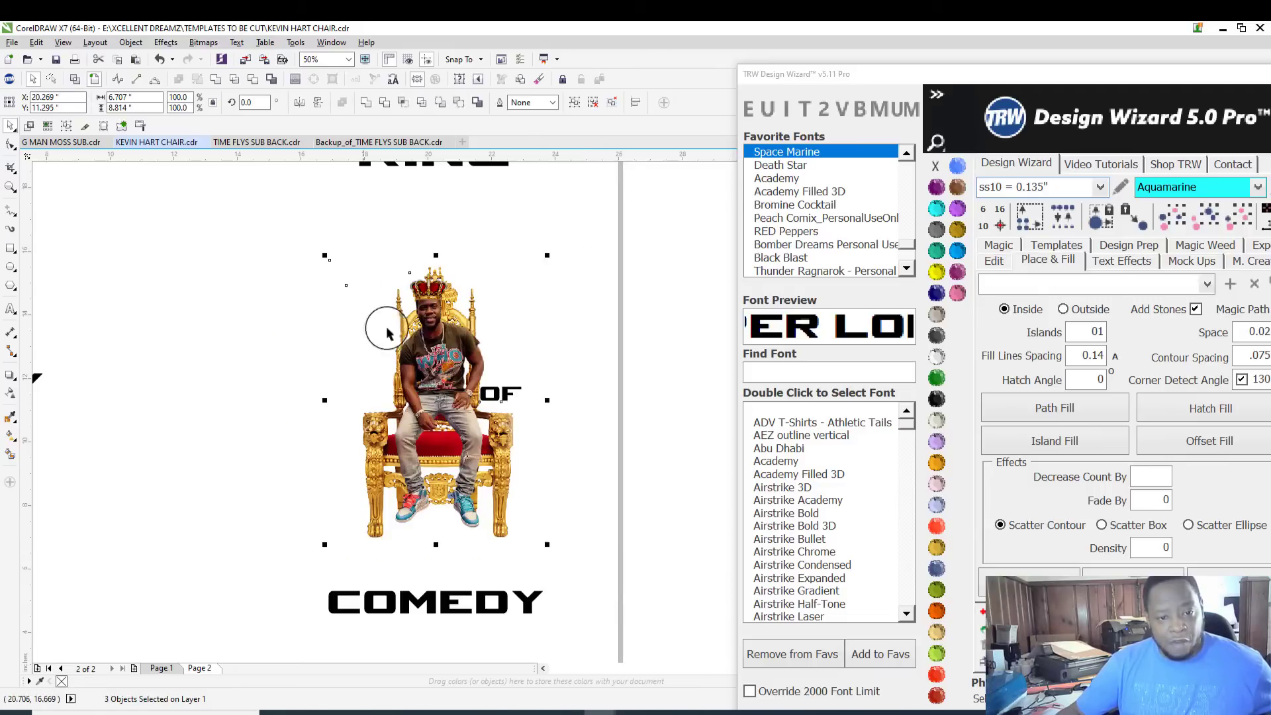
{"action": "left_click_drag", "start_coordinate": [324, 256], "coordinate": [216, 170]}
{"action": "scroll", "coordinate": [216, 171], "scroll_direction": "down", "scroll_amount": 2}
{"action": "scroll", "coordinate": [334, 202], "scroll_direction": "up", "scroll_amount": 2}
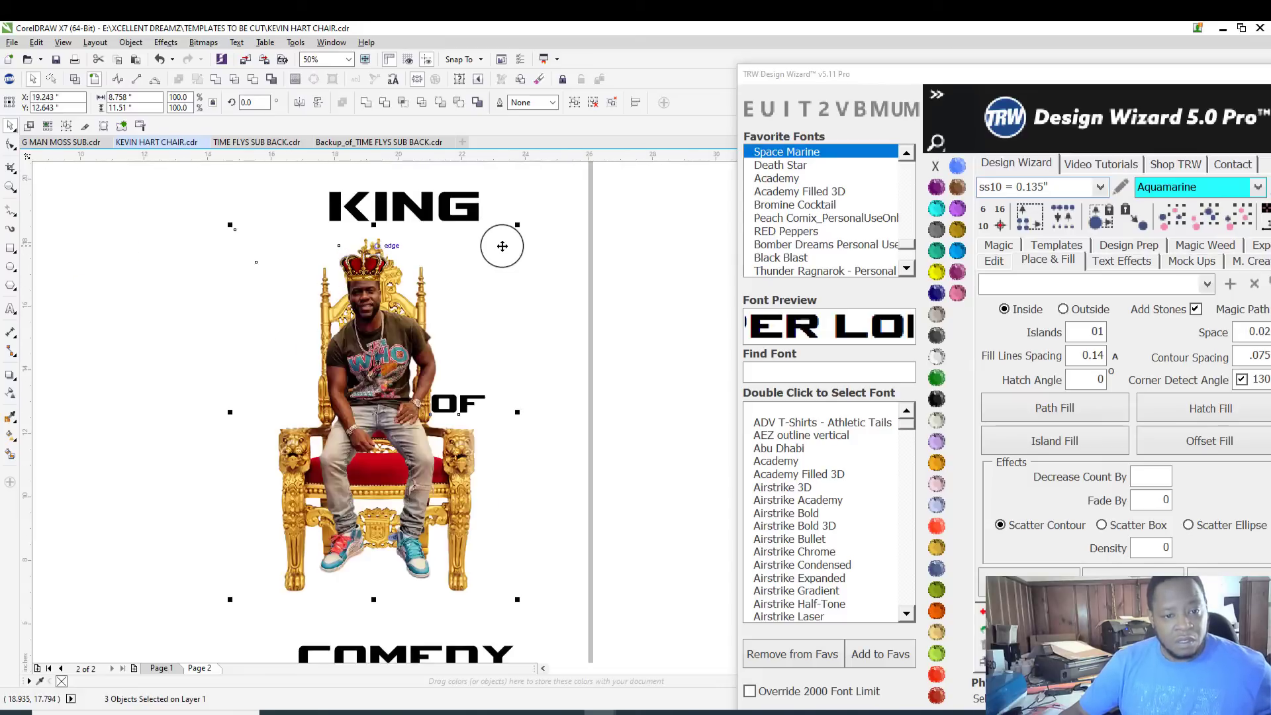
{"action": "left_click_drag", "start_coordinate": [517, 225], "coordinate": [548, 184]}
{"action": "scroll", "coordinate": [397, 308], "scroll_direction": "down", "scroll_amount": 2}
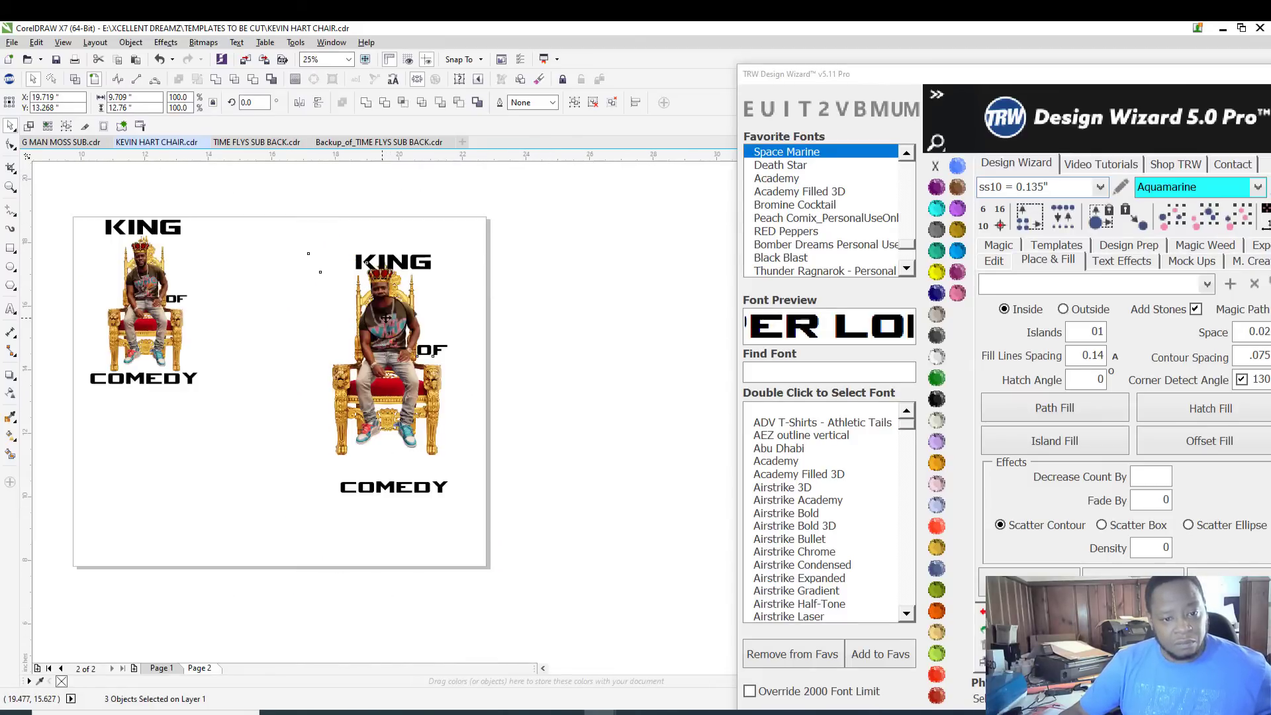
{"action": "scroll", "coordinate": [391, 312], "scroll_direction": "up", "scroll_amount": 2}
{"action": "scroll", "coordinate": [380, 315], "scroll_direction": "down", "scroll_amount": 2}
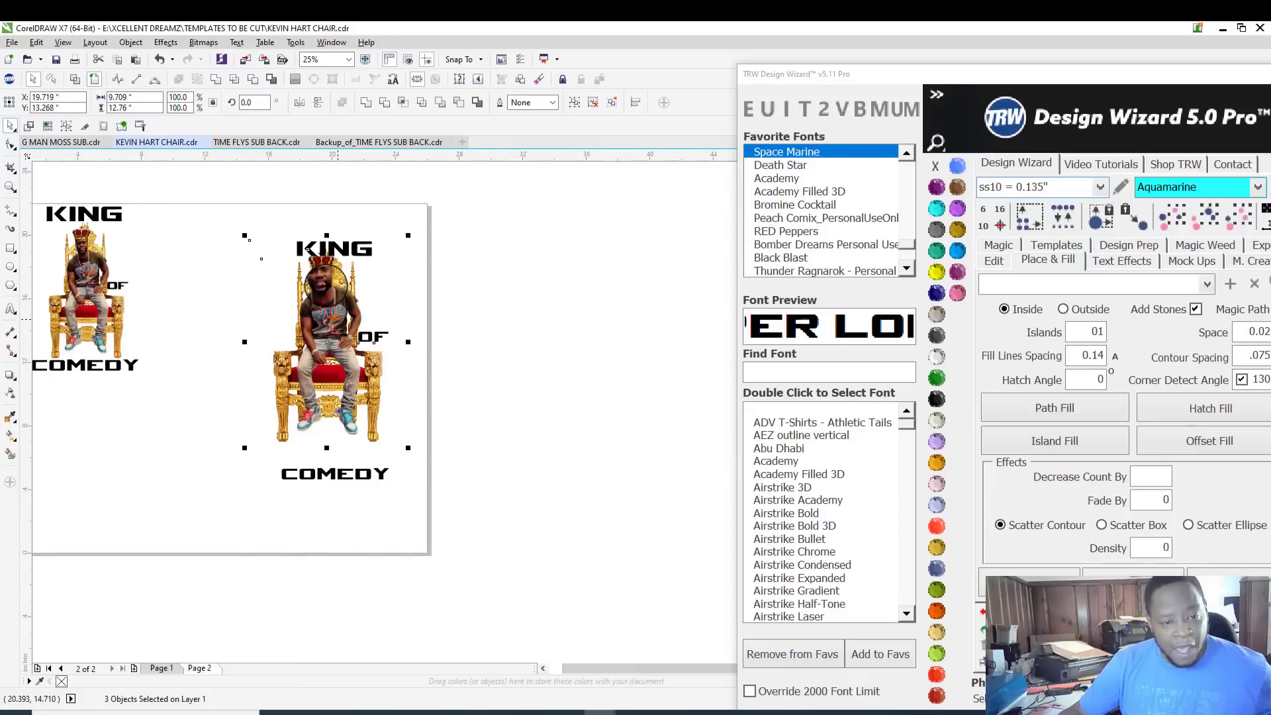
Step: Move the man, throne and OF text down between KING and COMEDY, and enlarge them to about 10.5 inches wide
{"action": "scroll", "coordinate": [331, 286], "scroll_direction": "up", "scroll_amount": 2}
{"action": "left_click_drag", "start_coordinate": [328, 286], "coordinate": [338, 329]}
{"action": "scroll", "coordinate": [338, 329], "scroll_direction": "down", "scroll_amount": 2}
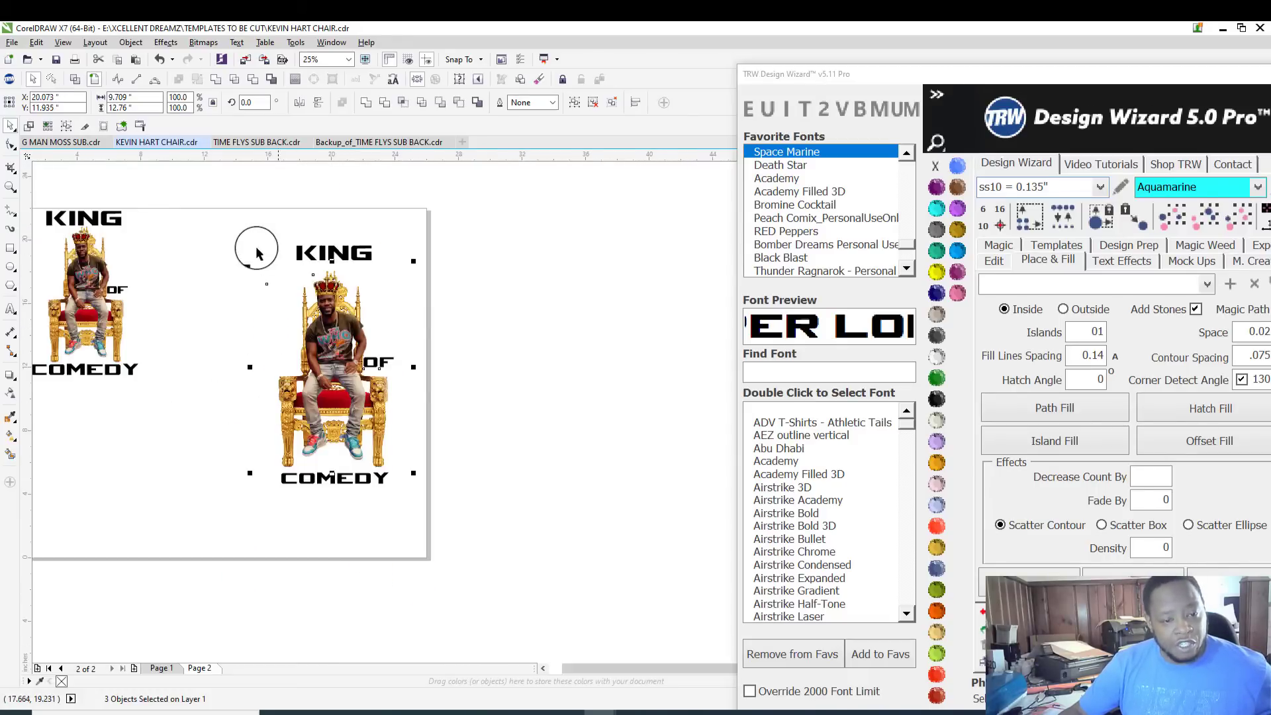
{"action": "scroll", "coordinate": [258, 254], "scroll_direction": "up", "scroll_amount": 2}
{"action": "left_click_drag", "start_coordinate": [250, 283], "coordinate": [192, 255]}
Step: Move the KING text up so it clears the crown of the enlarged man
{"action": "left_click", "coordinate": [505, 198]}
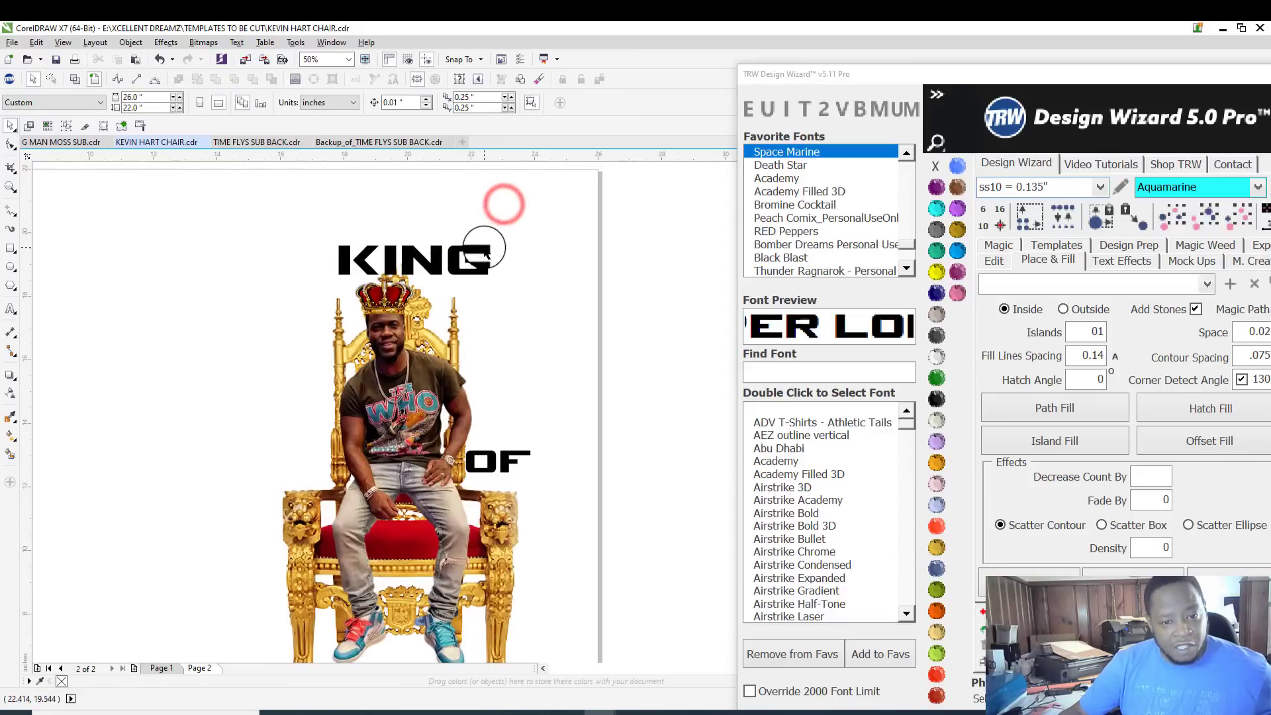
{"action": "left_click_drag", "start_coordinate": [489, 245], "coordinate": [467, 193]}
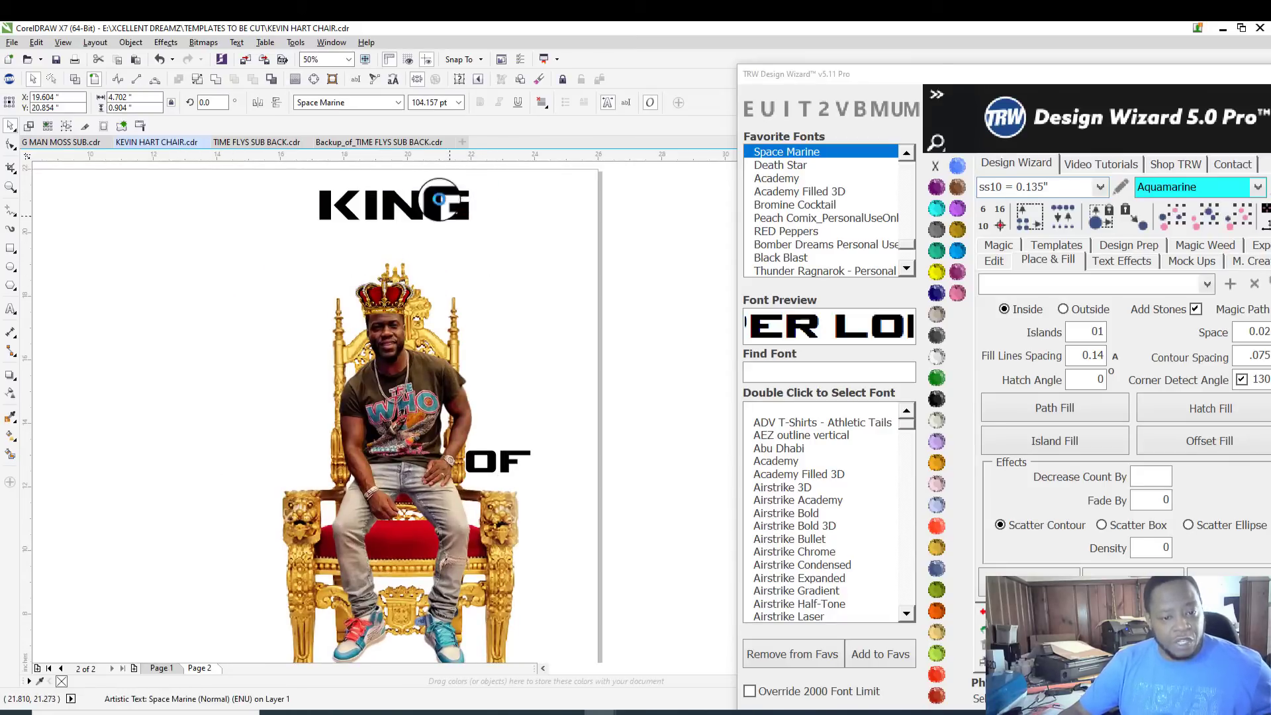
{"action": "scroll", "coordinate": [229, 258], "scroll_direction": "down", "scroll_amount": 2}
{"action": "scroll", "coordinate": [230, 260], "scroll_direction": "up", "scroll_amount": 2}
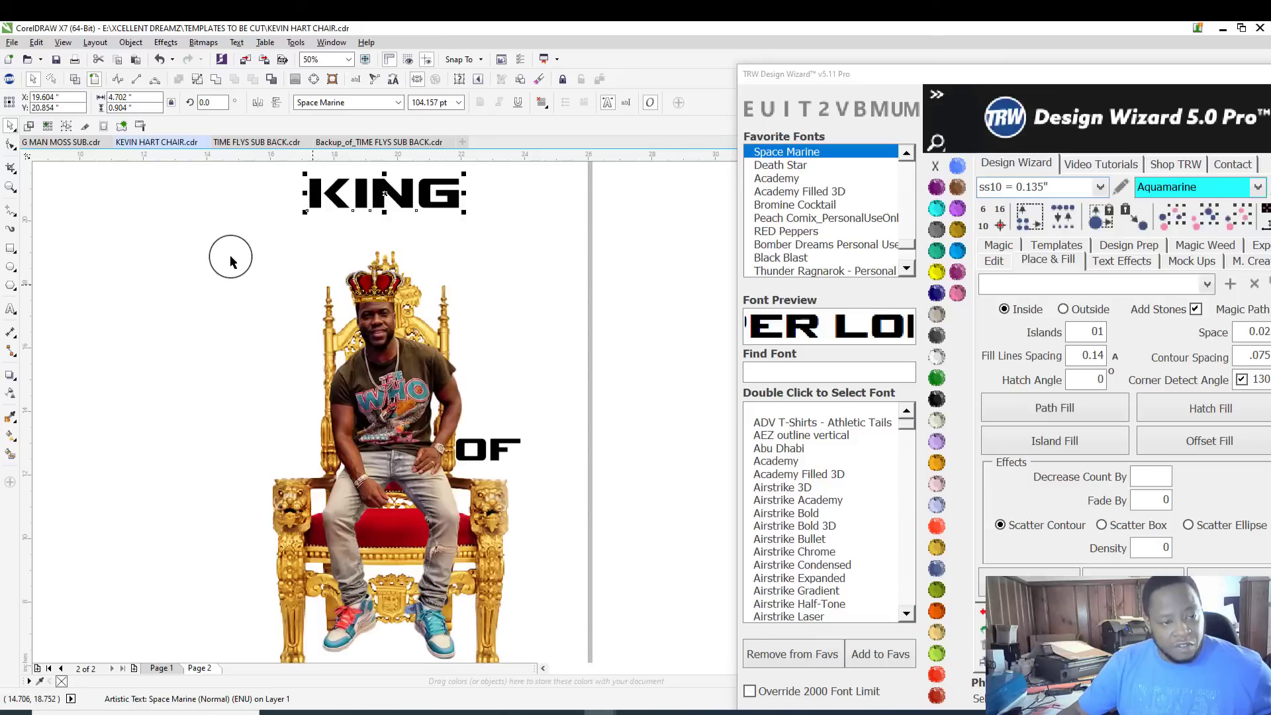
Step: Select the enlarged man, throne and OF text and check their combined size and fit on the page
{"action": "left_click_drag", "start_coordinate": [202, 230], "coordinate": [593, 588]}
{"action": "scroll", "coordinate": [583, 592], "scroll_direction": "down", "scroll_amount": 2}
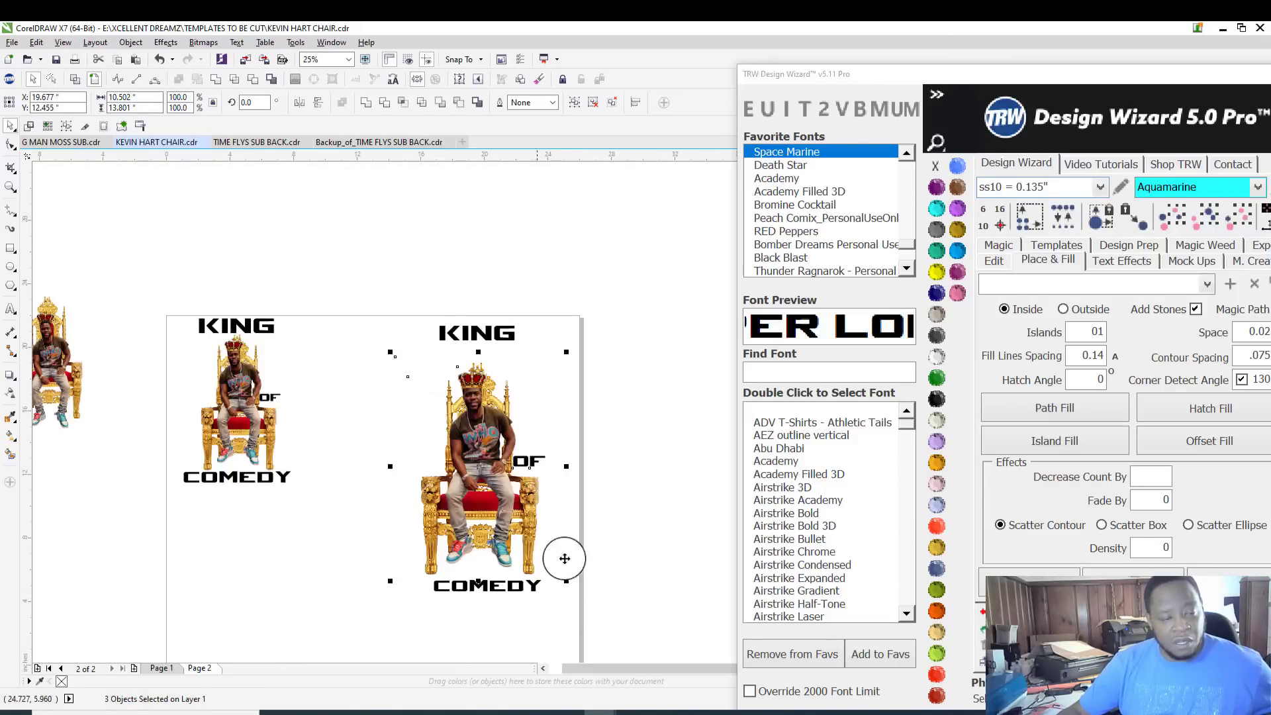
{"action": "scroll", "coordinate": [532, 401], "scroll_direction": "up", "scroll_amount": 2}
{"action": "scroll", "coordinate": [444, 363], "scroll_direction": "down", "scroll_amount": 2}
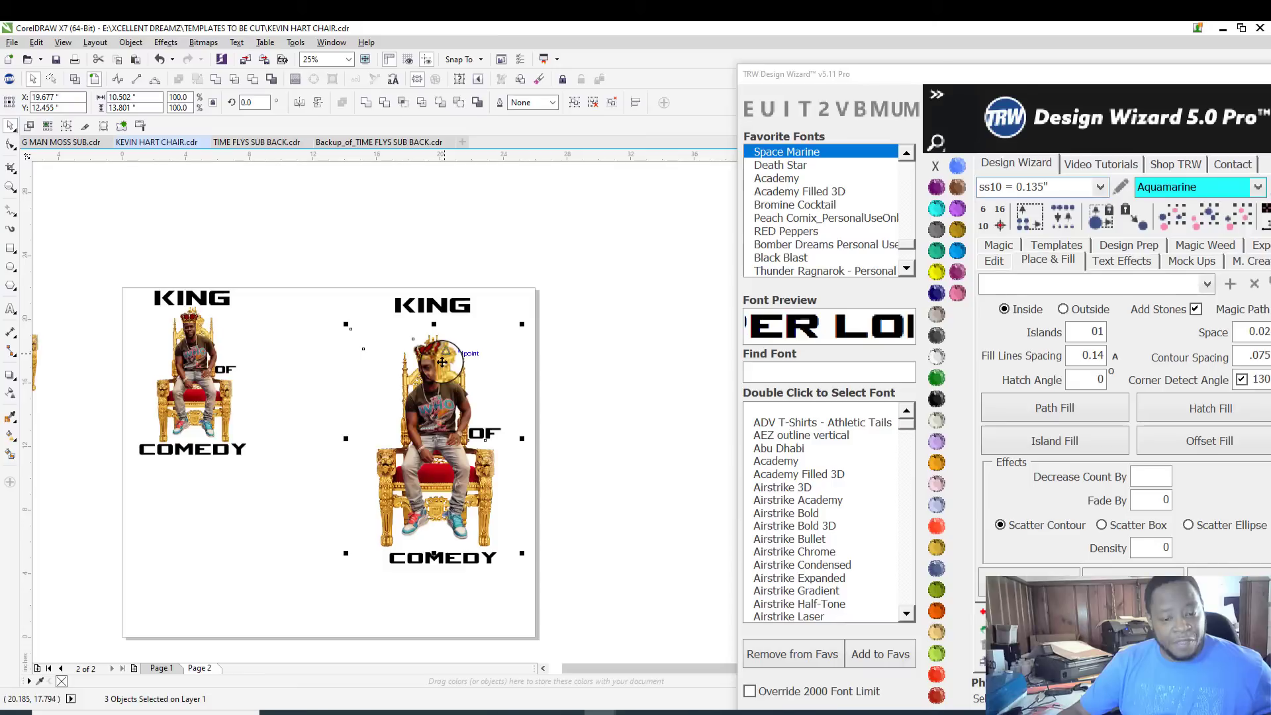
{"action": "scroll", "coordinate": [478, 454], "scroll_direction": "up", "scroll_amount": 2}
{"action": "scroll", "coordinate": [479, 454], "scroll_direction": "down", "scroll_amount": 2}
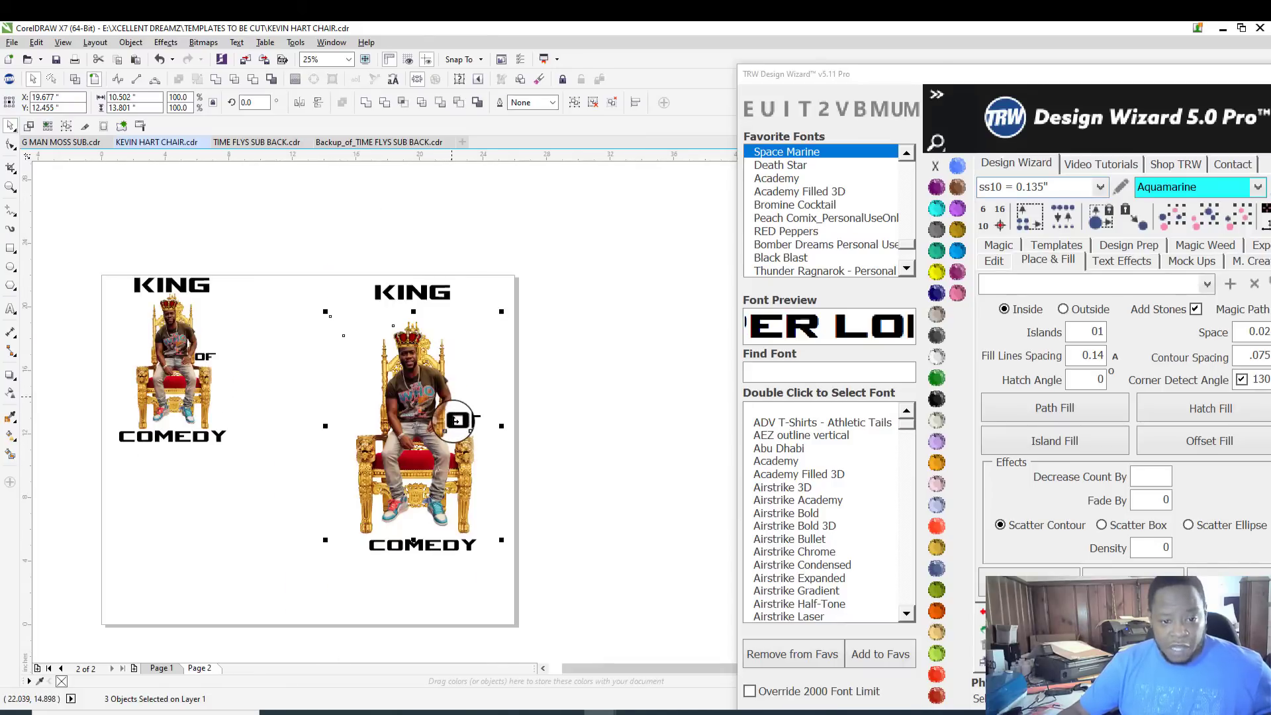
{"action": "scroll", "coordinate": [456, 420], "scroll_direction": "up", "scroll_amount": 2}
{"action": "scroll", "coordinate": [456, 420], "scroll_direction": "down", "scroll_amount": 2}
{"action": "left_click", "coordinate": [431, 275]}
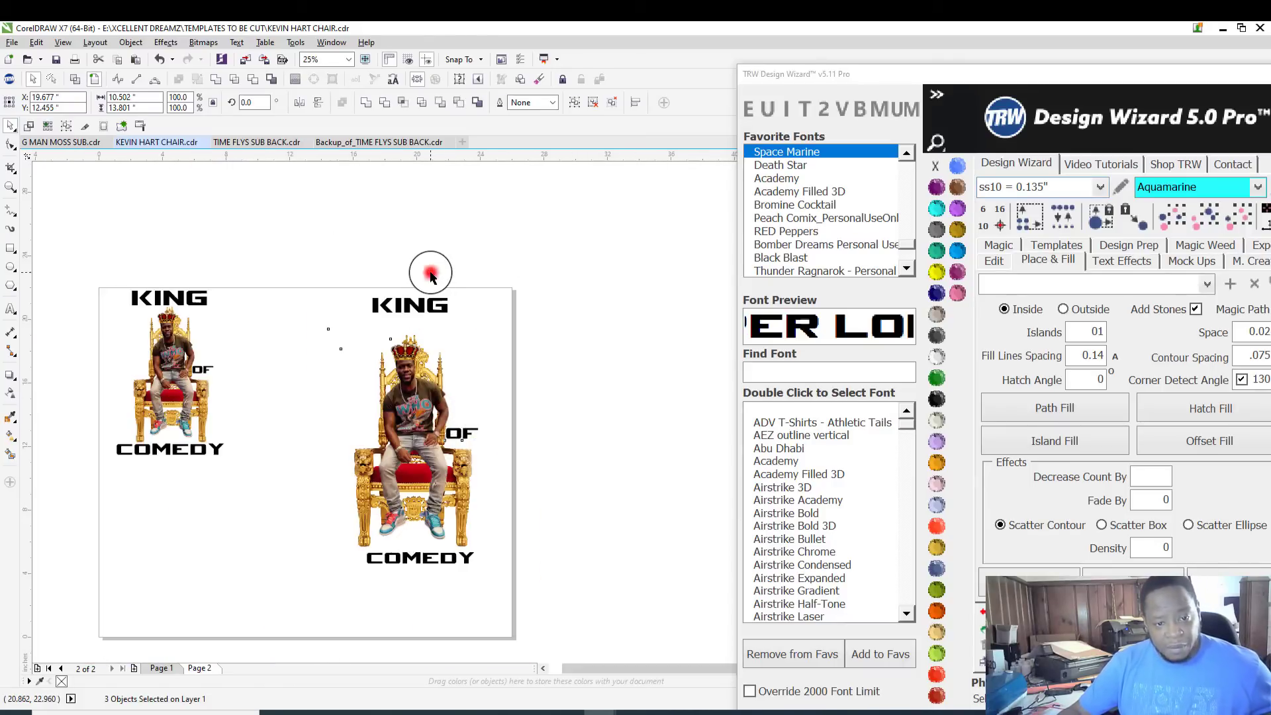
Step: Enlarge the KING text above the enlarged throne about its centre to about 6.77 inches wide
{"action": "scroll", "coordinate": [431, 275], "scroll_direction": "up", "scroll_amount": 1}
{"action": "left_click", "coordinate": [427, 278]}
{"action": "scroll", "coordinate": [425, 292], "scroll_direction": "down", "scroll_amount": 1}
{"action": "scroll", "coordinate": [424, 298], "scroll_direction": "up", "scroll_amount": 1}
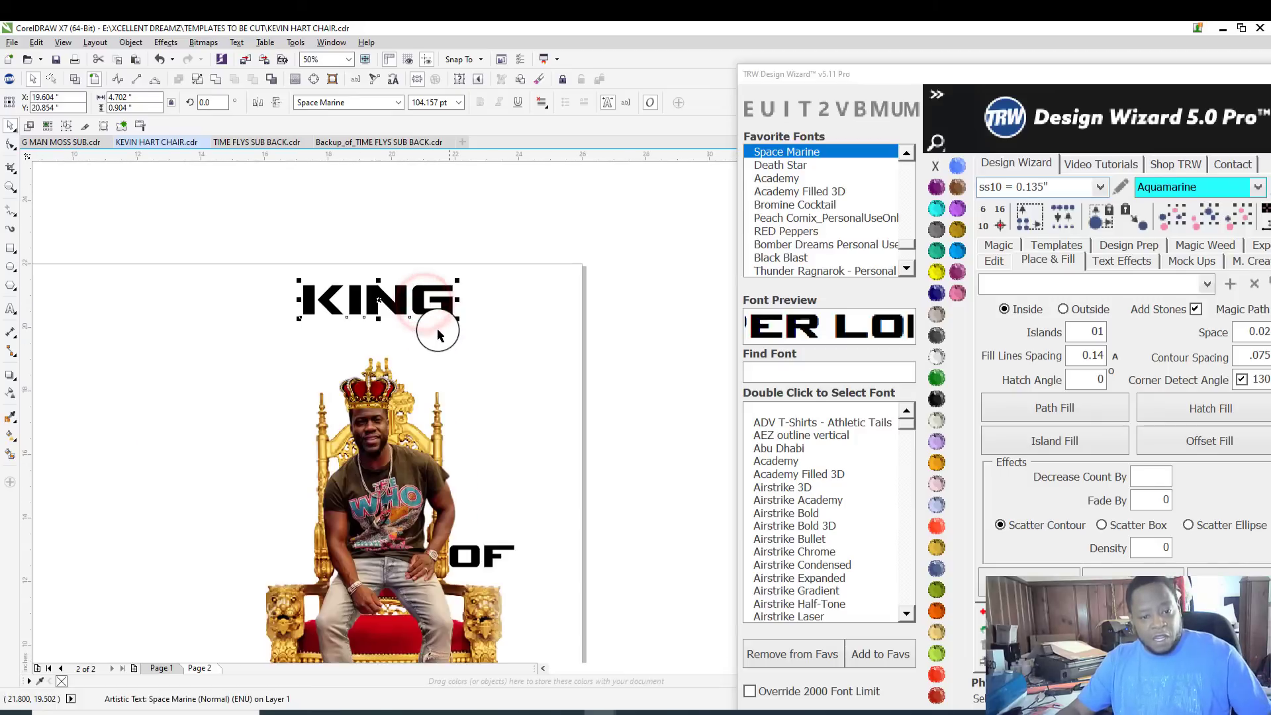
{"action": "left_click_drag", "start_coordinate": [457, 319], "coordinate": [488, 346]}
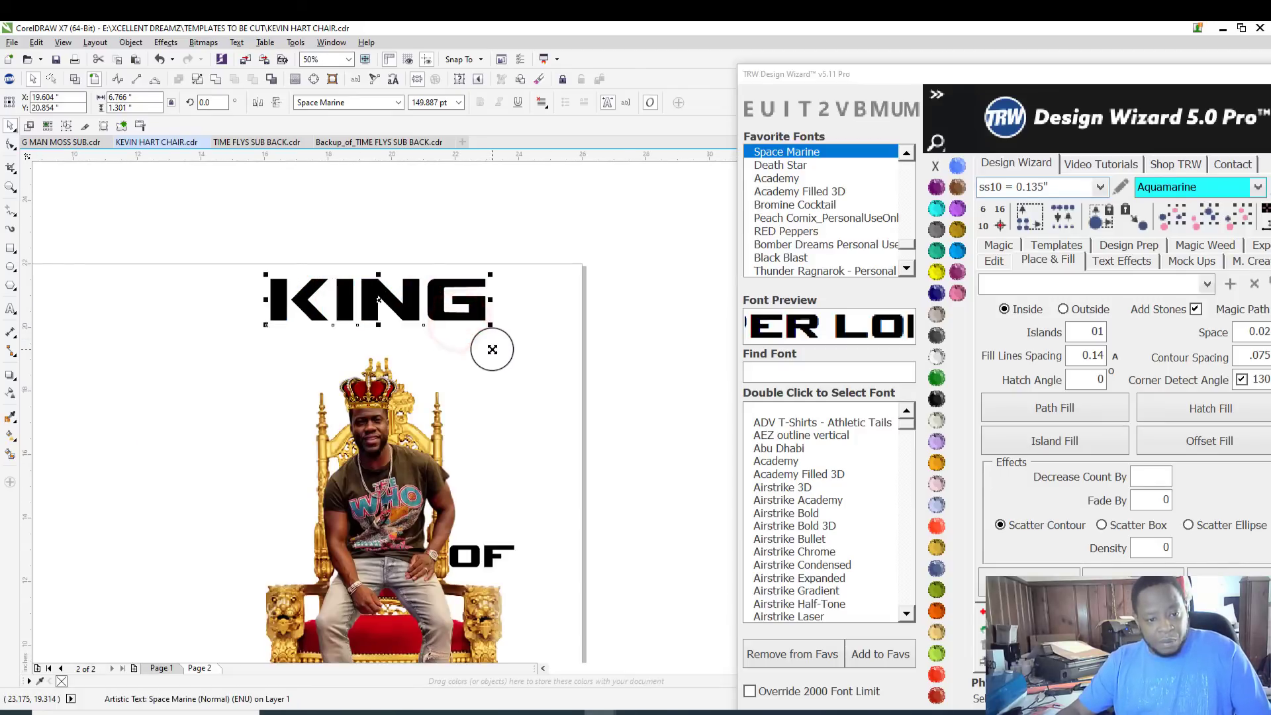
Step: Centre the COMEDY text horizontally with the enlarged throne
{"action": "scroll", "coordinate": [492, 354], "scroll_direction": "down", "scroll_amount": 4}
{"action": "scroll", "coordinate": [492, 354], "scroll_direction": "up", "scroll_amount": 3}
{"action": "left_click", "coordinate": [323, 486]}
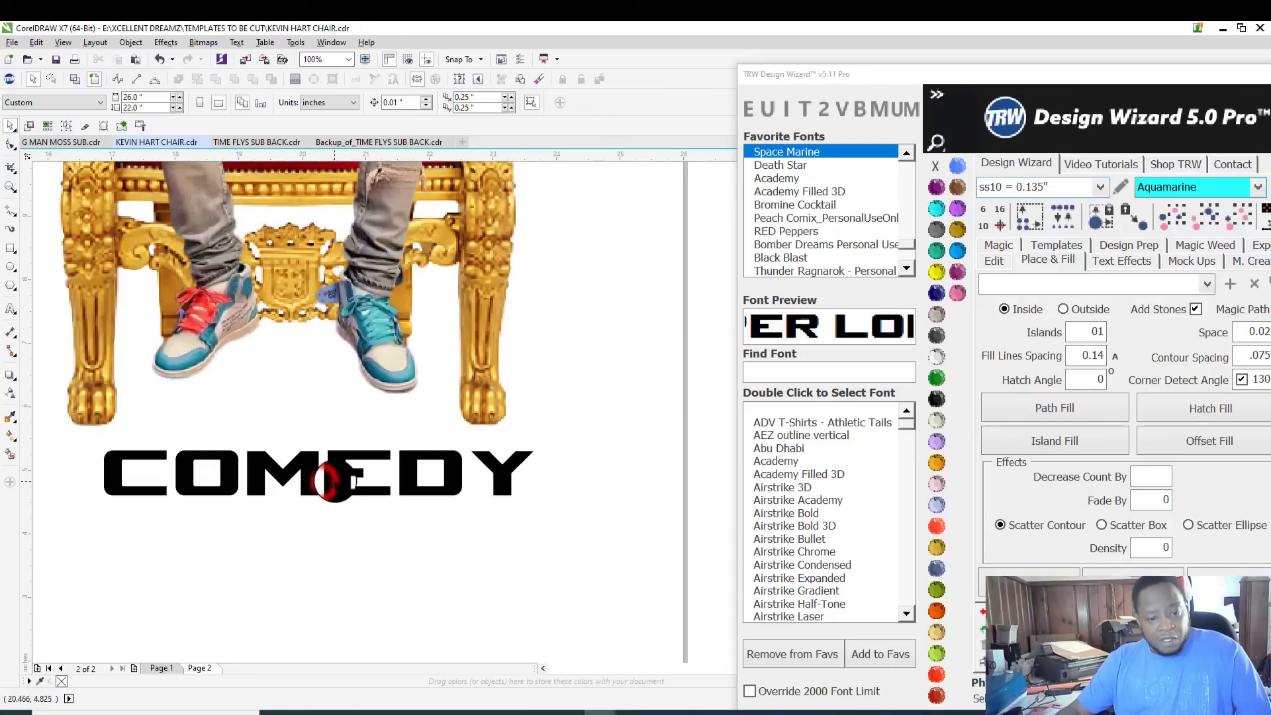
{"action": "left_click", "coordinate": [498, 414]}
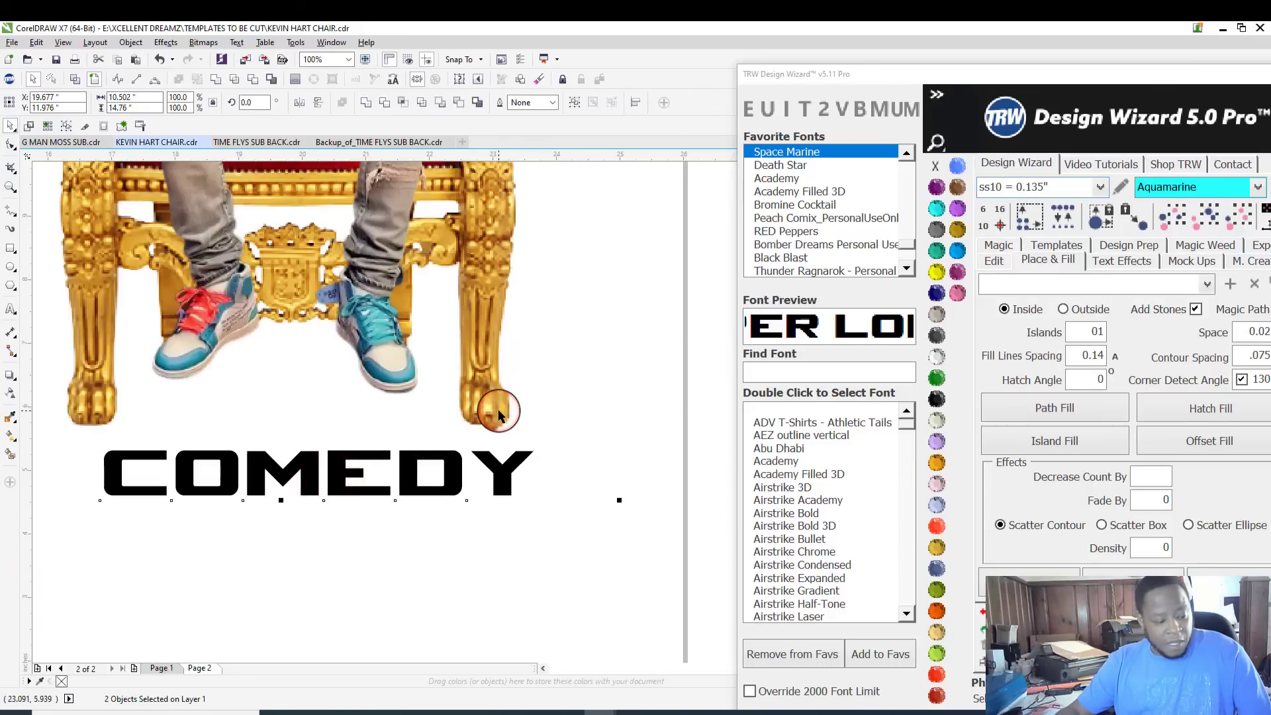
{"action": "key", "text": "c"}
{"action": "scroll", "coordinate": [497, 430], "scroll_direction": "down", "scroll_amount": 2}
{"action": "left_click", "coordinate": [487, 536]}
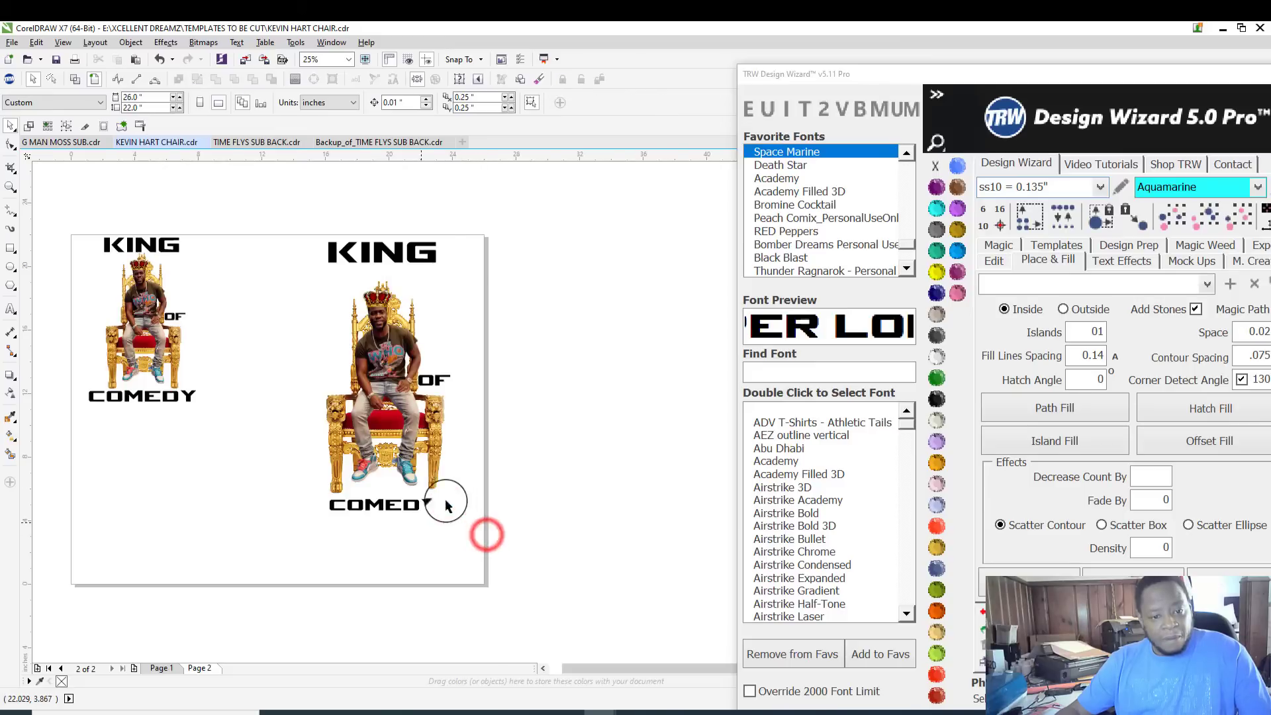
Step: Enlarge the COMEDY text under the enlarged throne about its centre to about 8.7 inches wide
{"action": "scroll", "coordinate": [437, 504], "scroll_direction": "up", "scroll_amount": 1}
{"action": "left_click", "coordinate": [437, 491]}
{"action": "left_click_drag", "start_coordinate": [459, 503], "coordinate": [490, 525]}
{"action": "scroll", "coordinate": [490, 528], "scroll_direction": "down", "scroll_amount": 1}
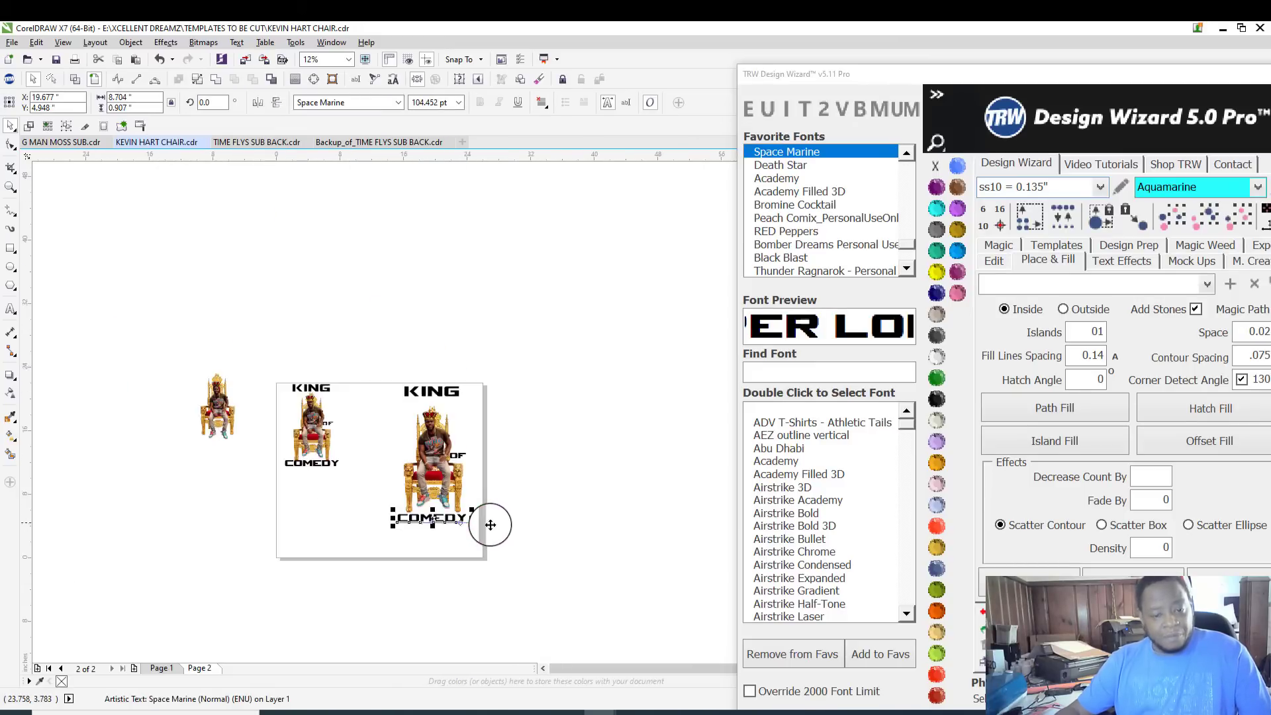
{"action": "scroll", "coordinate": [490, 528], "scroll_direction": "up", "scroll_amount": 1}
{"action": "scroll", "coordinate": [490, 528], "scroll_direction": "down", "scroll_amount": 1}
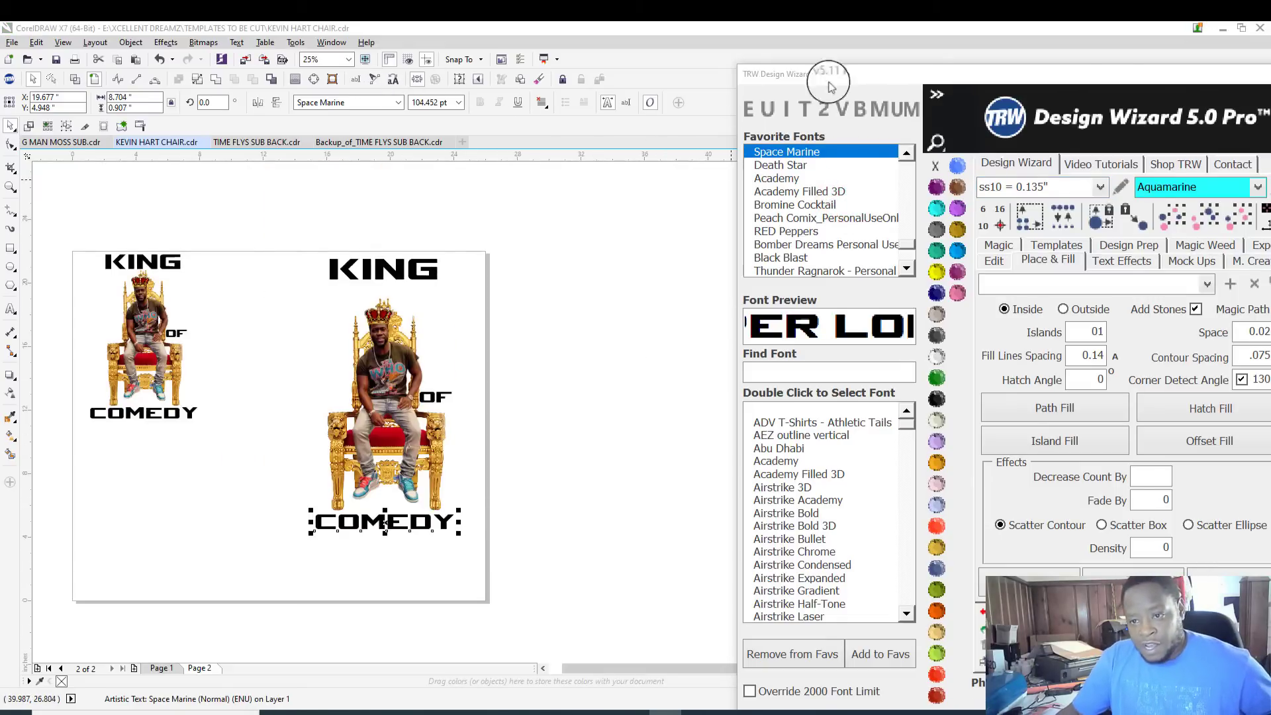
Step: Place a copy of the enlarged KING text between the two designs and bring the original down to just above the crown
{"action": "left_click_drag", "start_coordinate": [1086, 71], "coordinate": [1035, 71]}
{"action": "left_click", "coordinate": [400, 270]}
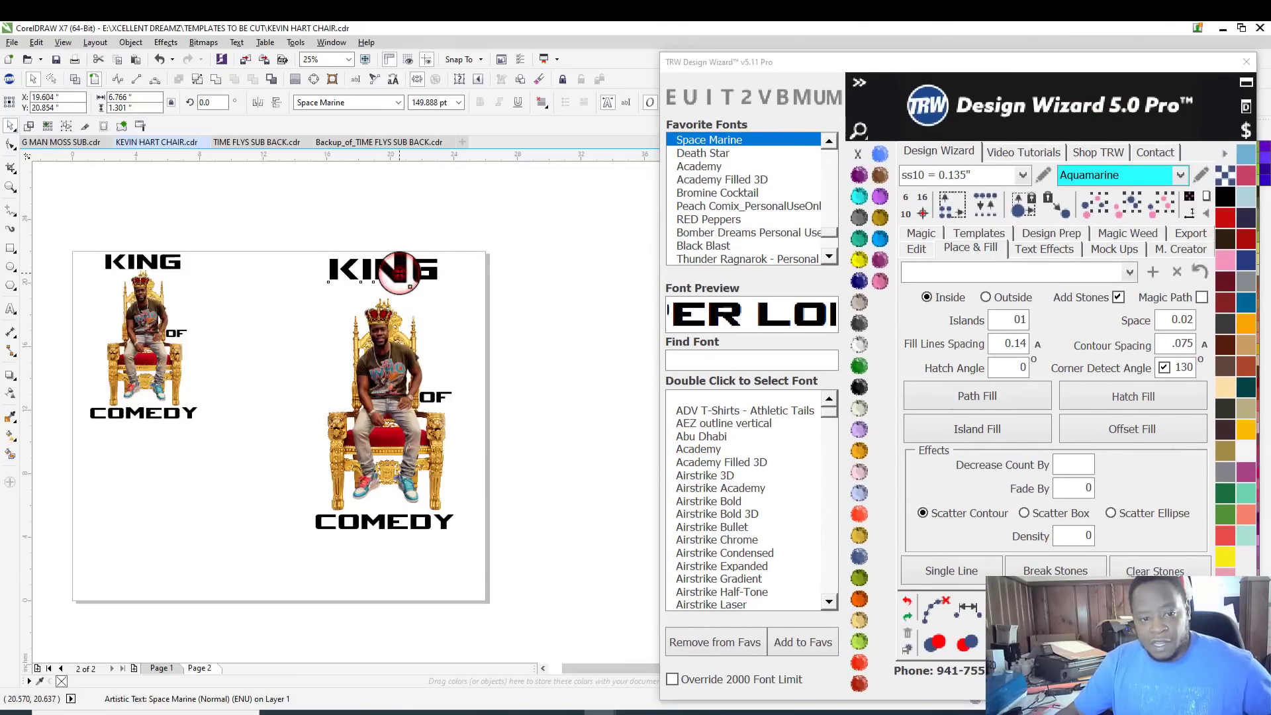
{"action": "left_click_drag", "start_coordinate": [400, 271], "coordinate": [264, 292]}
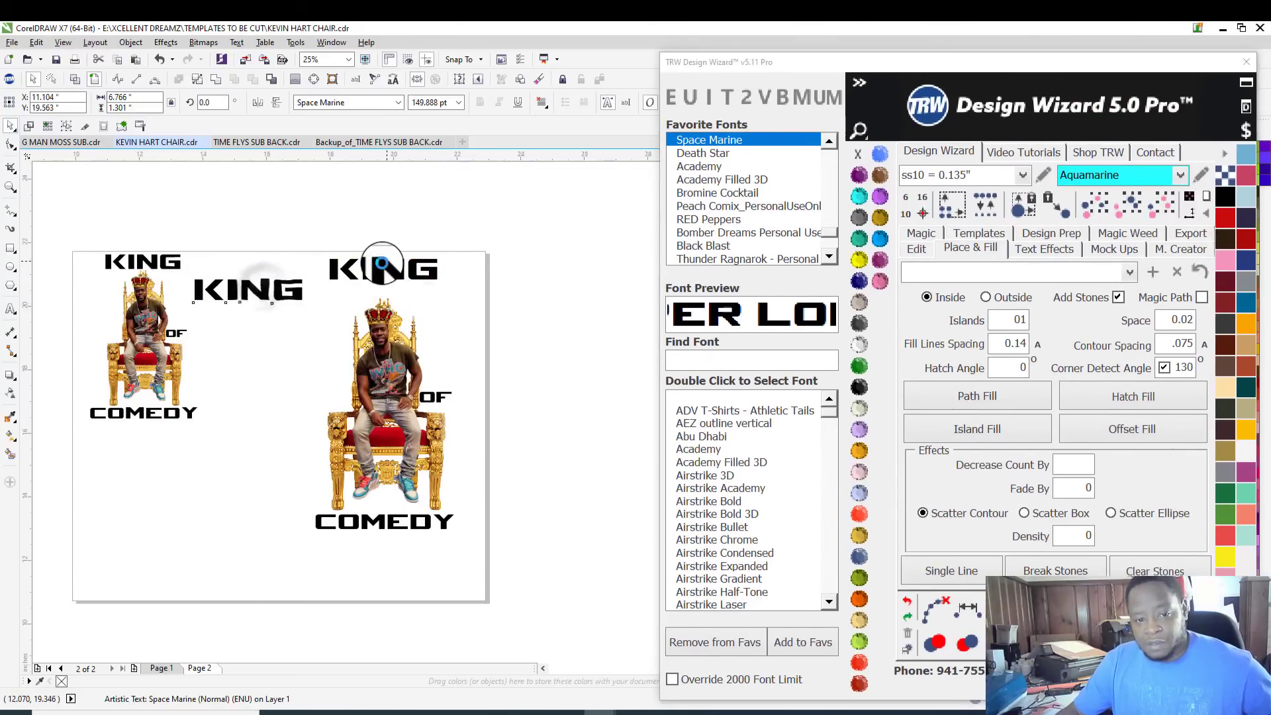
{"action": "scroll", "coordinate": [383, 265], "scroll_direction": "up", "scroll_amount": 4}
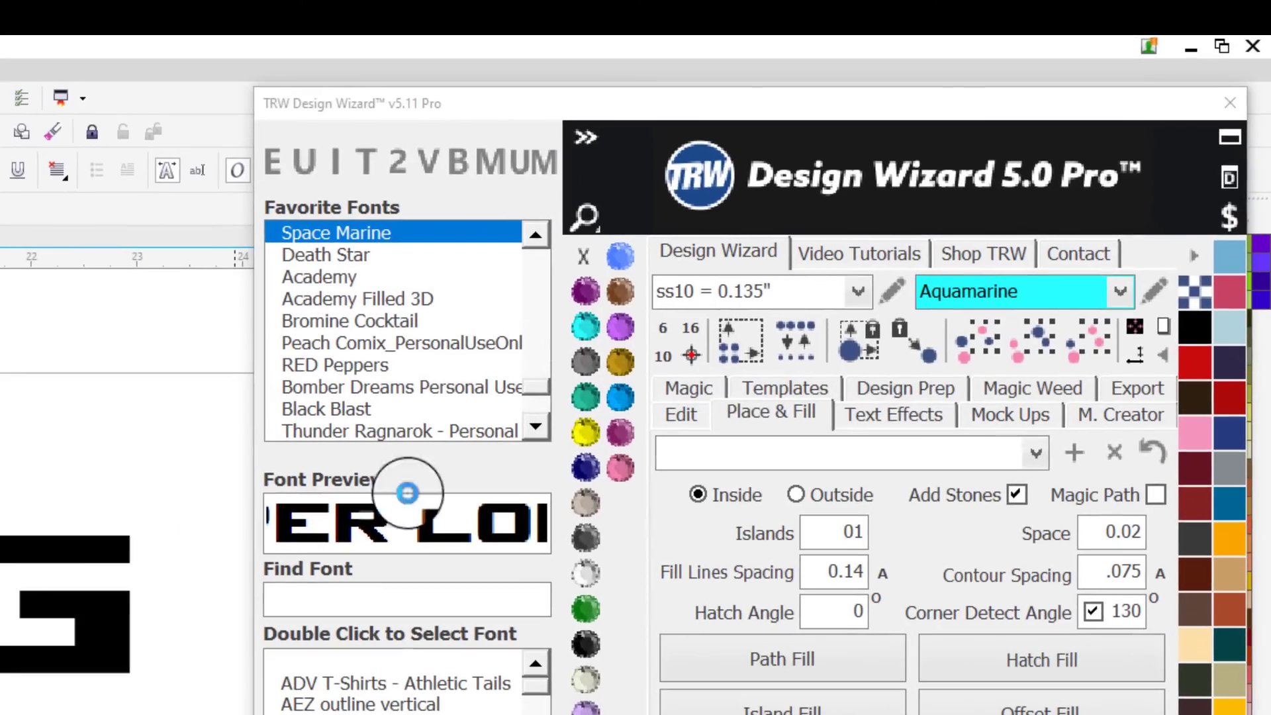
Step: Choose the Arch Bottom envelope and the 3 Color Live Text preset as the text effect for the KING text above the enlarged throne
{"action": "left_click", "coordinate": [895, 419]}
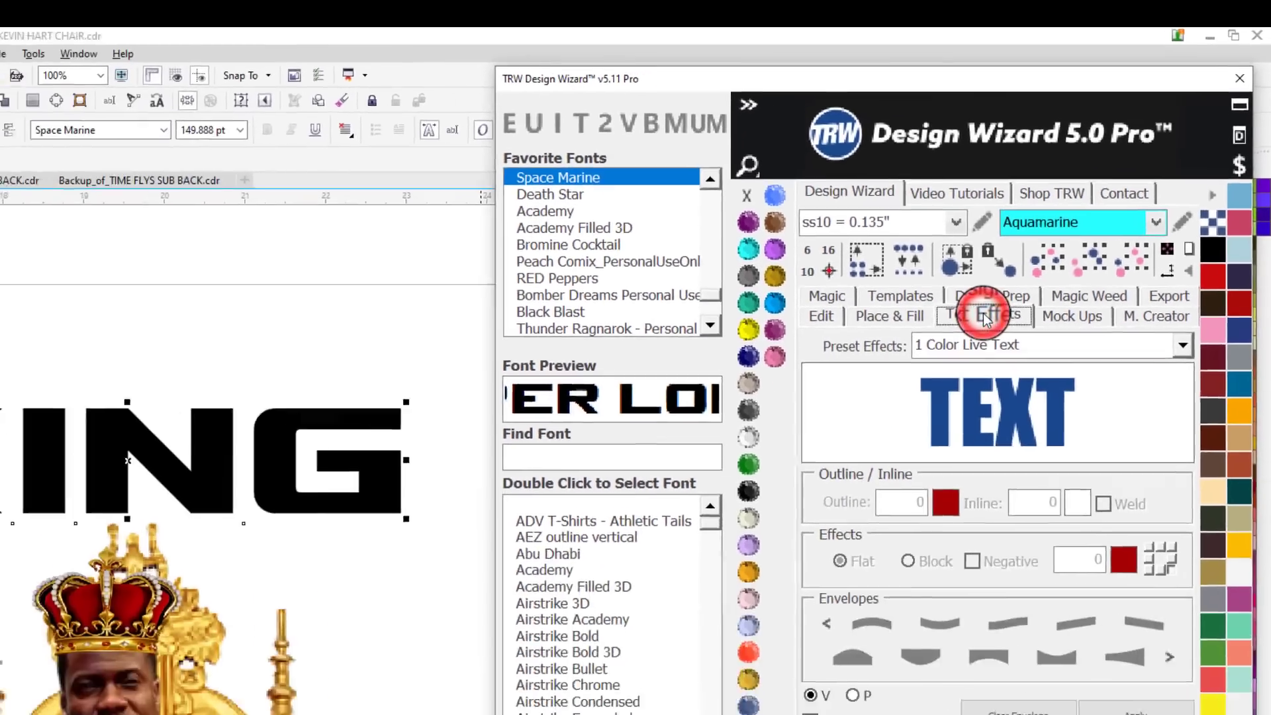
{"action": "scroll", "coordinate": [518, 444], "scroll_direction": "down", "scroll_amount": 3}
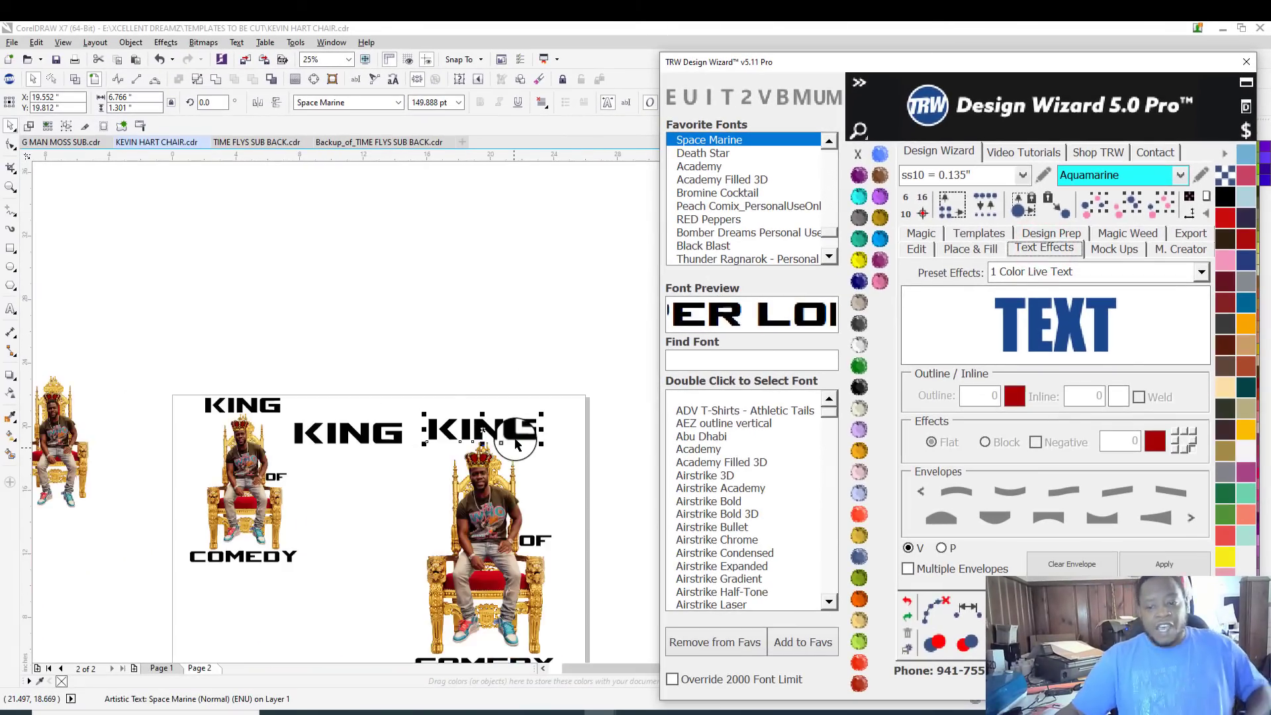
{"action": "scroll", "coordinate": [518, 444], "scroll_direction": "up", "scroll_amount": 2}
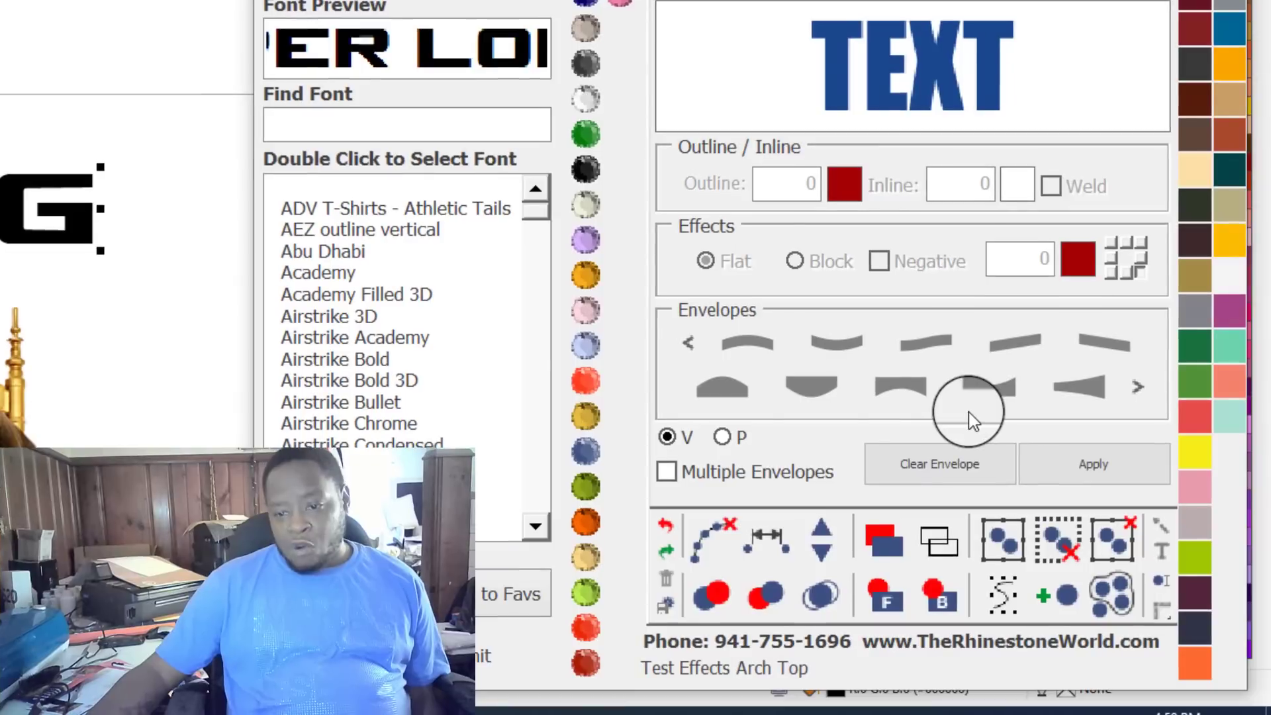
{"action": "left_click", "coordinate": [911, 391]}
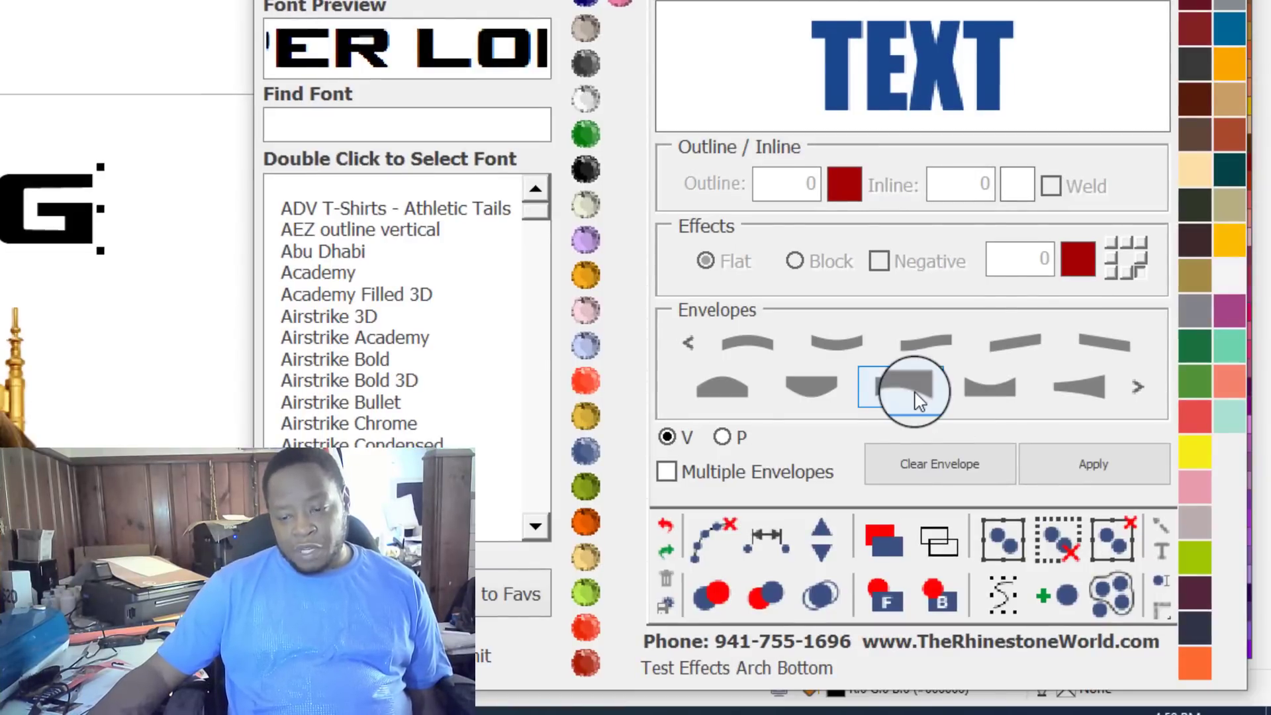
{"action": "left_click", "coordinate": [914, 391]}
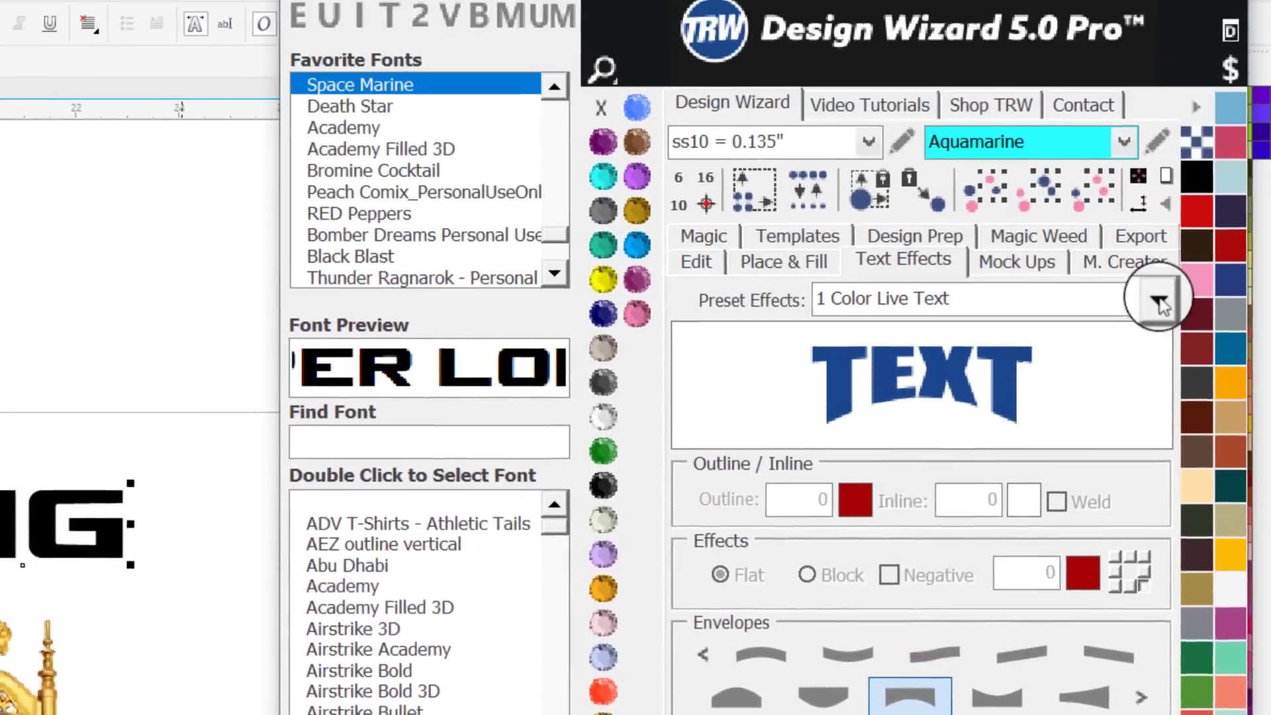
{"action": "left_click", "coordinate": [1159, 303]}
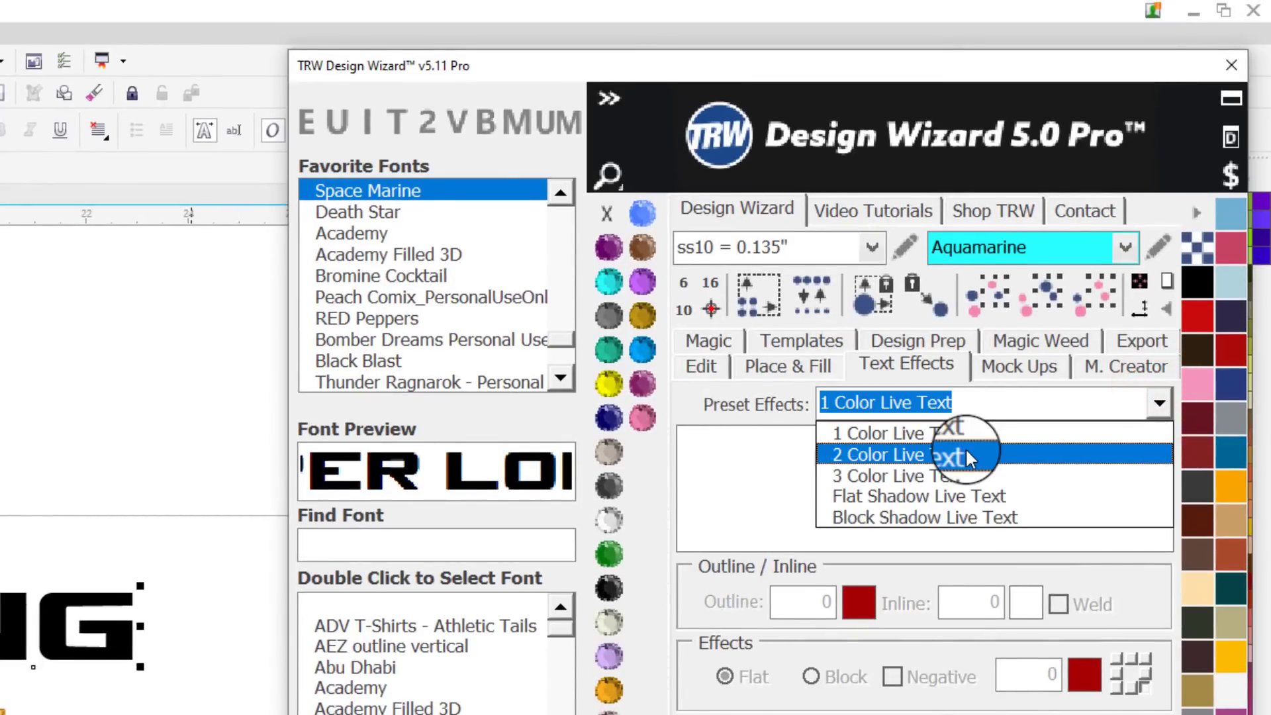
{"action": "left_click", "coordinate": [943, 477]}
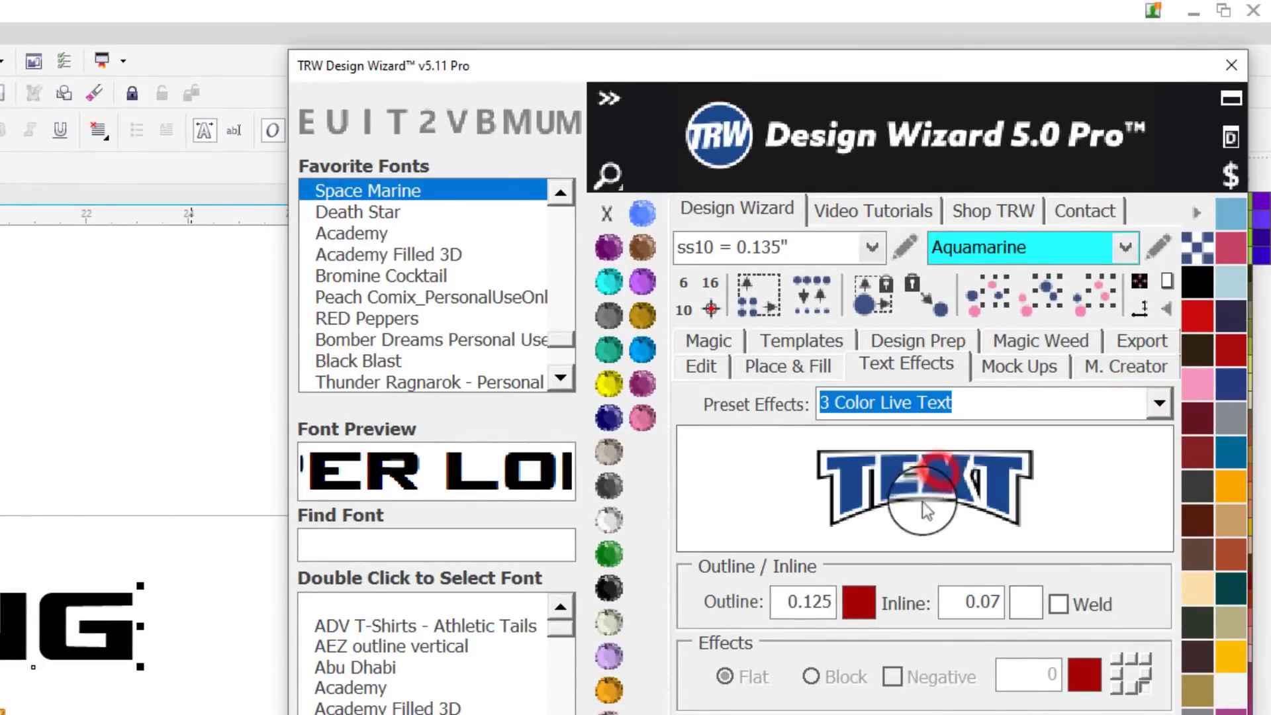
Step: Set the text effect's outline colour to black
{"action": "left_click", "coordinate": [864, 597]}
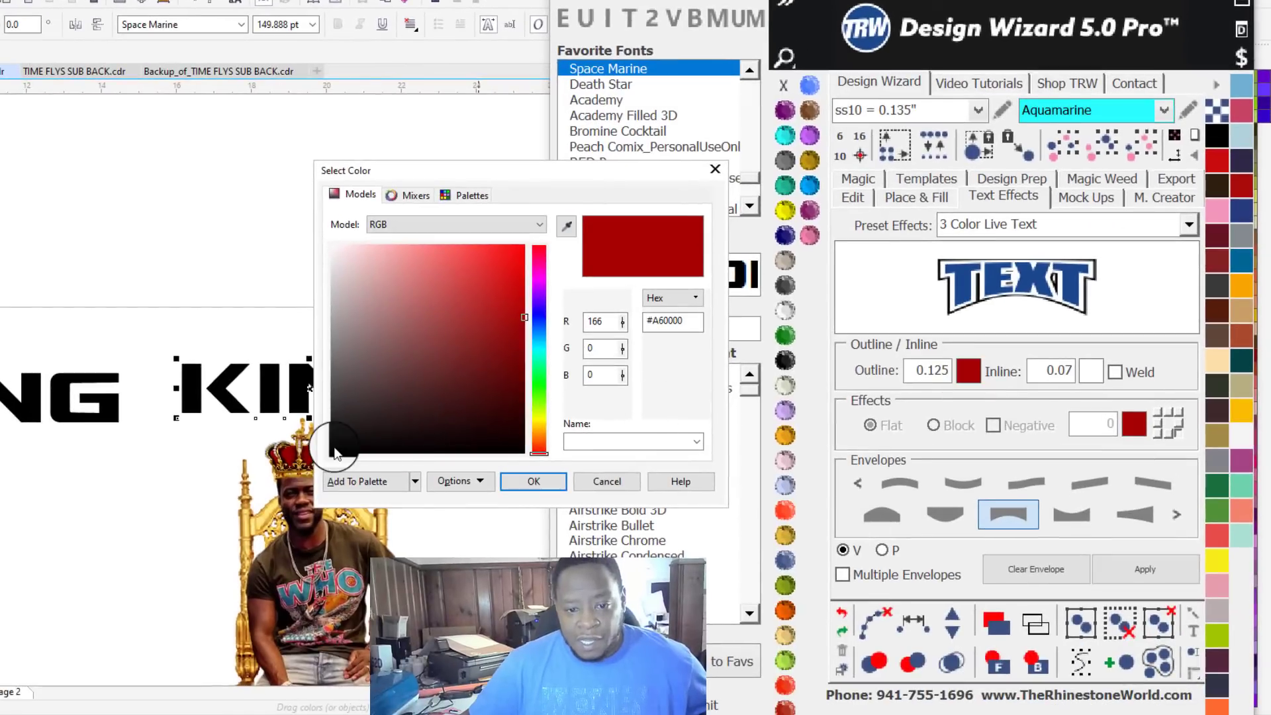
{"action": "left_click", "coordinate": [331, 452]}
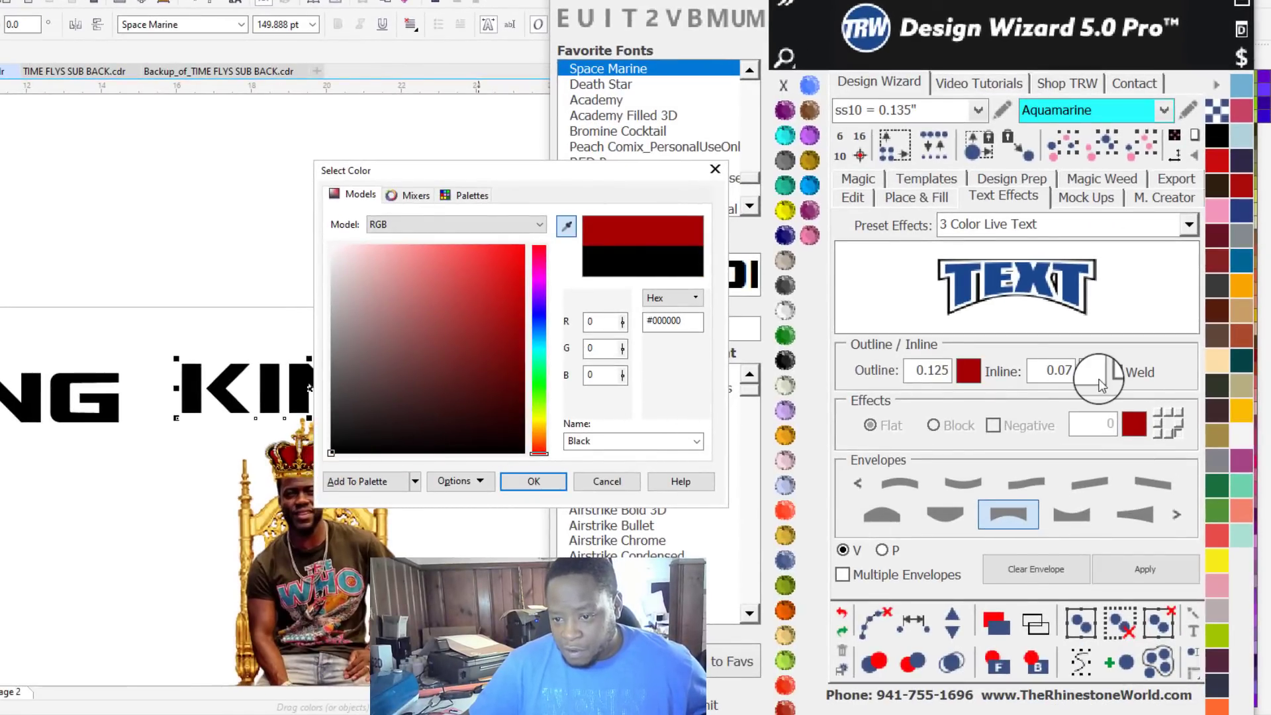
{"action": "left_click", "coordinate": [1113, 375]}
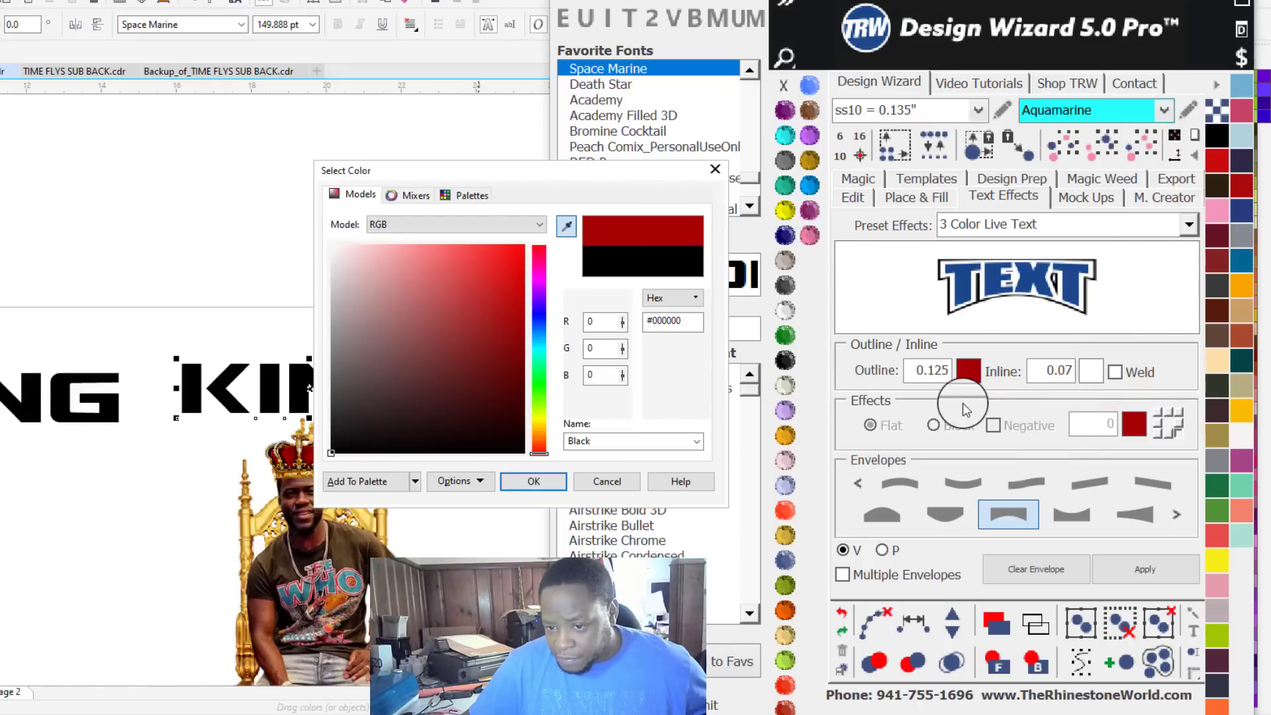
{"action": "left_click", "coordinate": [1134, 428]}
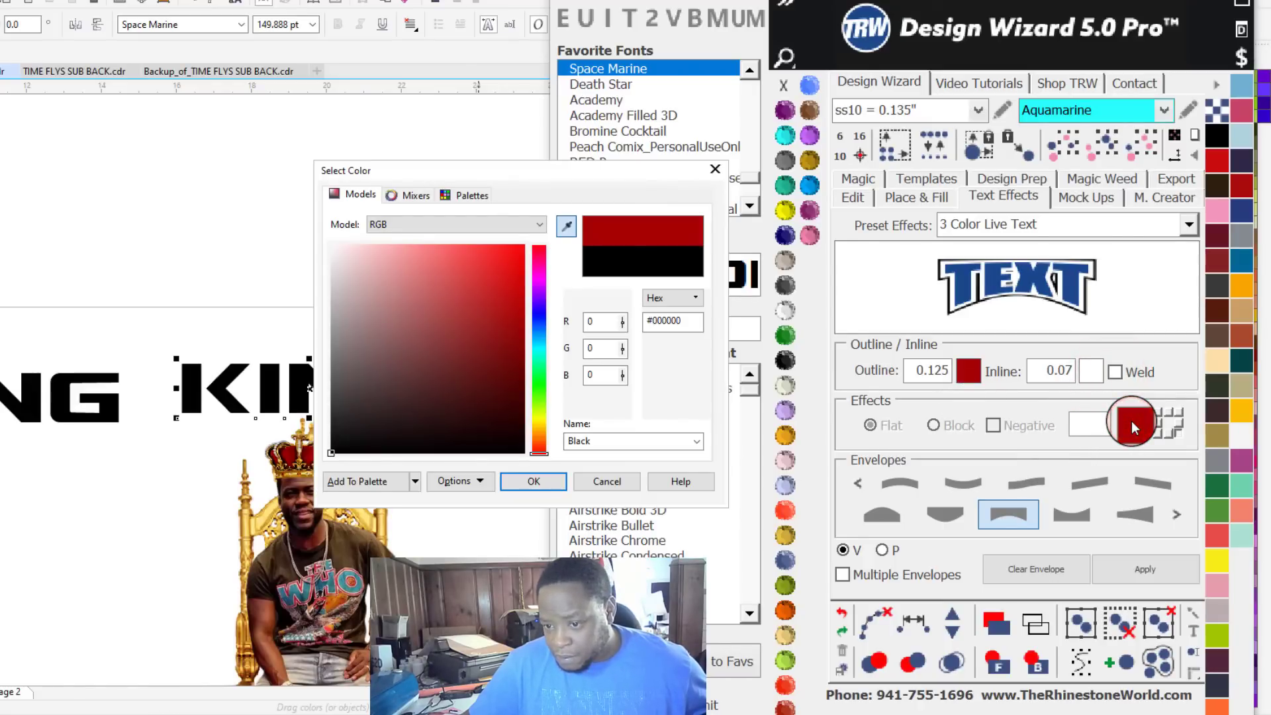
{"action": "left_click", "coordinate": [534, 480]}
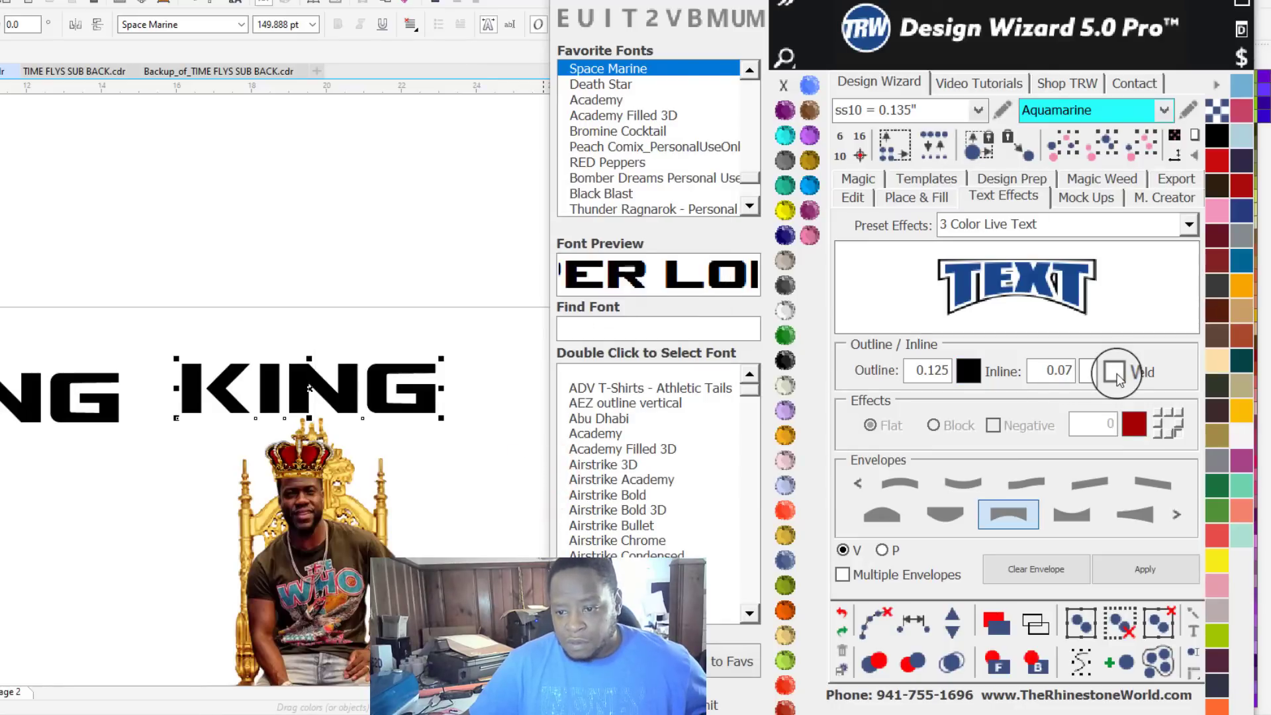
Step: Set the text effect's inline colour to the gold #F2CA4F sampled from the throne
{"action": "left_click", "coordinate": [1116, 374]}
{"action": "left_click", "coordinate": [1116, 374]}
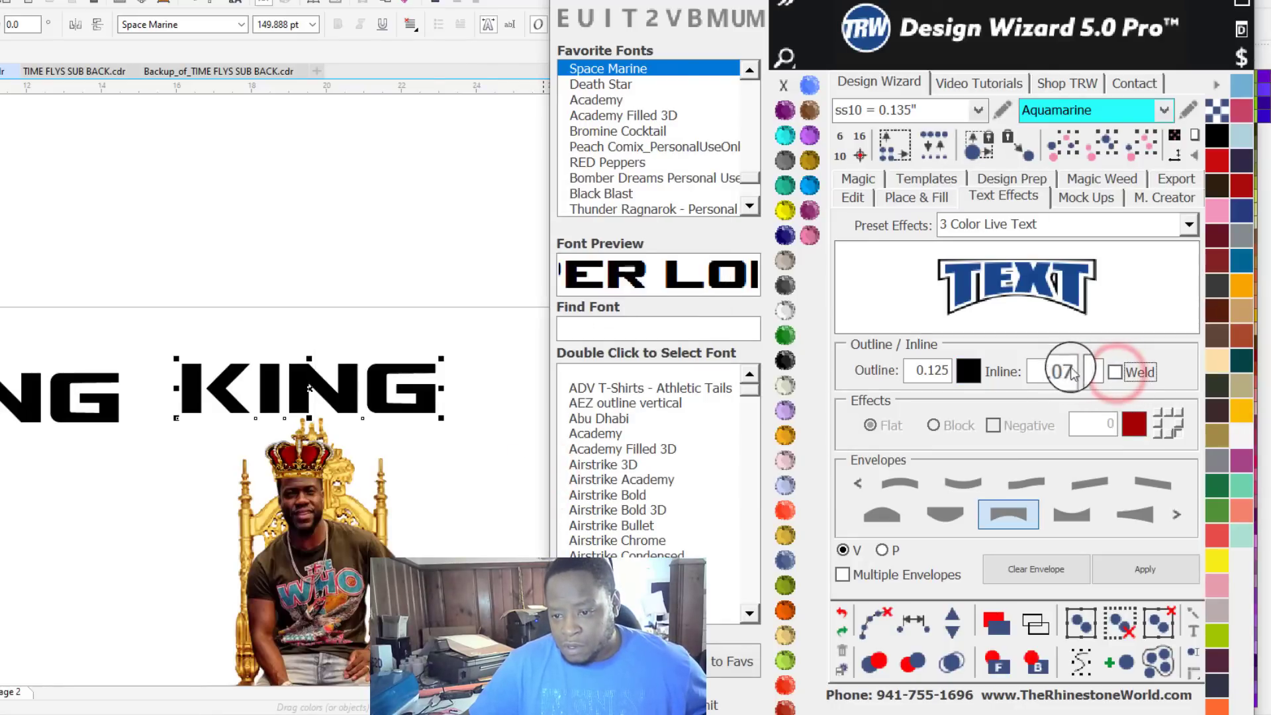
{"action": "left_click", "coordinate": [1092, 372]}
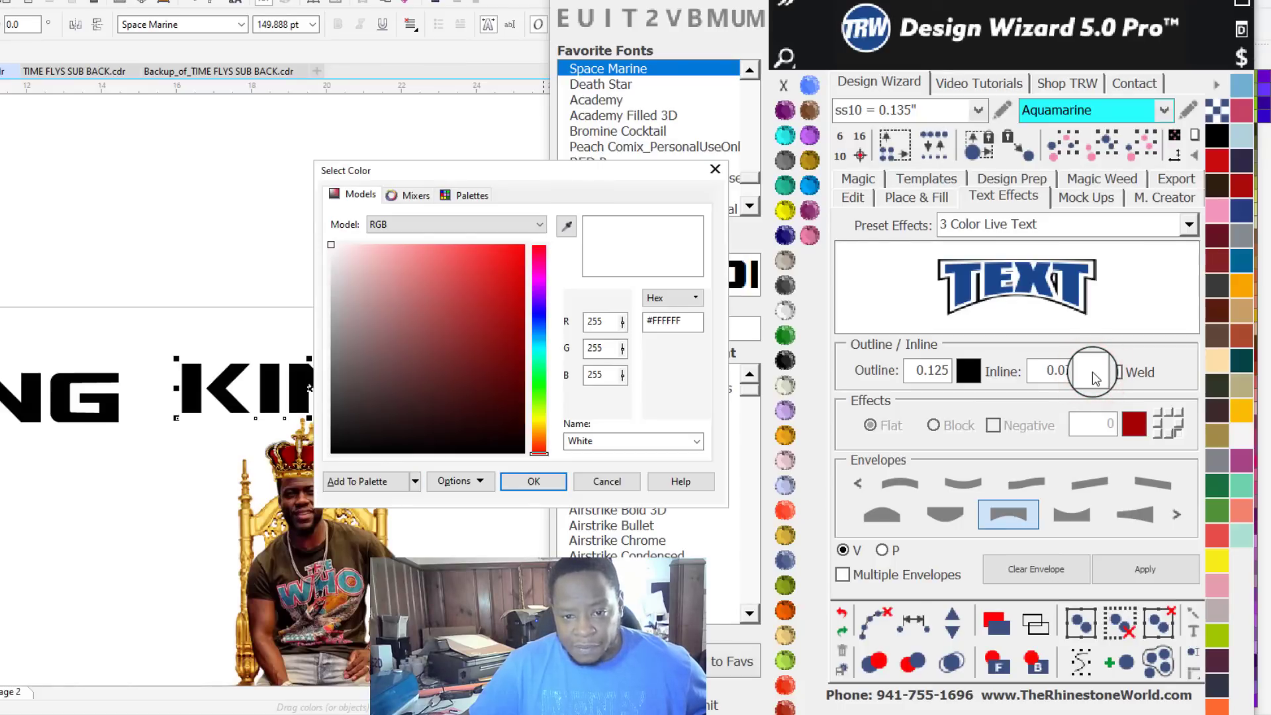
{"action": "left_click", "coordinate": [566, 226]}
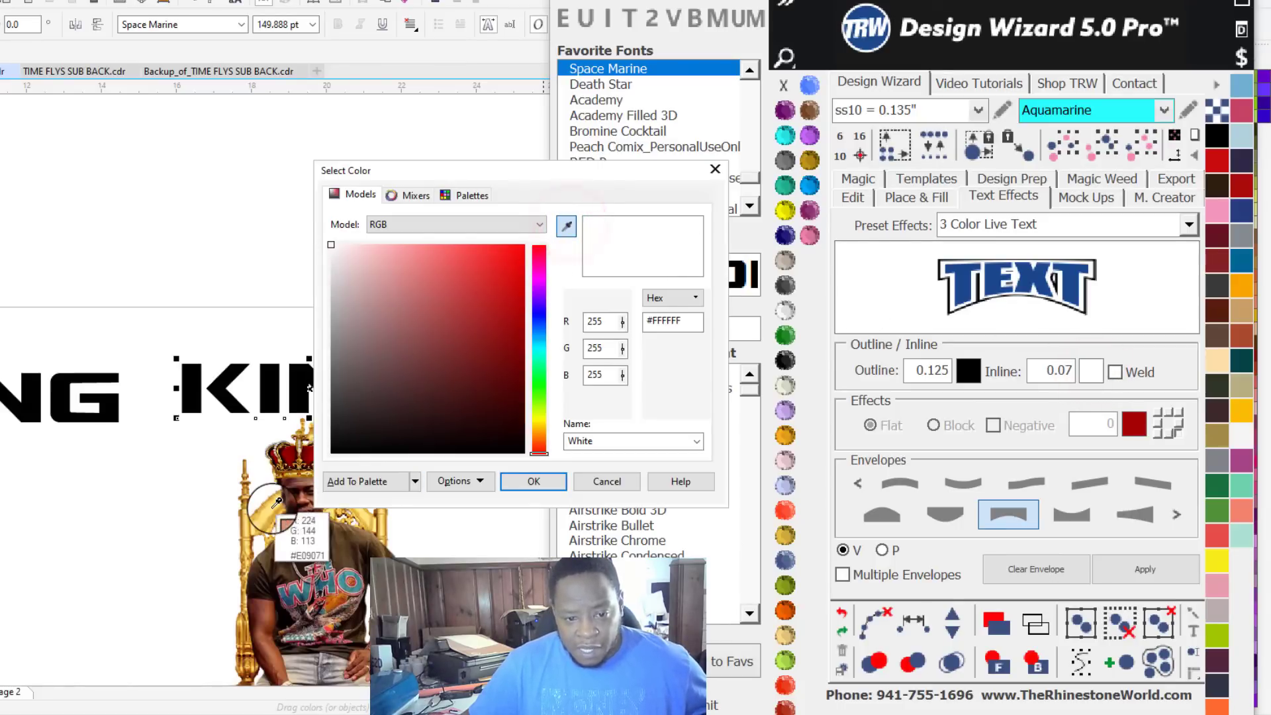
{"action": "left_click", "coordinate": [250, 521]}
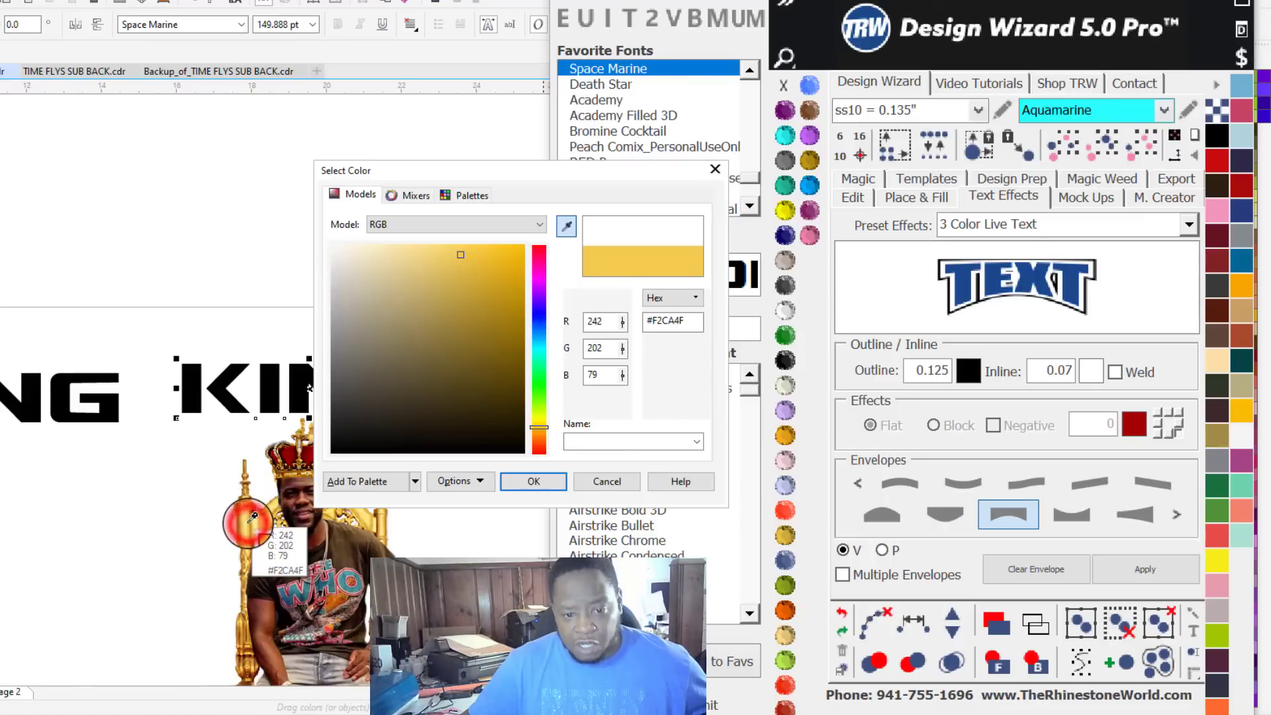
{"action": "left_click", "coordinate": [547, 482]}
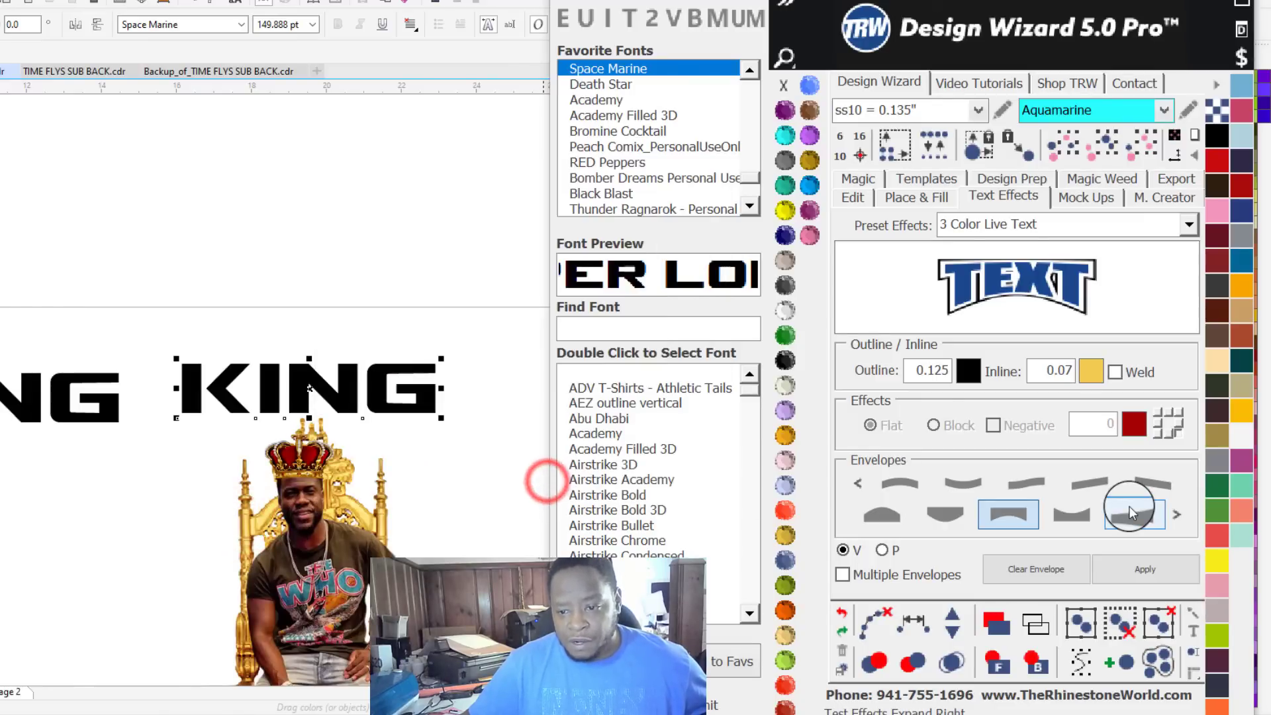
Step: Apply the text effect to the KING text and lower the arched lettering about 0.24 inches toward the crown
{"action": "left_click", "coordinate": [990, 576]}
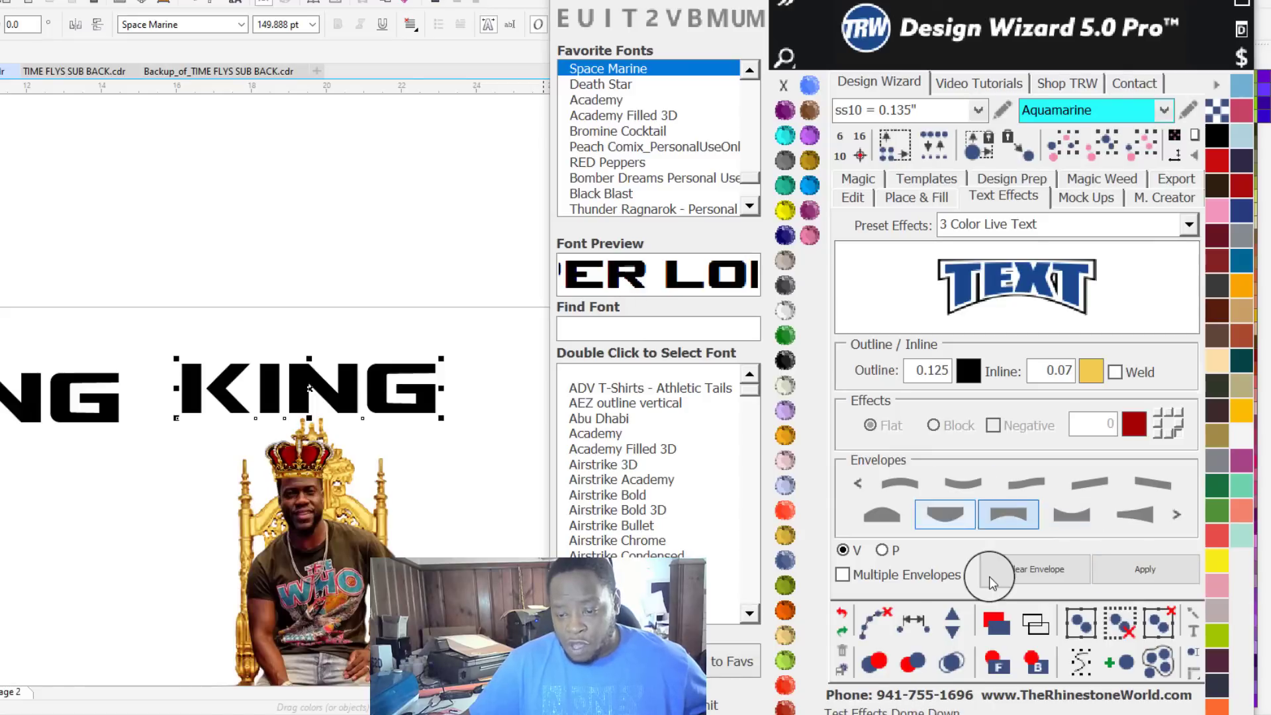
{"action": "left_click", "coordinate": [1130, 565]}
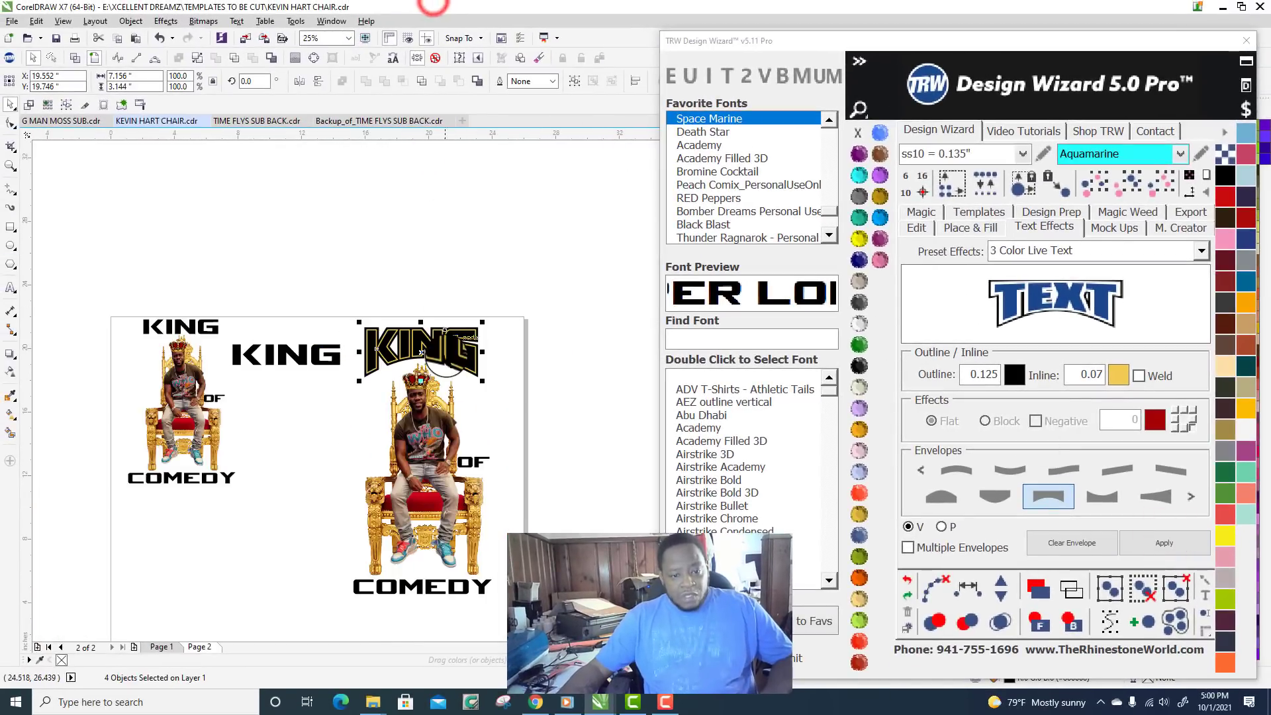
{"action": "scroll", "coordinate": [437, 370], "scroll_direction": "up", "scroll_amount": 1}
{"action": "left_click_drag", "start_coordinate": [409, 321], "coordinate": [412, 329]}
{"action": "scroll", "coordinate": [411, 331], "scroll_direction": "down", "scroll_amount": 3}
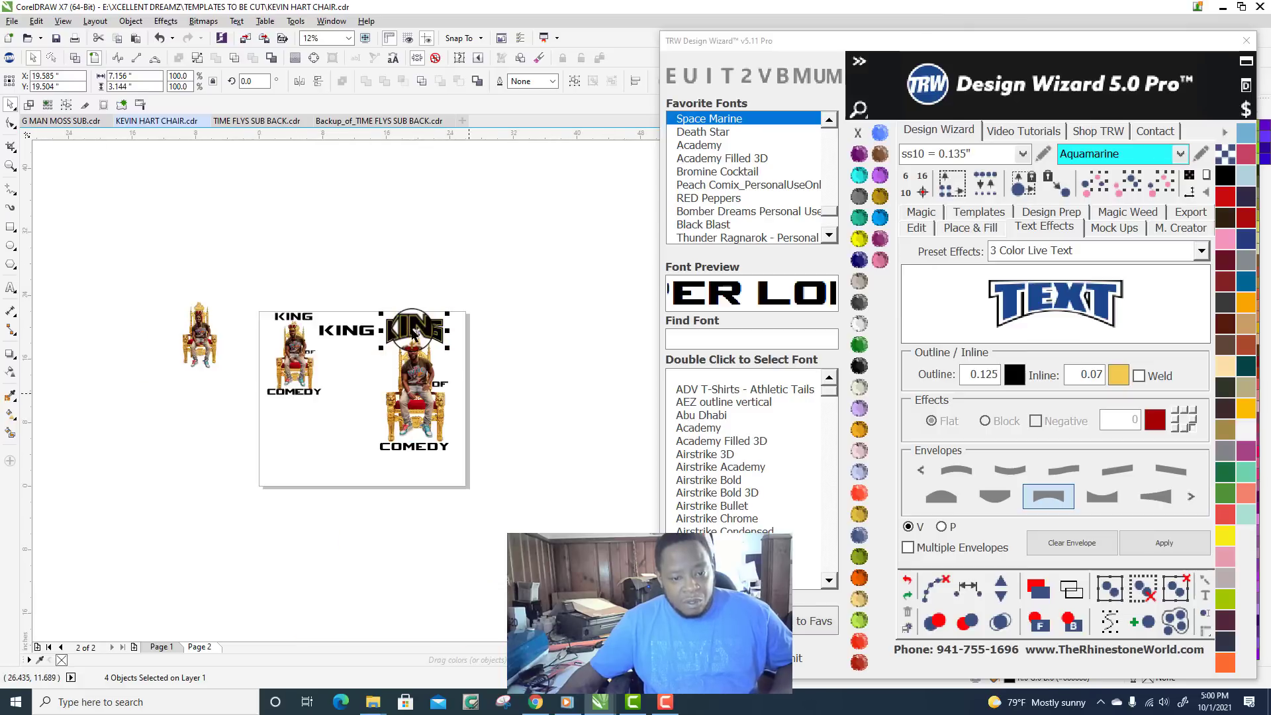
{"action": "scroll", "coordinate": [354, 463], "scroll_direction": "up", "scroll_amount": 3}
{"action": "scroll", "coordinate": [355, 506], "scroll_direction": "down", "scroll_amount": 3}
{"action": "scroll", "coordinate": [354, 506], "scroll_direction": "up", "scroll_amount": 1}
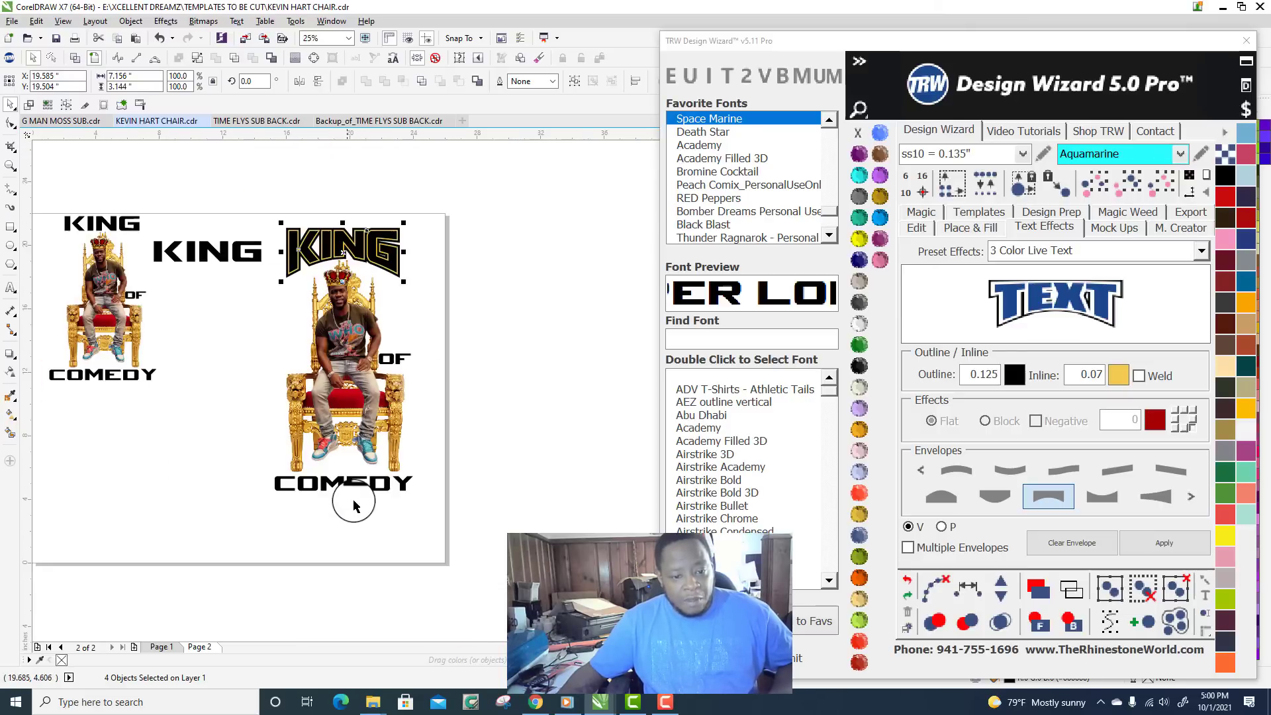
Step: Try the 3 Color Live Text effect with the Arch Top envelope on the COMEDY text under the enlarged throne, and undo it
{"action": "left_click", "coordinate": [388, 482]}
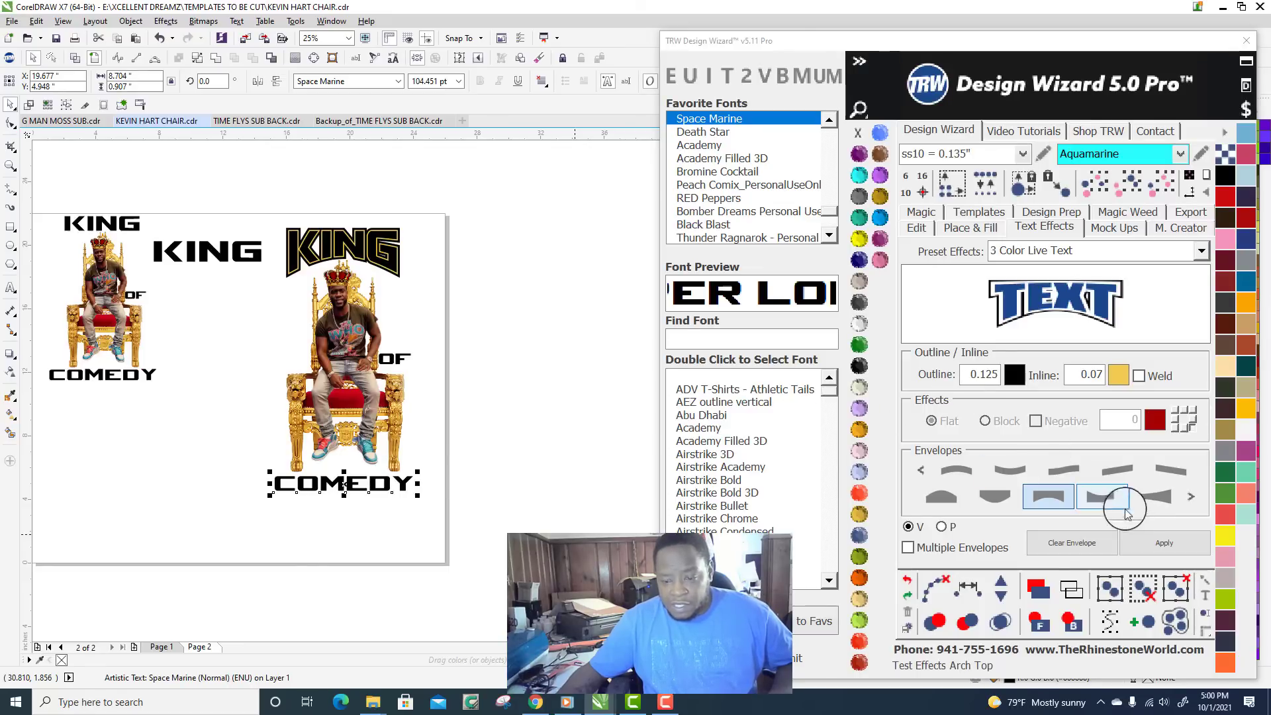
{"action": "left_click", "coordinate": [1098, 498]}
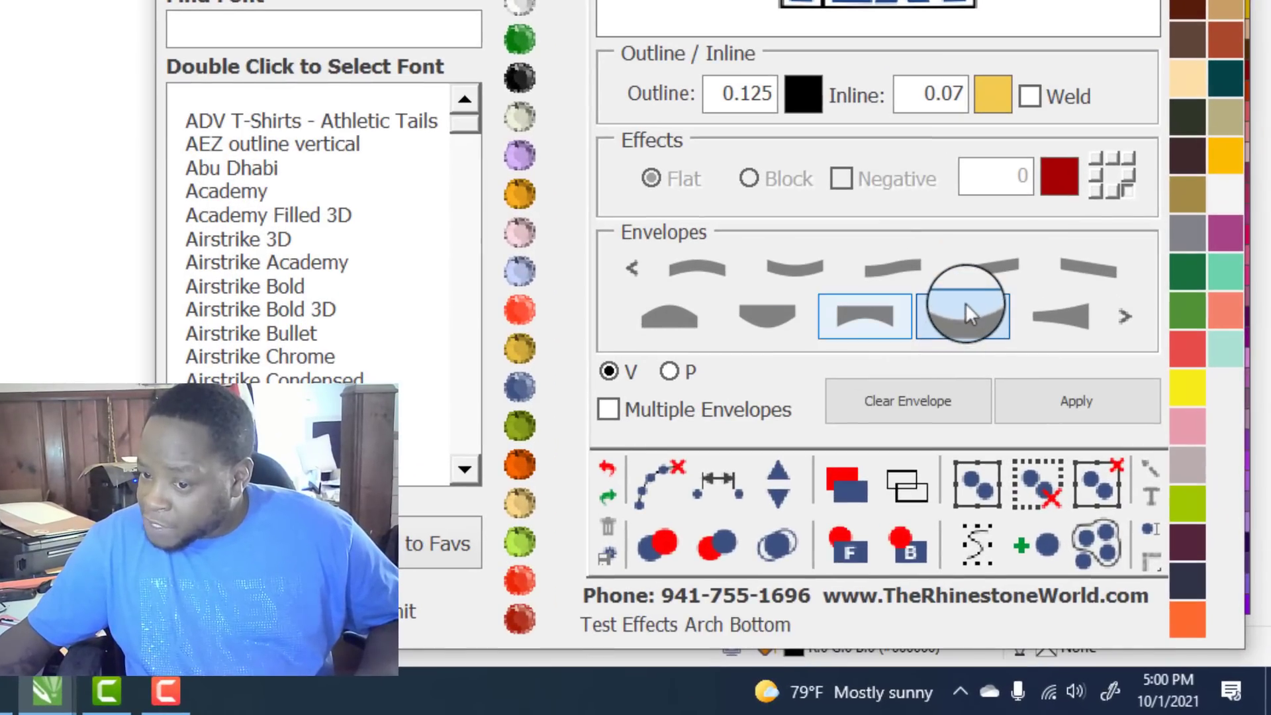
{"action": "left_click", "coordinate": [965, 303]}
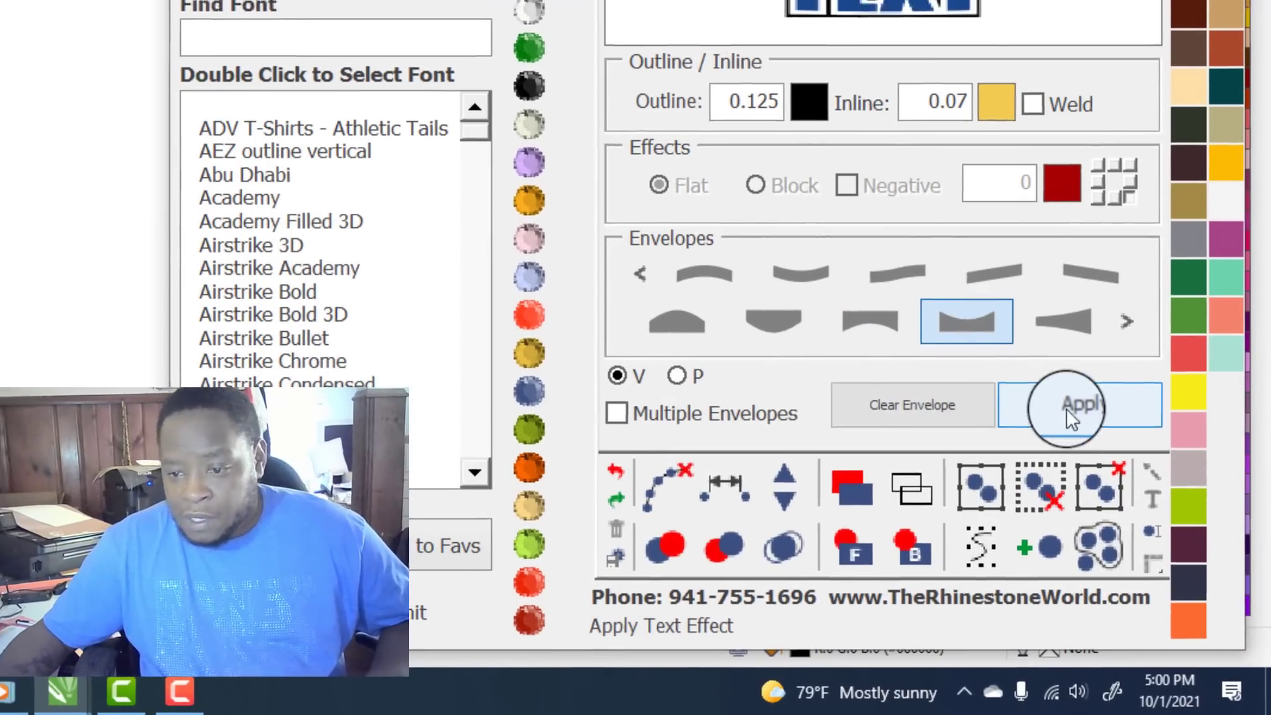
{"action": "left_click", "coordinate": [1062, 405]}
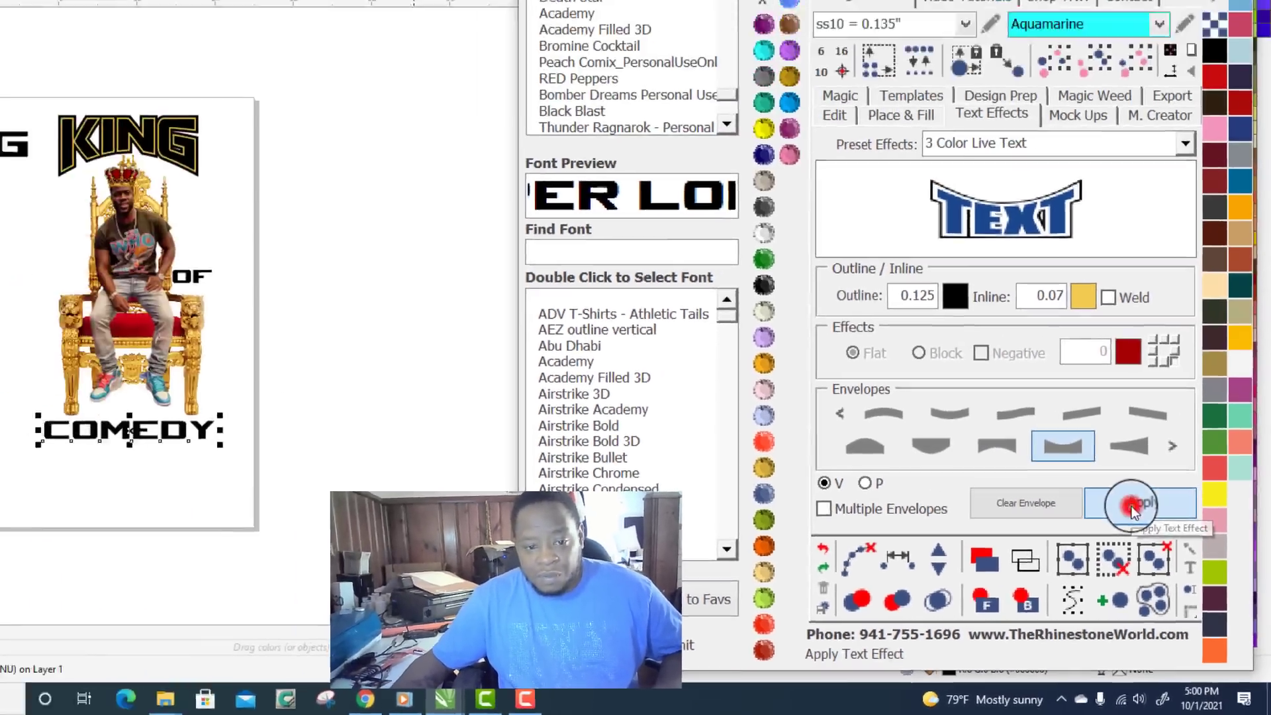
{"action": "scroll", "coordinate": [273, 384], "scroll_direction": "up", "scroll_amount": 3}
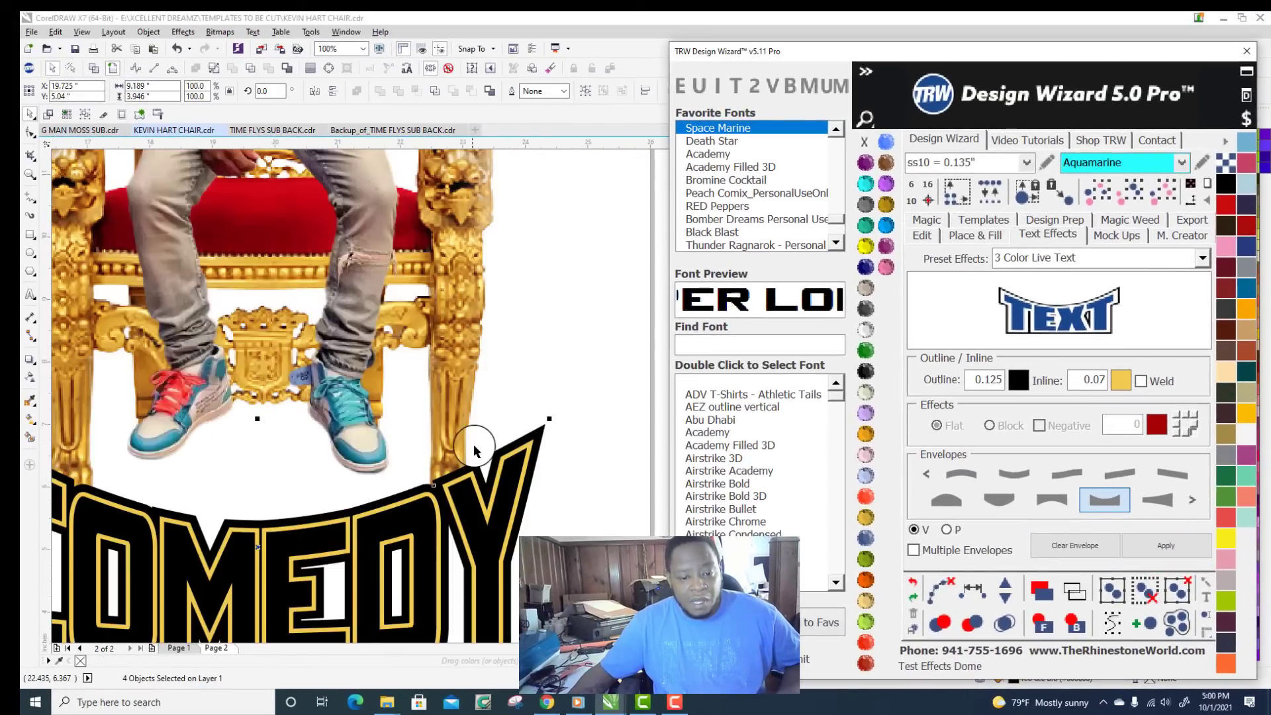
{"action": "scroll", "coordinate": [474, 451], "scroll_direction": "down", "scroll_amount": 3}
{"action": "scroll", "coordinate": [424, 497], "scroll_direction": "up", "scroll_amount": 2}
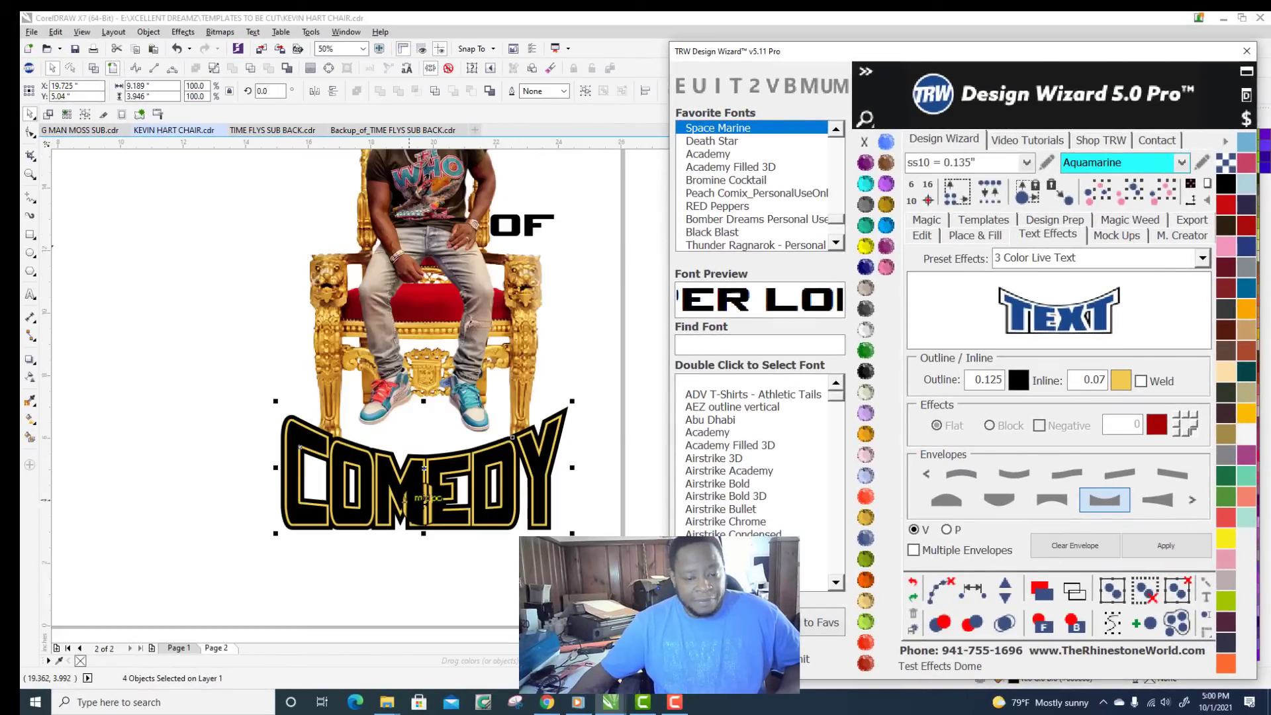
{"action": "scroll", "coordinate": [422, 508], "scroll_direction": "down", "scroll_amount": 2}
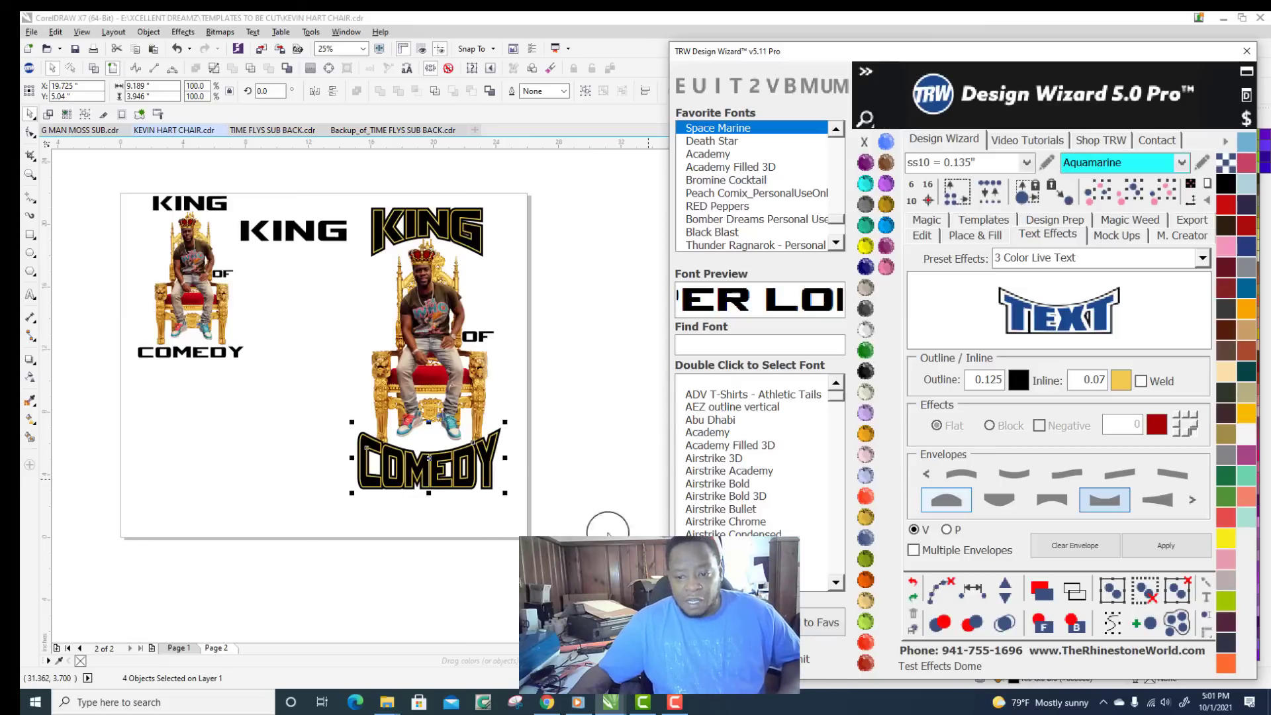
{"action": "left_click", "coordinate": [913, 582]}
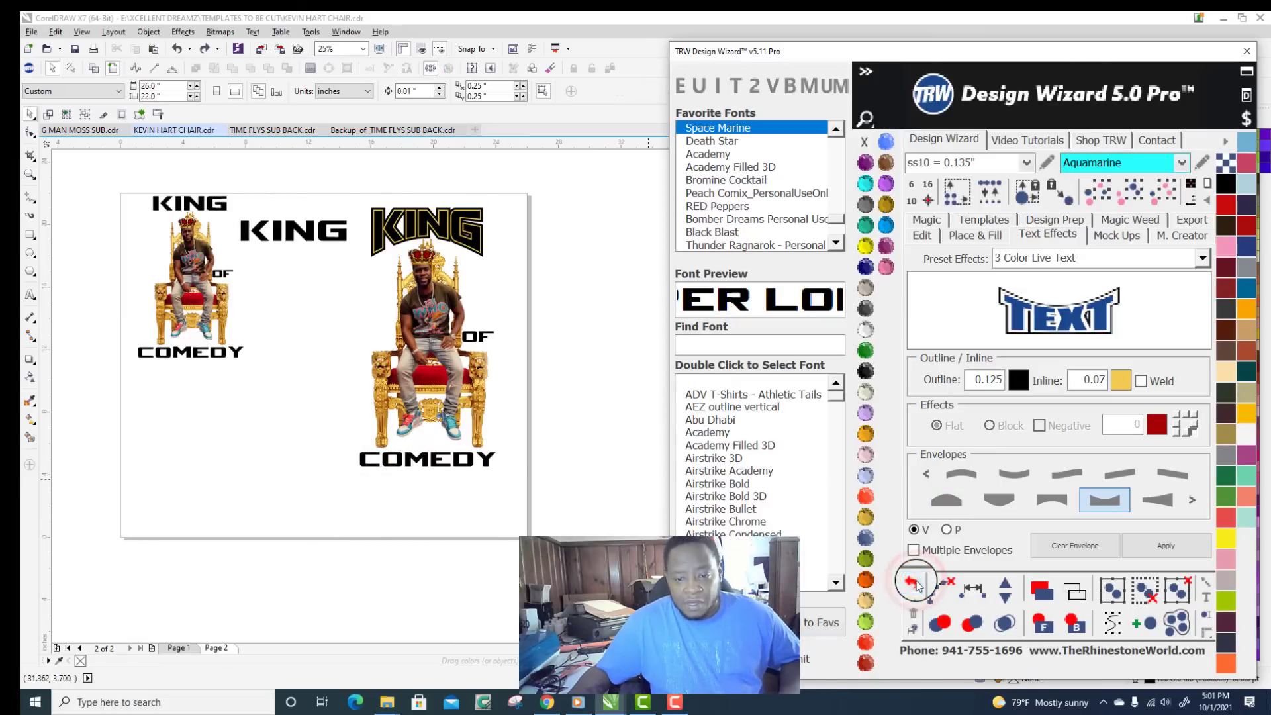
Step: Apply the 3 Color Live Text effect with the Slant Up envelope to the COMEDY text under the enlarged throne
{"action": "left_click_drag", "start_coordinate": [514, 497], "coordinate": [310, 431]}
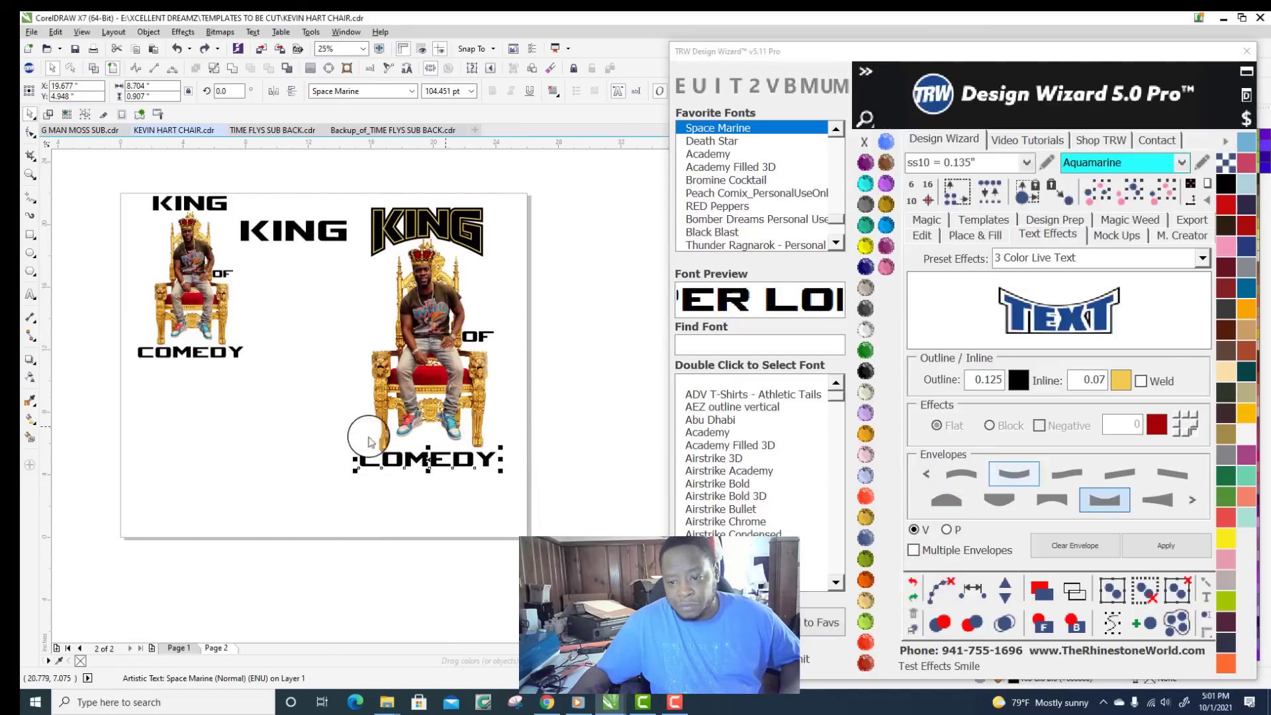
{"action": "left_click", "coordinate": [1124, 477]}
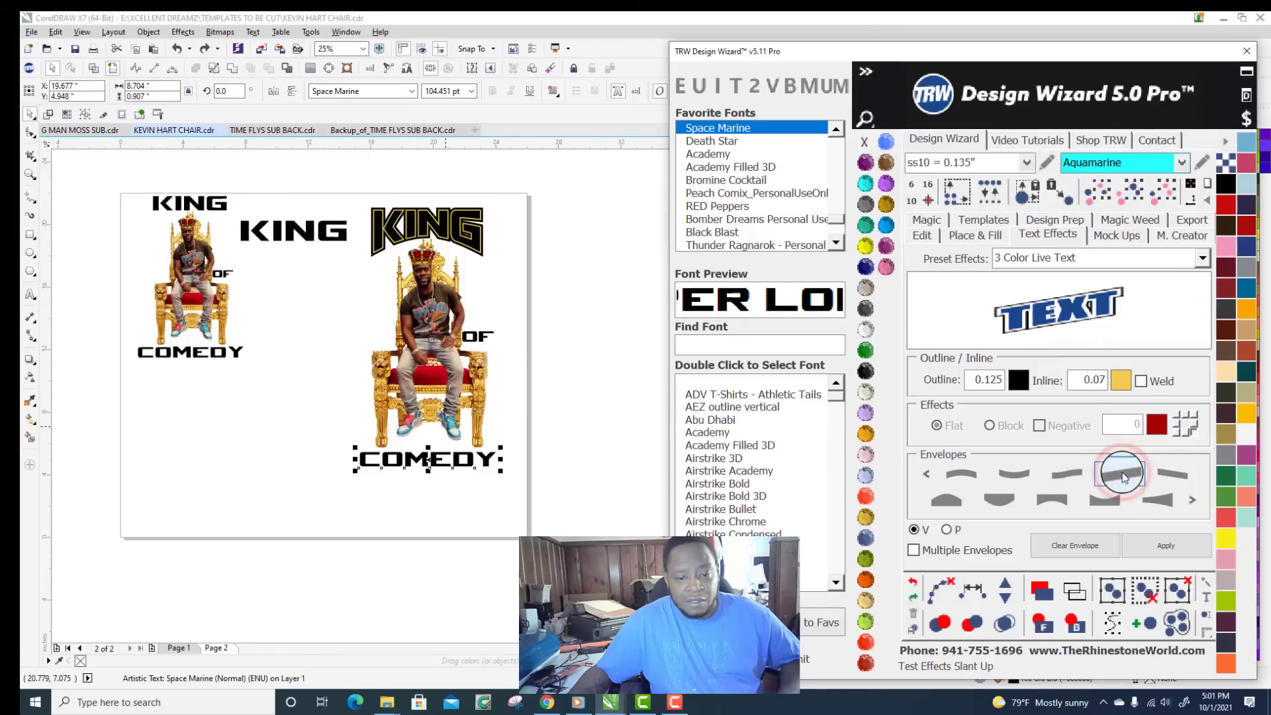
{"action": "left_click", "coordinate": [1166, 545]}
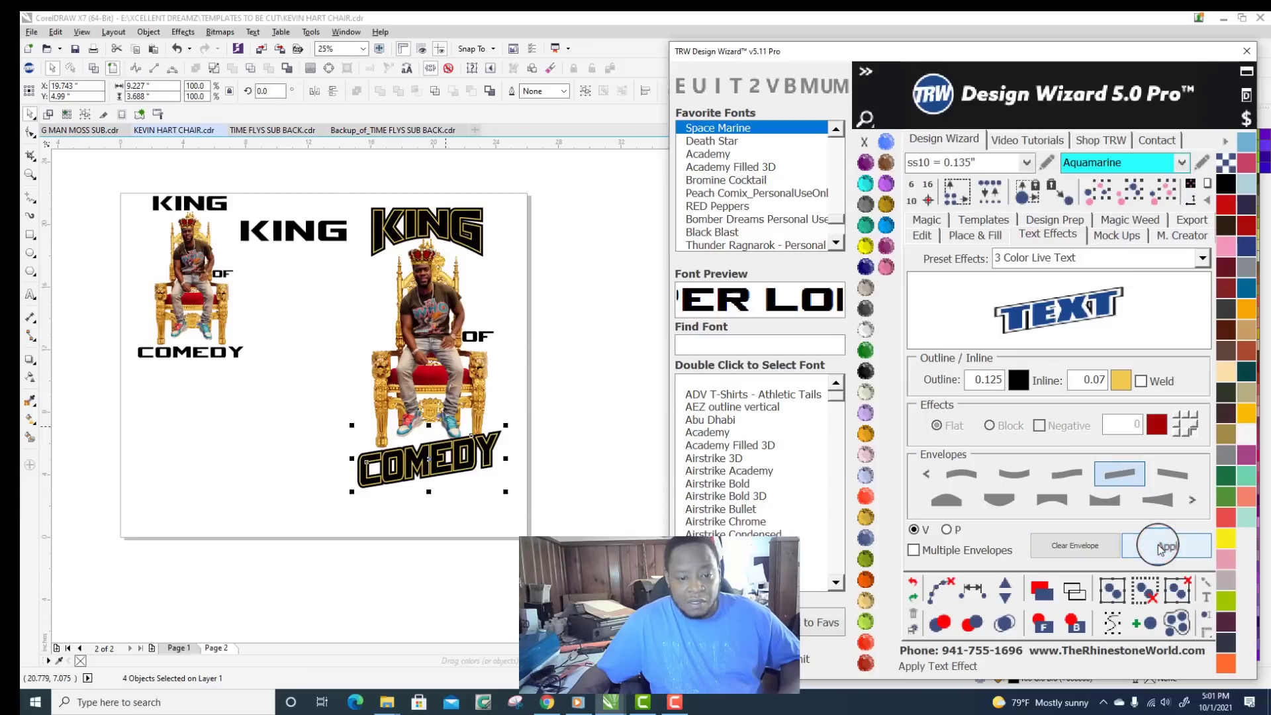
Step: Try raising the slanted COMEDY lettering about 0.9 inches toward the throne's feet, and undo the move
{"action": "scroll", "coordinate": [510, 427], "scroll_direction": "up", "scroll_amount": 1}
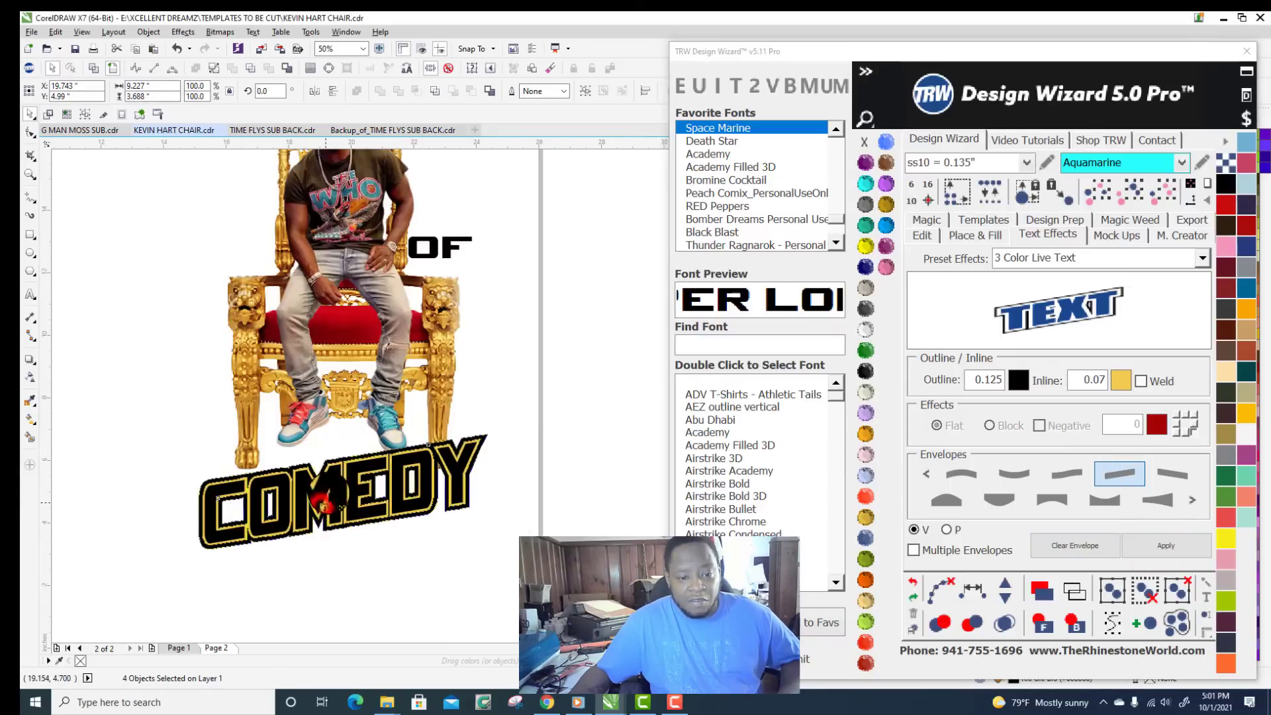
{"action": "left_click_drag", "start_coordinate": [318, 520], "coordinate": [321, 494]}
{"action": "scroll", "coordinate": [336, 421], "scroll_direction": "down", "scroll_amount": 1}
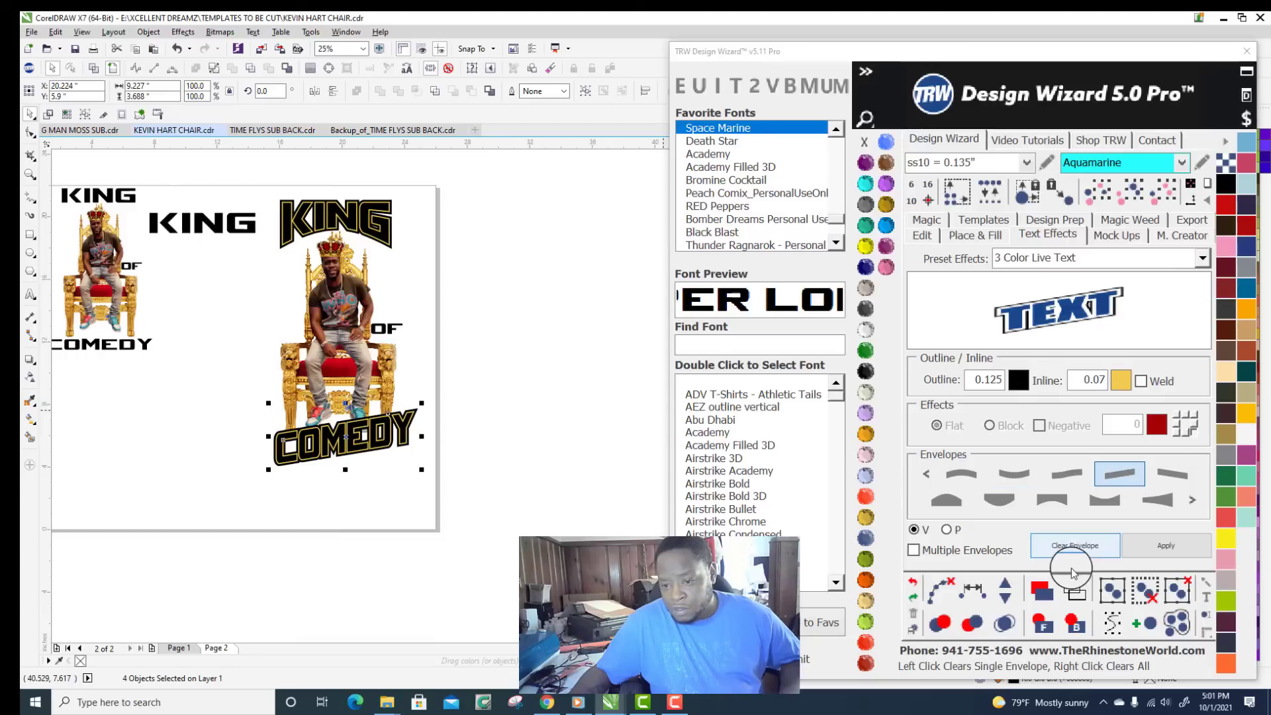
{"action": "left_click", "coordinate": [915, 586]}
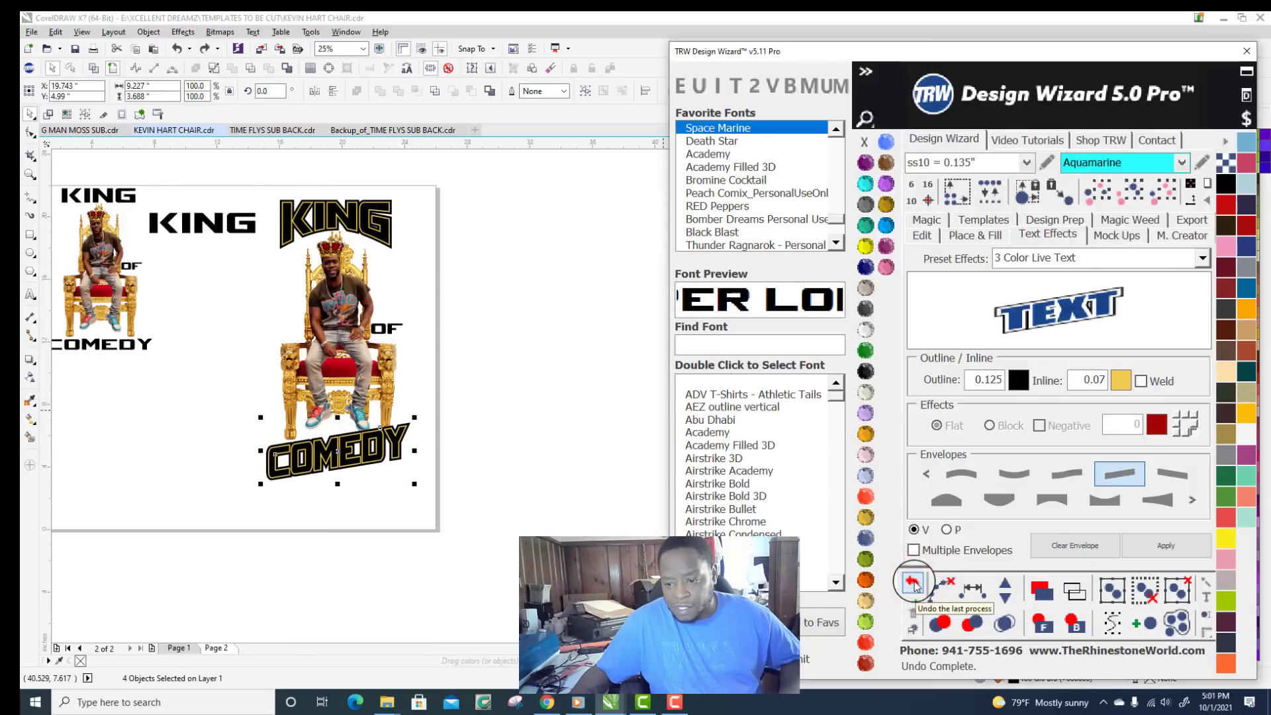
Step: Undo the slanted 3 Color Live Text effect on the COMEDY lettering under the enlarged throne
{"action": "left_click", "coordinate": [913, 583]}
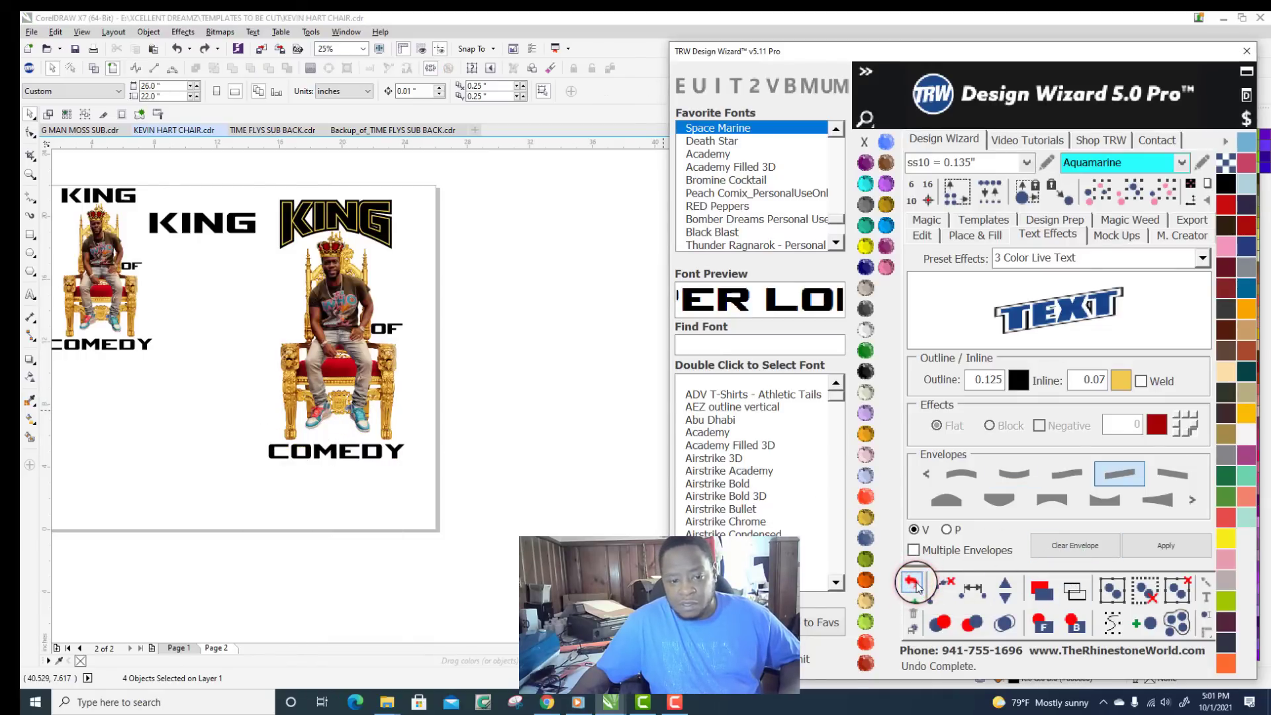
Step: Try the 3 Color Live Text effect with the envelope that narrows in the middle on the COMEDY text, and undo it
{"action": "left_click", "coordinate": [1198, 507]}
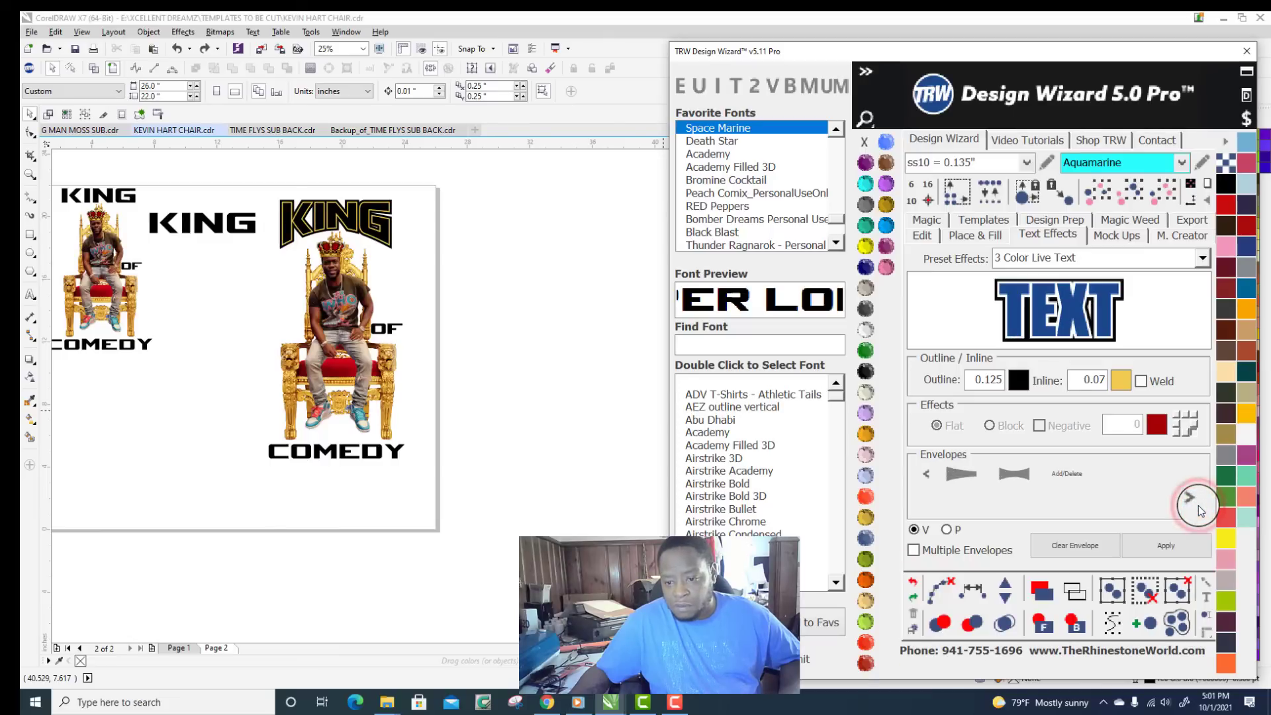
{"action": "left_click", "coordinate": [1005, 475]}
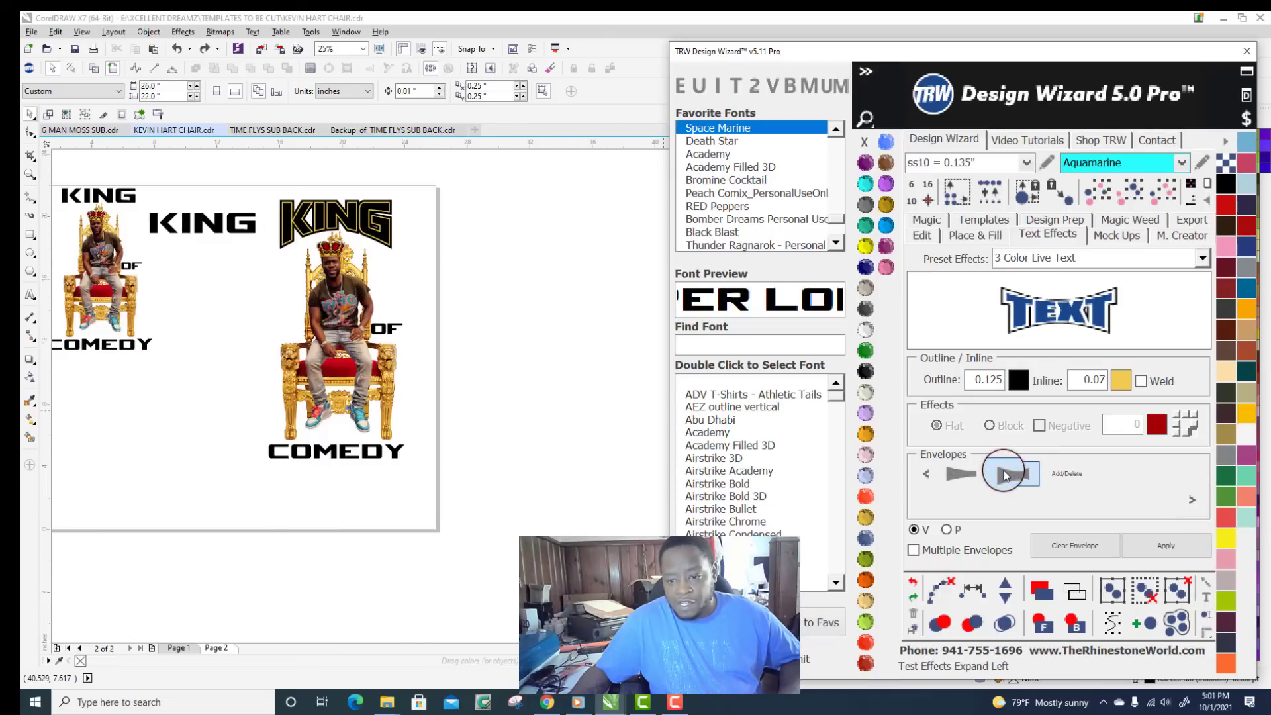
{"action": "left_click_drag", "start_coordinate": [440, 476], "coordinate": [205, 424]}
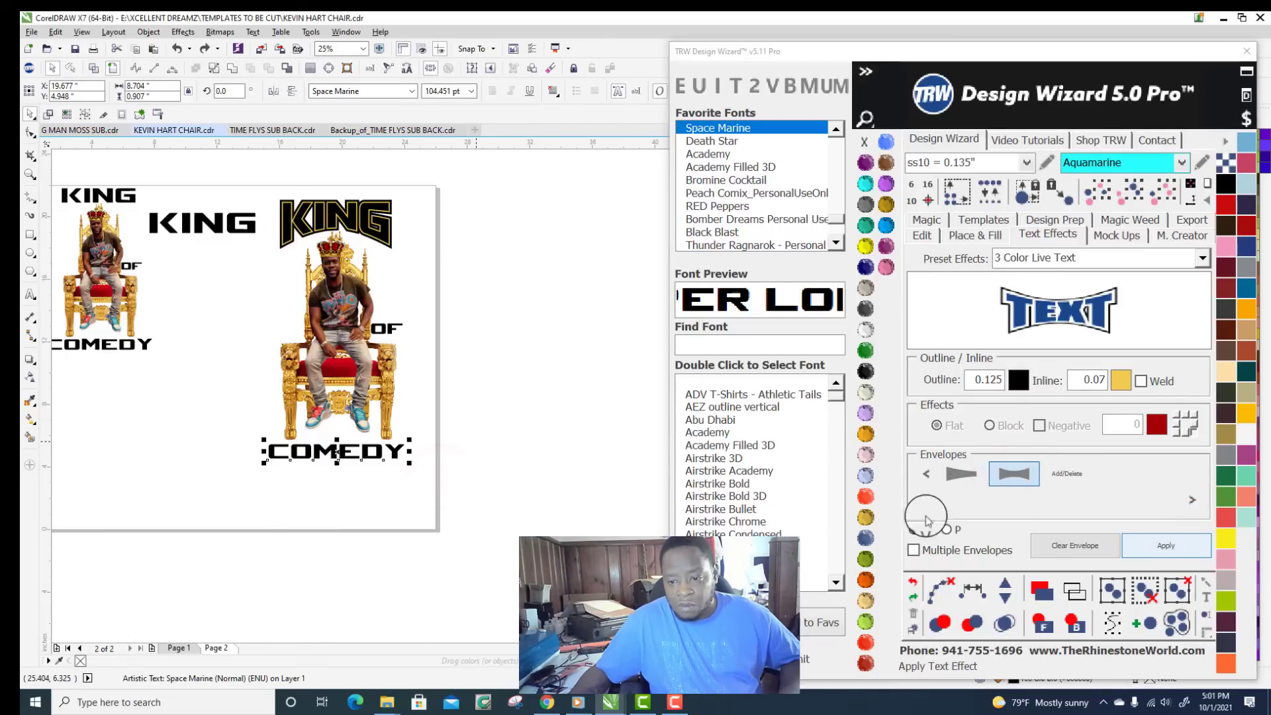
{"action": "left_click", "coordinate": [1185, 547]}
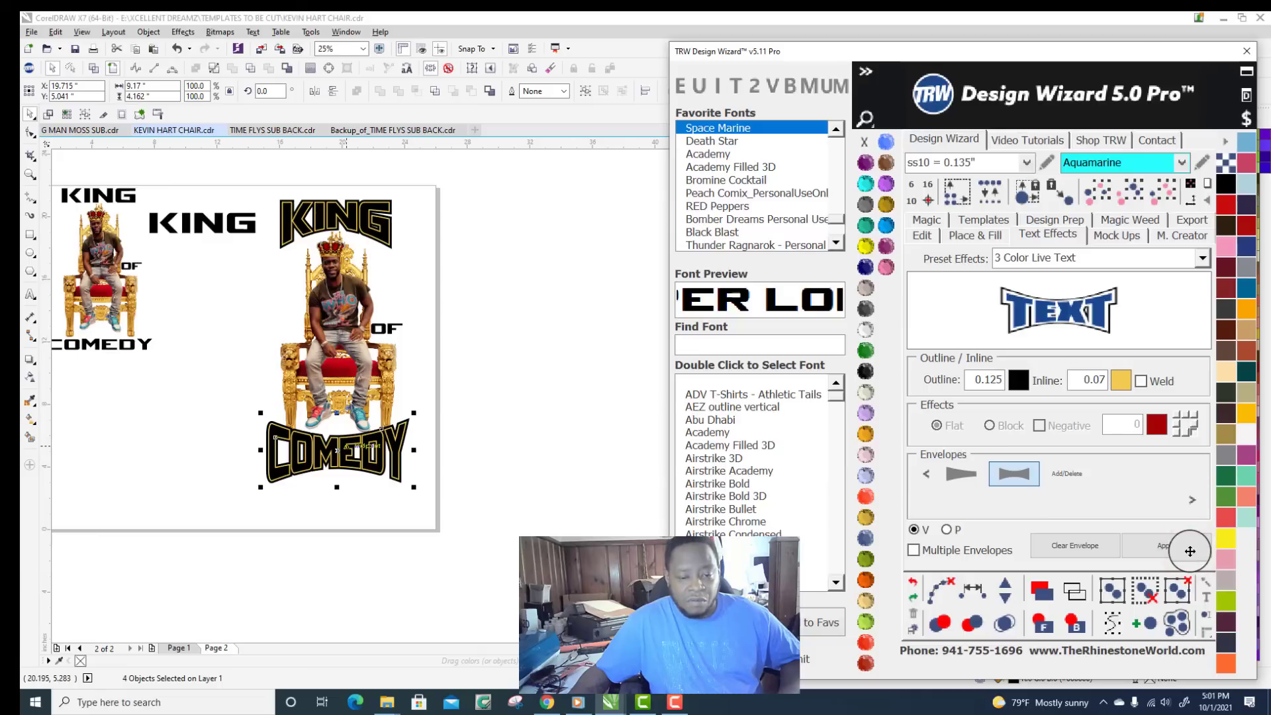
{"action": "left_click", "coordinate": [914, 583]}
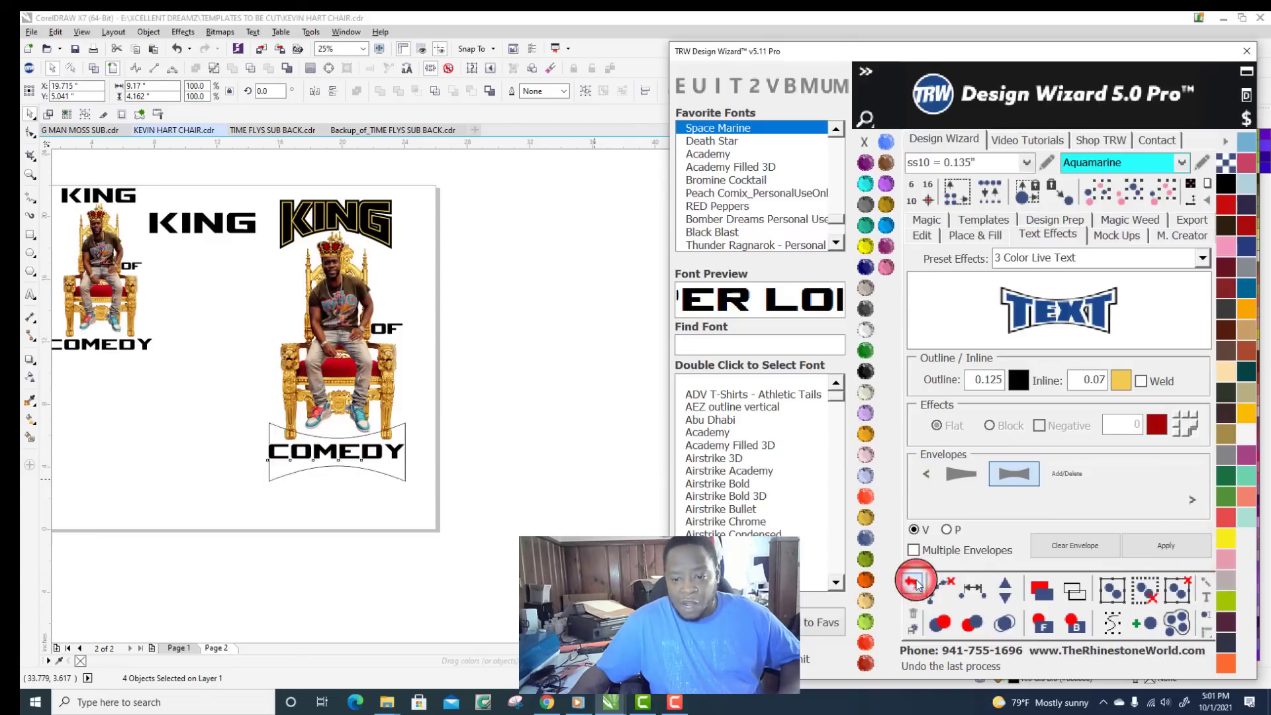
Step: Apply the 3 Color Live Text effect without any envelope to the COMEDY text under the enlarged throne
{"action": "left_click", "coordinate": [926, 475]}
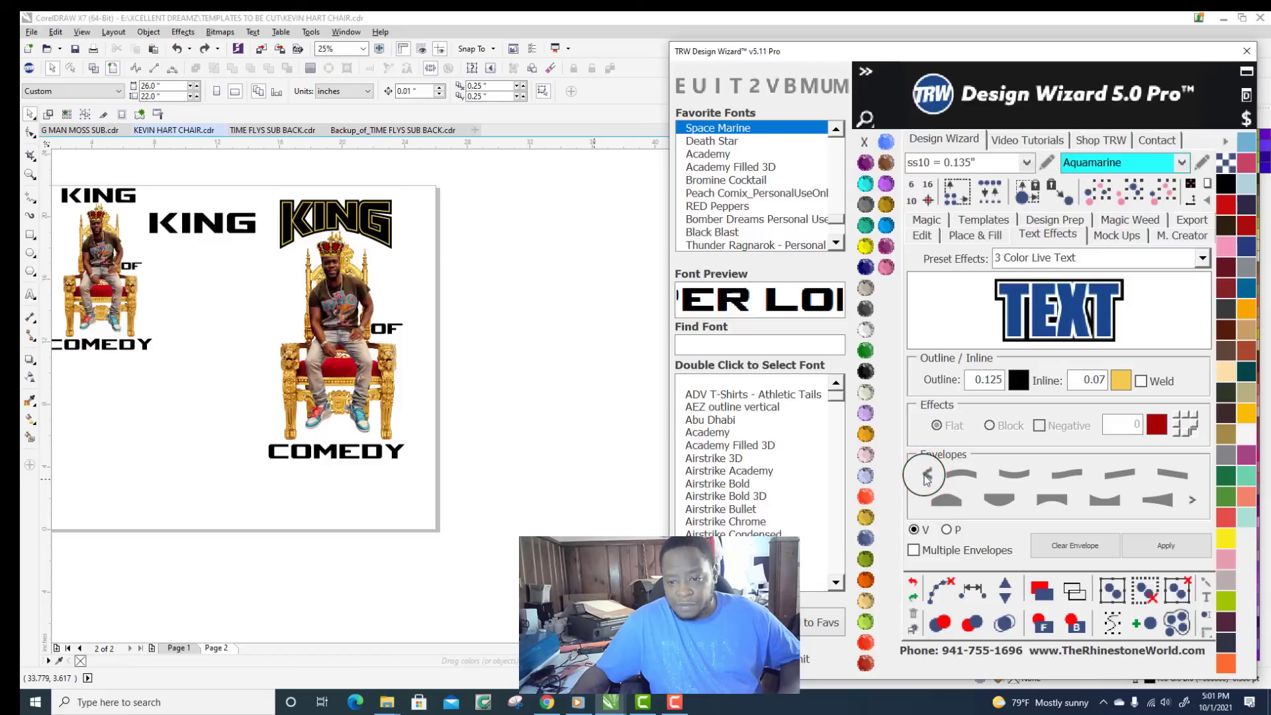
{"action": "left_click", "coordinate": [1192, 500]}
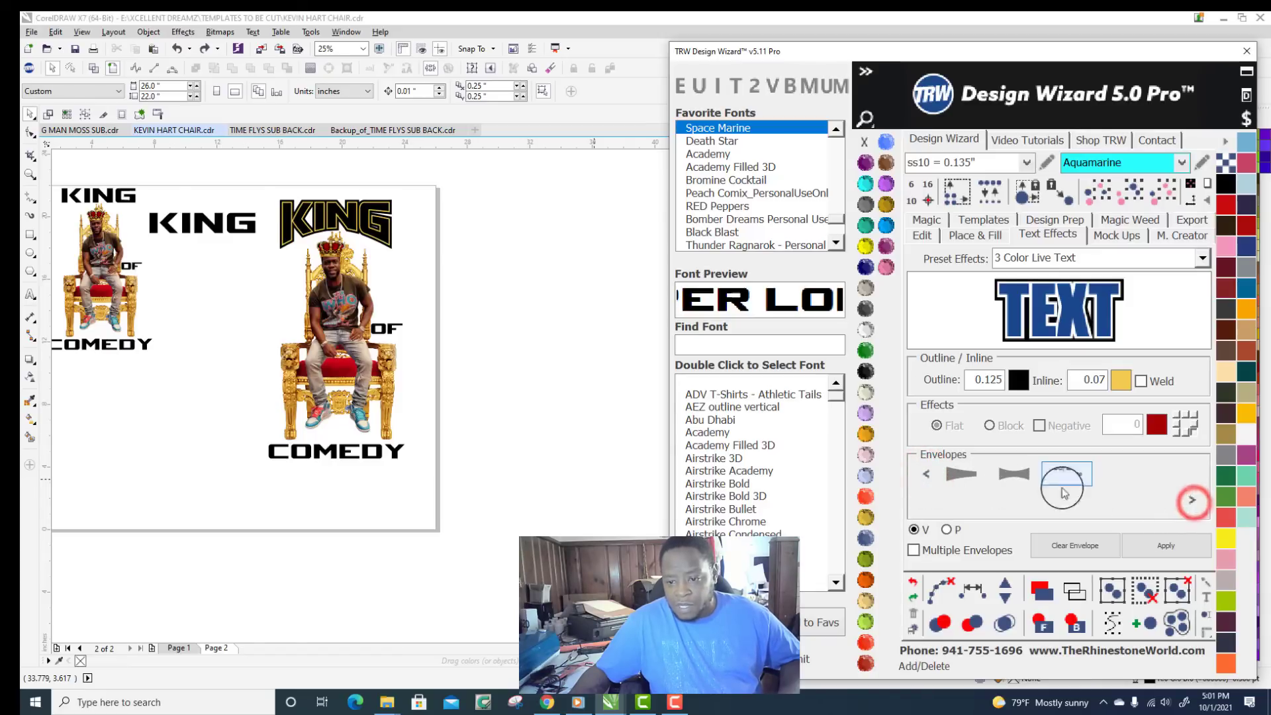
{"action": "left_click", "coordinate": [927, 474]}
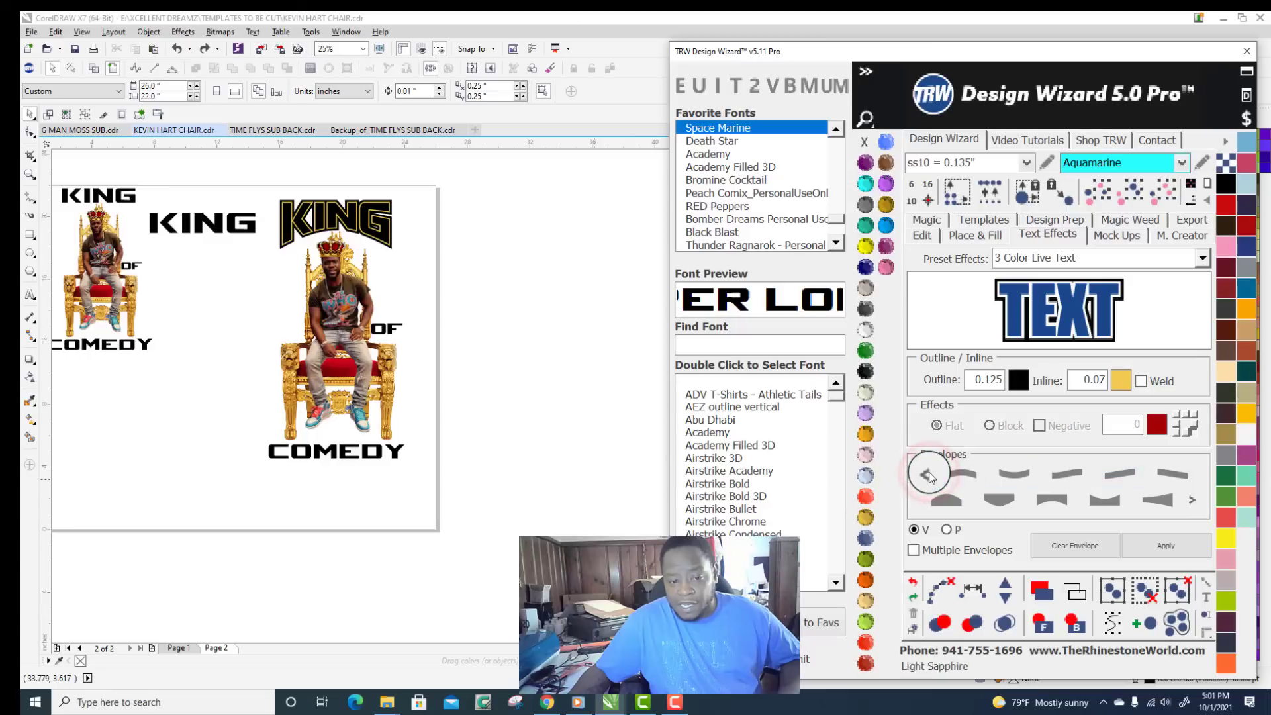
{"action": "left_click", "coordinate": [575, 490]}
{"action": "left_click_drag", "start_coordinate": [474, 488], "coordinate": [241, 430]}
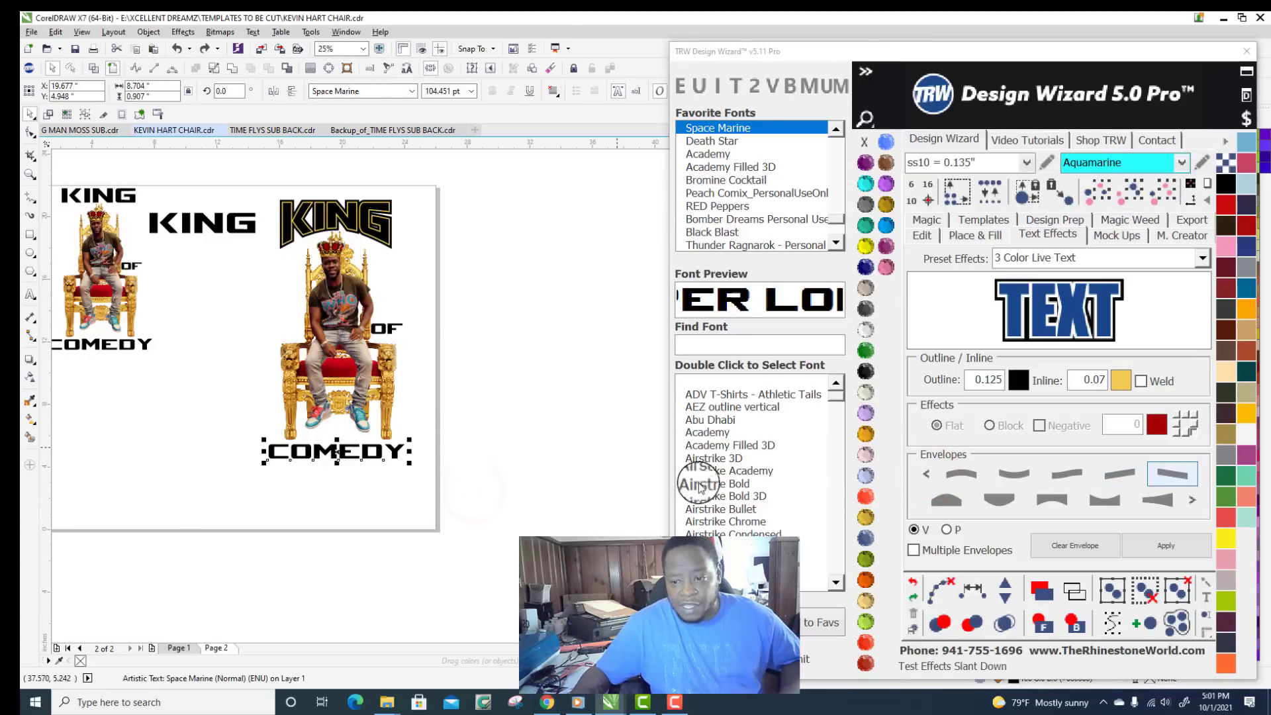
{"action": "left_click", "coordinate": [1190, 546]}
{"action": "left_click", "coordinate": [1190, 549]}
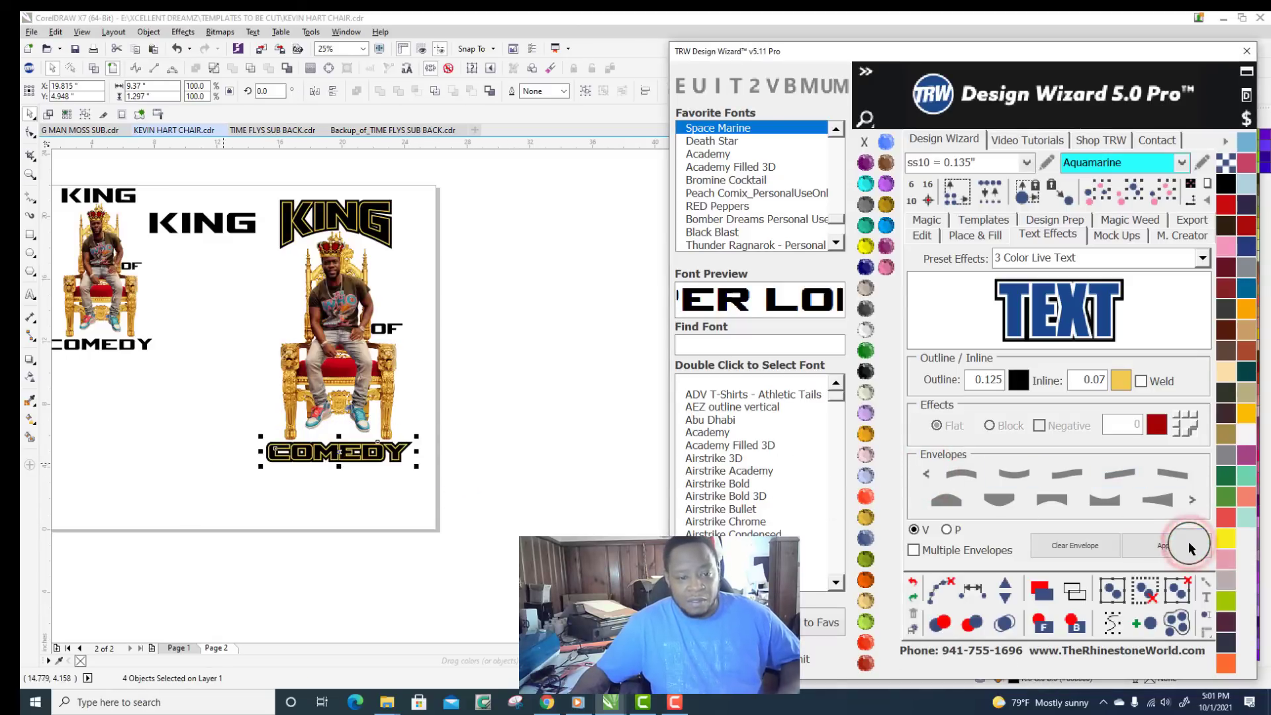
Step: Move the outlined COMEDY lettering about 0.25 inches right and 0.04 inches up beneath the throne
{"action": "scroll", "coordinate": [346, 425], "scroll_direction": "up", "scroll_amount": 3}
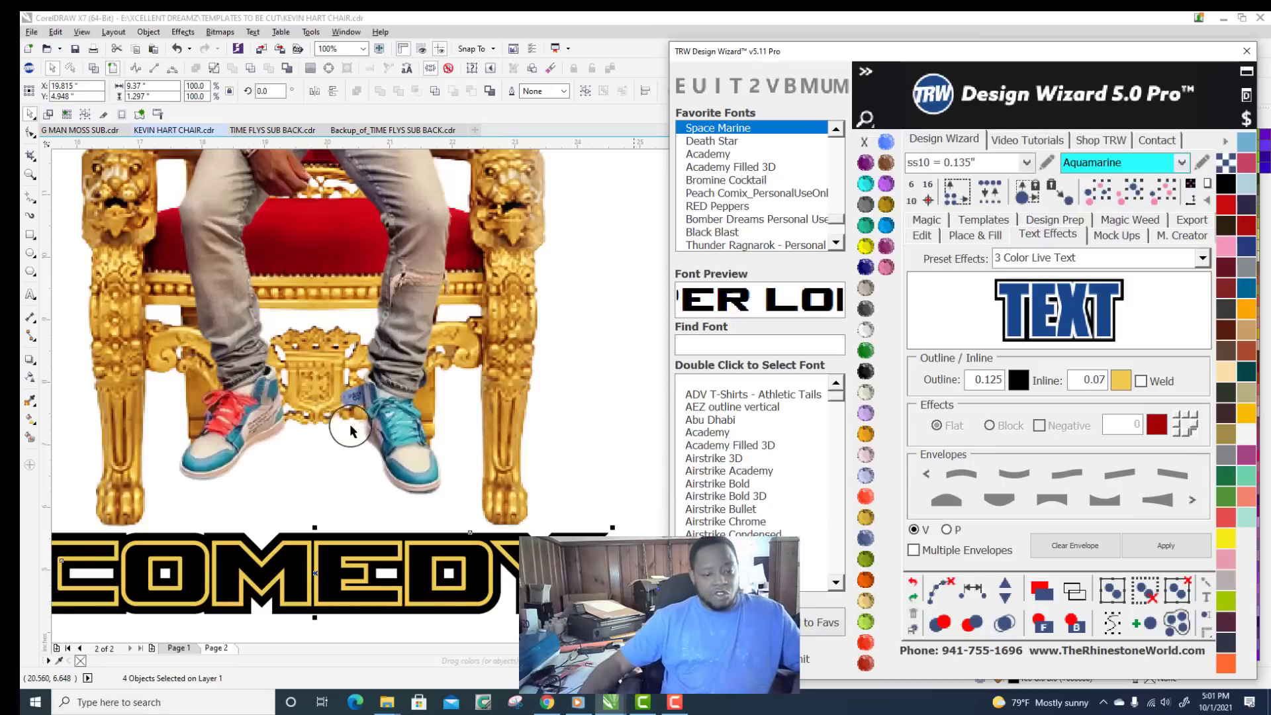
{"action": "scroll", "coordinate": [349, 426], "scroll_direction": "down", "scroll_amount": 1}
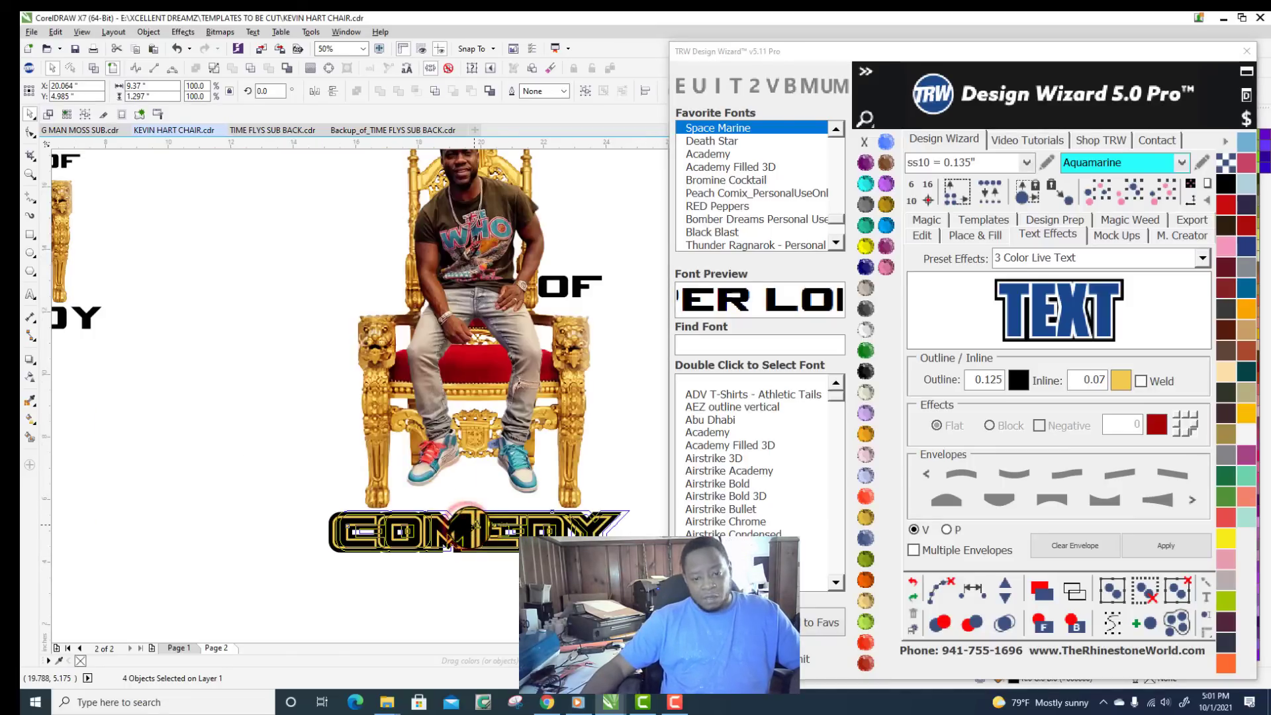
{"action": "scroll", "coordinate": [474, 529], "scroll_direction": "down", "scroll_amount": 1}
{"action": "scroll", "coordinate": [471, 530], "scroll_direction": "up", "scroll_amount": 3}
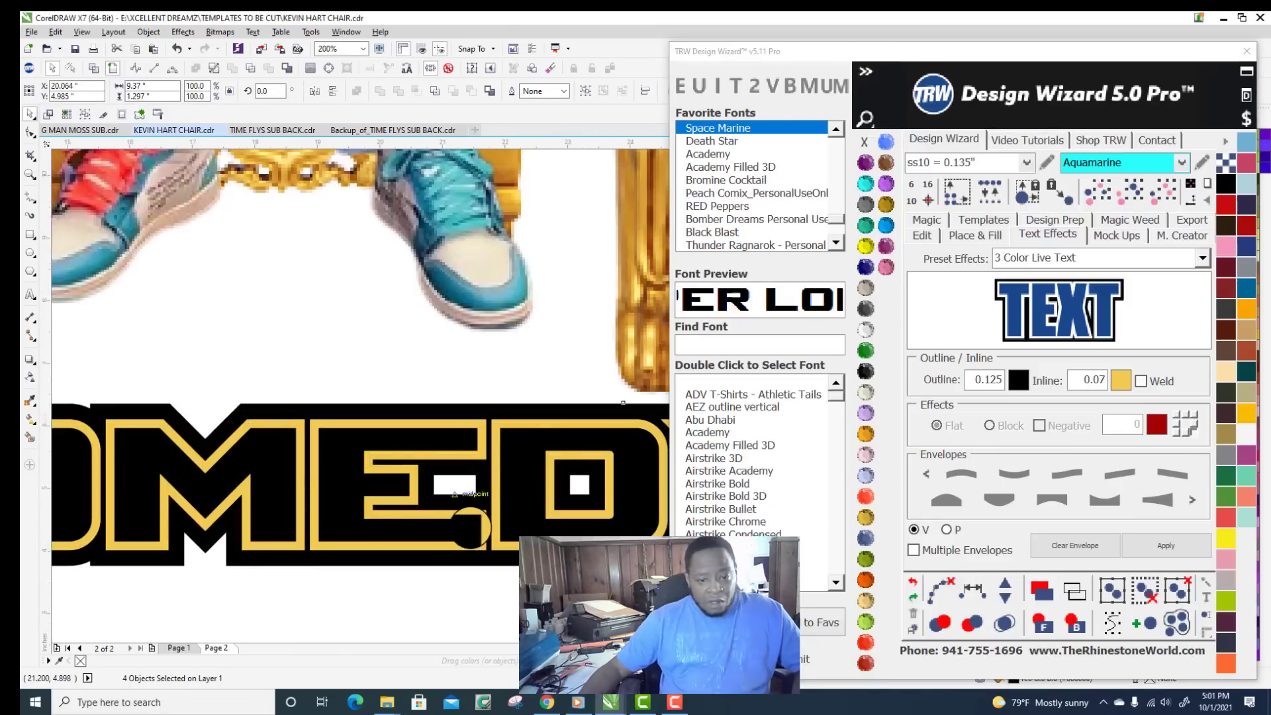
{"action": "scroll", "coordinate": [474, 525], "scroll_direction": "down", "scroll_amount": 2}
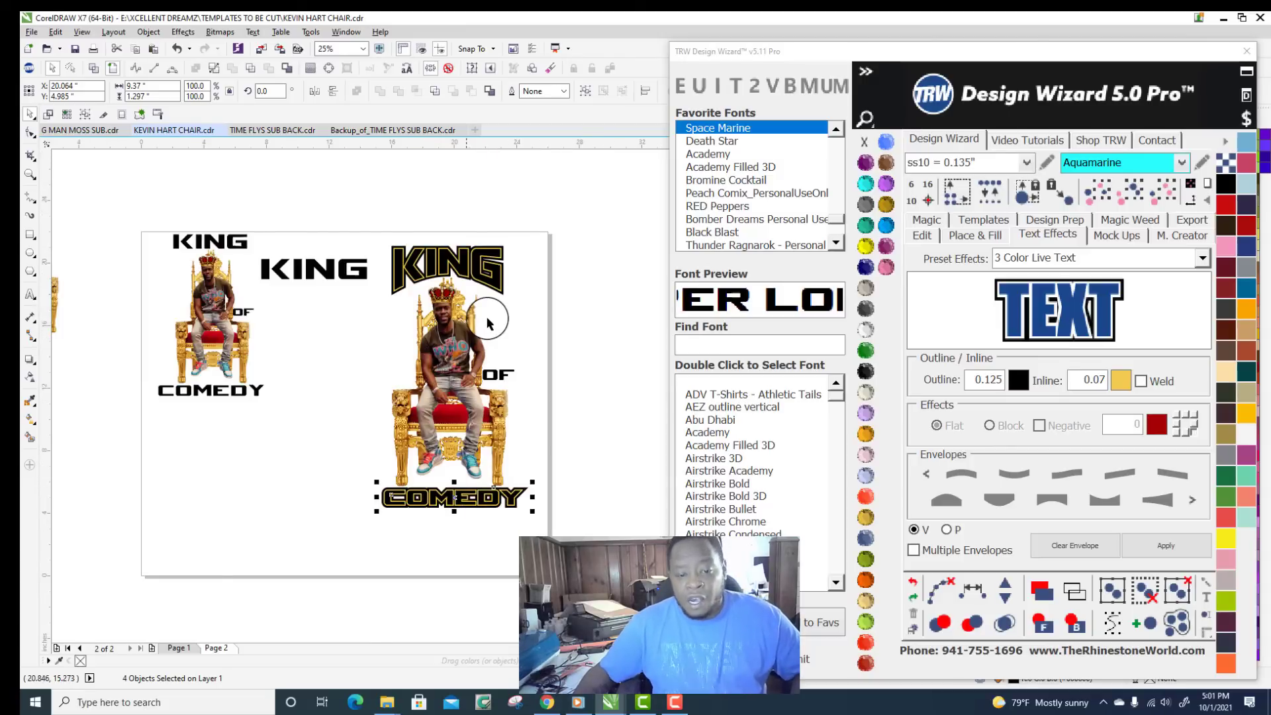
Step: Center the outlined COMEDY lettering horizontally on the arched KING lettering above the crown, and clear the selection
{"action": "scroll", "coordinate": [457, 305], "scroll_direction": "up", "scroll_amount": 3}
{"action": "left_click", "coordinate": [457, 304], "text": "shift"}
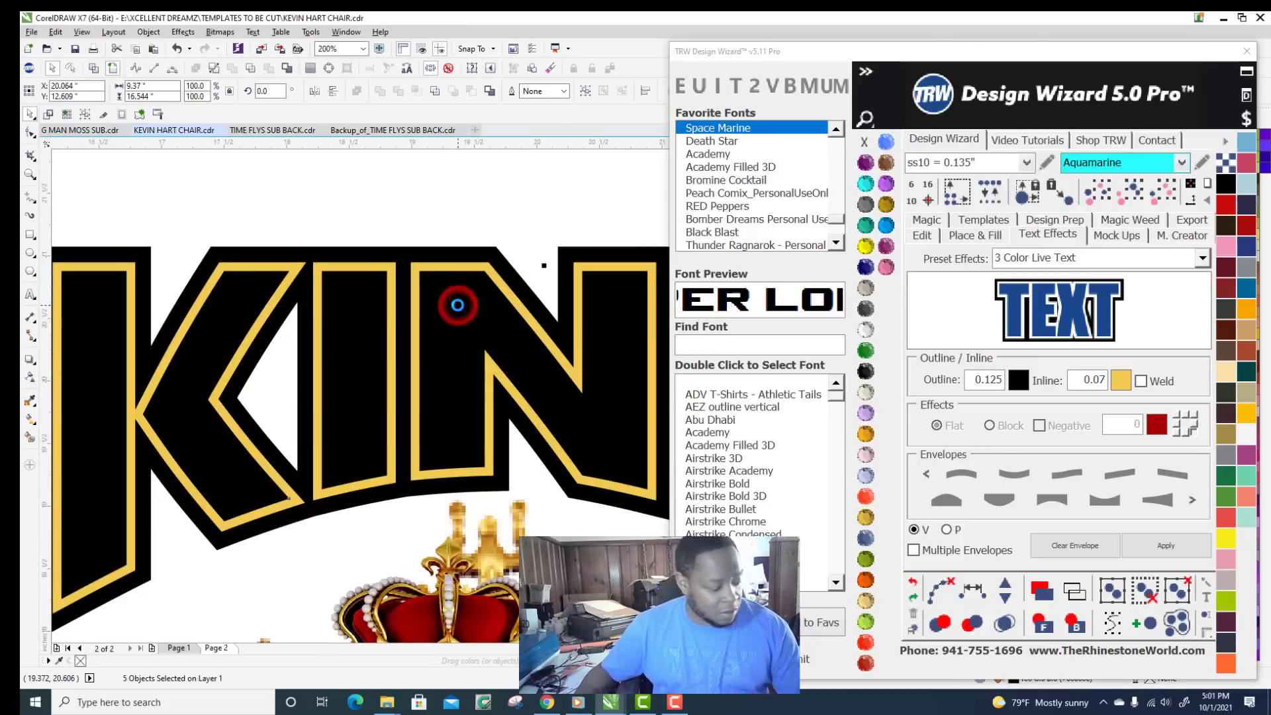
{"action": "scroll", "coordinate": [458, 305], "scroll_direction": "down", "scroll_amount": 4}
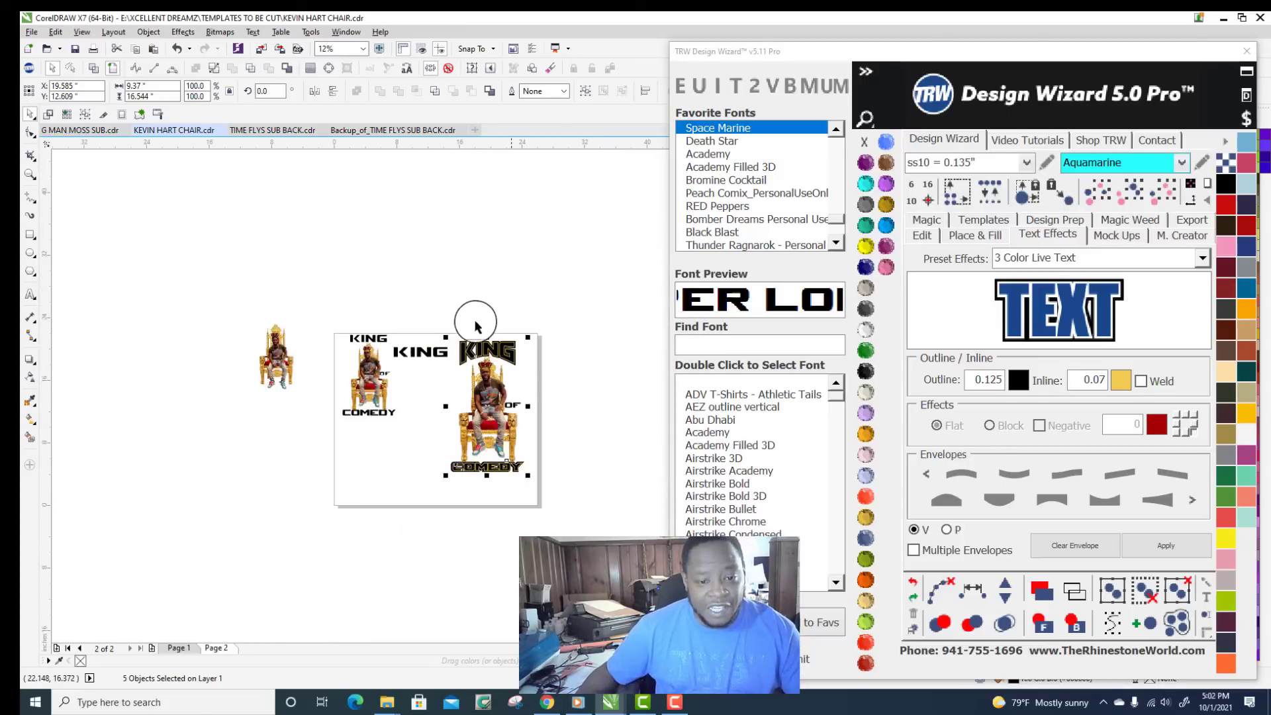
{"action": "scroll", "coordinate": [581, 424], "scroll_direction": "up", "scroll_amount": 2}
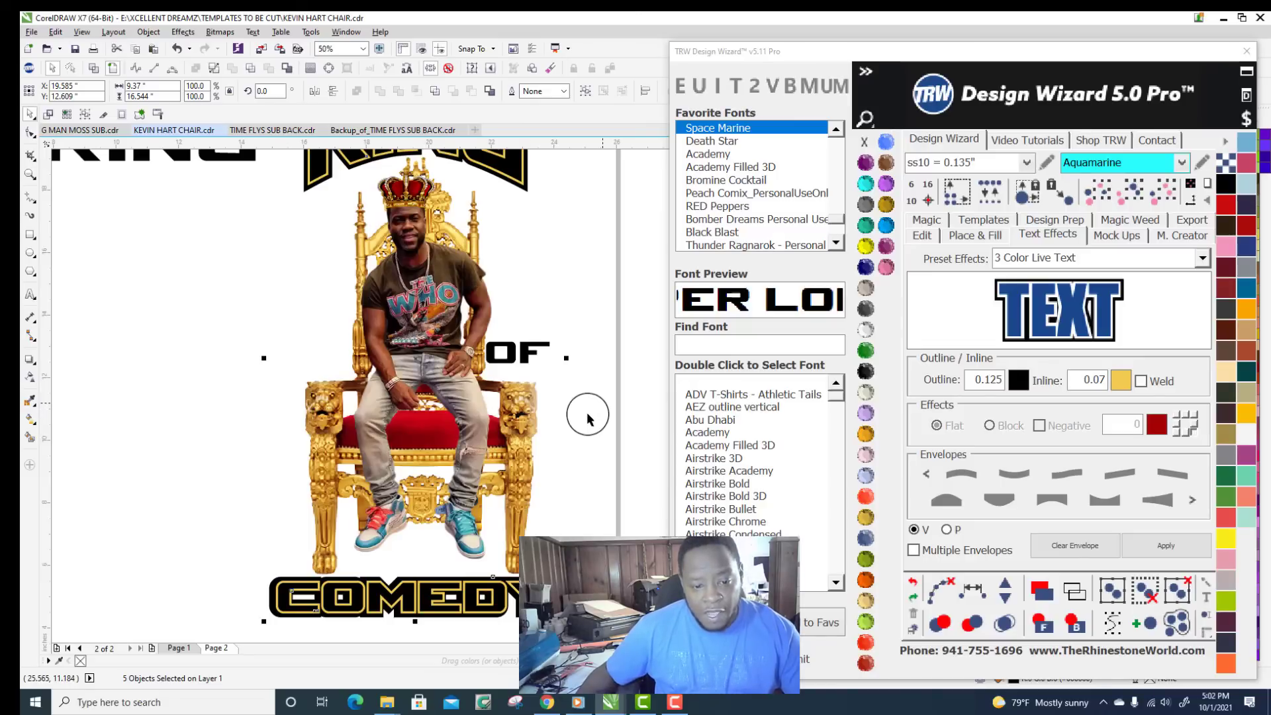
{"action": "left_click", "coordinate": [602, 407]}
{"action": "scroll", "coordinate": [555, 518], "scroll_direction": "down", "scroll_amount": 1}
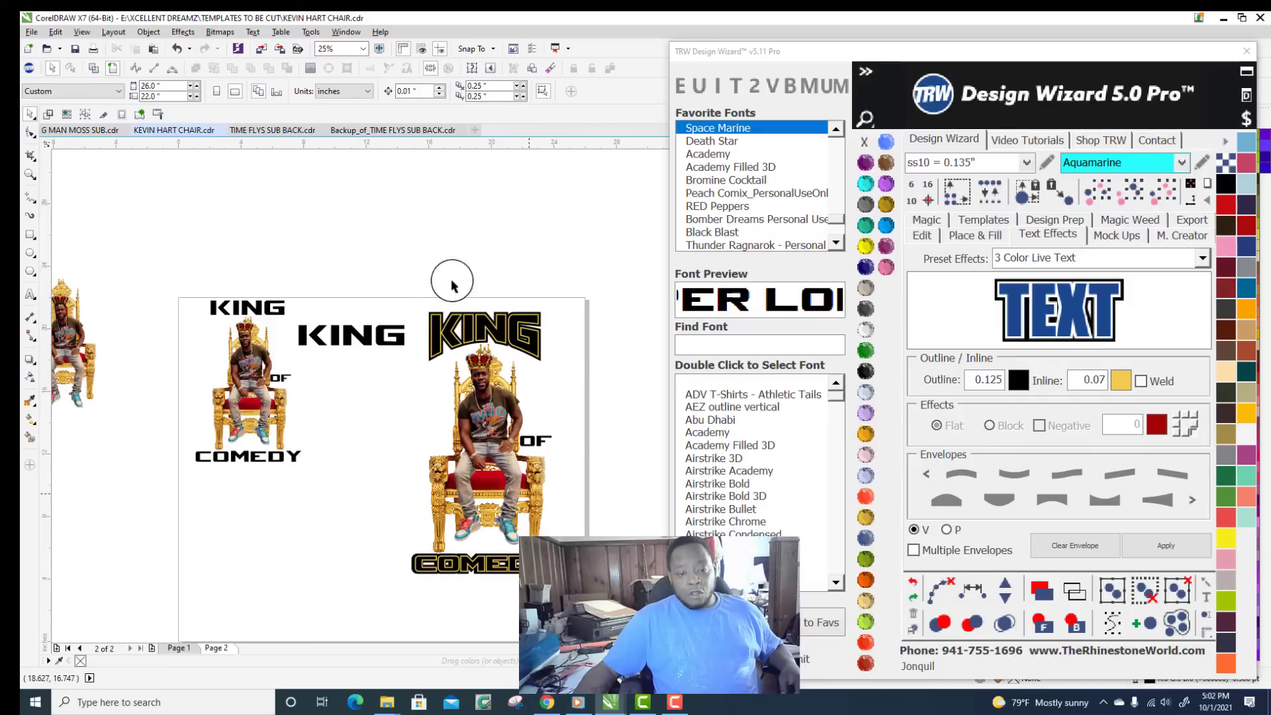
Step: Move the spare plain KING text off the page, just above its upper edge
{"action": "left_click_drag", "start_coordinate": [361, 335], "coordinate": [362, 269]}
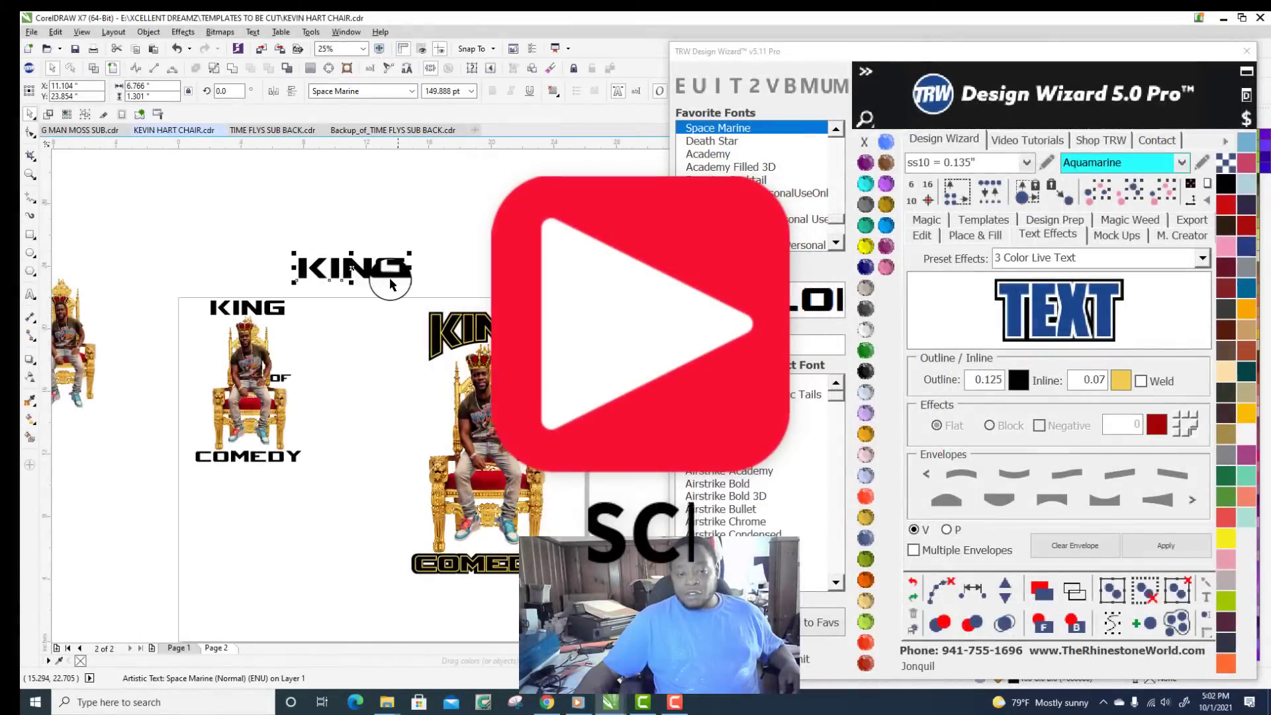
{"action": "scroll", "coordinate": [538, 371], "scroll_direction": "up", "scroll_amount": 2}
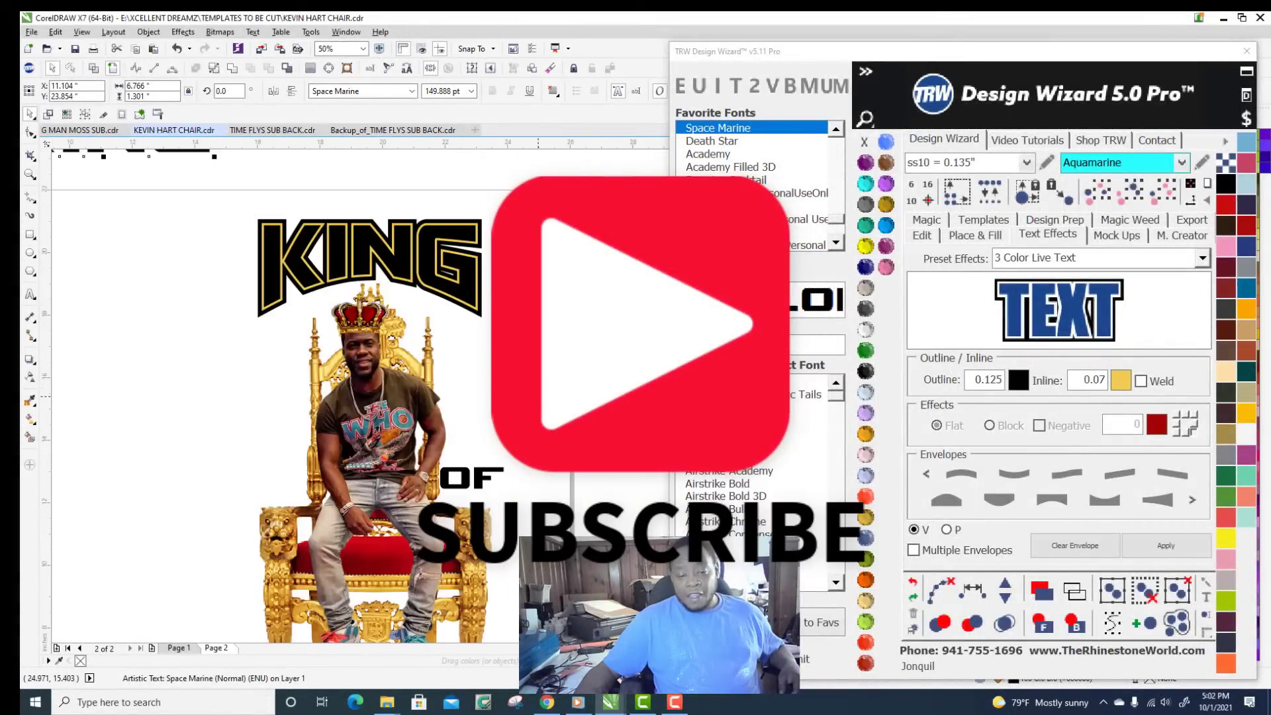
{"action": "scroll", "coordinate": [517, 397], "scroll_direction": "down", "scroll_amount": 2}
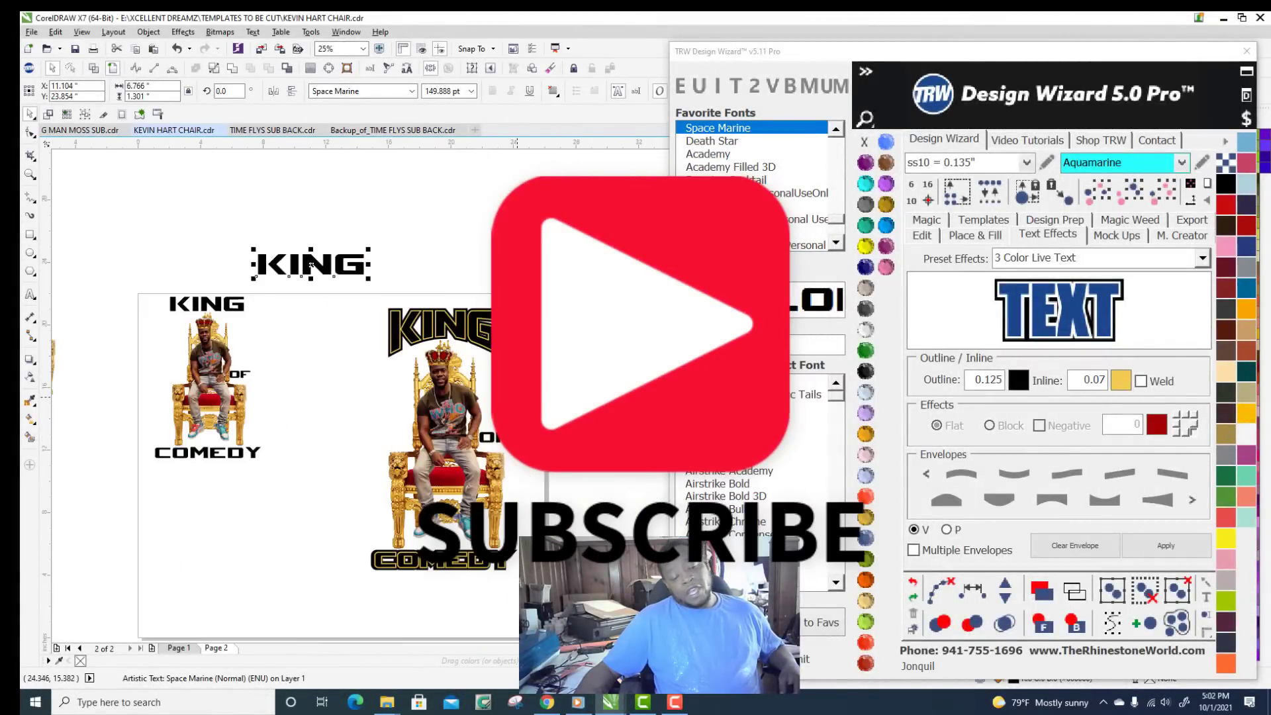
Step: Select the whole enlarged composition, including the throne image and the KING, OF and COMEDY lettering
{"action": "left_click", "coordinate": [363, 293]}
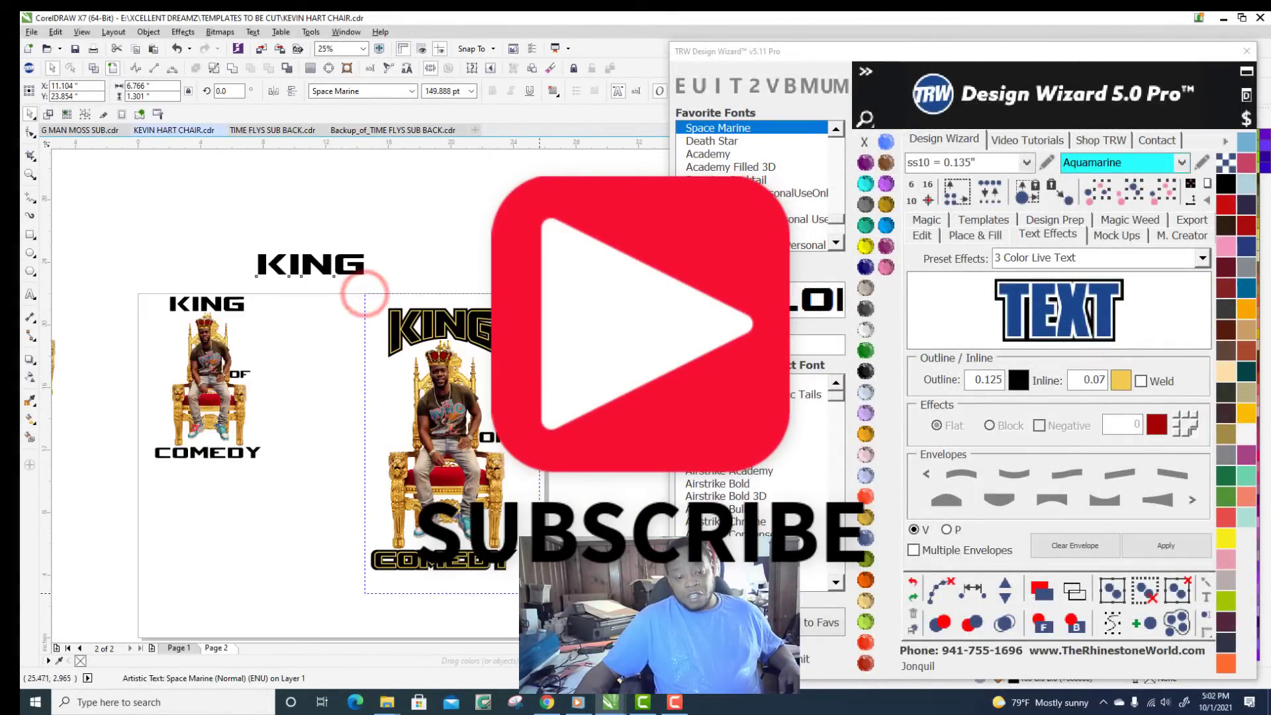
{"action": "left_click_drag", "start_coordinate": [540, 592], "coordinate": [540, 592]}
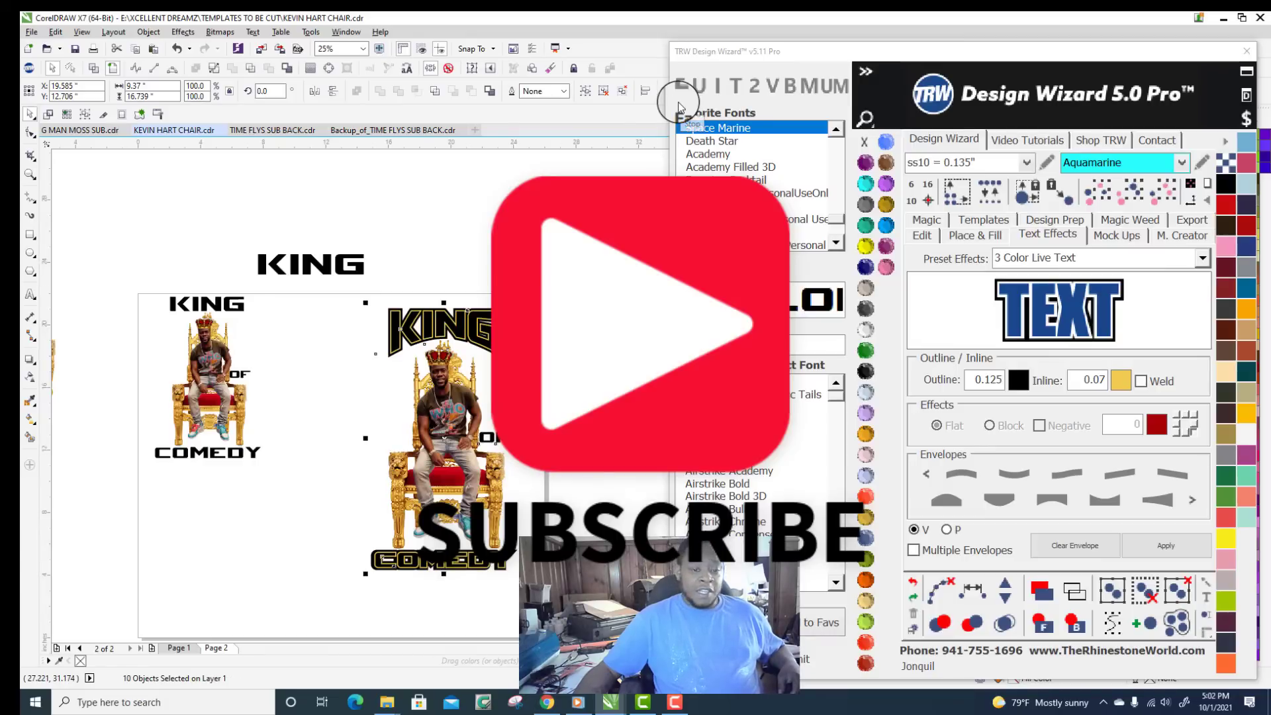